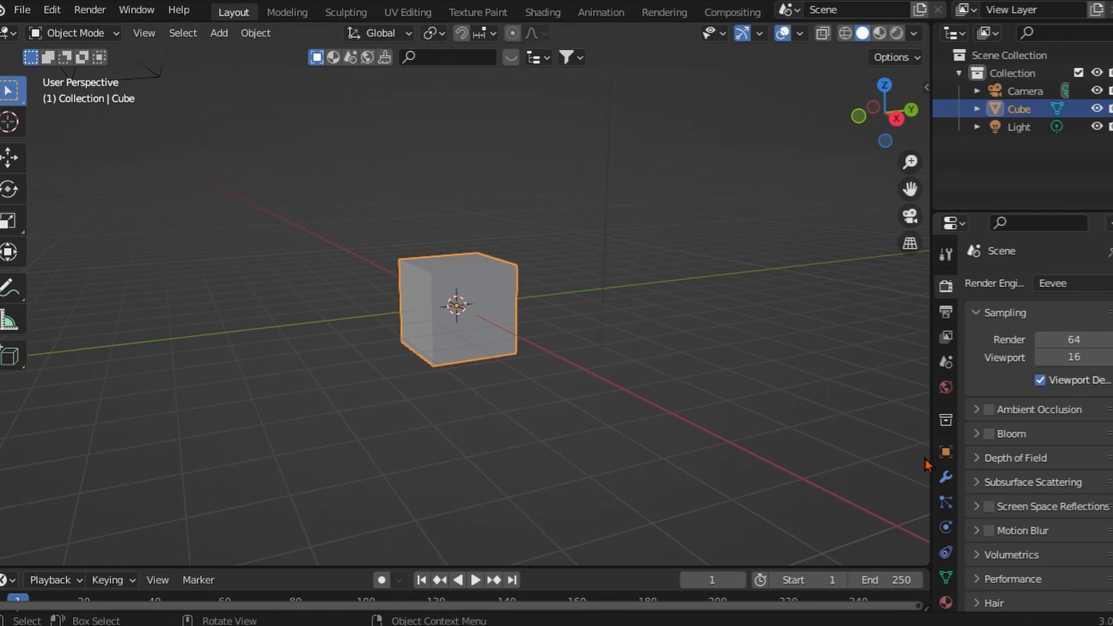
Add a Subdivision Surface modifier to the cube and set its viewport level to 2
{"action": "left_click", "coordinate": [945, 476]}
{"action": "left_click", "coordinate": [1044, 281]}
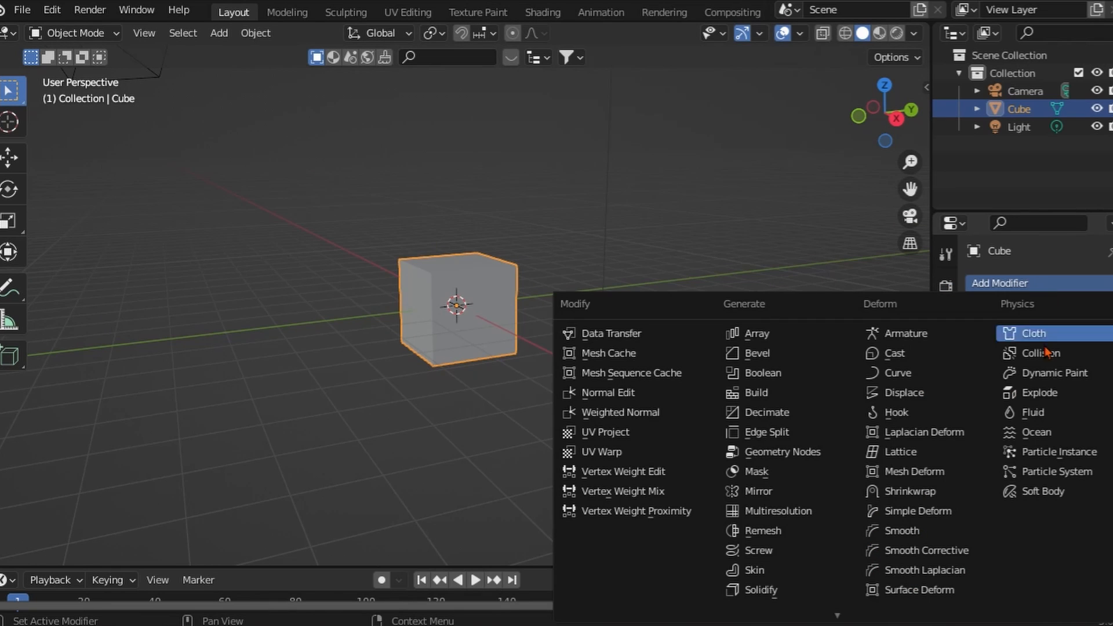
{"action": "scroll", "coordinate": [788, 586], "scroll_direction": "down", "scroll_amount": 2}
{"action": "left_click", "coordinate": [802, 565]}
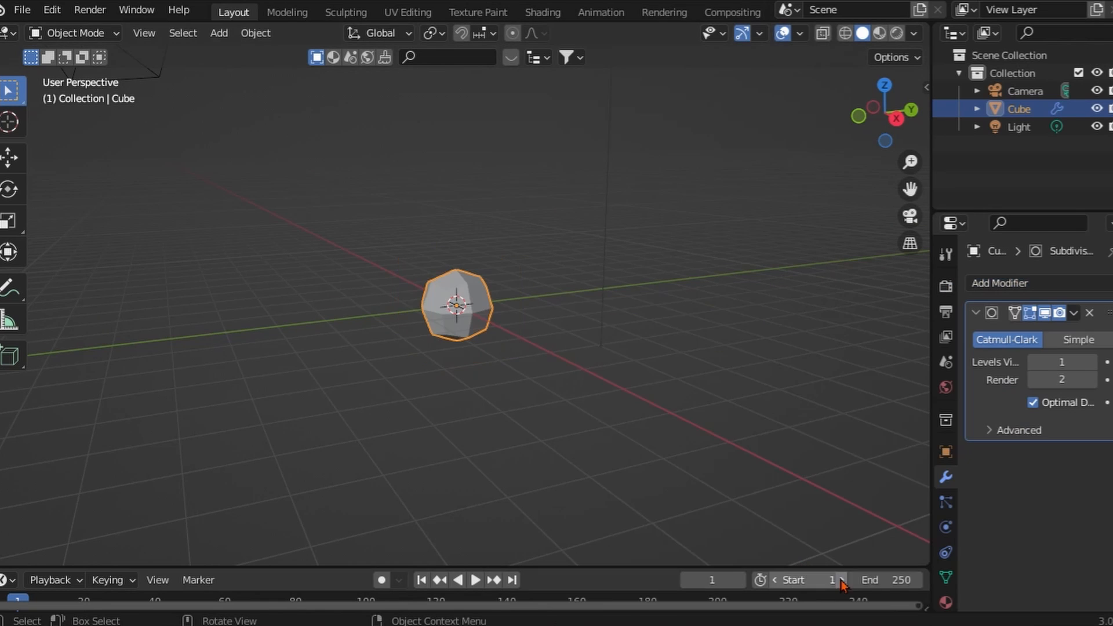
{"action": "left_click", "coordinate": [1093, 364]}
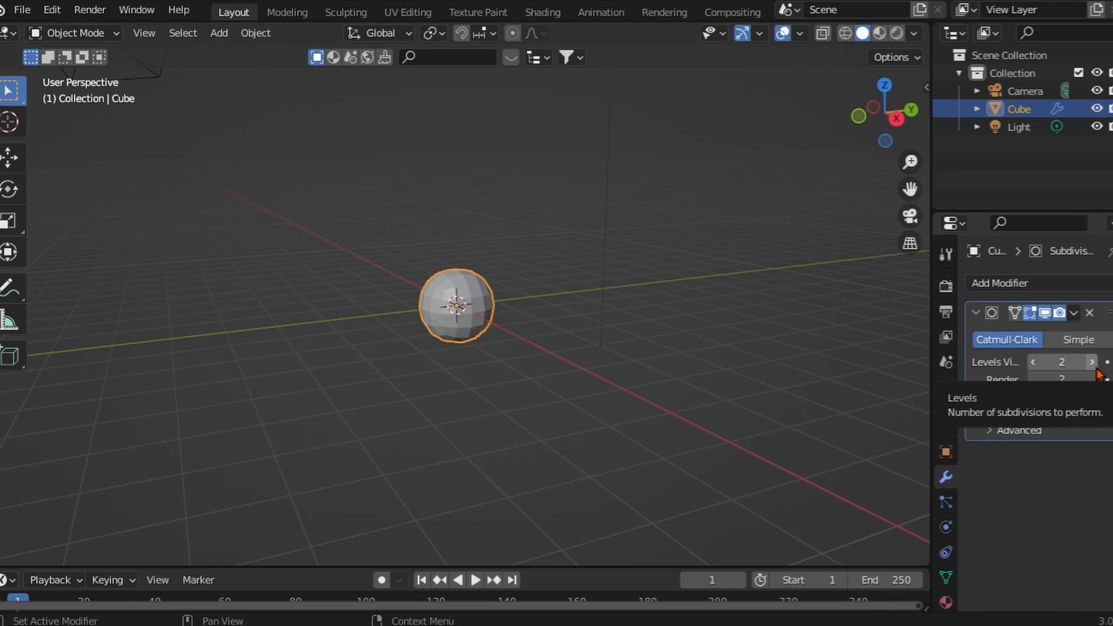
In Edit Mode with face selection, extrude the cube's -Y side face outward to lengthen the body
{"action": "left_click", "coordinate": [73, 33]}
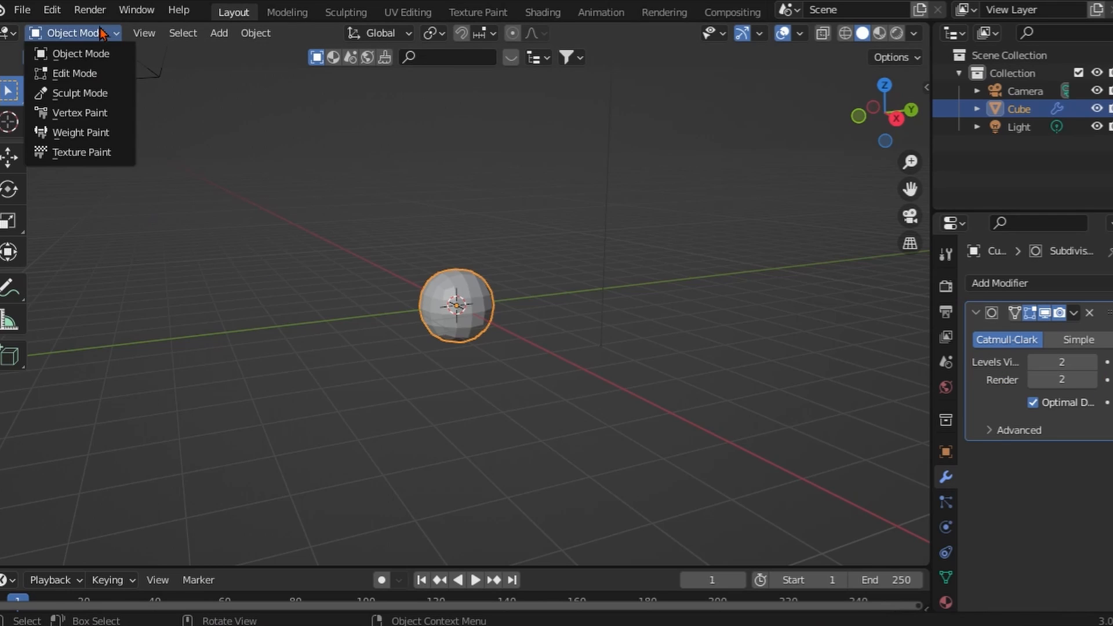
{"action": "left_click", "coordinate": [79, 71]}
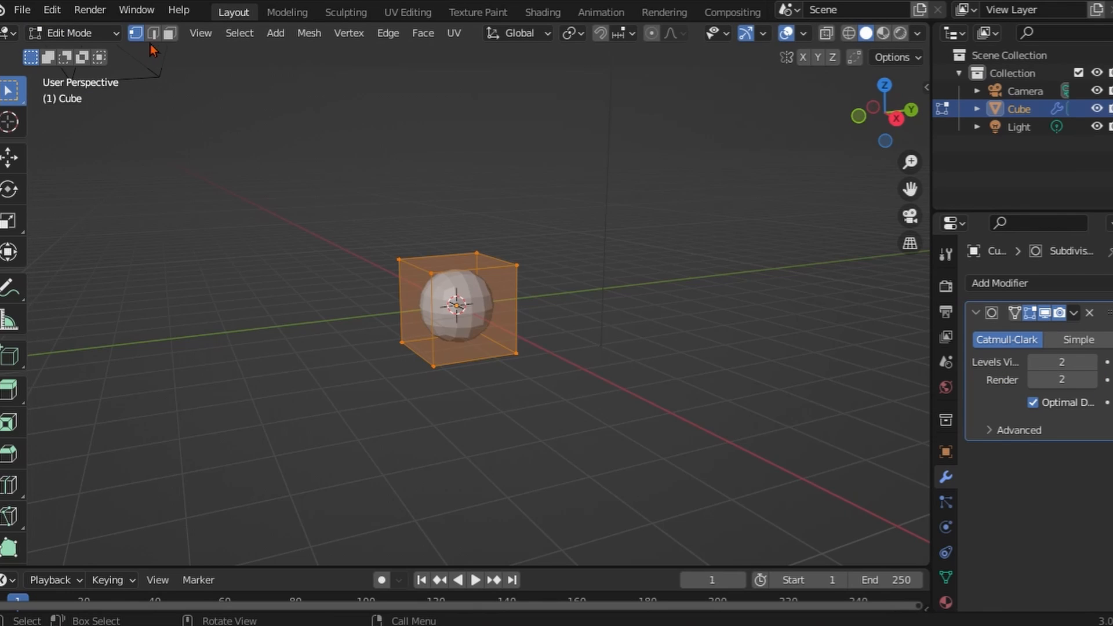
{"action": "left_click", "coordinate": [170, 33]}
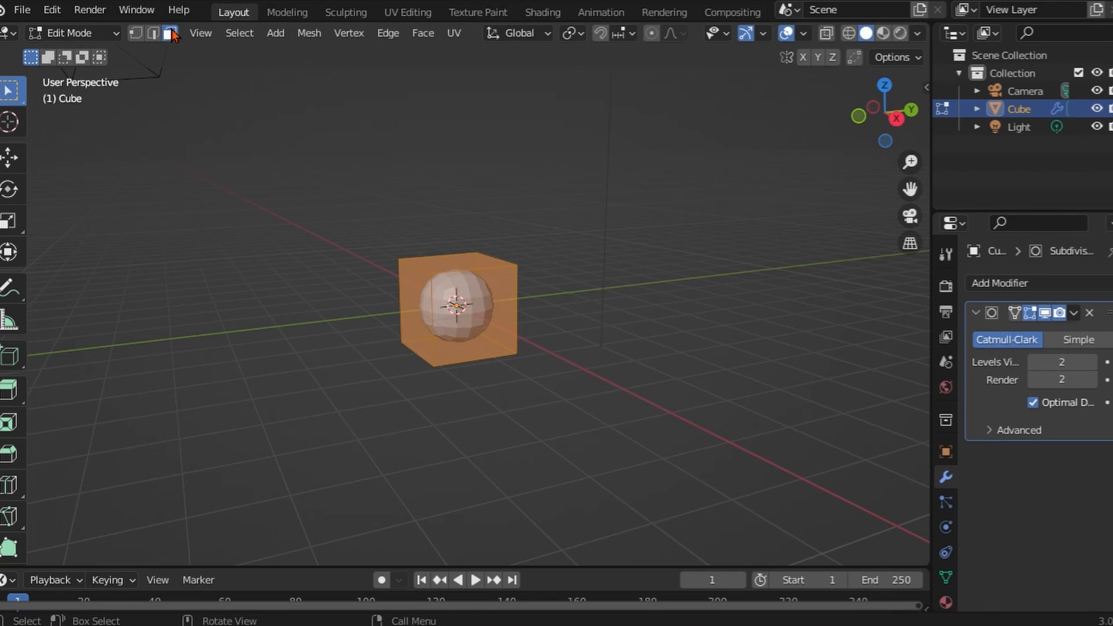
{"action": "left_click", "coordinate": [432, 316]}
{"action": "left_click", "coordinate": [418, 324]}
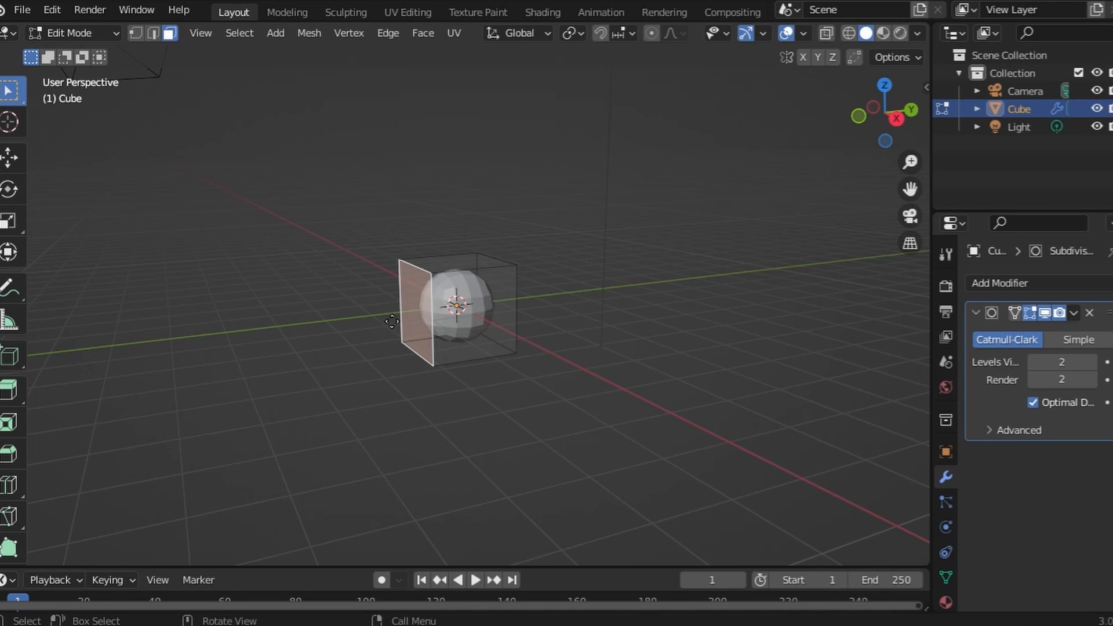
{"action": "key", "text": "e"}
{"action": "left_click", "coordinate": [292, 324]}
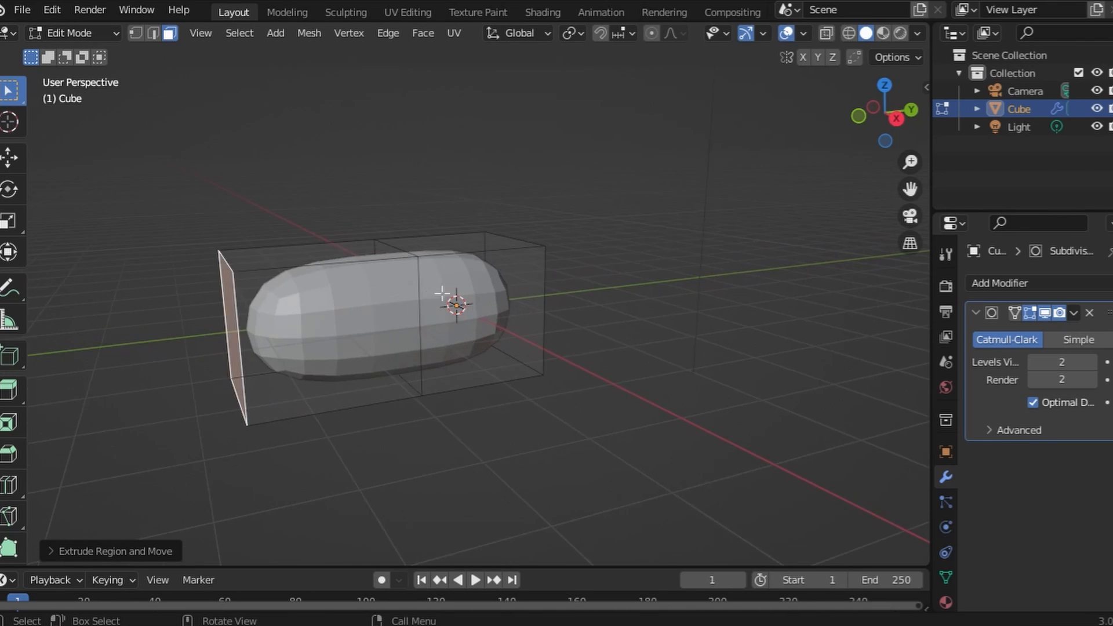
Enlarge the extruded end face uniformly, then flatten it along Z to about 0.55
{"action": "middle_click_drag", "start_coordinate": [441, 293], "coordinate": [523, 321]}
{"action": "key", "text": "s"}
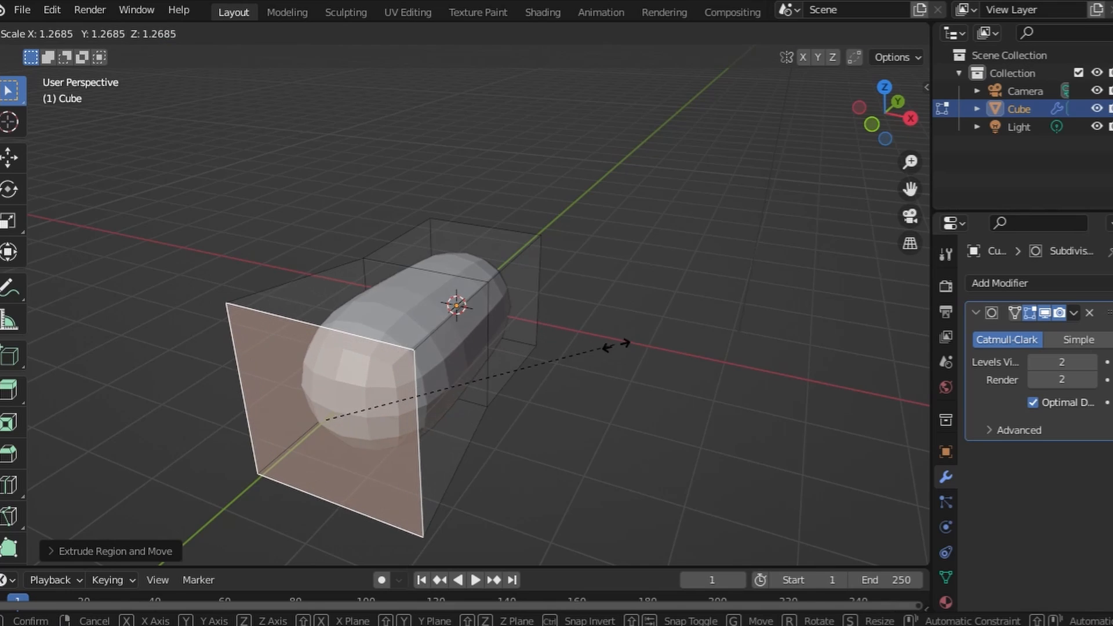
{"action": "left_click", "coordinate": [785, 350]}
{"action": "key", "text": "s"}
{"action": "key", "text": "z"}
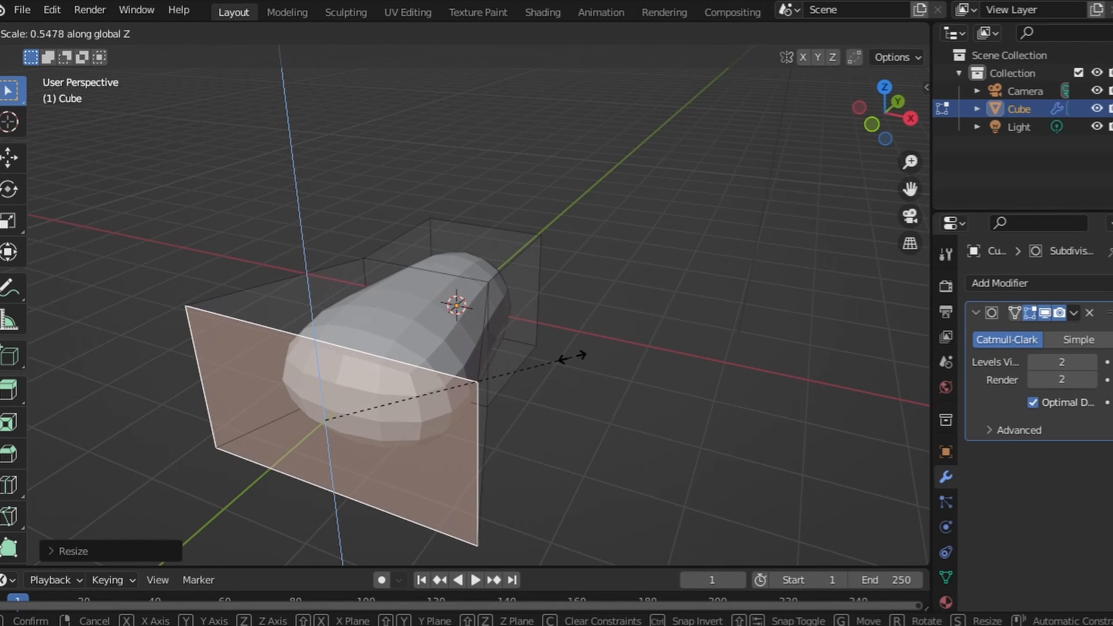
{"action": "left_click", "coordinate": [586, 354]}
Try scaling up the long side face of the original cube section, then undo the resize
{"action": "middle_click_drag", "start_coordinate": [589, 355], "coordinate": [404, 331]}
{"action": "left_click", "coordinate": [404, 331]}
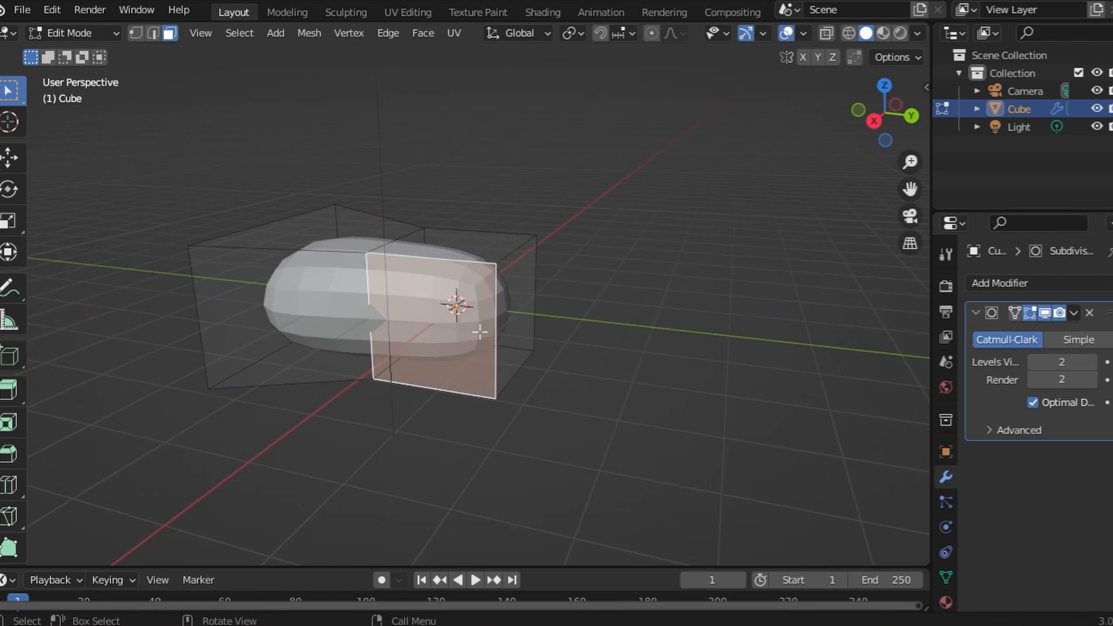
{"action": "key", "text": "s"}
{"action": "left_click", "coordinate": [533, 341]}
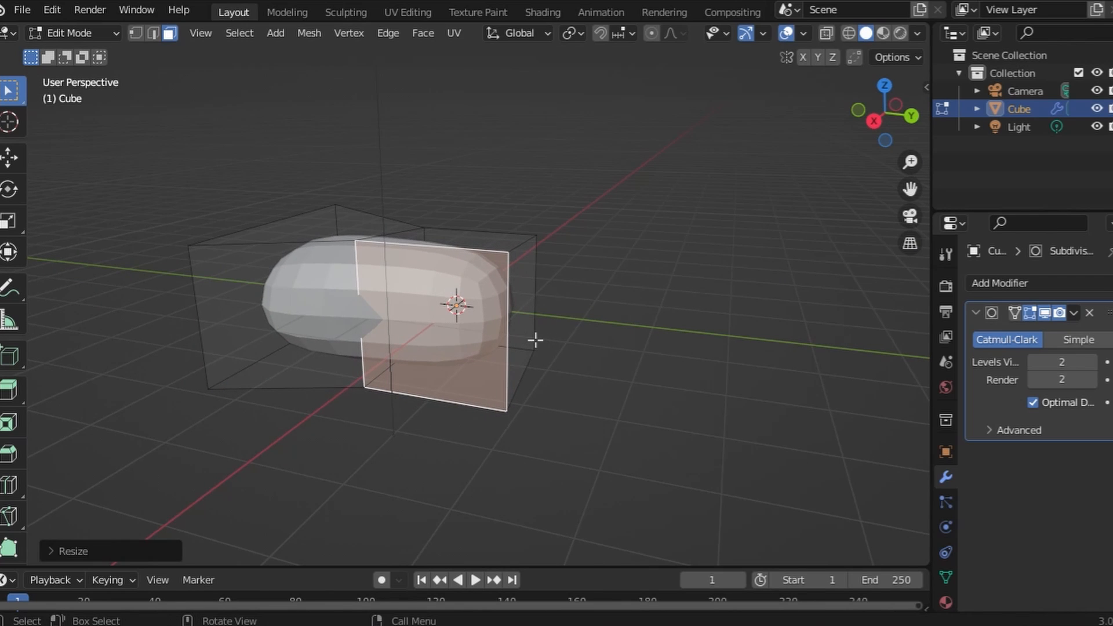
{"action": "key", "text": "ctrl+z"}
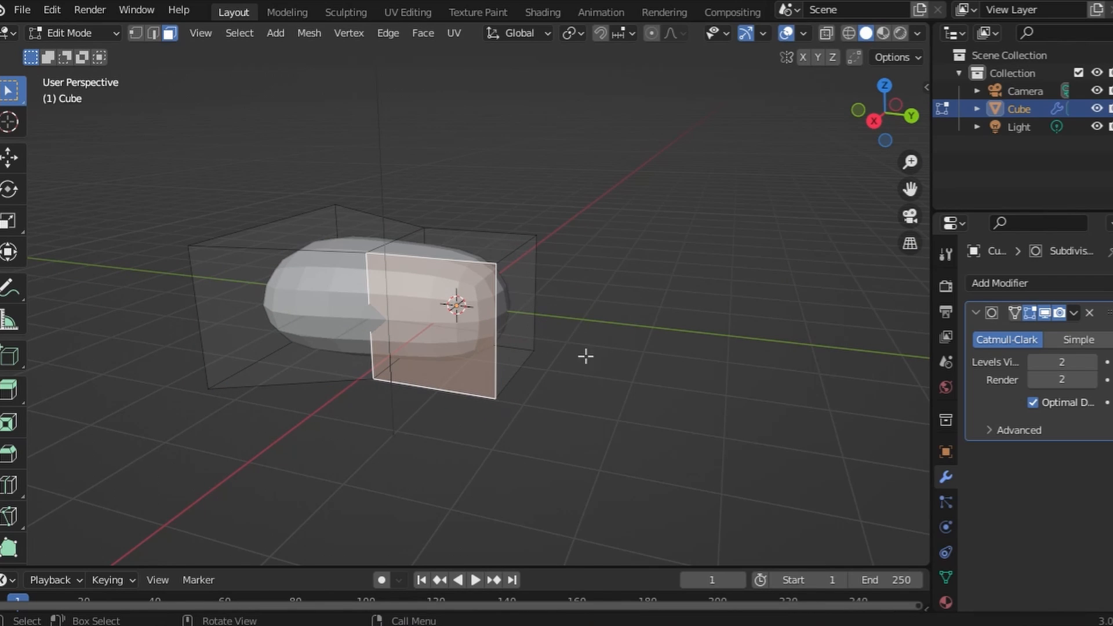
Box-select all faces of the original cube section and move them along Y away from the wide end
{"action": "left_click_drag", "start_coordinate": [667, 471], "coordinate": [455, 228]}
{"action": "middle_click_drag", "start_coordinate": [455, 228], "coordinate": [199, 206]}
{"action": "left_click_drag", "start_coordinate": [265, 195], "coordinate": [515, 421]}
{"action": "middle_click_drag", "start_coordinate": [495, 437], "coordinate": [122, 265]}
{"action": "left_click", "coordinate": [10, 157]}
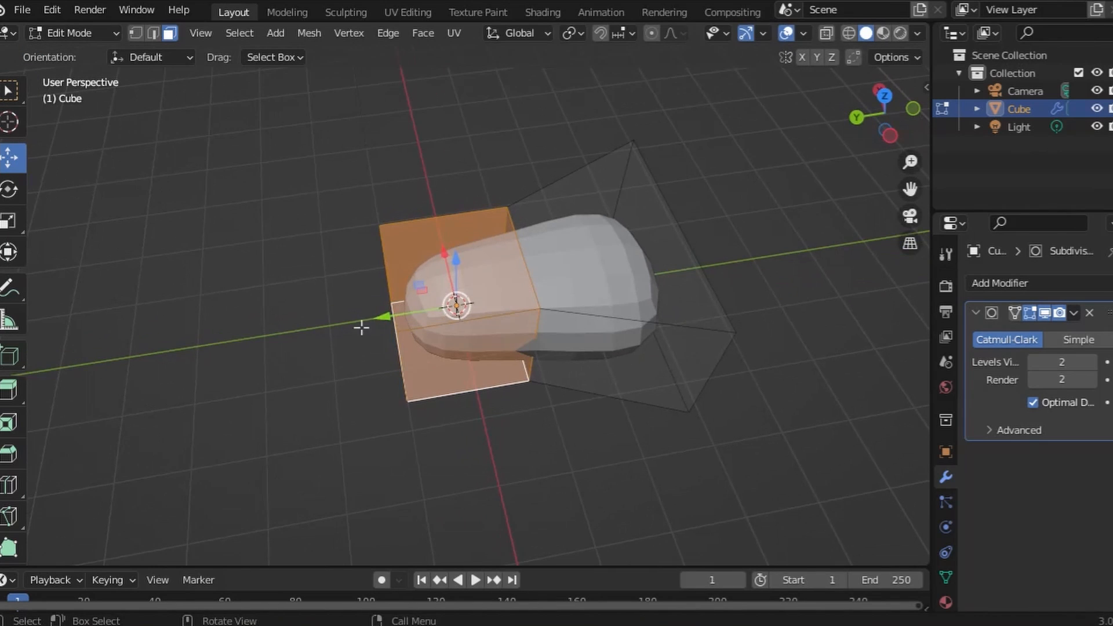
{"action": "left_click_drag", "start_coordinate": [363, 323], "coordinate": [206, 331]}
Scale the selected block up to about 1.9 times its size and reposition it relative to the other end
{"action": "key", "text": "s"}
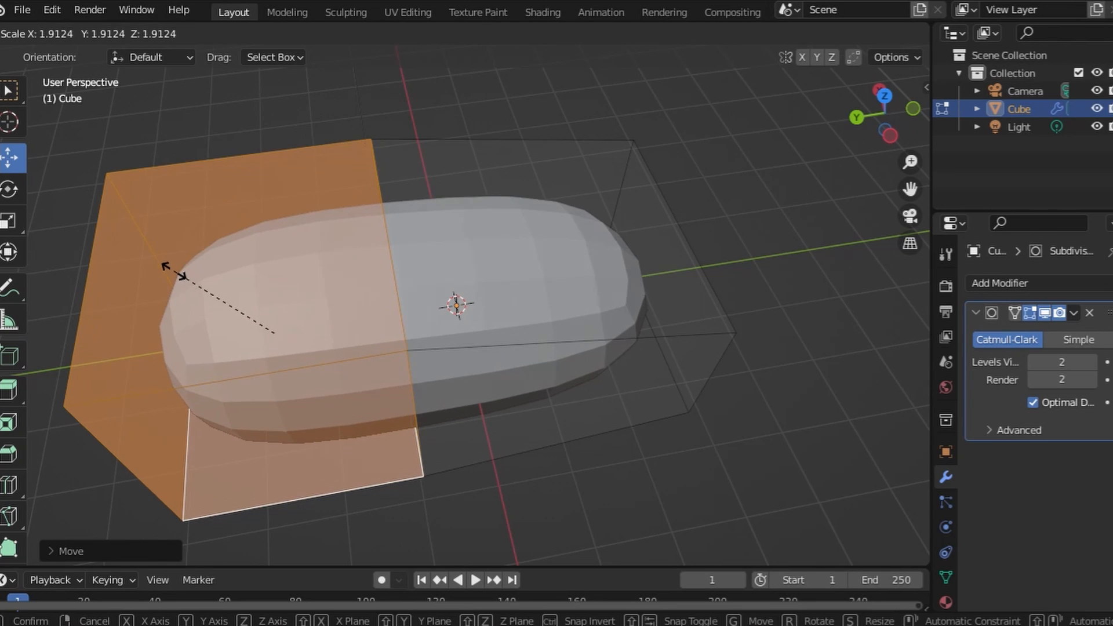
{"action": "left_click", "coordinate": [165, 276]}
{"action": "scroll", "coordinate": [157, 217], "scroll_direction": "down", "scroll_amount": 3}
{"action": "middle_click_drag", "start_coordinate": [156, 216], "coordinate": [193, 182]}
{"action": "left_click_drag", "start_coordinate": [278, 313], "coordinate": [201, 238]}
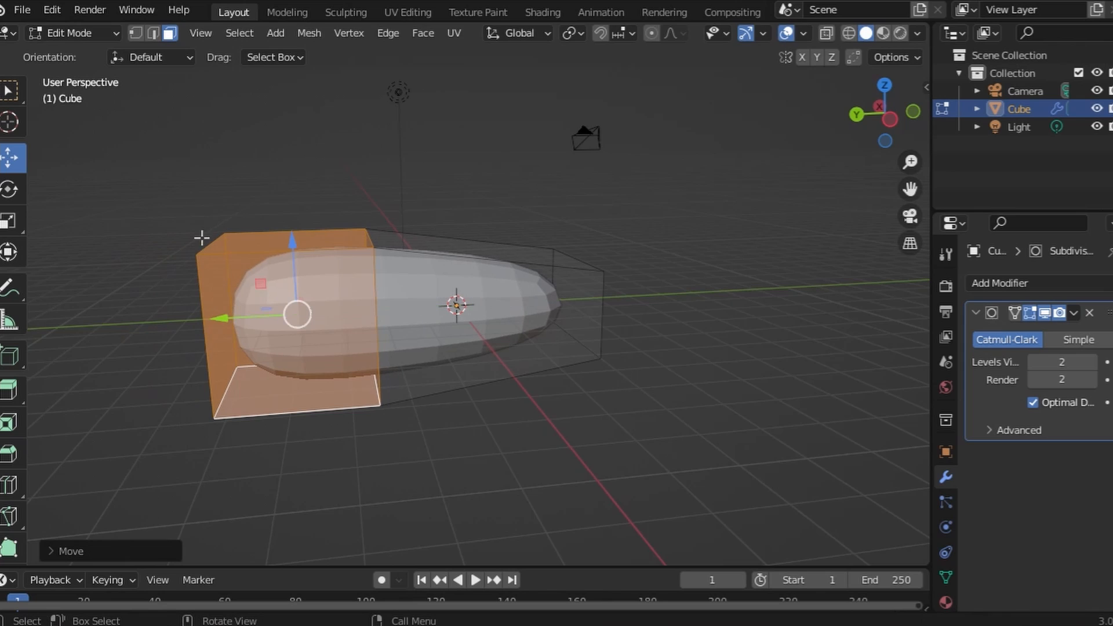
In Object Mode, duplicate the elongated body and place the copy about 21 m away in the negative Y direction
{"action": "left_click", "coordinate": [76, 33]}
{"action": "left_click", "coordinate": [86, 52]}
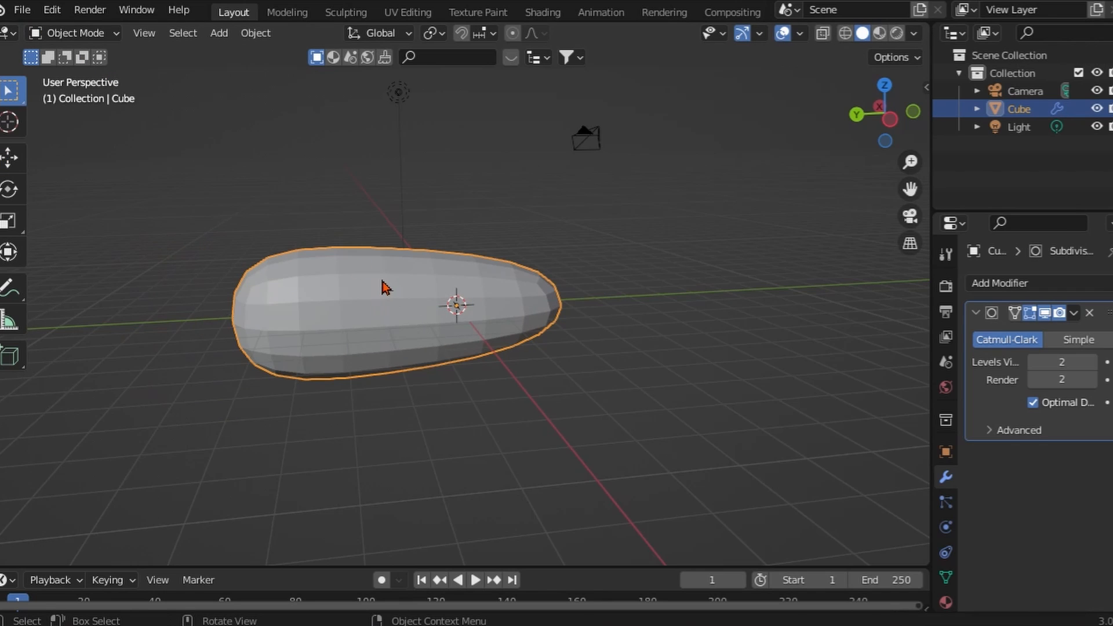
{"action": "key", "text": "shift+d"}
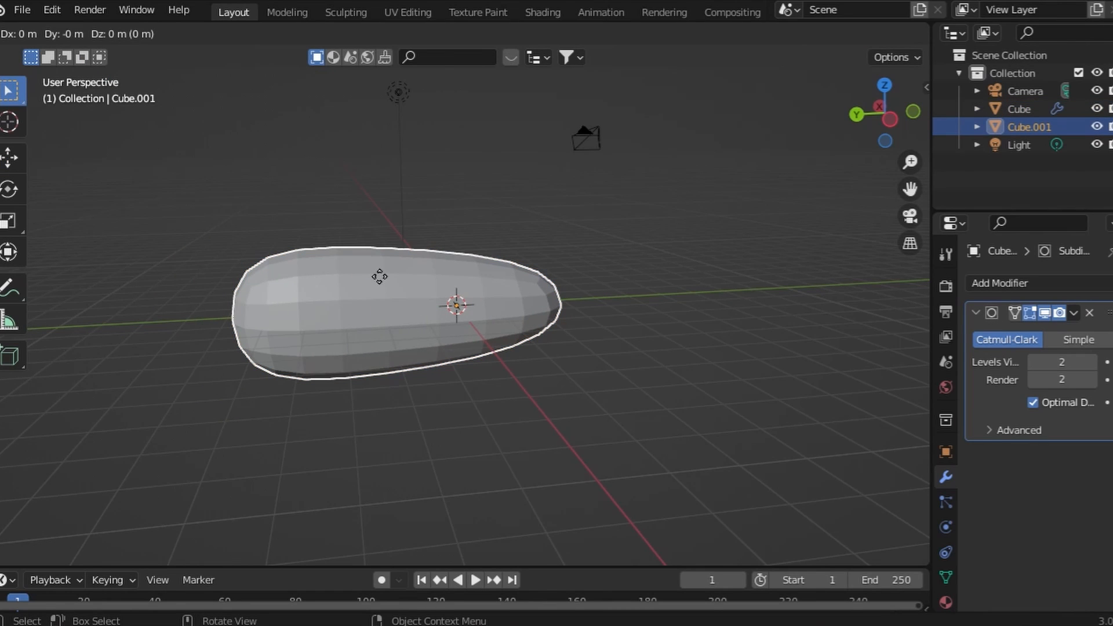
{"action": "key", "text": "y"}
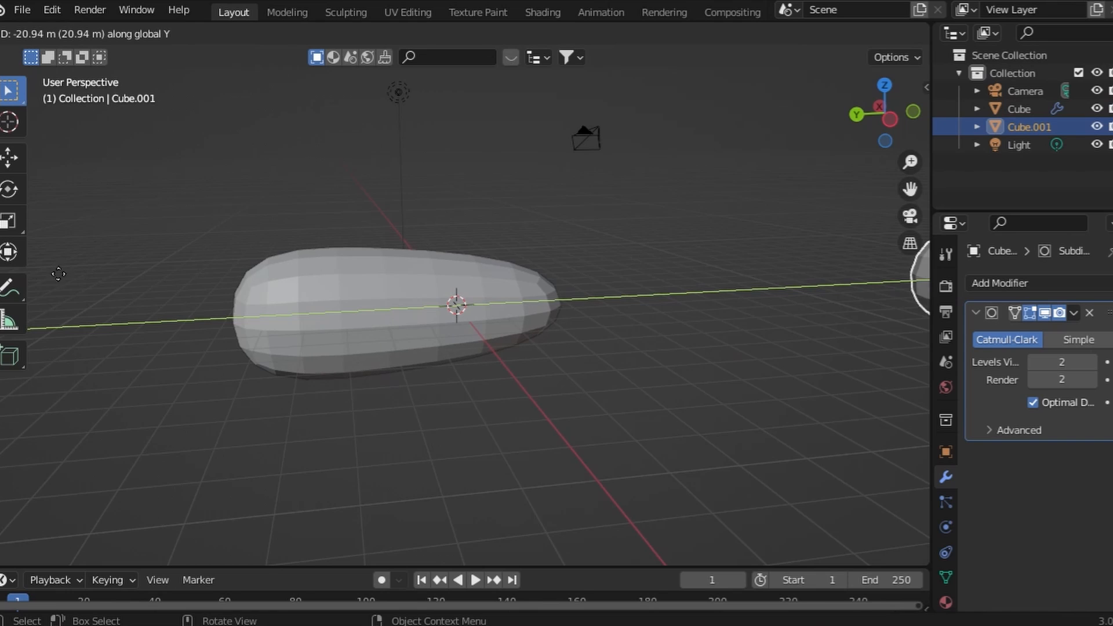
{"action": "left_click", "coordinate": [69, 282]}
Edit the original body again, enlarging its selected end block slightly and flattening the block along Z
{"action": "left_click", "coordinate": [327, 293]}
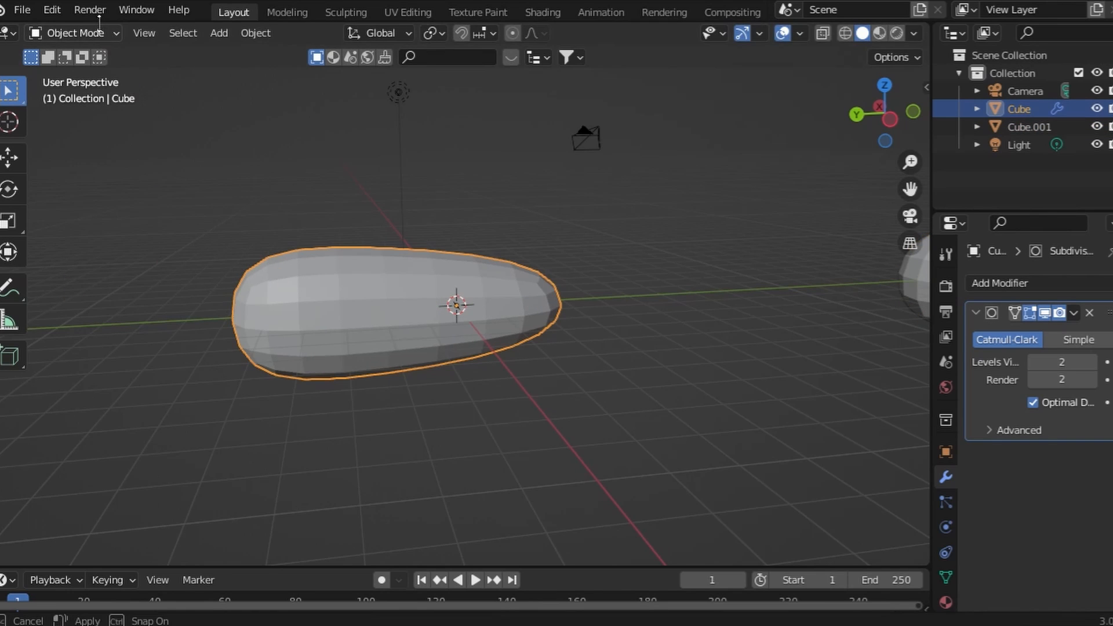
{"action": "left_click", "coordinate": [75, 33]}
{"action": "left_click", "coordinate": [87, 73]}
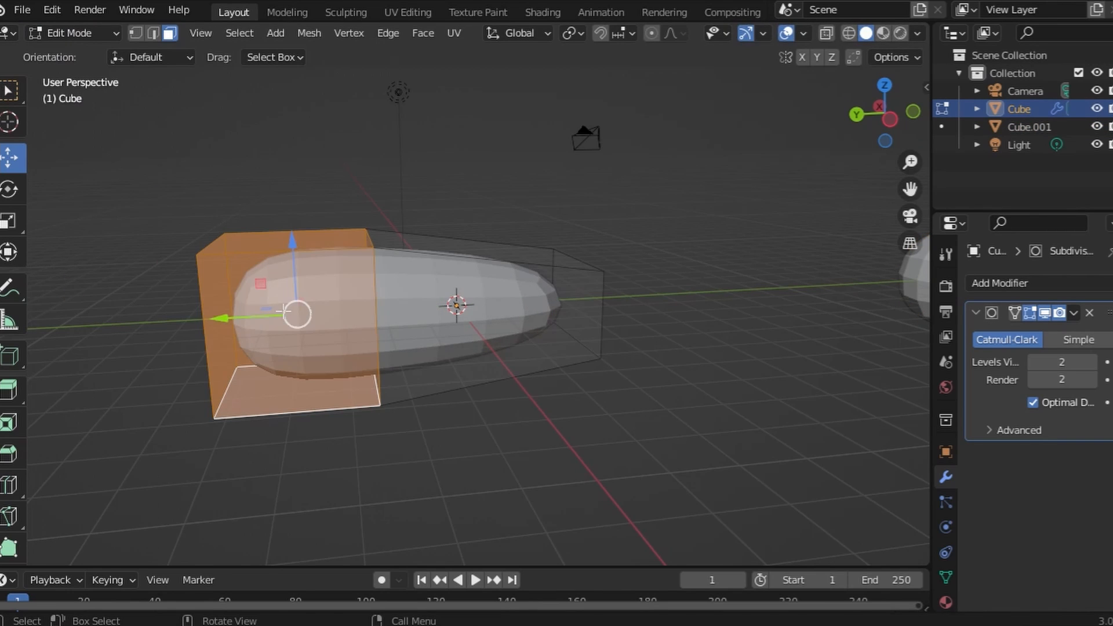
{"action": "key", "text": "s"}
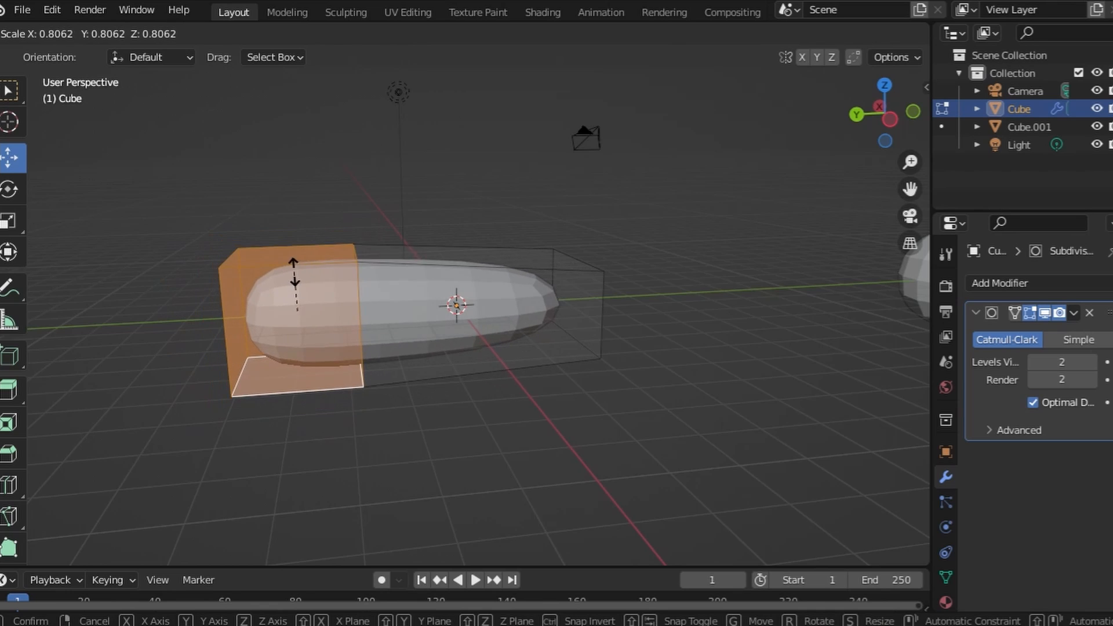
{"action": "left_click", "coordinate": [339, 273]}
{"action": "key", "text": "s"}
{"action": "key", "text": "z"}
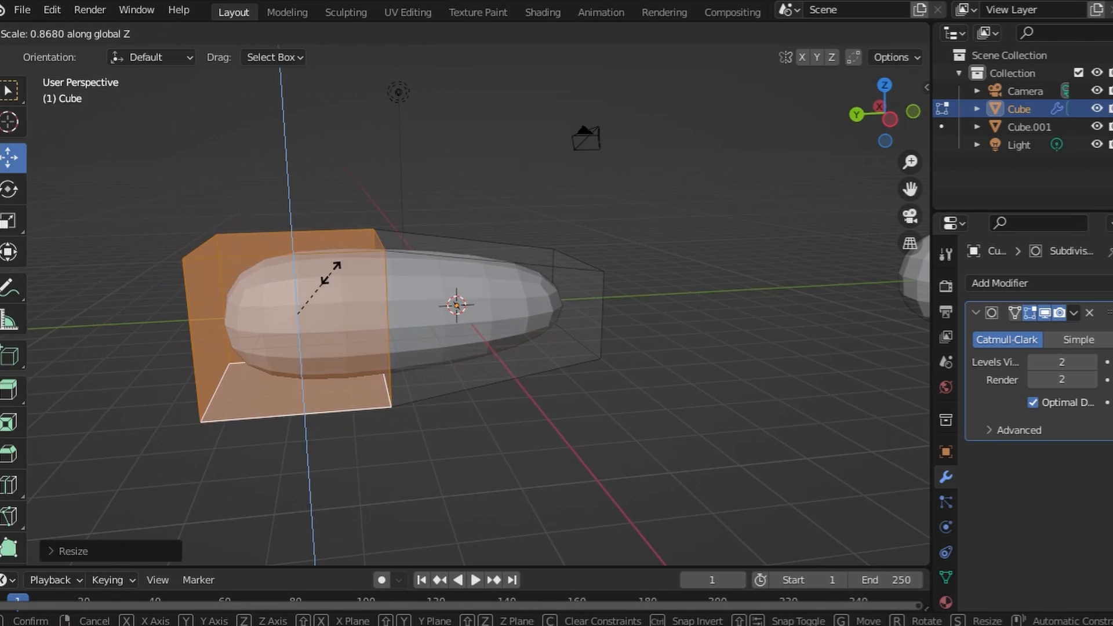
{"action": "left_click", "coordinate": [298, 278]}
Extrude the end block's top face upward, then move the extruded face to shape a leaning raised hump
{"action": "middle_click_drag", "start_coordinate": [300, 290], "coordinate": [565, 293]}
{"action": "left_click", "coordinate": [567, 293]}
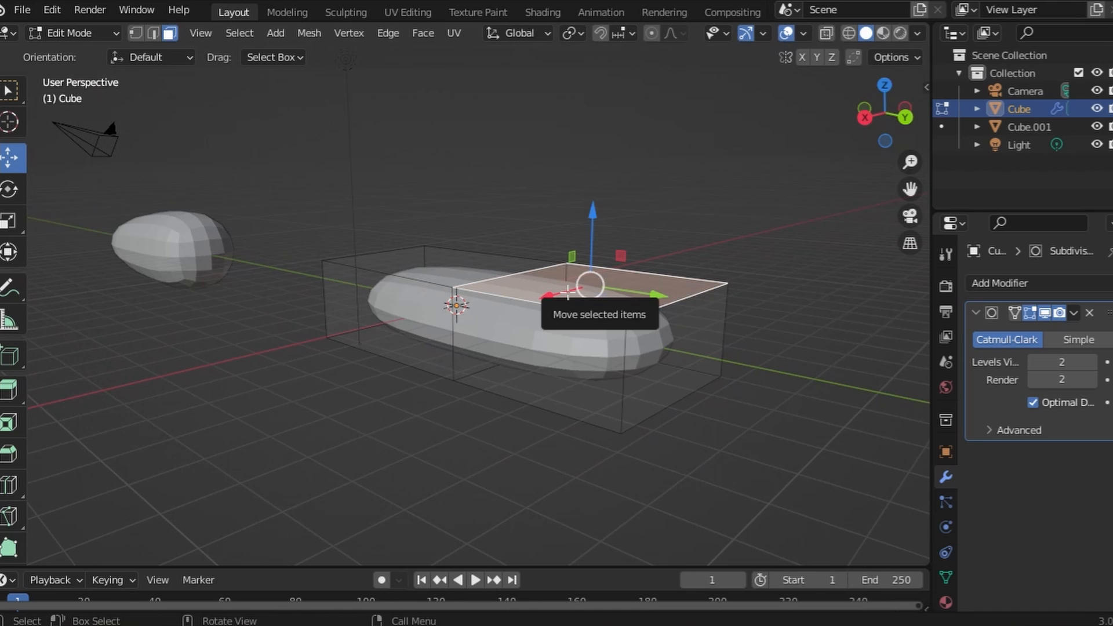
{"action": "key", "text": "e"}
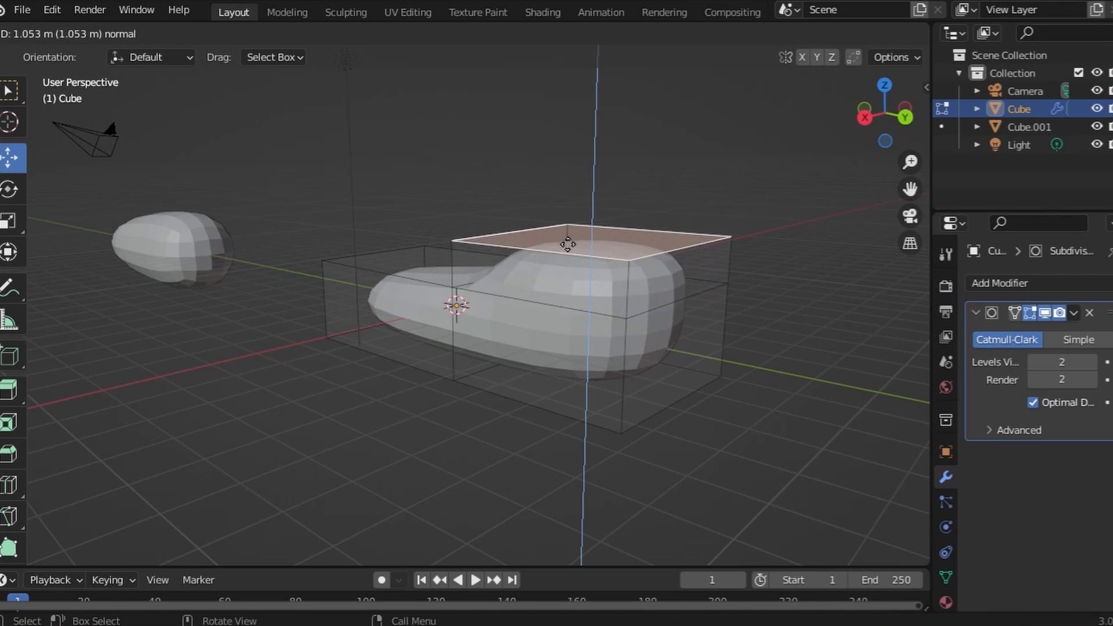
{"action": "left_click", "coordinate": [561, 229]}
{"action": "middle_click_drag", "start_coordinate": [560, 230], "coordinate": [682, 183]}
{"action": "mouse_move", "coordinate": [707, 113]}
{"action": "left_mouse_down"}
{"action": "mouse_move", "coordinate": [703, 102]}
{"action": "mouse_move", "coordinate": [697, 111]}
{"action": "left_mouse_up"}
{"action": "left_click_drag", "start_coordinate": [774, 104], "coordinate": [698, 120]}
Raise the top face of the low front section slightly along Z and rotate it to tilt the surface
{"action": "left_click", "coordinate": [398, 242]}
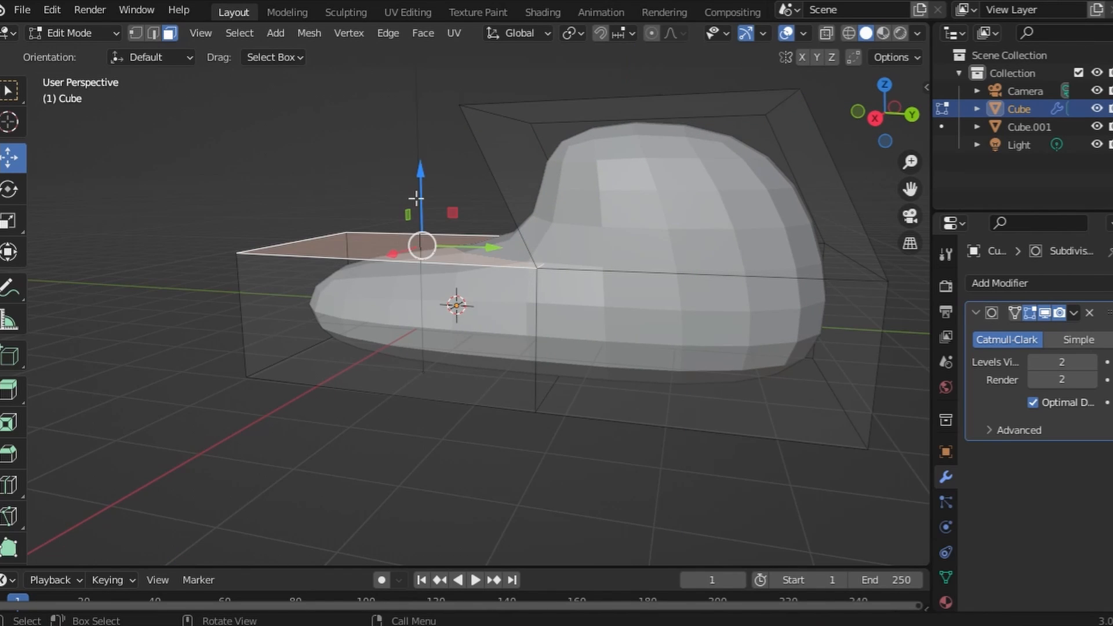
{"action": "key", "text": "g"}
{"action": "key", "text": "z"}
{"action": "left_click", "coordinate": [163, 218]}
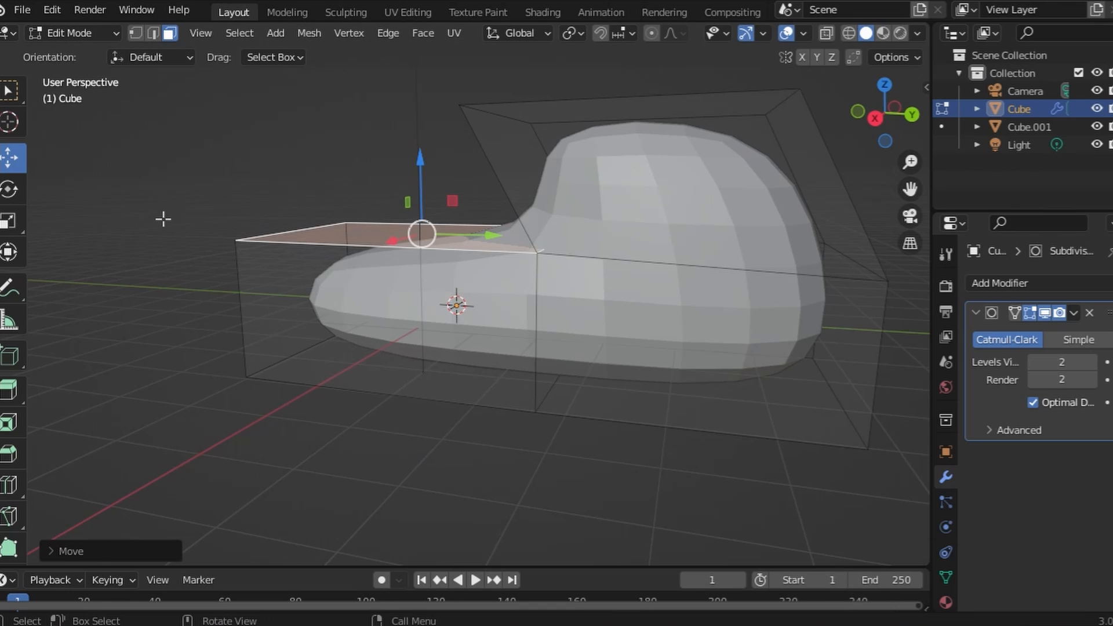
{"action": "left_click", "coordinate": [10, 192]}
{"action": "left_click_drag", "start_coordinate": [481, 180], "coordinate": [497, 203]}
Add a single lengthwise loop cut down the middle of the body, dividing the front end face into two halves
{"action": "middle_click_drag", "start_coordinate": [432, 231], "coordinate": [410, 300]}
{"action": "middle_click_drag", "start_coordinate": [319, 298], "coordinate": [442, 298]}
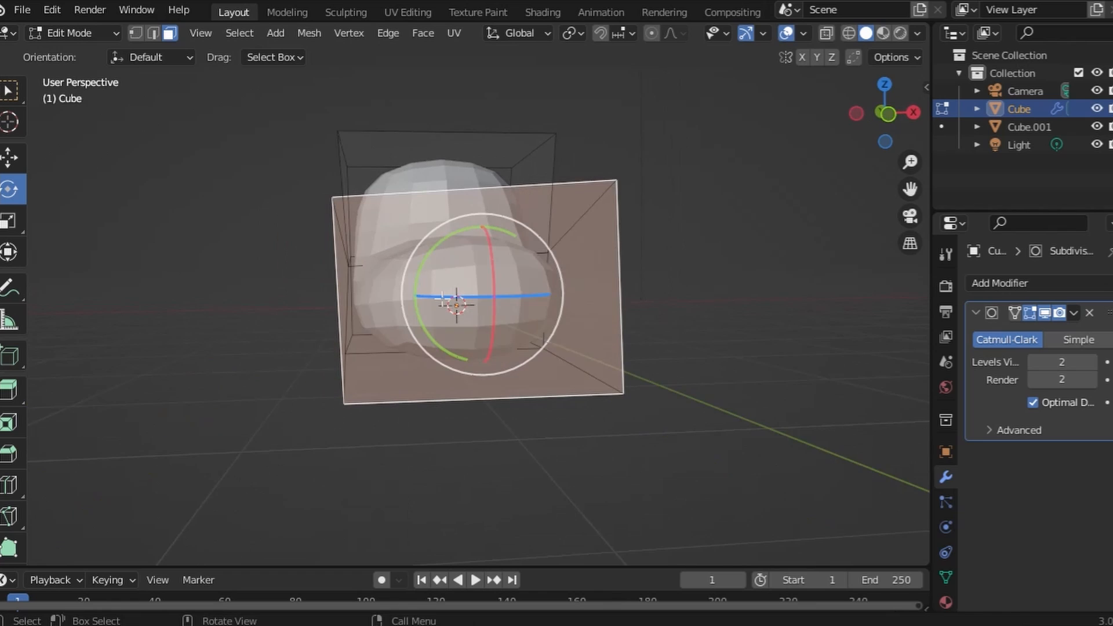
{"action": "left_click", "coordinate": [10, 486]}
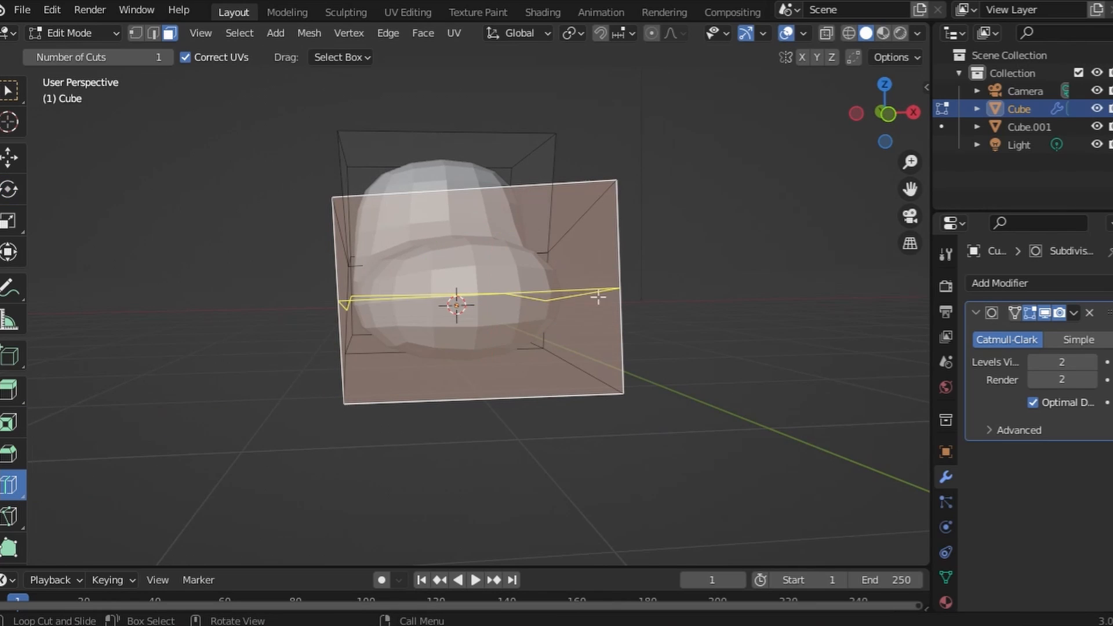
{"action": "left_click", "coordinate": [468, 216]}
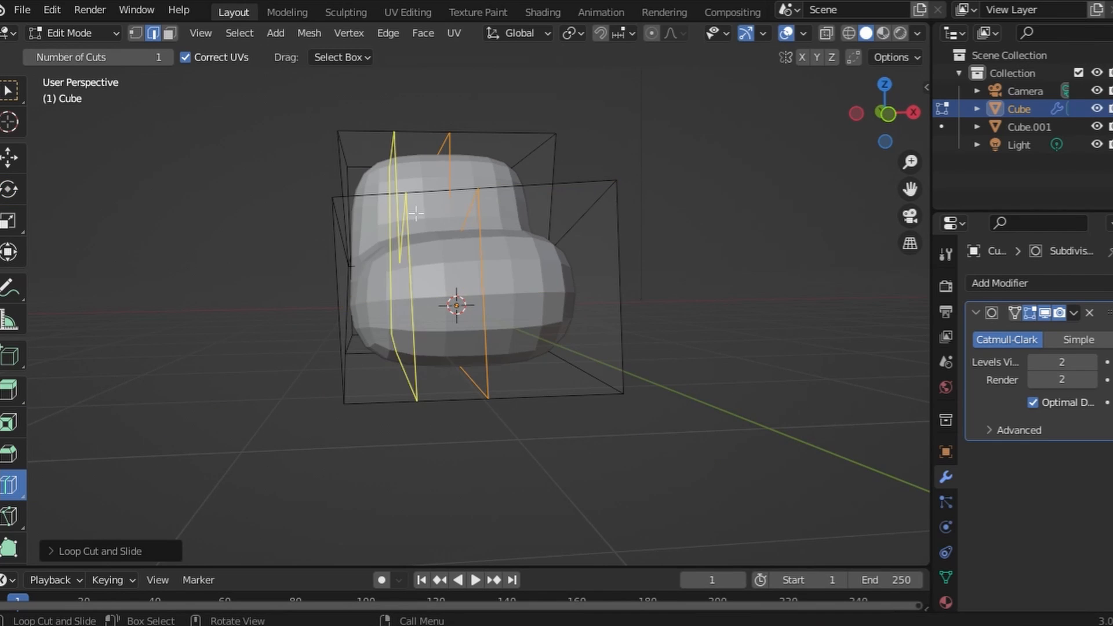
{"action": "left_click", "coordinate": [9, 166]}
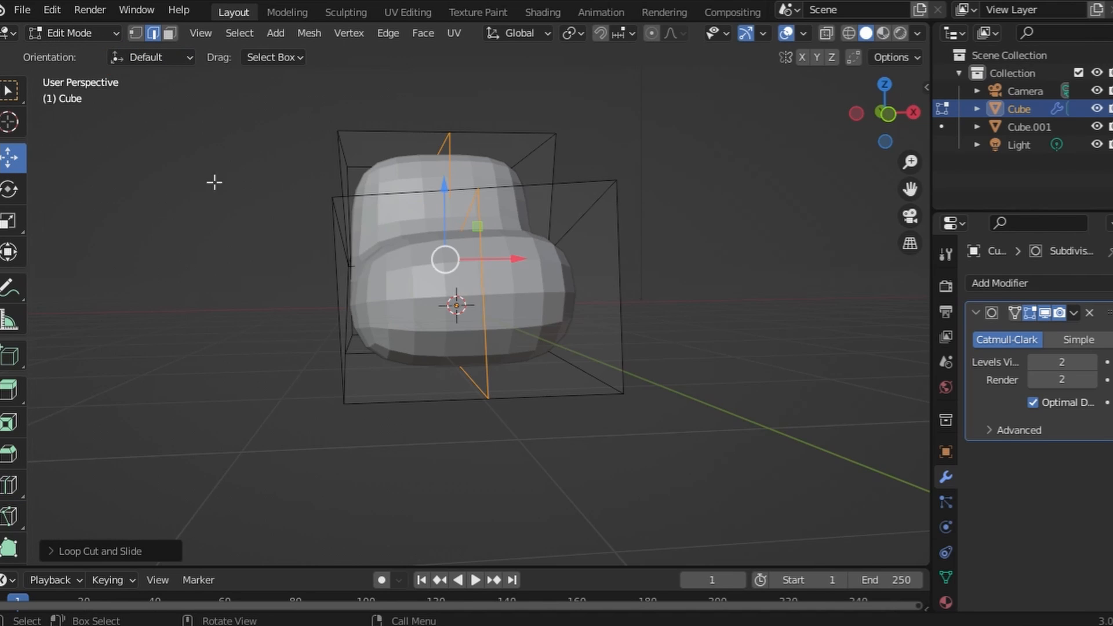
Inset the two faces at the front end of the body individually
{"action": "middle_click_drag", "start_coordinate": [214, 182], "coordinate": [509, 298]}
{"action": "middle_click_drag", "start_coordinate": [422, 269], "coordinate": [170, 285]}
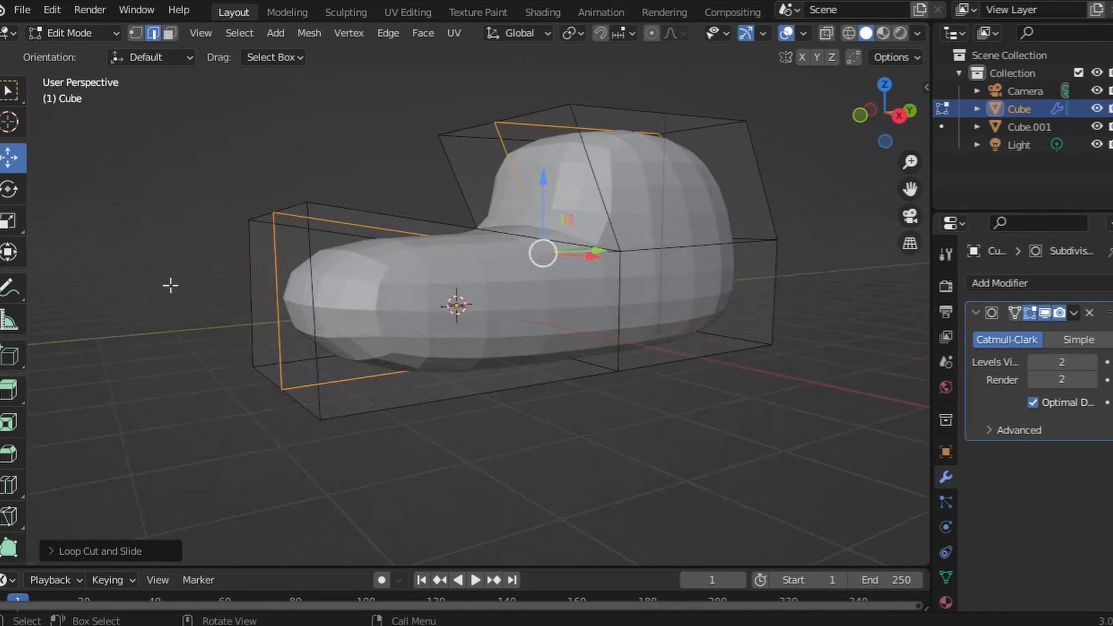
{"action": "left_click", "coordinate": [278, 292]}
{"action": "middle_click_drag", "start_coordinate": [251, 301], "coordinate": [412, 314]}
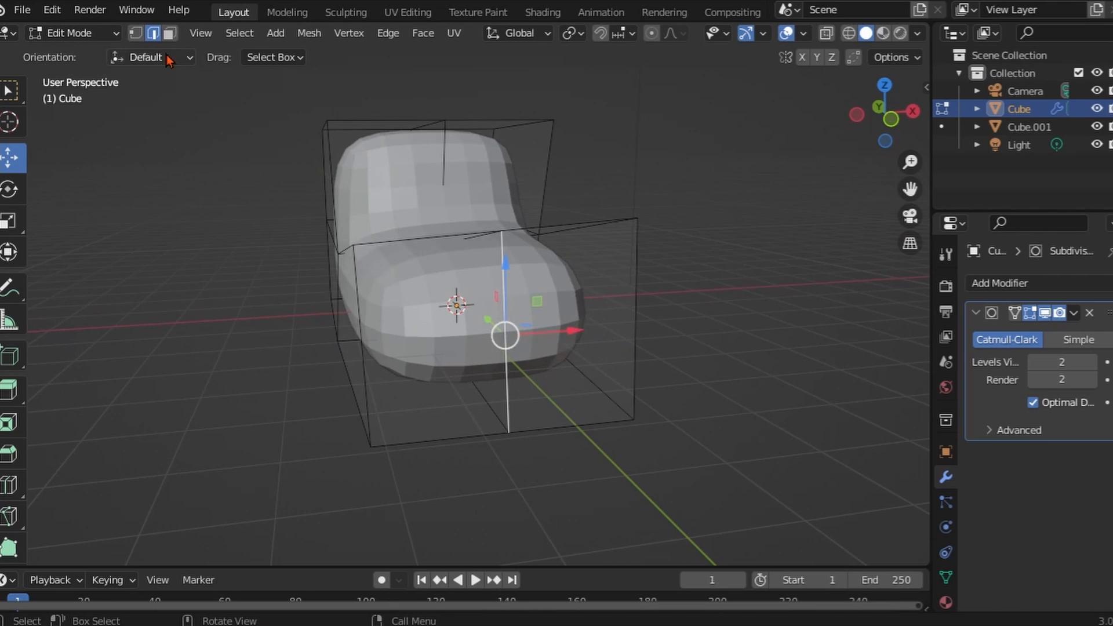
{"action": "left_click", "coordinate": [170, 33]}
{"action": "left_click", "coordinate": [452, 336]}
{"action": "left_click", "coordinate": [594, 345], "text": "shift"}
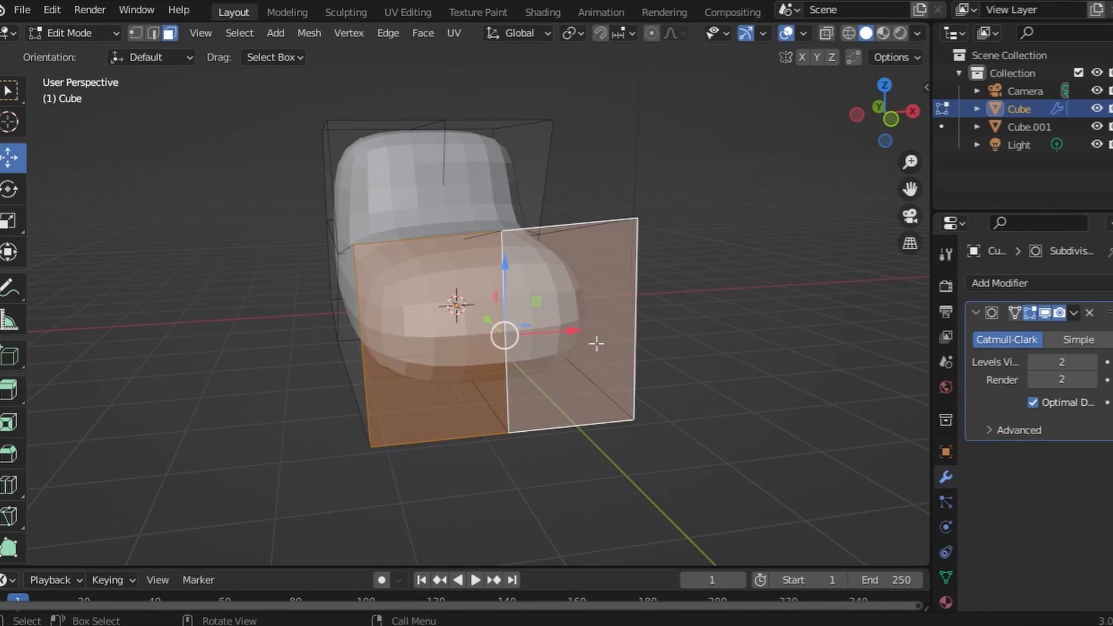
{"action": "key", "text": "i"}
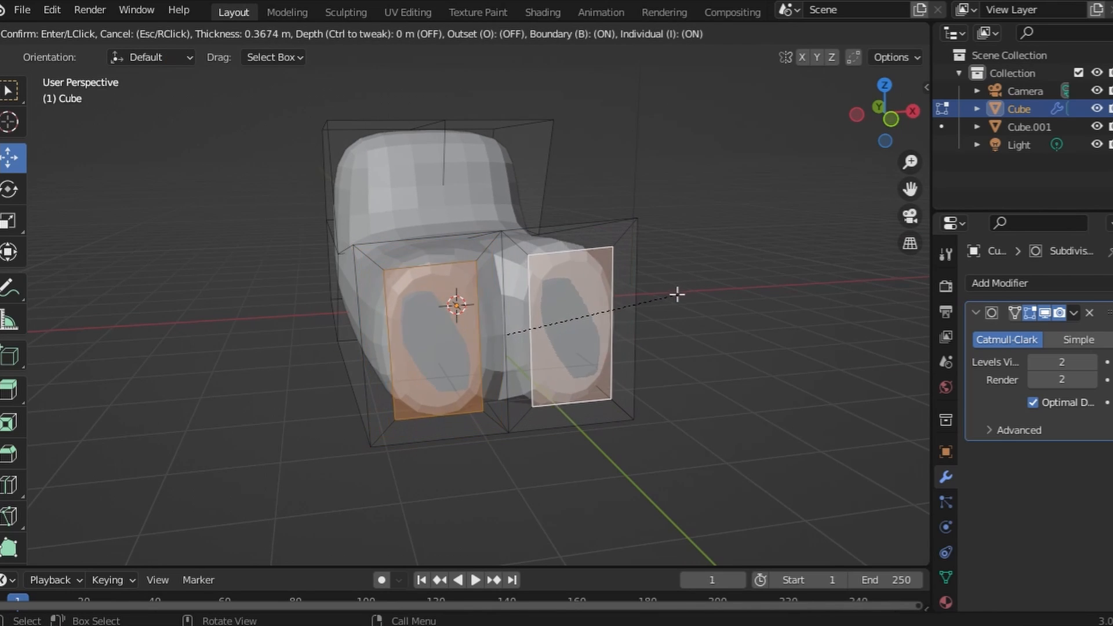
{"action": "left_click", "coordinate": [659, 300]}
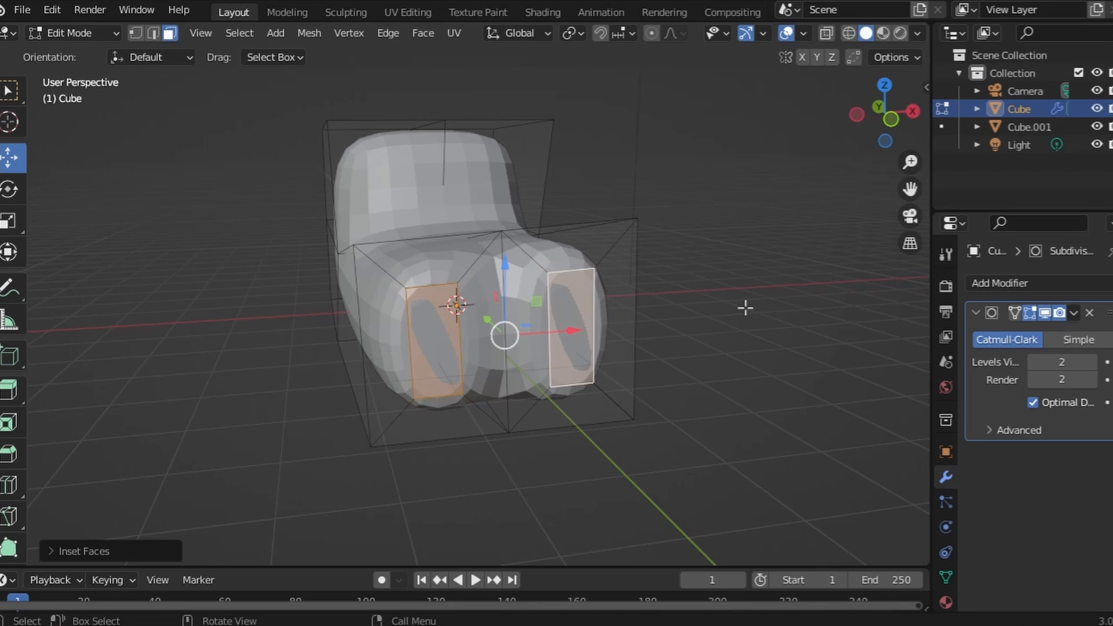
Scale the two inset front faces down along Z and extrude them into the body to form two sockets
{"action": "key", "text": "s"}
{"action": "key", "text": "z"}
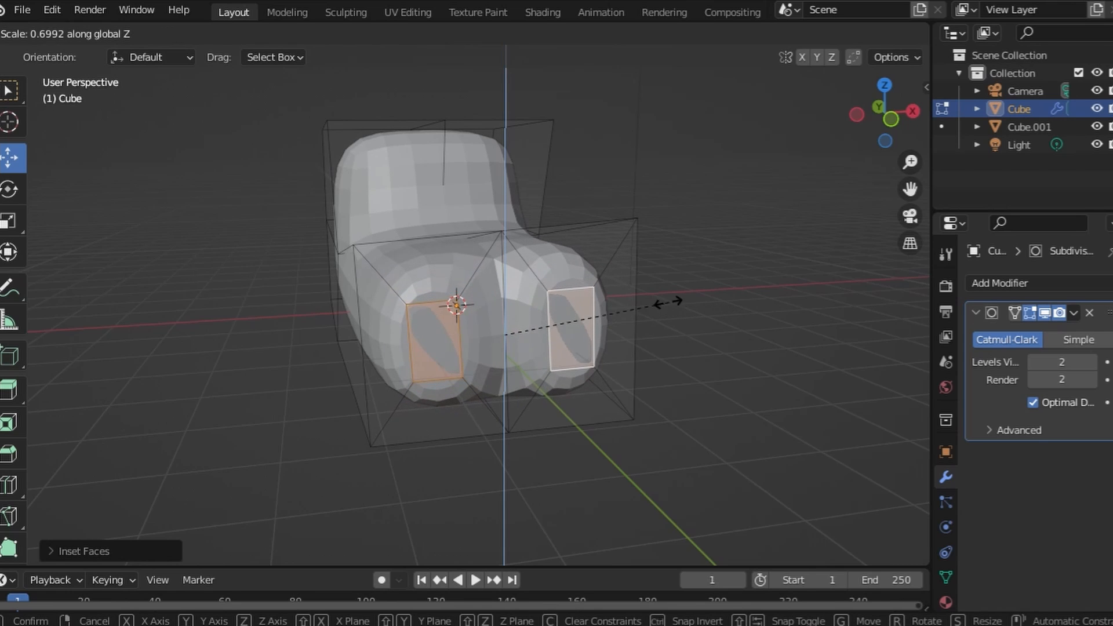
{"action": "left_click", "coordinate": [626, 300]}
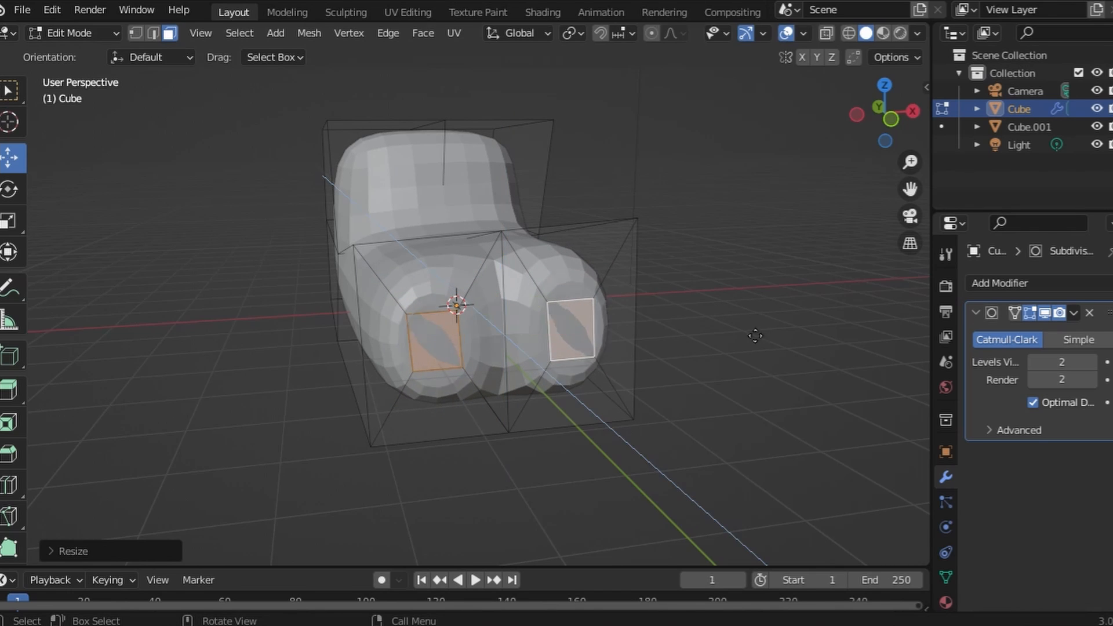
{"action": "key", "text": "e"}
{"action": "left_click", "coordinate": [689, 328]}
{"action": "middle_click_drag", "start_coordinate": [689, 328], "coordinate": [758, 346]}
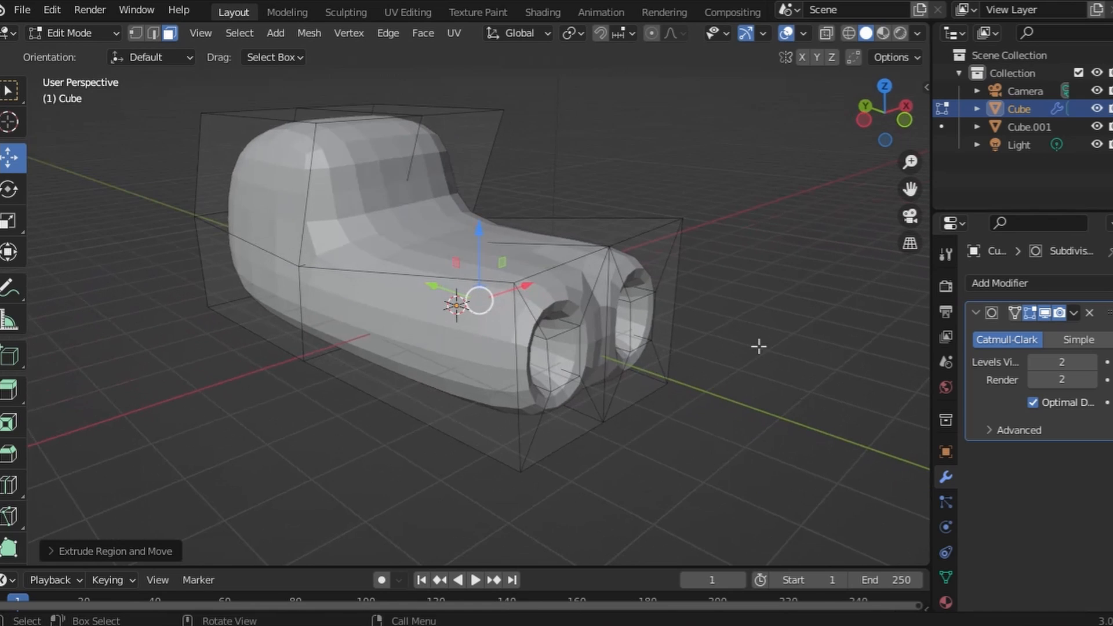
Extrude the socket end faces far out past the front as two long prongs and scale their tips down
{"action": "key", "text": "e"}
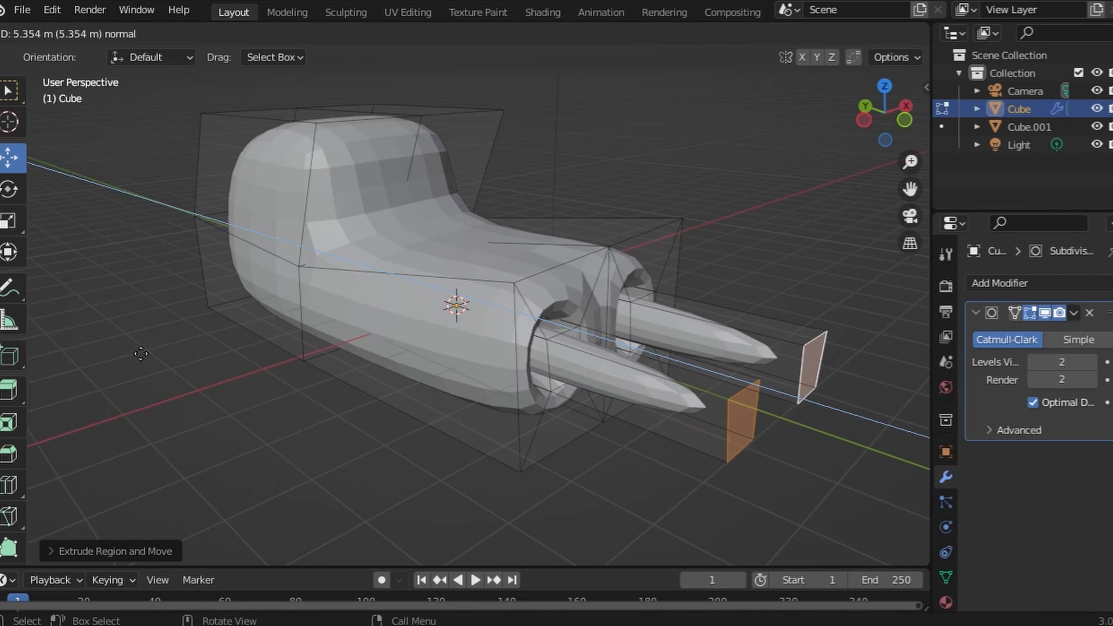
{"action": "left_click", "coordinate": [146, 369]}
{"action": "middle_click_drag", "start_coordinate": [584, 256], "coordinate": [693, 273]}
{"action": "key", "text": "x"}
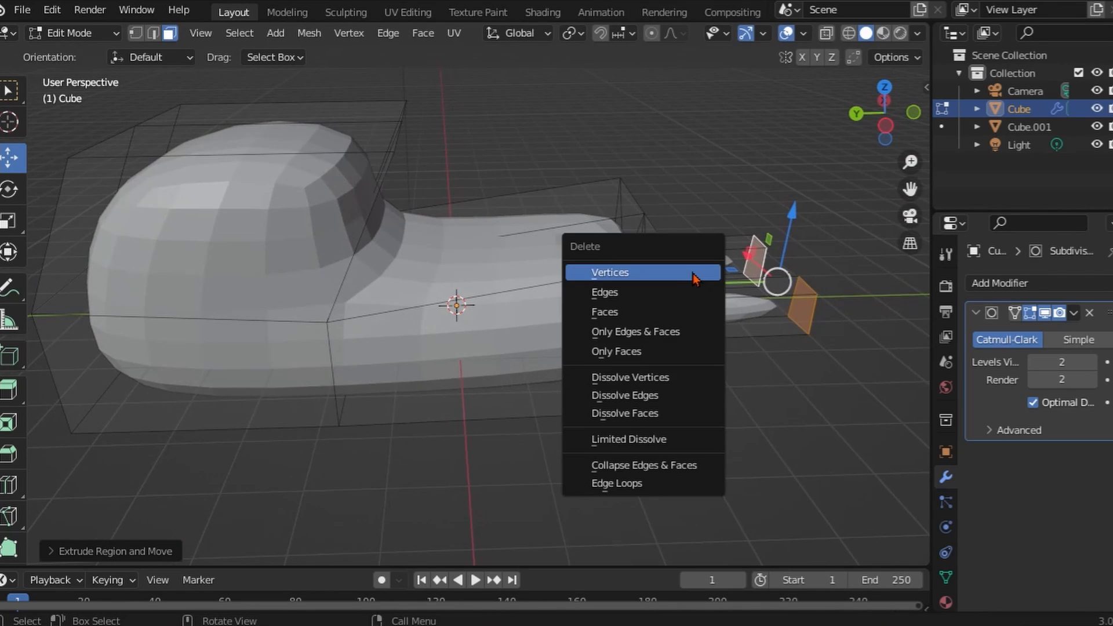
{"action": "key", "text": "s"}
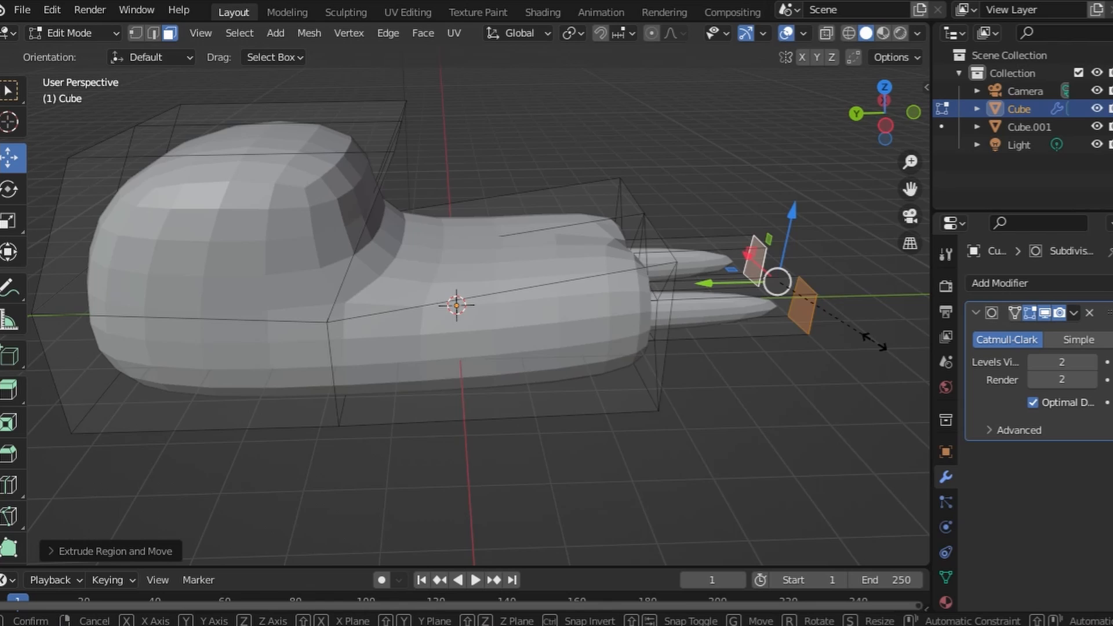
{"action": "left_click", "coordinate": [822, 332]}
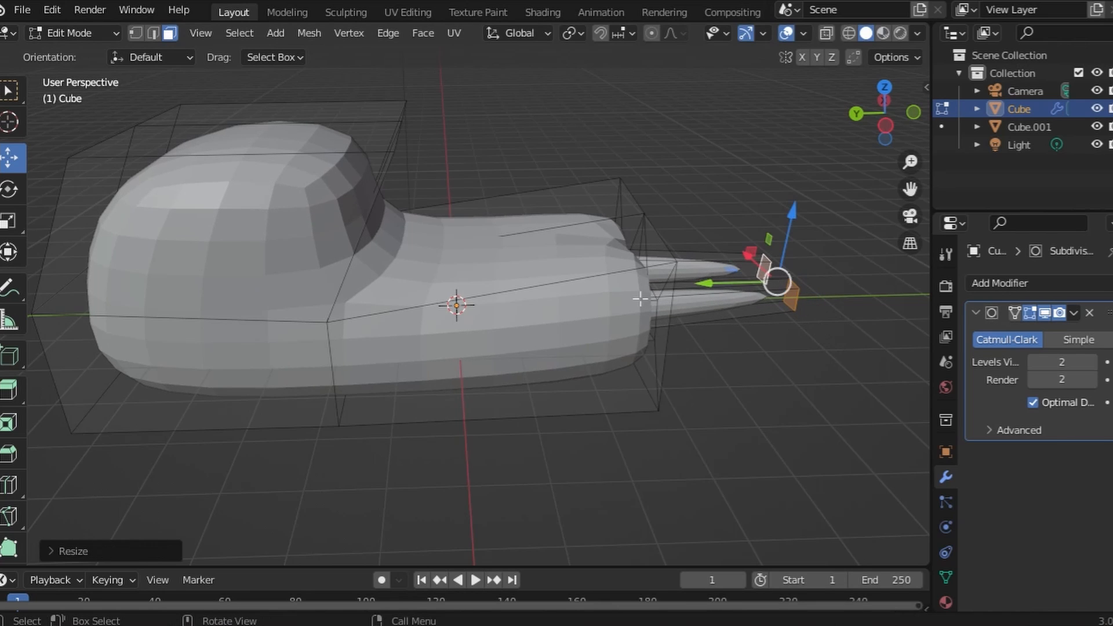
{"action": "middle_click_drag", "start_coordinate": [485, 259], "coordinate": [463, 238]}
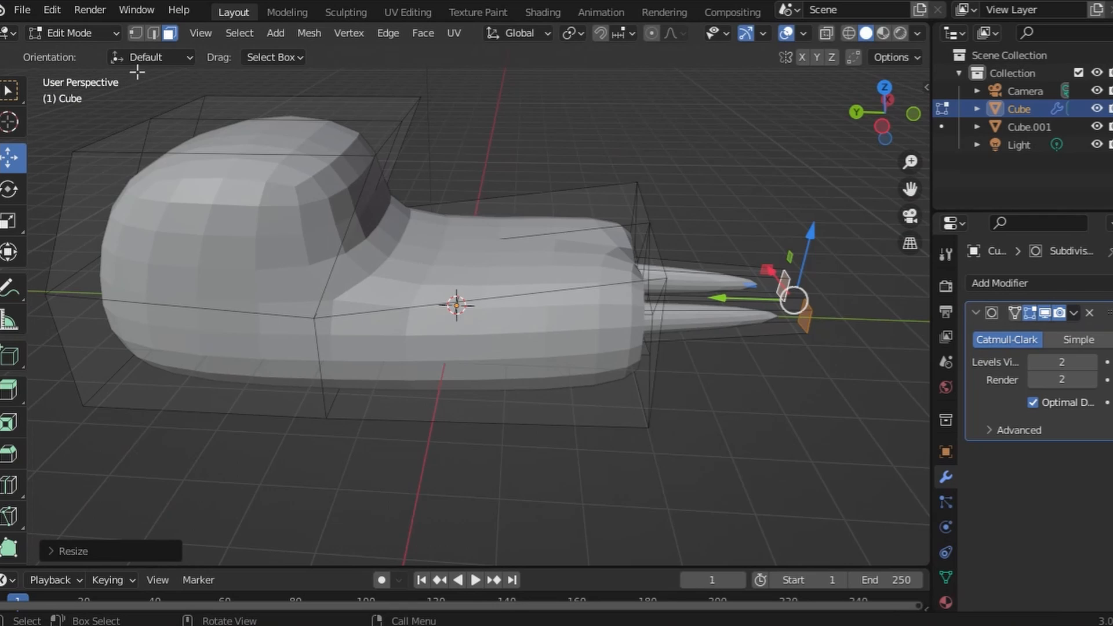
Inset the two top faces of the front section together with Individual off, and extrude them upward into a raised block
{"action": "left_click", "coordinate": [156, 33]}
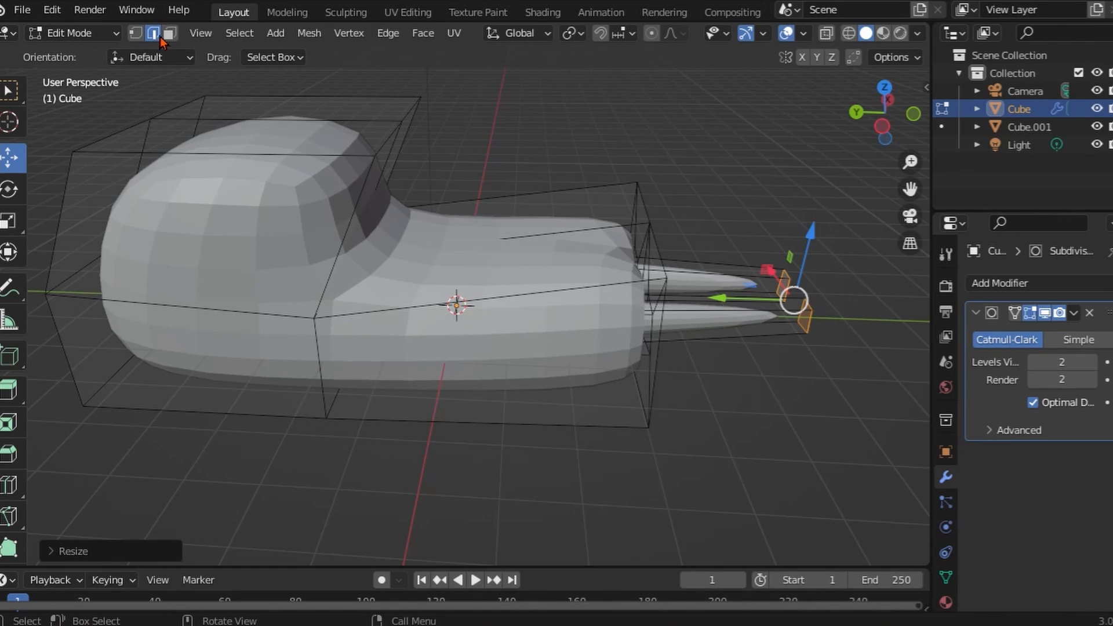
{"action": "left_click", "coordinate": [168, 36]}
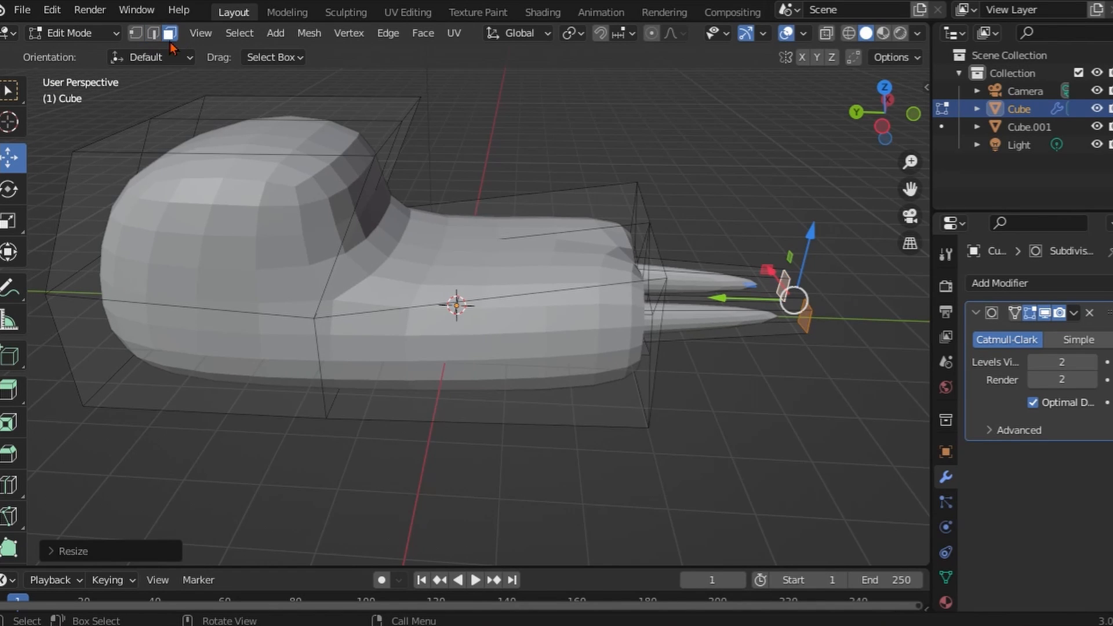
{"action": "left_click", "coordinate": [507, 259]}
{"action": "left_click", "coordinate": [541, 221], "text": "shift"}
{"action": "middle_click_drag", "start_coordinate": [541, 222], "coordinate": [557, 289]}
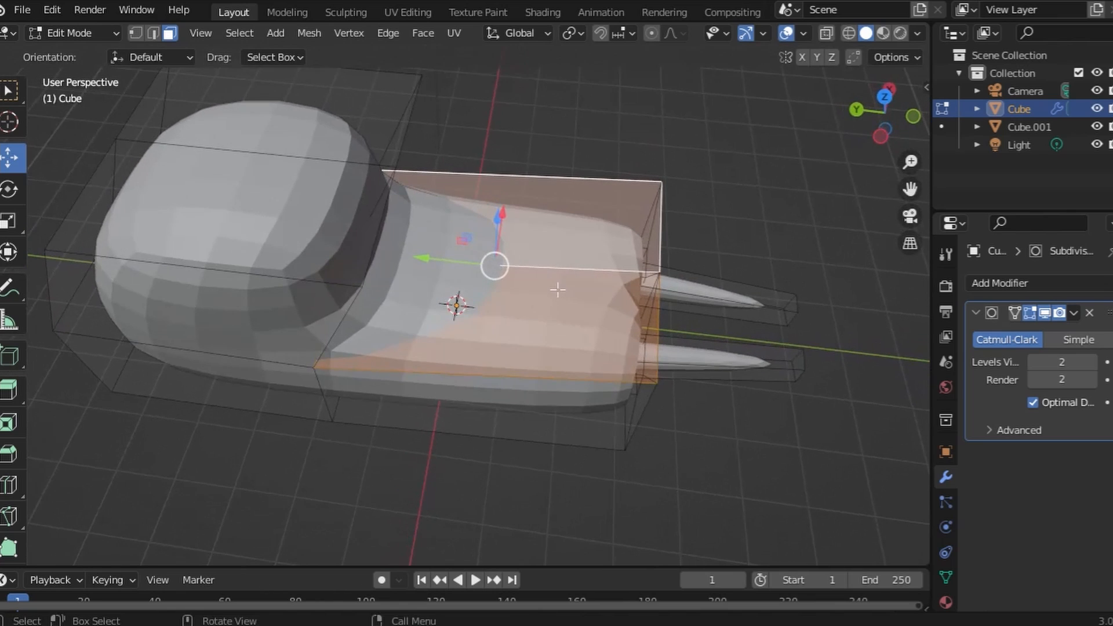
{"action": "key", "text": "i"}
{"action": "key", "text": "i"}
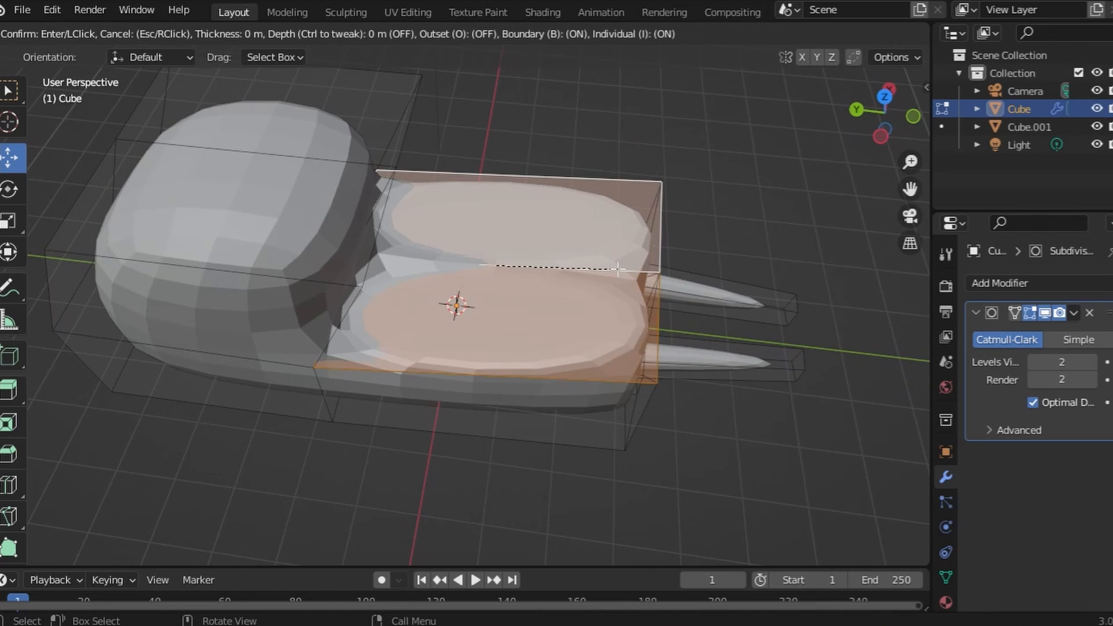
{"action": "key", "text": "i"}
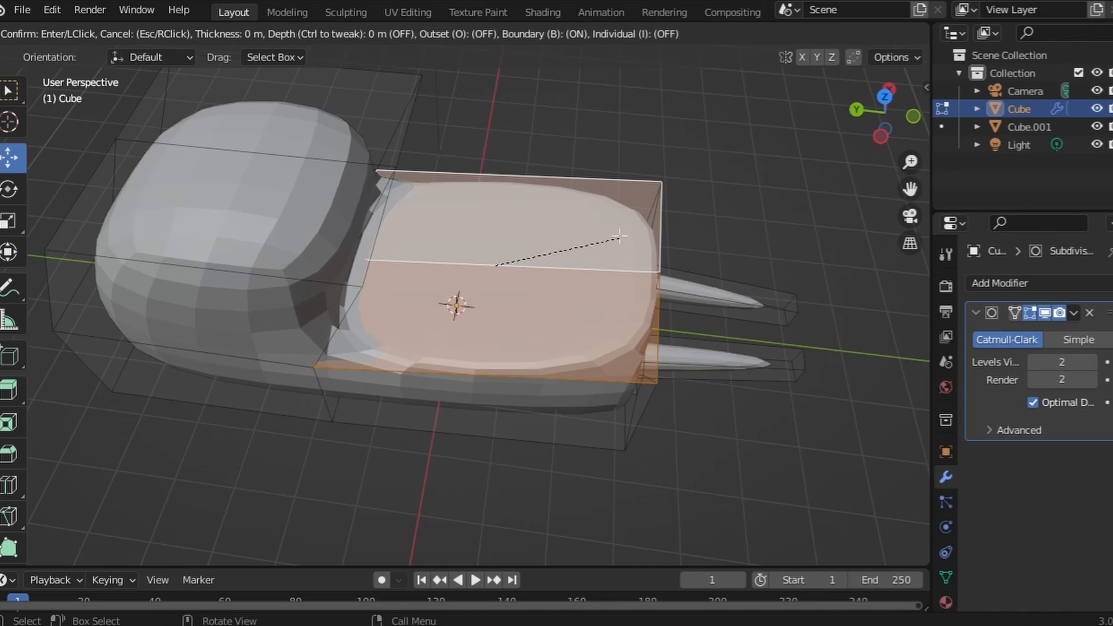
{"action": "left_click", "coordinate": [623, 185]}
{"action": "key", "text": "e"}
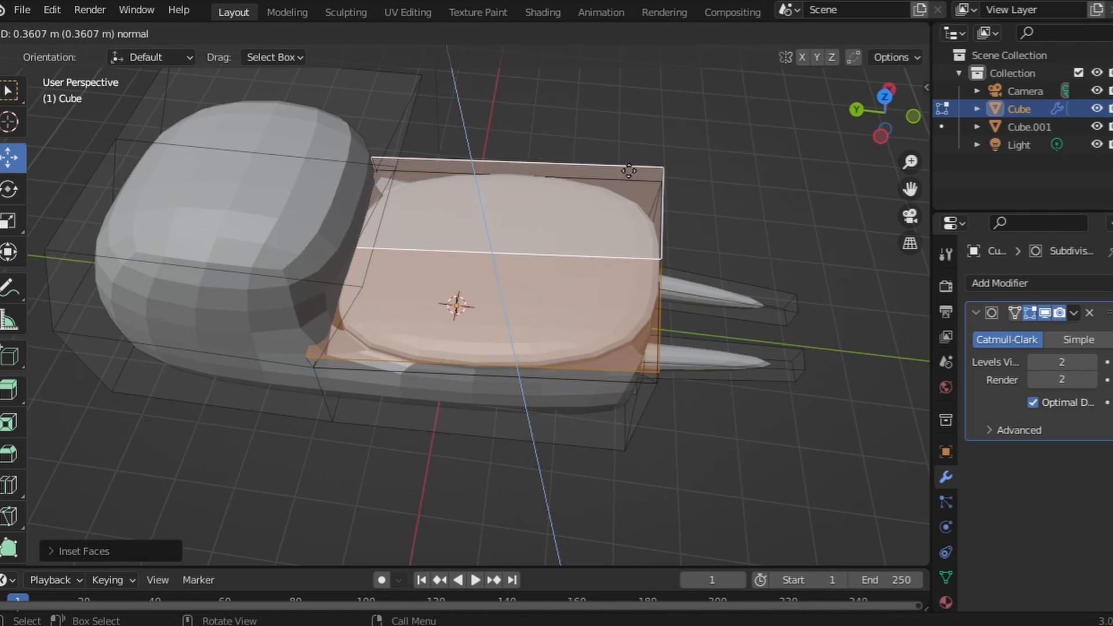
{"action": "left_click", "coordinate": [617, 115]}
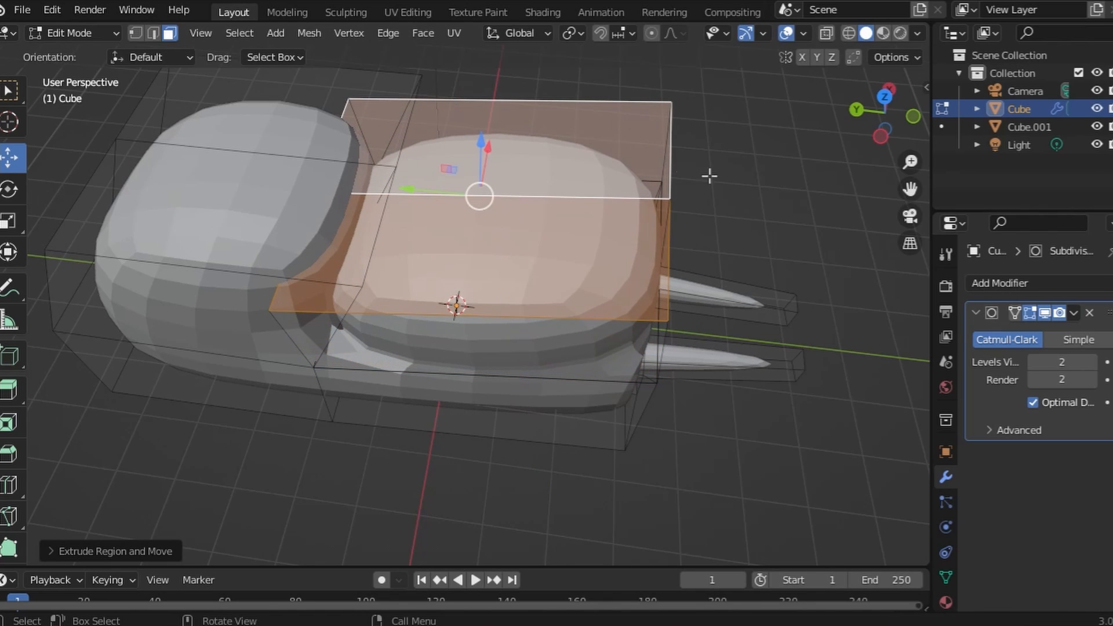
Inset the raised block's top faces as one region and extrude them downward to hollow out a tub
{"action": "key", "text": "ctrl+z"}
{"action": "key", "text": "i"}
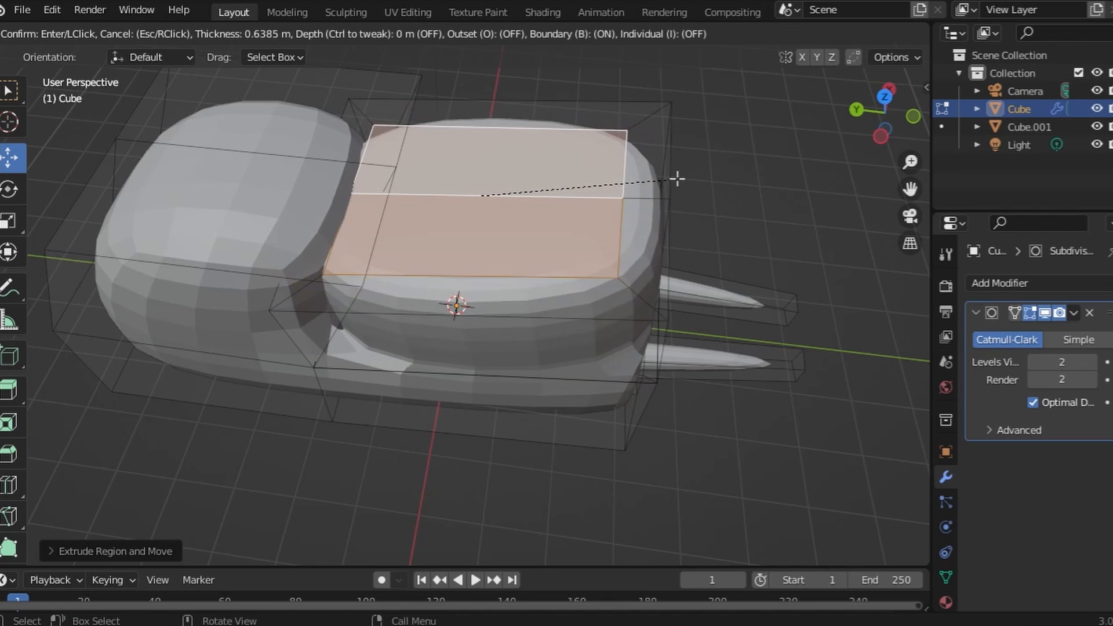
{"action": "left_click", "coordinate": [671, 181]}
{"action": "key", "text": "e"}
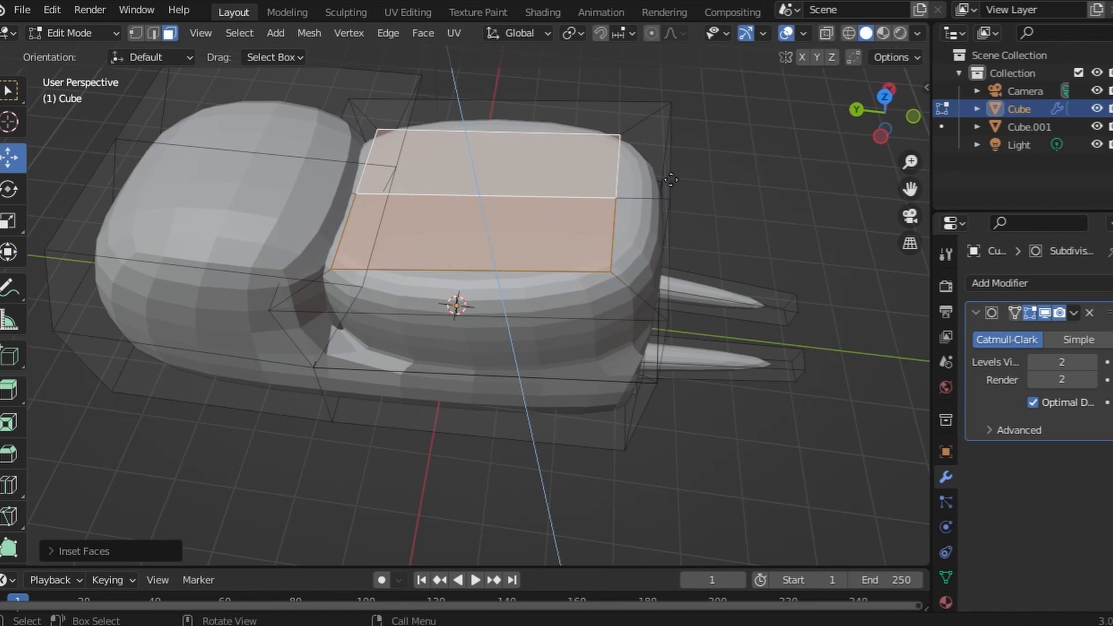
{"action": "left_click", "coordinate": [687, 253]}
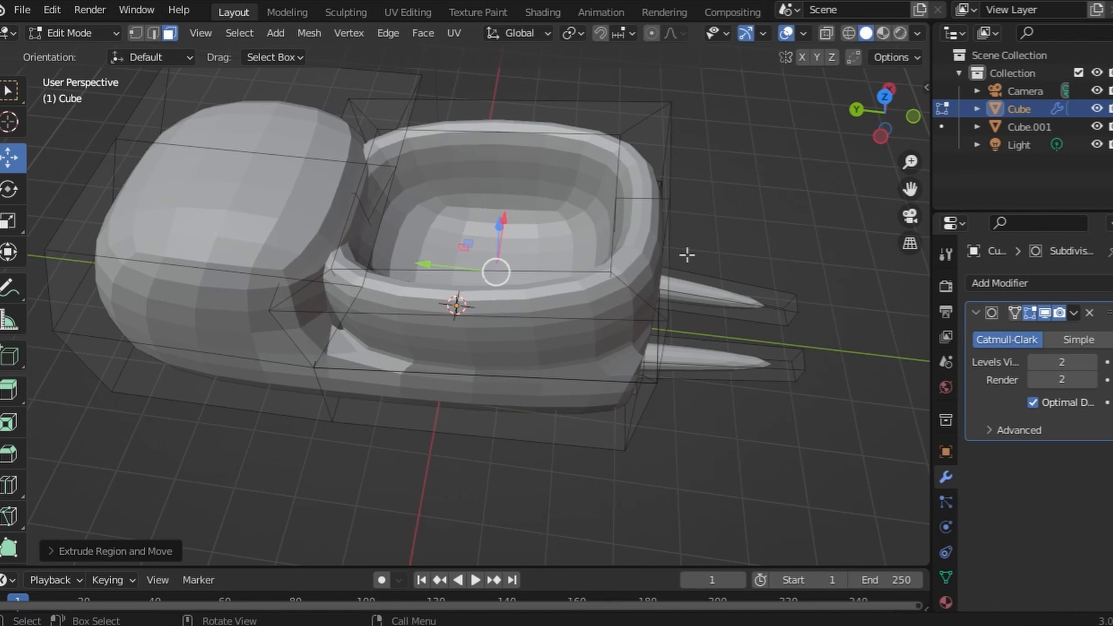
Grow the selection to the tub's whole rim, lower it along Z and shift it toward the prongs along Y
{"action": "middle_click_drag", "start_coordinate": [688, 251], "coordinate": [613, 169]}
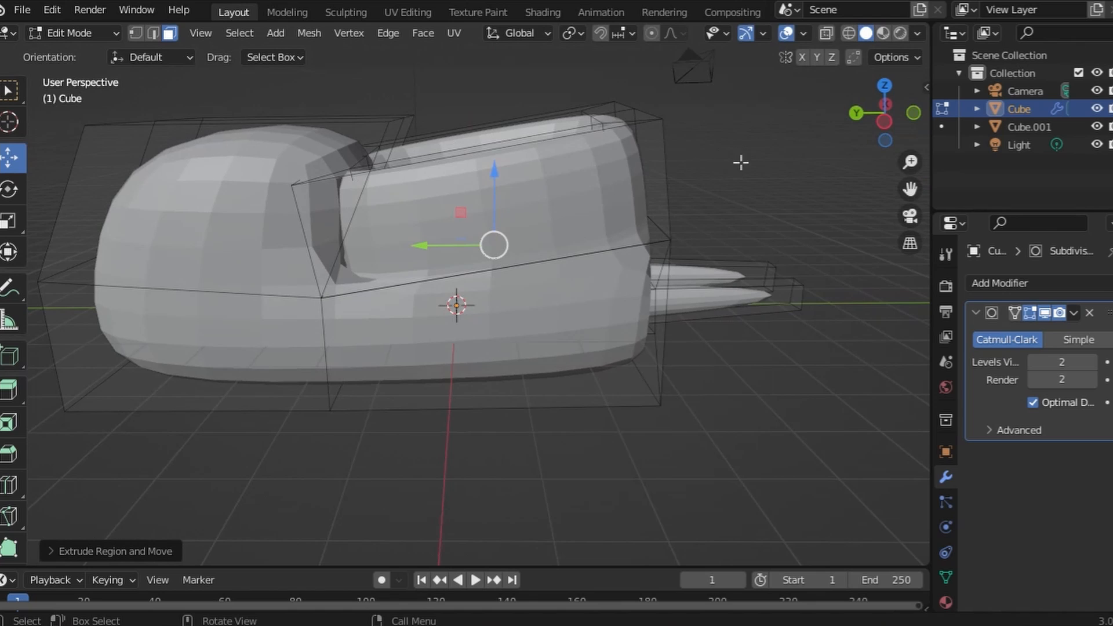
{"action": "key", "text": "ctrl"}
{"action": "key", "text": "ctrl+KP_Add"}
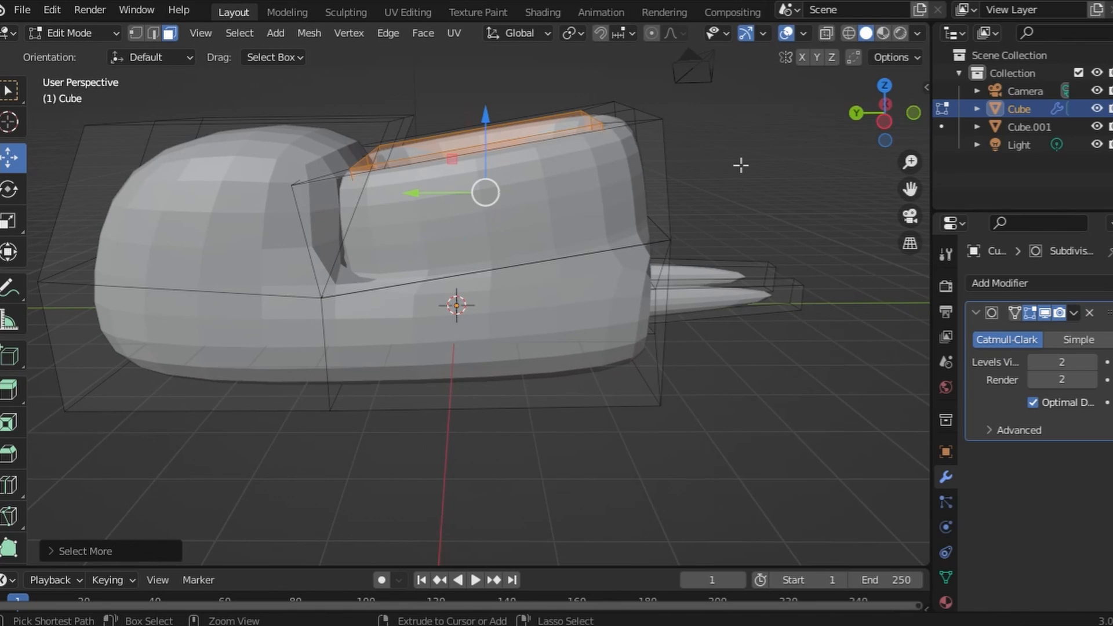
{"action": "key", "text": "ctrl+KP_Add"}
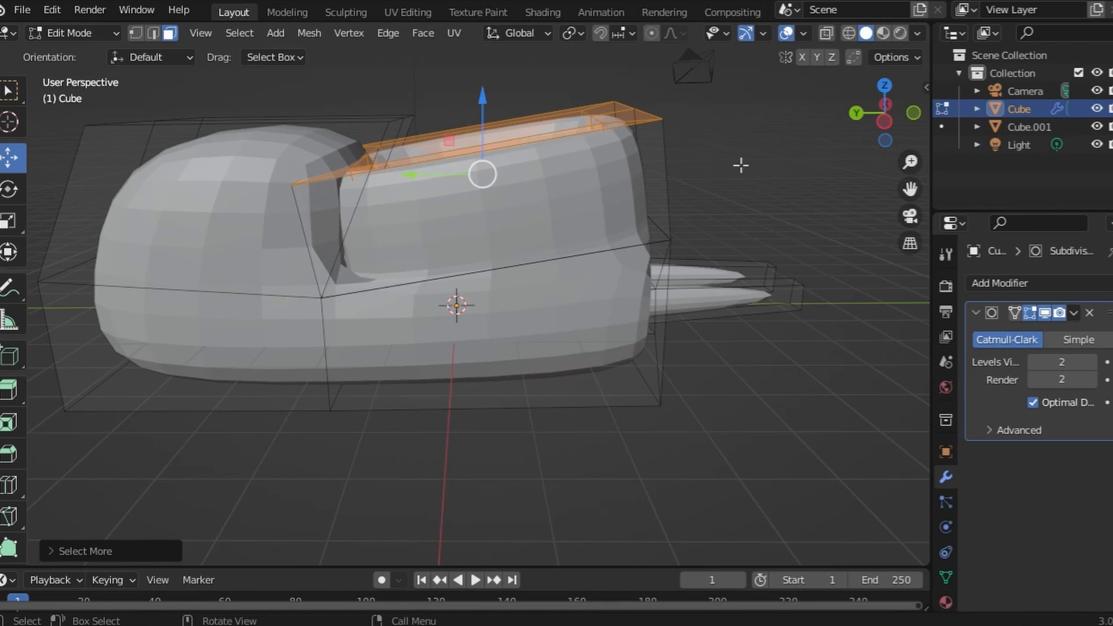
{"action": "left_click_drag", "start_coordinate": [486, 86], "coordinate": [468, 191]}
{"action": "left_click_drag", "start_coordinate": [409, 230], "coordinate": [433, 223]}
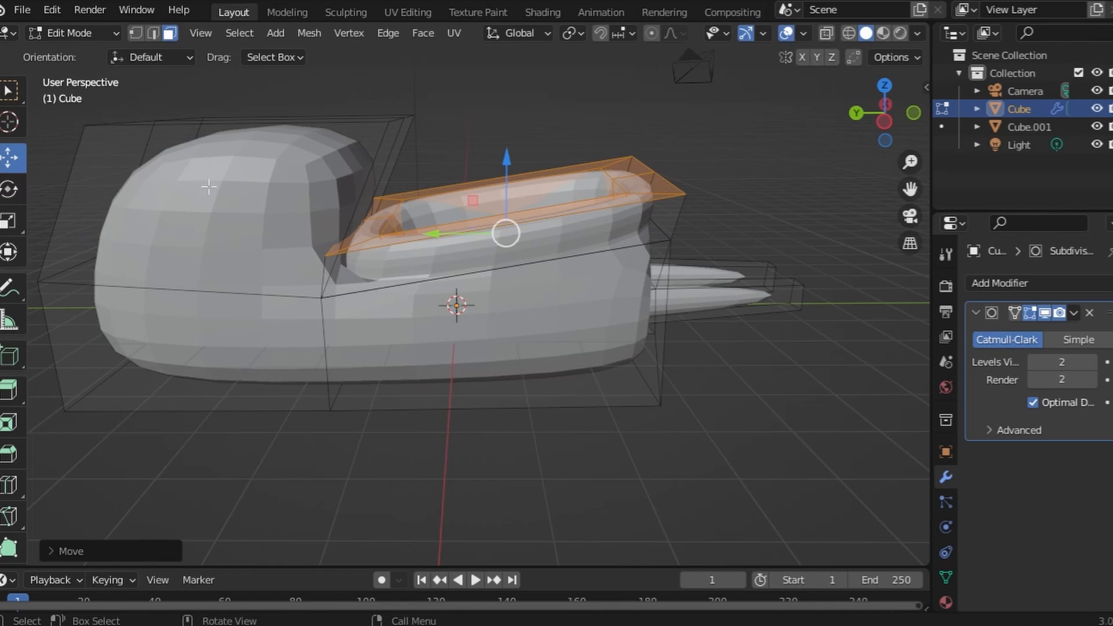
Adjust the height of the tub's rim and rotate the rim to change its lengthwise tilt
{"action": "middle_click_drag", "start_coordinate": [209, 186], "coordinate": [496, 177]}
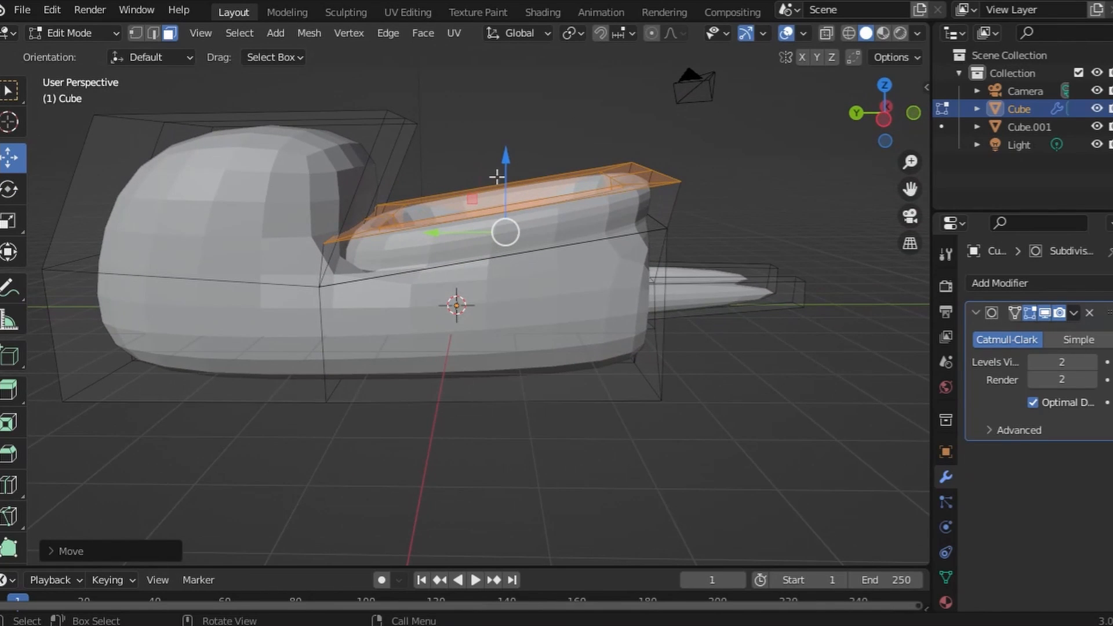
{"action": "left_click_drag", "start_coordinate": [506, 178], "coordinate": [573, 184]}
{"action": "left_click", "coordinate": [10, 193]}
Inset the side and rear faces around the raised hump as one band and extrude the band slightly outward
{"action": "middle_click_drag", "start_coordinate": [571, 116], "coordinate": [300, 245]}
{"action": "middle_click_drag", "start_coordinate": [376, 263], "coordinate": [439, 276]}
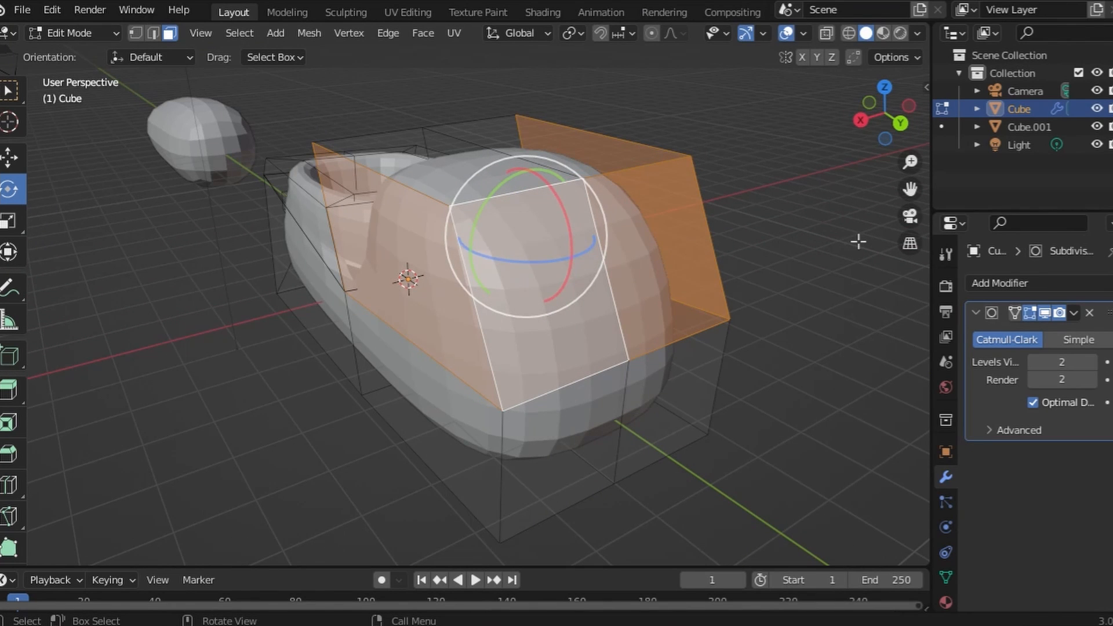
{"action": "key", "text": "i"}
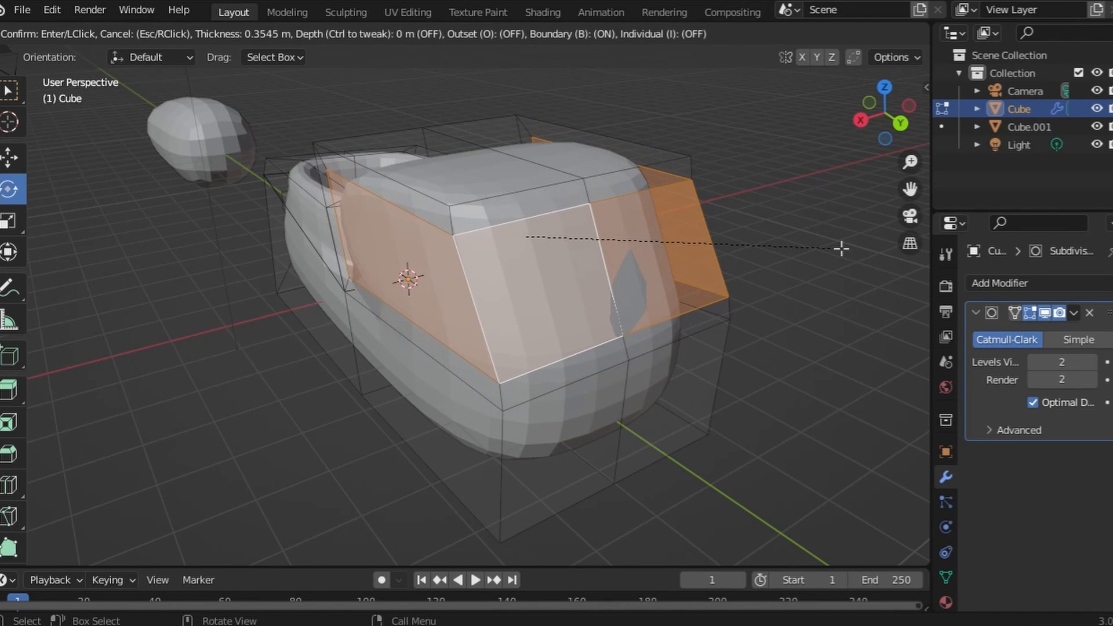
{"action": "left_click", "coordinate": [835, 249]}
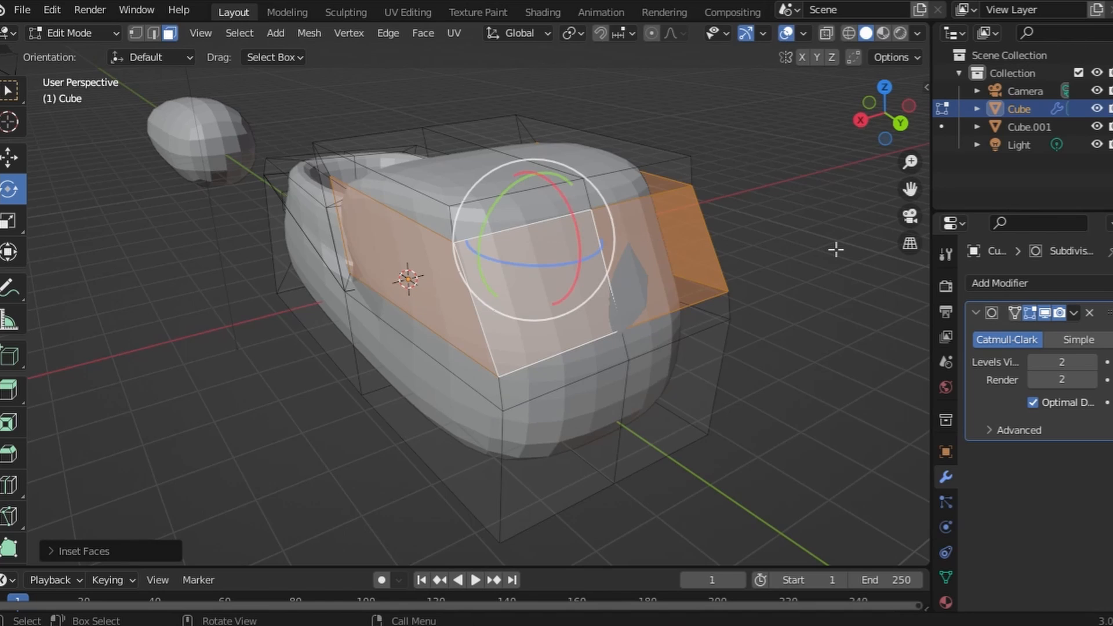
{"action": "key", "text": "e"}
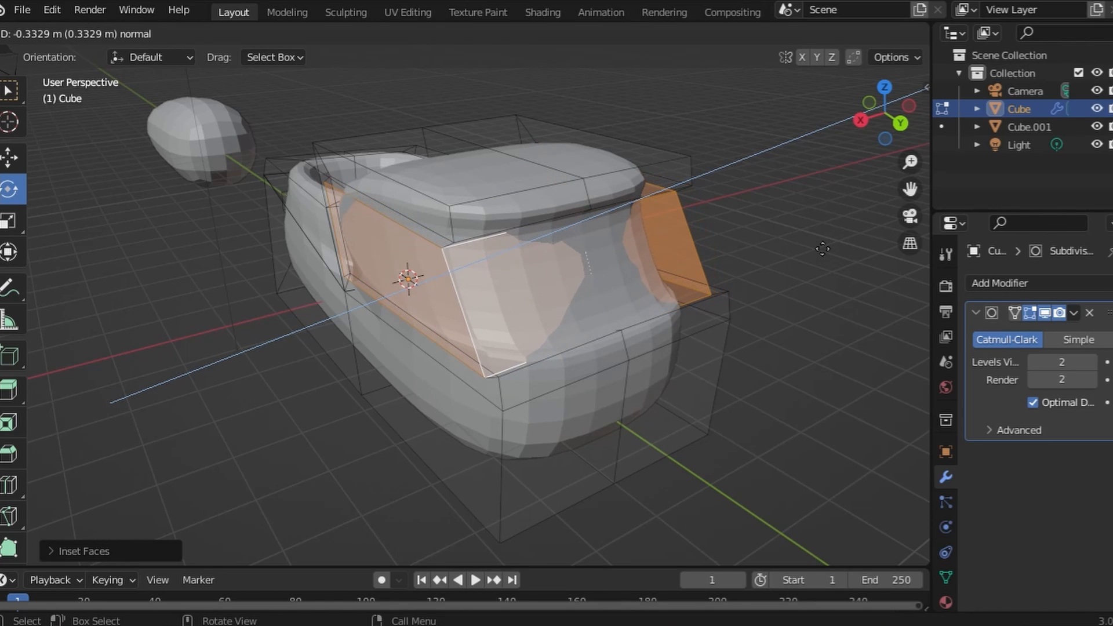
{"action": "left_click", "coordinate": [835, 248]}
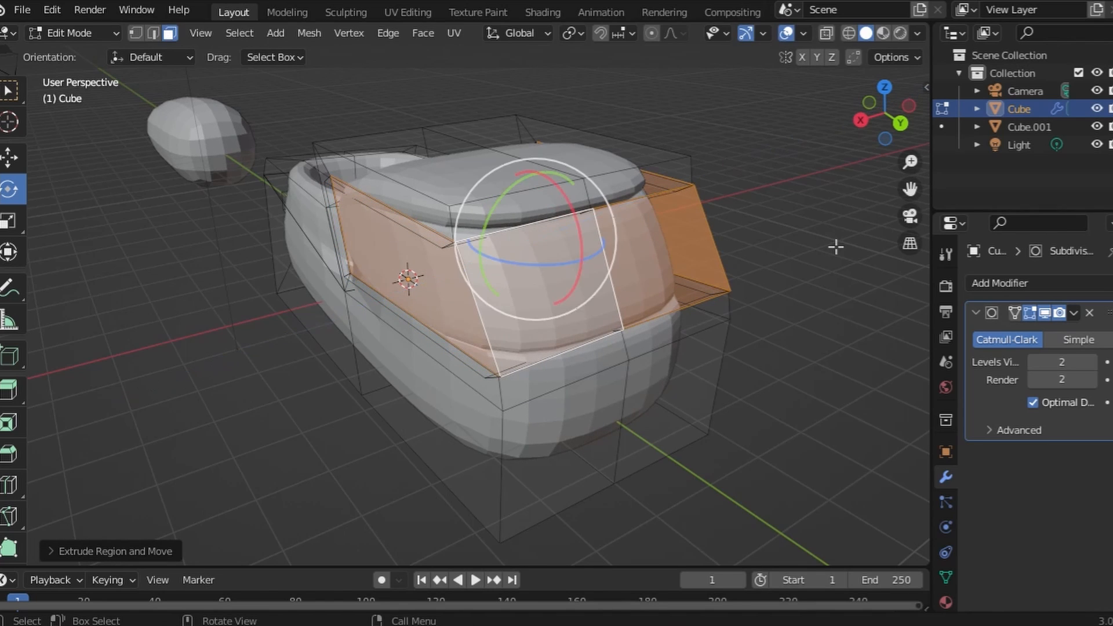
Keep the band around the hump selected and switch the viewport to Rendered shading
{"action": "middle_click_drag", "start_coordinate": [835, 248], "coordinate": [775, 266]}
{"action": "left_click", "coordinate": [785, 256]}
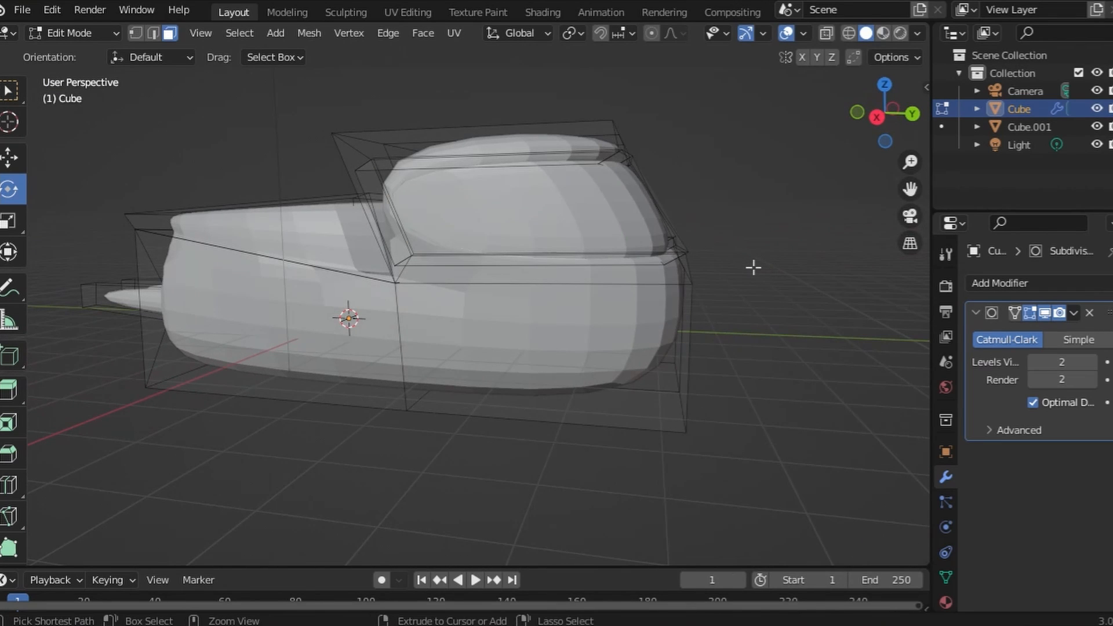
{"action": "key", "text": "ctrl+z"}
{"action": "key", "text": "z"}
{"action": "left_click", "coordinate": [744, 202]}
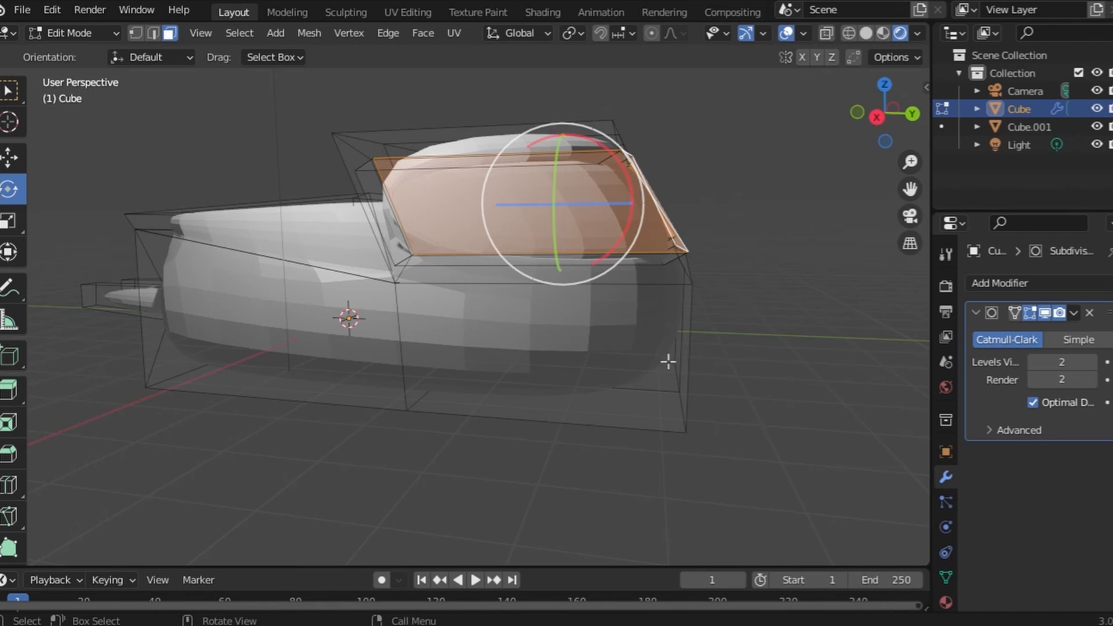
Undo the extrusion and inset of the band around the hump and switch the viewport to Solid shading
{"action": "key", "text": "ctrl+z"}
{"action": "key", "text": "ctrl+z"}
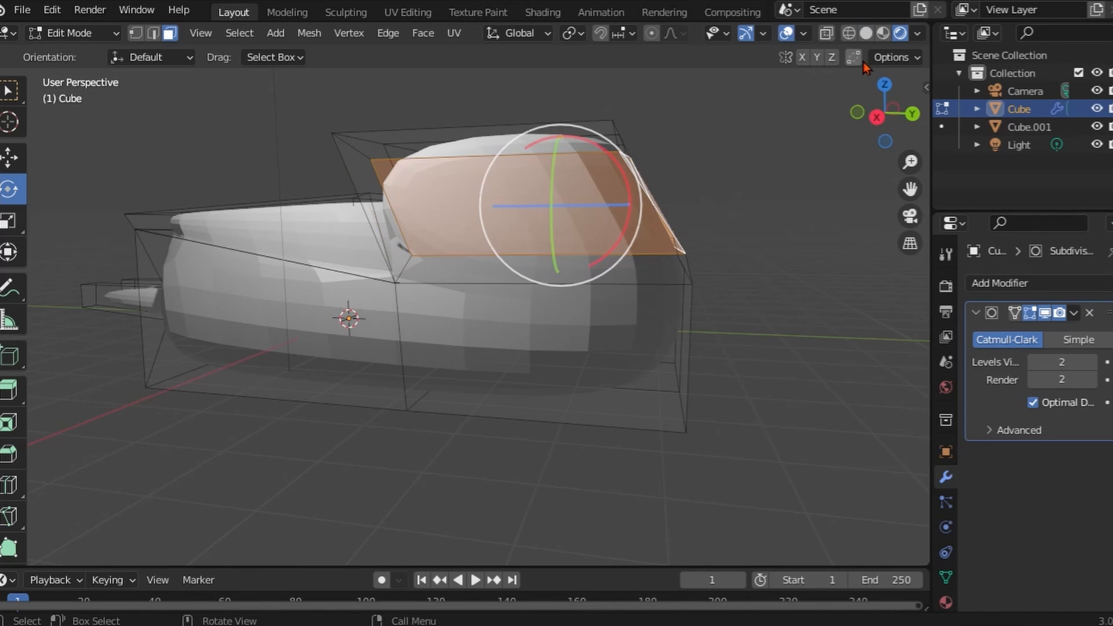
{"action": "left_click", "coordinate": [867, 34]}
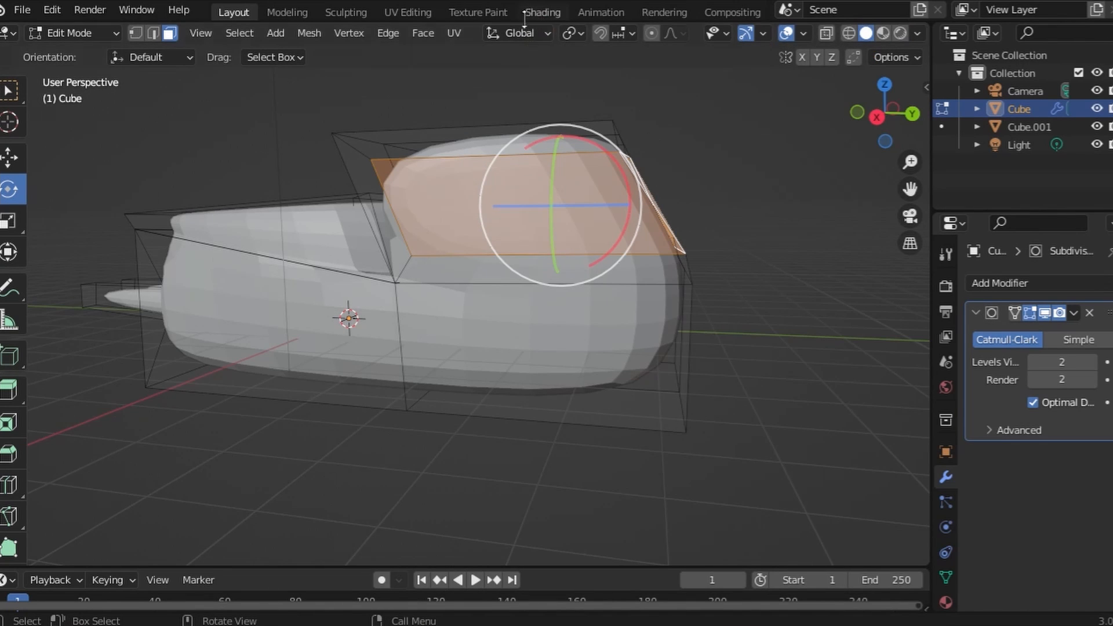
Set the pivot point to Individual Origins, inset the faces around the hump as one band by about 0.22 m and extrude them slightly outward
{"action": "left_click", "coordinate": [571, 34]}
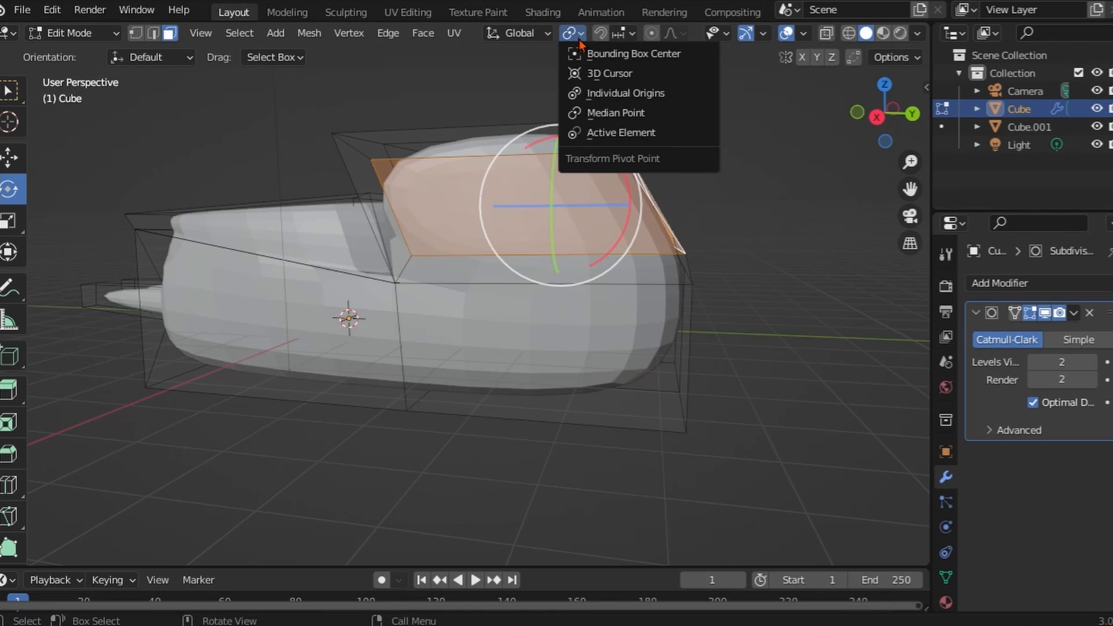
{"action": "left_click", "coordinate": [634, 94]}
{"action": "key", "text": "r"}
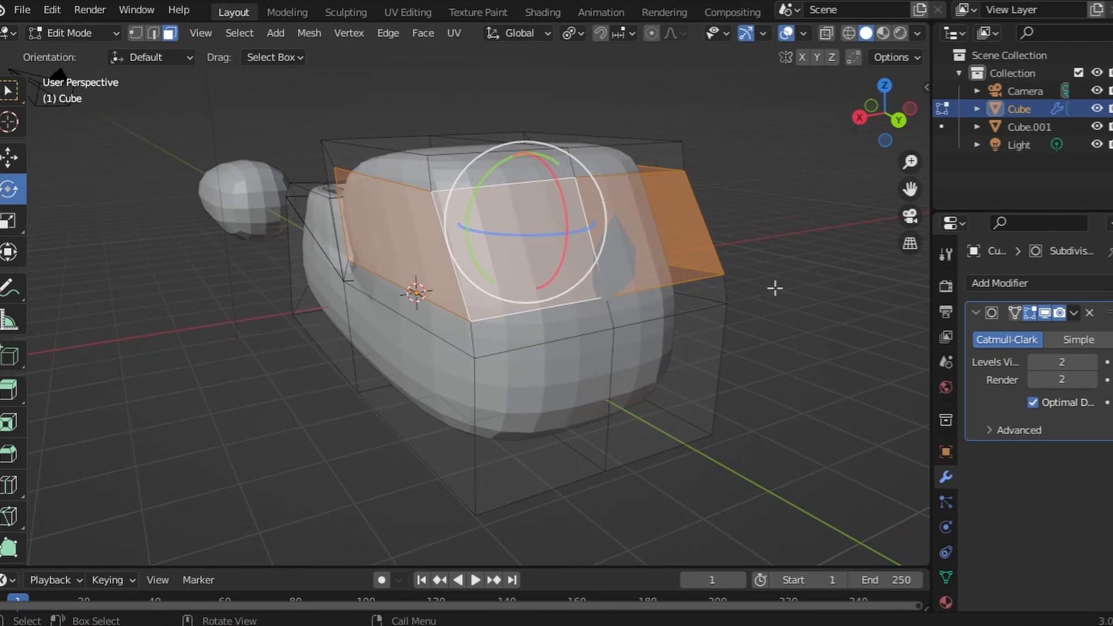
{"action": "key", "text": "i"}
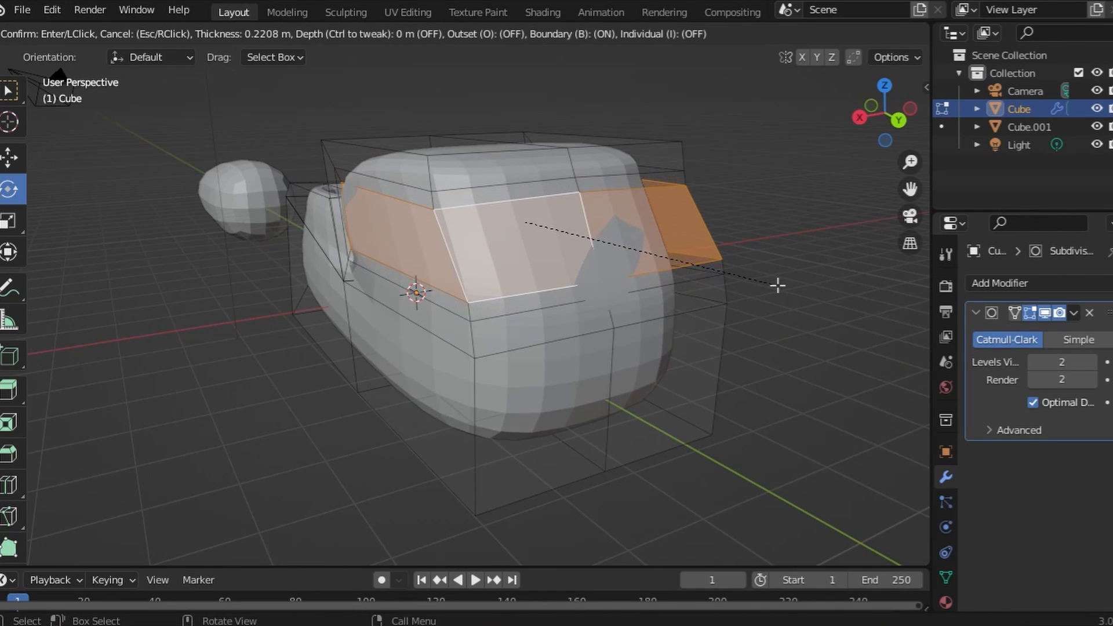
{"action": "left_click", "coordinate": [777, 284]}
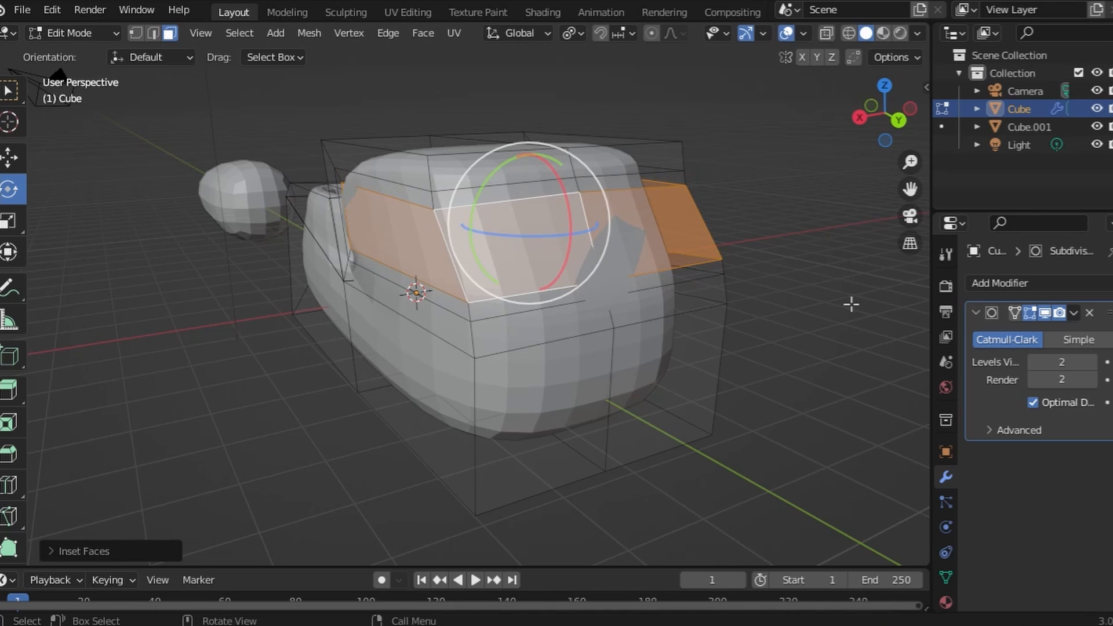
{"action": "key", "text": "e"}
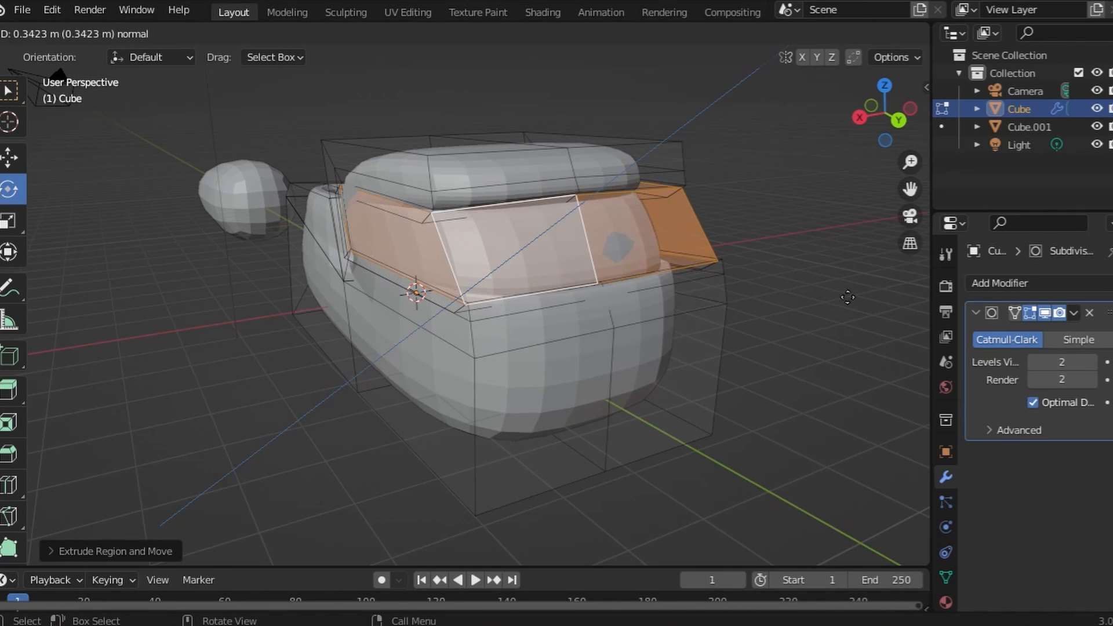
{"action": "left_click", "coordinate": [856, 295]}
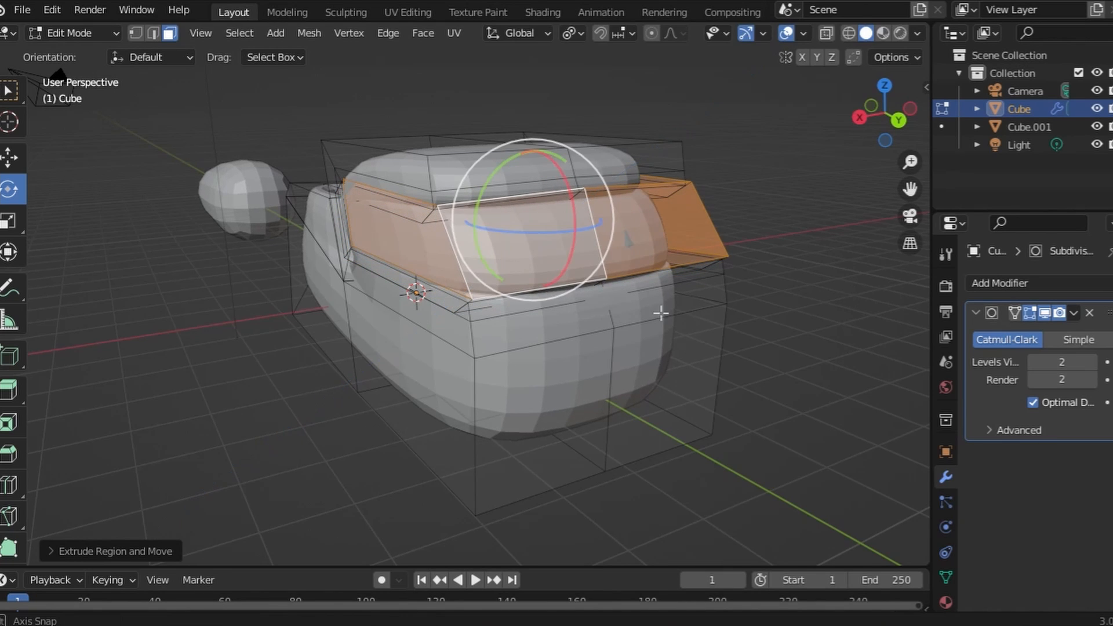
Try growing the selection around the hump's band and undo back to the selected band faces
{"action": "middle_click_drag", "start_coordinate": [659, 310], "coordinate": [701, 312]}
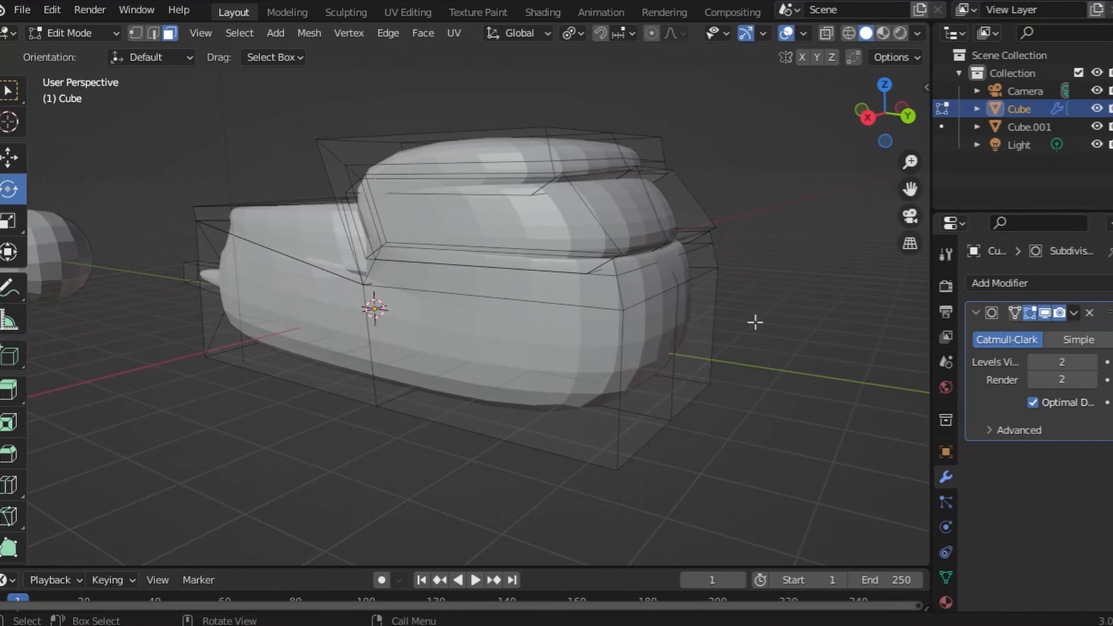
{"action": "key", "text": "ctrl+KP_Add"}
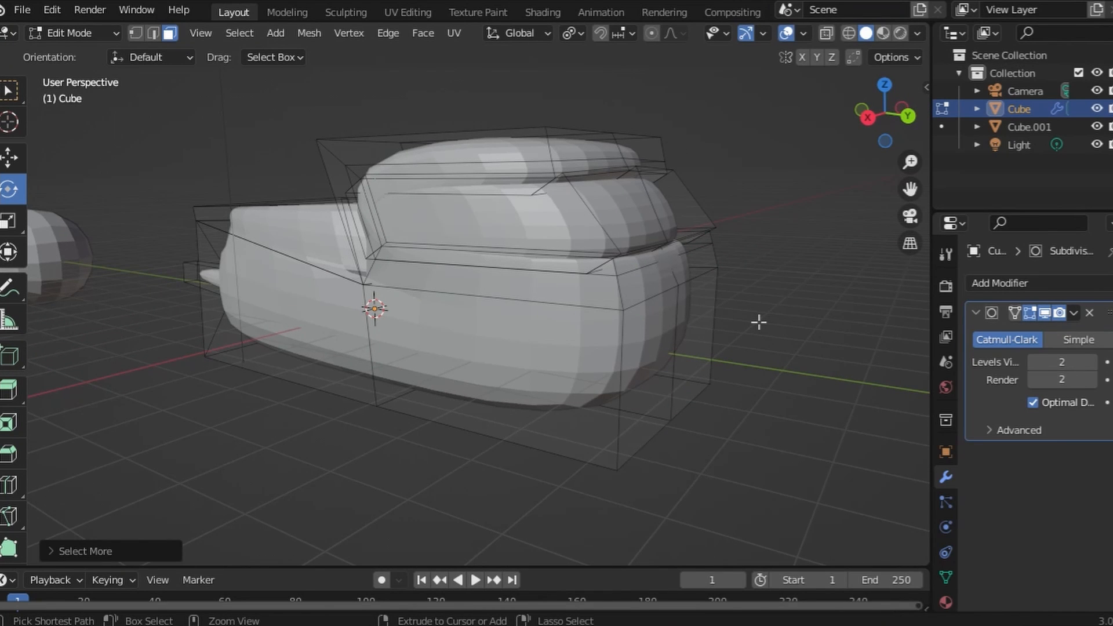
{"action": "key", "text": "ctrl+z"}
{"action": "key", "text": "ctrl+shift+z"}
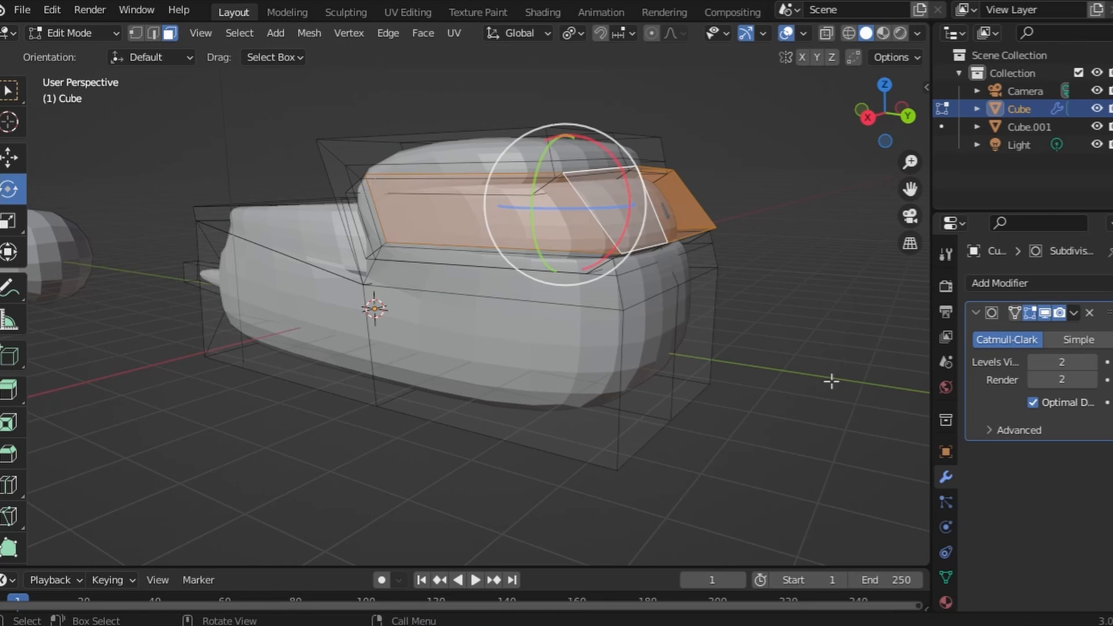
Add a second material slot with a new black material and assign it to the band faces around the hump
{"action": "left_click", "coordinate": [946, 602]}
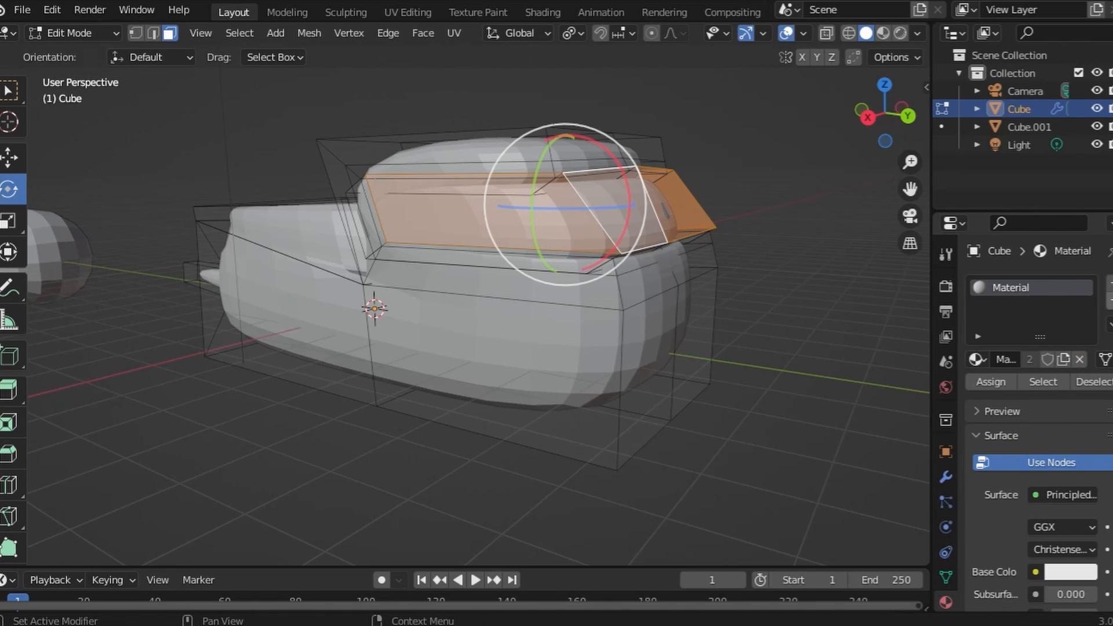
{"action": "left_click", "coordinate": [1111, 282]}
{"action": "left_click", "coordinate": [1007, 417]}
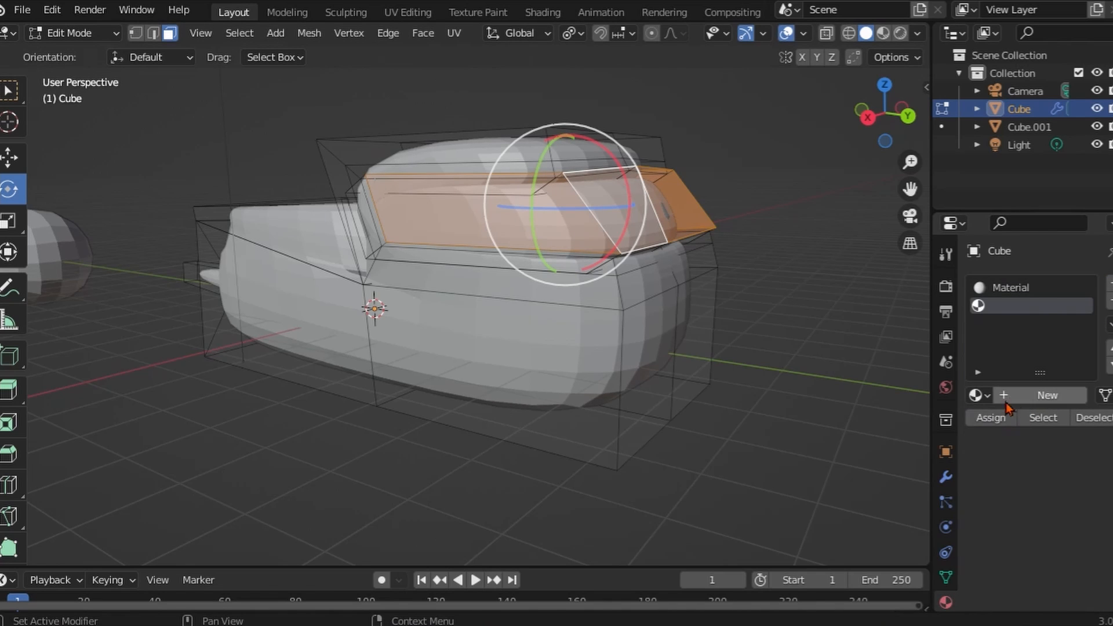
{"action": "left_click", "coordinate": [1006, 408]}
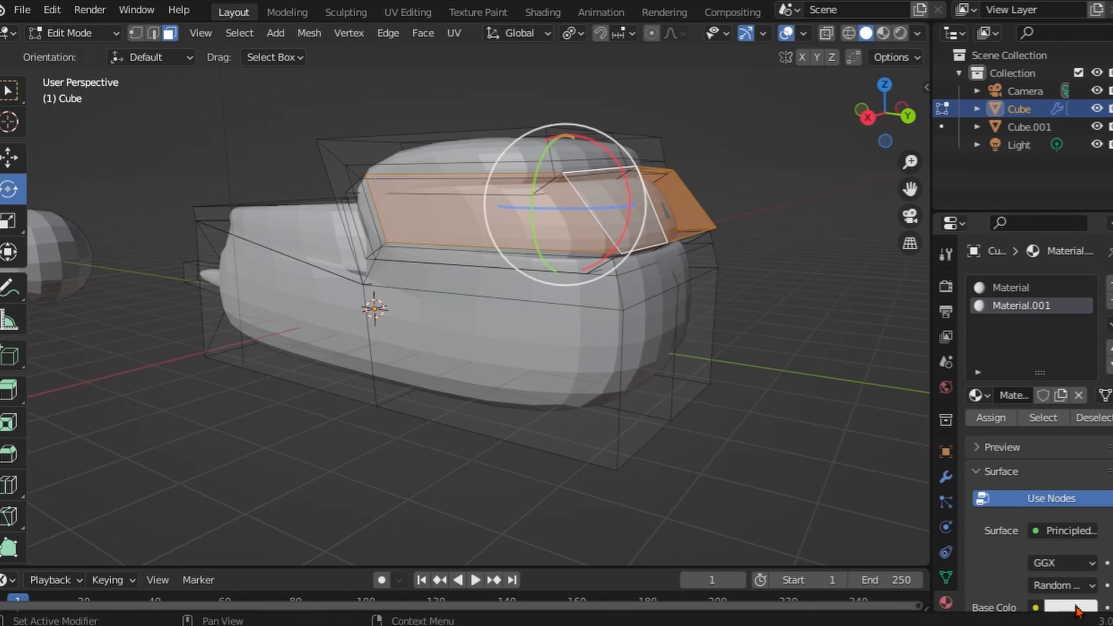
{"action": "left_click", "coordinate": [1075, 608]}
{"action": "left_click_drag", "start_coordinate": [1085, 449], "coordinate": [1087, 491]}
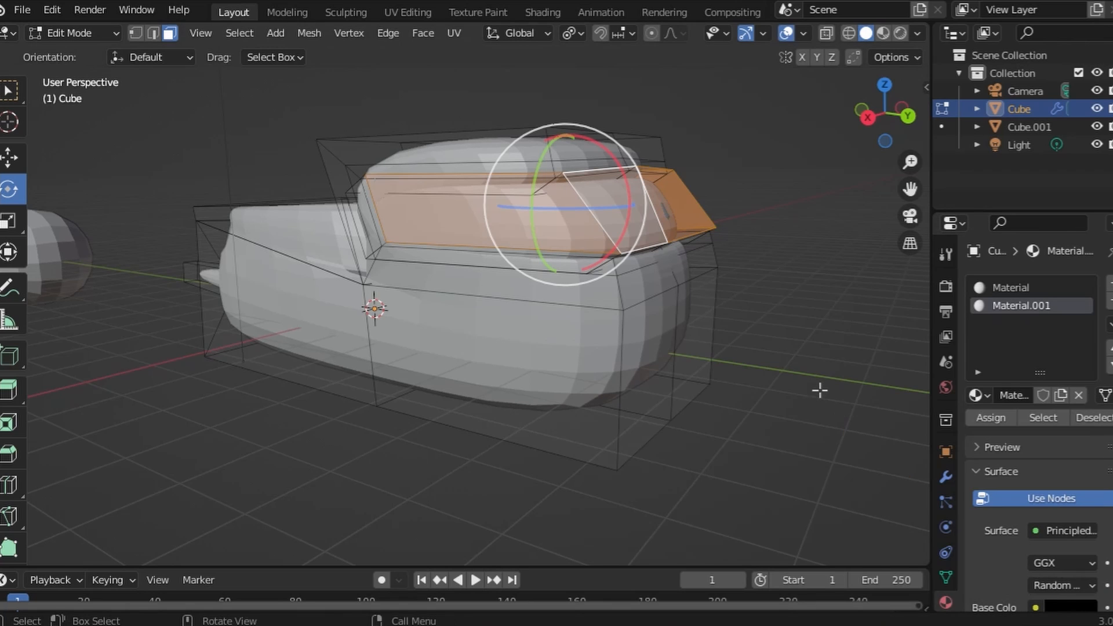
{"action": "left_click", "coordinate": [989, 422]}
Switch to Material Preview shading and select only the rim faces surrounding the black band, by growing the selection and deselecting the black material's faces
{"action": "left_click", "coordinate": [884, 34]}
{"action": "mouse_move", "coordinate": [770, 209]}
{"action": "middle_mouse_down"}
{"action": "mouse_move", "coordinate": [750, 273]}
{"action": "mouse_move", "coordinate": [608, 308]}
{"action": "mouse_move", "coordinate": [692, 310]}
{"action": "middle_mouse_up"}
{"action": "middle_click_drag", "start_coordinate": [808, 305], "coordinate": [824, 392]}
{"action": "key", "text": "ctrl"}
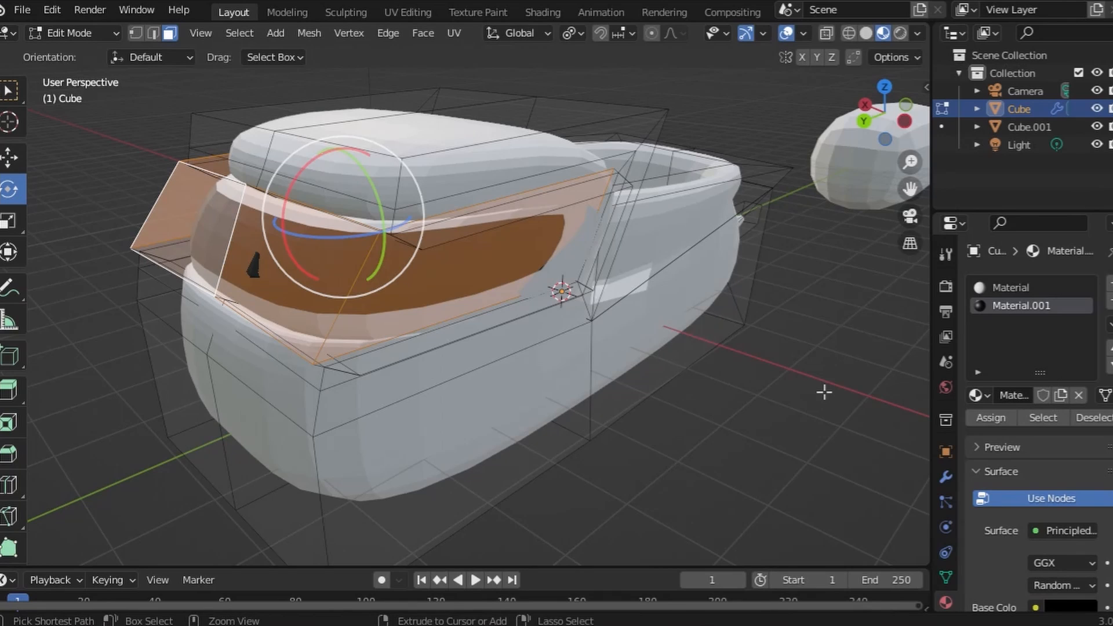
{"action": "key", "text": "ctrl+KP_Add"}
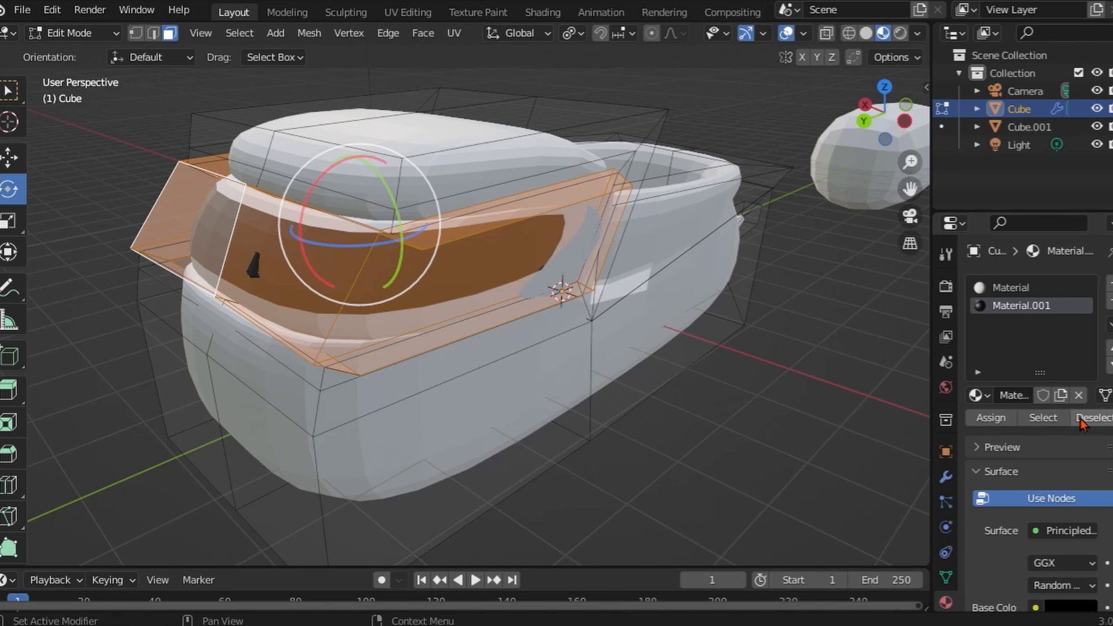
{"action": "left_click", "coordinate": [1083, 418]}
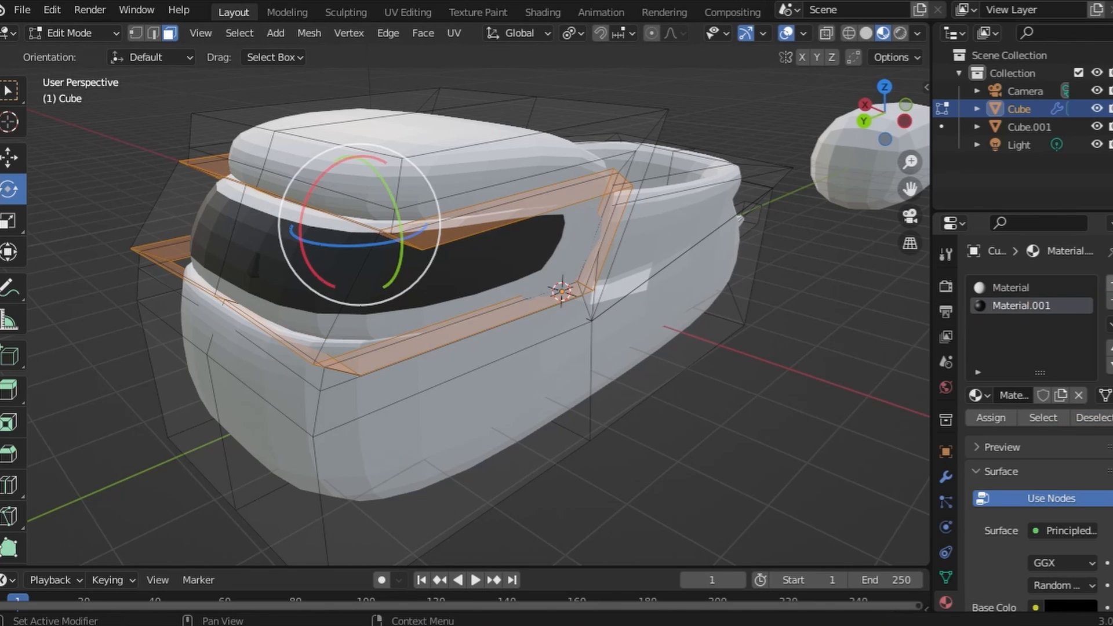
Add a third material slot with a new mid-grey material and assign it to the rim faces around the black band
{"action": "left_click", "coordinate": [1109, 282]}
{"action": "left_click", "coordinate": [1007, 397]}
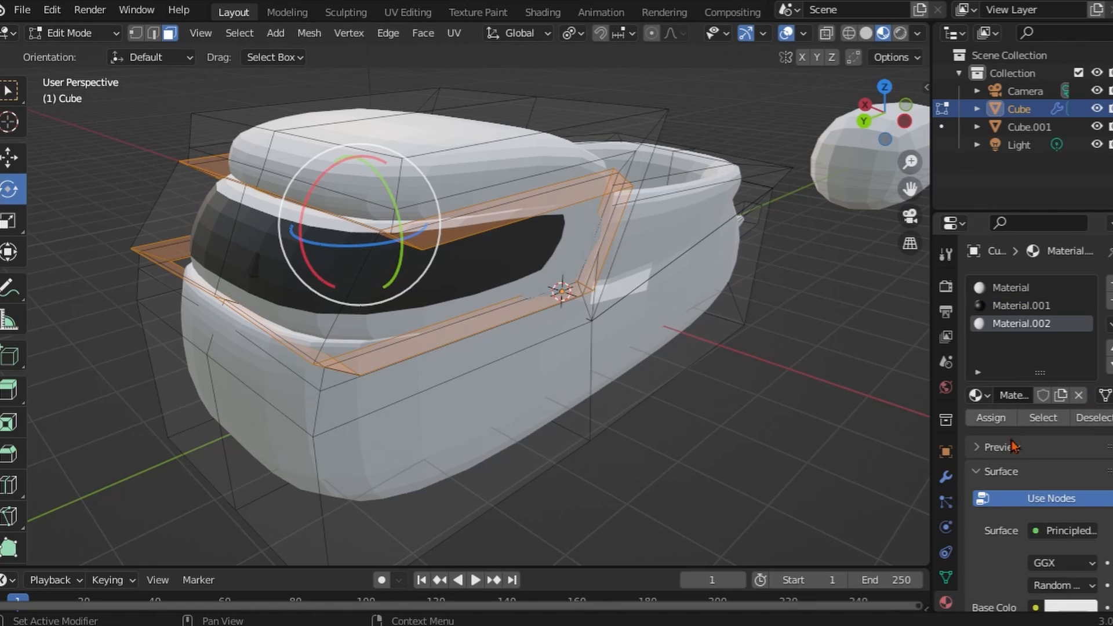
{"action": "left_click", "coordinate": [1068, 607]}
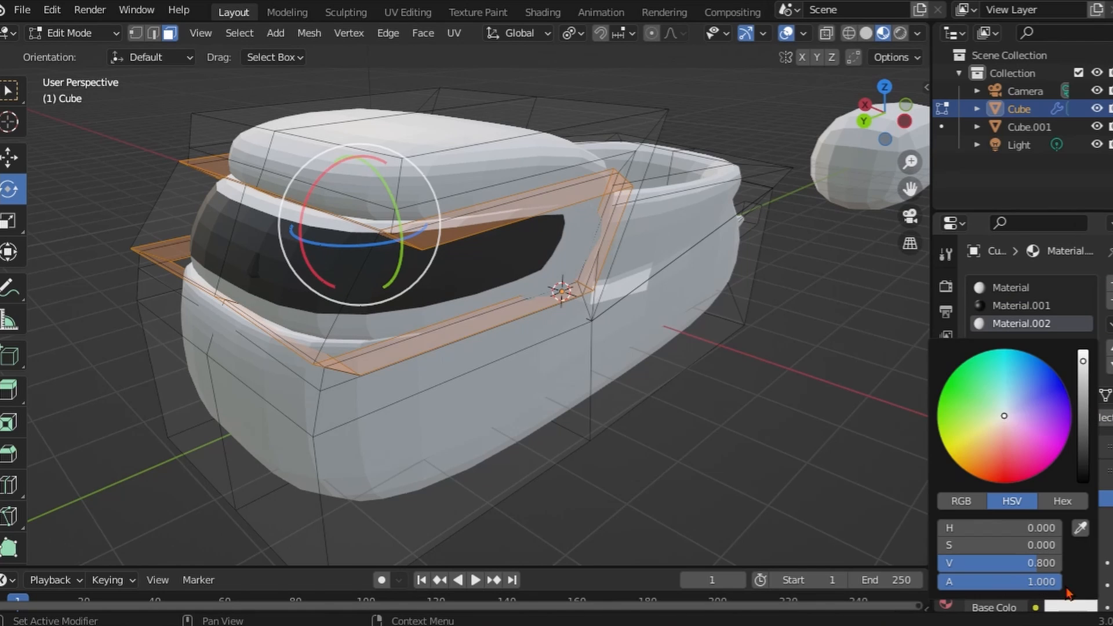
{"action": "left_click", "coordinate": [1087, 425]}
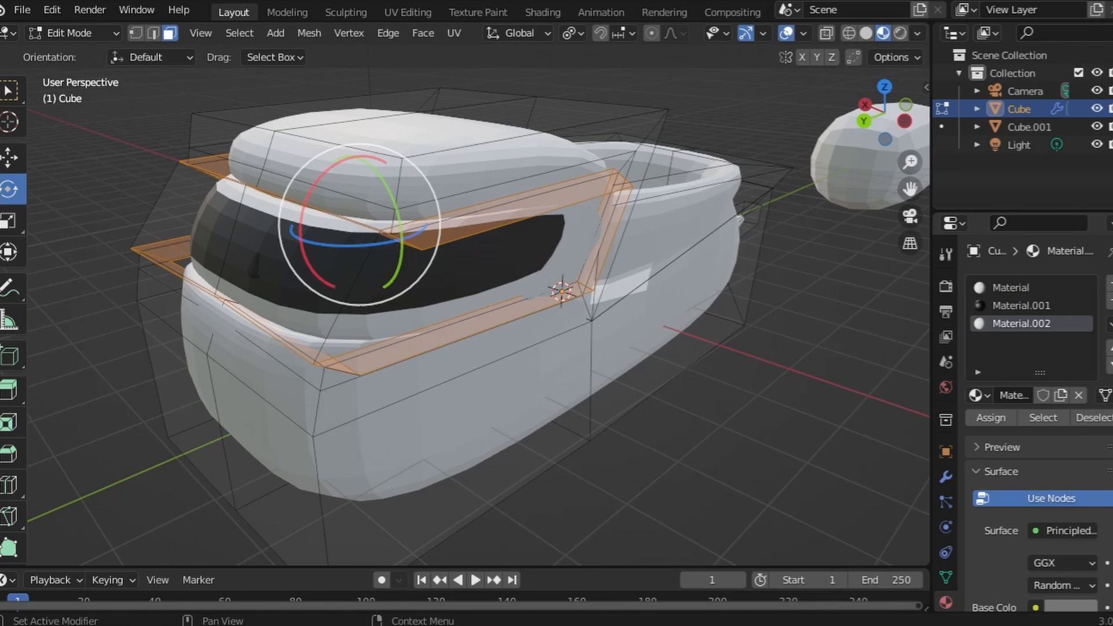
{"action": "left_click", "coordinate": [1003, 423]}
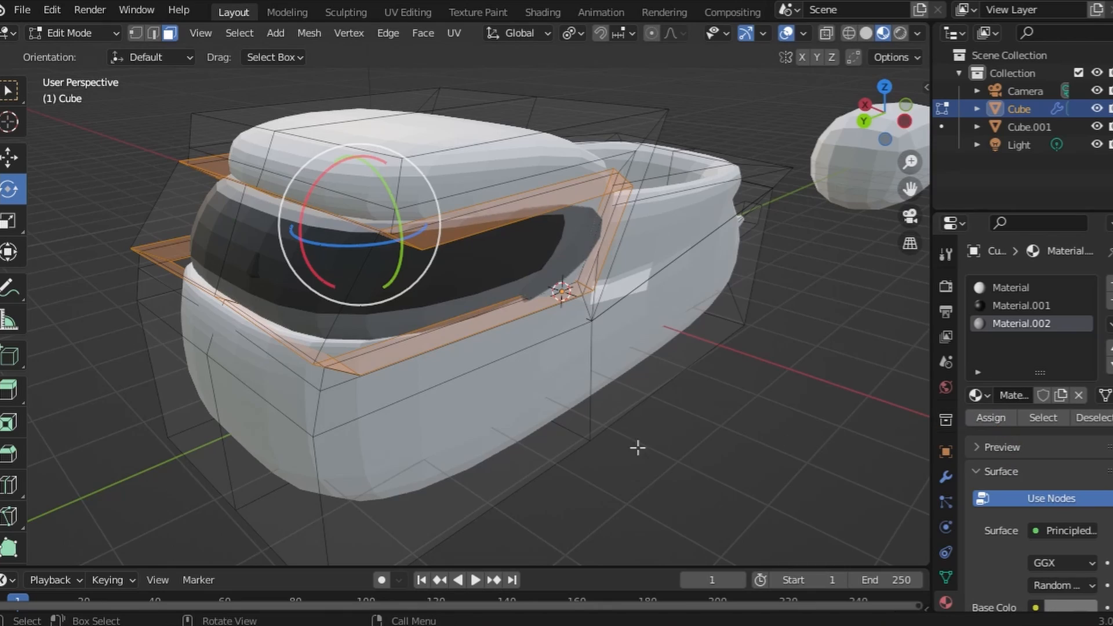
Examine the black band and its grey rim from several sides in Object Mode, and return to Edit Mode
{"action": "middle_click_drag", "start_coordinate": [638, 447], "coordinate": [782, 408]}
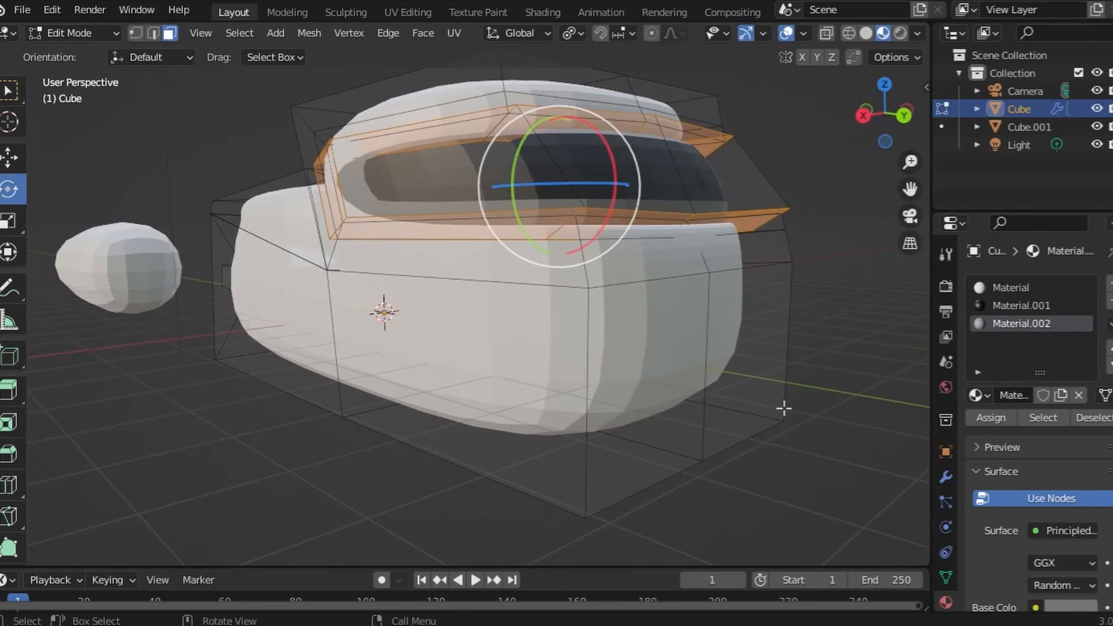
{"action": "middle_click_drag", "start_coordinate": [466, 238], "coordinate": [187, 90]}
{"action": "left_click", "coordinate": [87, 35]}
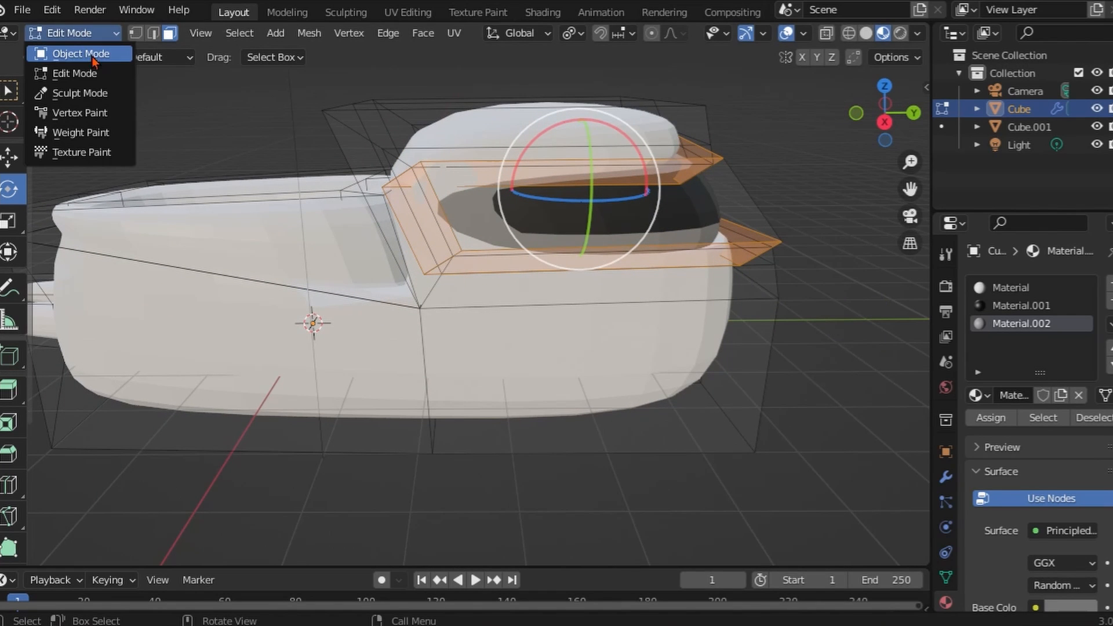
{"action": "left_click", "coordinate": [87, 56]}
{"action": "middle_click_drag", "start_coordinate": [591, 241], "coordinate": [404, 154]}
{"action": "left_click", "coordinate": [99, 35]}
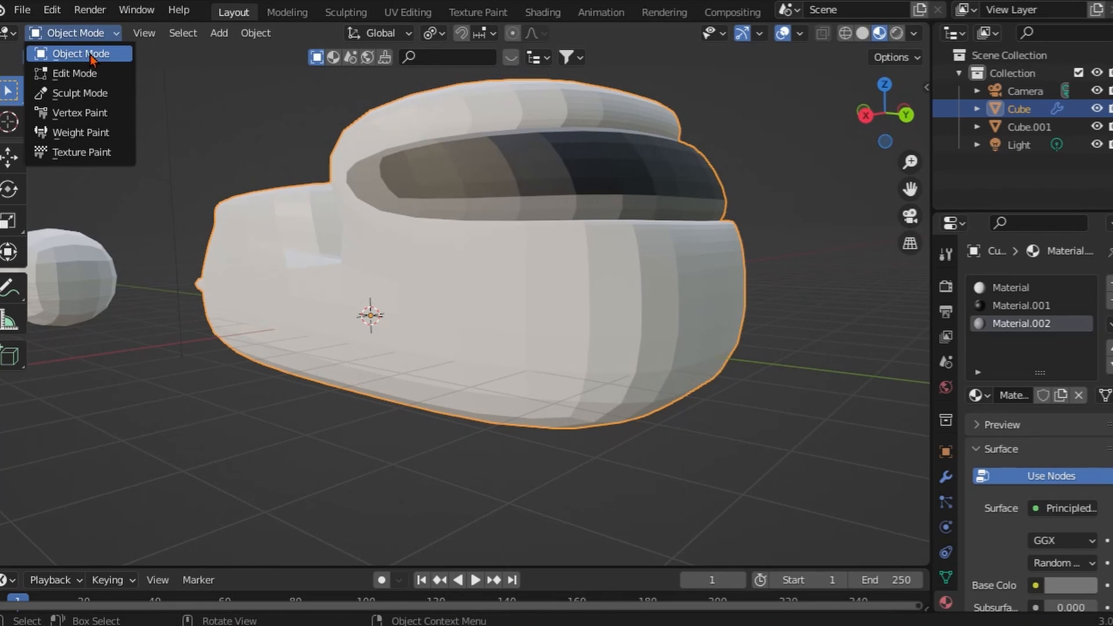
{"action": "left_click", "coordinate": [87, 72]}
Select the large lower side faces of the body's rear half on both sides, together with the narrow face above
{"action": "middle_click_drag", "start_coordinate": [510, 307], "coordinate": [537, 310]}
{"action": "left_click", "coordinate": [554, 353]}
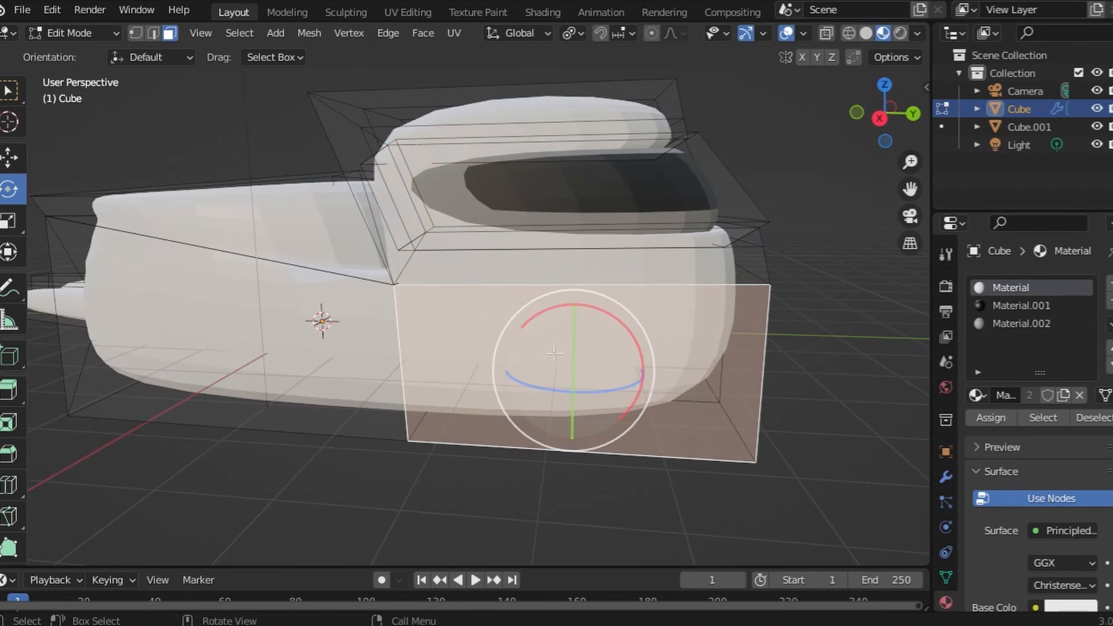
{"action": "middle_click_drag", "start_coordinate": [520, 273], "coordinate": [406, 313]}
{"action": "left_click", "coordinate": [401, 326], "text": "shift"}
{"action": "left_click", "coordinate": [400, 377], "text": "shift"}
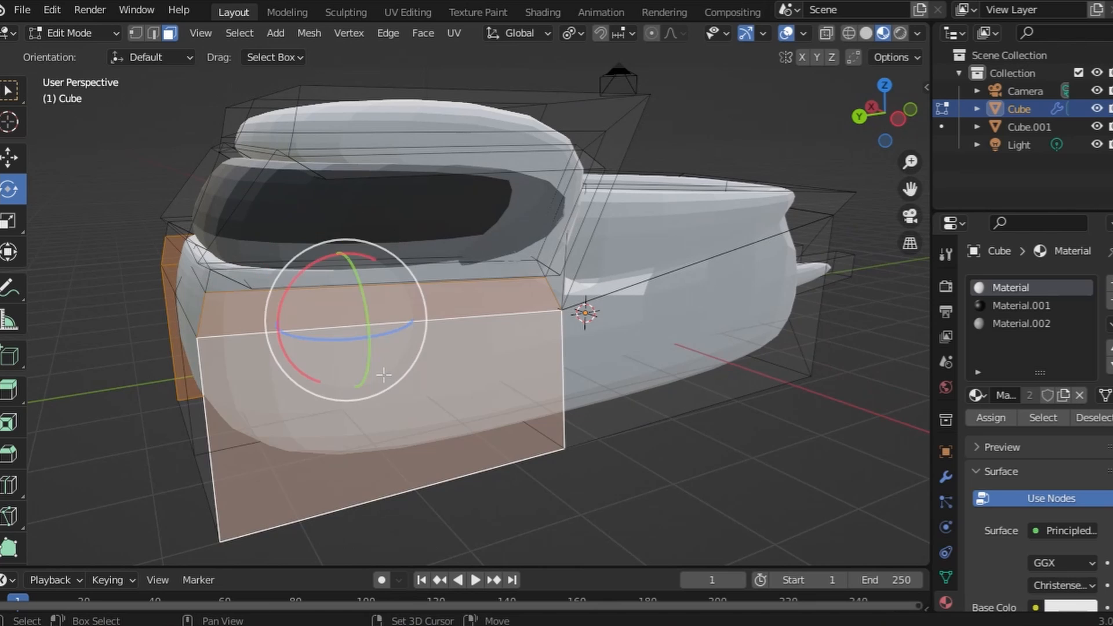
{"action": "middle_click_drag", "start_coordinate": [400, 377], "coordinate": [698, 294]}
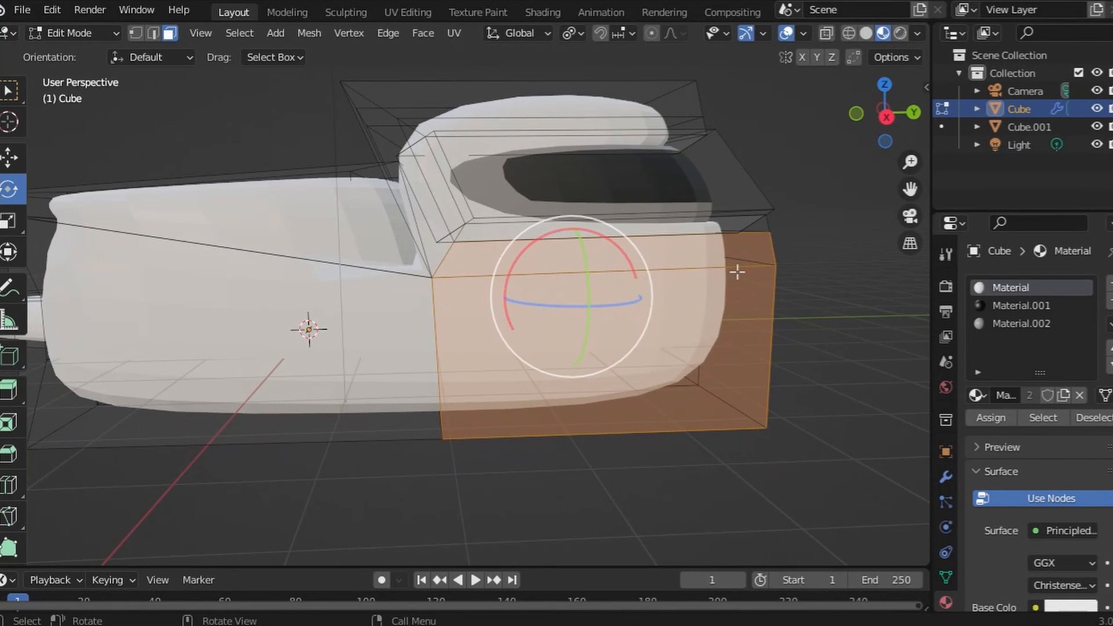
Try to inset the selected lower side faces as one region by about 0.55 m and extrude them, and undo the attempt
{"action": "key", "text": "i"}
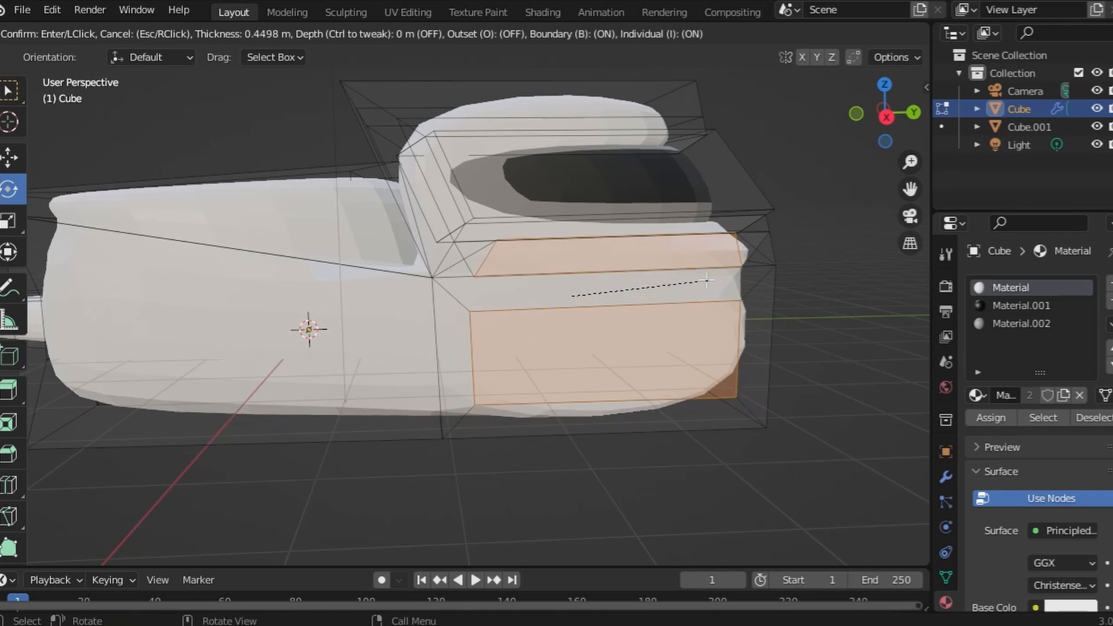
{"action": "key", "text": "i"}
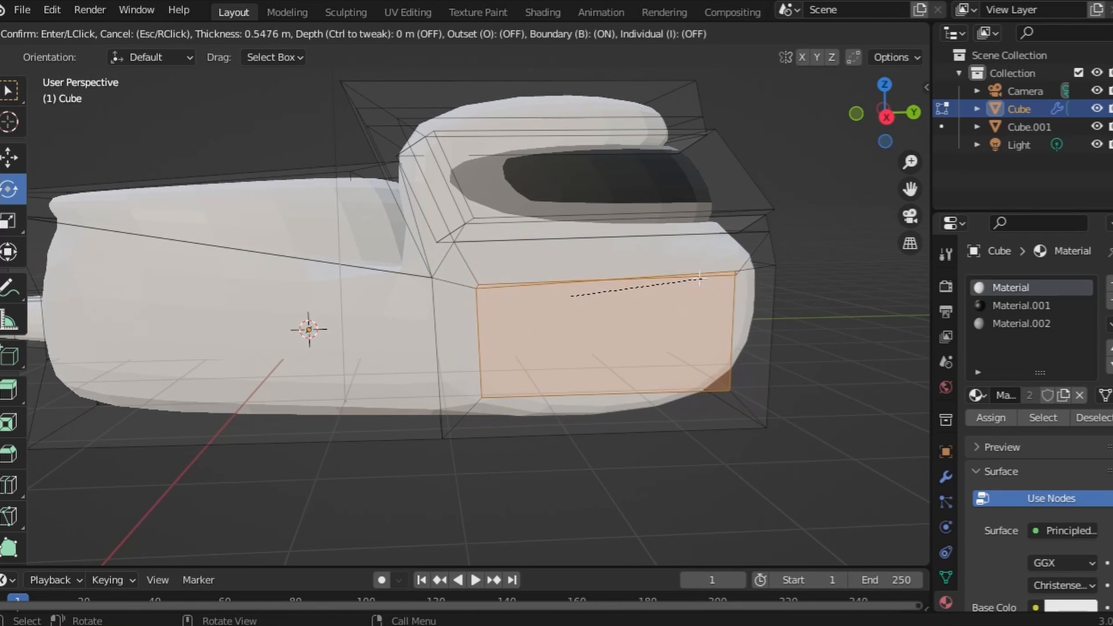
{"action": "left_click", "coordinate": [699, 279]}
{"action": "key", "text": "e"}
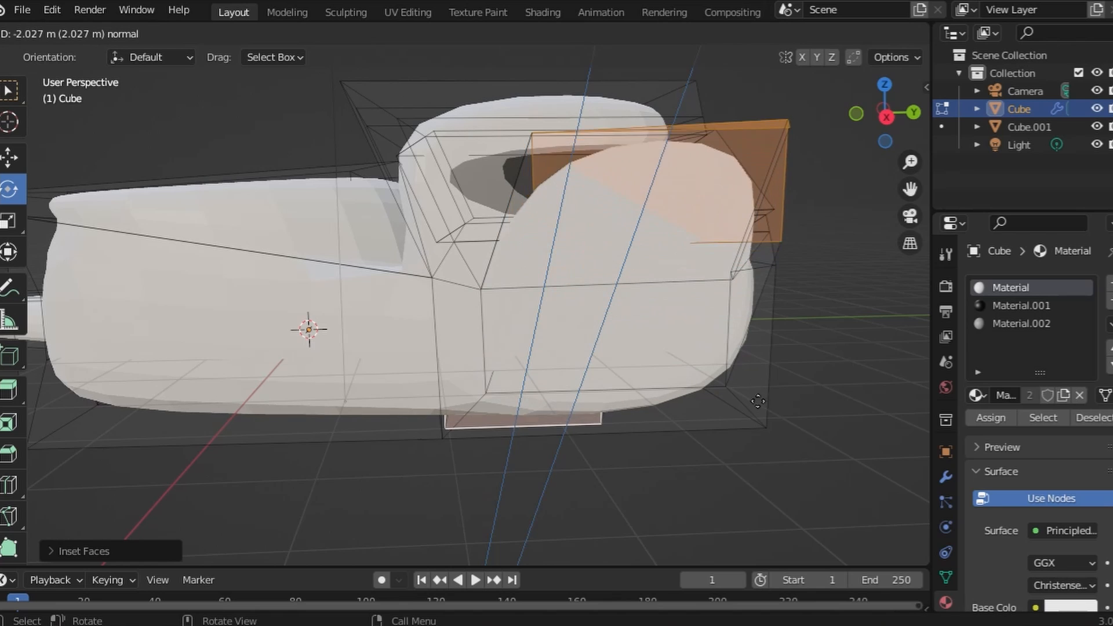
{"action": "left_click", "coordinate": [702, 377]}
{"action": "middle_click_drag", "start_coordinate": [701, 377], "coordinate": [598, 389]}
{"action": "key", "text": "e"}
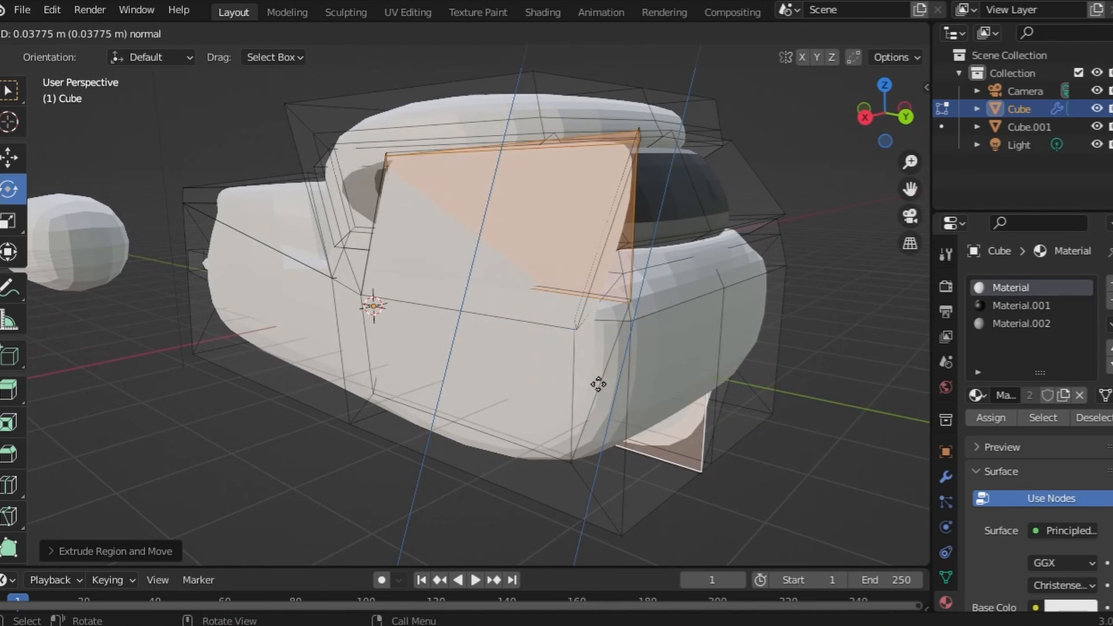
{"action": "left_click", "coordinate": [599, 384]}
{"action": "key", "text": "ctrl+z"}
{"action": "key", "text": "ctrl+z"}
Set the transform pivot to Individual Origins and inset the large lower rear side faces on both sides
{"action": "left_click", "coordinate": [571, 34]}
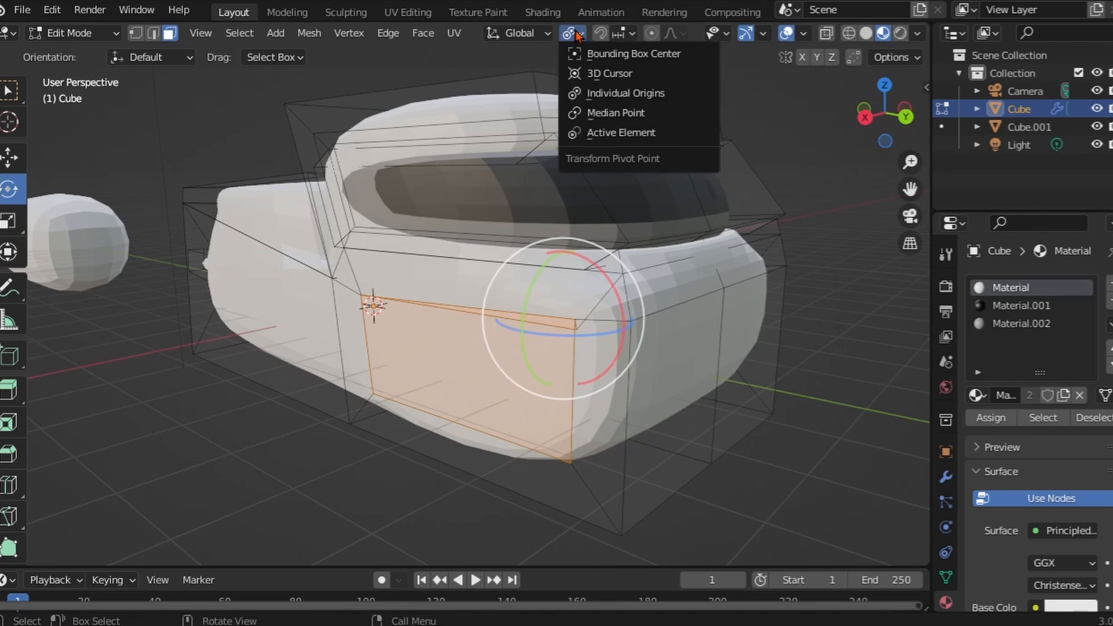
{"action": "left_click", "coordinate": [658, 95]}
{"action": "middle_click_drag", "start_coordinate": [679, 278], "coordinate": [715, 306]}
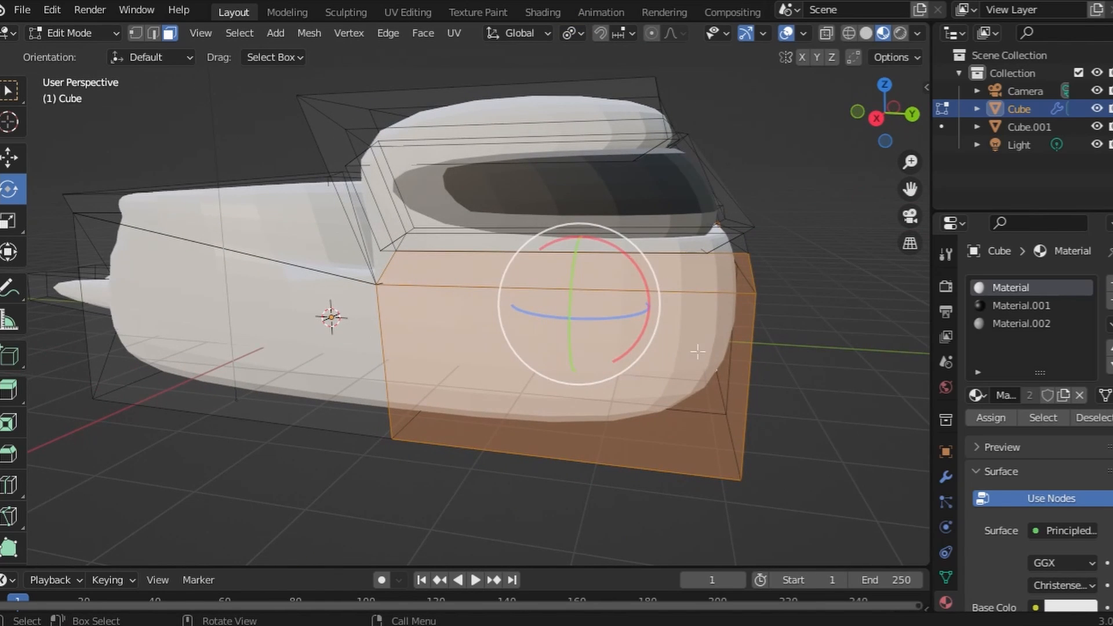
{"action": "middle_click_drag", "start_coordinate": [697, 351], "coordinate": [619, 346]}
{"action": "key", "text": "i"}
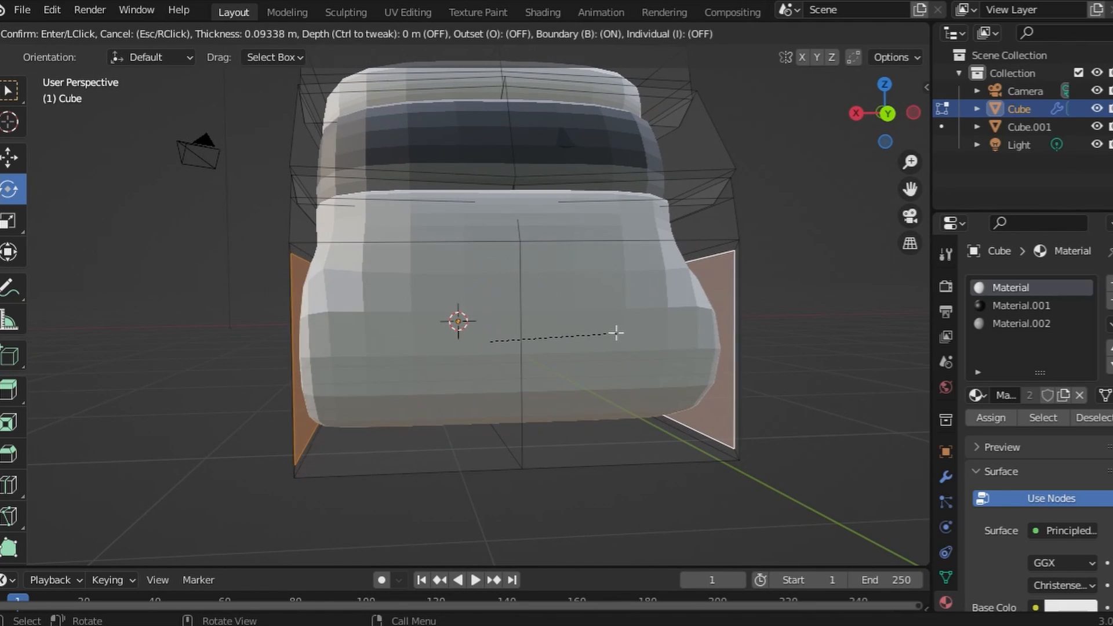
{"action": "left_click", "coordinate": [602, 332]}
Scale down the inset rear side faces and extrude them inward to form a recess on each side
{"action": "middle_click_drag", "start_coordinate": [602, 331], "coordinate": [707, 359]}
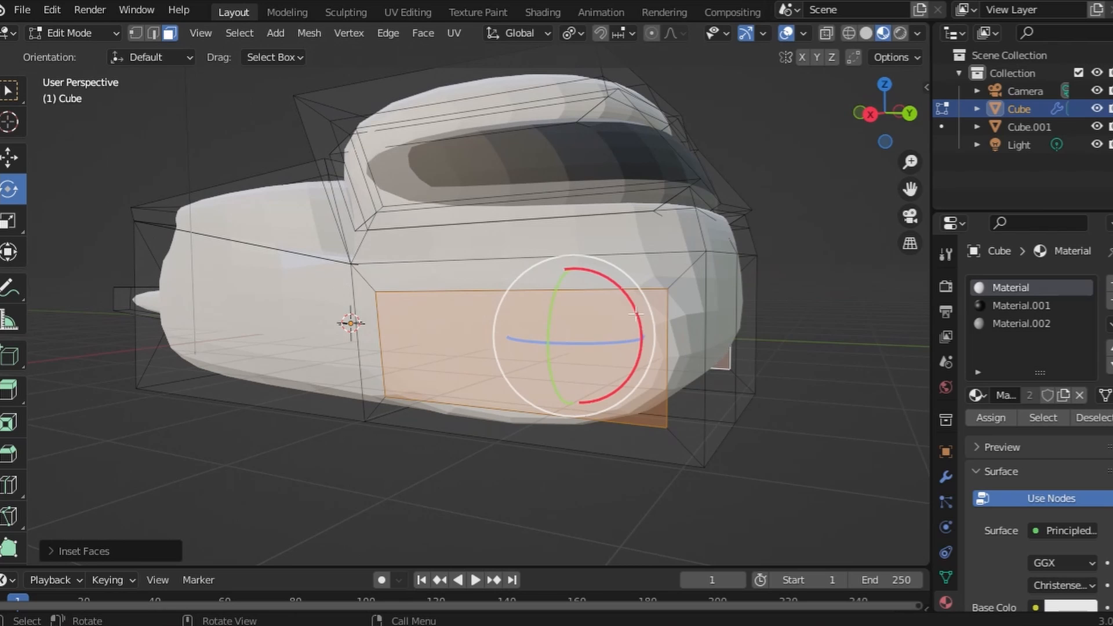
{"action": "left_click_drag", "start_coordinate": [635, 313], "coordinate": [643, 323]}
{"action": "key", "text": "s"}
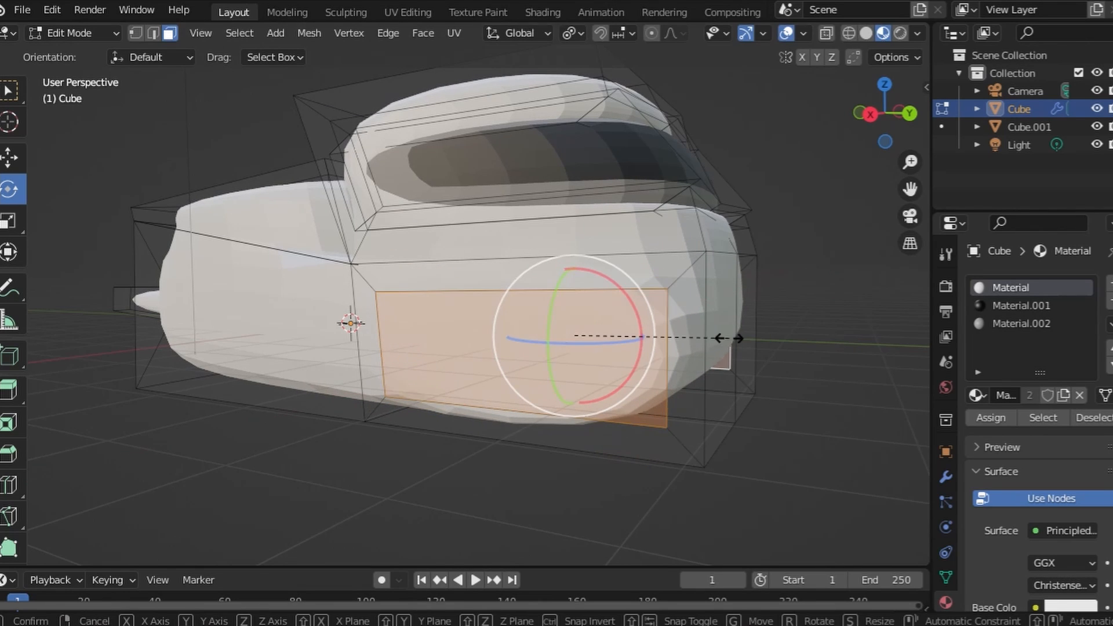
{"action": "left_click", "coordinate": [677, 338]}
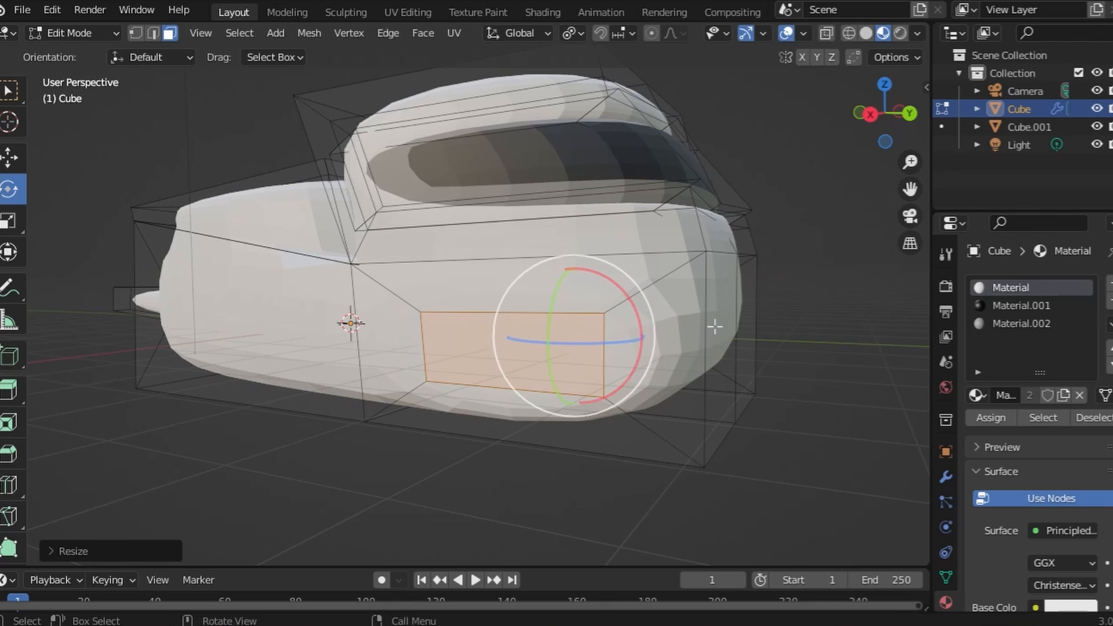
{"action": "key", "text": "e"}
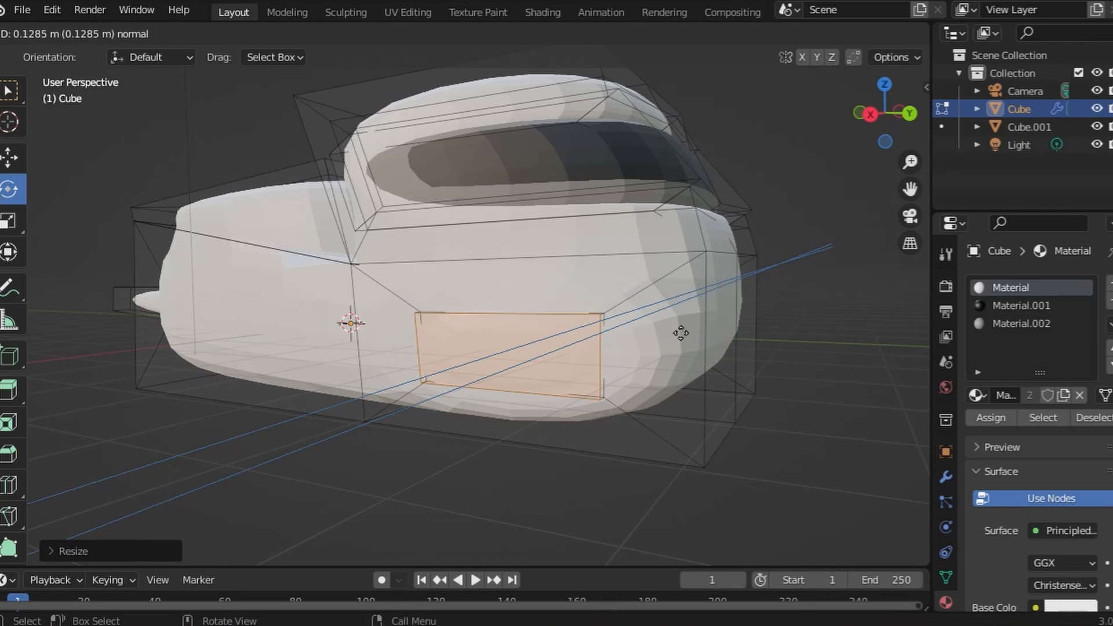
{"action": "left_click", "coordinate": [510, 492]}
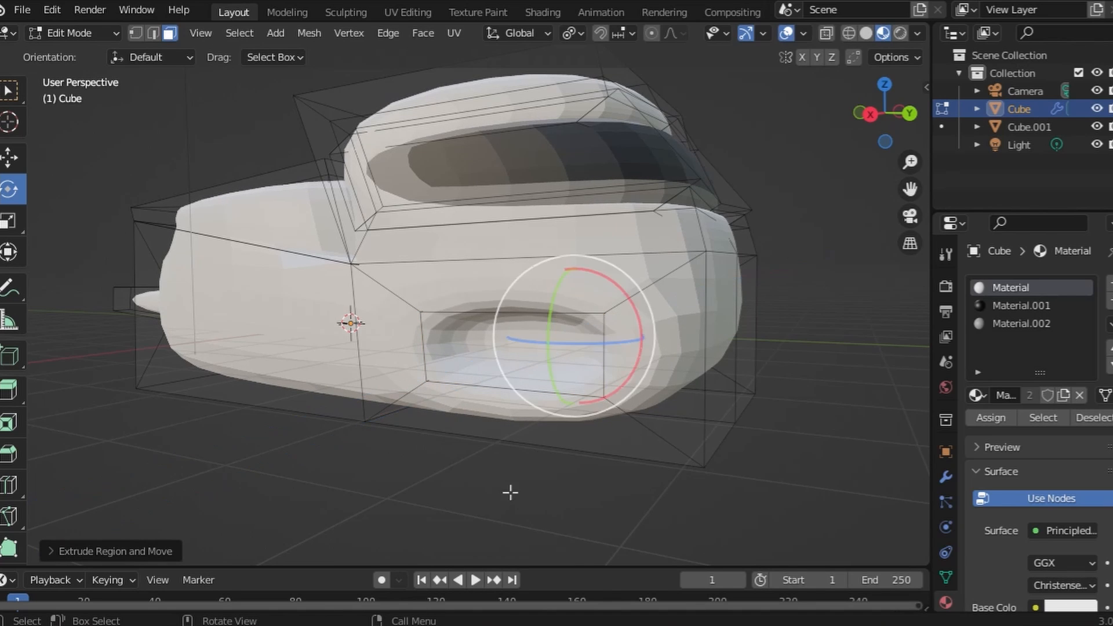
Extrude the recessed rear side faces back outward by about 1 m and scale them up beyond the recess outline
{"action": "middle_click_drag", "start_coordinate": [510, 492], "coordinate": [697, 313]}
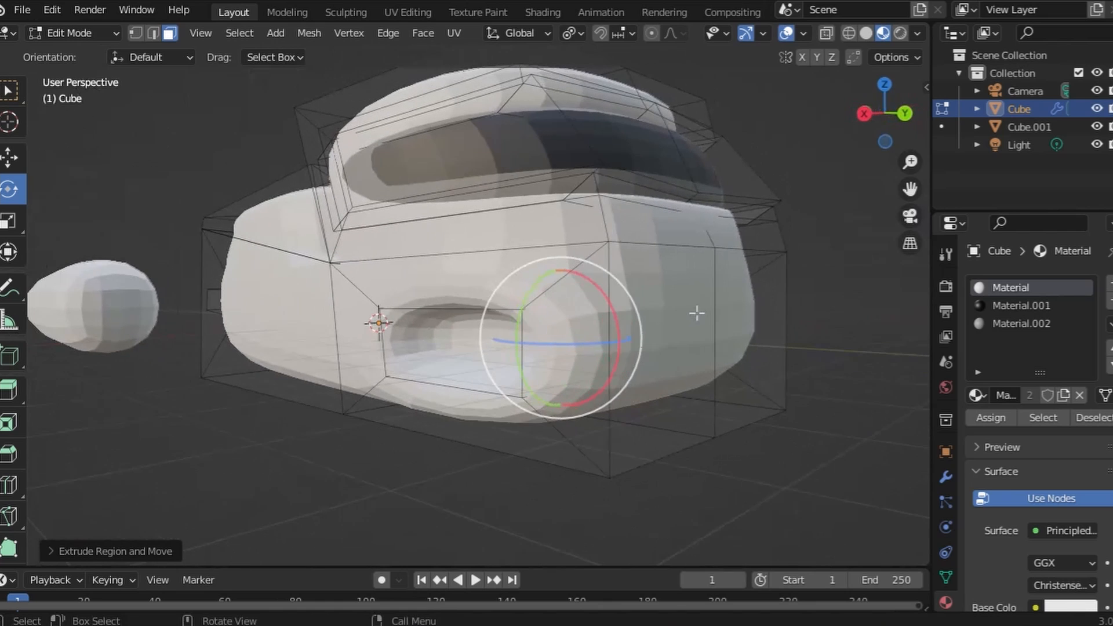
{"action": "key", "text": "e"}
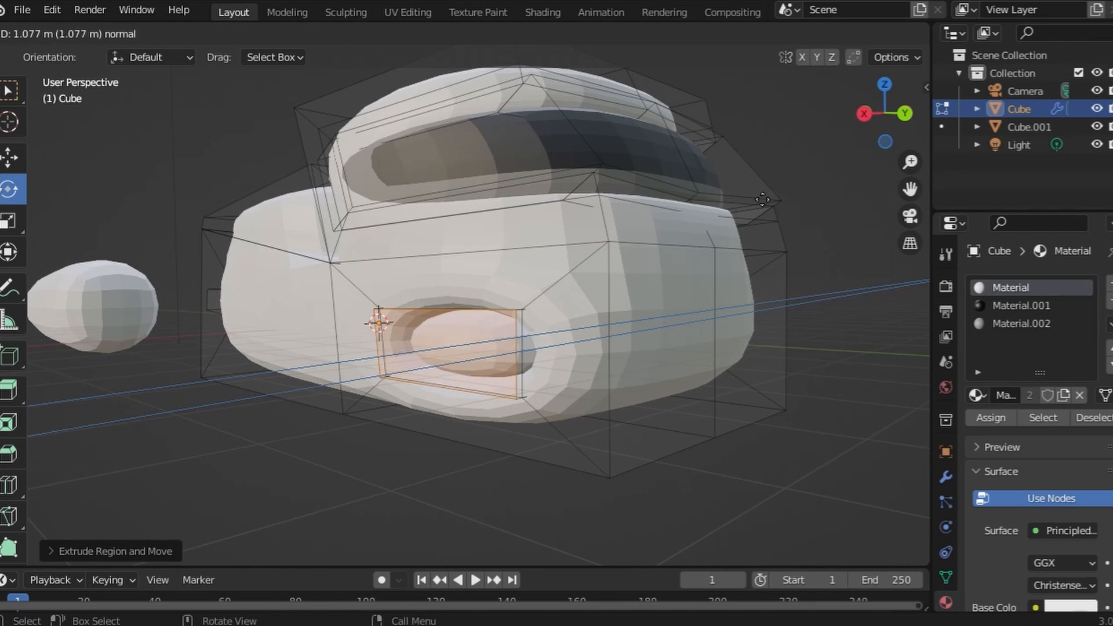
{"action": "left_click", "coordinate": [743, 212]}
{"action": "key", "text": "s"}
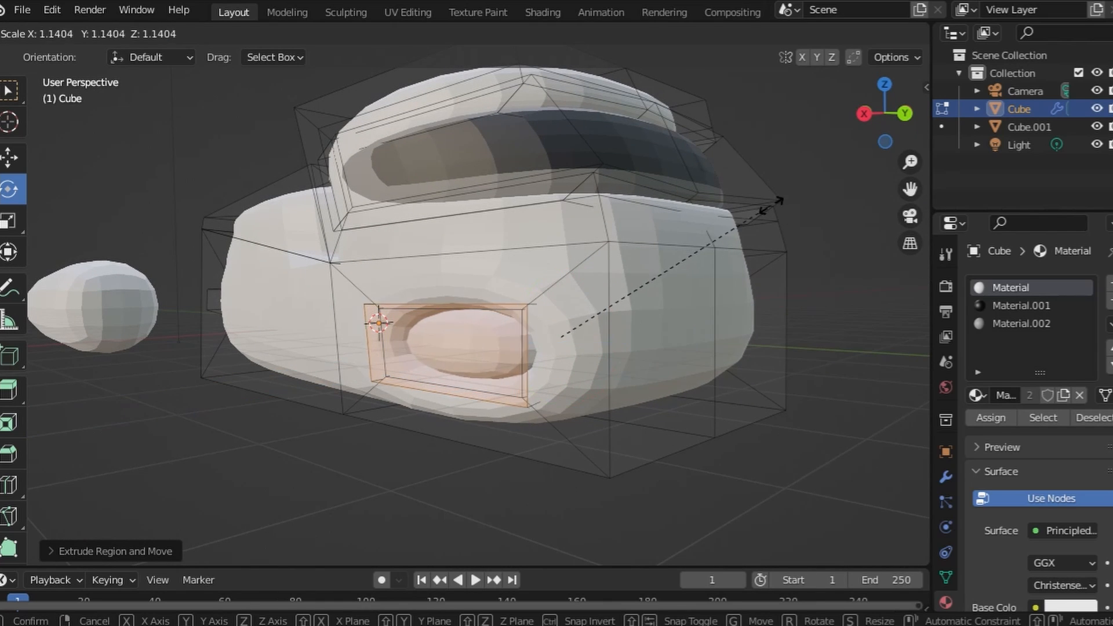
{"action": "left_click", "coordinate": [844, 183]}
{"action": "middle_click_drag", "start_coordinate": [845, 183], "coordinate": [864, 231]}
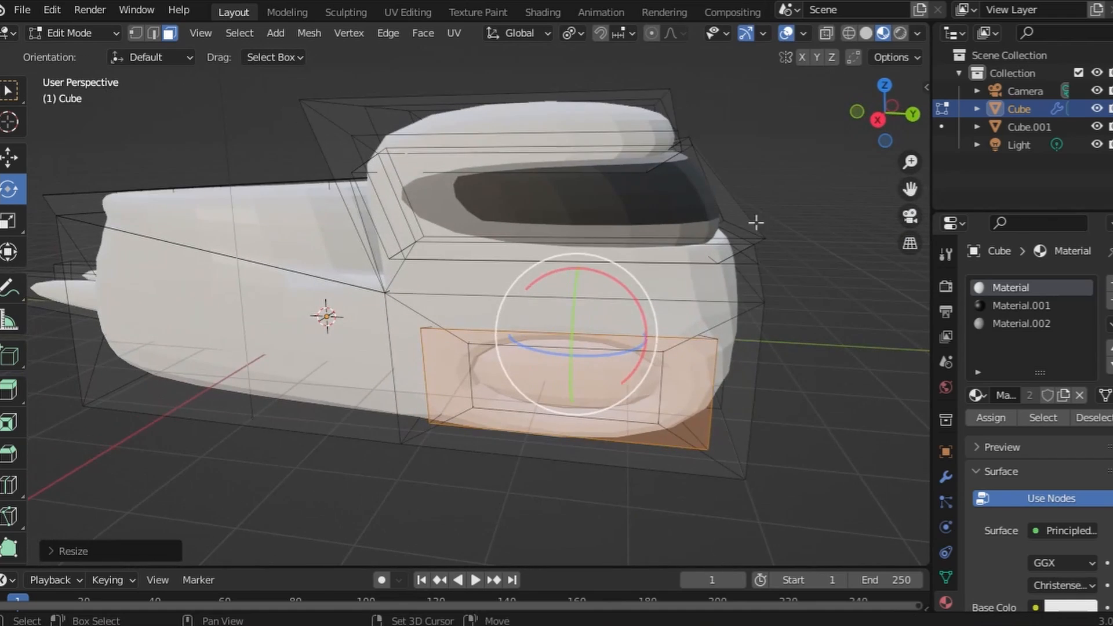
Add a single horizontal loop cut around the lower body and slide it down close to the bottom edge
{"action": "scroll", "coordinate": [755, 220], "scroll_direction": "up", "scroll_amount": 2}
{"action": "middle_click_drag", "start_coordinate": [405, 255], "coordinate": [477, 227]}
{"action": "scroll", "coordinate": [489, 245], "scroll_direction": "down", "scroll_amount": 2}
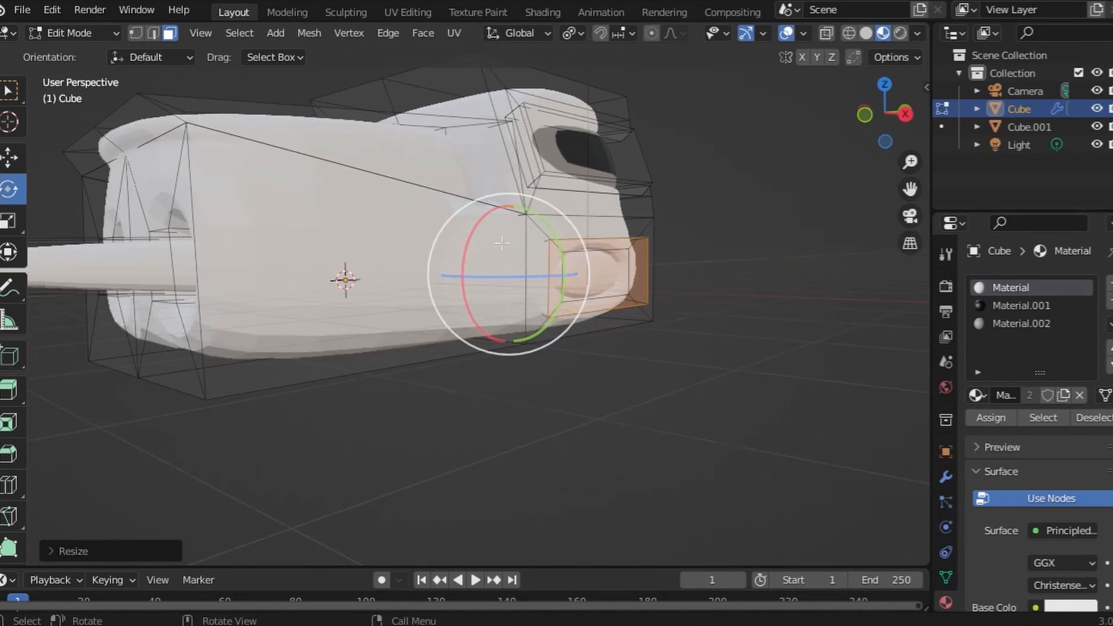
{"action": "left_click", "coordinate": [414, 320]}
{"action": "middle_click_drag", "start_coordinate": [380, 273], "coordinate": [266, 288]}
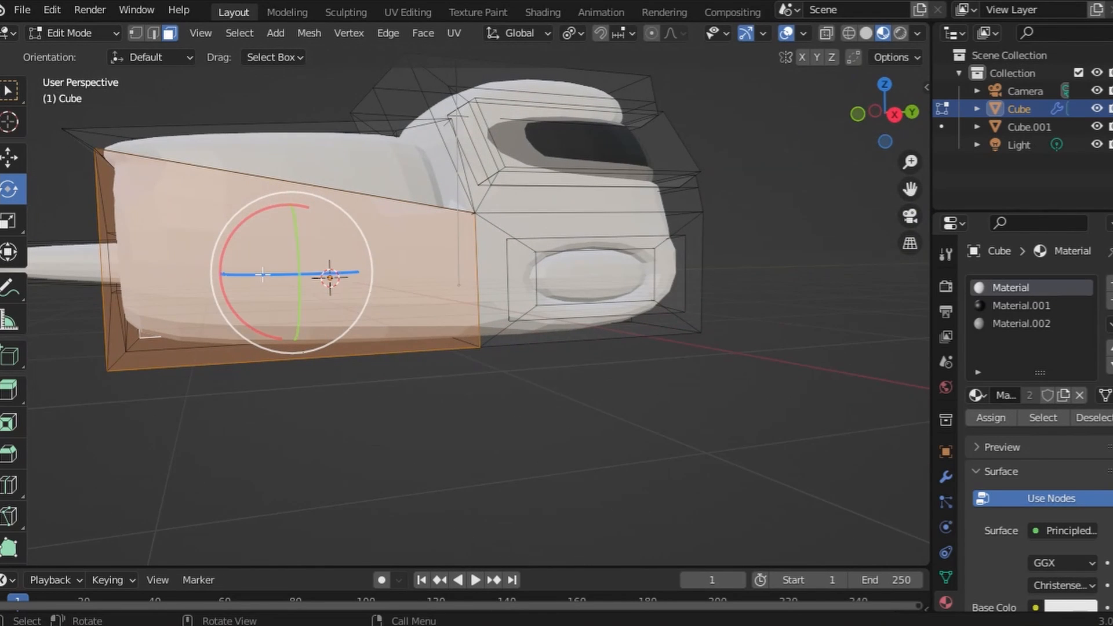
{"action": "left_click", "coordinate": [8, 490]}
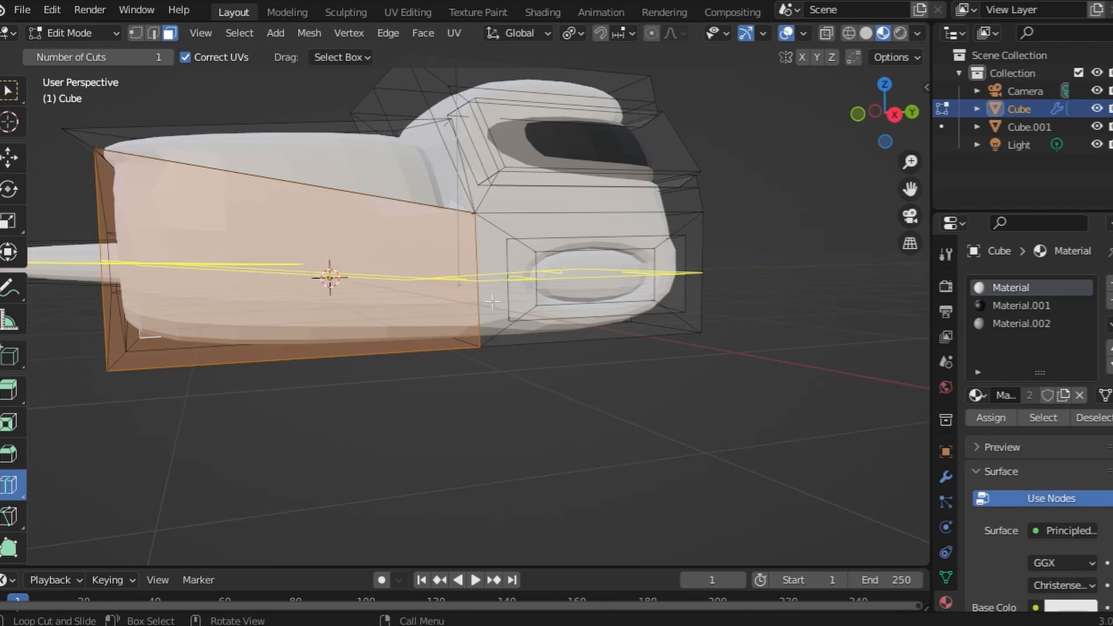
{"action": "left_click_drag", "start_coordinate": [458, 307], "coordinate": [497, 355]}
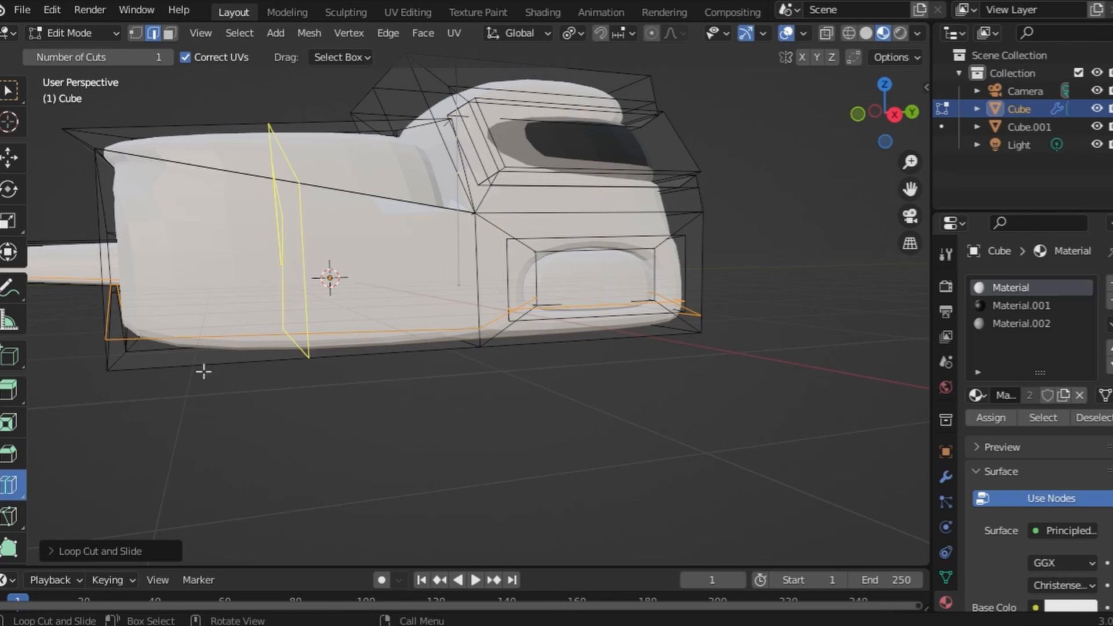
{"action": "middle_click_drag", "start_coordinate": [203, 373], "coordinate": [159, 365]}
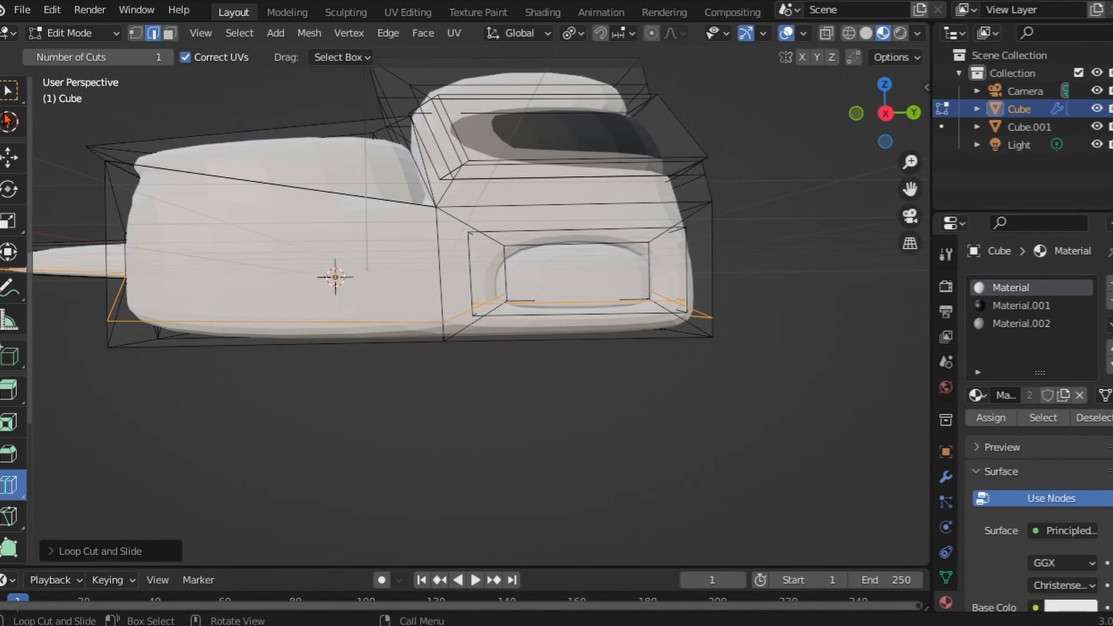
Select the large side faces of the body's front half on both sides in face mode and inset them
{"action": "left_click", "coordinate": [9, 157]}
{"action": "middle_click_drag", "start_coordinate": [266, 377], "coordinate": [393, 377]}
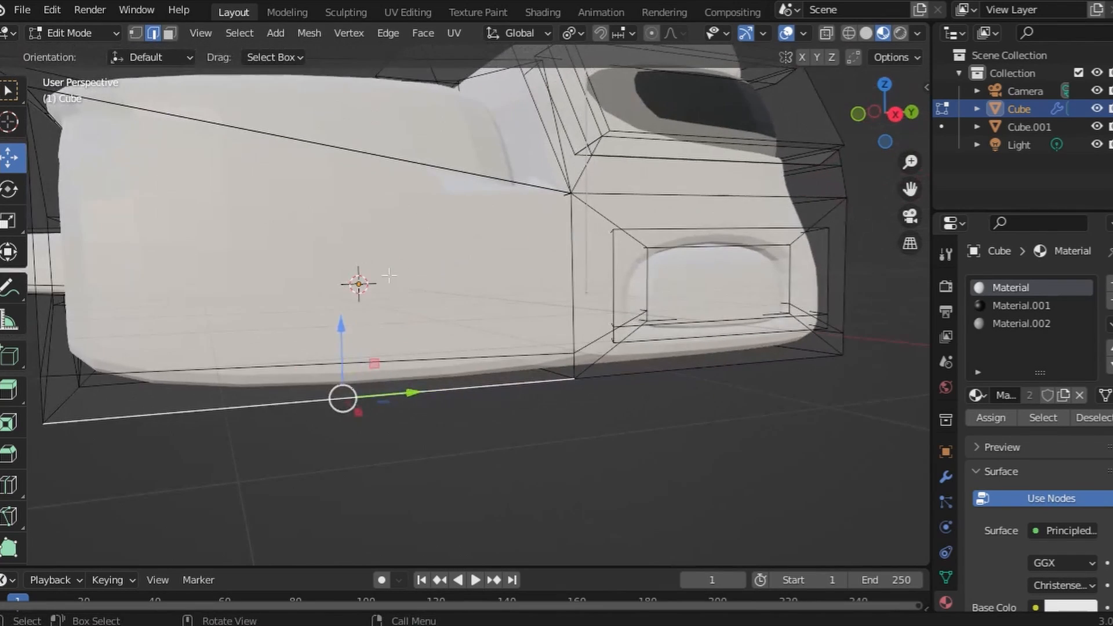
{"action": "left_click", "coordinate": [371, 281]}
{"action": "middle_click_drag", "start_coordinate": [369, 277], "coordinate": [441, 284]}
{"action": "scroll", "coordinate": [521, 305], "scroll_direction": "down", "scroll_amount": 4}
{"action": "left_click", "coordinate": [169, 33]}
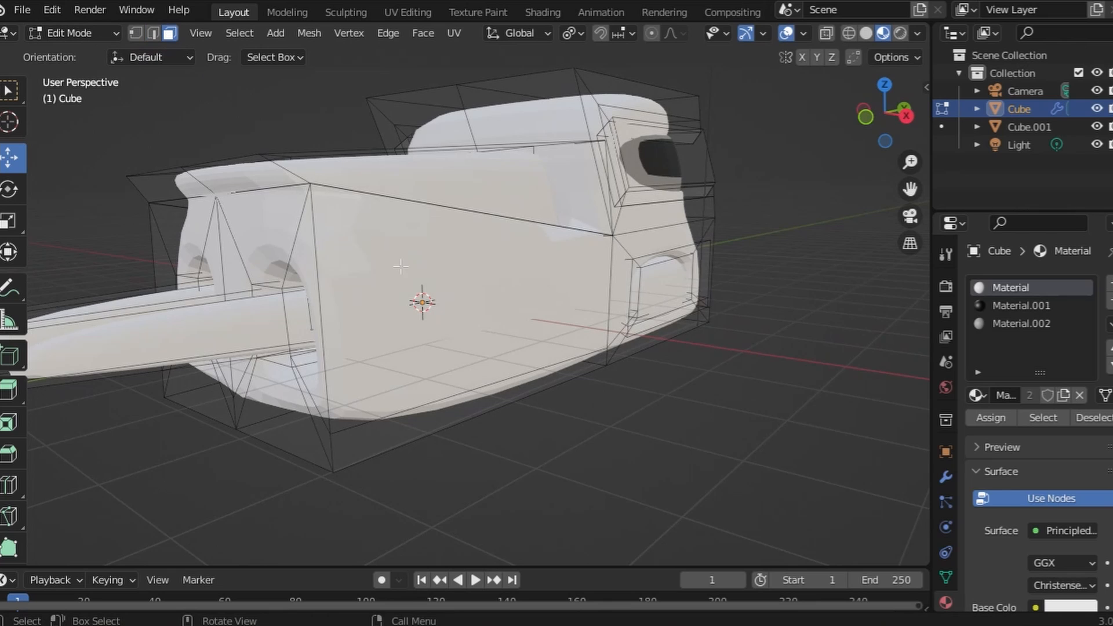
{"action": "left_click", "coordinate": [502, 303]}
{"action": "middle_click_drag", "start_coordinate": [502, 303], "coordinate": [435, 294]}
{"action": "left_click", "coordinate": [590, 298]}
{"action": "middle_click_drag", "start_coordinate": [589, 298], "coordinate": [454, 297]}
{"action": "key", "text": "i"}
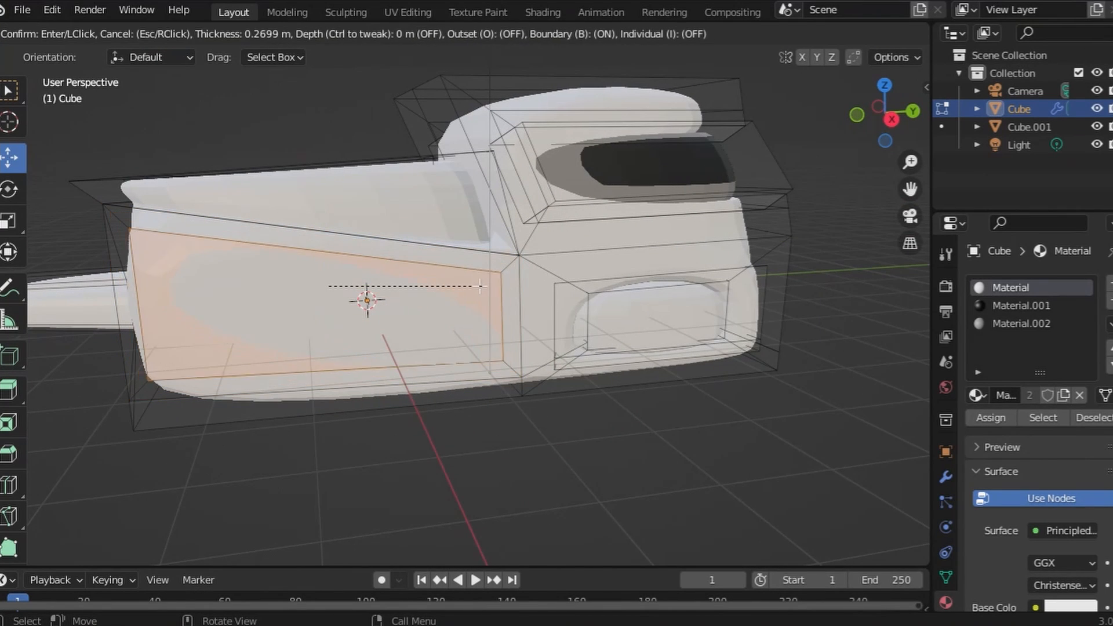
{"action": "left_click", "coordinate": [428, 304]}
Shift the inset front side faces slightly along Y and extrude them inward by about 0.28 m
{"action": "left_click_drag", "start_coordinate": [395, 282], "coordinate": [413, 281]}
{"action": "key", "text": "e"}
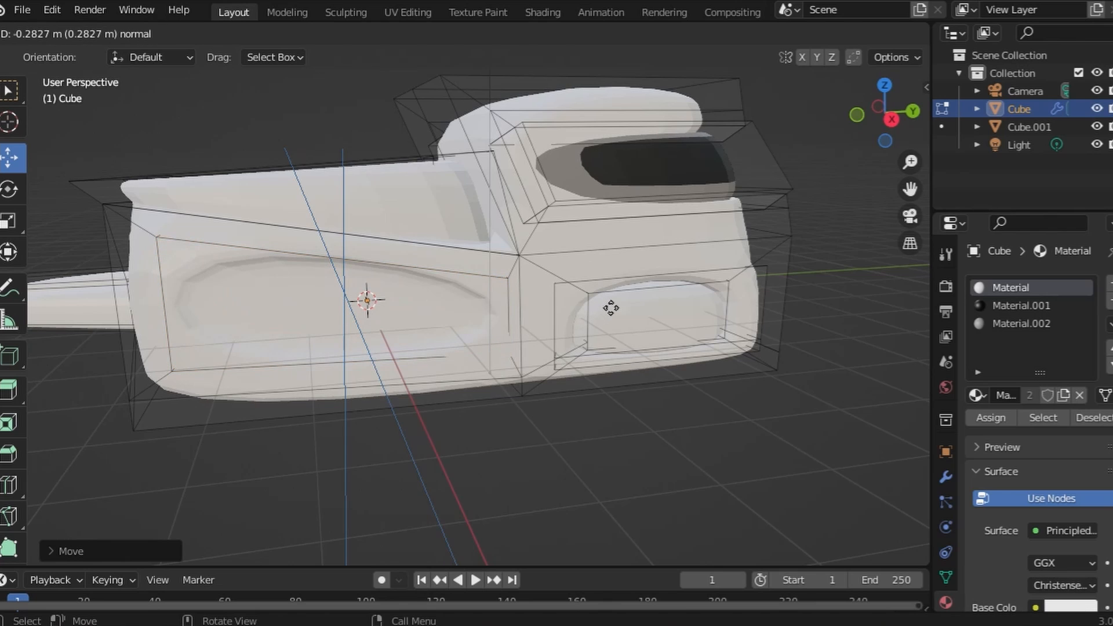
{"action": "left_click", "coordinate": [581, 322]}
Assign the black Material.001 to the recessed front side faces, grow the selection and assign it to the surrounding recess walls too
{"action": "middle_click_drag", "start_coordinate": [581, 322], "coordinate": [297, 317]}
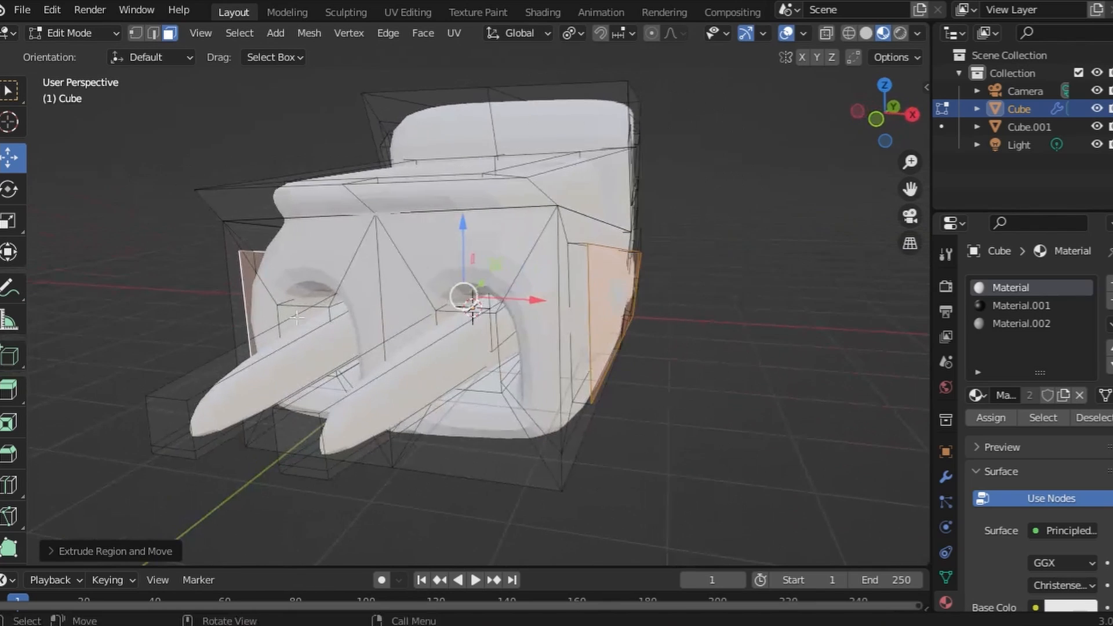
{"action": "left_click", "coordinate": [1016, 307]}
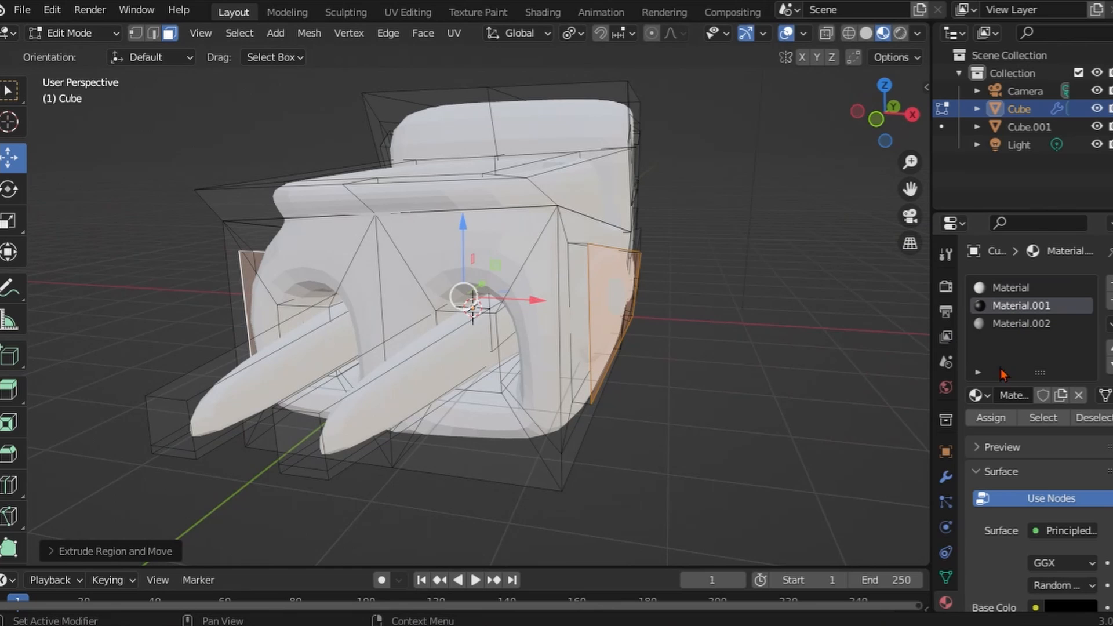
{"action": "left_click", "coordinate": [996, 419]}
{"action": "middle_click_drag", "start_coordinate": [823, 386], "coordinate": [638, 374]}
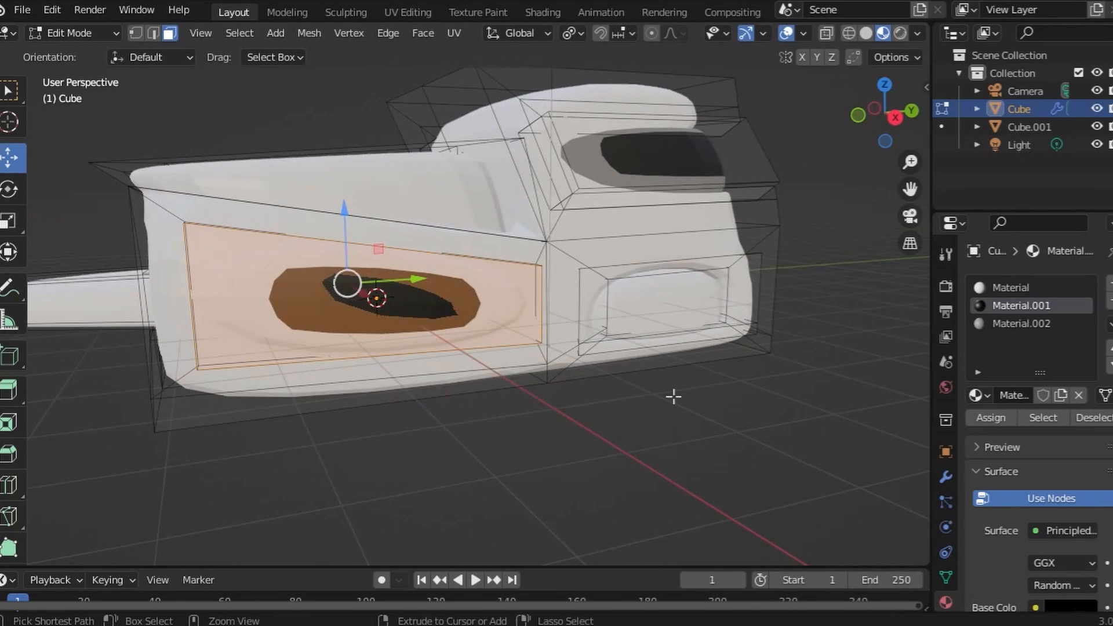
{"action": "key", "text": "ctrl+KP_Add"}
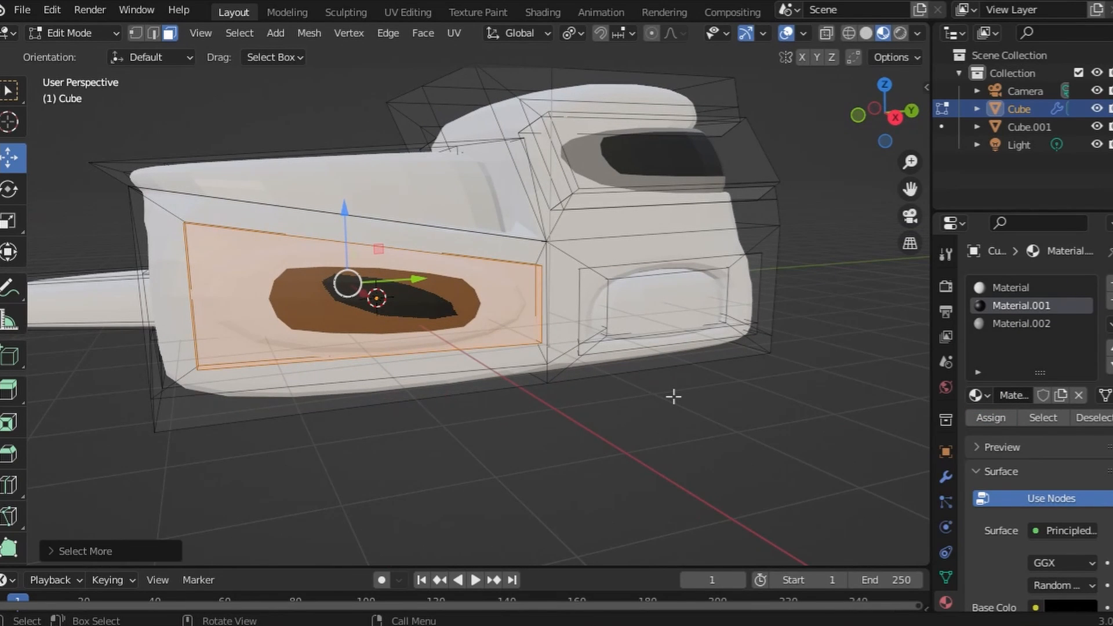
{"action": "left_click", "coordinate": [983, 420]}
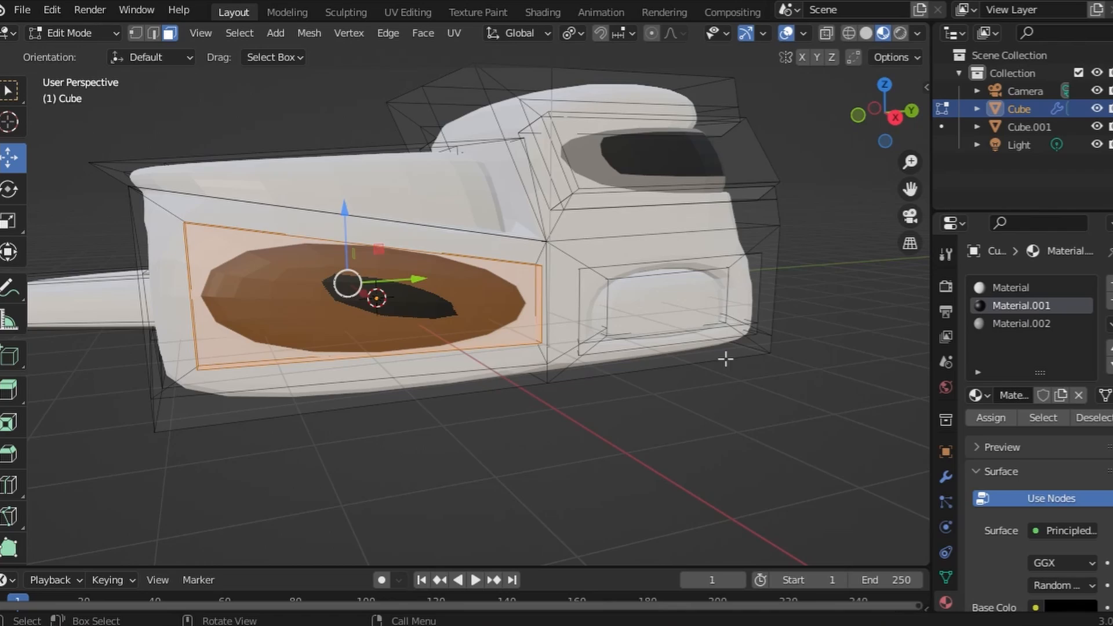
Assign the black Material.001 to the rear side panel faces on both sides and to the faces around them
{"action": "middle_click_drag", "start_coordinate": [725, 359], "coordinate": [373, 325]}
{"action": "left_click", "coordinate": [574, 309]}
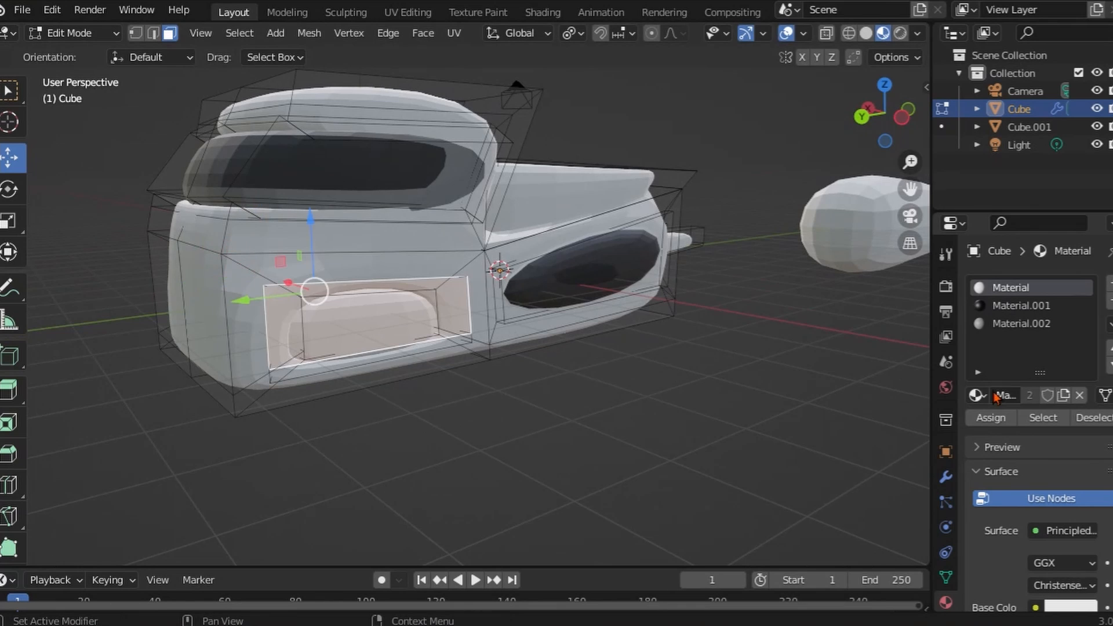
{"action": "left_click", "coordinate": [1040, 310]}
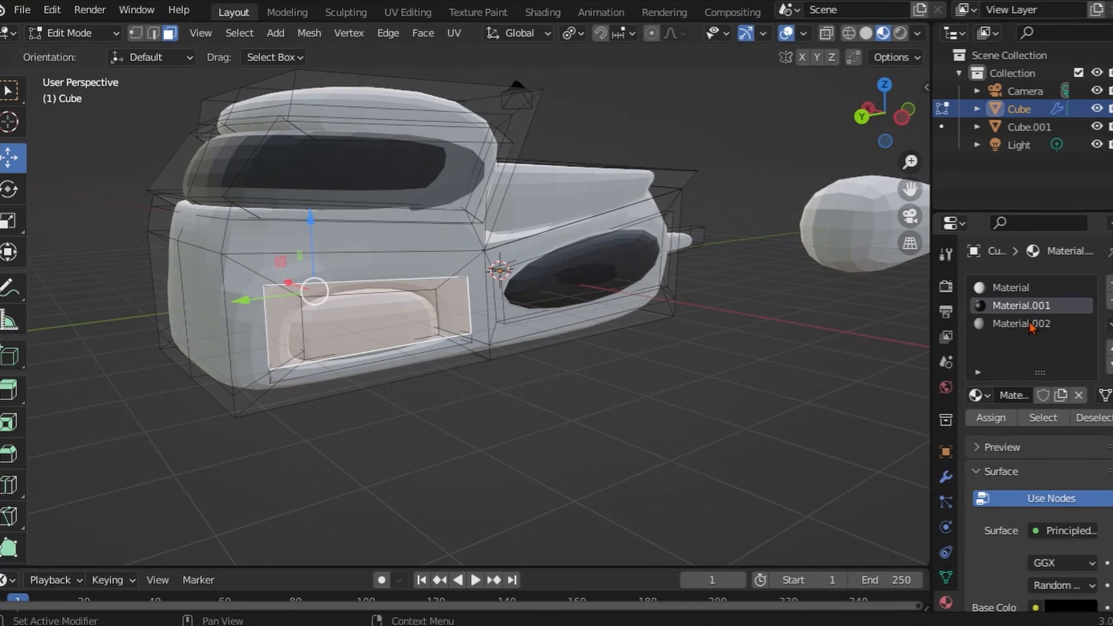
{"action": "left_click", "coordinate": [1000, 417]}
{"action": "middle_click_drag", "start_coordinate": [475, 406], "coordinate": [500, 413]}
{"action": "key", "text": "ctrl+KP_Add"}
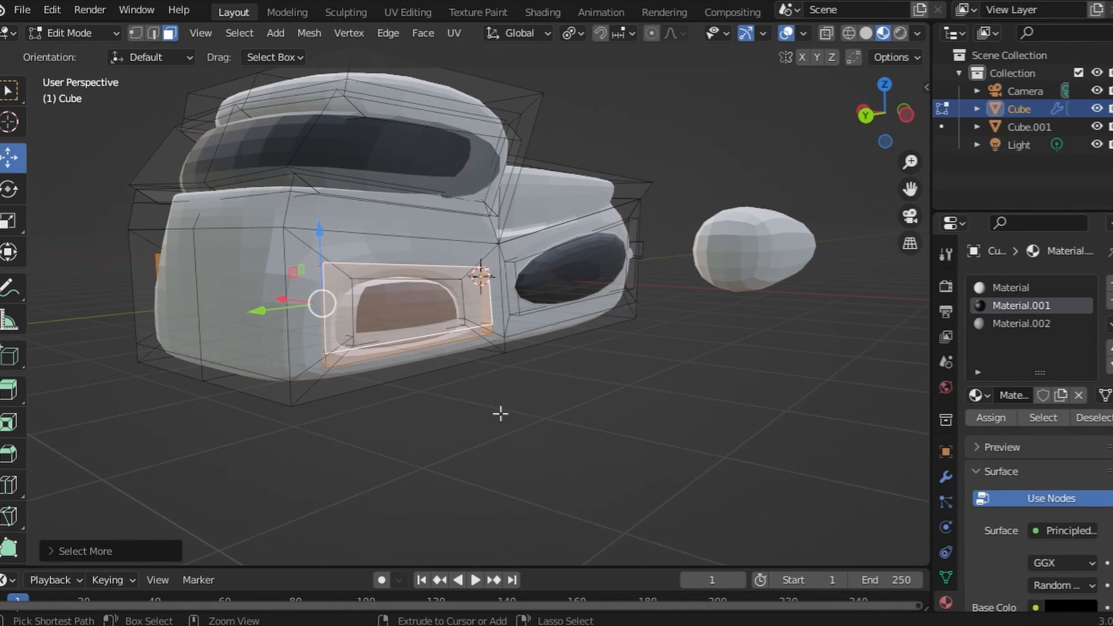
{"action": "left_click", "coordinate": [971, 416]}
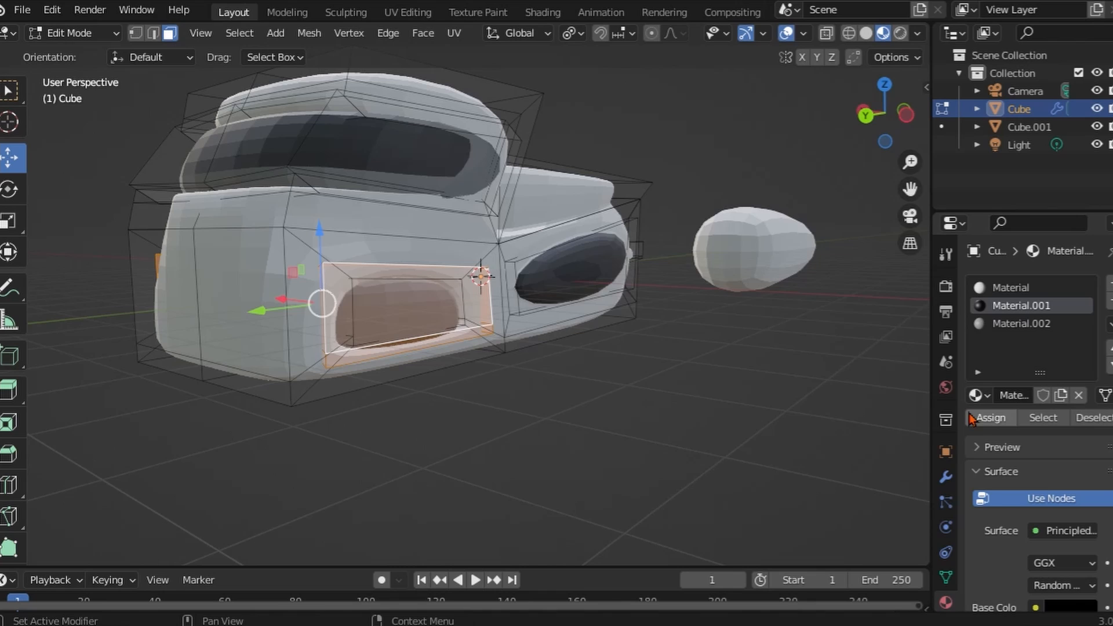
Select the four large faces on the underside of the body
{"action": "left_click", "coordinate": [611, 400]}
{"action": "middle_click_drag", "start_coordinate": [327, 428], "coordinate": [484, 281]}
{"action": "left_click", "coordinate": [444, 168]}
{"action": "left_click", "coordinate": [475, 253], "text": "shift"}
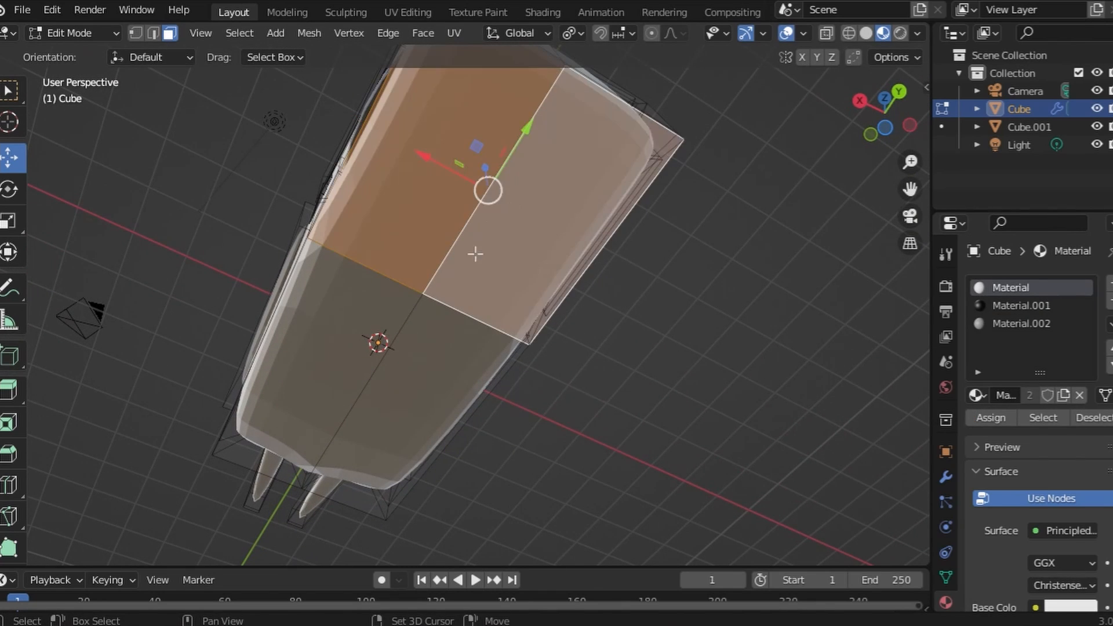
{"action": "left_click", "coordinate": [435, 352], "text": "shift"}
{"action": "left_click", "coordinate": [328, 330], "text": "shift"}
Inset the four selected underside faces slightly toward their middle
{"action": "middle_click_drag", "start_coordinate": [328, 330], "coordinate": [495, 371]}
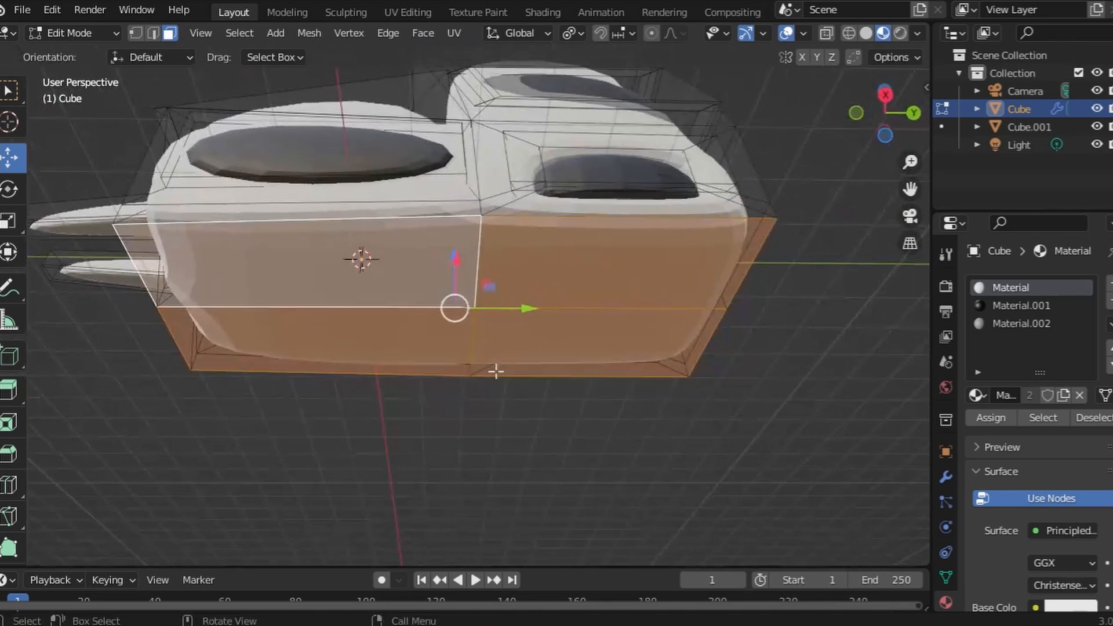
{"action": "key", "text": "i"}
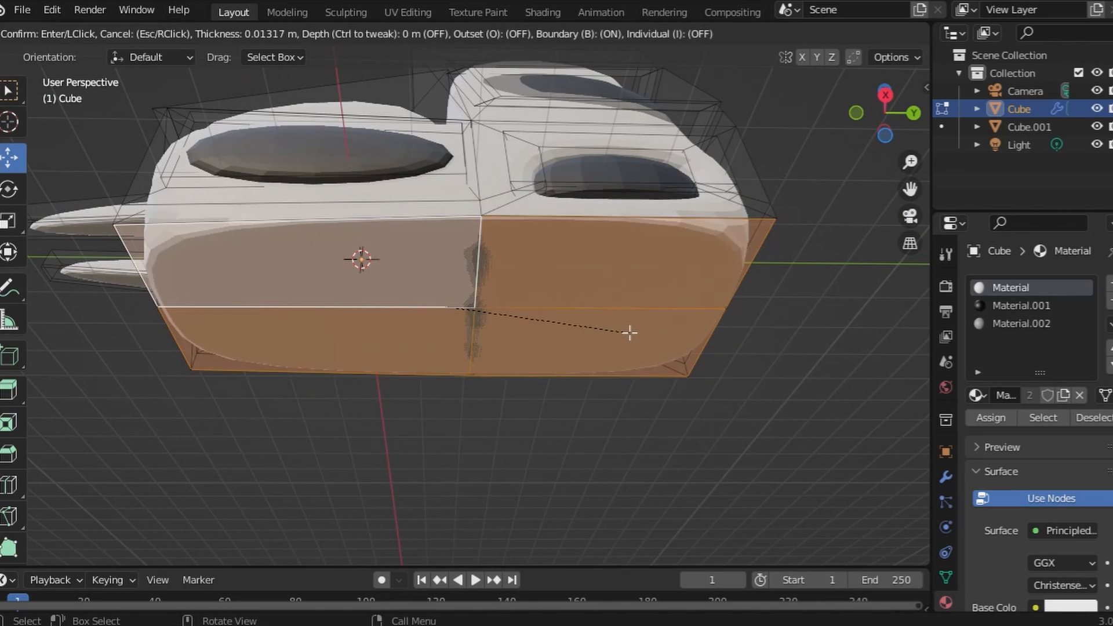
{"action": "left_click", "coordinate": [608, 343]}
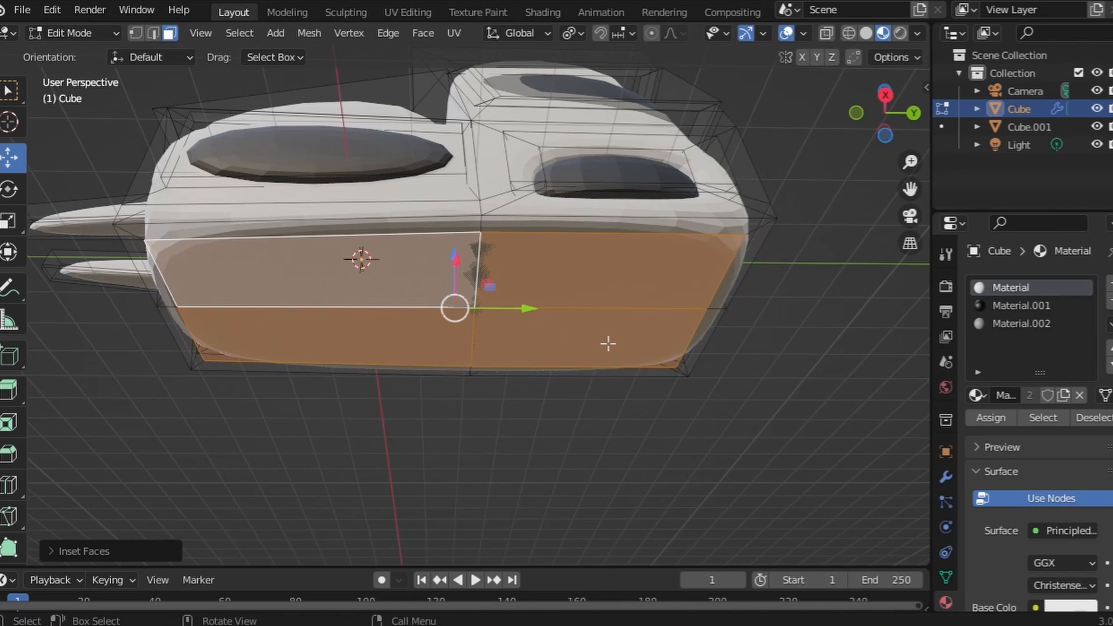
Extrude the inset underside faces inward into the body, and extrude them again outward by about 1 m
{"action": "key", "text": "e"}
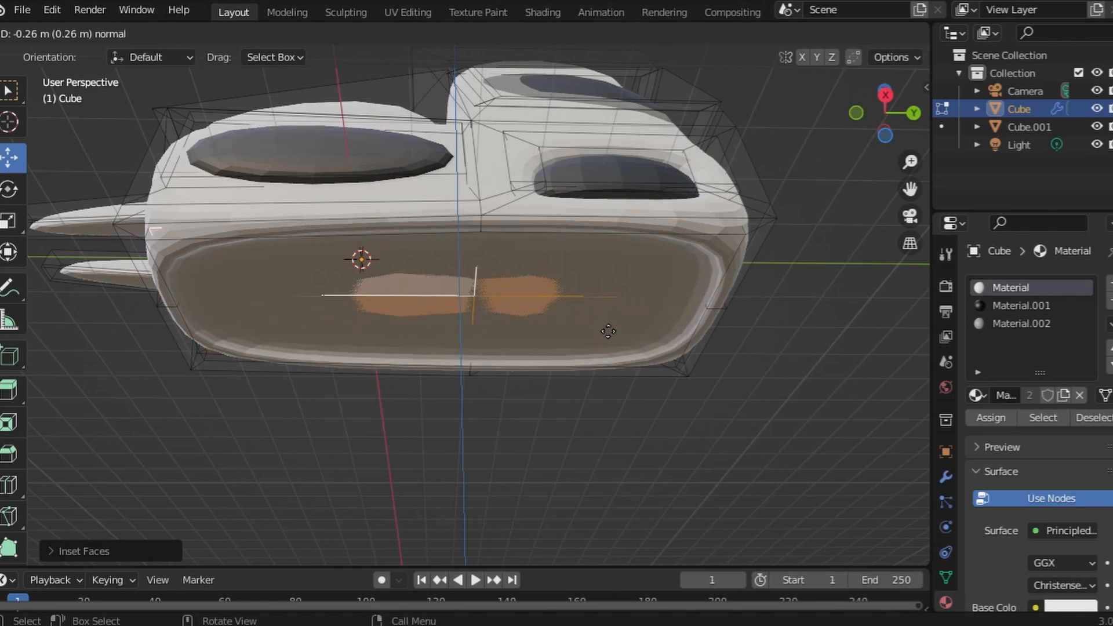
{"action": "left_click", "coordinate": [608, 317]}
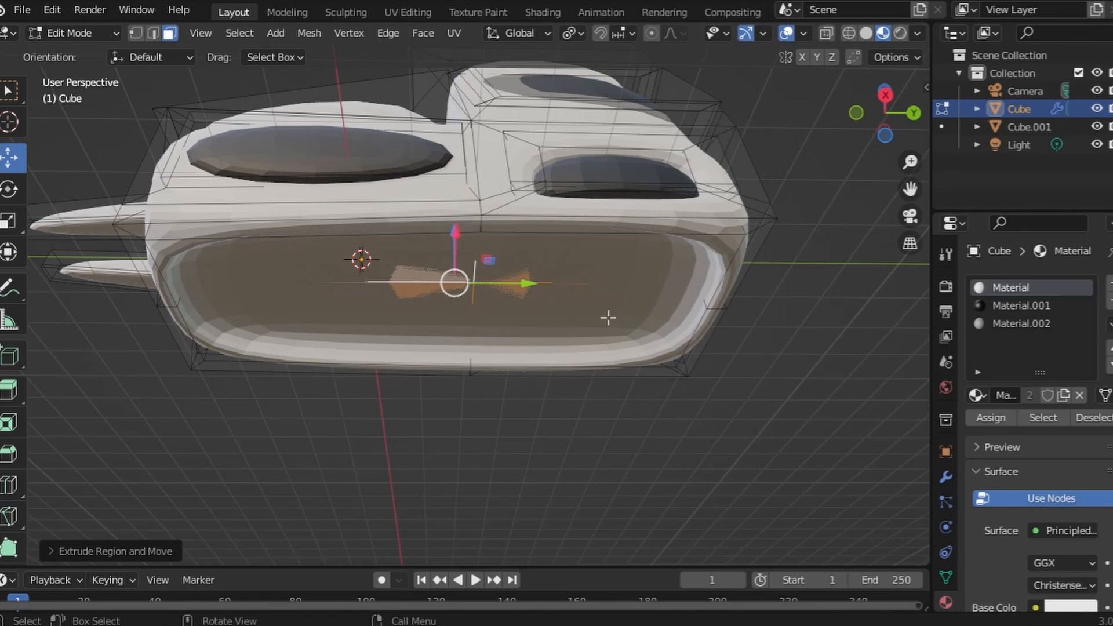
{"action": "key", "text": "e"}
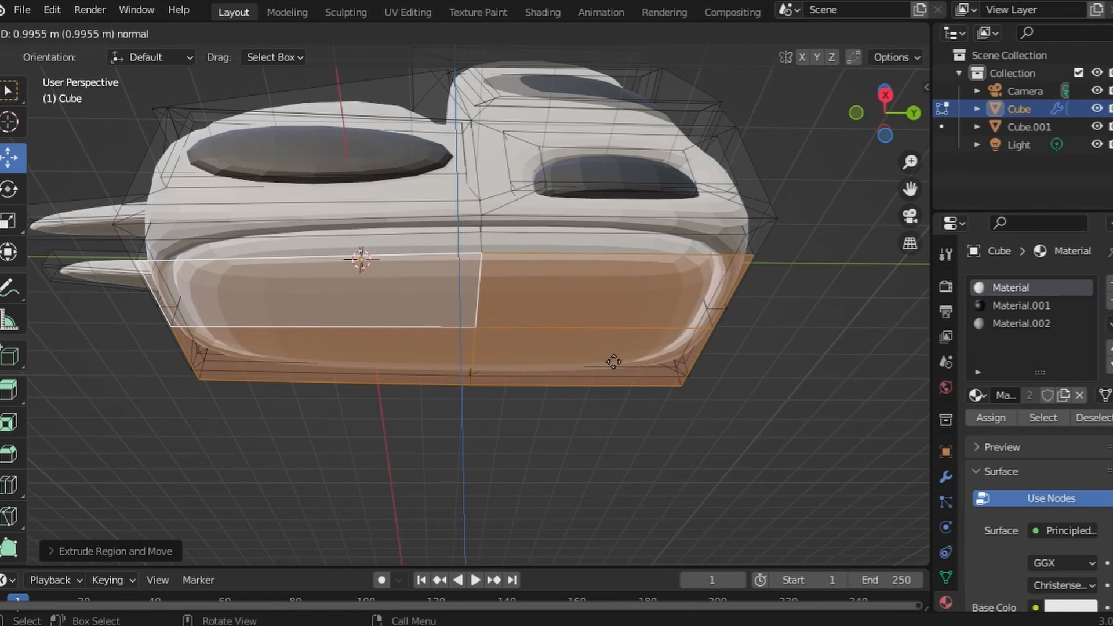
{"action": "left_click", "coordinate": [615, 362]}
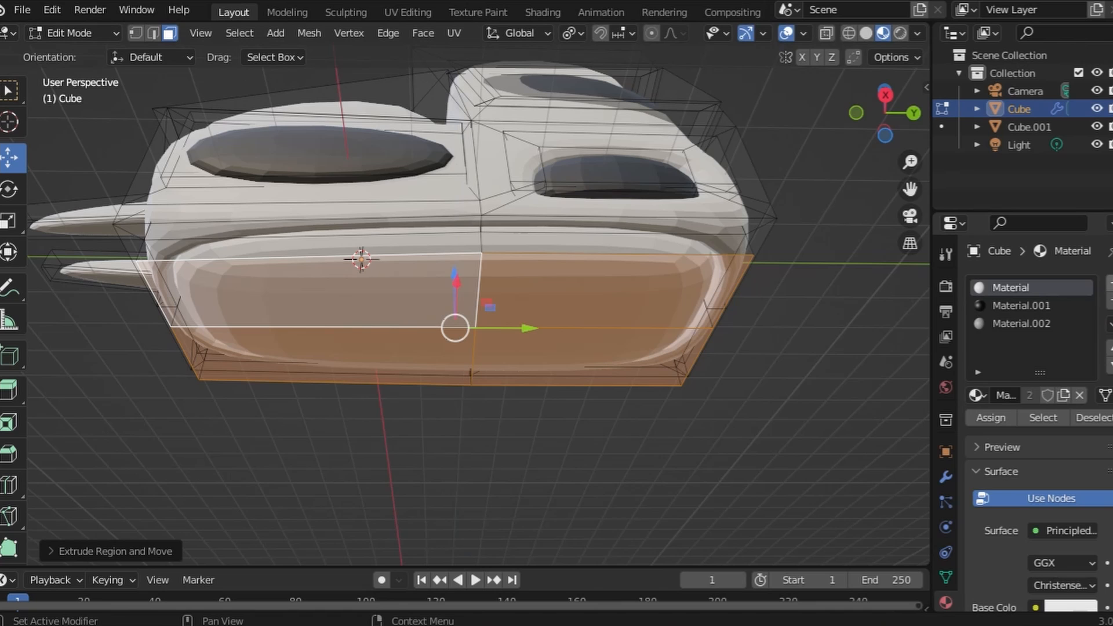
Add a new material, Material.003, and make its surface an Emission shader with a light-blue colour
{"action": "left_click", "coordinate": [1109, 284]}
{"action": "left_click", "coordinate": [1021, 400]}
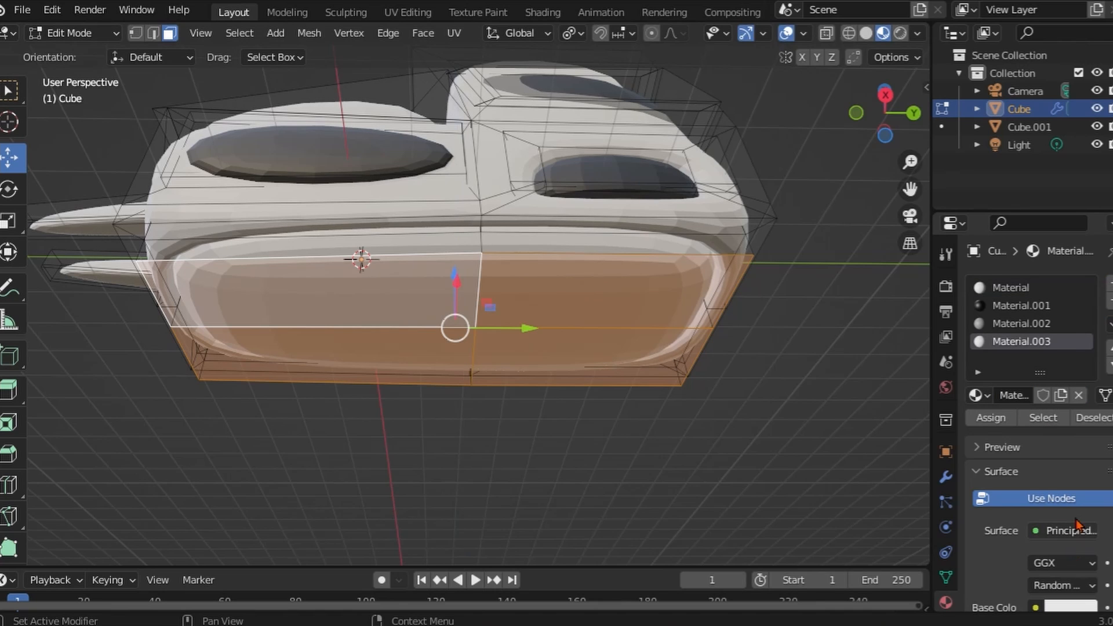
{"action": "left_click", "coordinate": [1049, 533]}
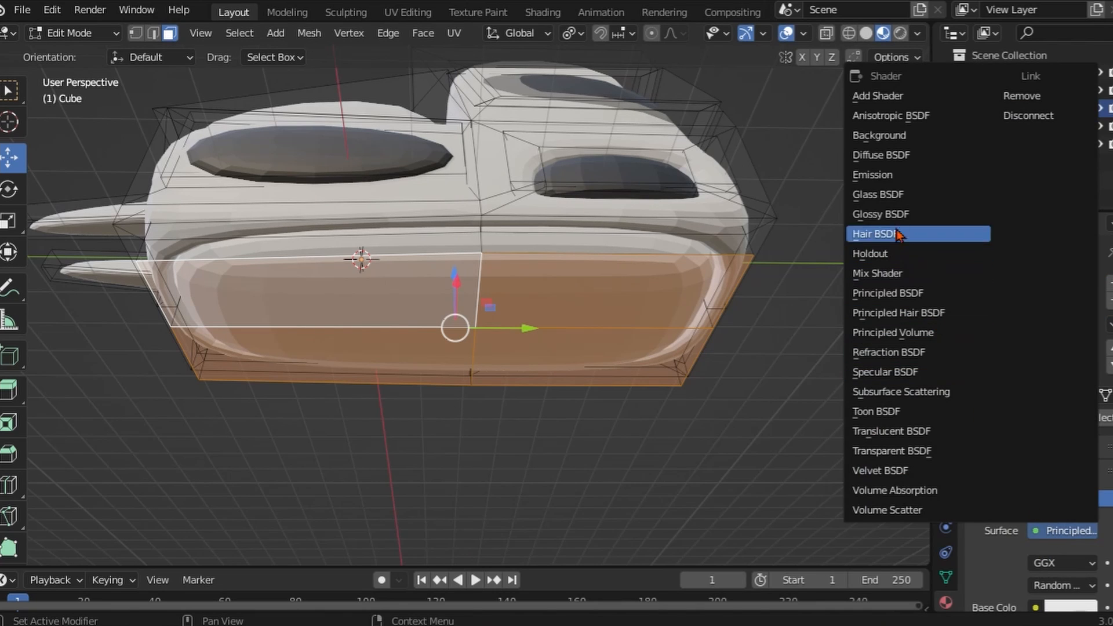
{"action": "left_click", "coordinate": [899, 182]}
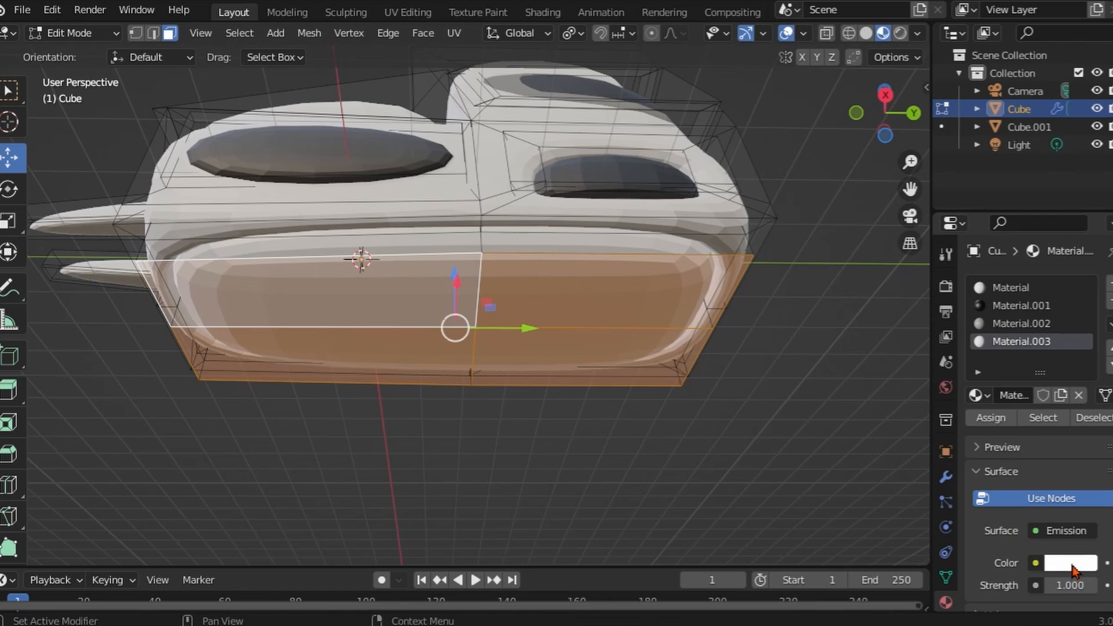
{"action": "left_click", "coordinate": [1070, 563]}
{"action": "left_click", "coordinate": [1015, 346]}
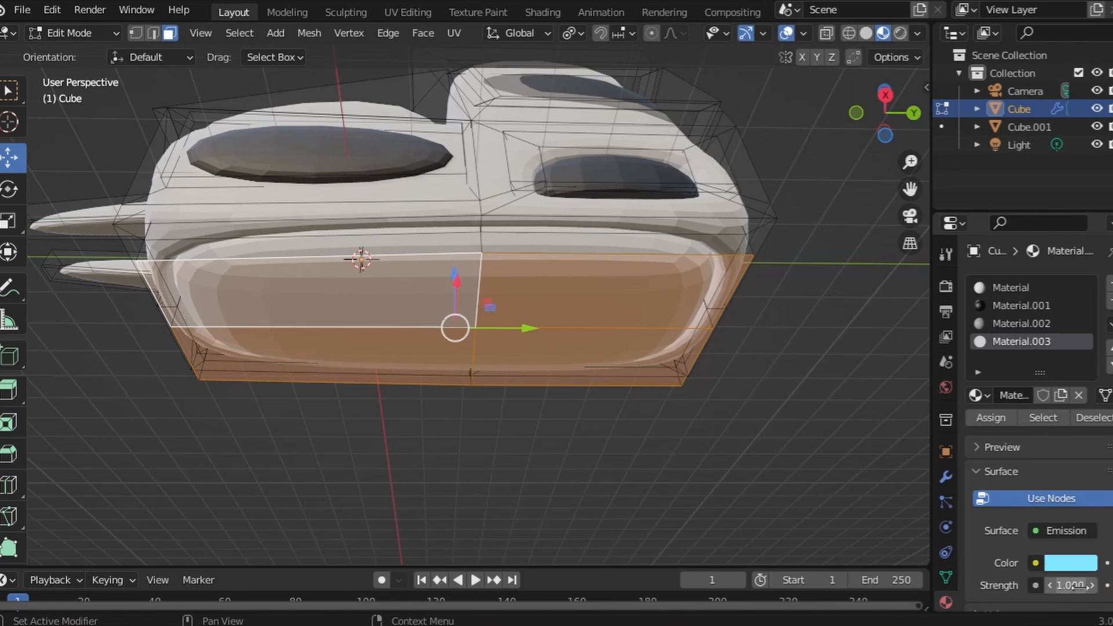
Assign Material.003 to the underside faces and the ring of faces around them, and set its emission strength to 3.8
{"action": "left_click", "coordinate": [996, 423]}
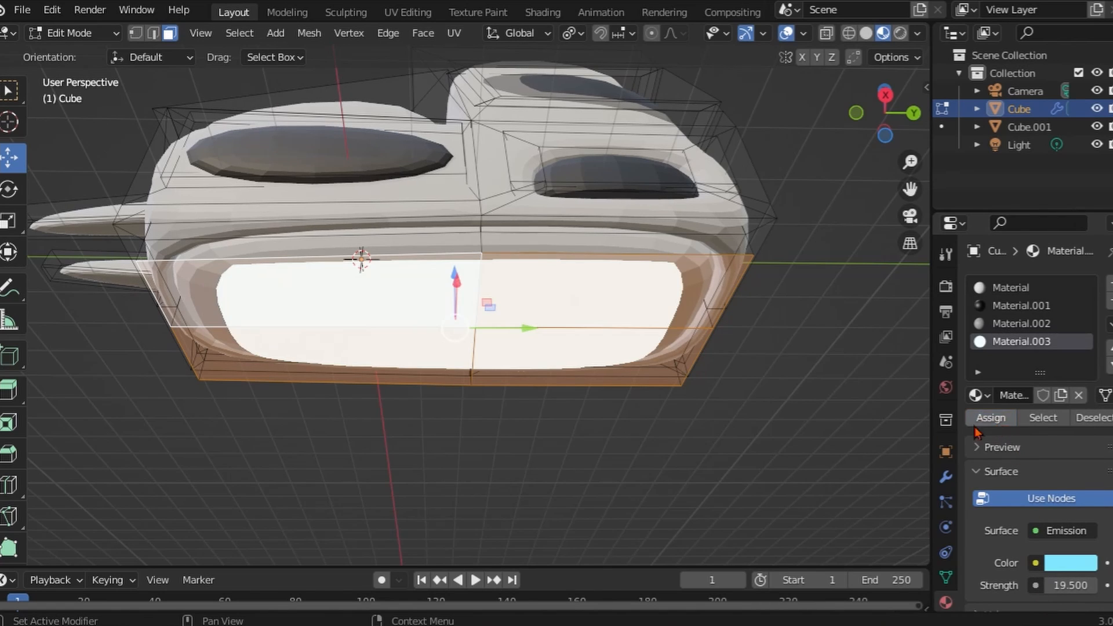
{"action": "key", "text": "ctrl+KP_Add"}
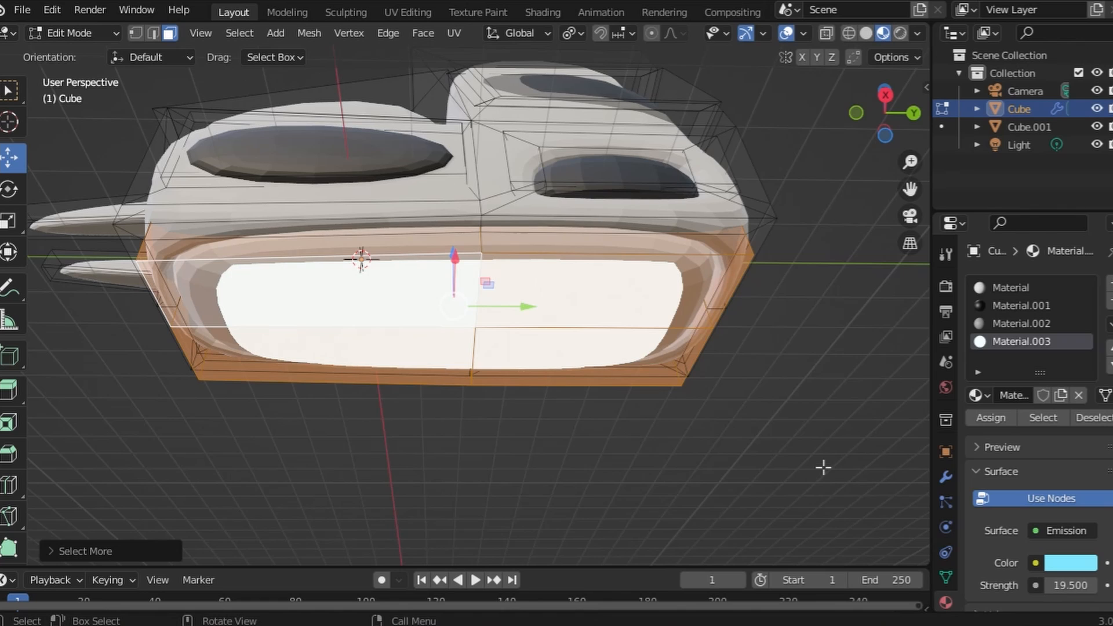
{"action": "left_click", "coordinate": [1006, 420]}
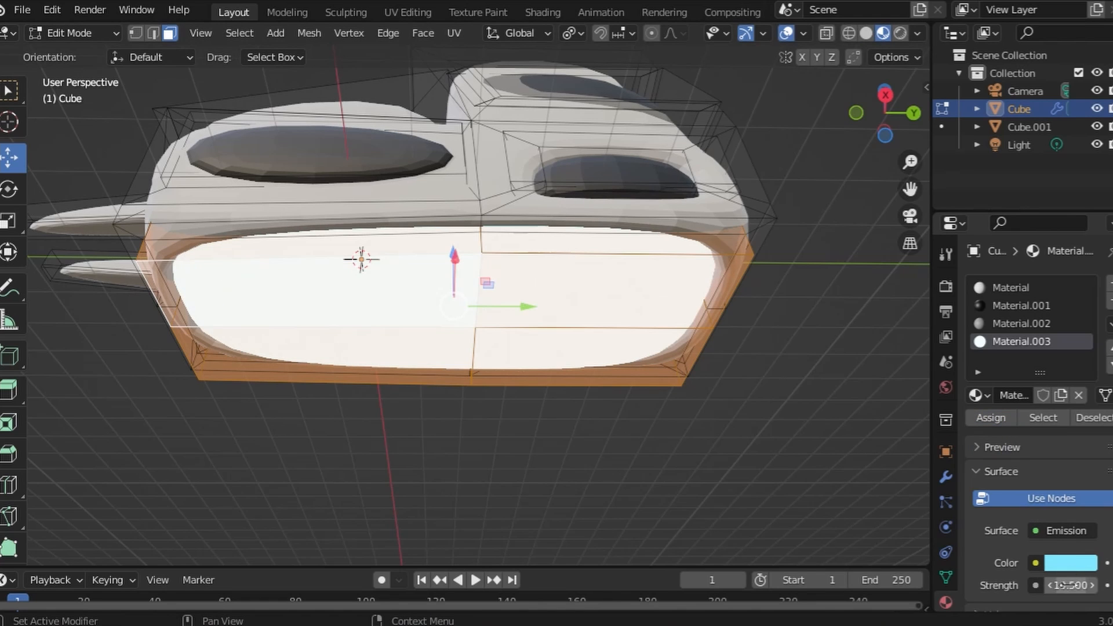
{"action": "left_click_drag", "start_coordinate": [1067, 585], "coordinate": [1038, 585]}
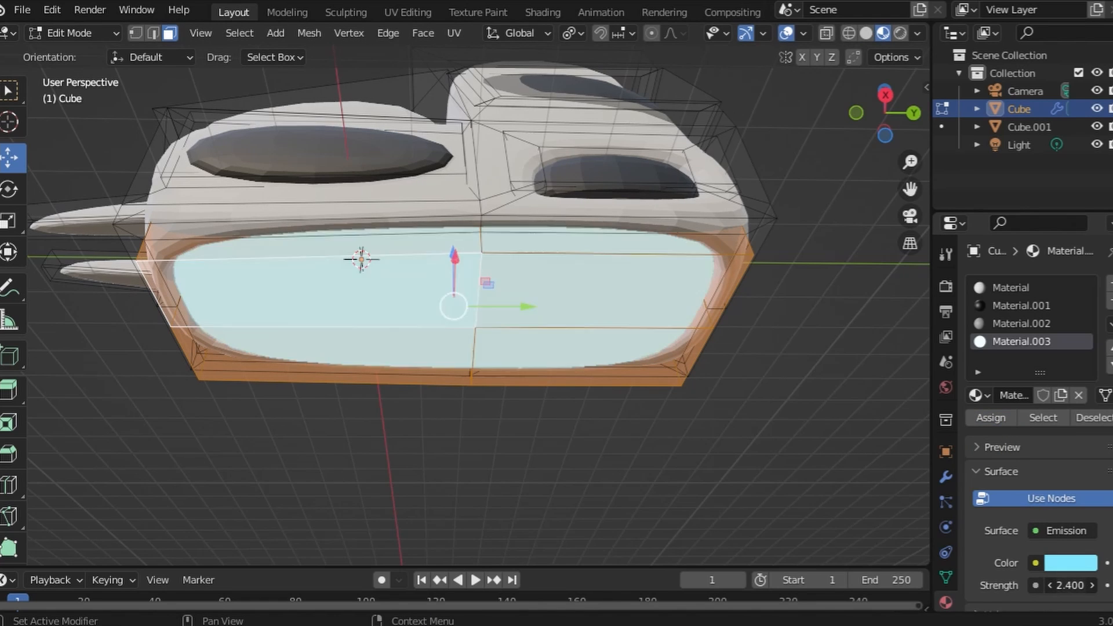
{"action": "left_click", "coordinate": [817, 428]}
Restore the underside face selection and move those faces slightly upward along Z
{"action": "middle_click_drag", "start_coordinate": [484, 411], "coordinate": [465, 481]}
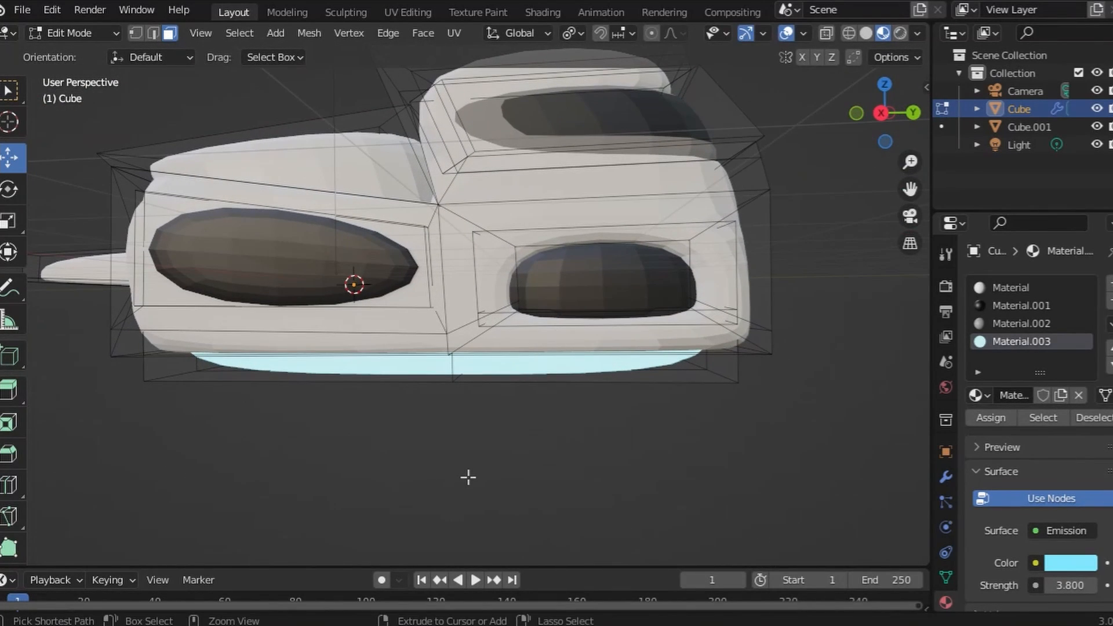
{"action": "key", "text": "ctrl+z"}
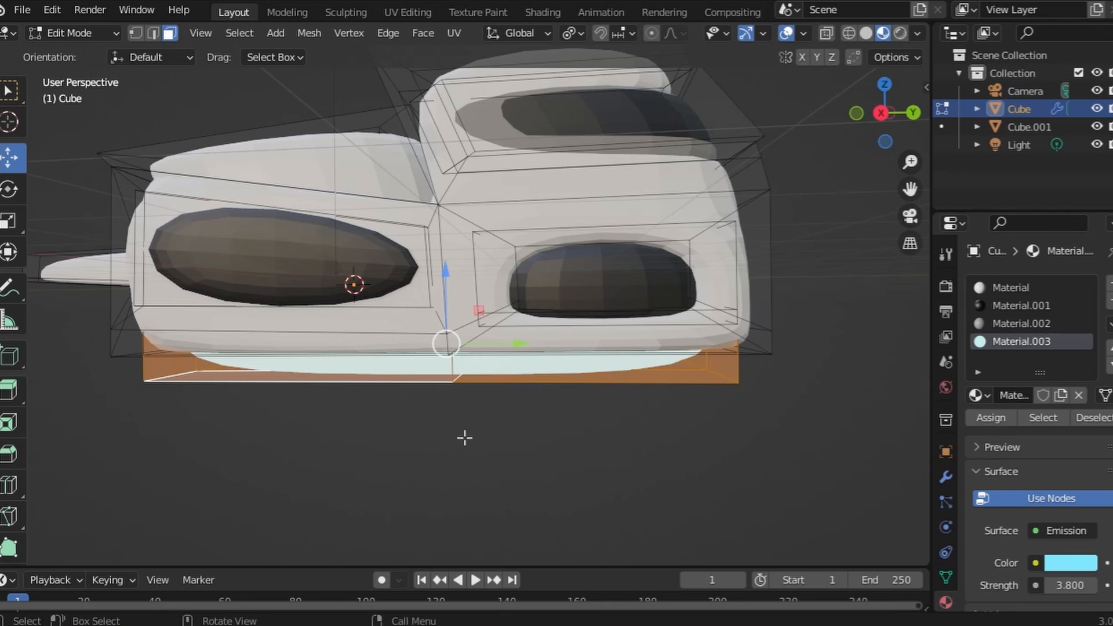
{"action": "left_click_drag", "start_coordinate": [446, 291], "coordinate": [443, 274]}
{"action": "left_click", "coordinate": [568, 431]}
Assign the light-blue Material.003 to the two protruding prongs, grow the selection and assign it to the adjoining faces too
{"action": "middle_click_drag", "start_coordinate": [567, 432], "coordinate": [614, 519]}
{"action": "left_click_drag", "start_coordinate": [559, 551], "coordinate": [356, 400]}
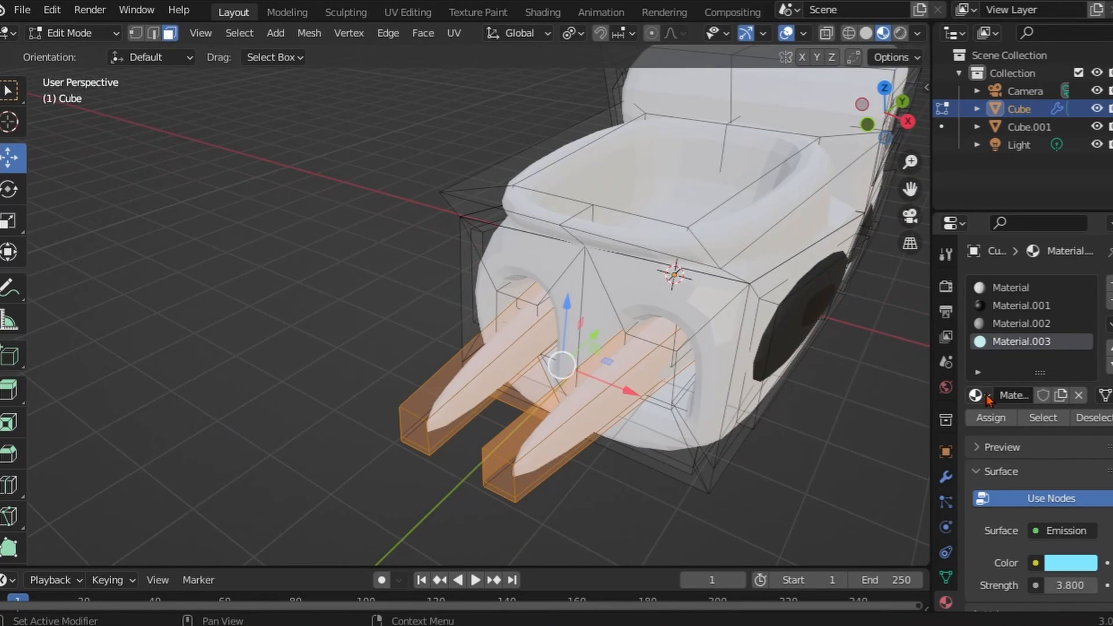
{"action": "left_click", "coordinate": [982, 415]}
{"action": "middle_click_drag", "start_coordinate": [812, 417], "coordinate": [647, 404]}
{"action": "key", "text": "ctrl+KP_Add"}
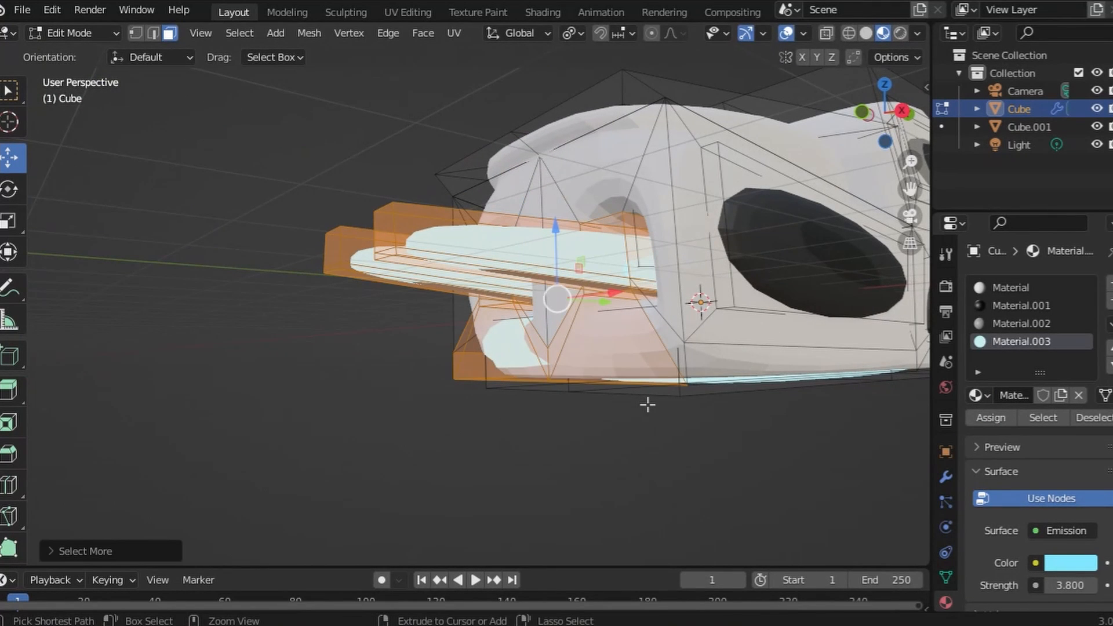
{"action": "left_click", "coordinate": [992, 419]}
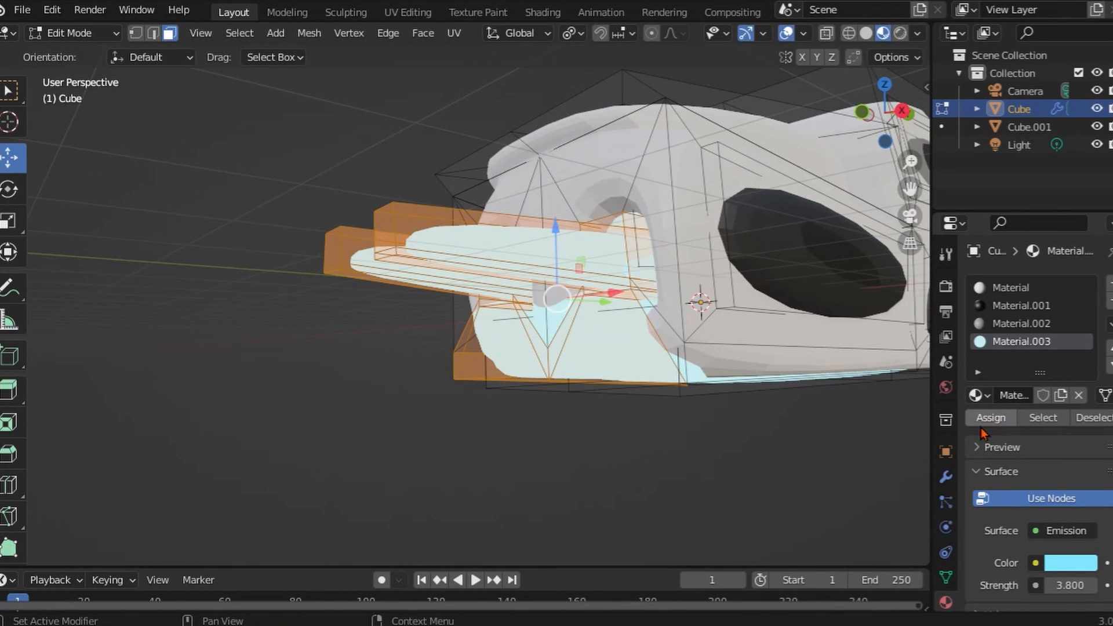
Select the two lower end faces of the body beneath the prongs
{"action": "middle_click_drag", "start_coordinate": [729, 435], "coordinate": [771, 441]}
{"action": "left_click", "coordinate": [686, 347]}
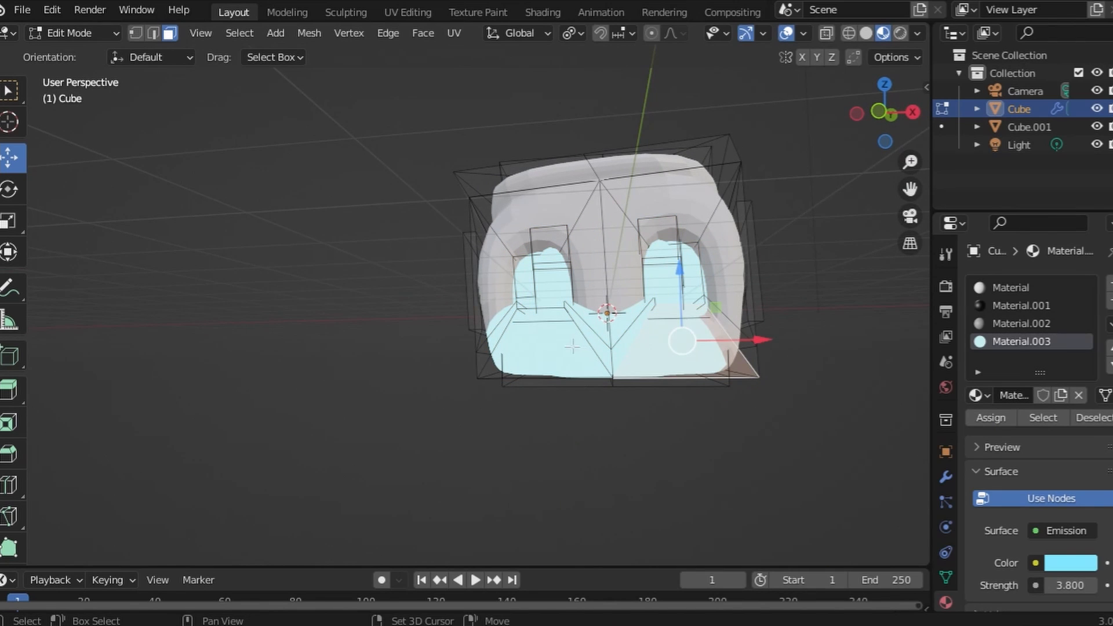
{"action": "left_click", "coordinate": [557, 336], "text": "shift"}
Try the grey Material.002 and the black Material.001 on the two faces beneath the prongs
{"action": "left_click", "coordinate": [992, 325]}
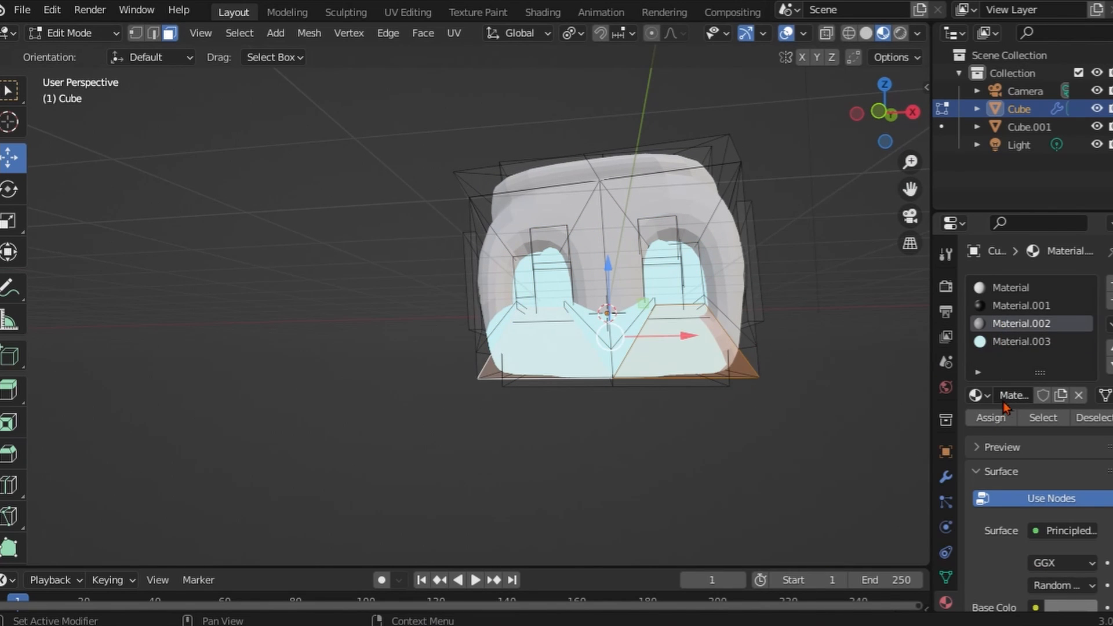
{"action": "left_click", "coordinate": [1002, 417]}
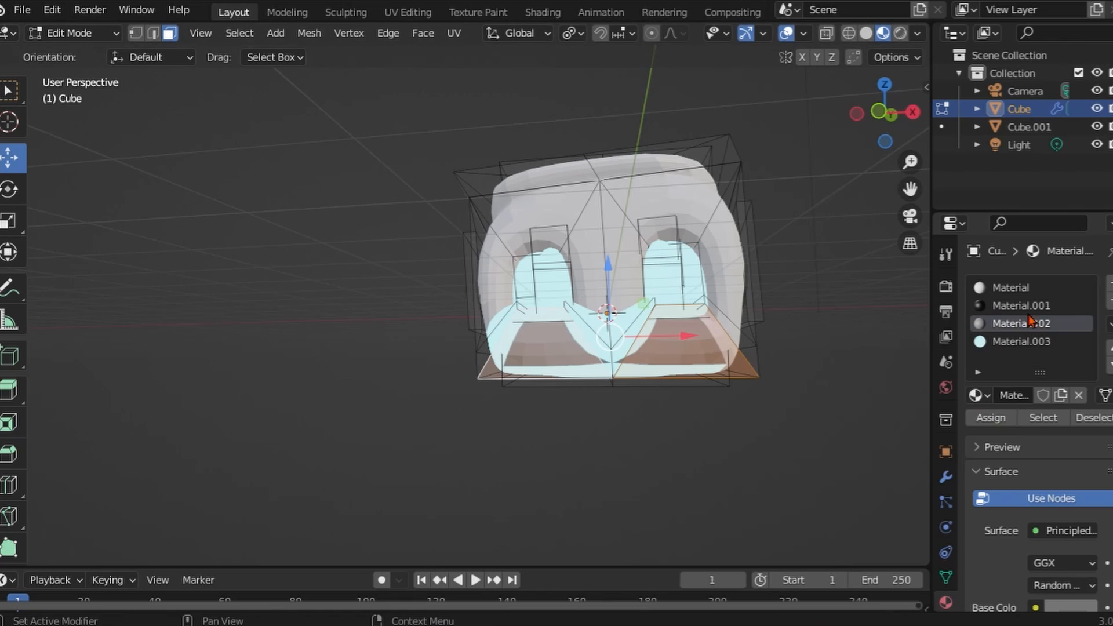
{"action": "left_click", "coordinate": [1031, 307]}
{"action": "left_click", "coordinate": [1002, 418]}
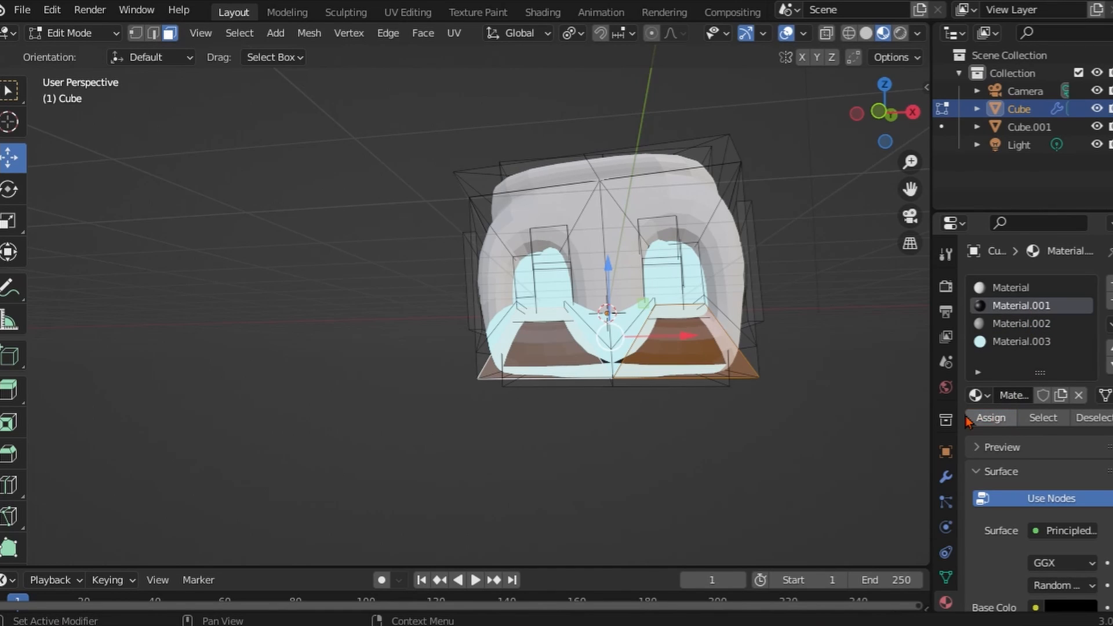
Assign the white base Material to the two faces beneath the prongs, grow the selection and assign it to the surrounding faces too
{"action": "left_click", "coordinate": [1016, 288]}
{"action": "left_click", "coordinate": [988, 417]}
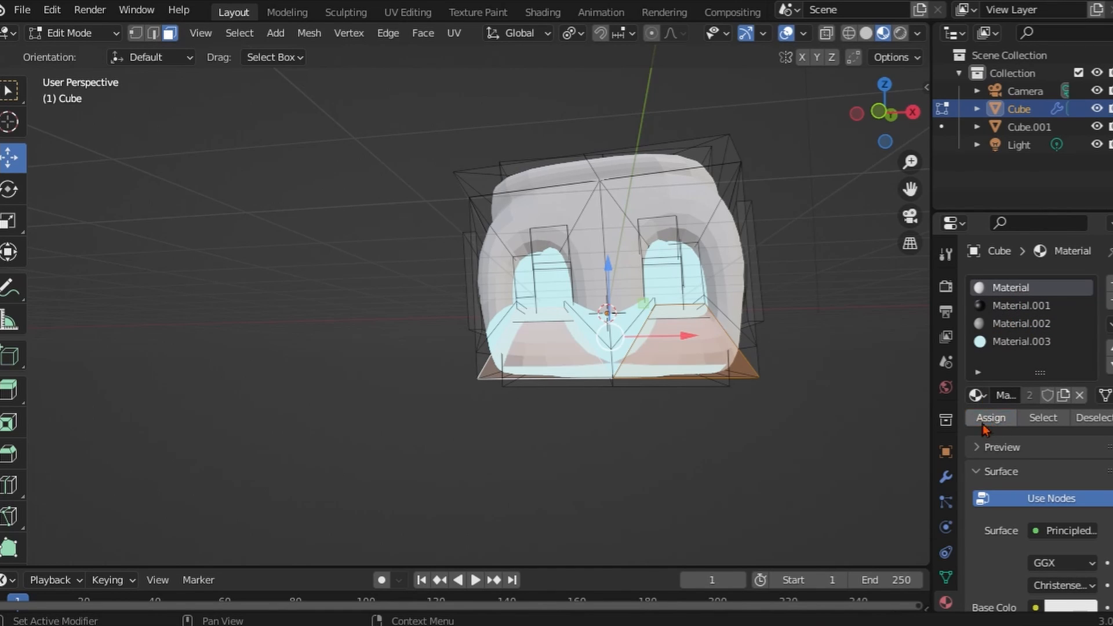
{"action": "scroll", "coordinate": [693, 351], "scroll_direction": "up", "scroll_amount": 1}
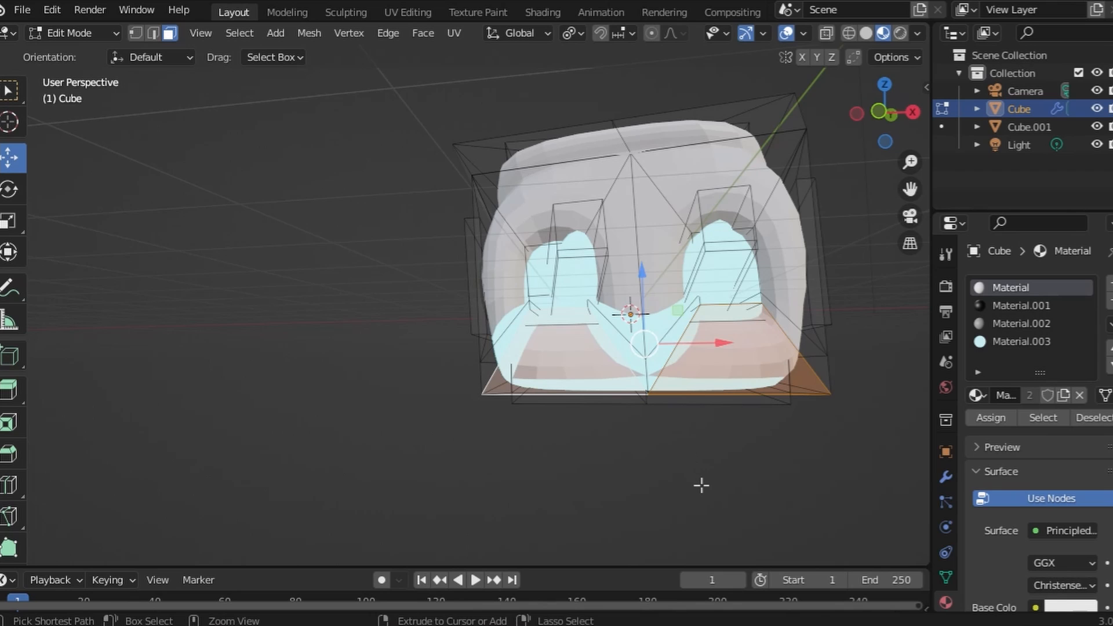
{"action": "key", "text": "ctrl+KP_Add"}
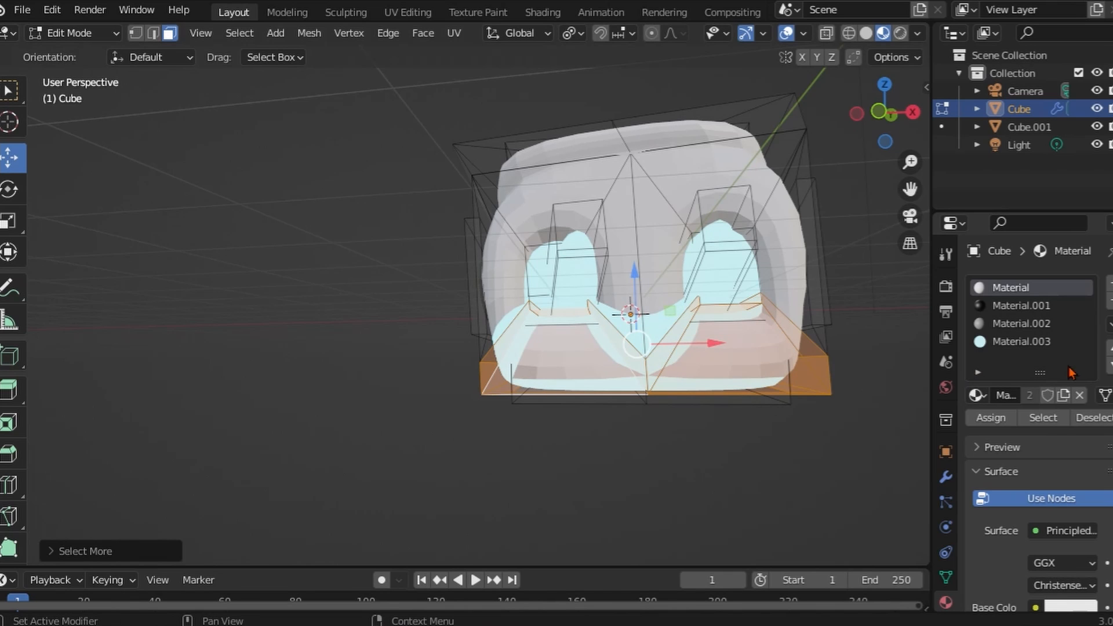
{"action": "left_click", "coordinate": [1005, 416]}
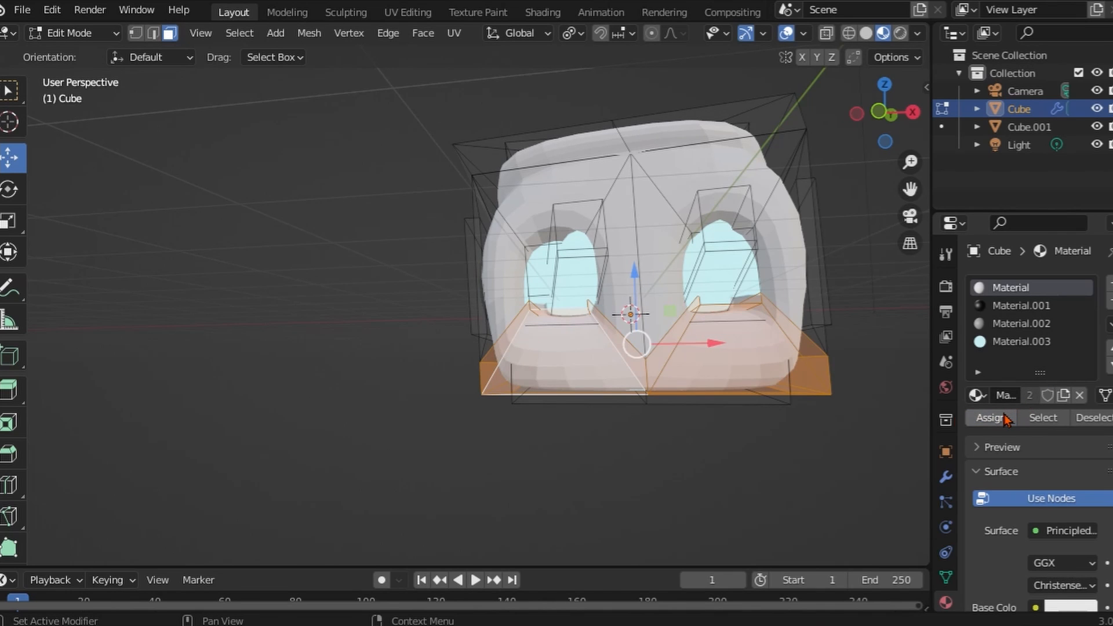
Select the top faces of the cab roof and extrude them upward by about 1.06 m
{"action": "middle_click_drag", "start_coordinate": [728, 394], "coordinate": [412, 425]}
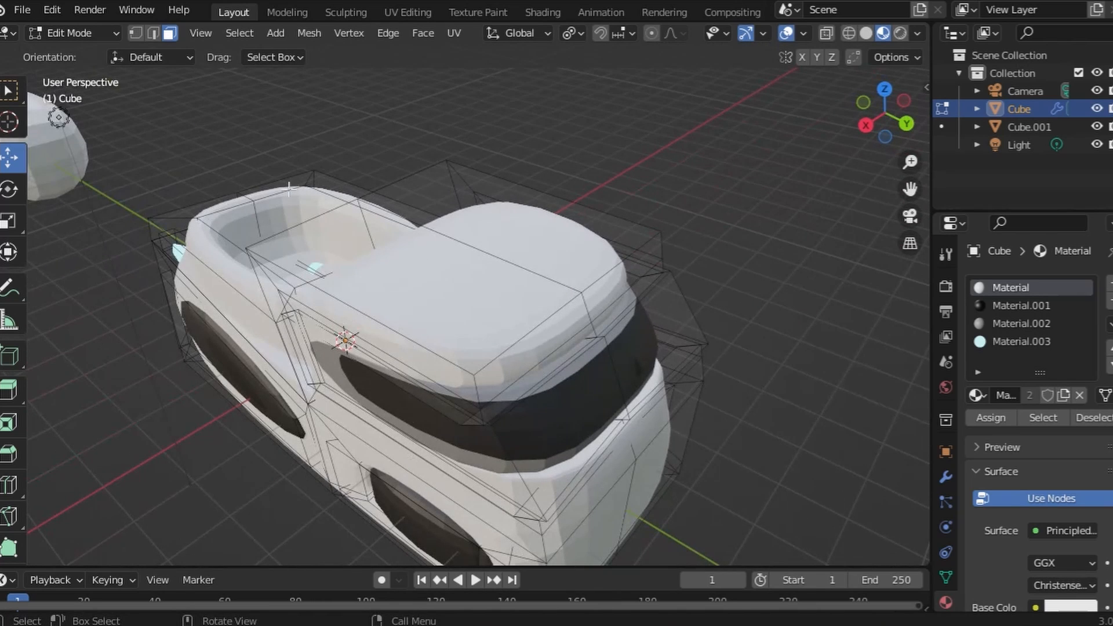
{"action": "left_click", "coordinate": [418, 311]}
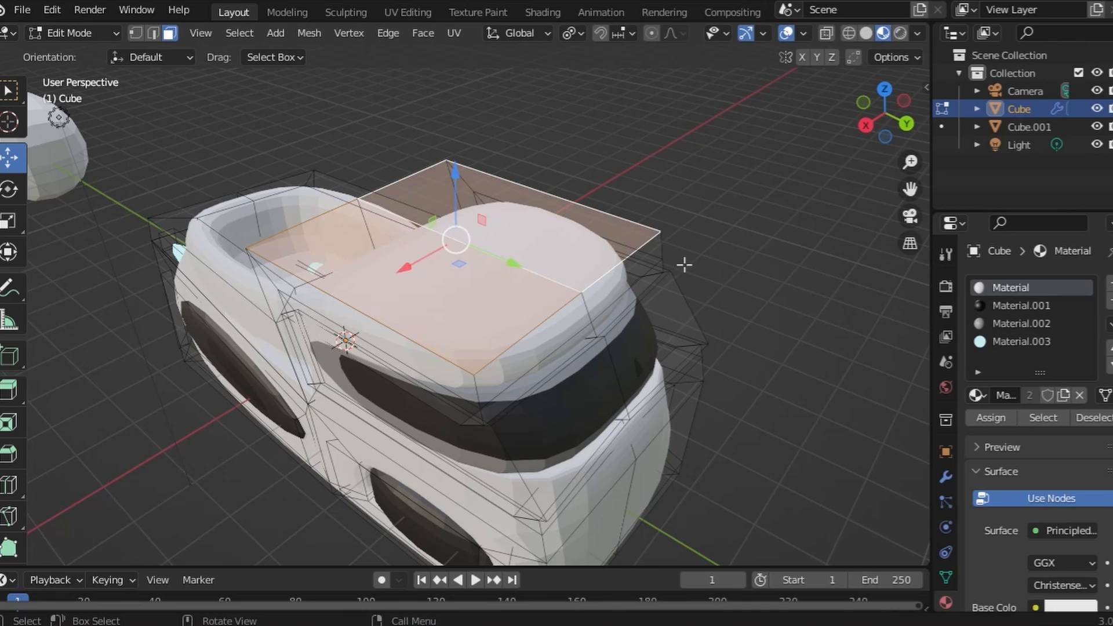
{"action": "key", "text": "e"}
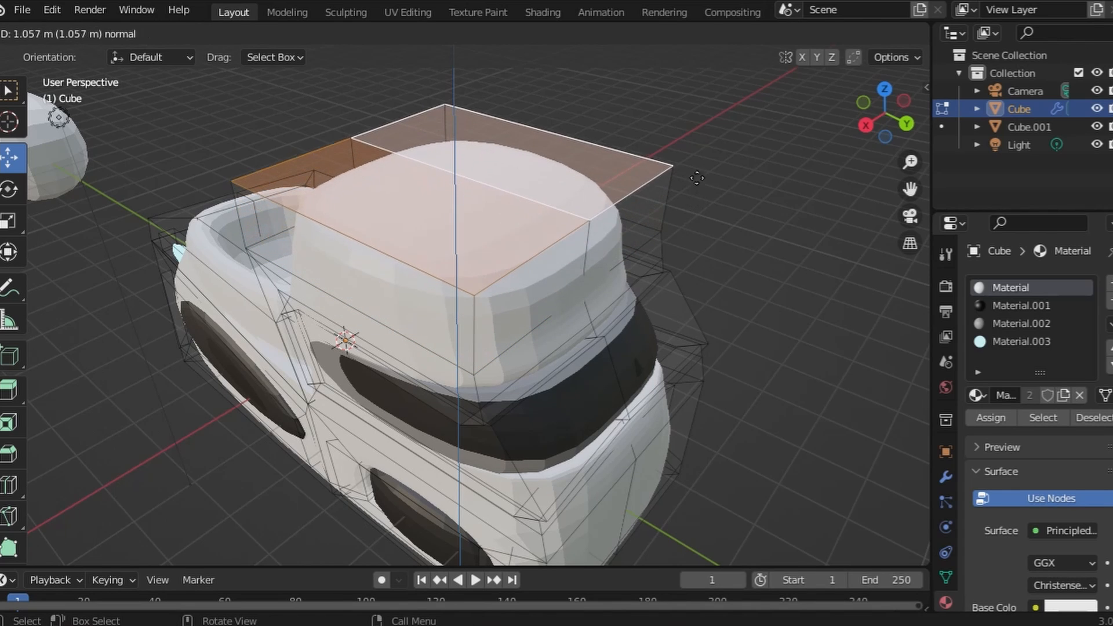
{"action": "left_click", "coordinate": [780, 336]}
Try to shrink the extruded roof faces uniformly into a dome shape, and undo the scaling
{"action": "key", "text": "s"}
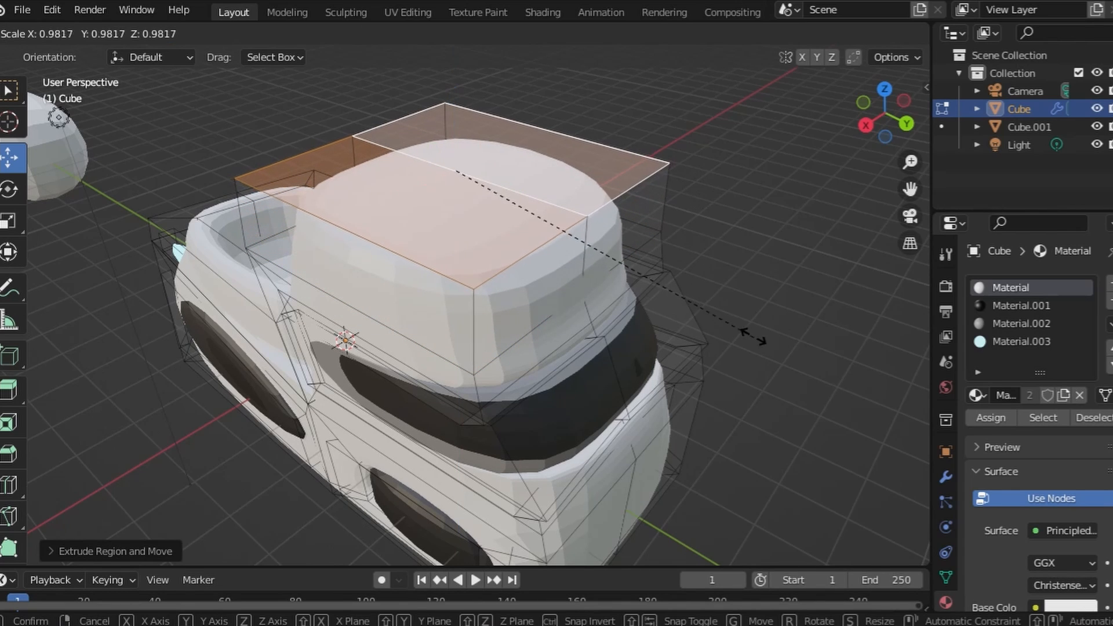
{"action": "left_click", "coordinate": [574, 287]}
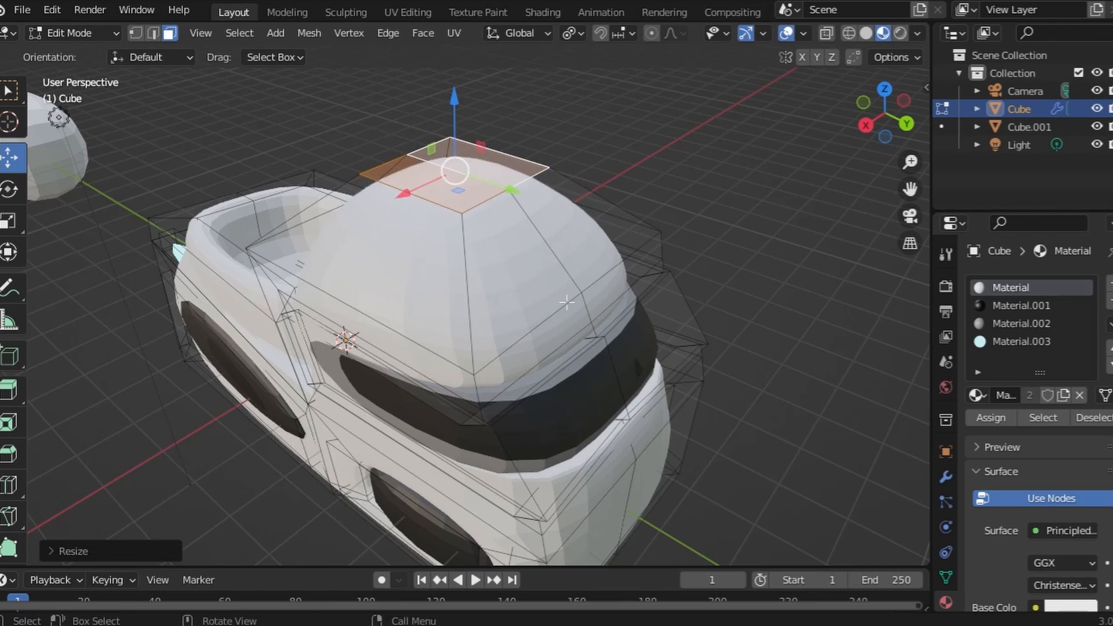
{"action": "middle_click_drag", "start_coordinate": [573, 286], "coordinate": [646, 311]}
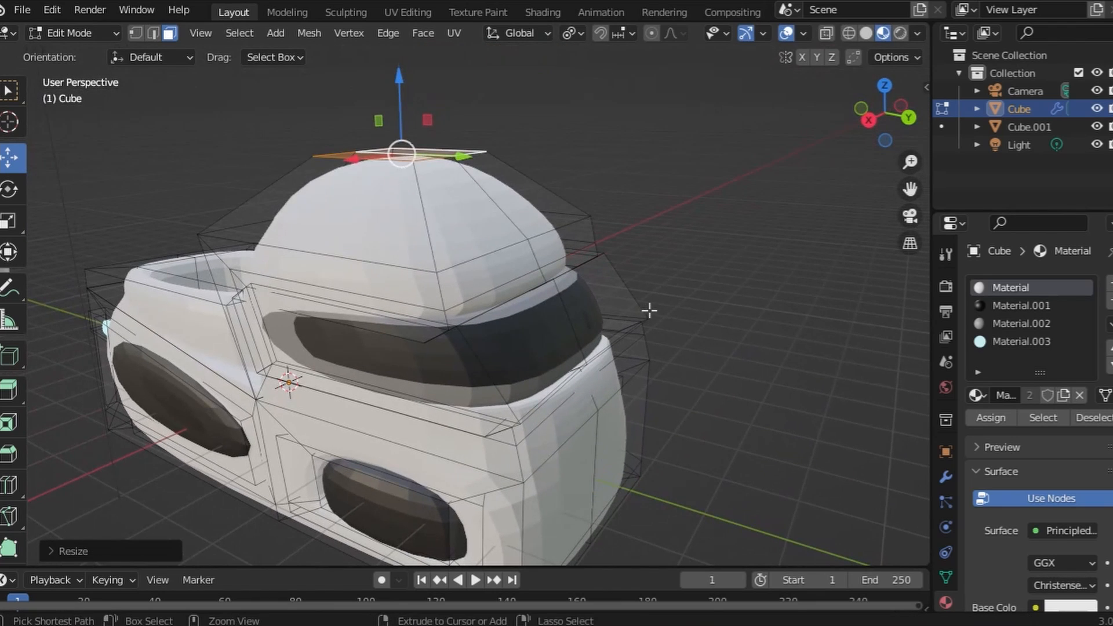
{"action": "key", "text": "ctrl+z"}
Narrow the raised roof faces along Y and to about 0.56 along X, and reposition them lower and further back
{"action": "key", "text": "s"}
{"action": "key", "text": "y"}
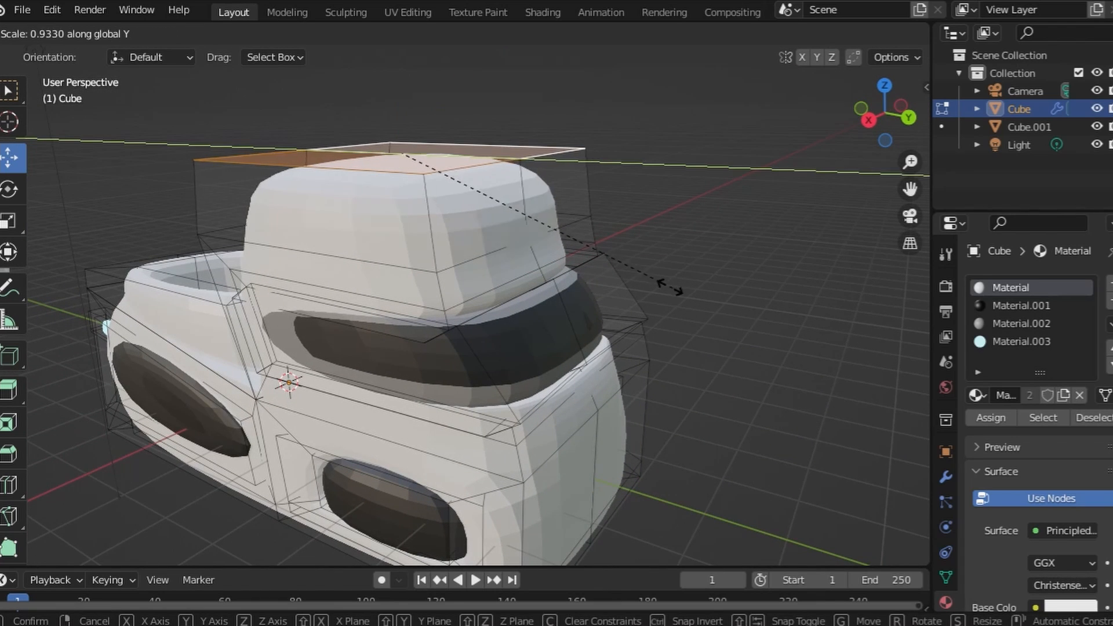
{"action": "left_click", "coordinate": [499, 252]}
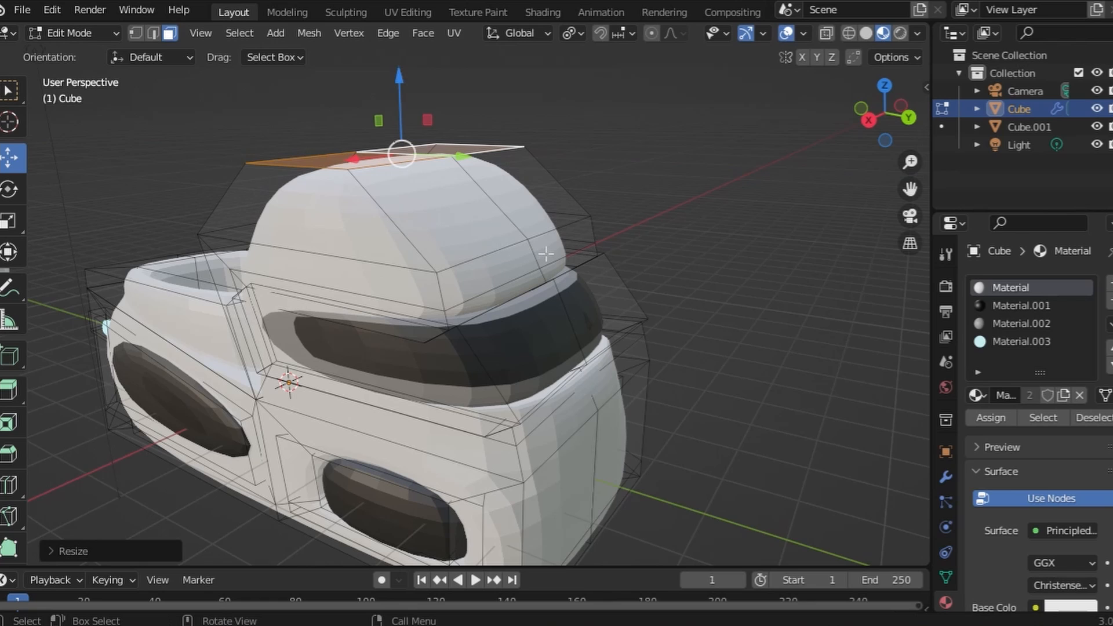
{"action": "key", "text": "s"}
{"action": "key", "text": "x"}
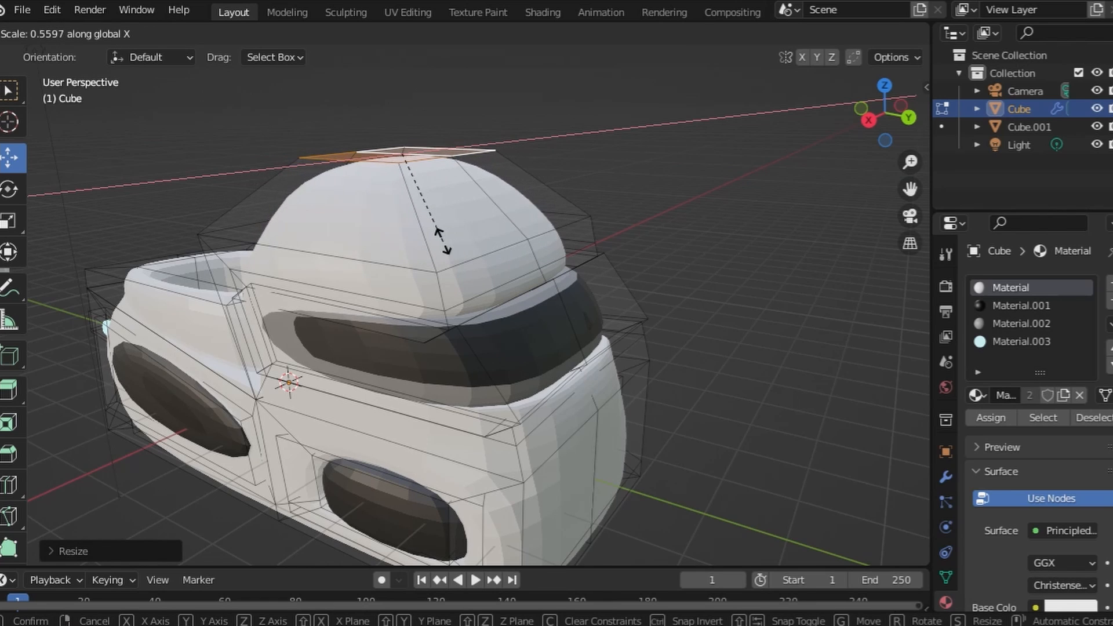
{"action": "left_click", "coordinate": [446, 239]}
{"action": "left_click_drag", "start_coordinate": [395, 79], "coordinate": [392, 110]}
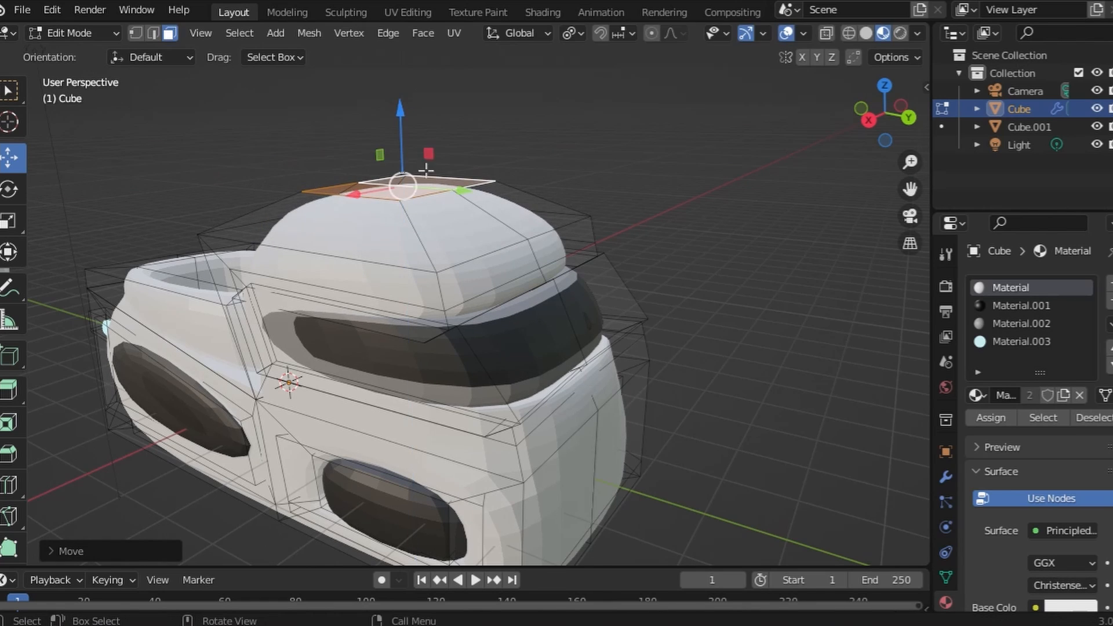
{"action": "left_click_drag", "start_coordinate": [441, 187], "coordinate": [412, 182]}
Select the two lower front faces of the vehicle, extrude them outward by about 0.12 m and nudge them slightly upward
{"action": "middle_click_drag", "start_coordinate": [490, 215], "coordinate": [455, 256]}
{"action": "left_click", "coordinate": [311, 280]}
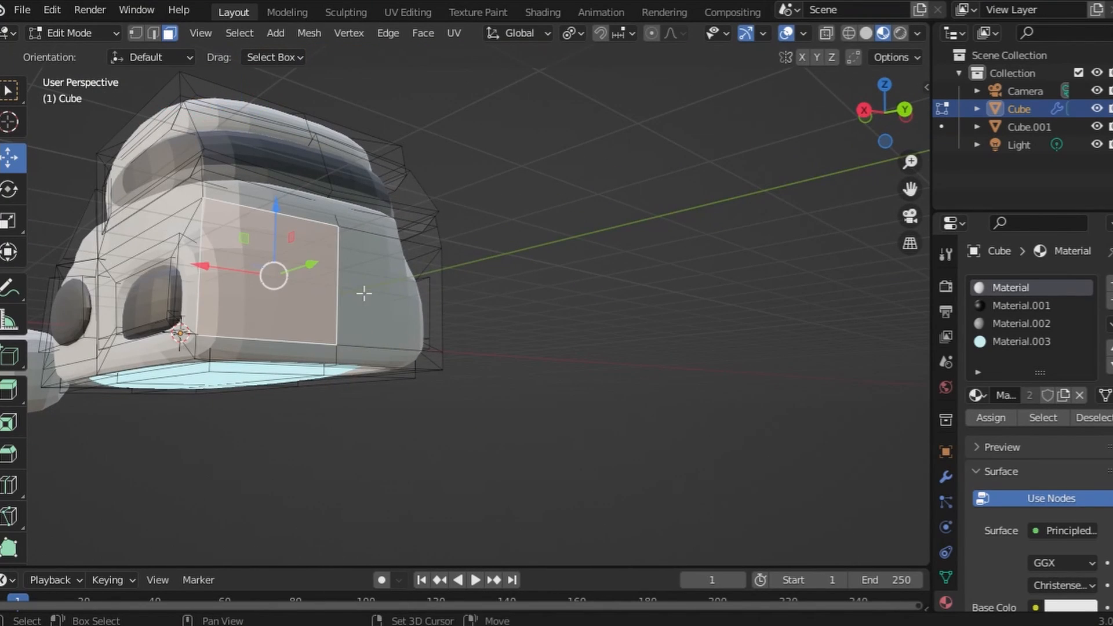
{"action": "left_click", "coordinate": [363, 293], "text": "shift"}
{"action": "middle_click_drag", "start_coordinate": [362, 294], "coordinate": [436, 308]}
{"action": "scroll", "coordinate": [571, 322], "scroll_direction": "up", "scroll_amount": 3}
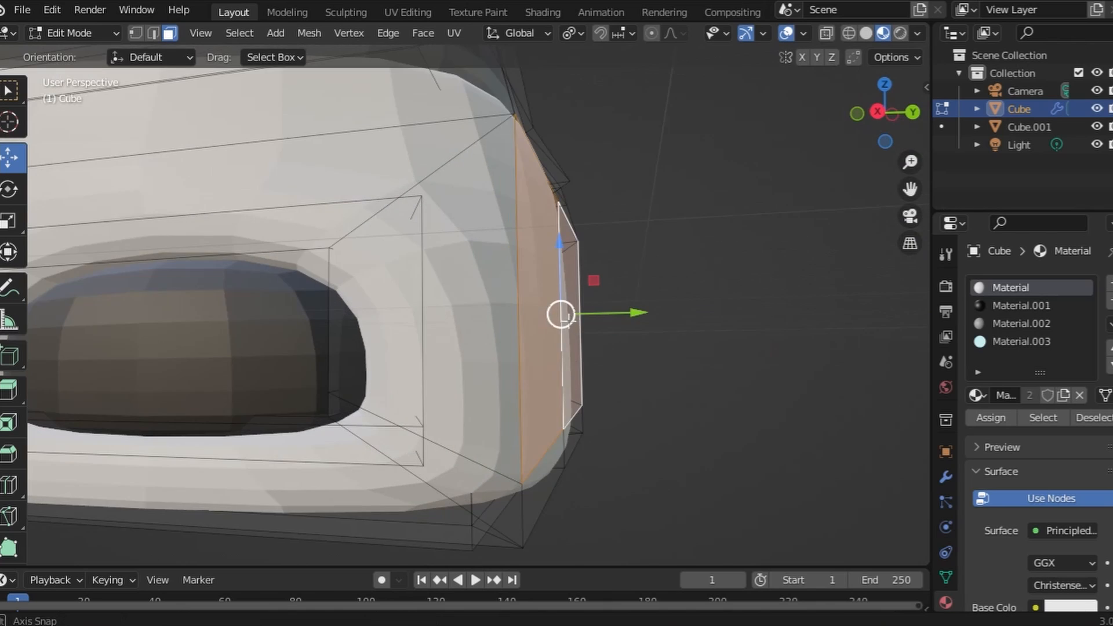
{"action": "middle_click_drag", "start_coordinate": [571, 321], "coordinate": [525, 329]}
{"action": "key", "text": "e"}
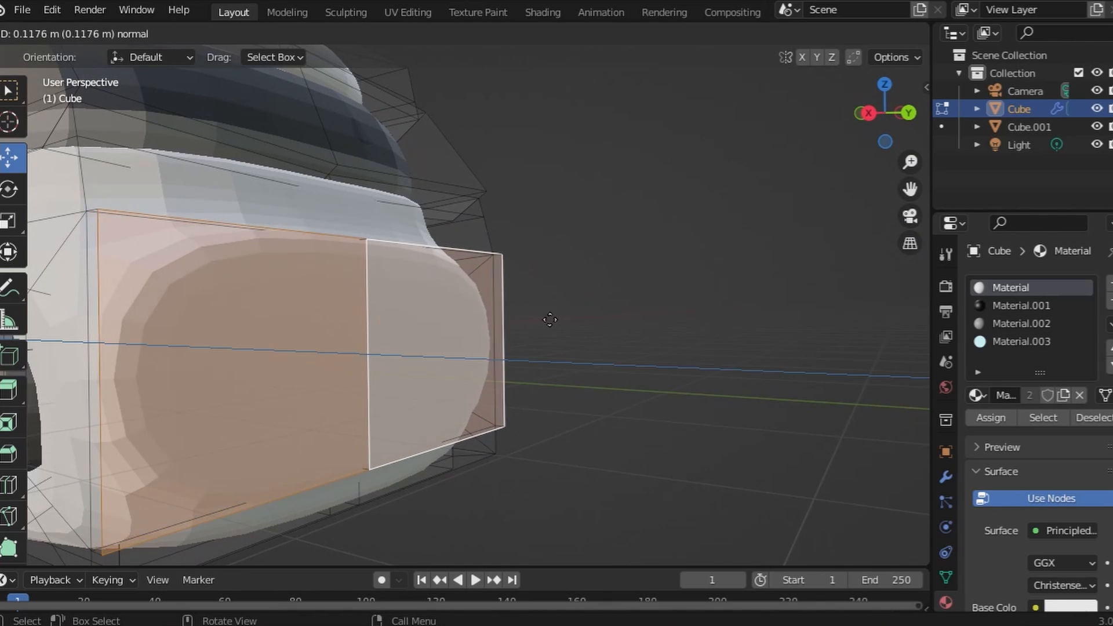
{"action": "left_click", "coordinate": [562, 318]}
{"action": "scroll", "coordinate": [418, 298], "scroll_direction": "down", "scroll_amount": 4}
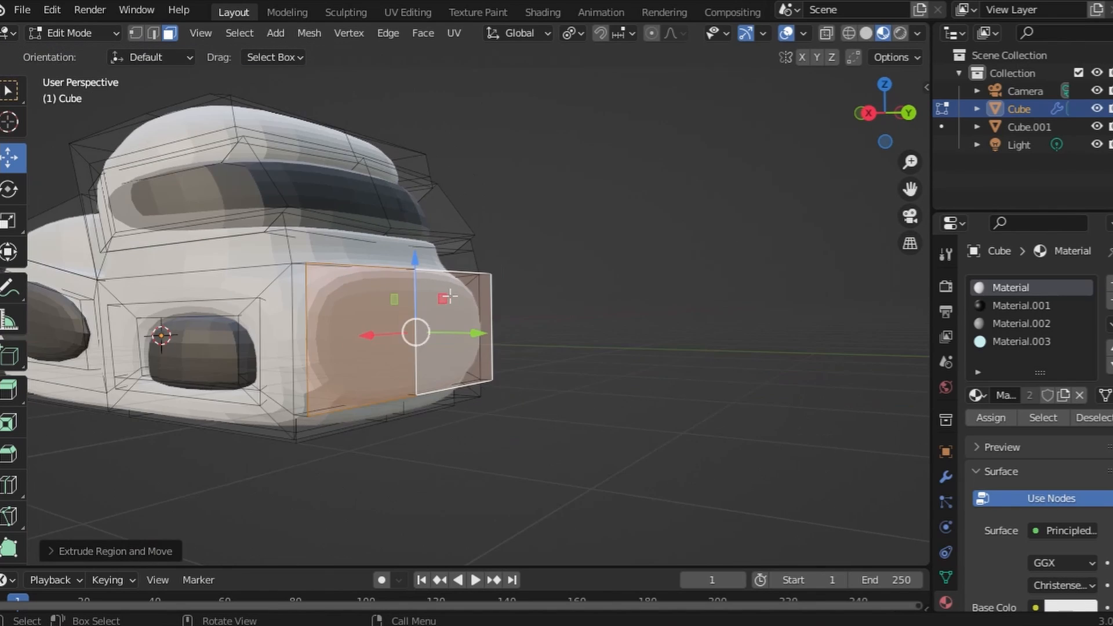
{"action": "middle_click_drag", "start_coordinate": [449, 298], "coordinate": [525, 299]}
{"action": "left_click_drag", "start_coordinate": [531, 289], "coordinate": [531, 283]}
Extrude the front faces inward by about 1 m and back outward by about 1.2 m to form a bulging nose in a recess
{"action": "key", "text": "e"}
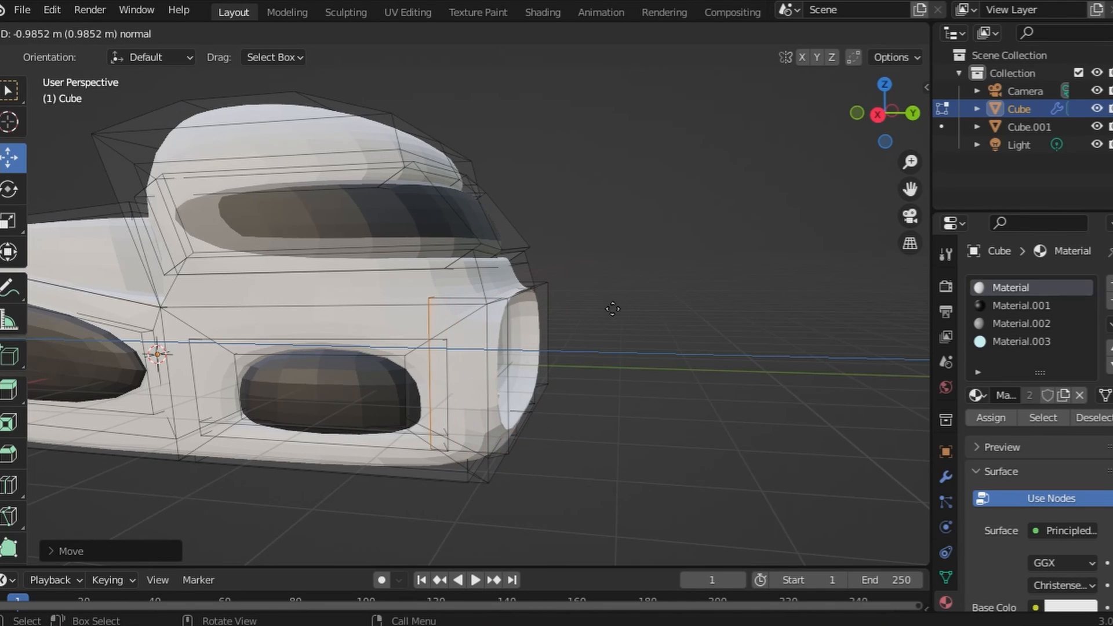
{"action": "right_click", "coordinate": [603, 310]}
{"action": "key", "text": "e"}
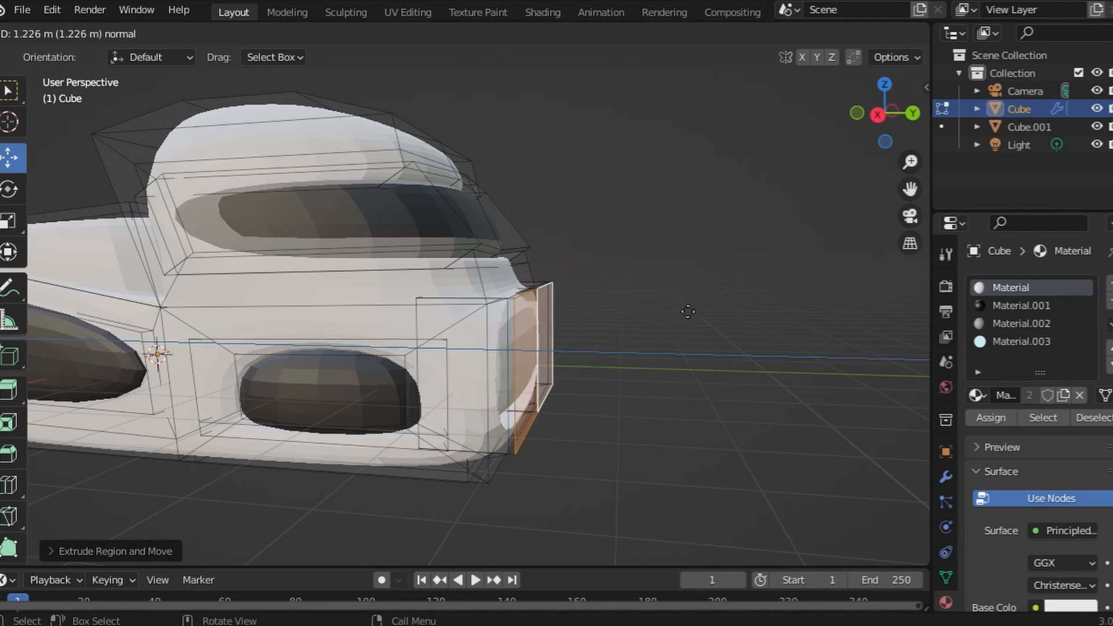
{"action": "left_click", "coordinate": [713, 307]}
Grow the selection around the nose faces and assign the black Material.001 to them
{"action": "middle_click_drag", "start_coordinate": [707, 311], "coordinate": [650, 380]}
{"action": "key", "text": "ctrl+KP_Add"}
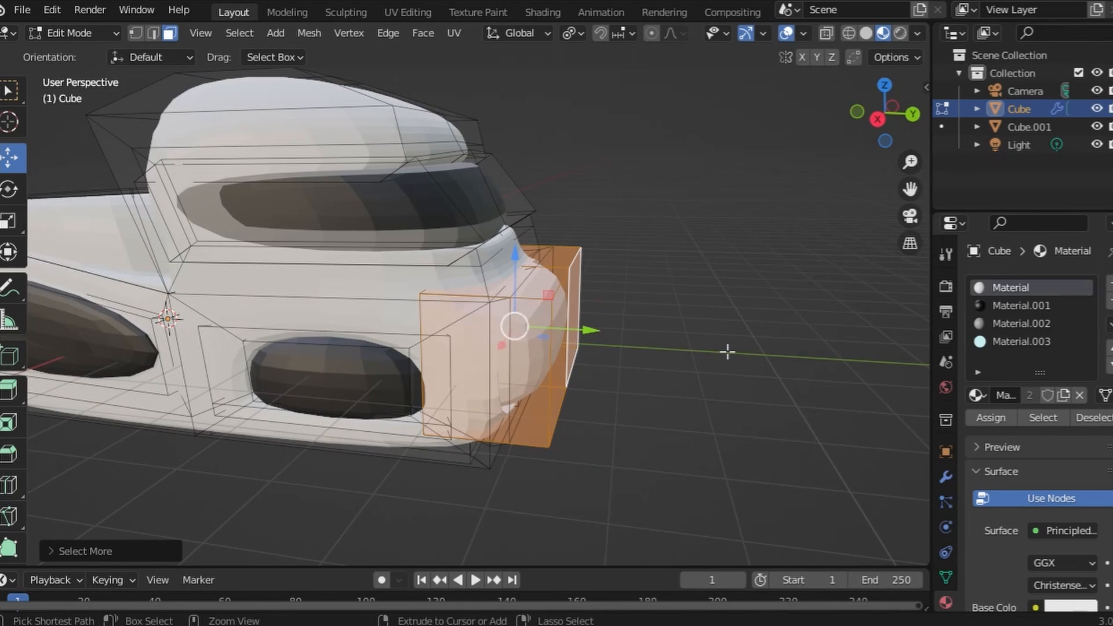
{"action": "left_click", "coordinate": [1008, 305]}
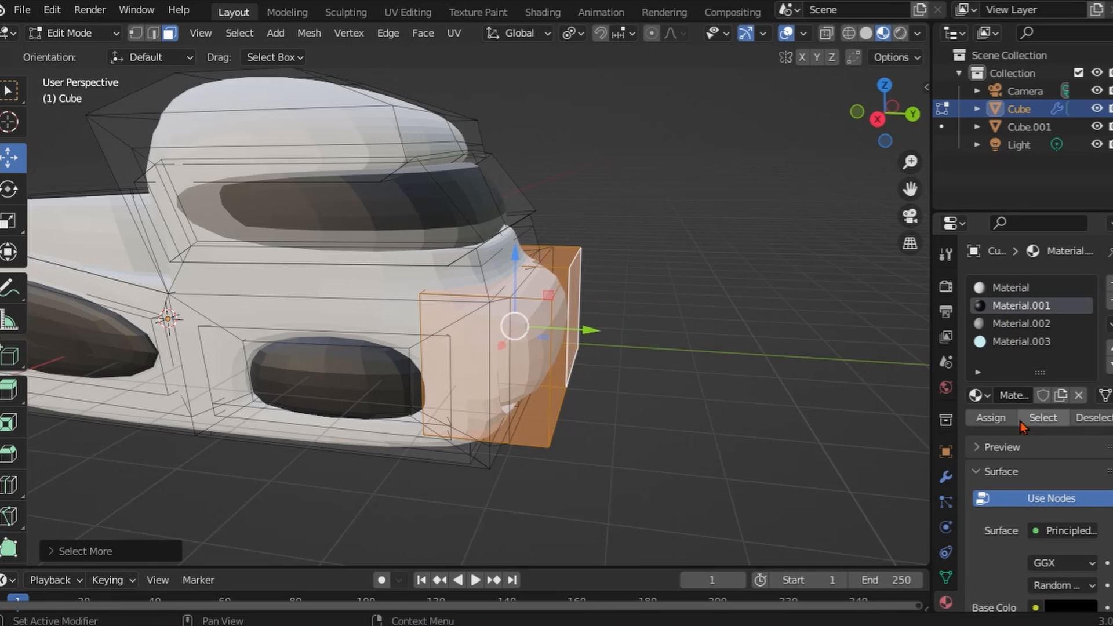
{"action": "left_click", "coordinate": [999, 418]}
{"action": "middle_click_drag", "start_coordinate": [811, 432], "coordinate": [657, 388]}
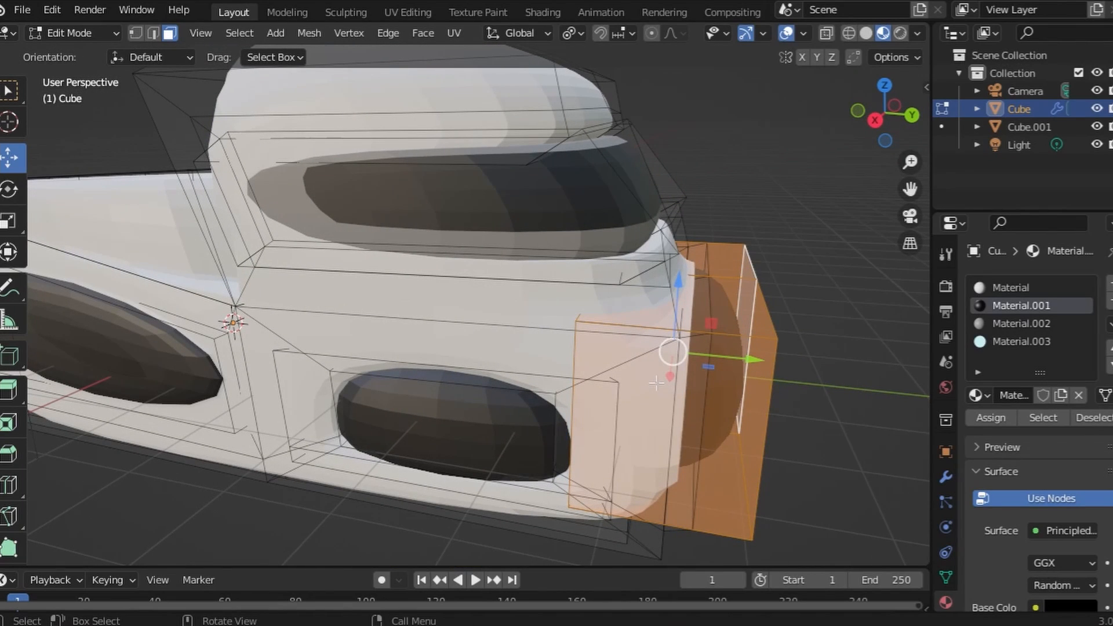
Select the floor faces inside the rear bed, grow the selection and assign the black Material.001 to the bed interior
{"action": "scroll", "coordinate": [808, 368], "scroll_direction": "down", "scroll_amount": 5}
{"action": "middle_click_drag", "start_coordinate": [812, 367], "coordinate": [892, 442]}
{"action": "middle_click_drag", "start_coordinate": [522, 346], "coordinate": [546, 410]}
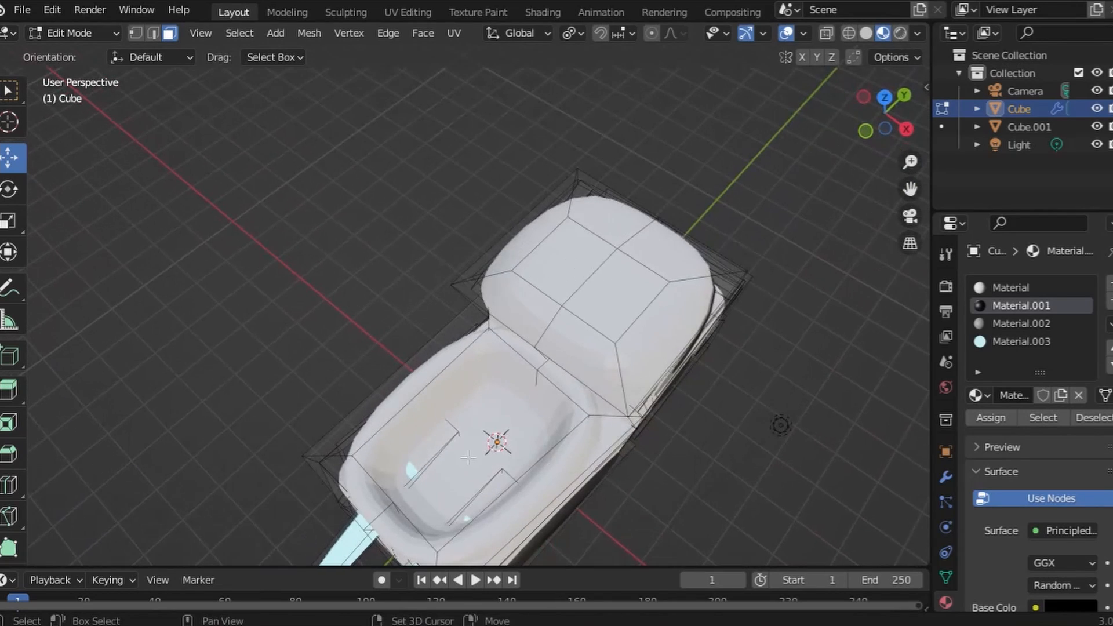
{"action": "left_click", "coordinate": [469, 457], "text": "shift"}
{"action": "left_click", "coordinate": [499, 454]}
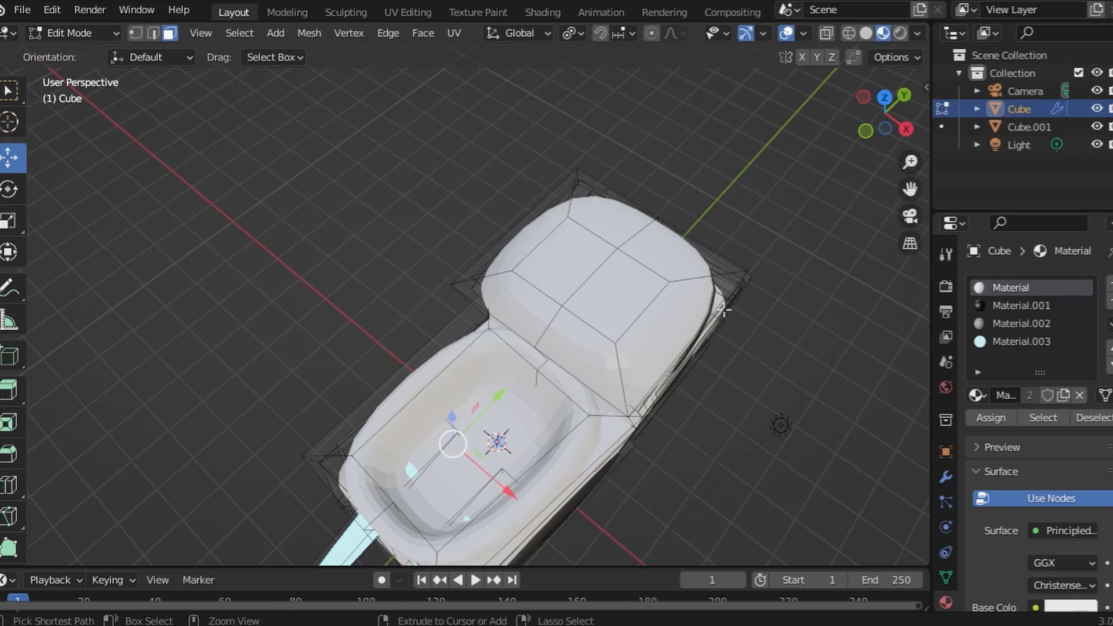
{"action": "key", "text": "ctrl+KP_Add"}
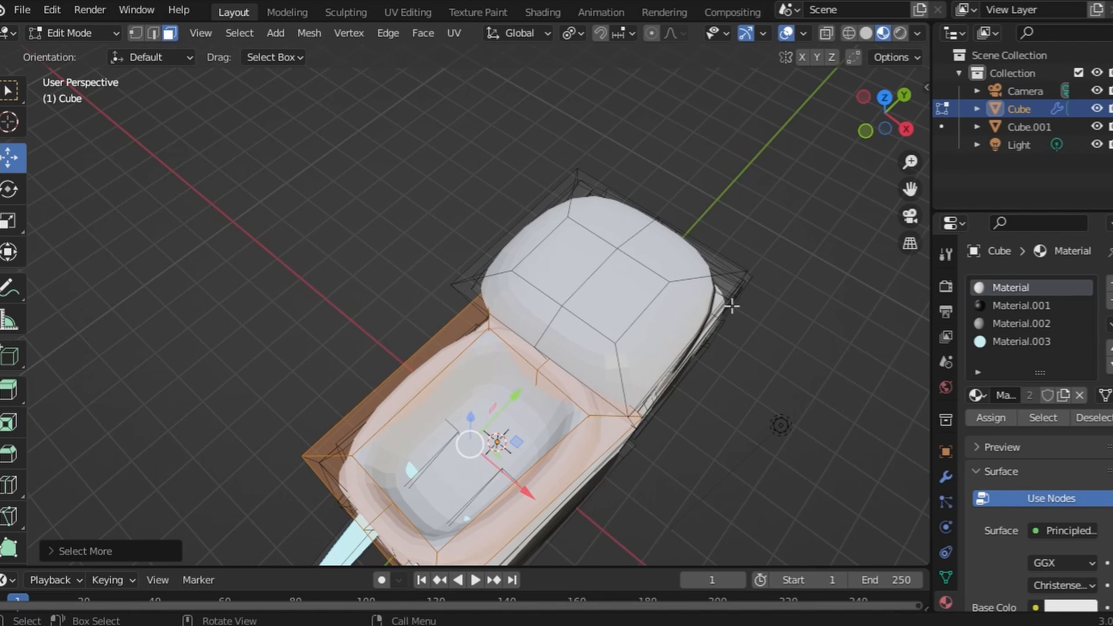
{"action": "left_click", "coordinate": [1029, 311]}
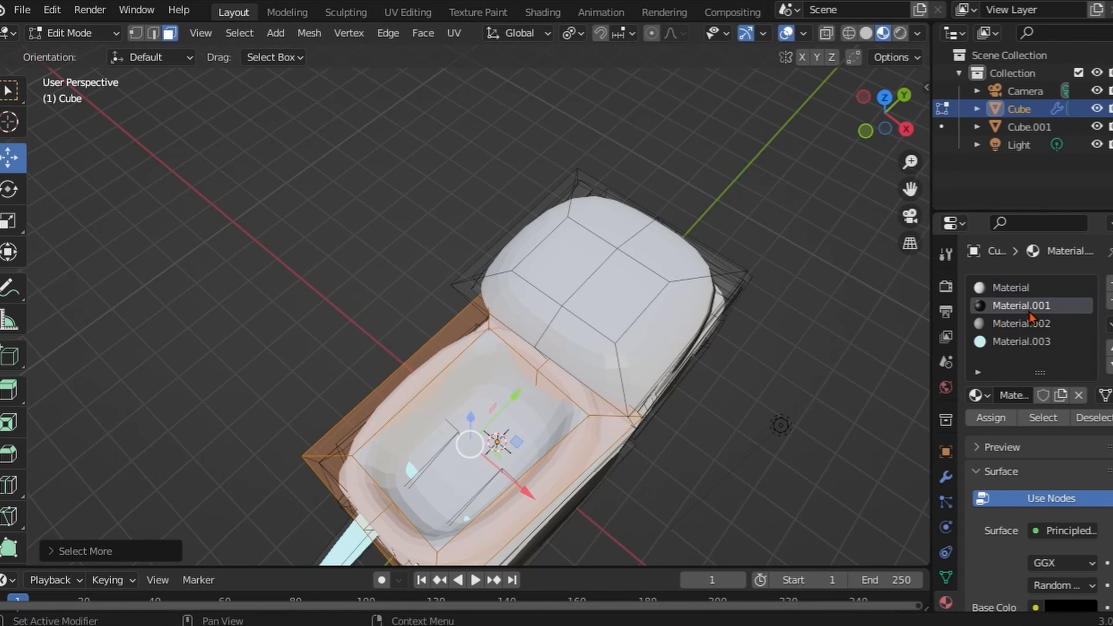
{"action": "left_click", "coordinate": [993, 418]}
{"action": "middle_click_drag", "start_coordinate": [740, 487], "coordinate": [631, 400]}
{"action": "scroll", "coordinate": [653, 357], "scroll_direction": "up", "scroll_amount": 3}
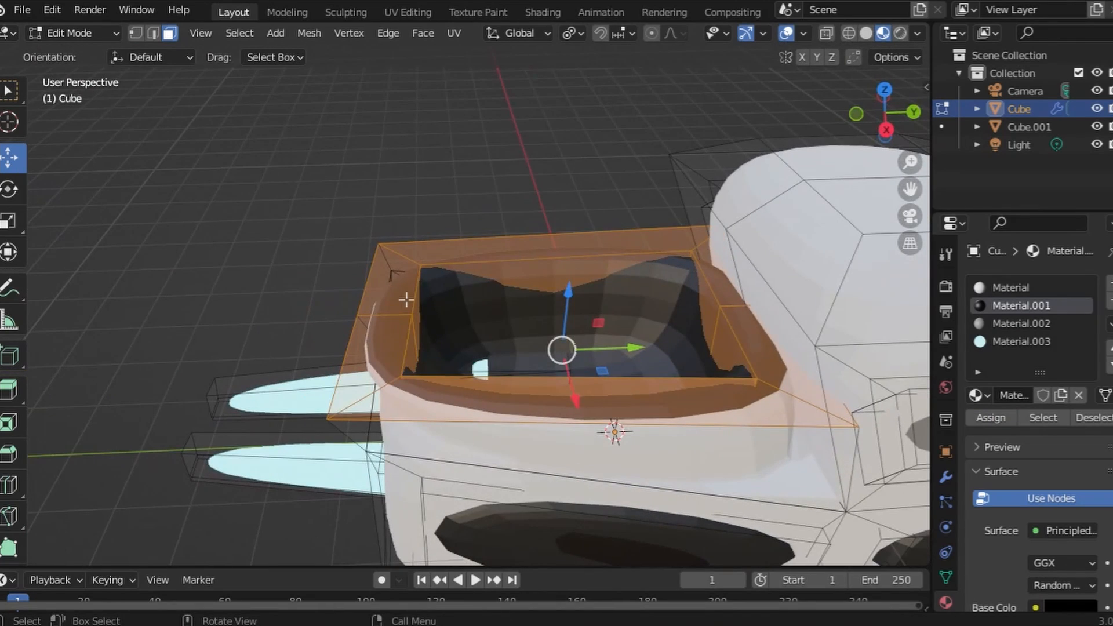
{"action": "left_click", "coordinate": [513, 147]}
Leave mesh editing of the vehicle and return to Object Mode
{"action": "middle_click_drag", "start_coordinate": [591, 214], "coordinate": [396, 143]}
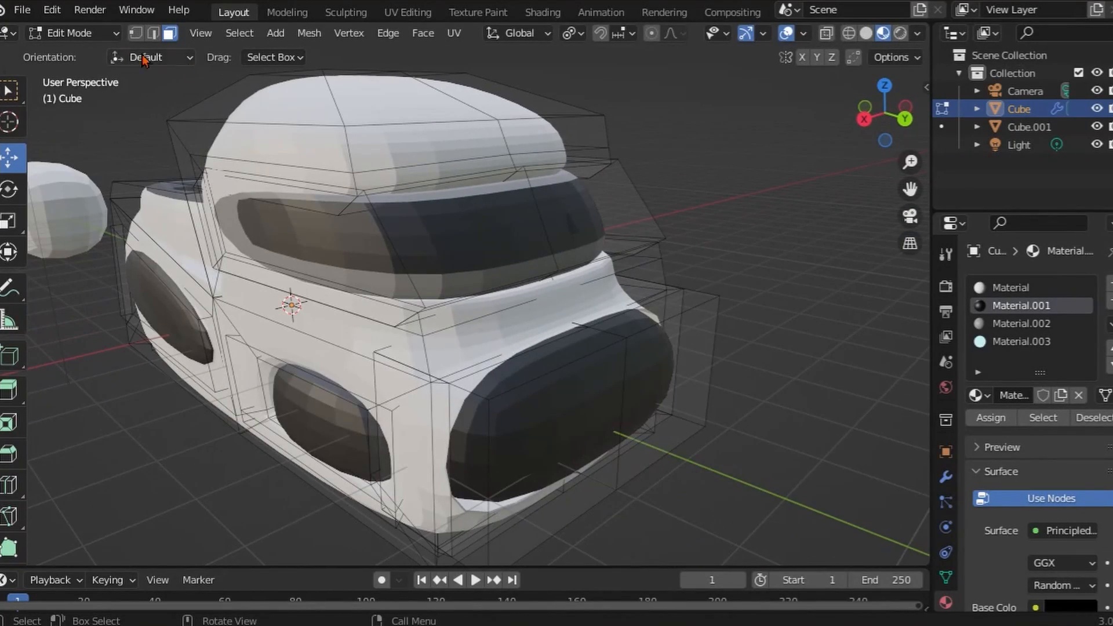
{"action": "left_click", "coordinate": [96, 33]}
{"action": "left_click", "coordinate": [58, 50]}
{"action": "middle_click_drag", "start_coordinate": [172, 203], "coordinate": [376, 281]}
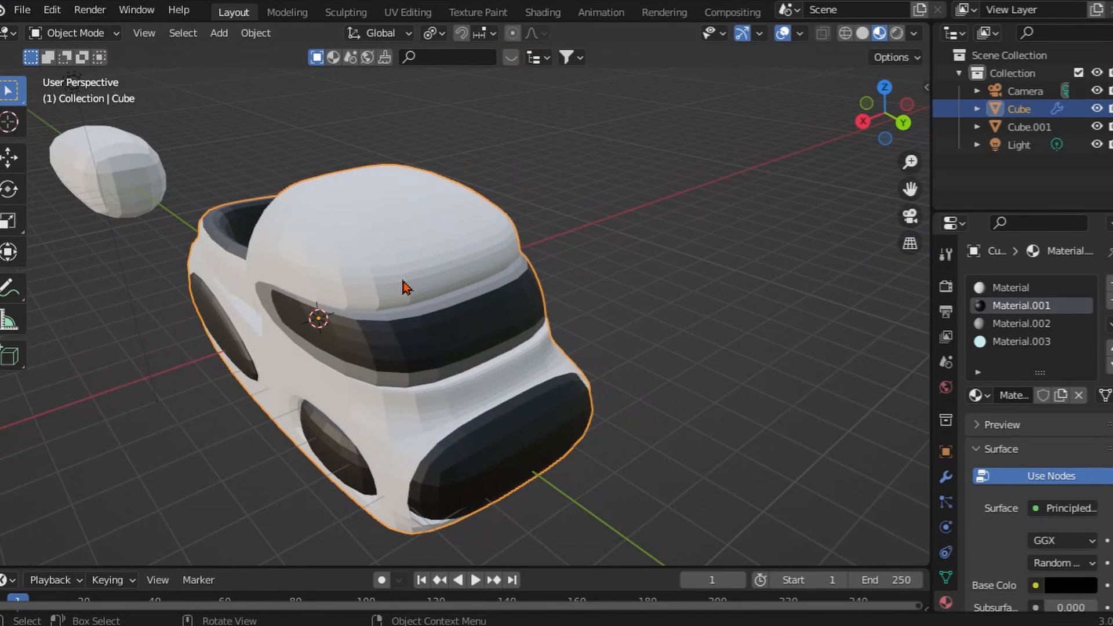
{"action": "key", "text": "s"}
{"action": "key", "text": "y"}
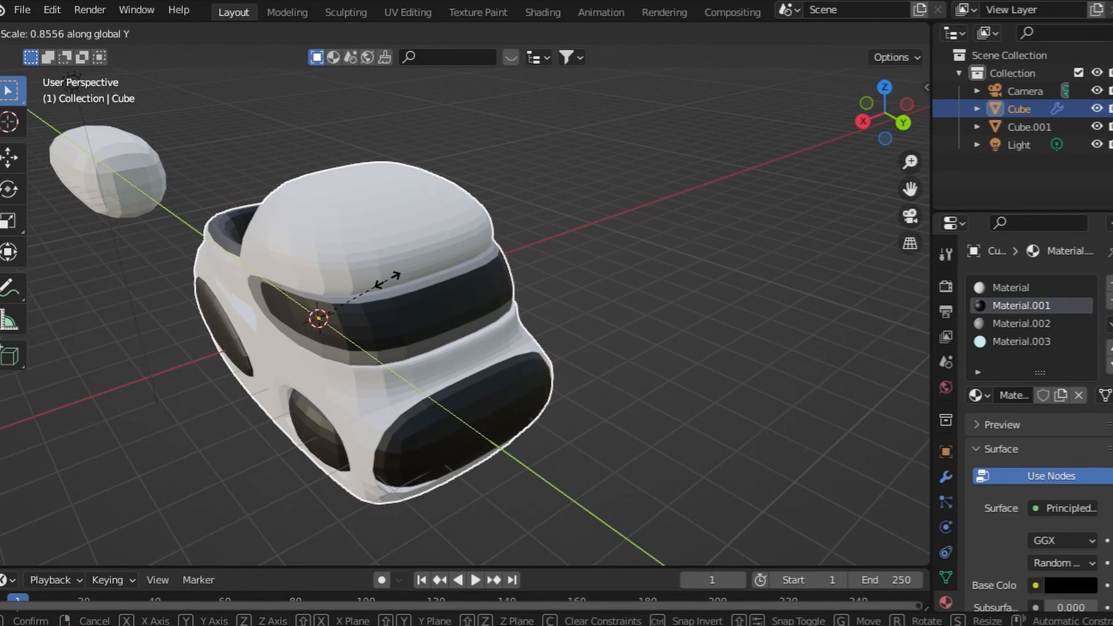
{"action": "key", "text": "Escape"}
Scale the whole vehicle to about 0.87 along the X axis
{"action": "key", "text": "s"}
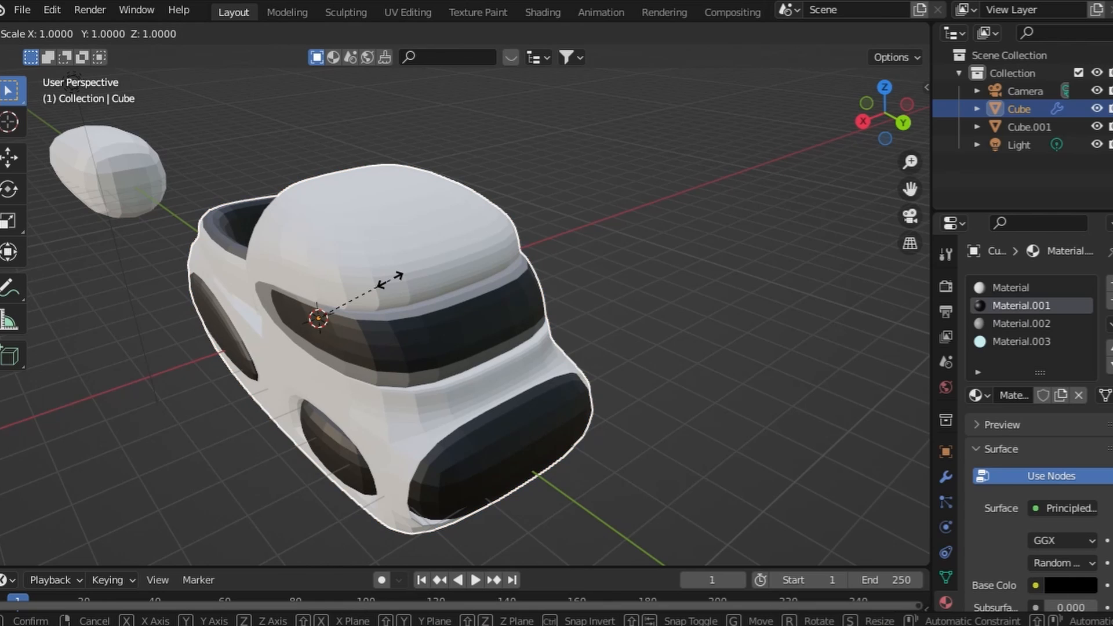
{"action": "key", "text": "x"}
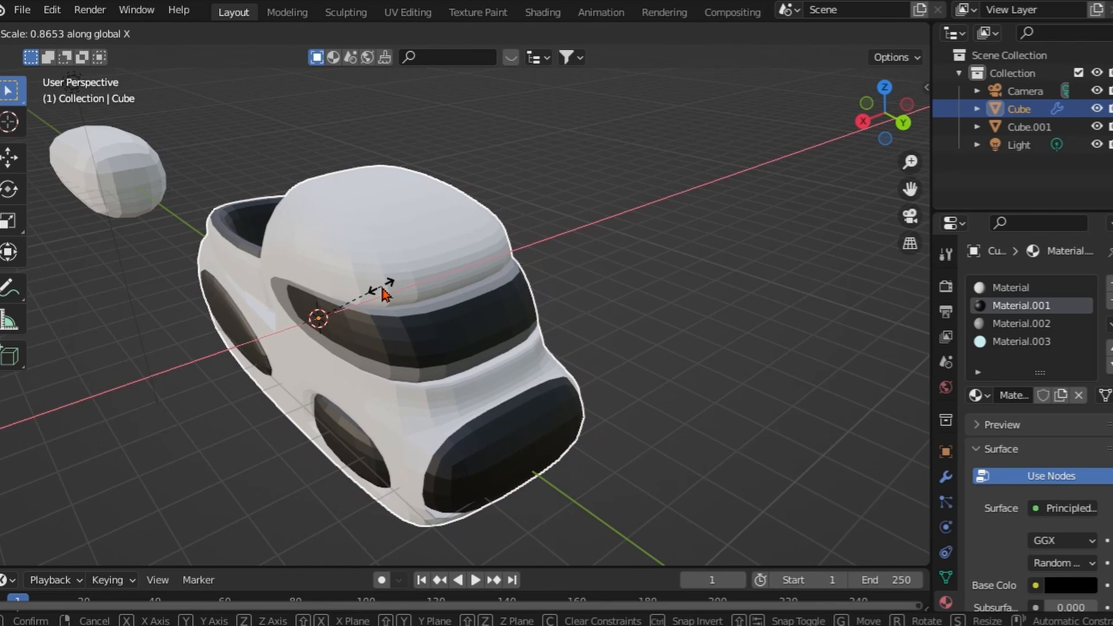
{"action": "left_click", "coordinate": [382, 291]}
Enable Bloom in the Eevee render settings so the light-blue emissive parts glow
{"action": "scroll", "coordinate": [389, 298], "scroll_direction": "down", "scroll_amount": 2}
{"action": "middle_click_drag", "start_coordinate": [389, 302], "coordinate": [747, 209]}
{"action": "left_click", "coordinate": [946, 287]}
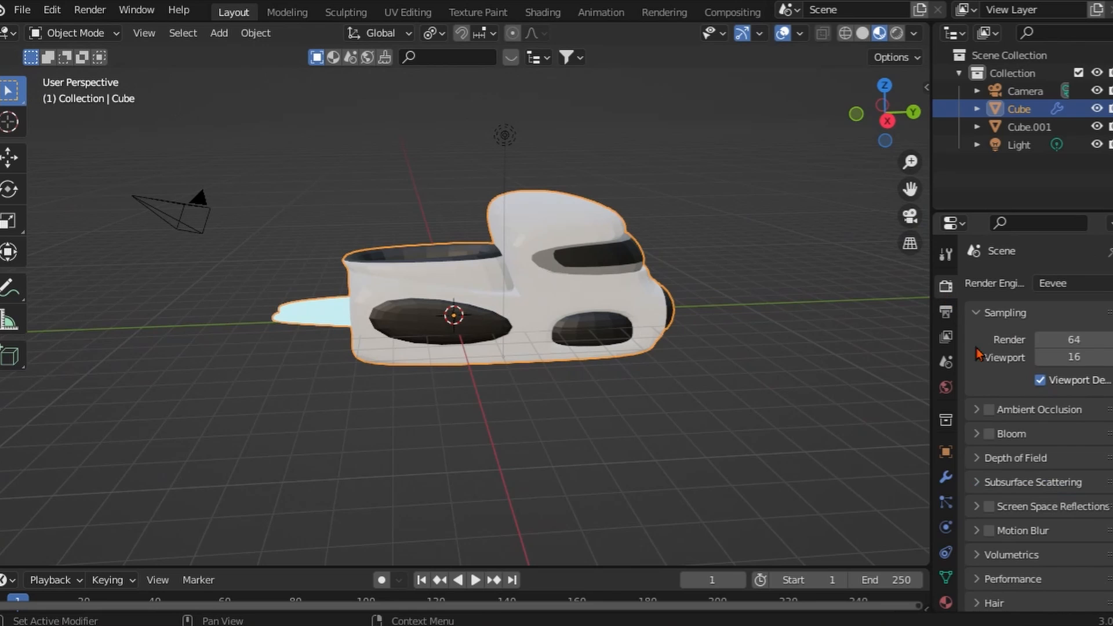
{"action": "left_click", "coordinate": [996, 435]}
{"action": "middle_click_drag", "start_coordinate": [712, 365], "coordinate": [320, 328]}
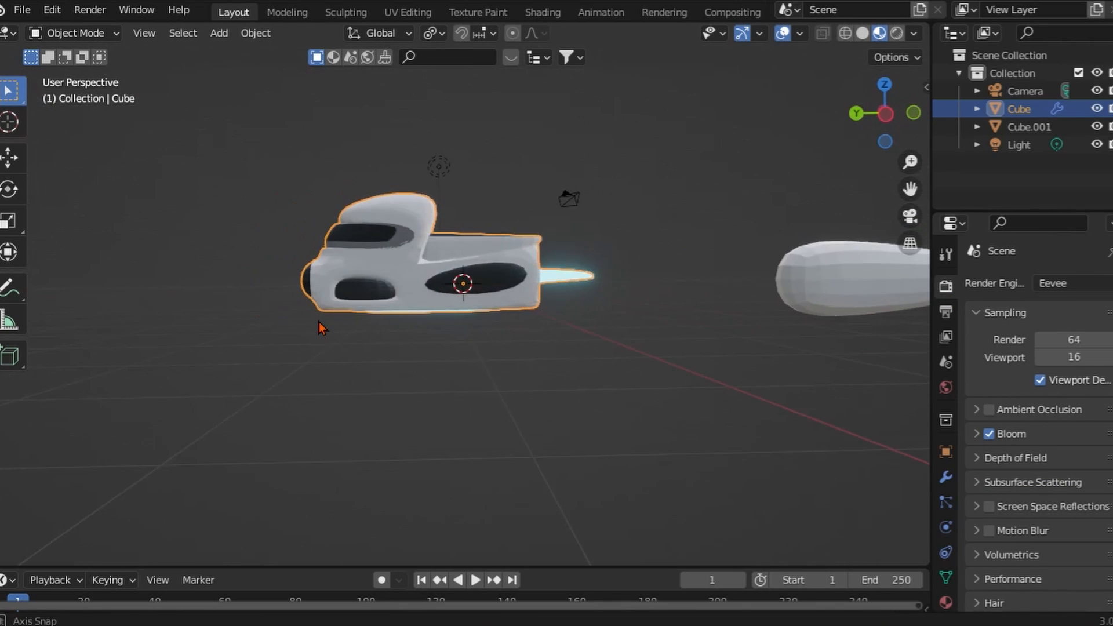
Select the separate rounded body Cube.001, frame it and open it in Edit Mode
{"action": "middle_click_drag", "start_coordinate": [526, 250], "coordinate": [243, 273], "text": "shift"}
{"action": "left_click", "coordinate": [608, 300]}
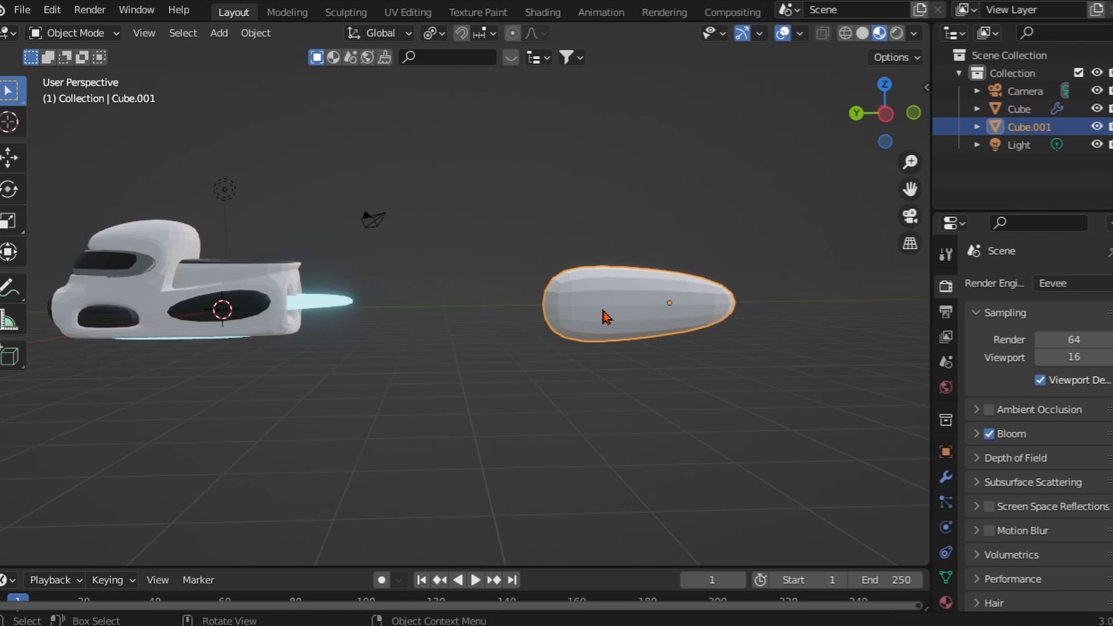
{"action": "key", "text": "KP_Decimal"}
{"action": "scroll", "coordinate": [319, 243], "scroll_direction": "up", "scroll_amount": 2}
{"action": "left_click", "coordinate": [104, 33]}
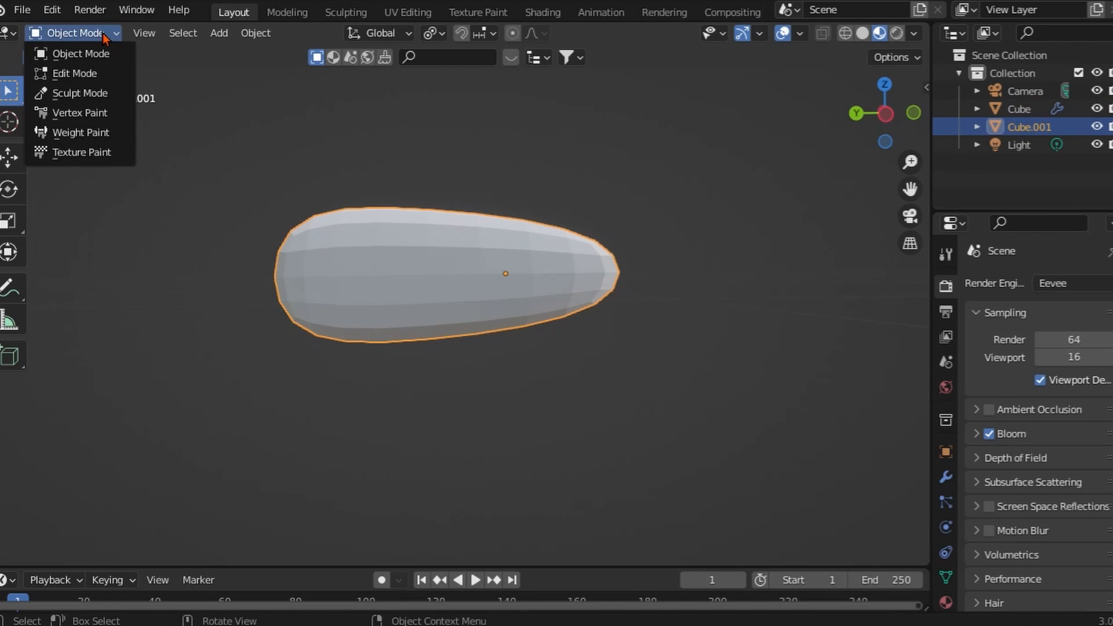
{"action": "left_click", "coordinate": [119, 76]}
Enlarge the selected front section of Cube.001 uniformly and shift it along the Y axis
{"action": "scroll", "coordinate": [249, 173], "scroll_direction": "up", "scroll_amount": 2}
{"action": "middle_click_drag", "start_coordinate": [195, 212], "coordinate": [300, 232]}
{"action": "key", "text": "s"}
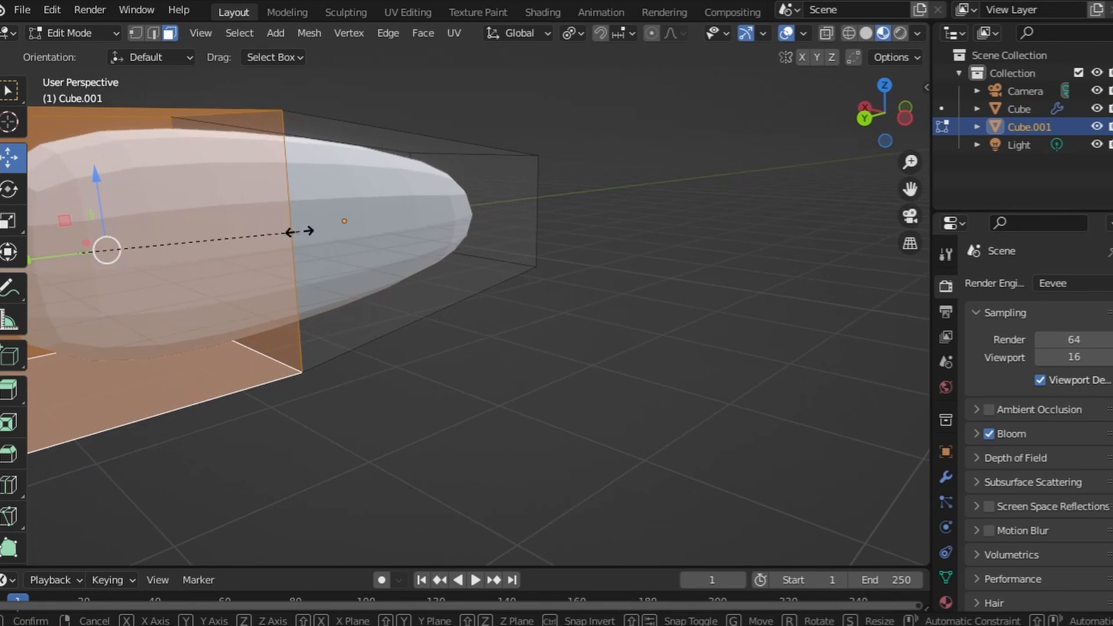
{"action": "left_click", "coordinate": [389, 219]}
{"action": "scroll", "coordinate": [377, 218], "scroll_direction": "down", "scroll_amount": 3}
{"action": "left_click_drag", "start_coordinate": [182, 279], "coordinate": [95, 278]}
Select the end face of Cube.001 facing the vehicle and extrude it inward to hollow out the body
{"action": "middle_click_drag", "start_coordinate": [95, 278], "coordinate": [106, 281]}
{"action": "scroll", "coordinate": [97, 294], "scroll_direction": "down", "scroll_amount": 3}
{"action": "middle_click_drag", "start_coordinate": [213, 273], "coordinate": [292, 241], "text": "shift"}
{"action": "left_click", "coordinate": [332, 235]}
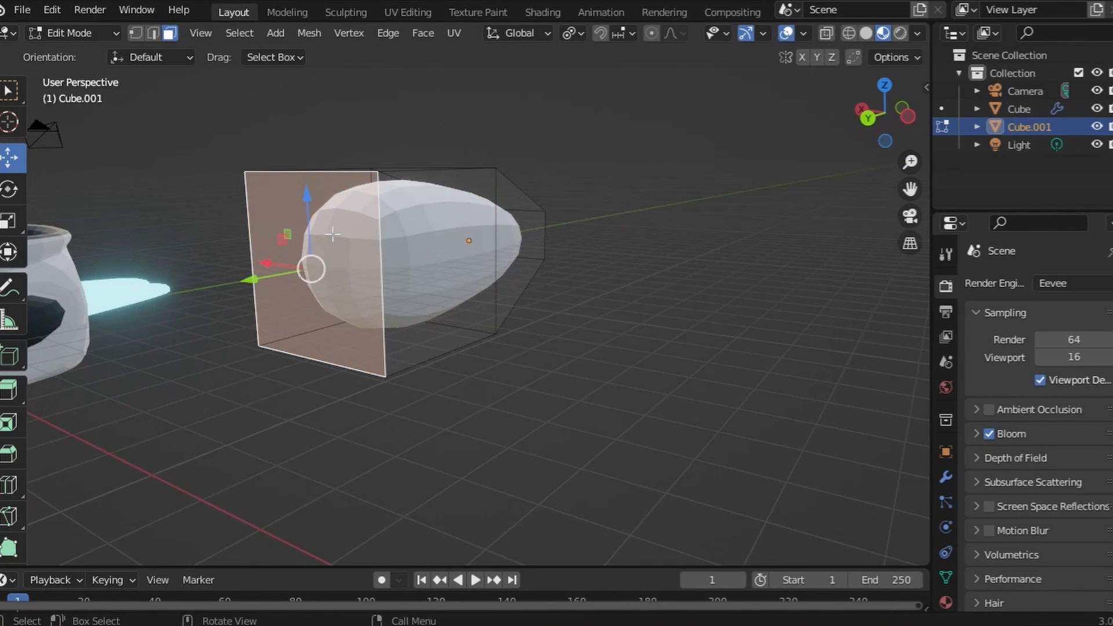
{"action": "key", "text": "e"}
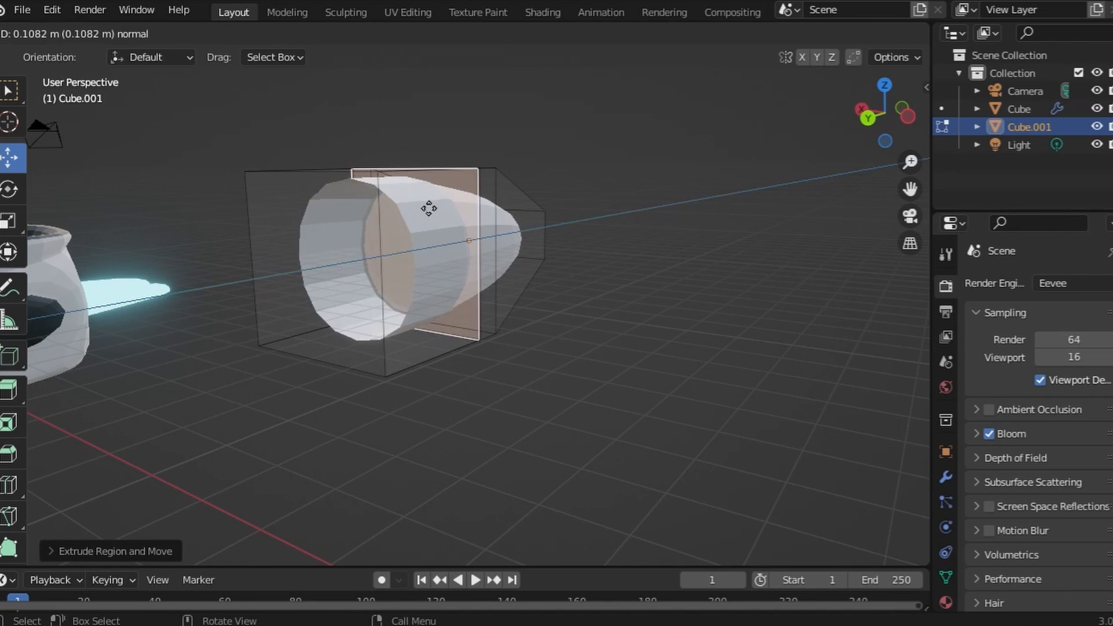
Try extruding the recessed face of Cube.001 back outward and enlarging it to about 1.24, and undo both changes
{"action": "left_click", "coordinate": [306, 224]}
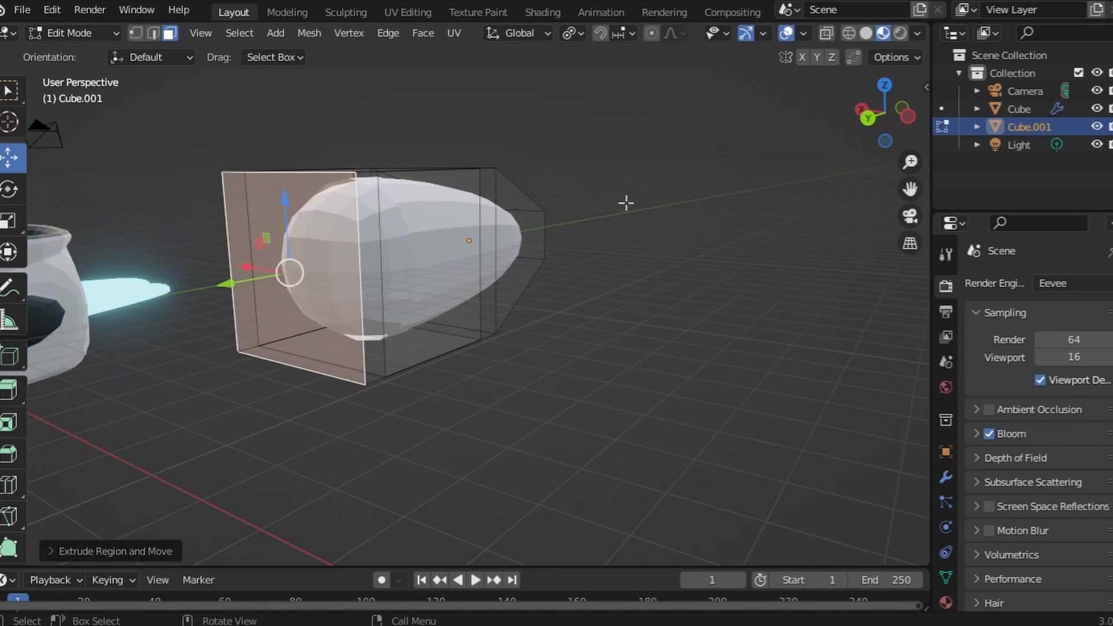
{"action": "key", "text": "s"}
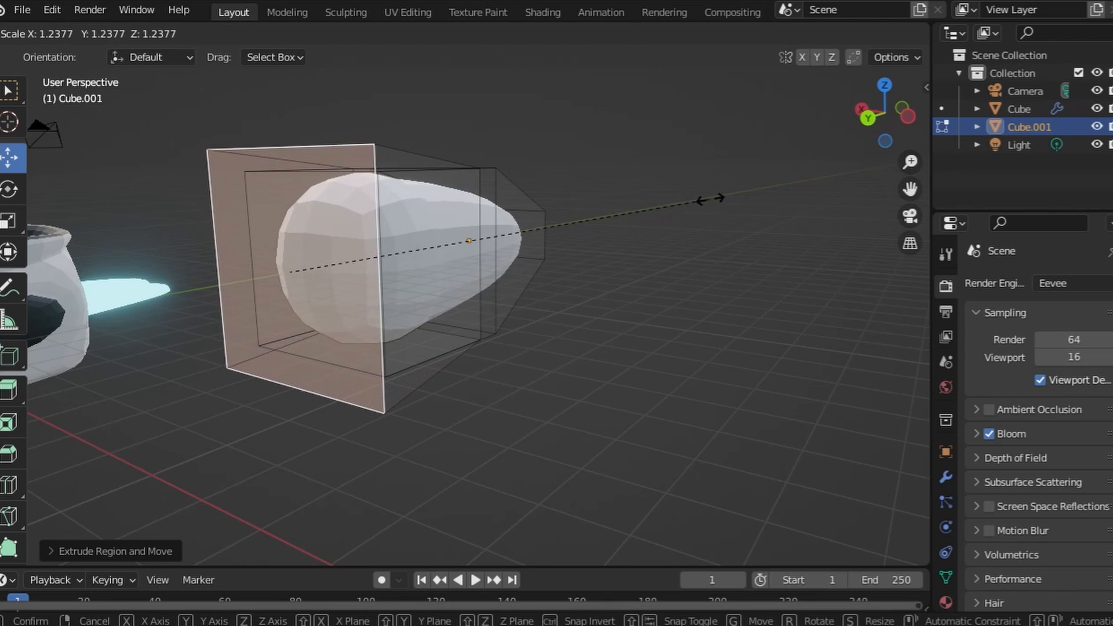
{"action": "left_click", "coordinate": [569, 213]}
{"action": "key", "text": "ctrl+z"}
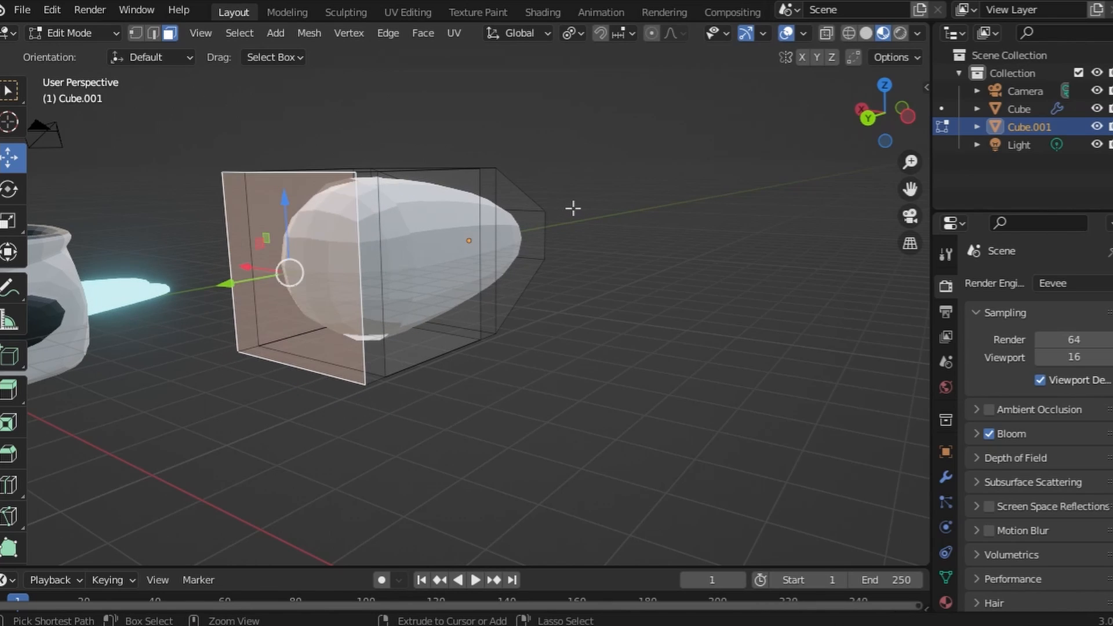
{"action": "key", "text": "ctrl+z"}
Shrink the recessed face of Cube.001, extrude it back outward and enlarge the new end face about 4.5 times
{"action": "key", "text": "s"}
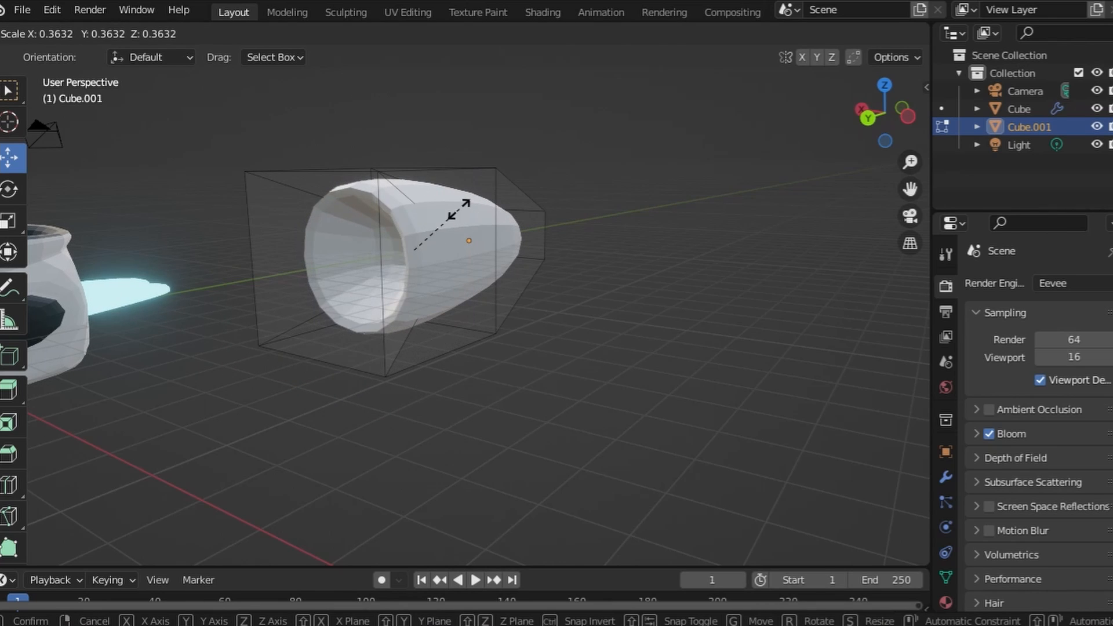
{"action": "left_click", "coordinate": [453, 205]}
{"action": "key", "text": "e"}
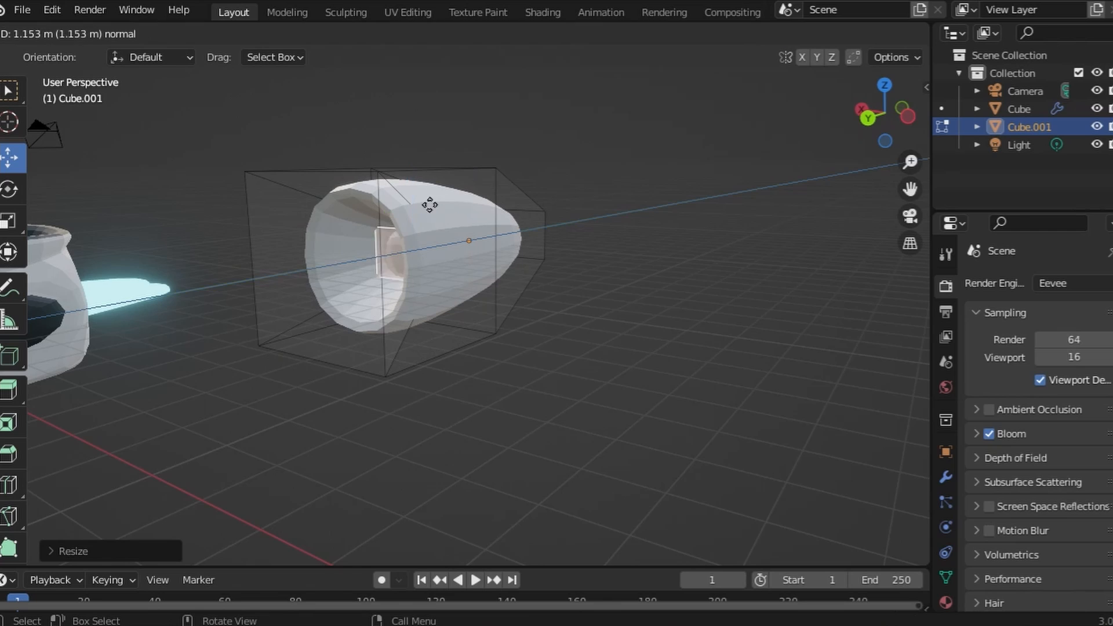
{"action": "left_click", "coordinate": [343, 207]}
{"action": "key", "text": "s"}
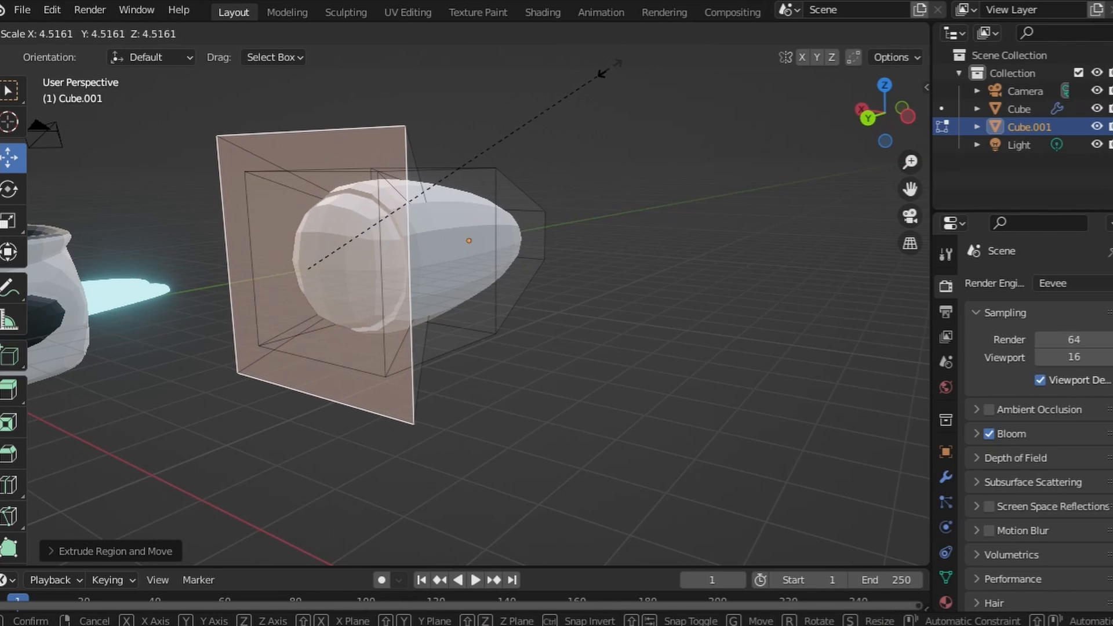
{"action": "left_click", "coordinate": [608, 66]}
Add Material.001 to a new material slot of Cube.001 and assign it to the extruded end face and its adjoining faces
{"action": "scroll", "coordinate": [455, 164], "scroll_direction": "up", "scroll_amount": 3}
{"action": "middle_click_drag", "start_coordinate": [454, 164], "coordinate": [632, 216]}
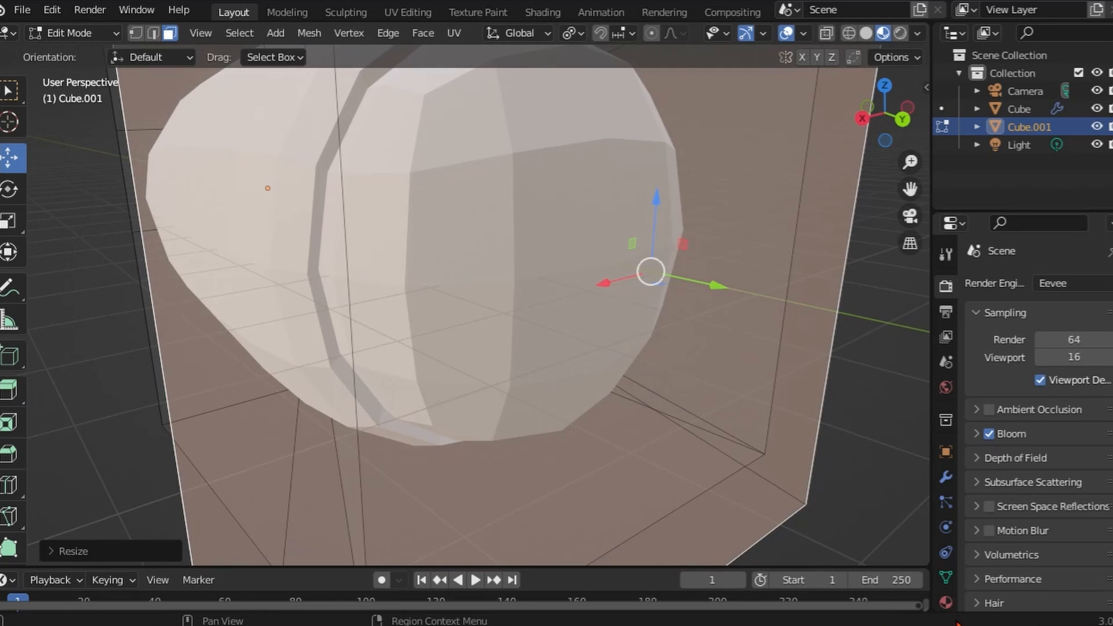
{"action": "left_click", "coordinate": [956, 600]}
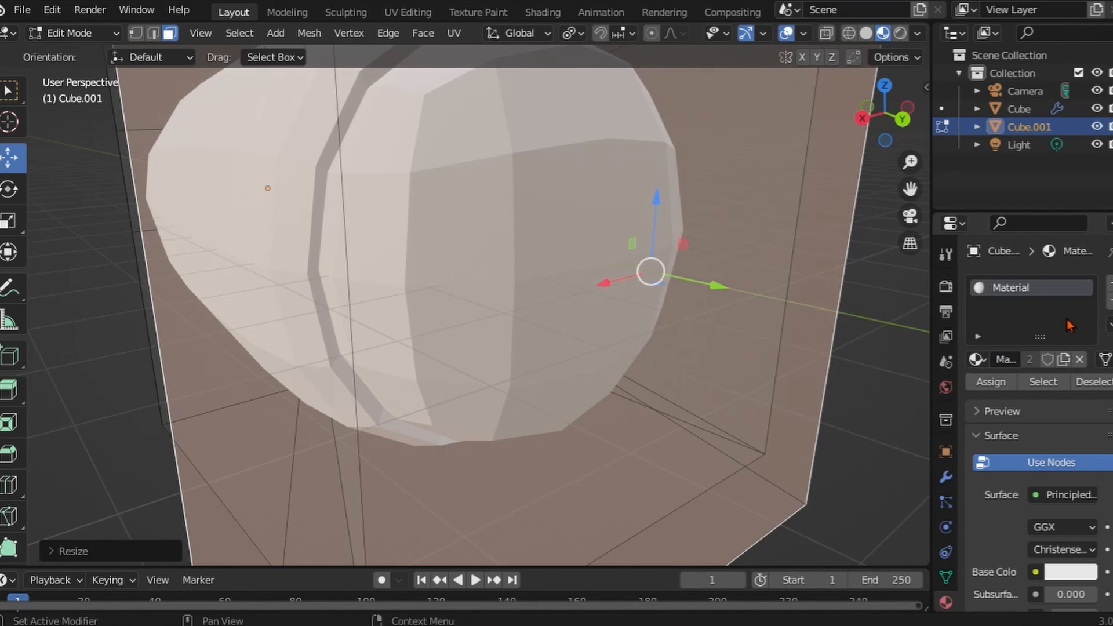
{"action": "left_click", "coordinate": [1108, 283]}
{"action": "left_click", "coordinate": [979, 394]}
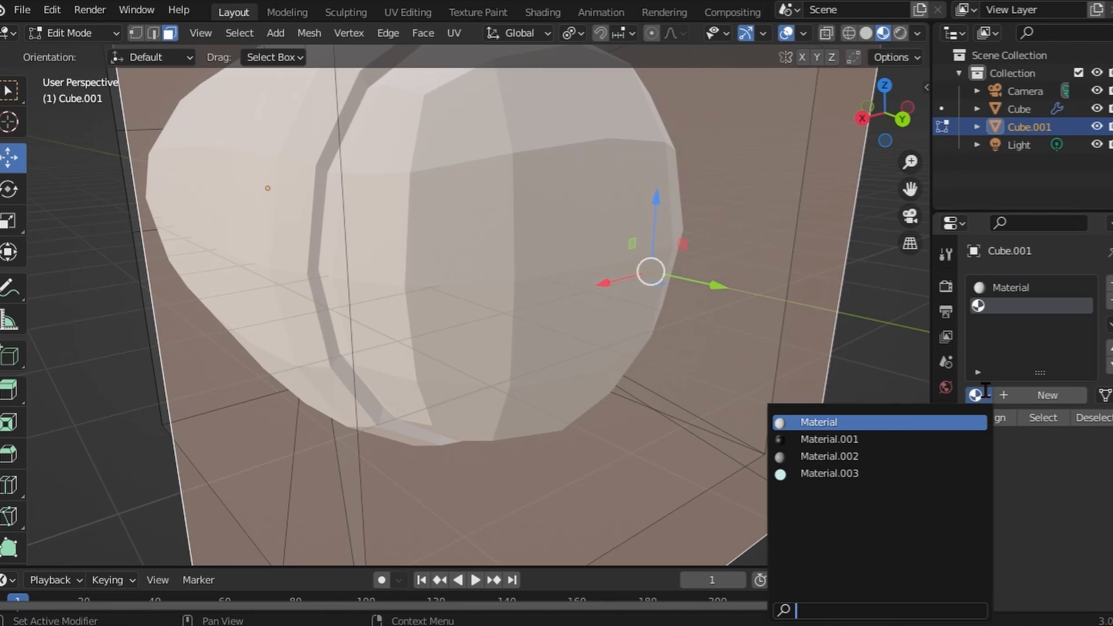
{"action": "left_click", "coordinate": [898, 441]}
{"action": "left_click", "coordinate": [995, 420]}
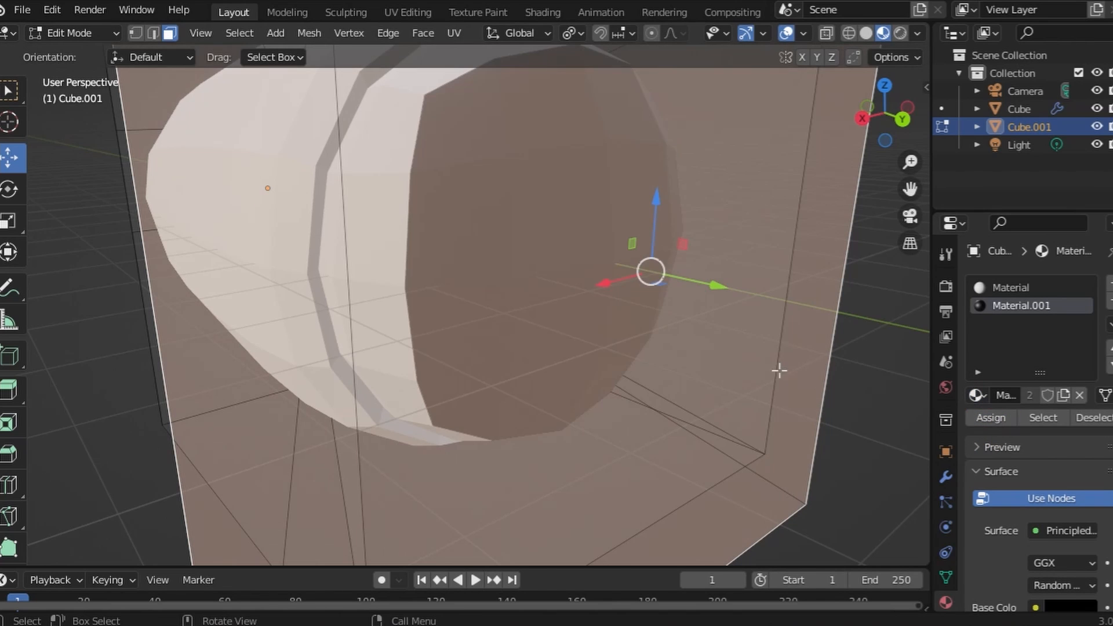
{"action": "middle_click_drag", "start_coordinate": [777, 368], "coordinate": [647, 336]}
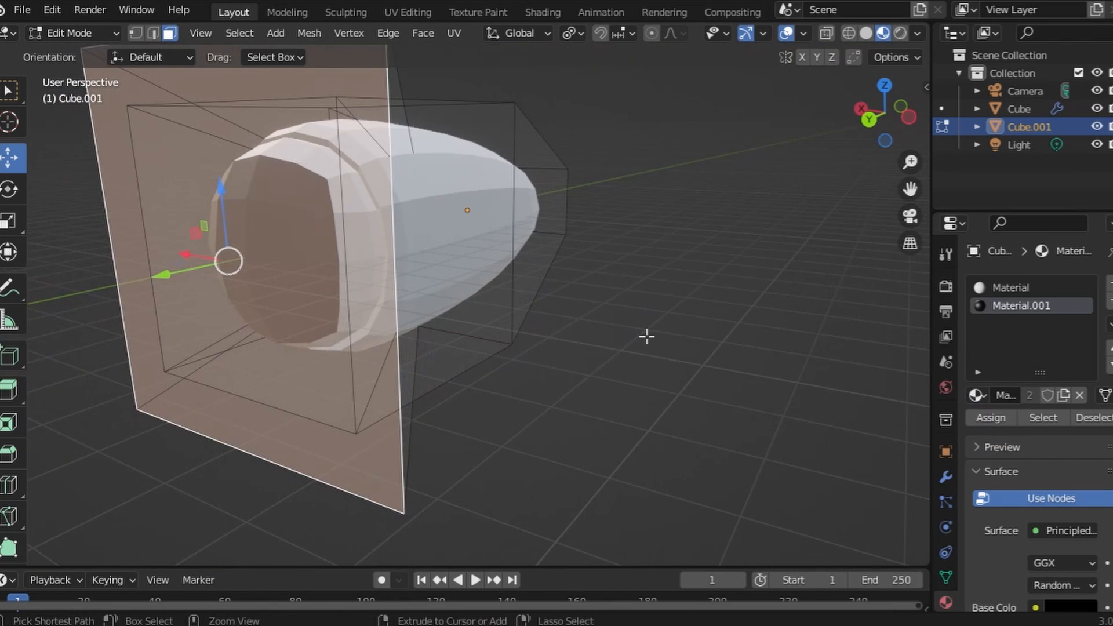
{"action": "key", "text": "ctrl+KP_Add"}
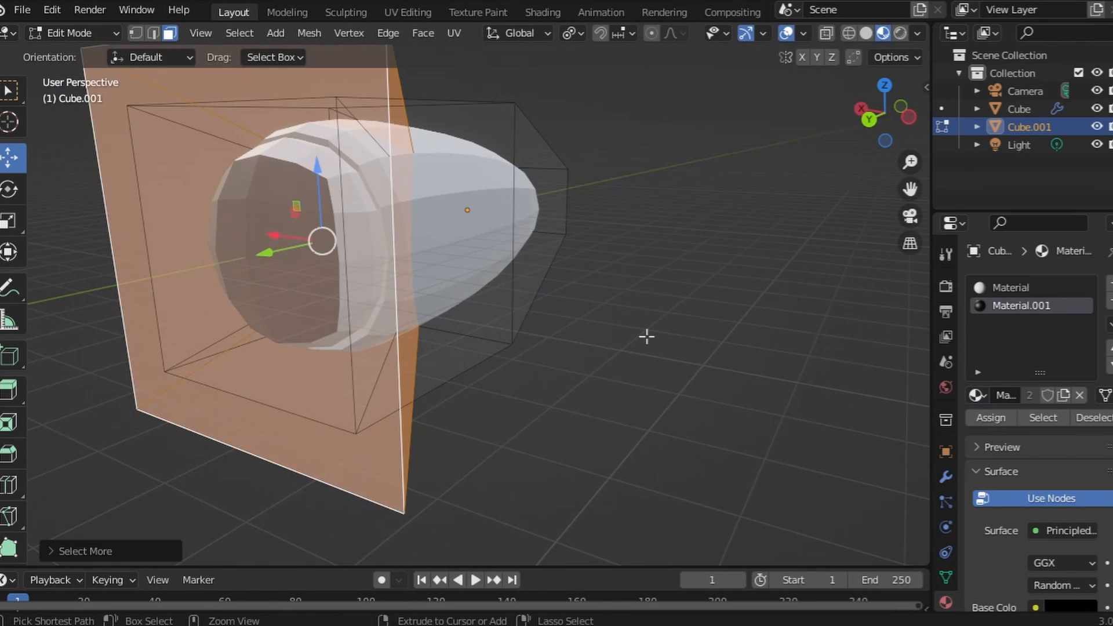
{"action": "left_click", "coordinate": [996, 419]}
Select the end face of Cube.001 farthest from the vehicle and lower it along the Z axis
{"action": "middle_click_drag", "start_coordinate": [457, 293], "coordinate": [316, 258]}
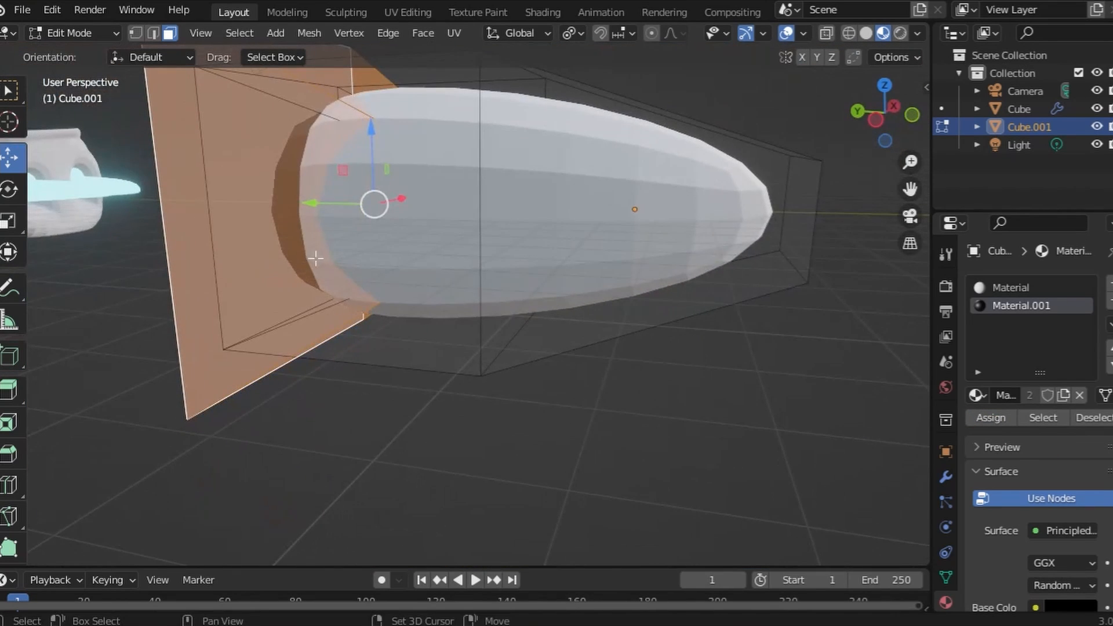
{"action": "scroll", "coordinate": [350, 208], "scroll_direction": "up", "scroll_amount": 1}
{"action": "middle_click_drag", "start_coordinate": [350, 209], "coordinate": [365, 226]}
{"action": "middle_click_drag", "start_coordinate": [576, 238], "coordinate": [400, 279], "text": "shift"}
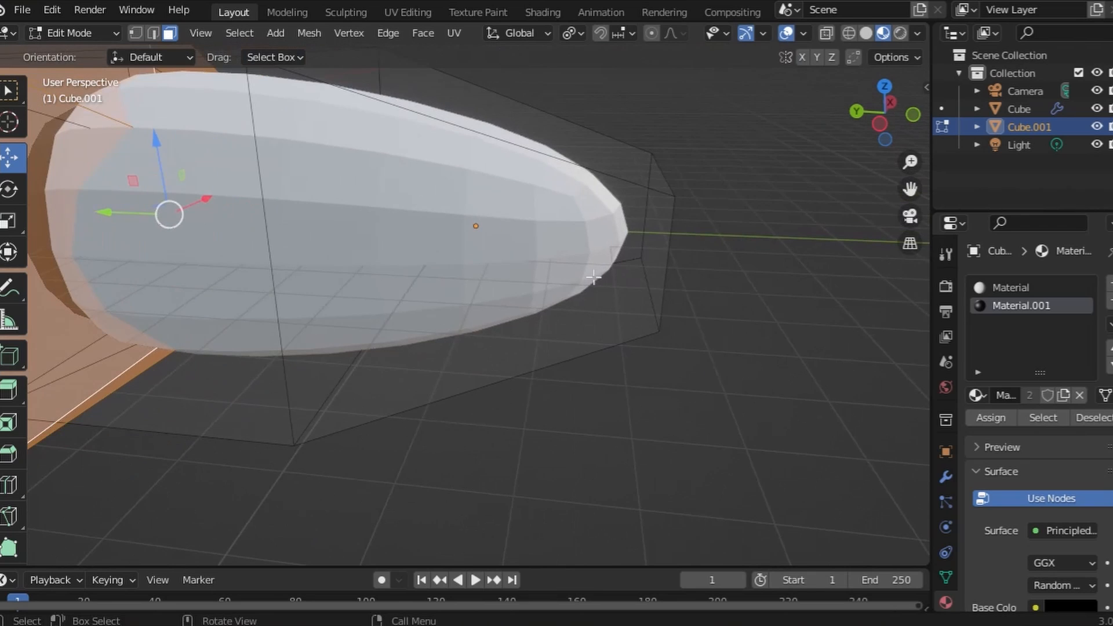
{"action": "middle_click_drag", "start_coordinate": [656, 265], "coordinate": [650, 255]}
{"action": "left_click", "coordinate": [649, 253]}
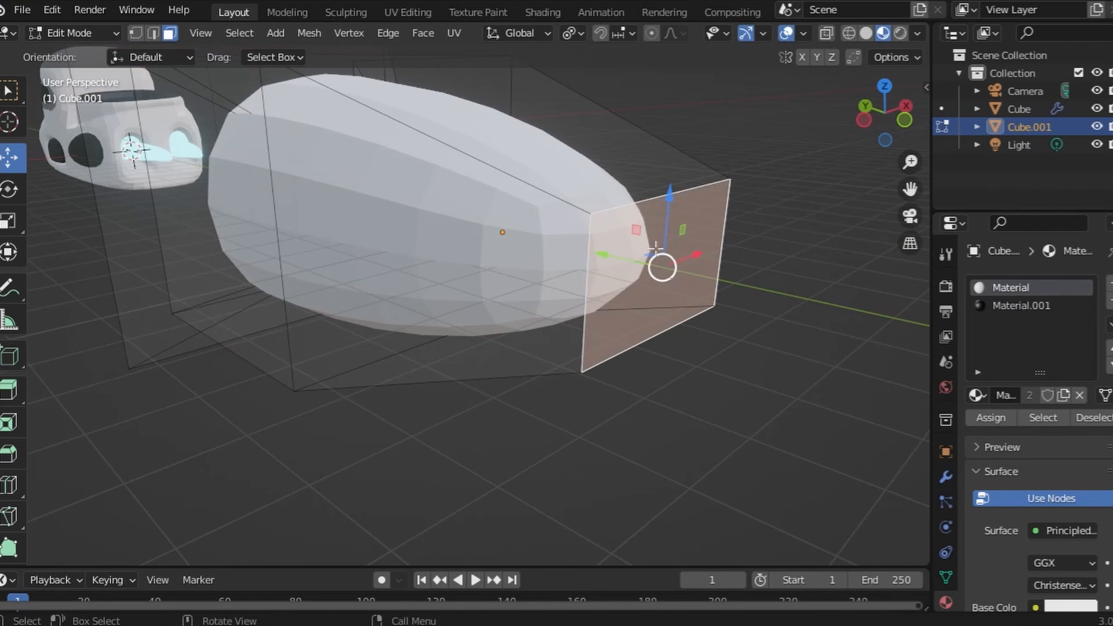
{"action": "left_click_drag", "start_coordinate": [666, 223], "coordinate": [656, 352]}
Cut the lowered end face of Cube.001 vertically down its middle with the Knife tool
{"action": "middle_click_drag", "start_coordinate": [509, 366], "coordinate": [595, 319]}
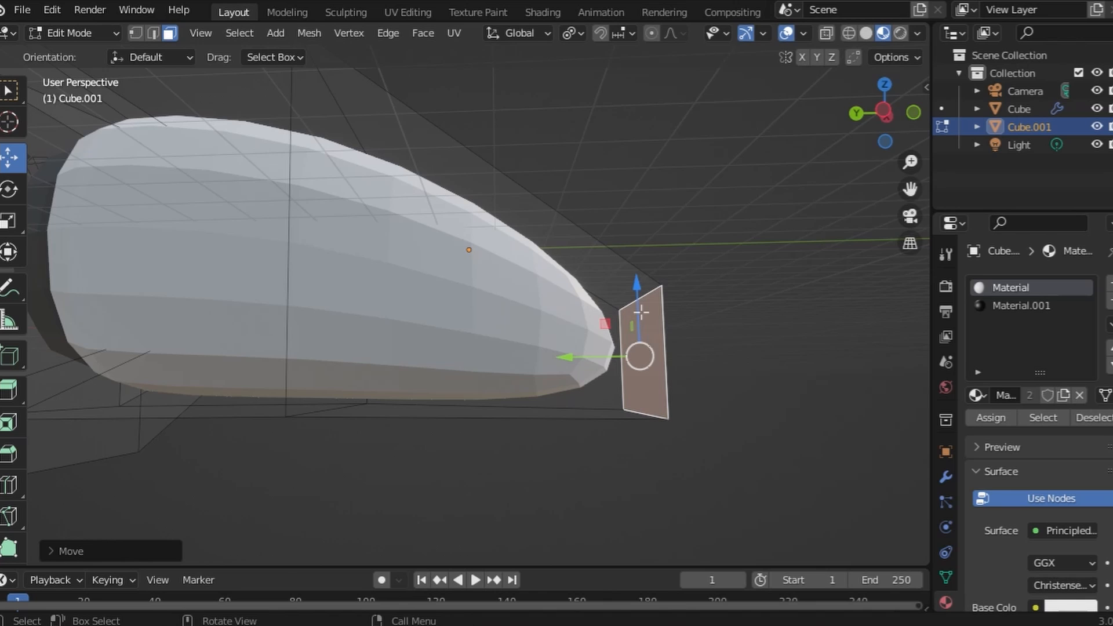
{"action": "middle_click_drag", "start_coordinate": [640, 318], "coordinate": [496, 347]}
{"action": "key", "text": "k"}
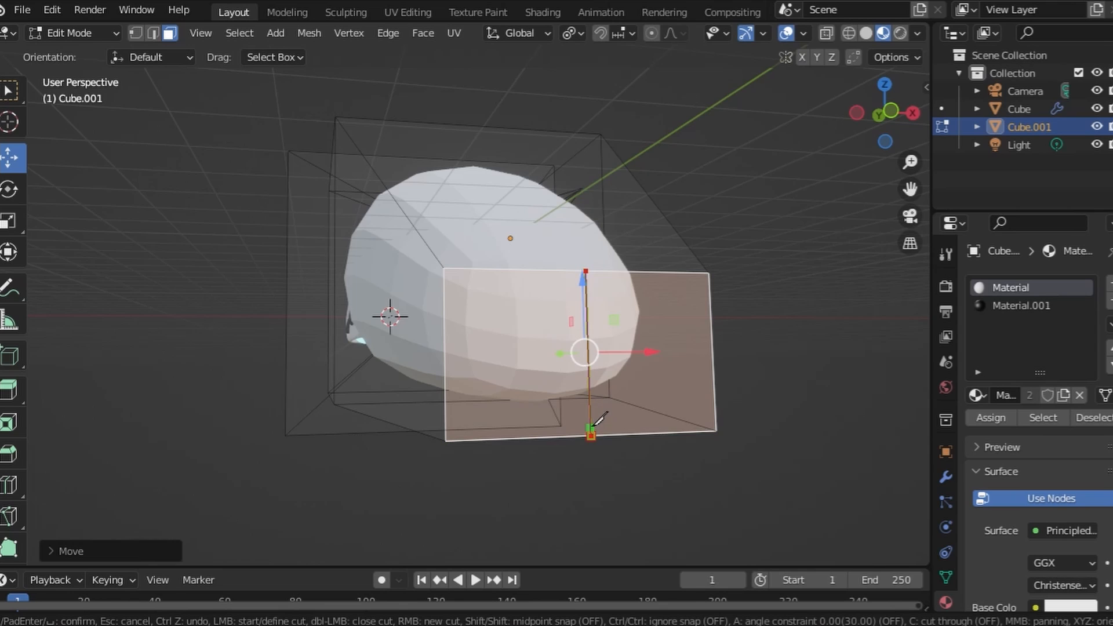
{"action": "key", "text": "Return"}
Inset both halves of the split end face as separate panels and raise them slightly along the Z axis
{"action": "middle_click_drag", "start_coordinate": [591, 422], "coordinate": [545, 387]}
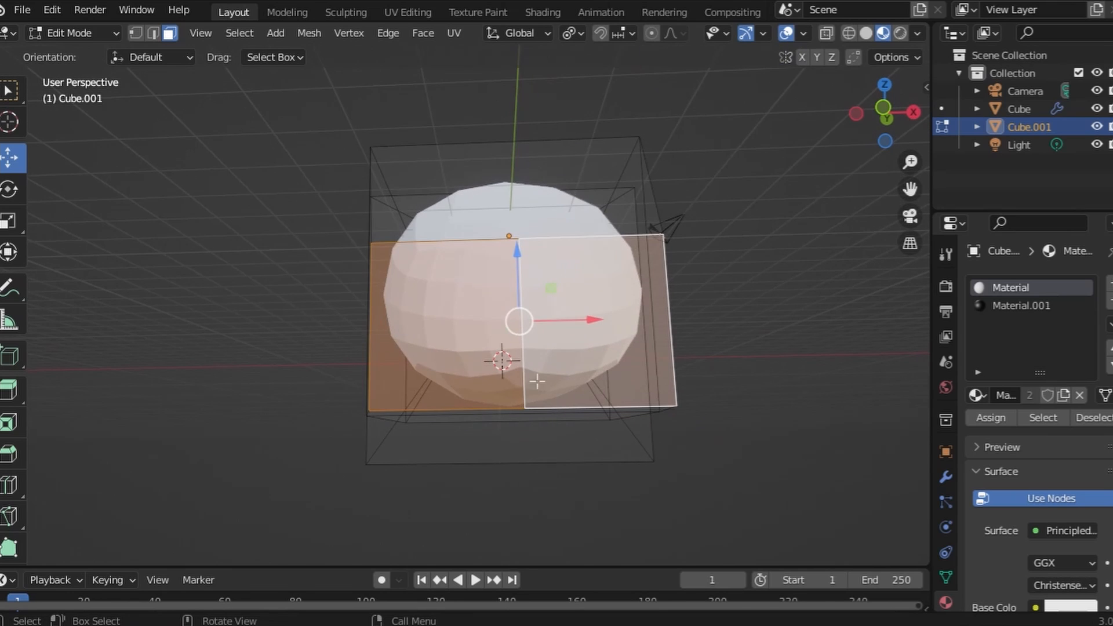
{"action": "left_click", "coordinate": [478, 288]}
{"action": "left_click", "coordinate": [626, 319], "text": "shift"}
{"action": "key", "text": "i"}
{"action": "left_click", "coordinate": [742, 318]}
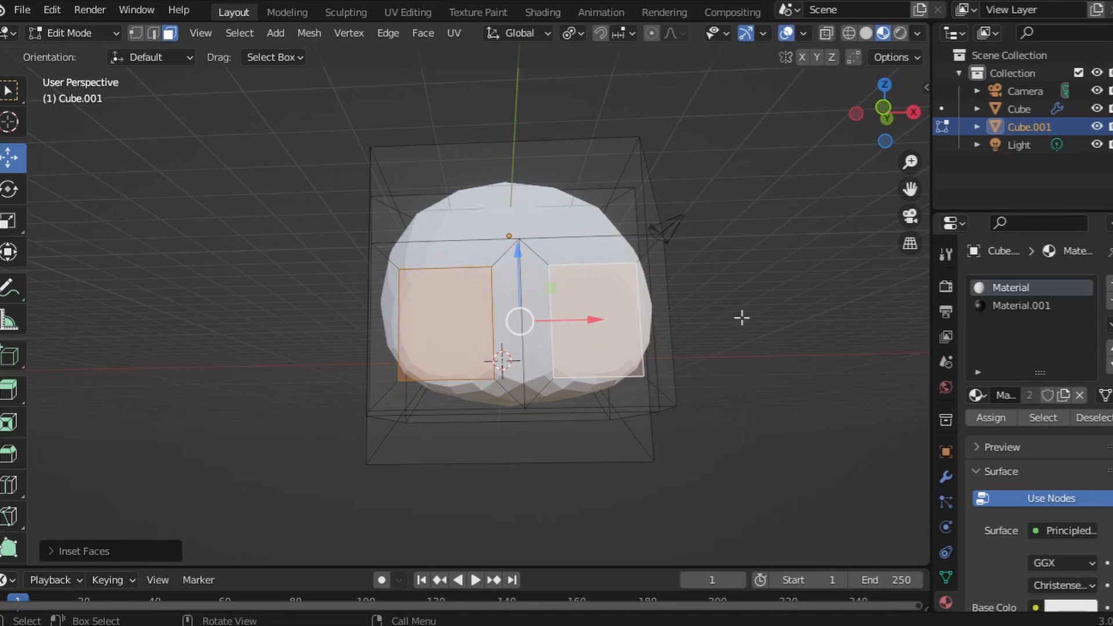
{"action": "left_click_drag", "start_coordinate": [517, 268], "coordinate": [515, 250]}
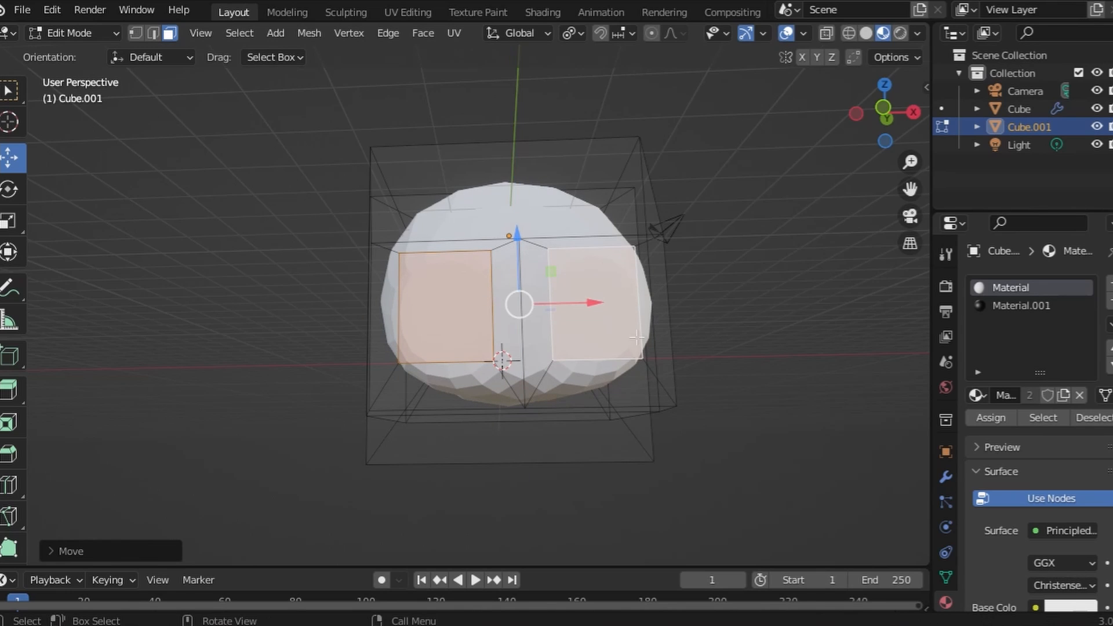
Extrude both inset faces about 1.76 m into the body, and extrude them back outward inside the recesses
{"action": "middle_click_drag", "start_coordinate": [636, 338], "coordinate": [747, 388]}
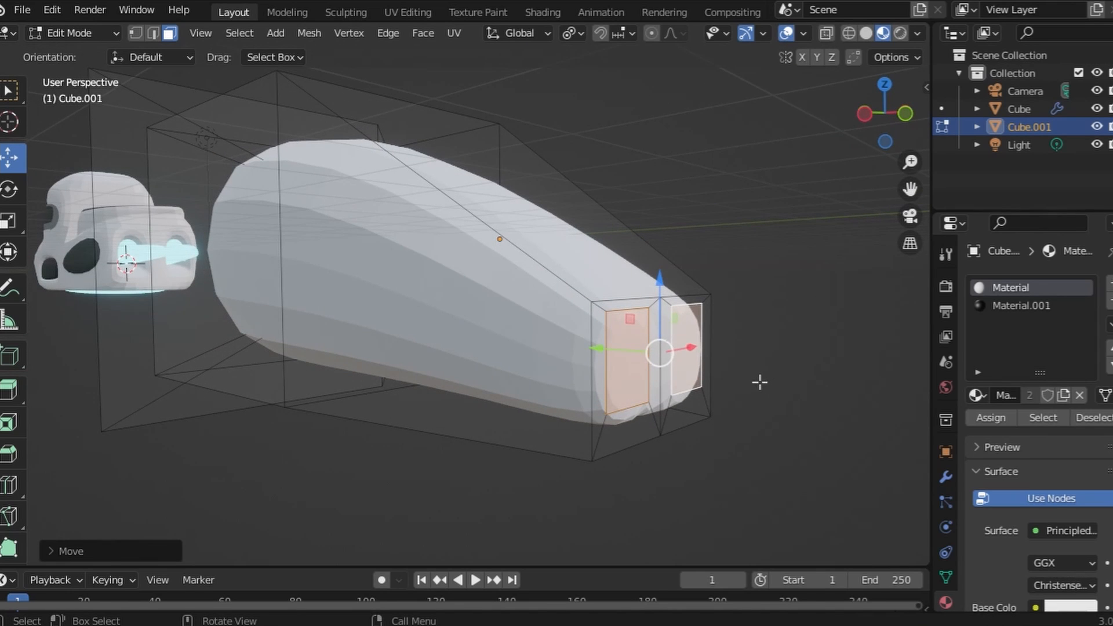
{"action": "key", "text": "e"}
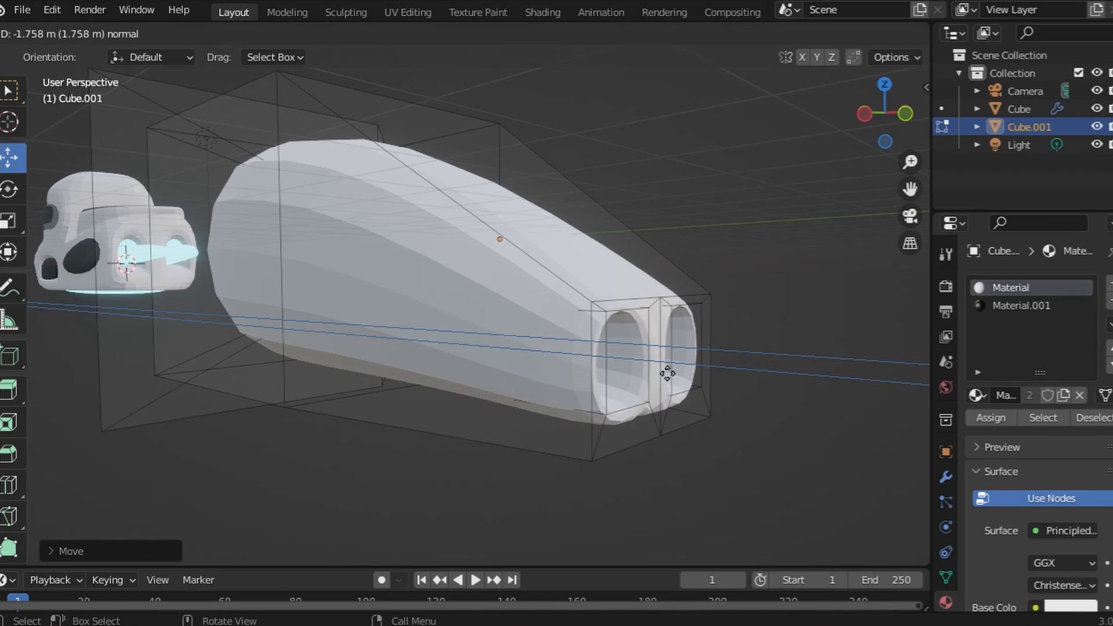
{"action": "left_click", "coordinate": [667, 374]}
{"action": "key", "text": "e"}
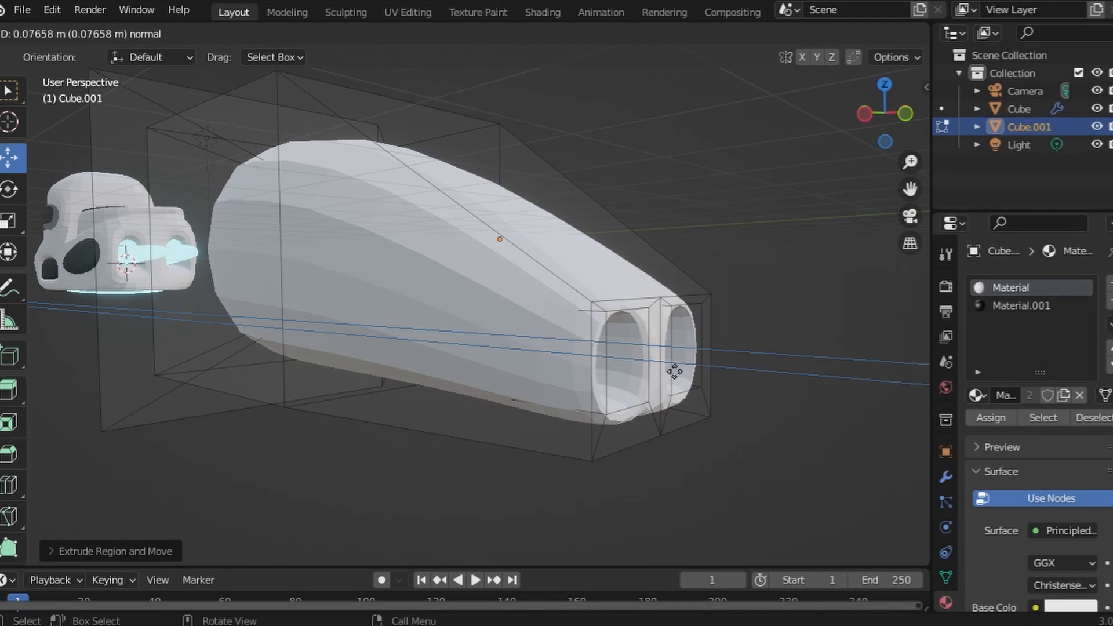
{"action": "left_click", "coordinate": [748, 374]}
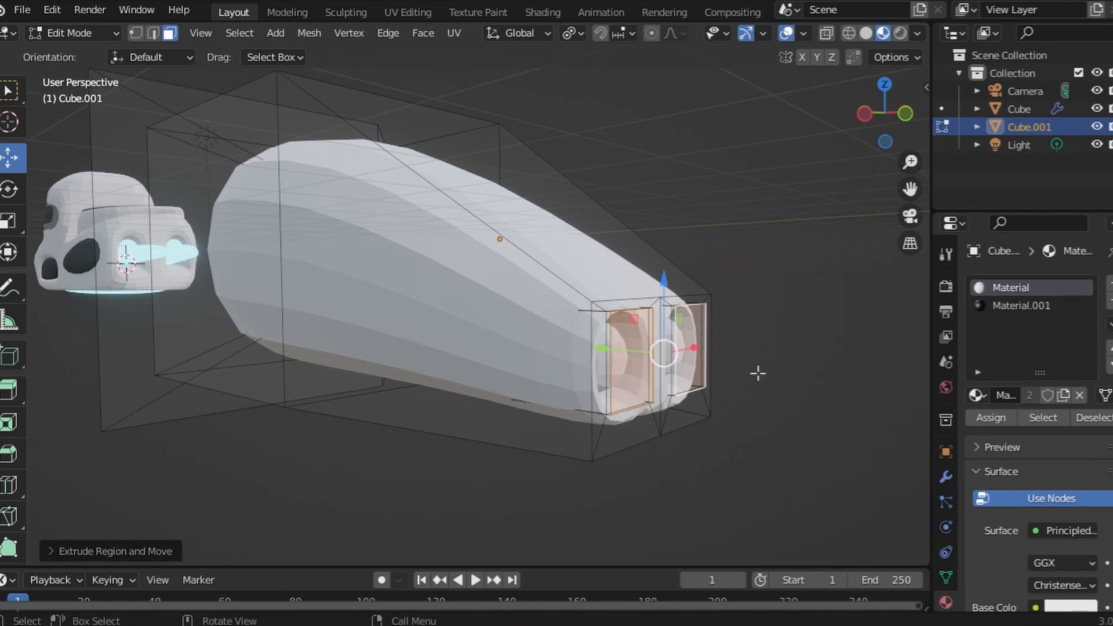
Add Material.003 to a new slot and assign it to both extruded inset faces and their adjoining faces
{"action": "middle_click_drag", "start_coordinate": [758, 373], "coordinate": [811, 345]}
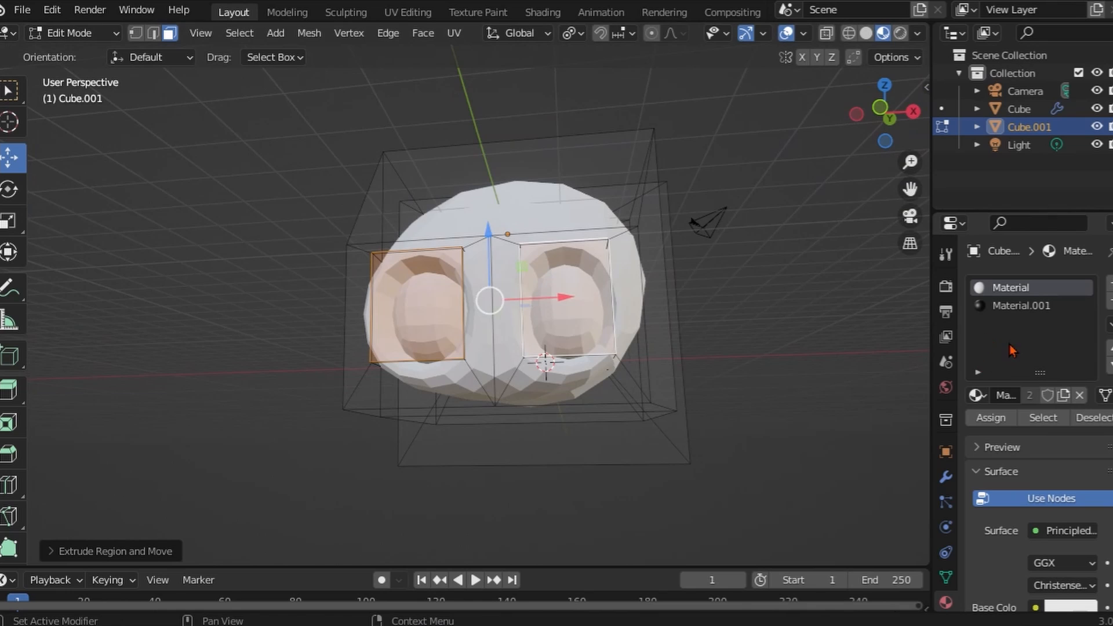
{"action": "left_click", "coordinate": [1108, 284]}
{"action": "left_click", "coordinate": [977, 394]}
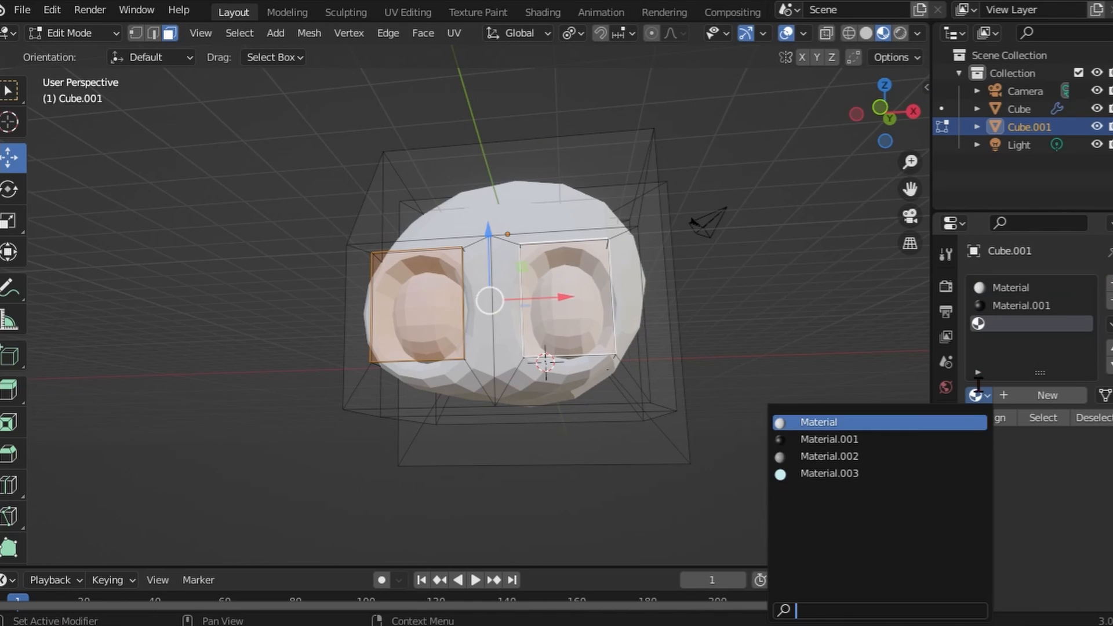
{"action": "left_click", "coordinate": [886, 473]}
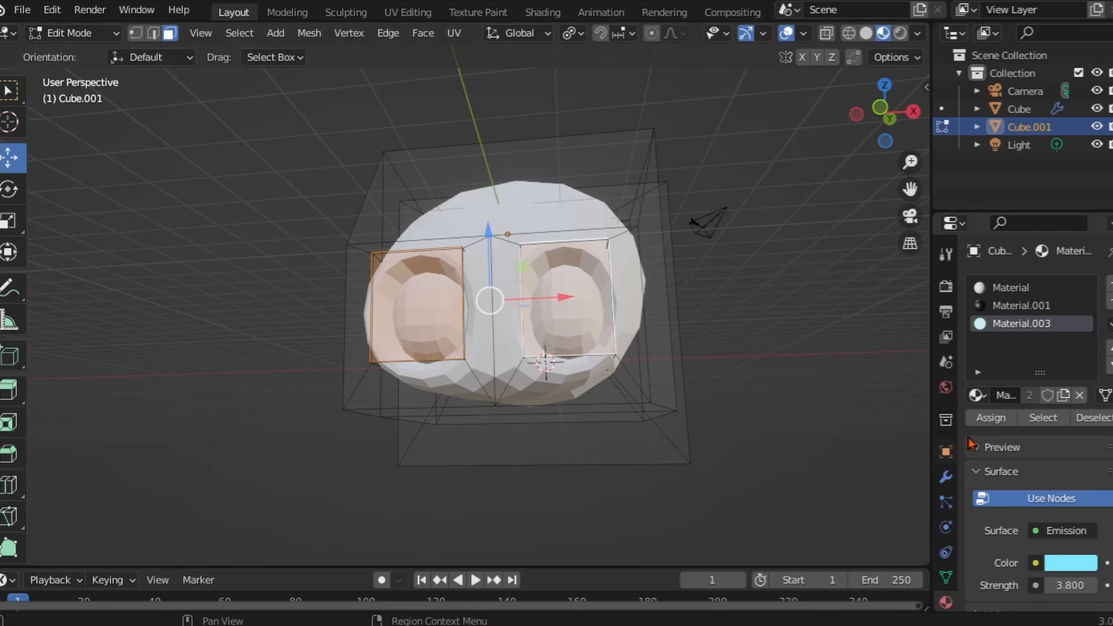
{"action": "left_click", "coordinate": [992, 420]}
{"action": "key", "text": "ctrl+KP_Add"}
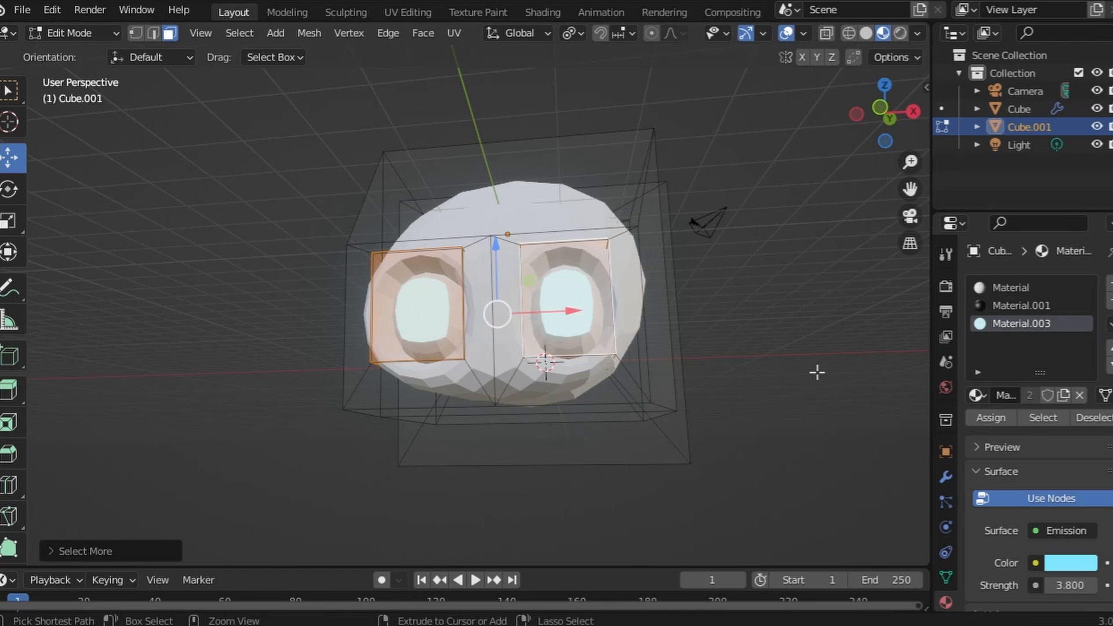
{"action": "left_click", "coordinate": [980, 427]}
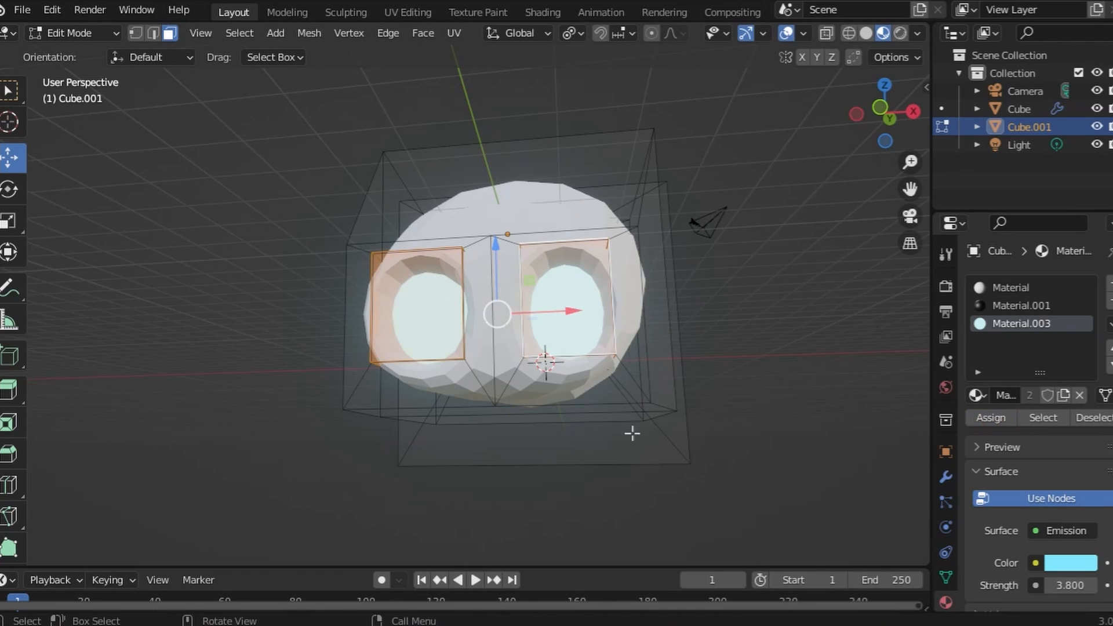
Select the sloping upper face of Cube.001 above the two glowing recesses
{"action": "middle_click_drag", "start_coordinate": [631, 433], "coordinate": [719, 458]}
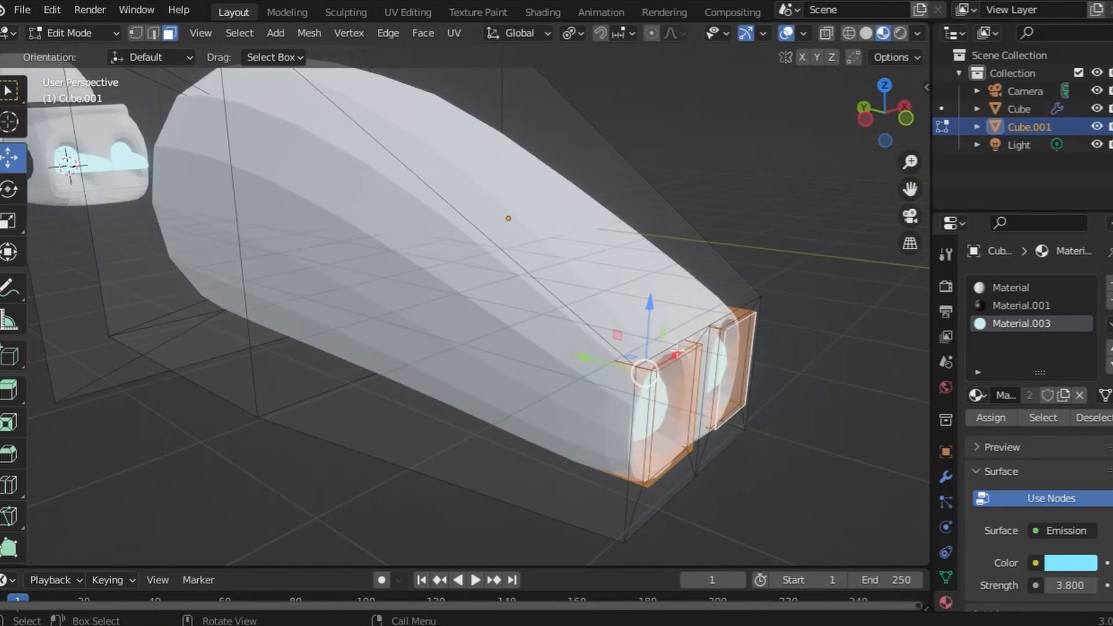
{"action": "middle_click_drag", "start_coordinate": [677, 351], "coordinate": [662, 390]}
{"action": "left_click", "coordinate": [513, 329]}
{"action": "middle_click_drag", "start_coordinate": [513, 329], "coordinate": [583, 298]}
Try raising the selected sloping face along the Z axis
{"action": "key", "text": "g"}
{"action": "key", "text": "z"}
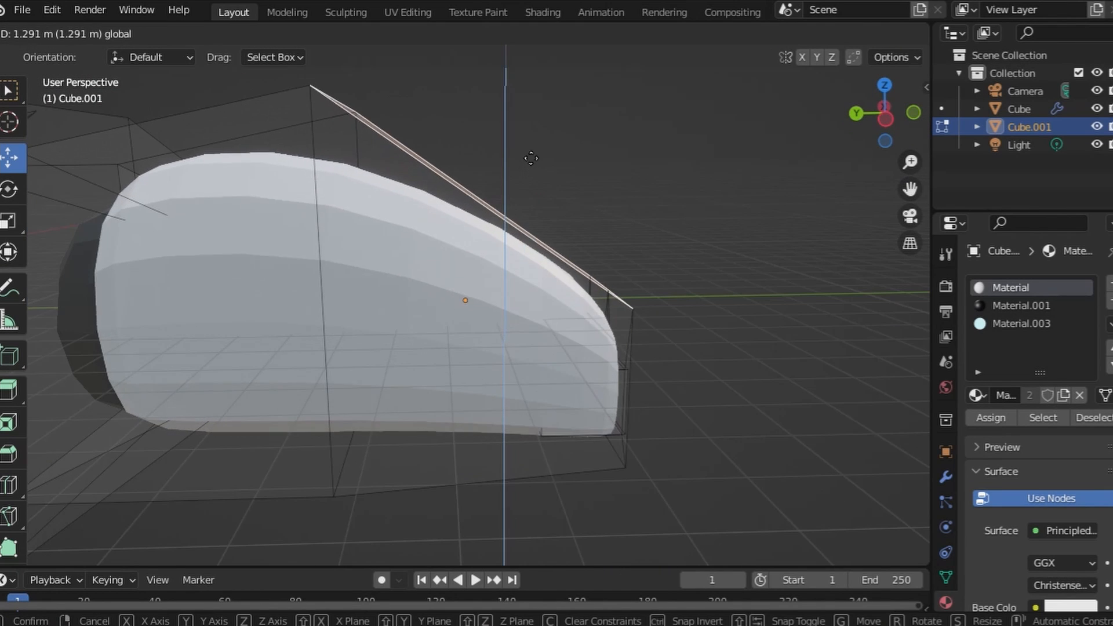
{"action": "left_click", "coordinate": [533, 109]}
Extrude the sloping upper face of Cube.001 outward along its normal
{"action": "scroll", "coordinate": [457, 159], "scroll_direction": "down", "scroll_amount": 3}
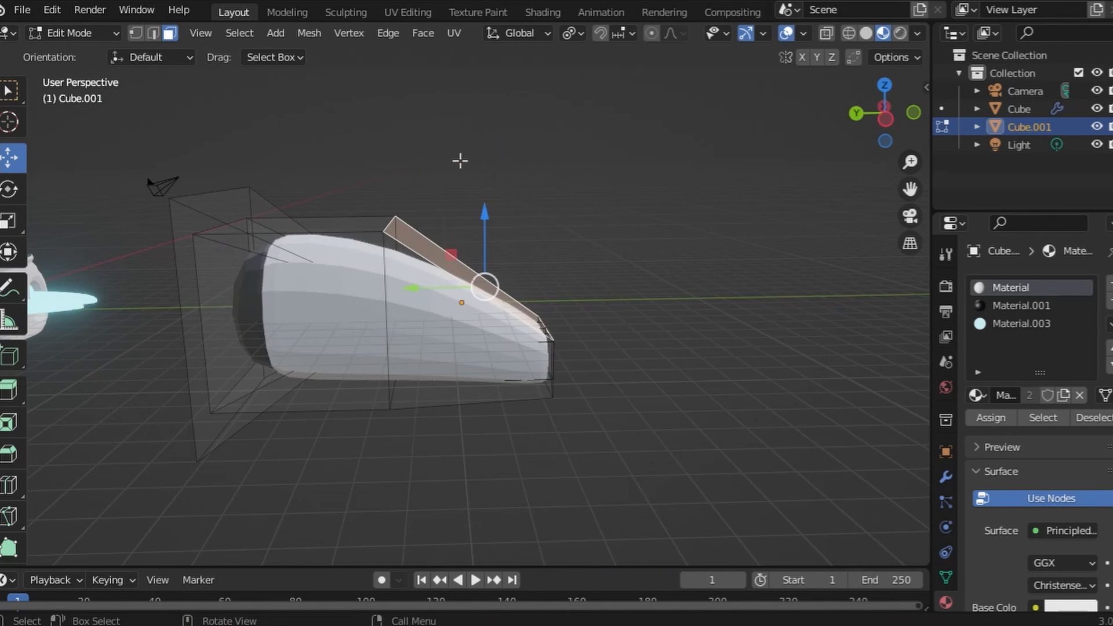
{"action": "key", "text": "g"}
{"action": "key", "text": "z"}
{"action": "key", "text": "z"}
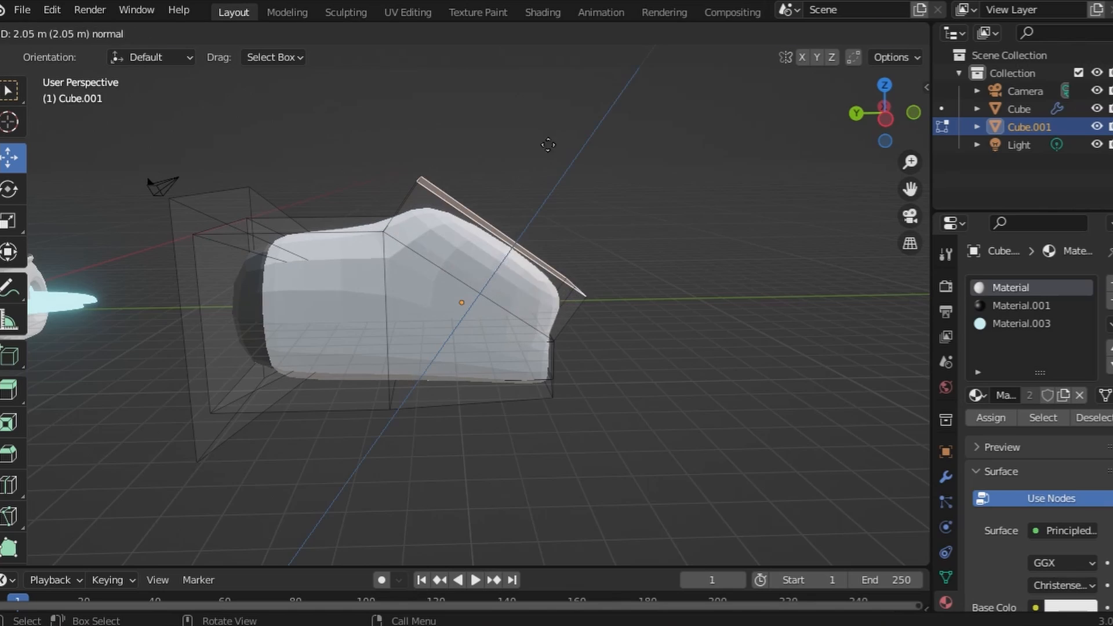
{"action": "left_click", "coordinate": [608, 108]}
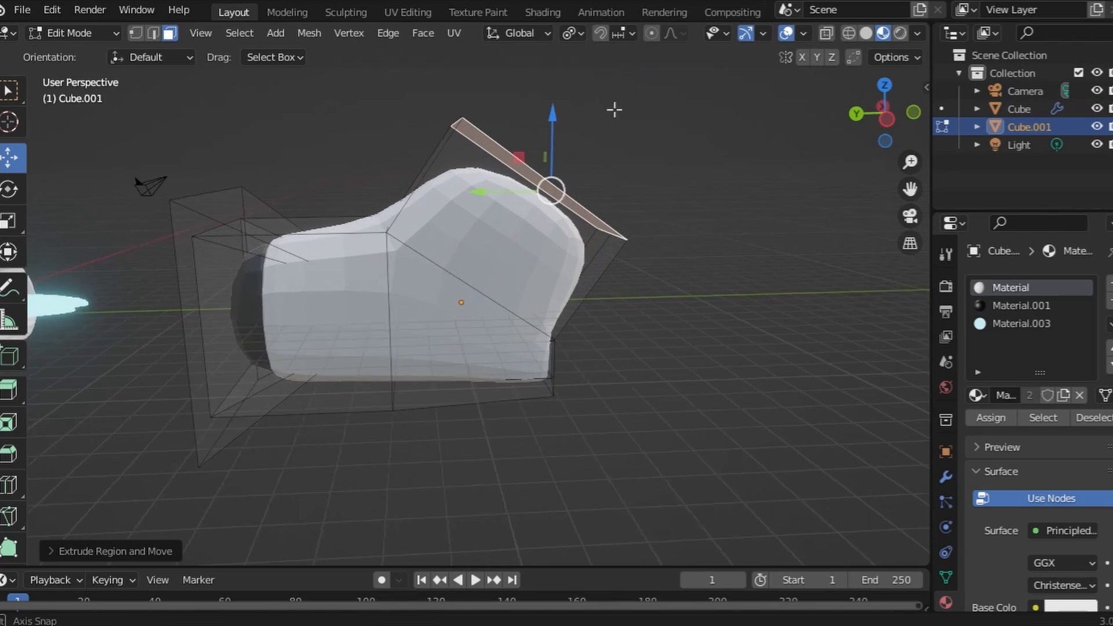
Extrude the raised face of Cube.001 a second time and shift it along the Y axis toward the vehicle
{"action": "middle_click_drag", "start_coordinate": [614, 109], "coordinate": [654, 135]}
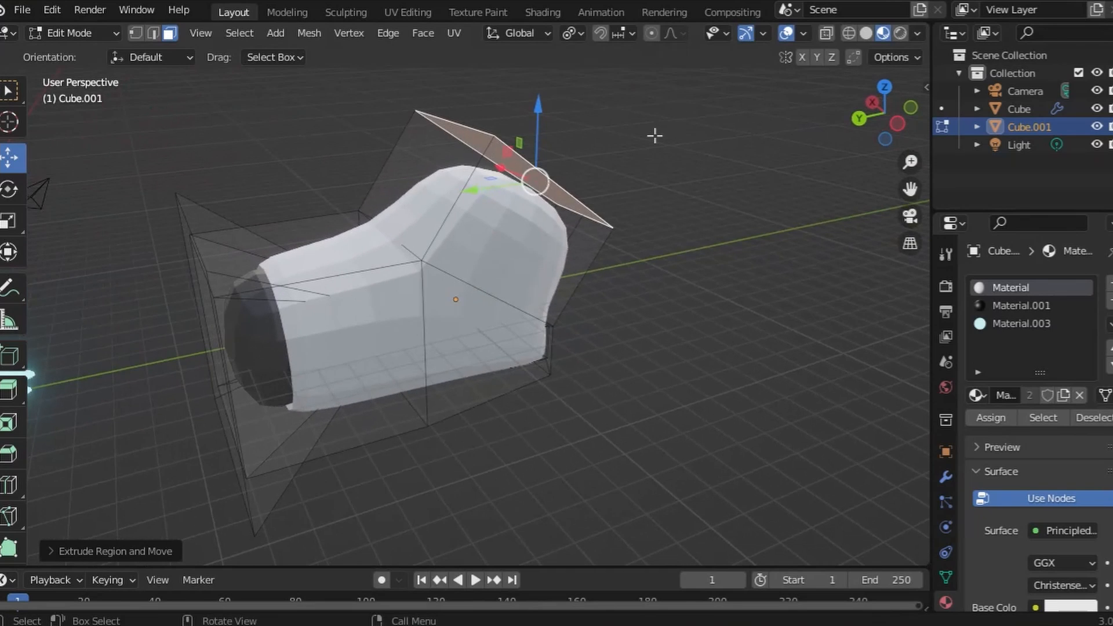
{"action": "key", "text": "e"}
{"action": "left_click", "coordinate": [651, 459]}
{"action": "scroll", "coordinate": [650, 188], "scroll_direction": "down", "scroll_amount": 1}
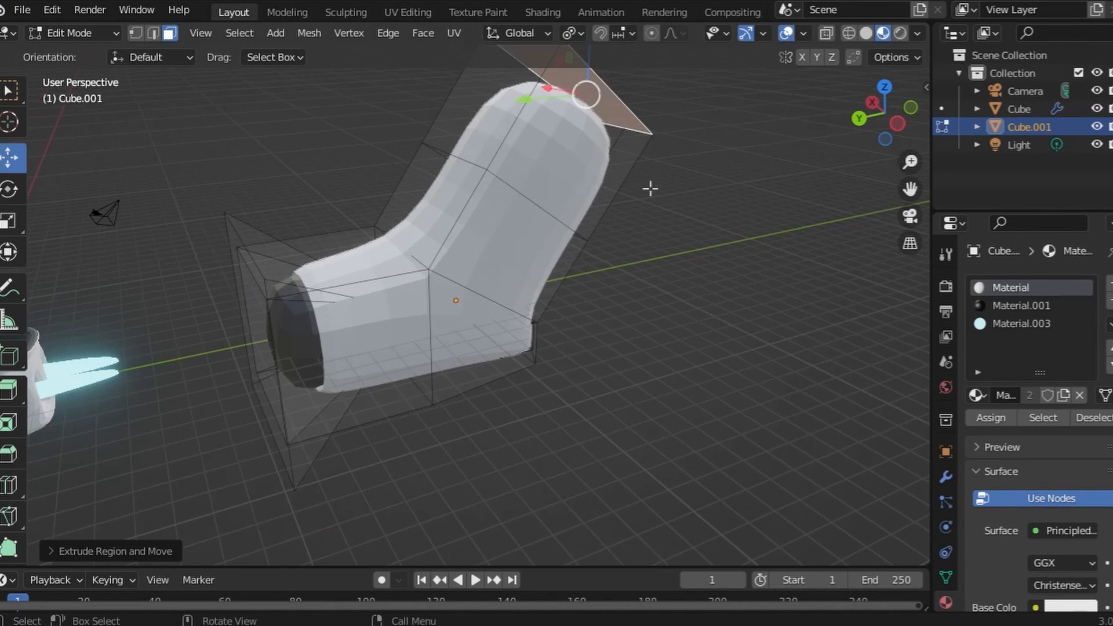
{"action": "scroll", "coordinate": [612, 108], "scroll_direction": "down", "scroll_amount": 1}
{"action": "left_click_drag", "start_coordinate": [509, 135], "coordinate": [441, 138]}
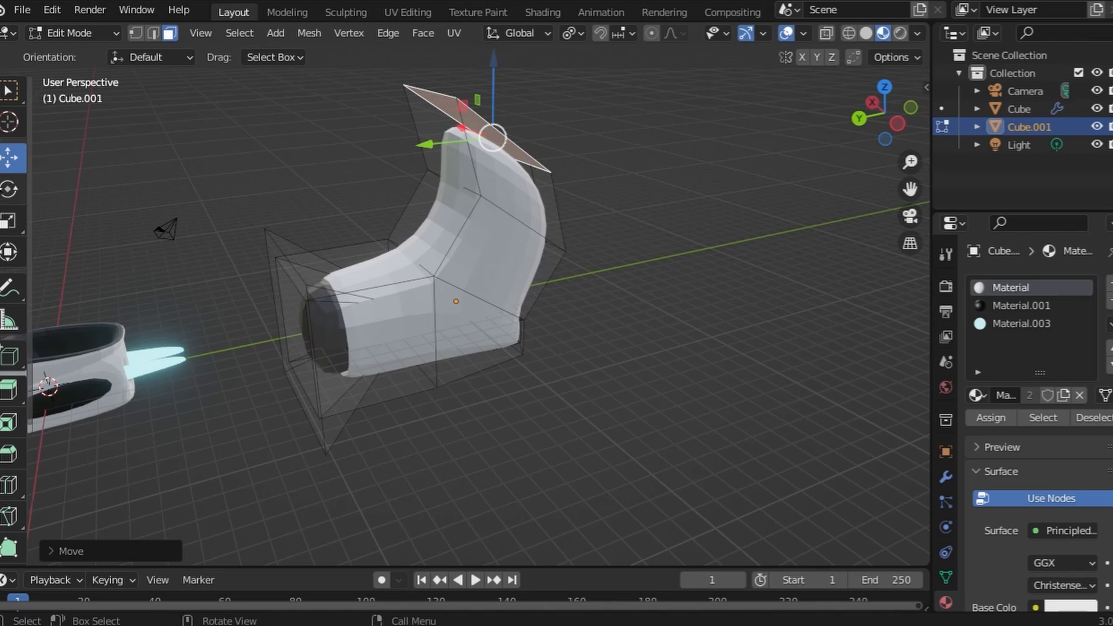
Try rotating the end face of Cube.001's upright extrusion around the X axis
{"action": "left_click", "coordinate": [9, 189]}
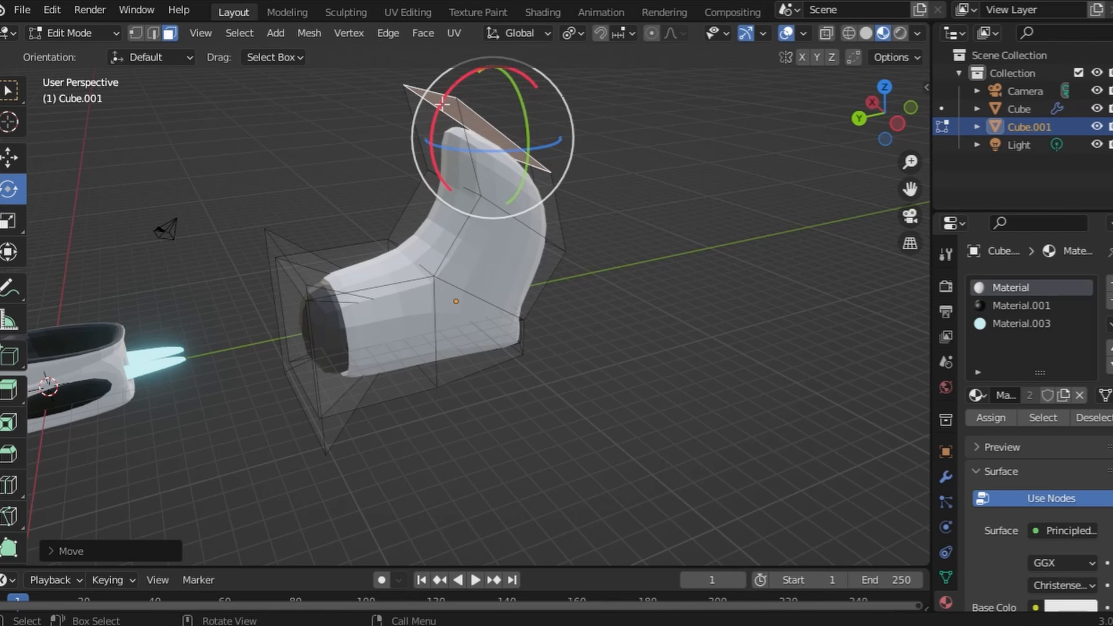
{"action": "left_click_drag", "start_coordinate": [445, 113], "coordinate": [453, 84]}
{"action": "middle_click_drag", "start_coordinate": [409, 168], "coordinate": [782, 154]}
Undo the face rotation and the upright extrusions on Cube.001
{"action": "key", "text": "ctrl+z"}
{"action": "key", "text": "ctrl+z"}
{"action": "key", "text": "ctrl+z"}
{"action": "key", "text": "ctrl+z"}
{"action": "key", "text": "ctrl+z"}
{"action": "key", "text": "ctrl+z"}
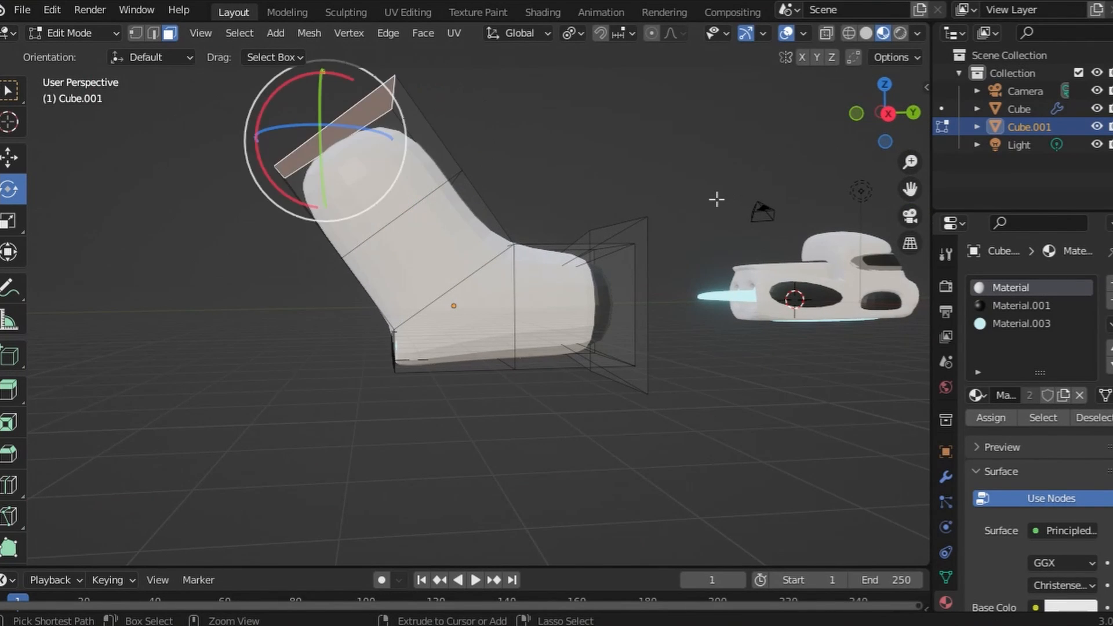
{"action": "middle_click_drag", "start_coordinate": [509, 373], "coordinate": [191, 151]}
Return to Object Mode, duplicate Cube.001 and move the copy along the Y axis away from the vehicle
{"action": "left_click", "coordinate": [90, 38]}
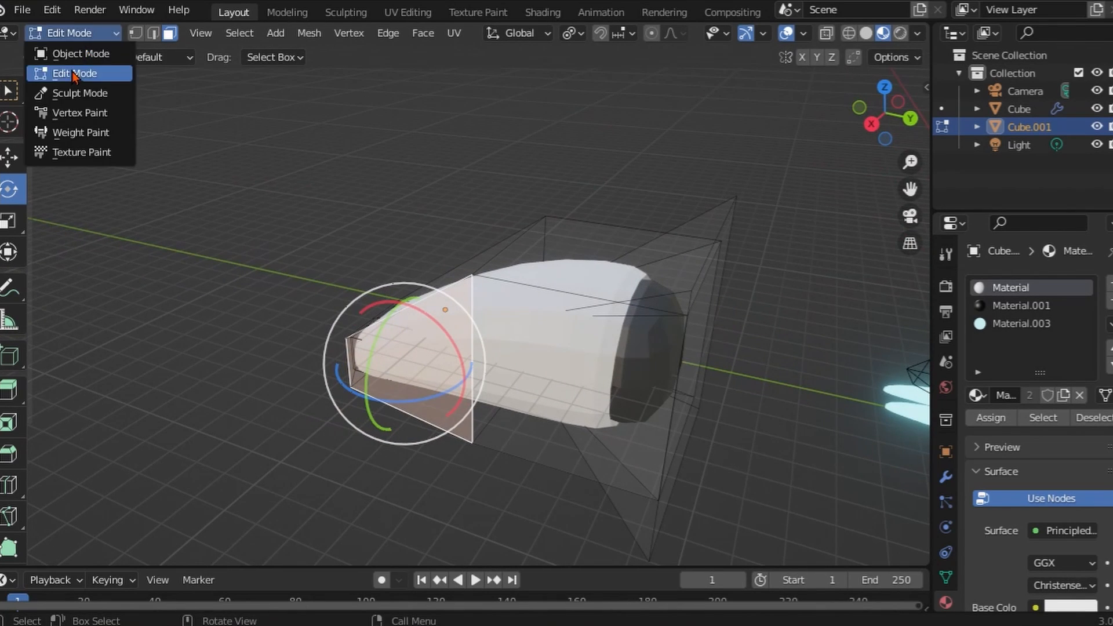
{"action": "left_click", "coordinate": [71, 70]}
{"action": "left_click", "coordinate": [83, 38]}
{"action": "left_click", "coordinate": [84, 51]}
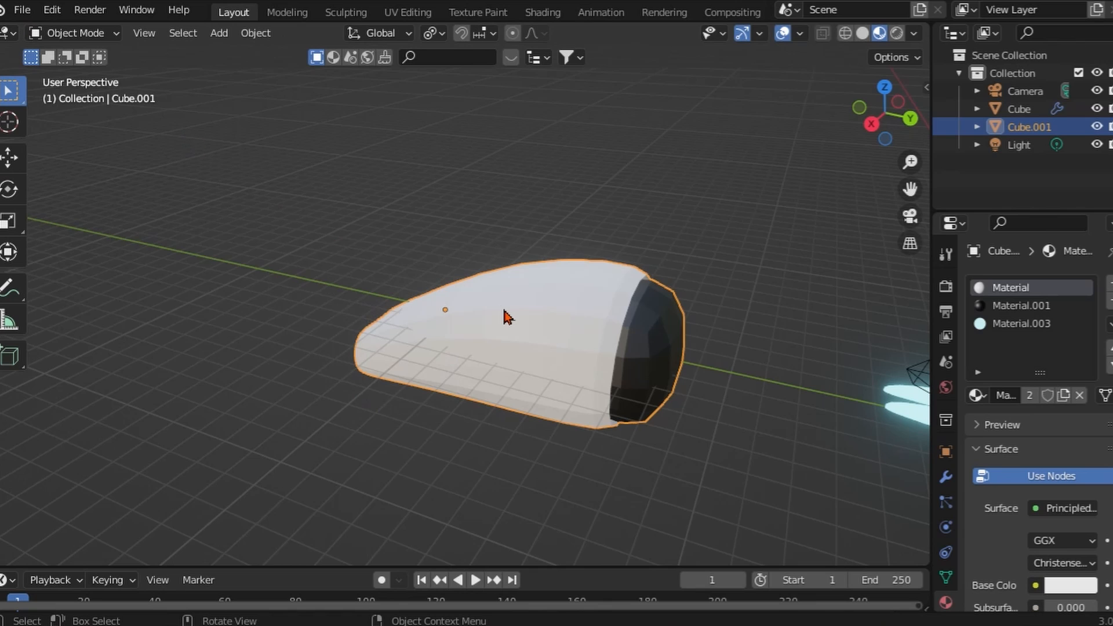
{"action": "key", "text": "shift+d"}
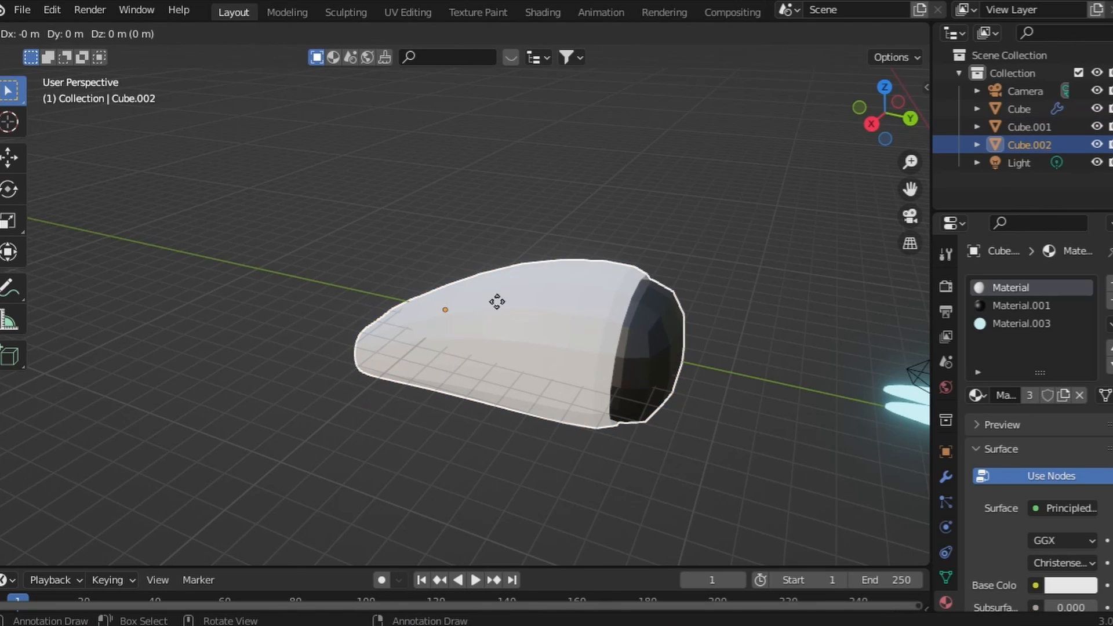
{"action": "key", "text": "y"}
{"action": "left_click", "coordinate": [49, 56]}
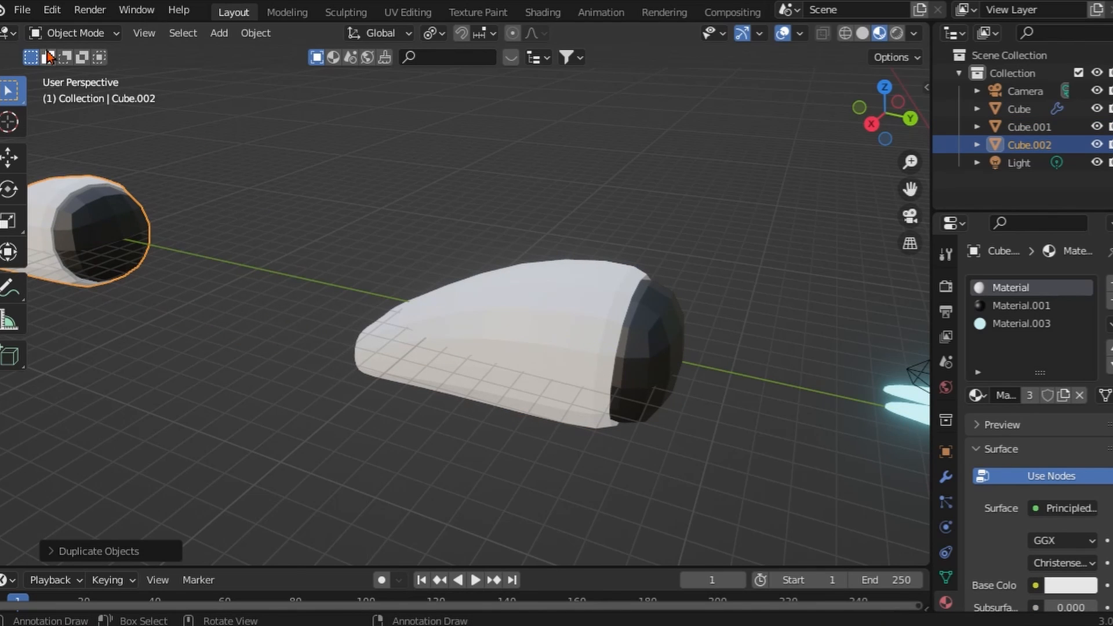
Enter Edit Mode on the duplicated body Cube.002 and select its two opposite side faces just behind the black front
{"action": "left_click", "coordinate": [75, 32]}
{"action": "left_click", "coordinate": [72, 71]}
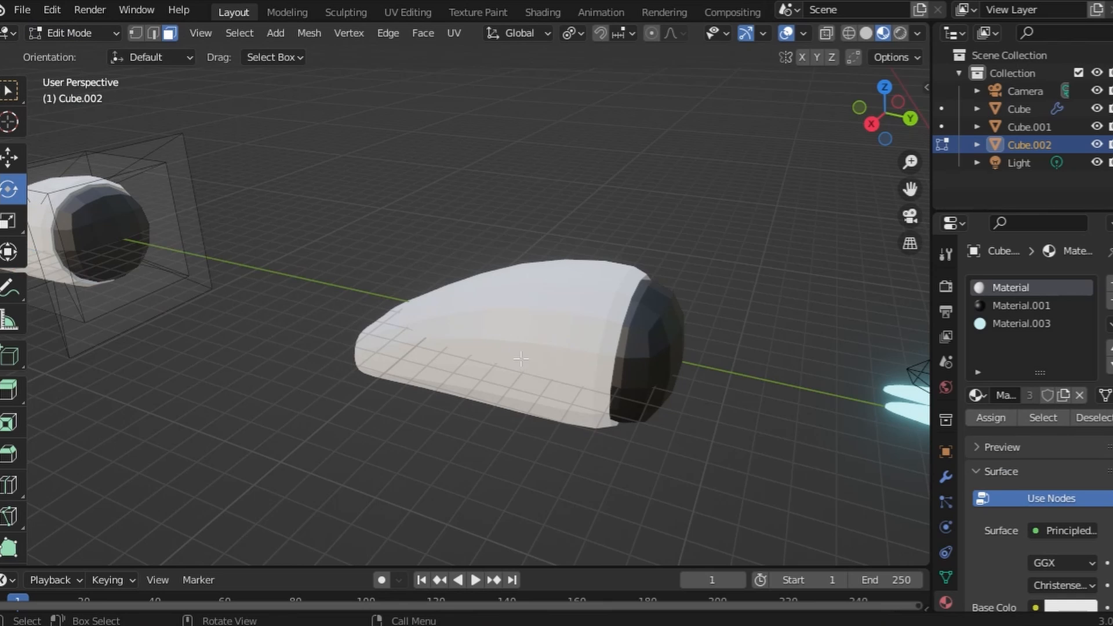
{"action": "middle_click_drag", "start_coordinate": [270, 205], "coordinate": [707, 204], "text": "shift"}
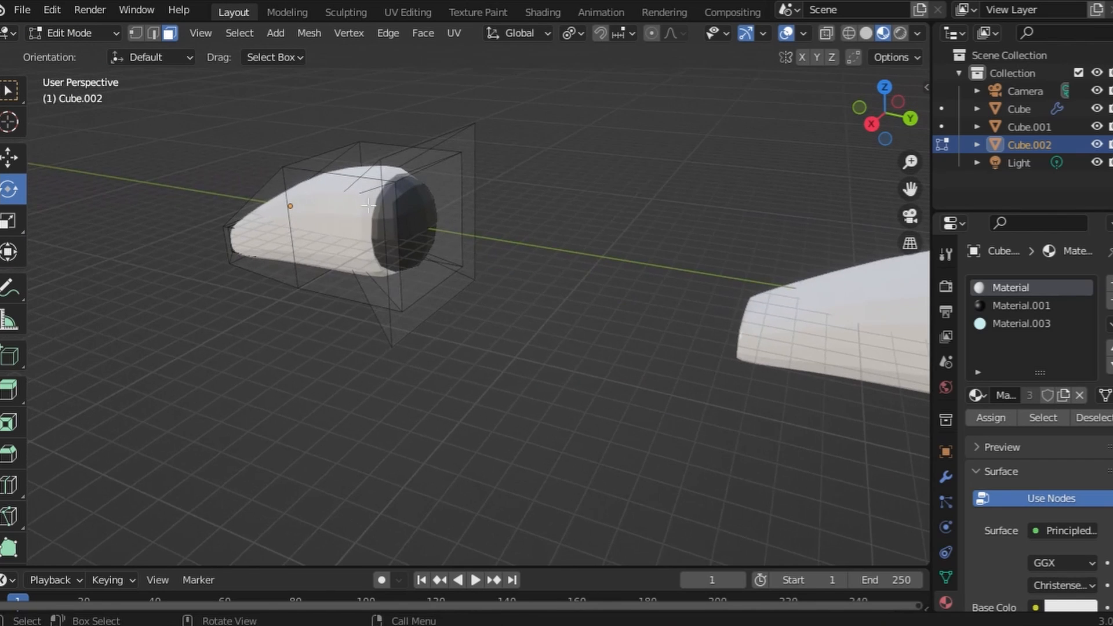
{"action": "scroll", "coordinate": [358, 197], "scroll_direction": "up", "scroll_amount": 3}
{"action": "left_click", "coordinate": [265, 184]}
{"action": "mouse_move", "coordinate": [483, 200]}
{"action": "middle_mouse_down"}
{"action": "mouse_move", "coordinate": [52, 204]}
{"action": "mouse_move", "coordinate": [492, 216]}
{"action": "middle_mouse_up"}
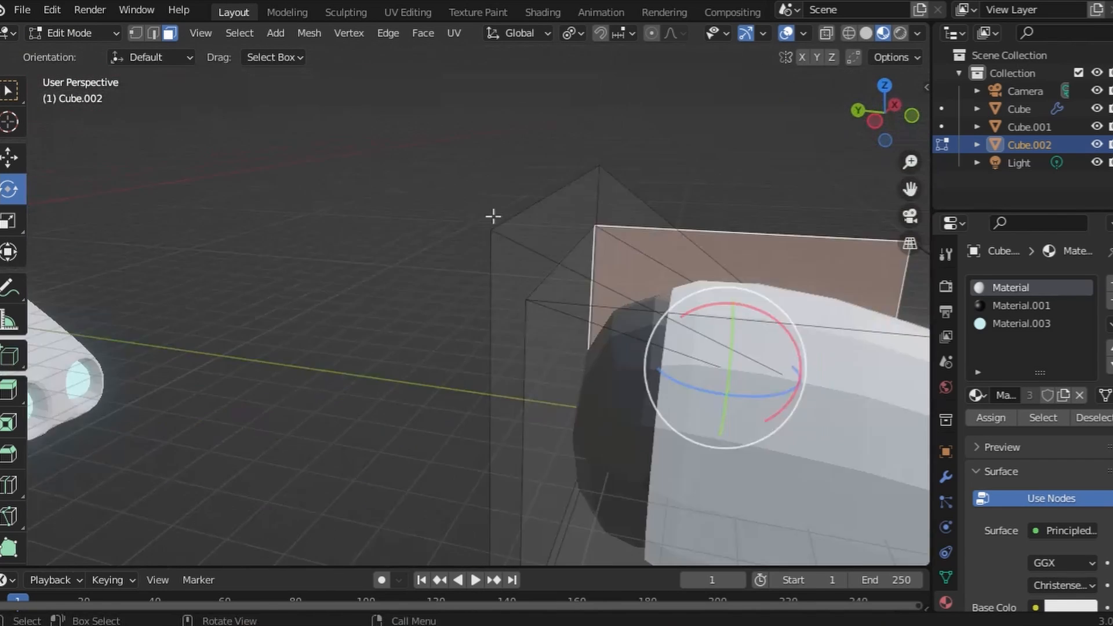
{"action": "middle_click_drag", "start_coordinate": [626, 267], "coordinate": [437, 131], "text": "shift"}
{"action": "left_click", "coordinate": [513, 269]}
{"action": "middle_click_drag", "start_coordinate": [471, 266], "coordinate": [851, 240]}
{"action": "left_click", "coordinate": [462, 165], "text": "shift"}
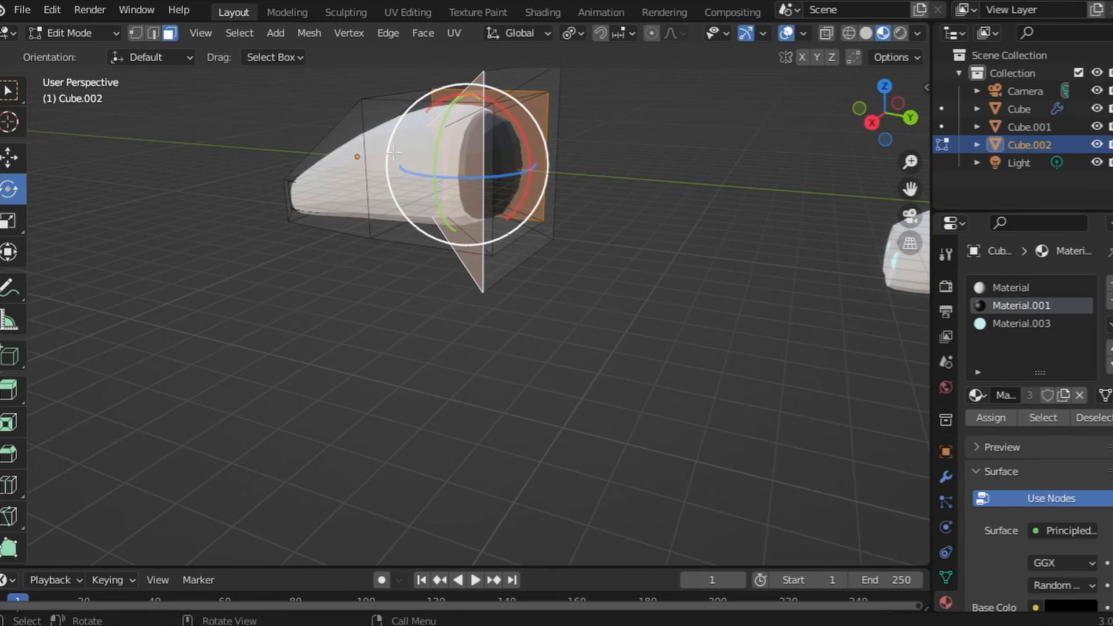
{"action": "left_click", "coordinate": [405, 232]}
{"action": "middle_click_drag", "start_coordinate": [634, 167], "coordinate": [518, 260]}
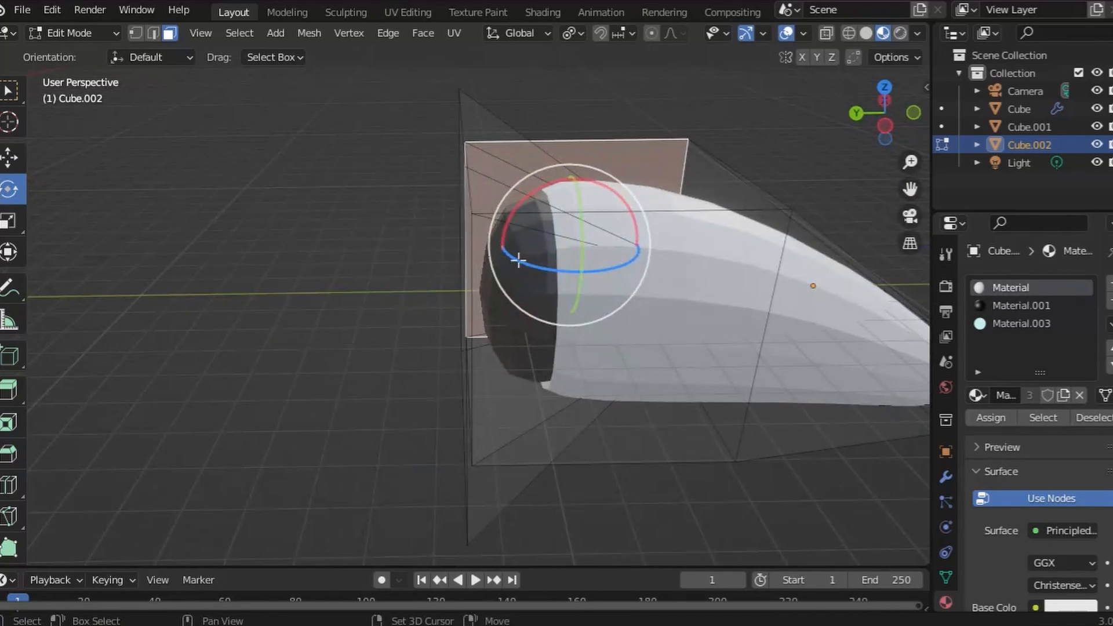
{"action": "left_click", "coordinate": [736, 282], "text": "shift"}
Inset the two selected side faces of Cube.002 and shrink the inset faces along the Z and Y axes
{"action": "key", "text": "i"}
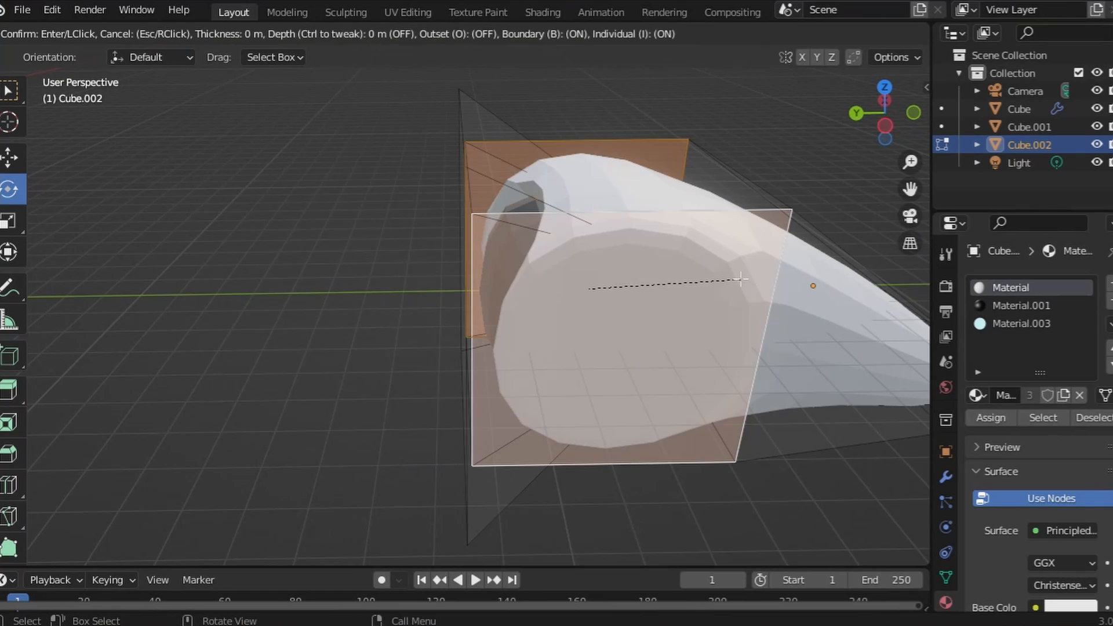
{"action": "left_click", "coordinate": [704, 282]}
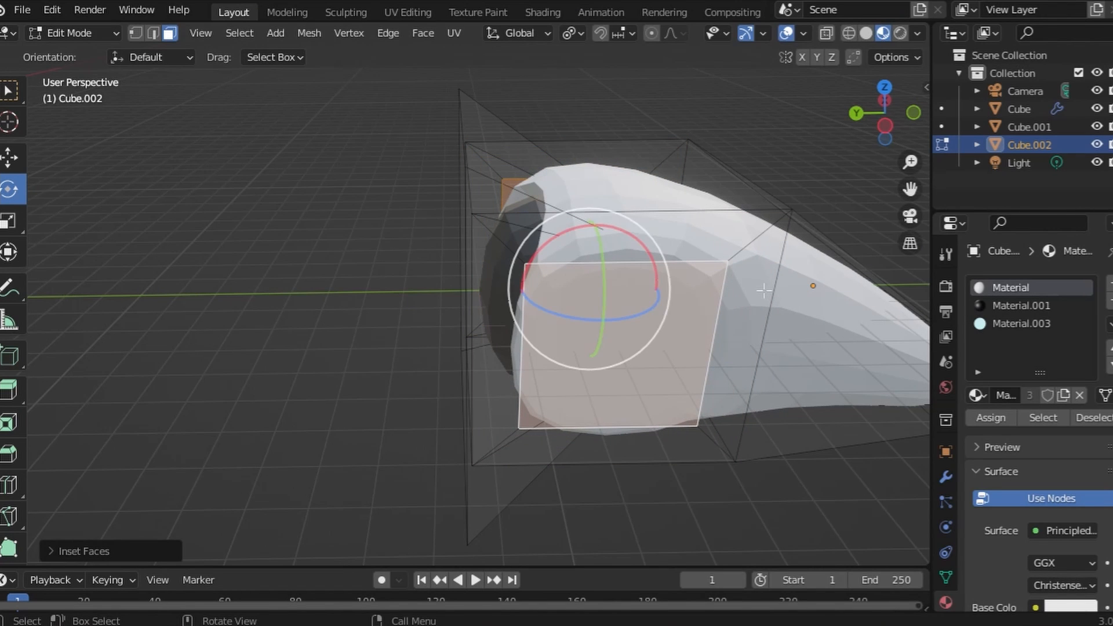
{"action": "key", "text": "s"}
{"action": "key", "text": "z"}
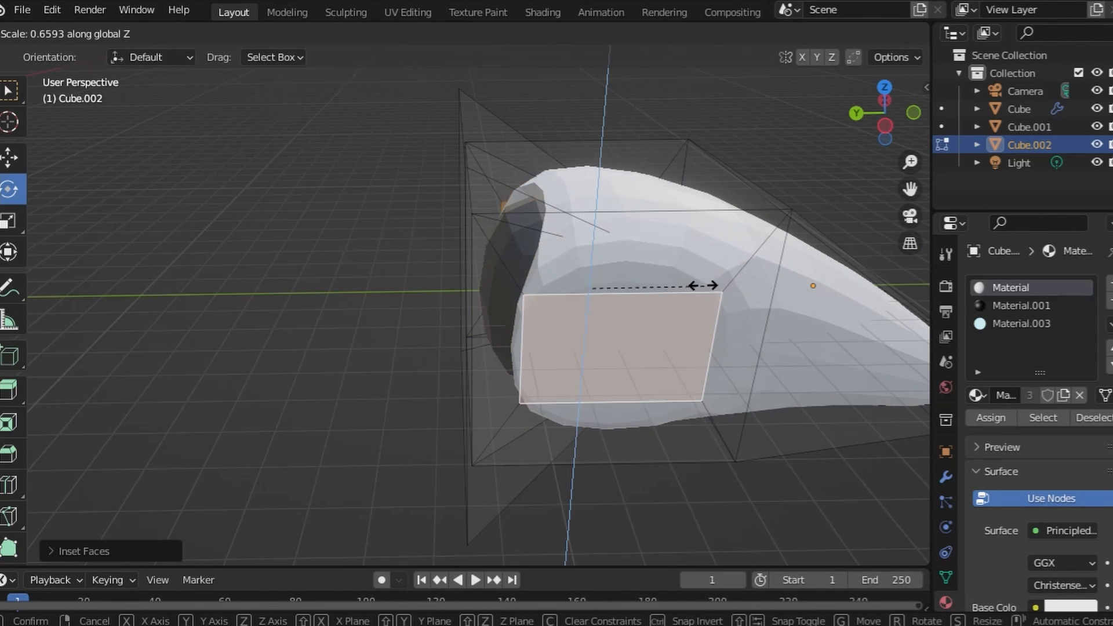
{"action": "left_click", "coordinate": [669, 281]}
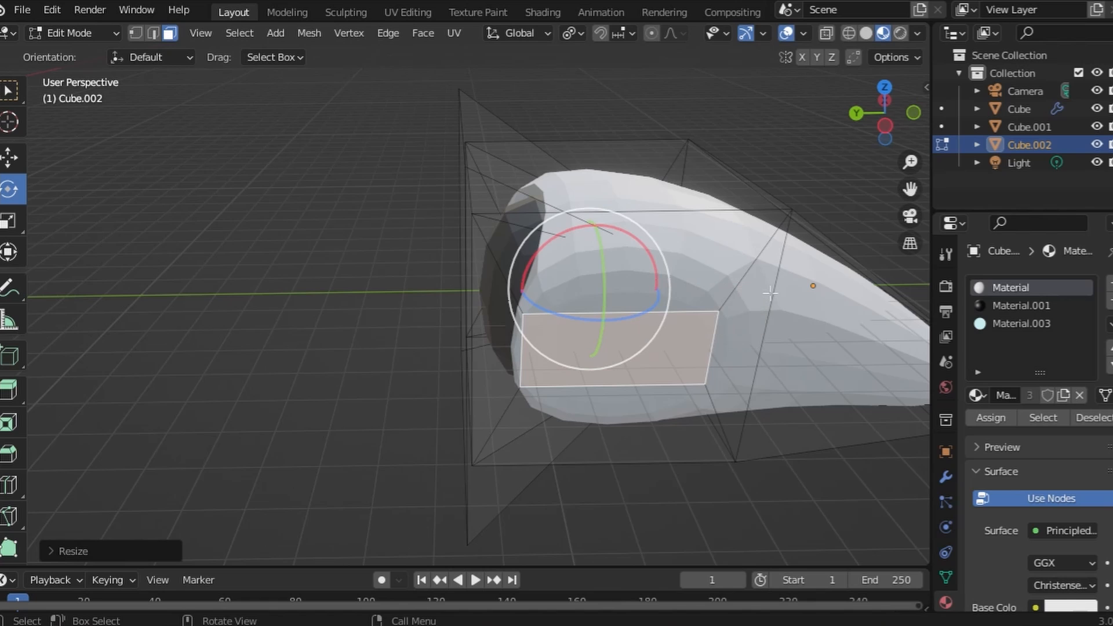
{"action": "key", "text": "s"}
{"action": "key", "text": "y"}
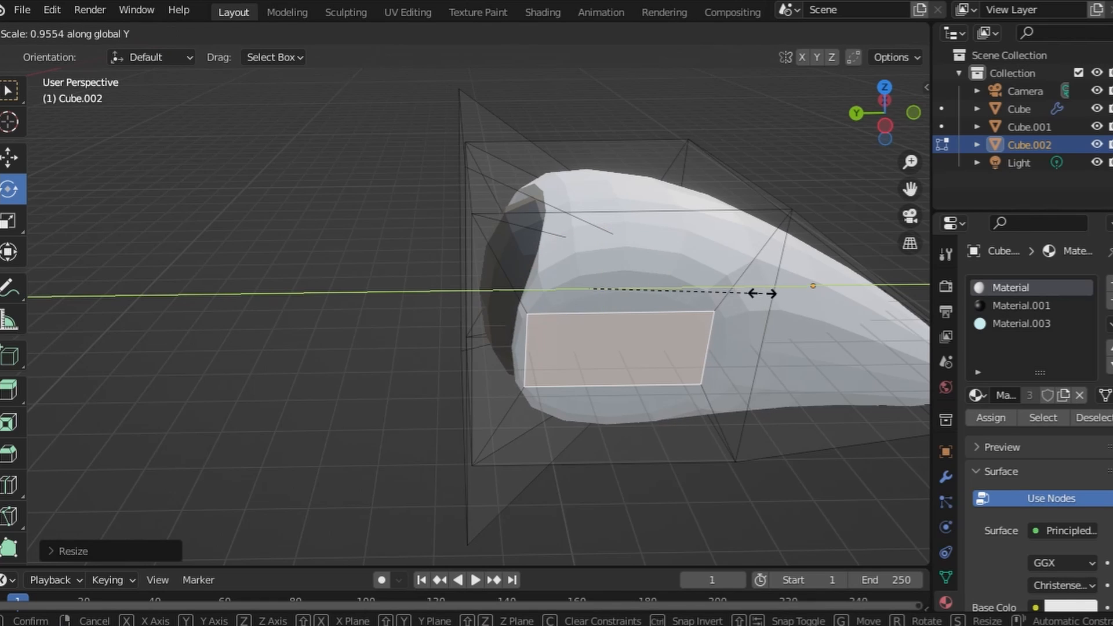
{"action": "left_click", "coordinate": [724, 299]}
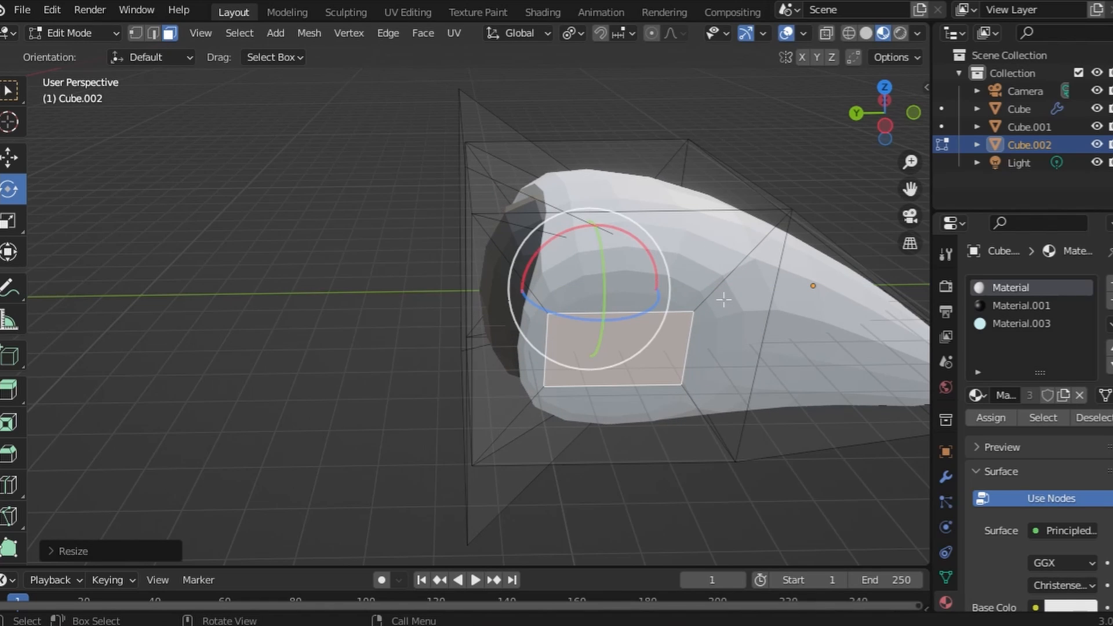
Extrude both inset side faces inward about 1.4 m and extrude them again outward about 9.5 m to form wings
{"action": "key", "text": "e"}
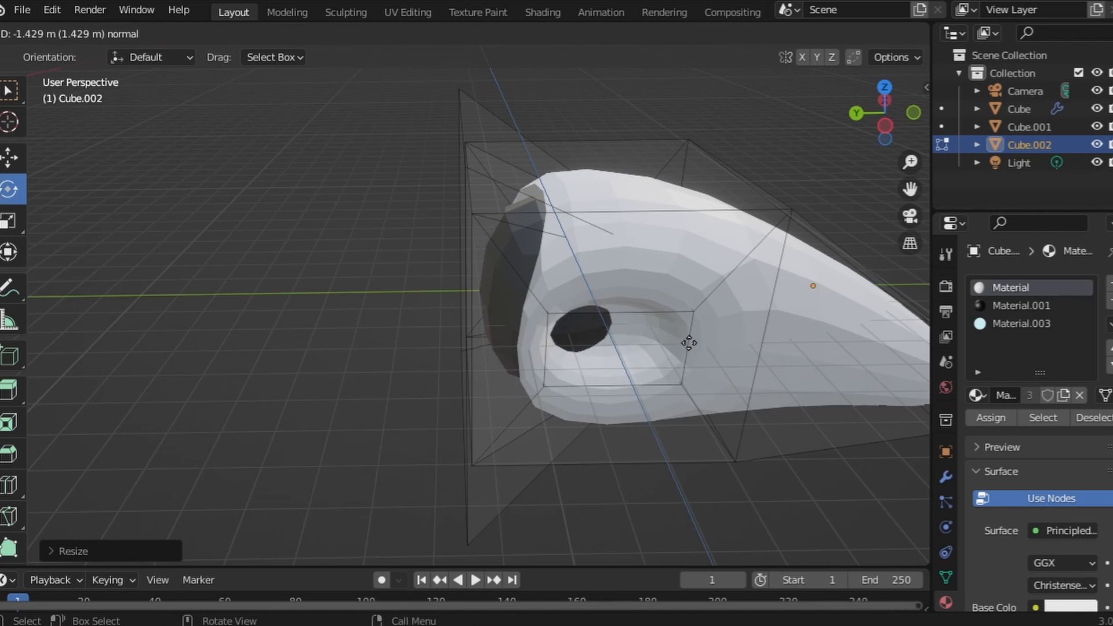
{"action": "left_click", "coordinate": [688, 346]}
{"action": "key", "text": "e"}
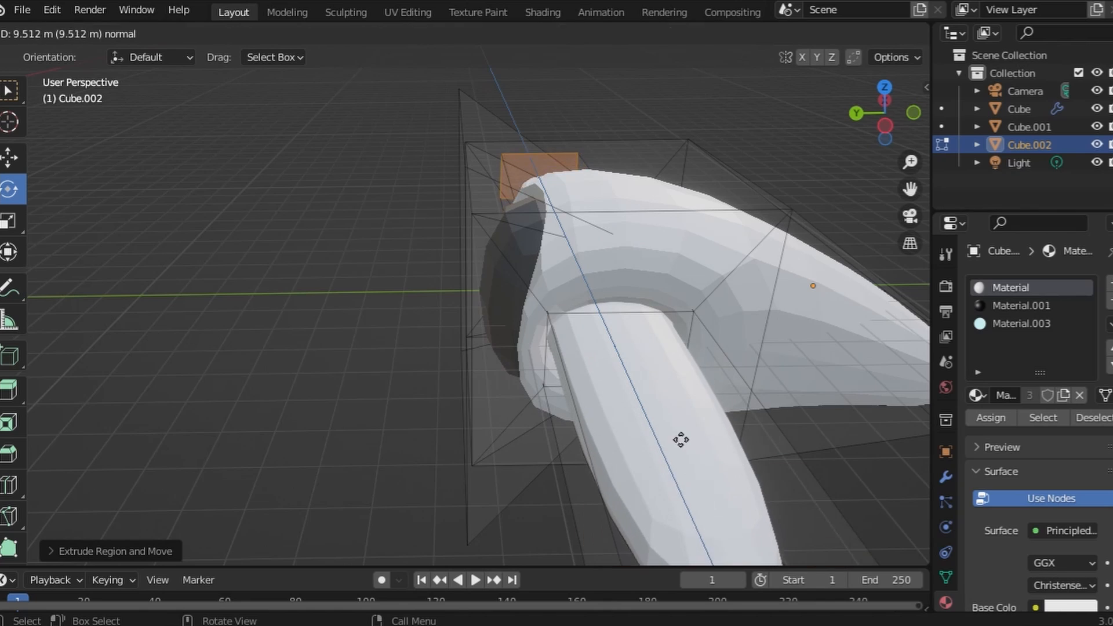
{"action": "left_click", "coordinate": [681, 439]}
{"action": "middle_click_drag", "start_coordinate": [680, 439], "coordinate": [528, 317]}
Flatten the two wing-tip faces of Cube.002 along the Z axis and lower them slightly
{"action": "key", "text": "s"}
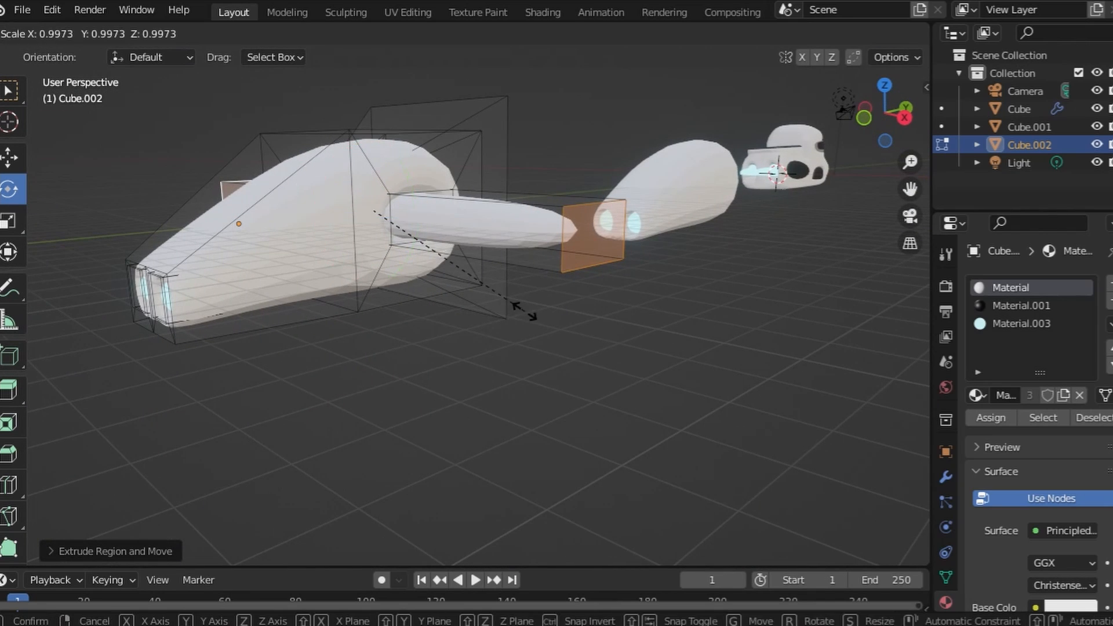
{"action": "key", "text": "z"}
{"action": "left_click", "coordinate": [418, 232]}
{"action": "middle_click_drag", "start_coordinate": [417, 231], "coordinate": [702, 288]}
{"action": "left_click", "coordinate": [9, 157]}
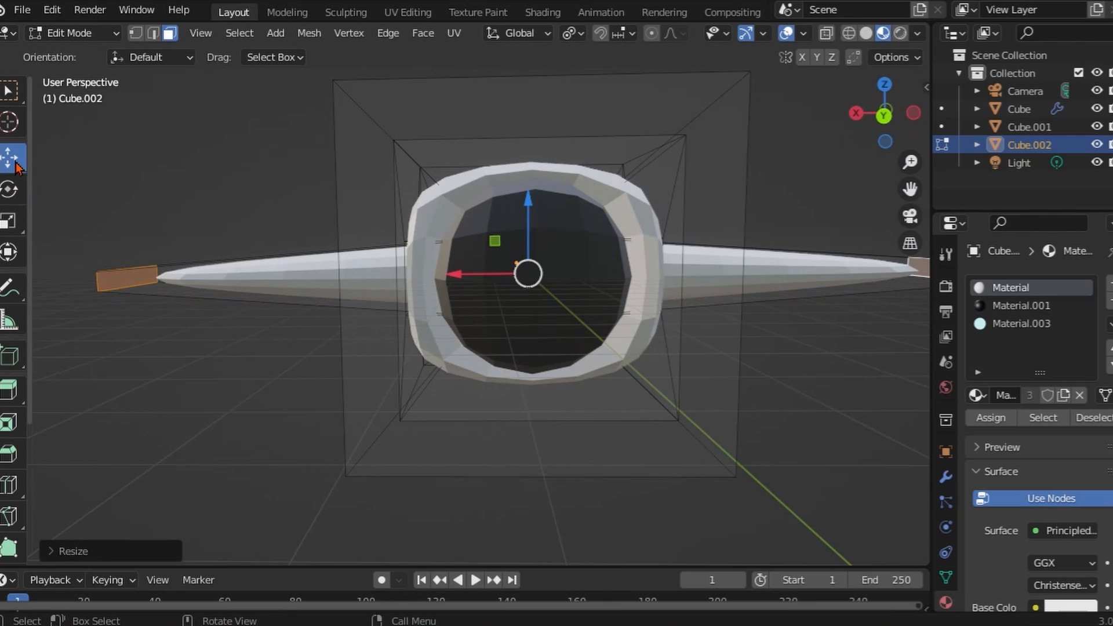
{"action": "left_click_drag", "start_coordinate": [524, 203], "coordinate": [521, 231]}
{"action": "middle_click_drag", "start_coordinate": [131, 255], "coordinate": [294, 320]}
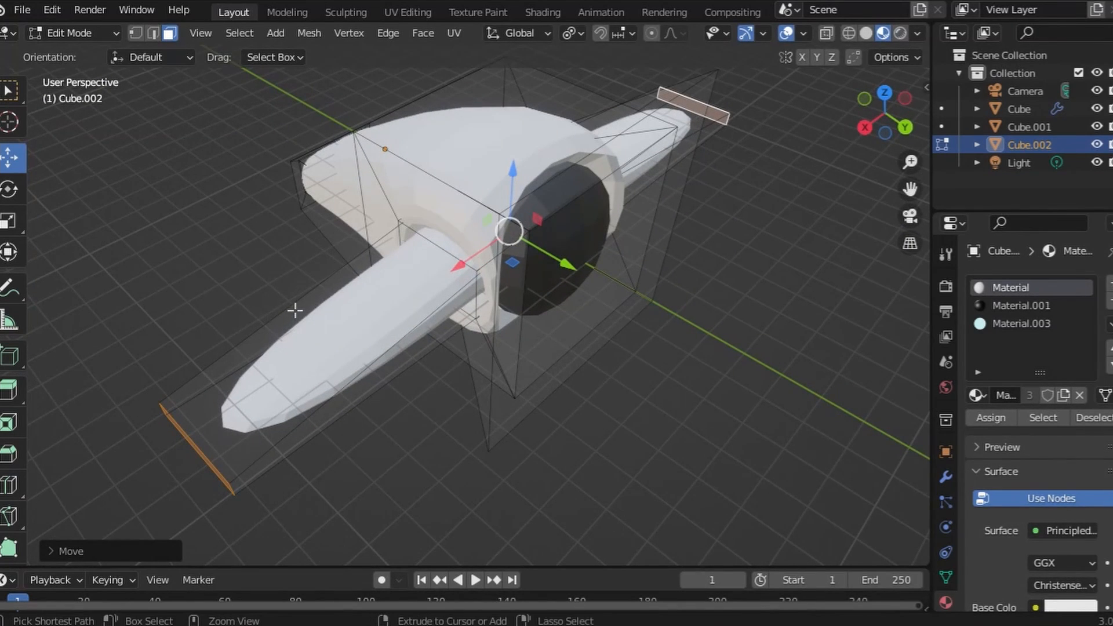
Try beveling the two wing-tip faces of Cube.002
{"action": "key", "text": "ctrl+b"}
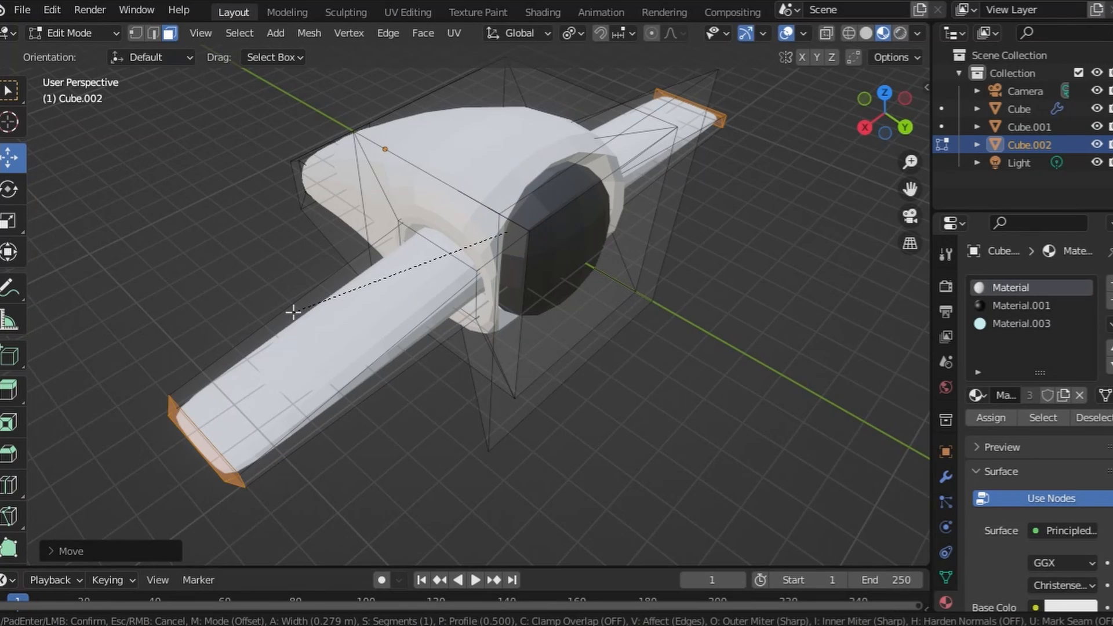
{"action": "left_click", "coordinate": [270, 342]}
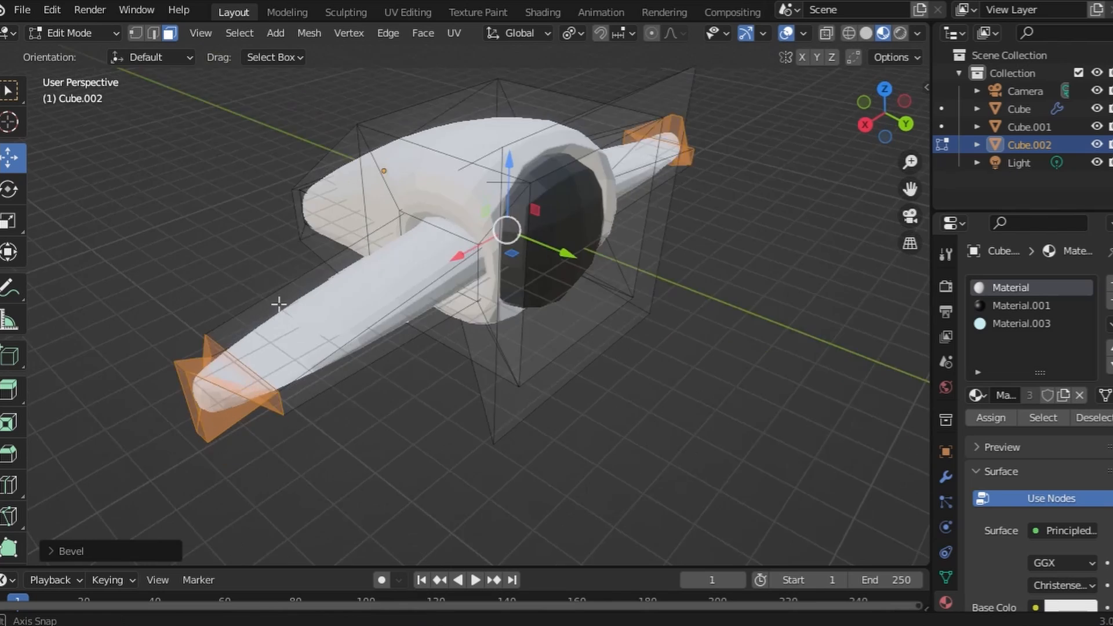
{"action": "middle_click_drag", "start_coordinate": [281, 303], "coordinate": [364, 245]}
{"action": "key", "text": "ctrl+z"}
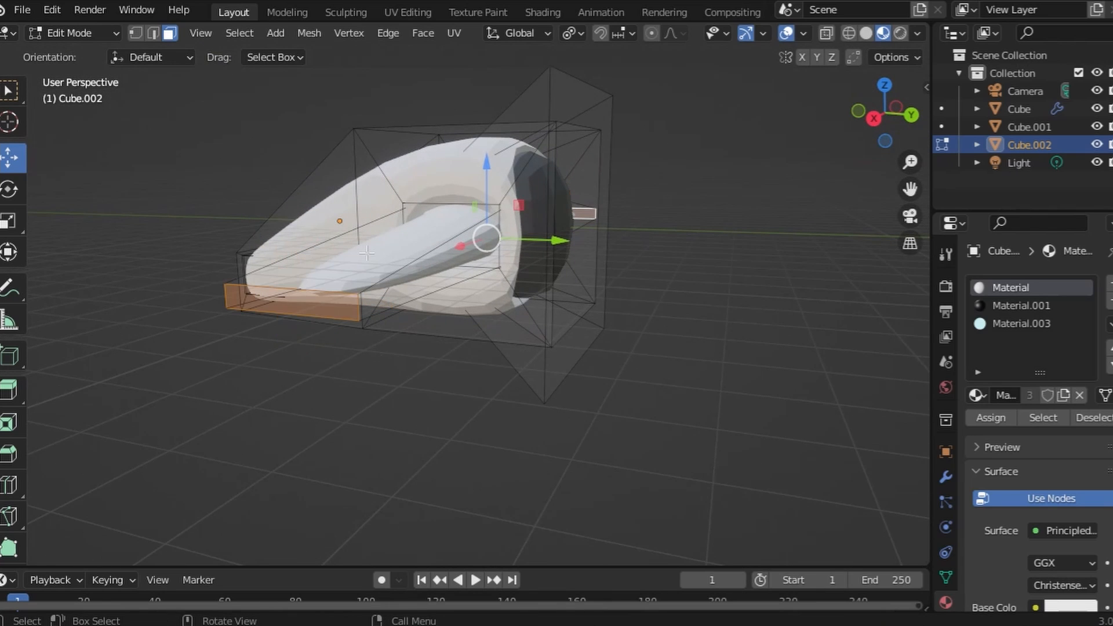
Extrude both wing-tip faces a short distance outward and raise them along the Z axis into upturned winglets
{"action": "key", "text": "e"}
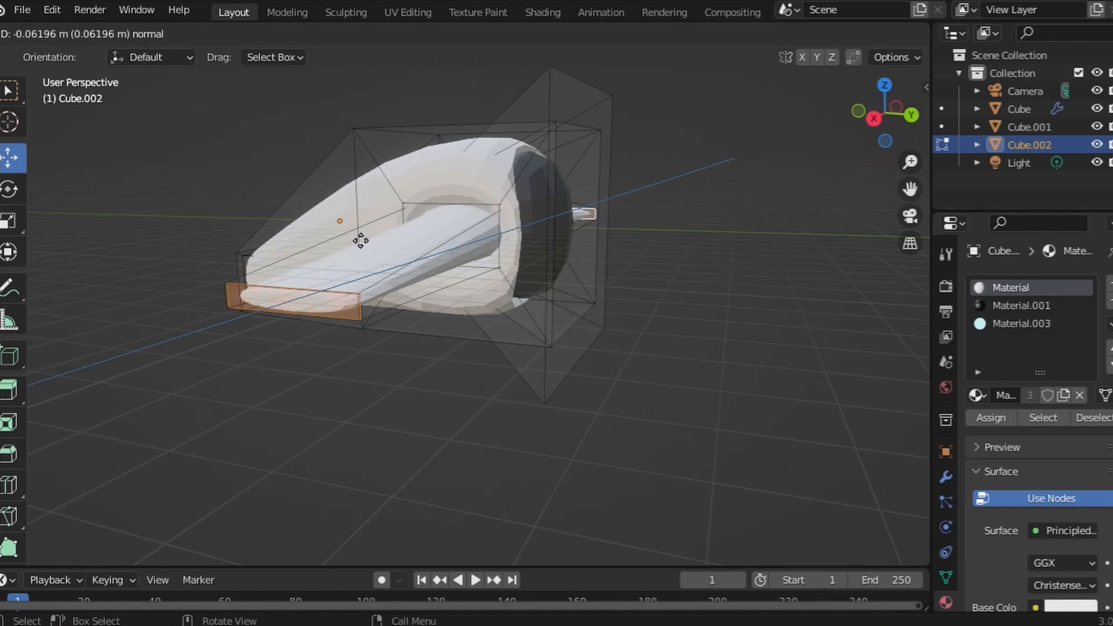
{"action": "left_click", "coordinate": [364, 203]}
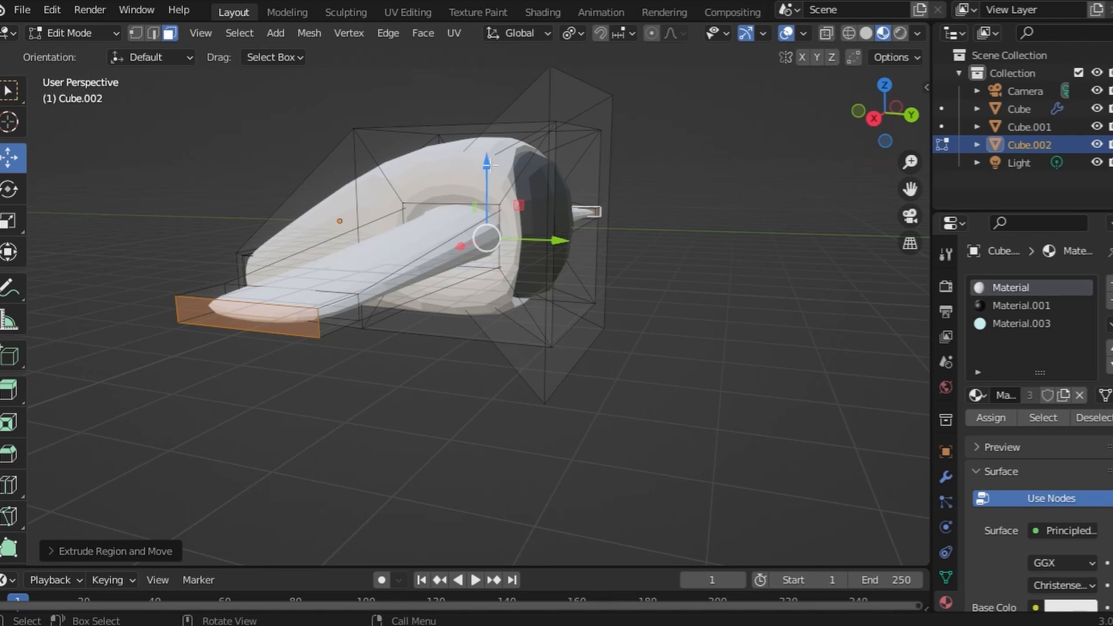
{"action": "left_click_drag", "start_coordinate": [488, 164], "coordinate": [475, 545]}
{"action": "middle_click_drag", "start_coordinate": [659, 323], "coordinate": [777, 340]}
{"action": "middle_click_drag", "start_coordinate": [670, 360], "coordinate": [403, 287]}
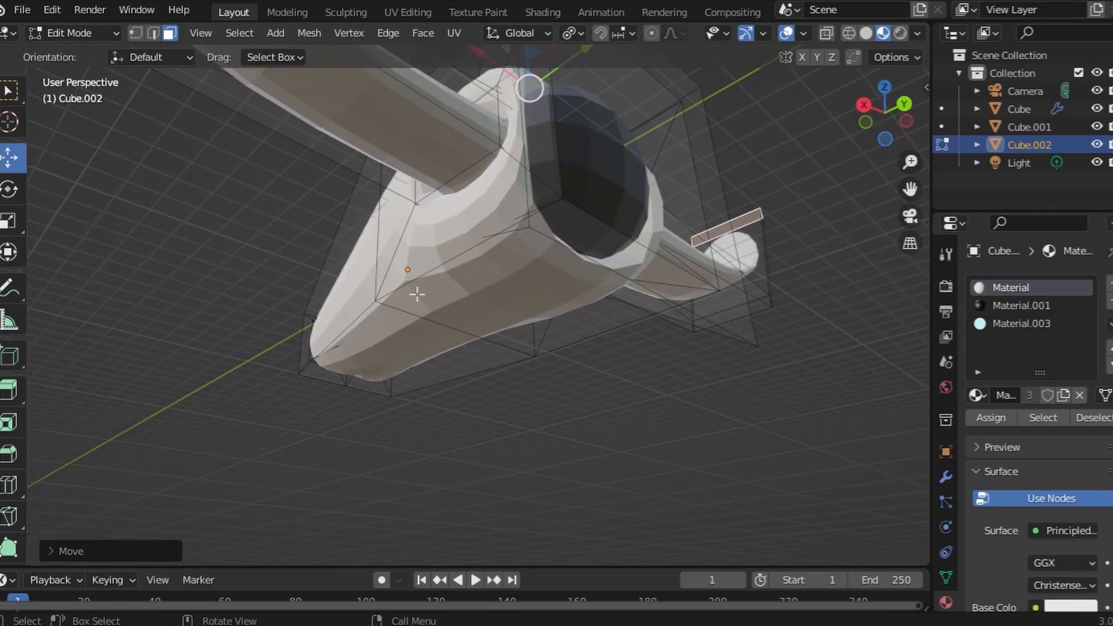
Select the underside face of Cube.002 below the black front and start a knife cut on it
{"action": "left_click", "coordinate": [469, 285]}
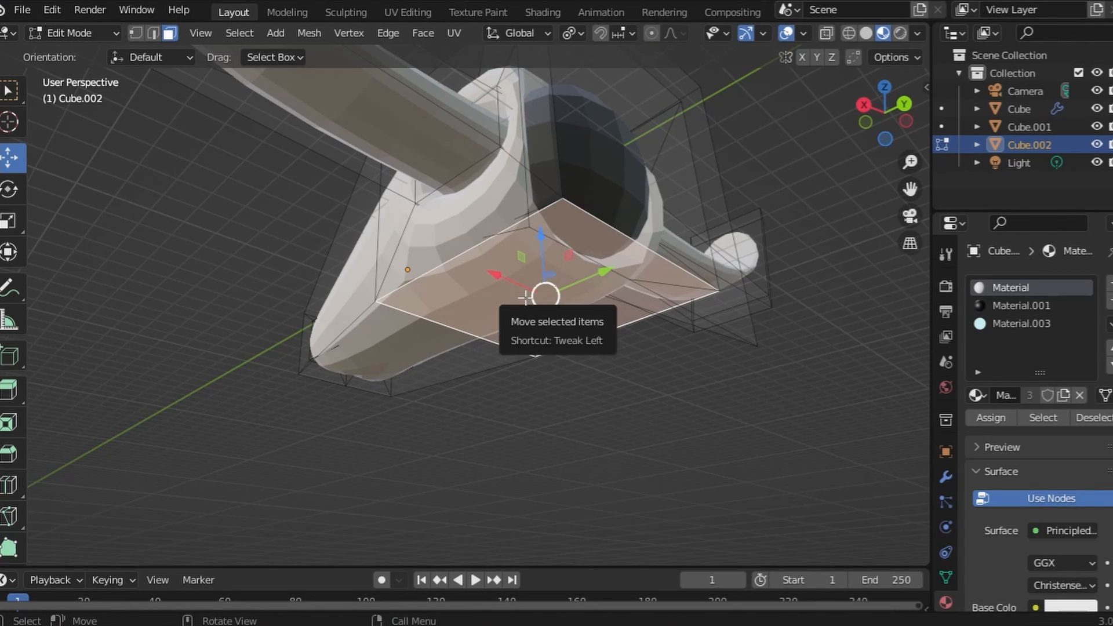
{"action": "key", "text": "k"}
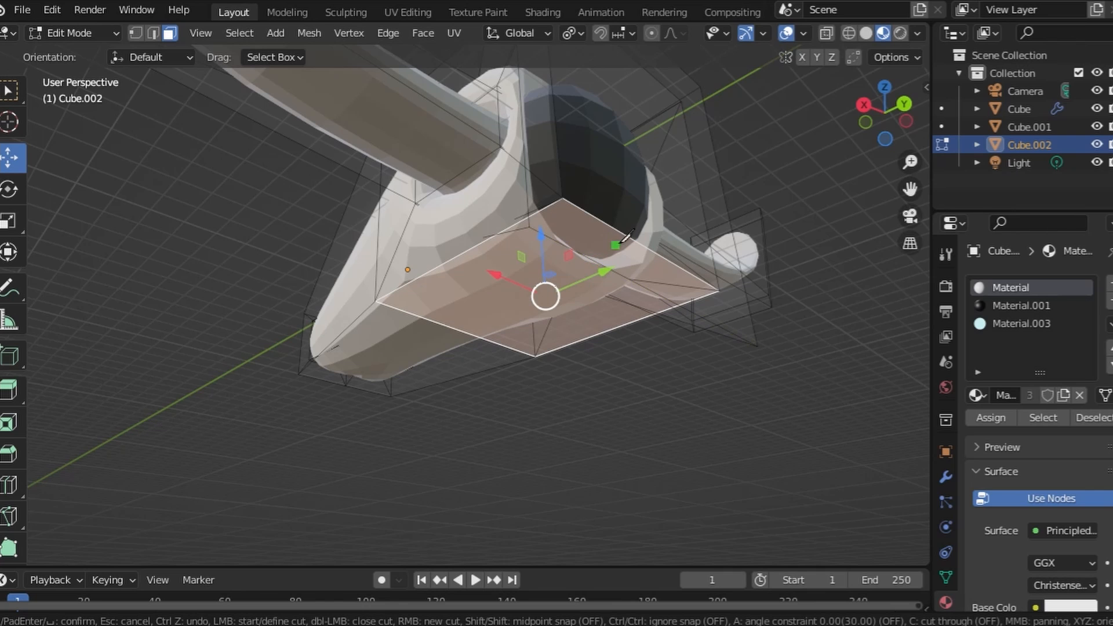
{"action": "middle_click_drag", "start_coordinate": [553, 274], "coordinate": [434, 206]}
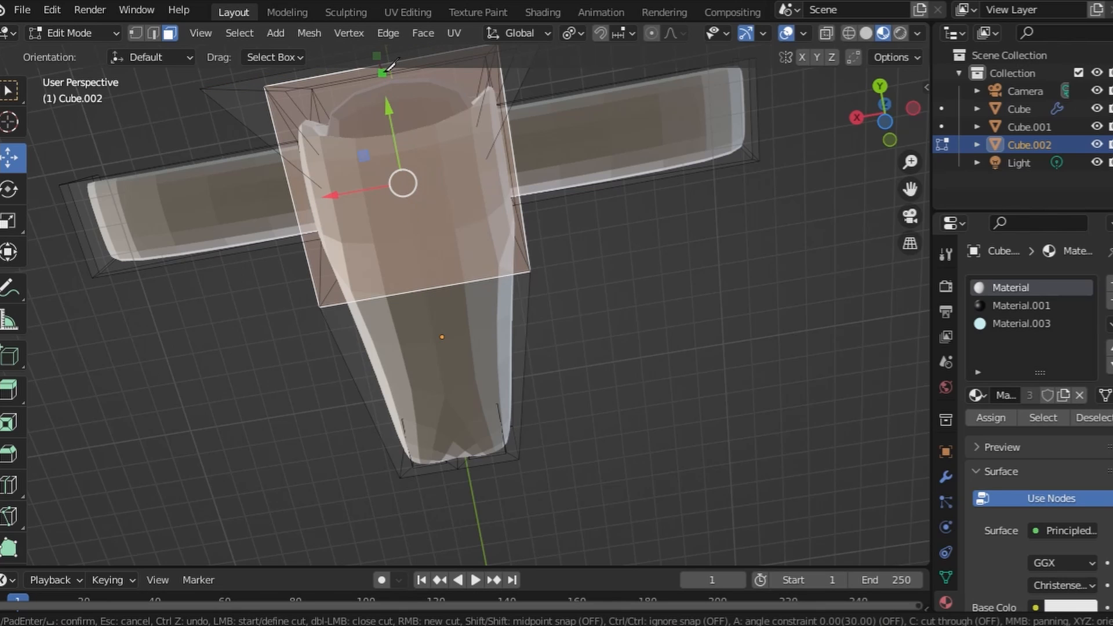
{"action": "middle_click_drag", "start_coordinate": [394, 110], "coordinate": [420, 153]}
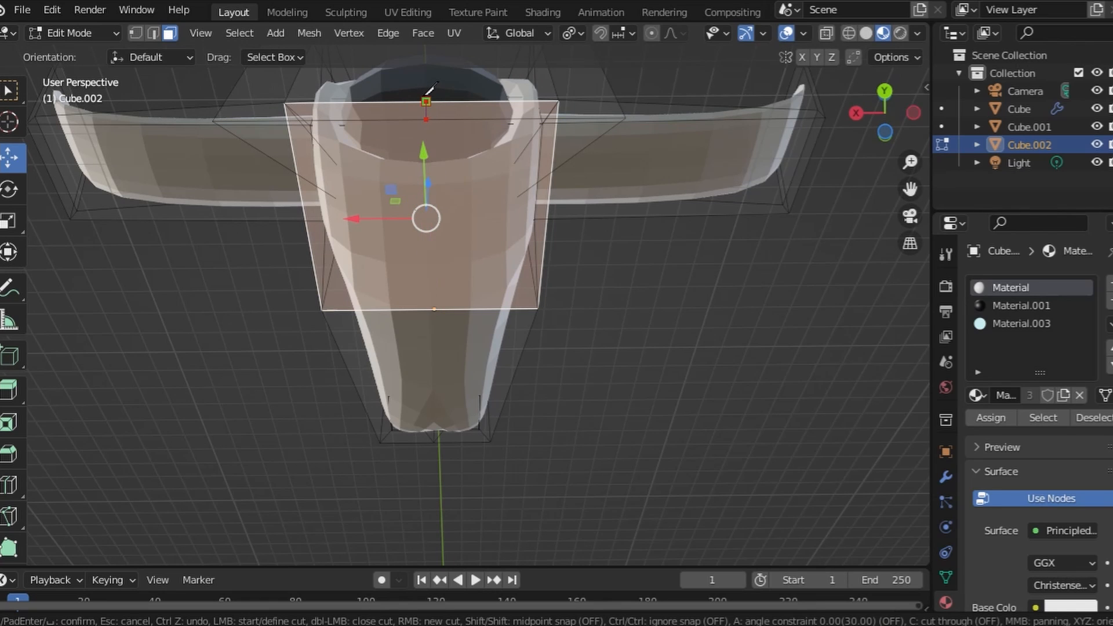
Undo the knife cut on the body's underside and split that face lengthwise down the middle with one loop cut
{"action": "key", "text": "Return"}
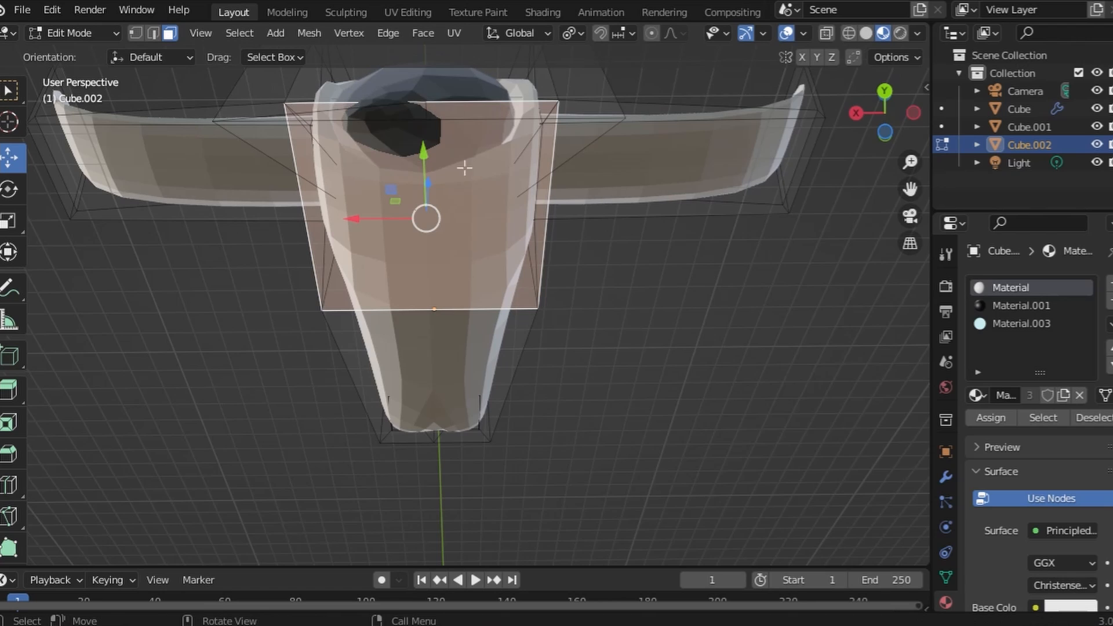
{"action": "key", "text": "ctrl+z"}
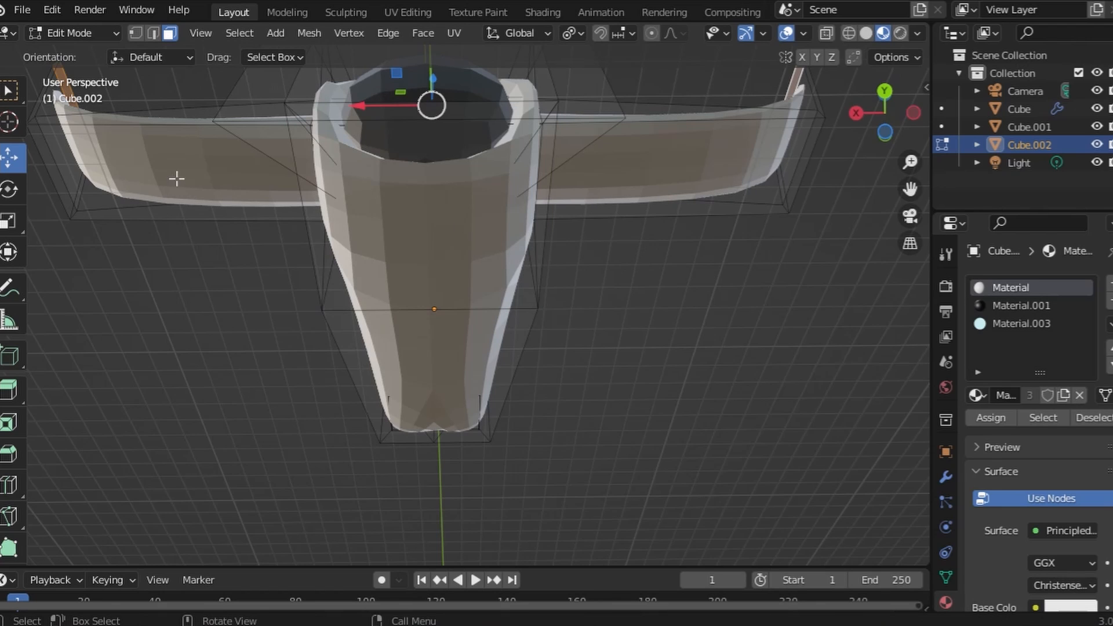
{"action": "left_click", "coordinate": [9, 485]}
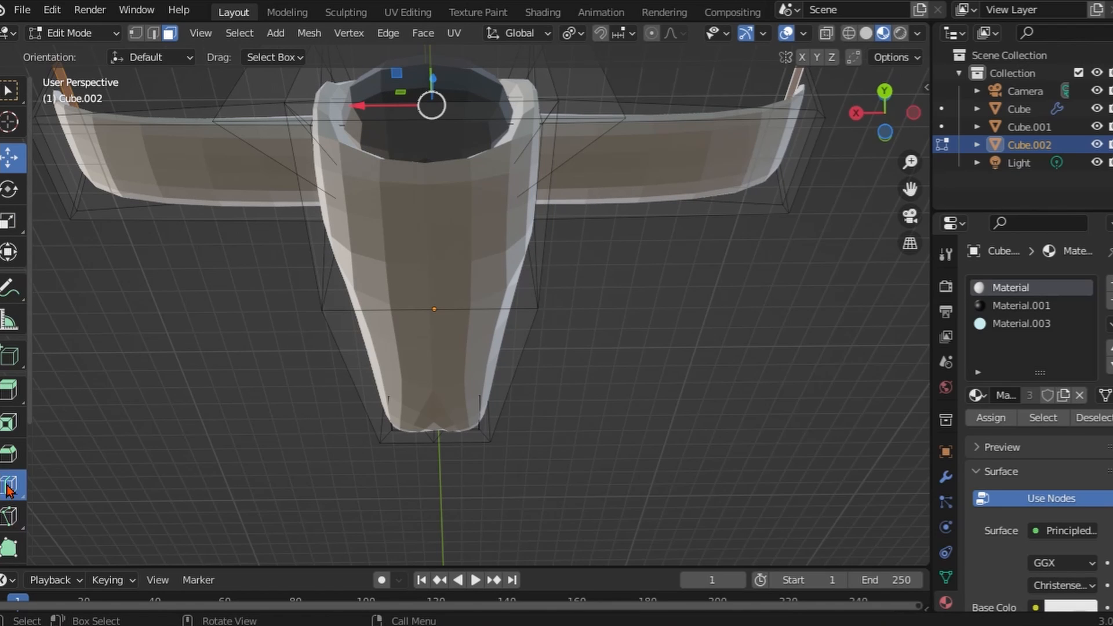
{"action": "left_click", "coordinate": [436, 288]}
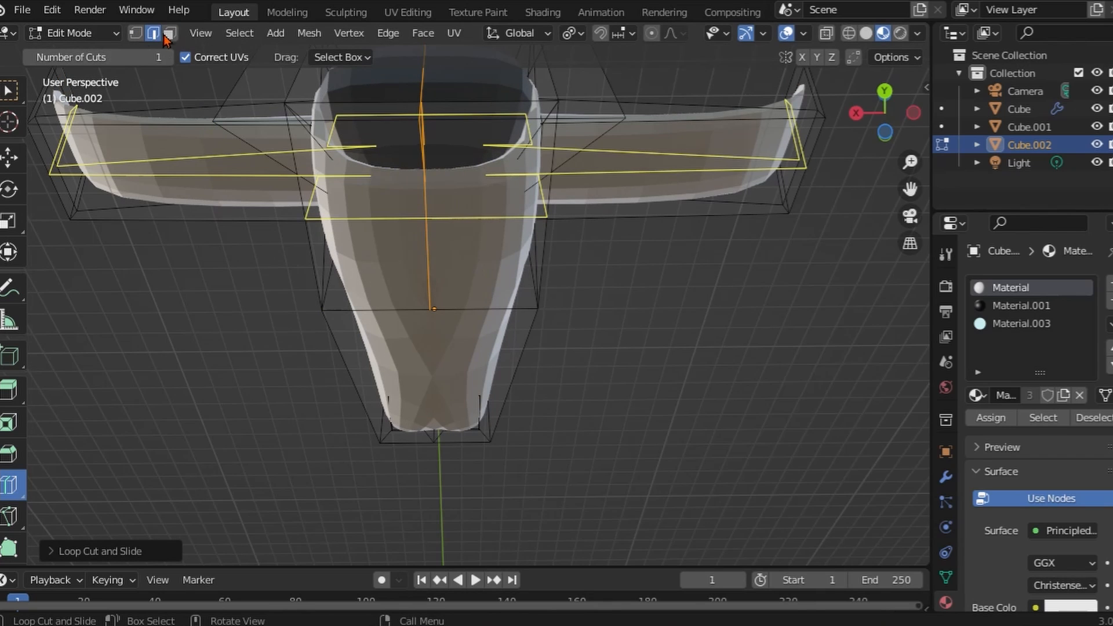
{"action": "left_click", "coordinate": [19, 161]}
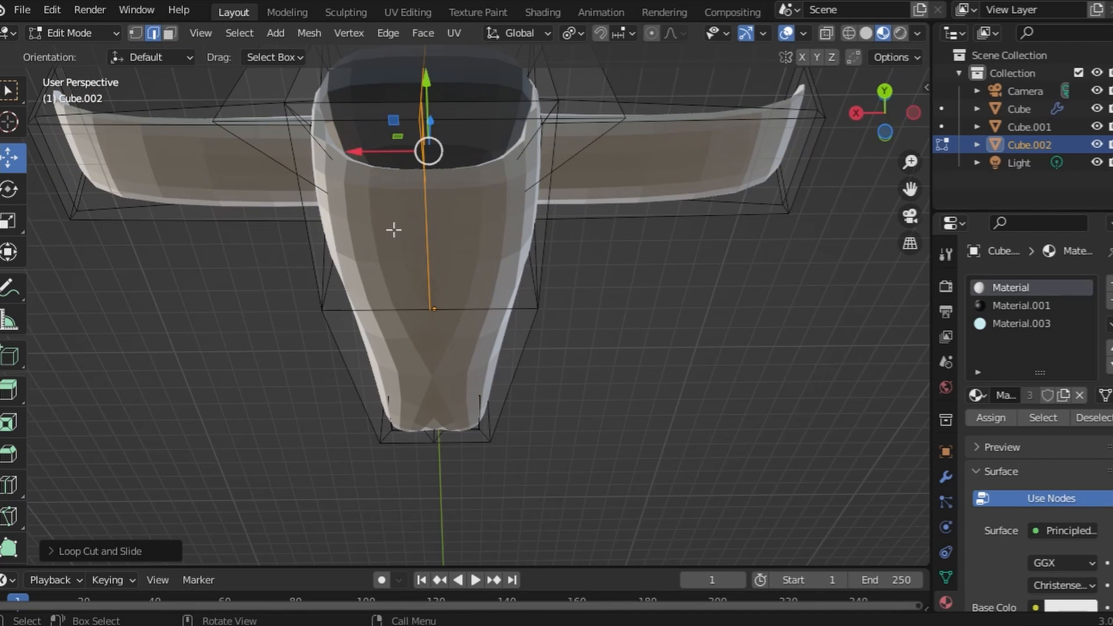
{"action": "left_click", "coordinate": [393, 231]}
Select both halves of the split underside face and inset them individually with a thickness of about 0.96 m
{"action": "left_click", "coordinate": [176, 33]}
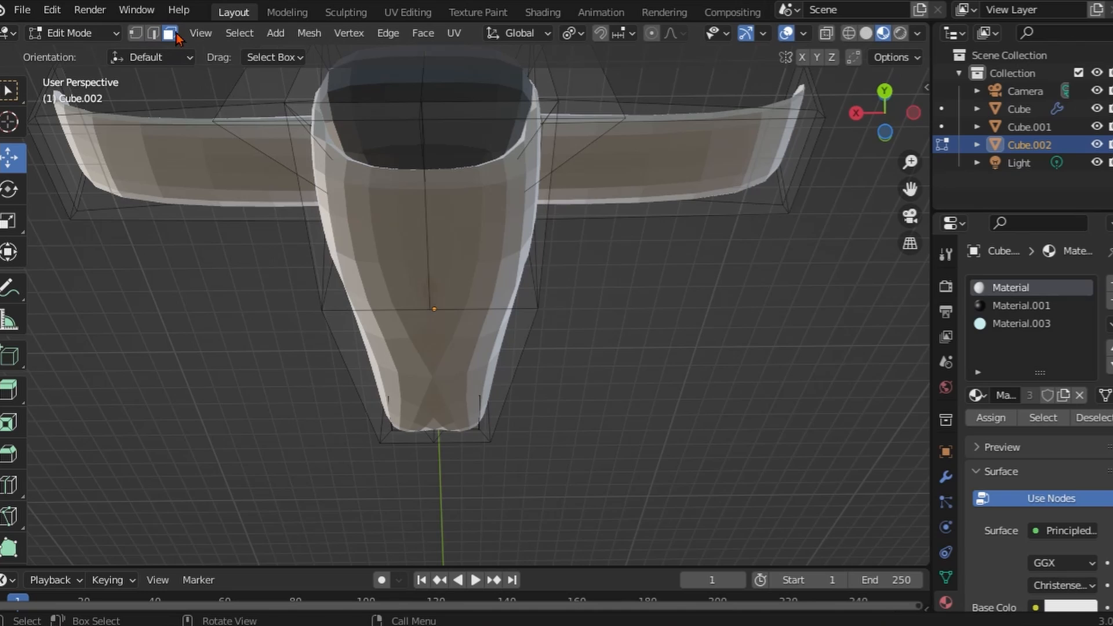
{"action": "left_click", "coordinate": [376, 233]}
{"action": "left_click", "coordinate": [521, 239], "text": "shift"}
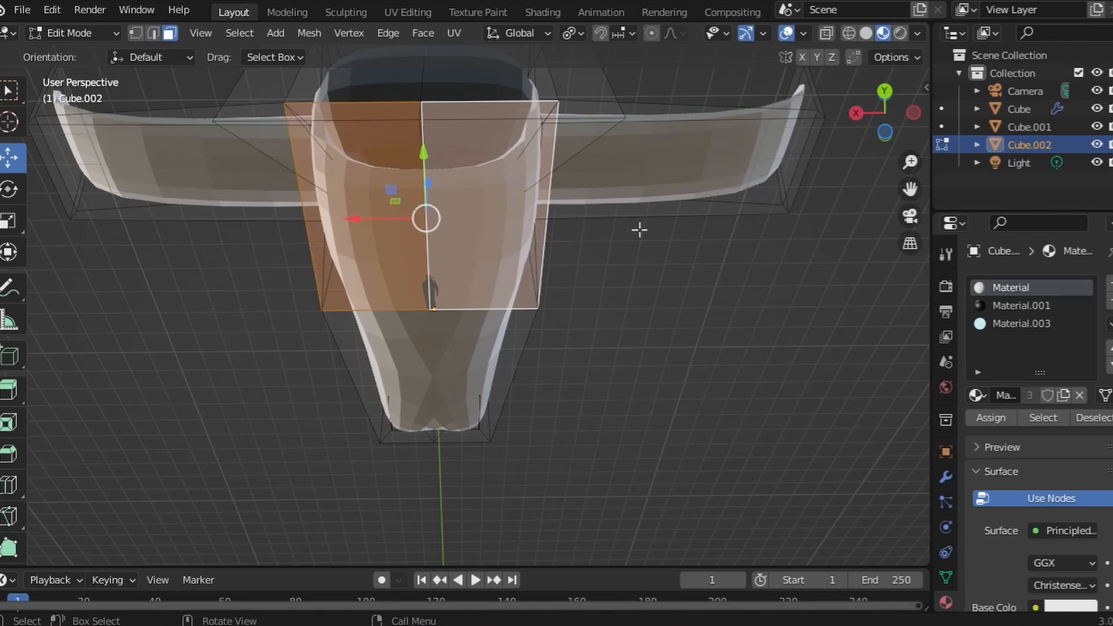
{"action": "key", "text": "i"}
{"action": "key", "text": "i"}
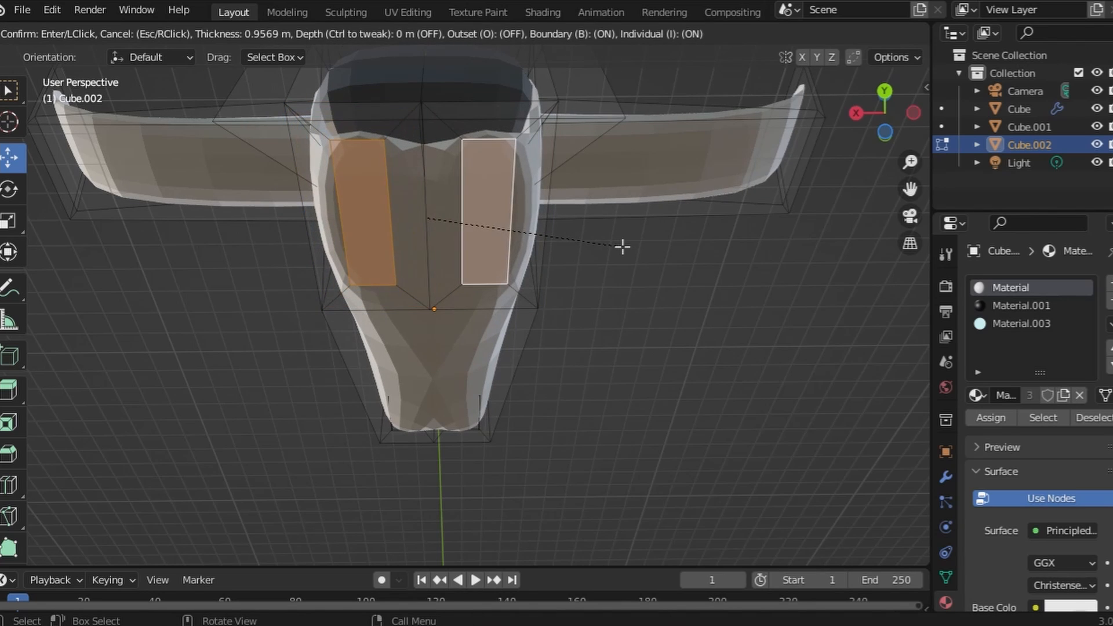
{"action": "left_click", "coordinate": [620, 243]}
Shorten the two inset underside faces to about half their length along Y and reposition them along Y
{"action": "key", "text": "s"}
{"action": "key", "text": "y"}
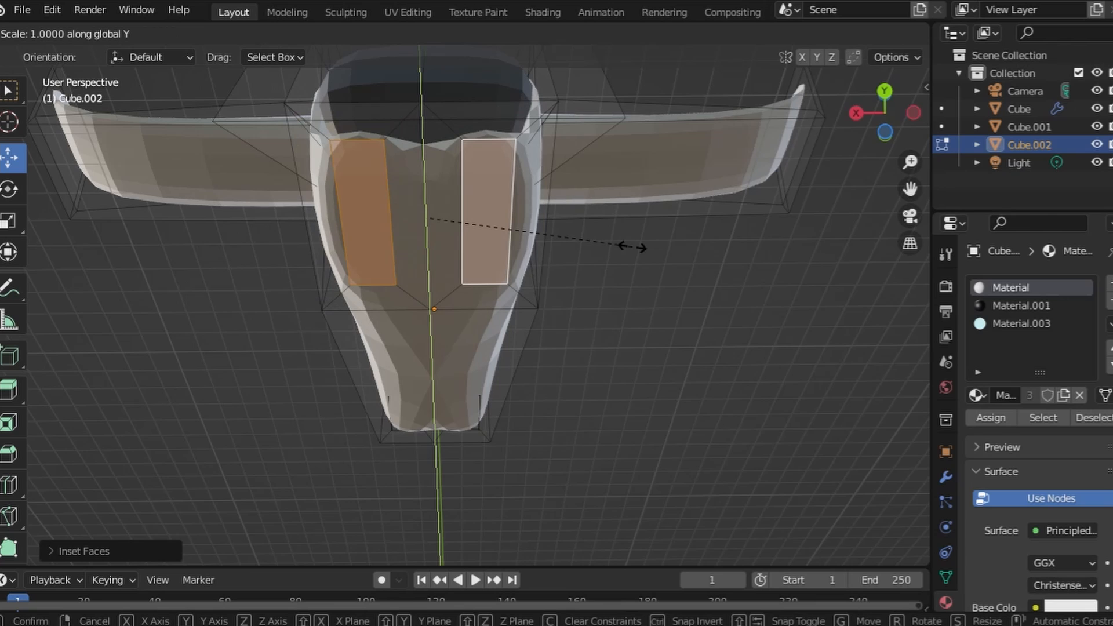
{"action": "left_click", "coordinate": [533, 233]}
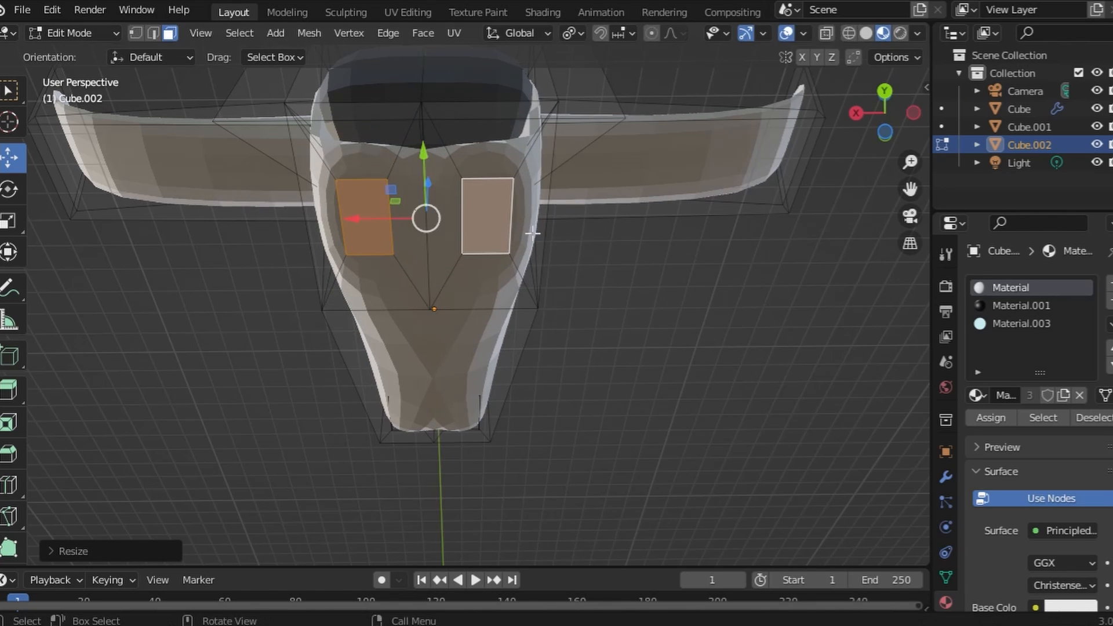
{"action": "key", "text": "g"}
{"action": "key", "text": "y"}
{"action": "left_click", "coordinate": [423, 192]}
Extrude the two inset underside faces inward to form a pair of recesses
{"action": "middle_click_drag", "start_coordinate": [423, 191], "coordinate": [679, 378]}
{"action": "key", "text": "e"}
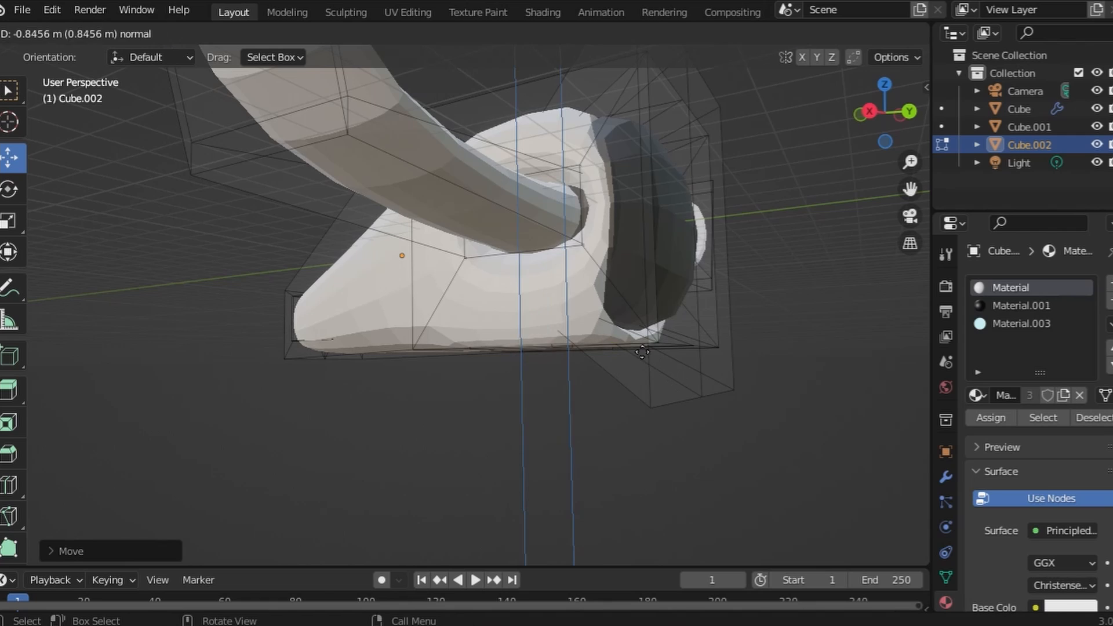
{"action": "left_click", "coordinate": [653, 414]}
Extrude the two recess floor faces back outward and scale them up to flared rims below the body
{"action": "middle_click_drag", "start_coordinate": [653, 414], "coordinate": [643, 354]}
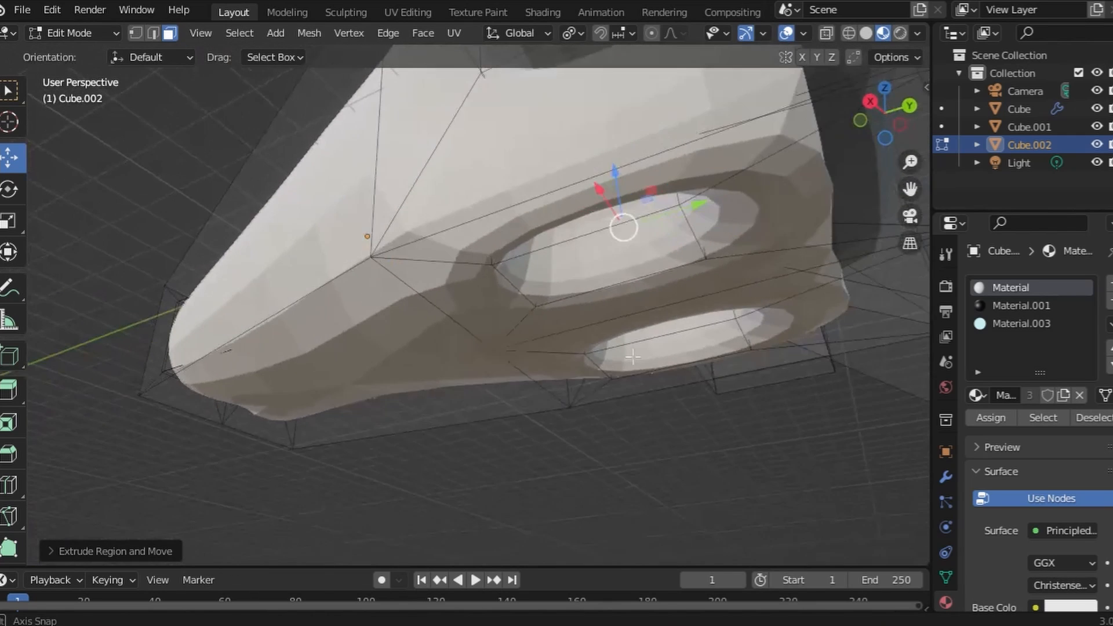
{"action": "key", "text": "e"}
{"action": "left_click", "coordinate": [729, 471]}
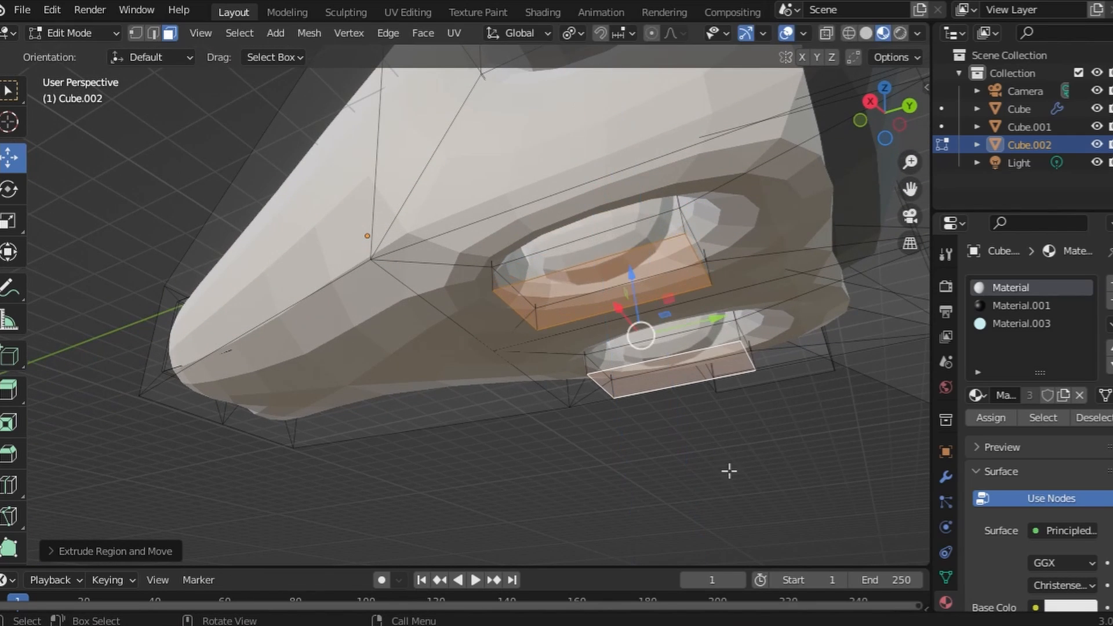
{"action": "middle_click_drag", "start_coordinate": [731, 460], "coordinate": [629, 369]}
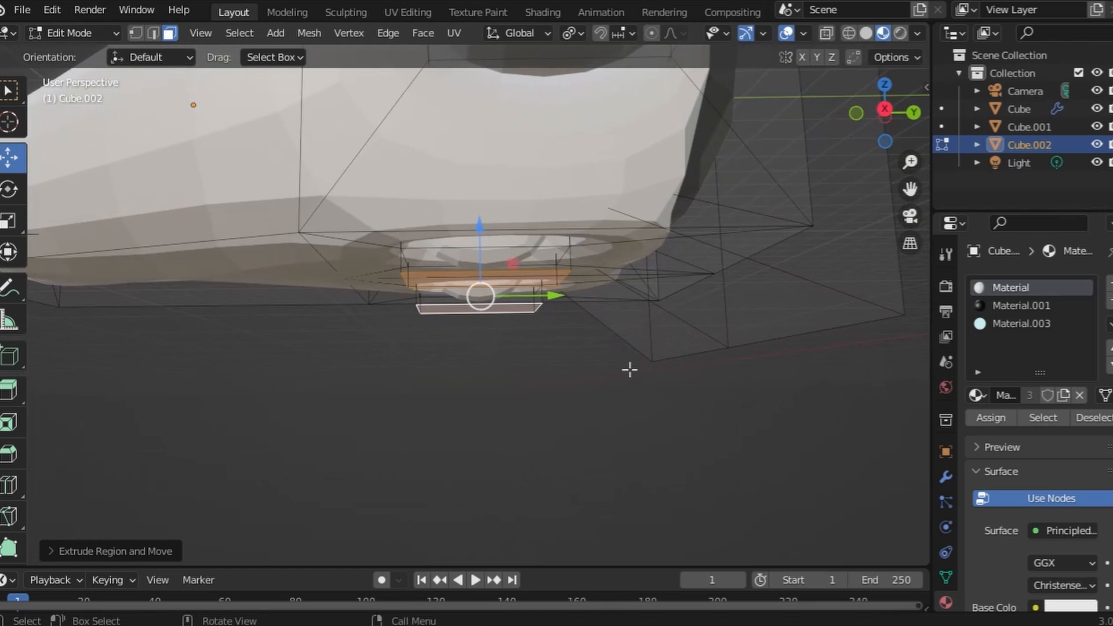
{"action": "key", "text": "s"}
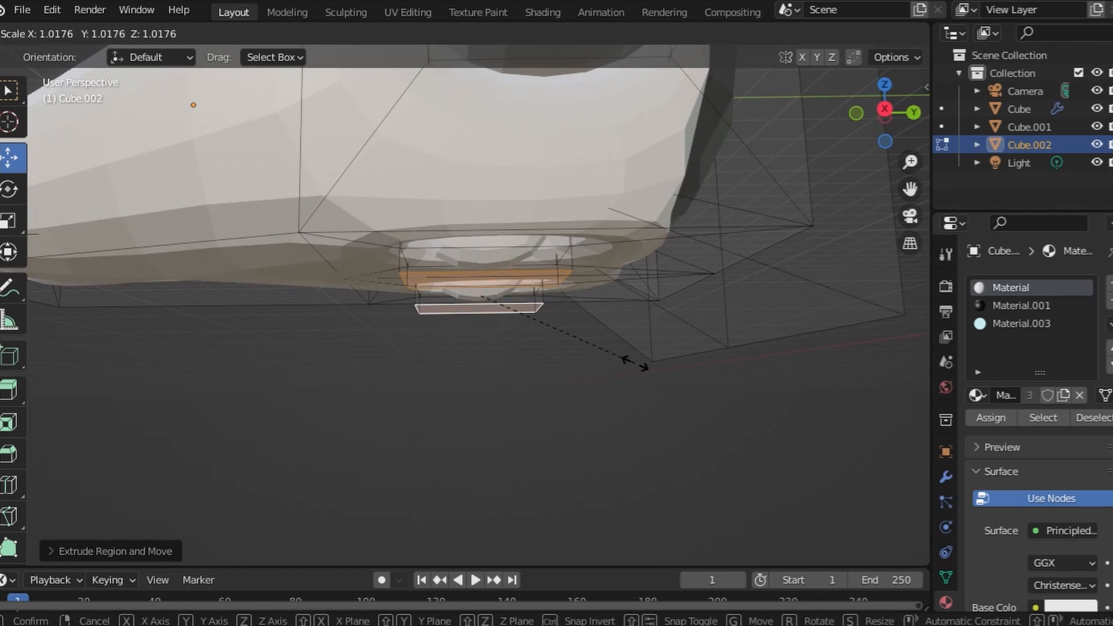
{"action": "left_click", "coordinate": [771, 365]}
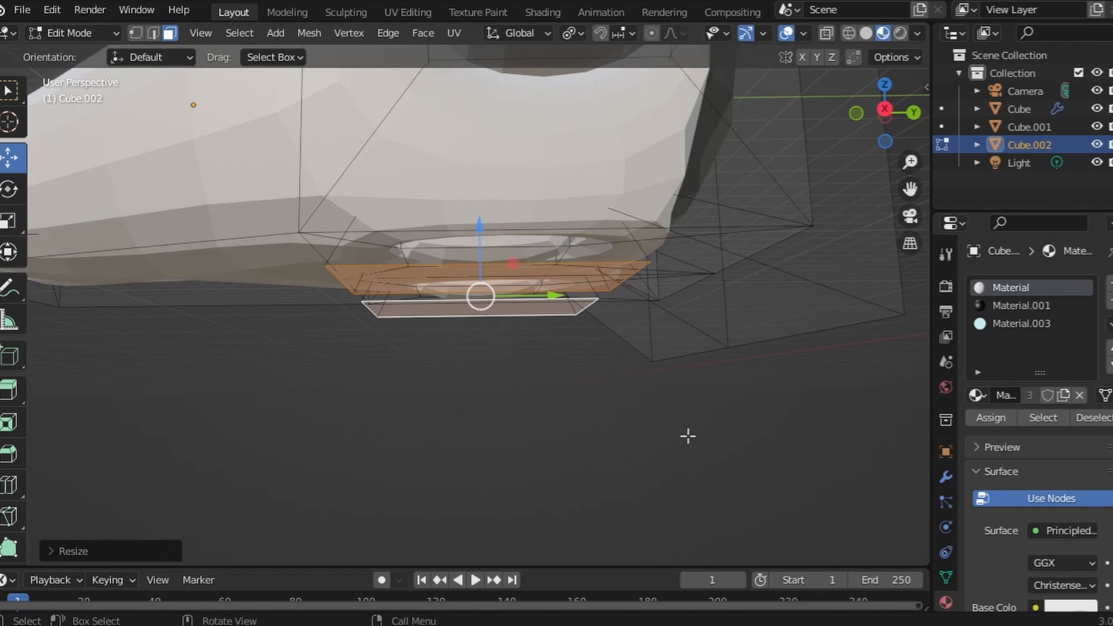
Extrude the two enlarged faces back up into the body and scale them down to narrow the recess centres
{"action": "key", "text": "e"}
{"action": "left_click", "coordinate": [656, 367]}
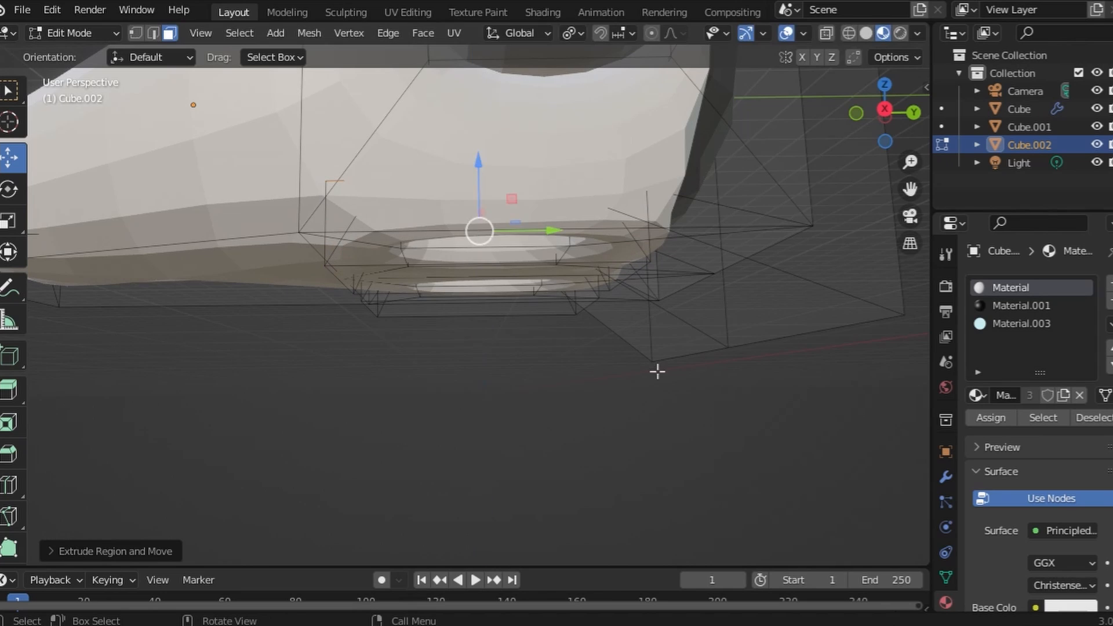
{"action": "middle_click_drag", "start_coordinate": [655, 367], "coordinate": [592, 286]}
{"action": "key", "text": "s"}
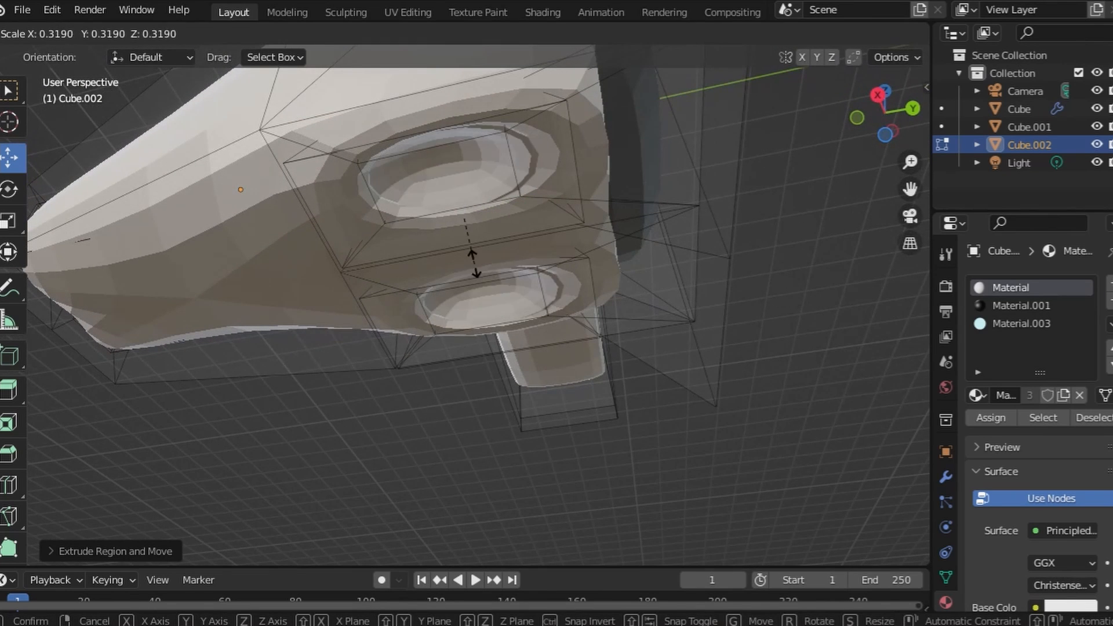
{"action": "left_click", "coordinate": [426, 211]}
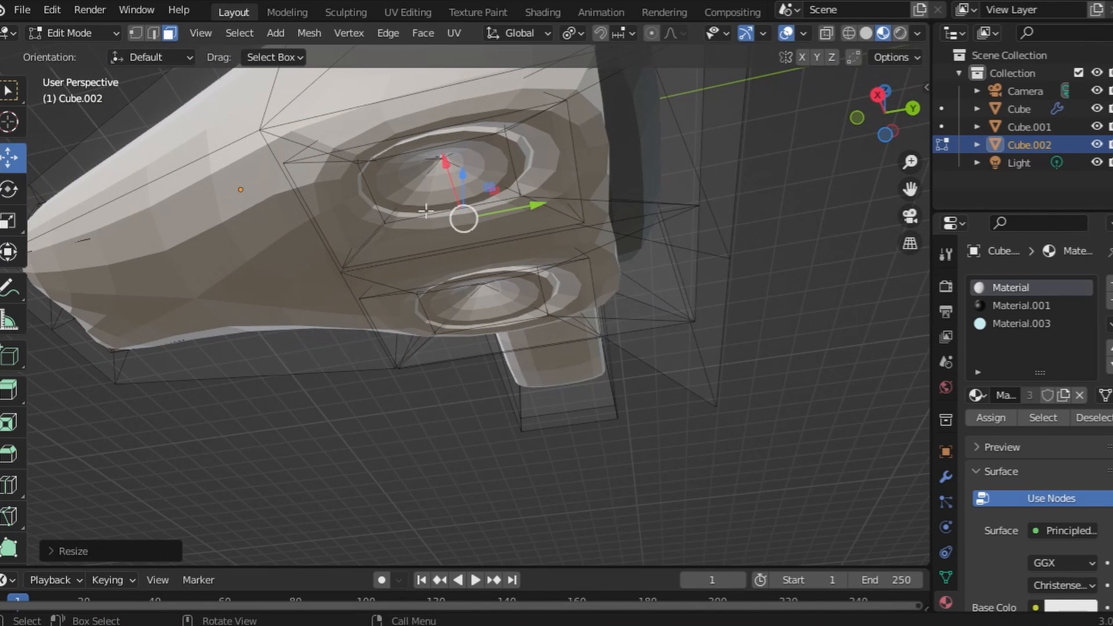
Expand the selection to both whole recesses, shift them slightly in the positive Y direction, and reduce the selection to the inner faces
{"action": "middle_click_drag", "start_coordinate": [499, 203], "coordinate": [494, 126]}
{"action": "key", "text": "ctrl+KP_Add"}
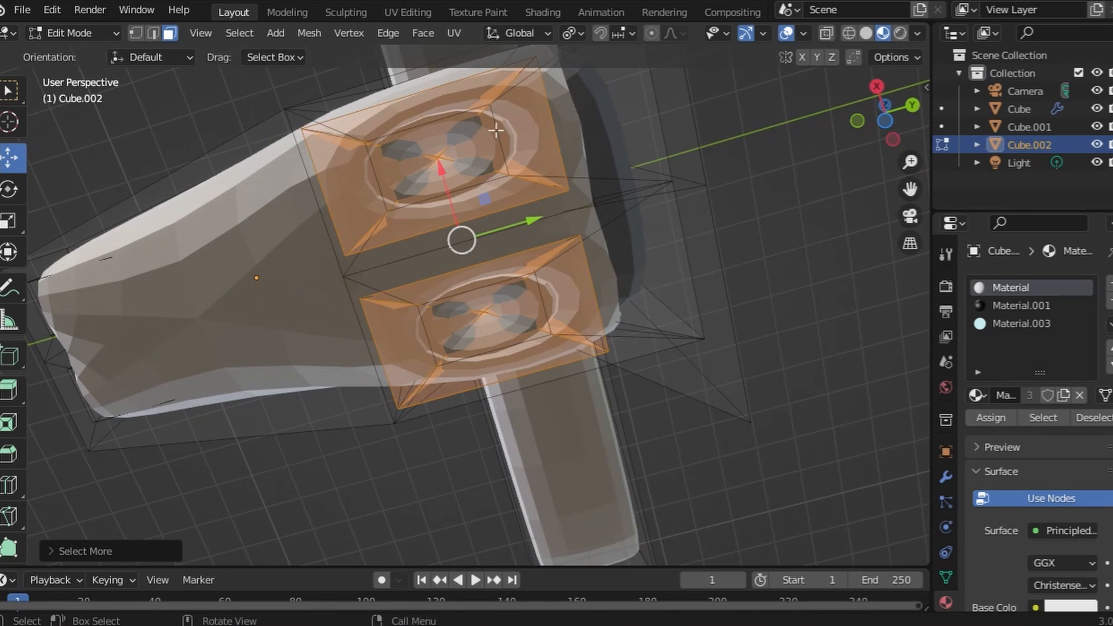
{"action": "left_click_drag", "start_coordinate": [536, 225], "coordinate": [549, 210]}
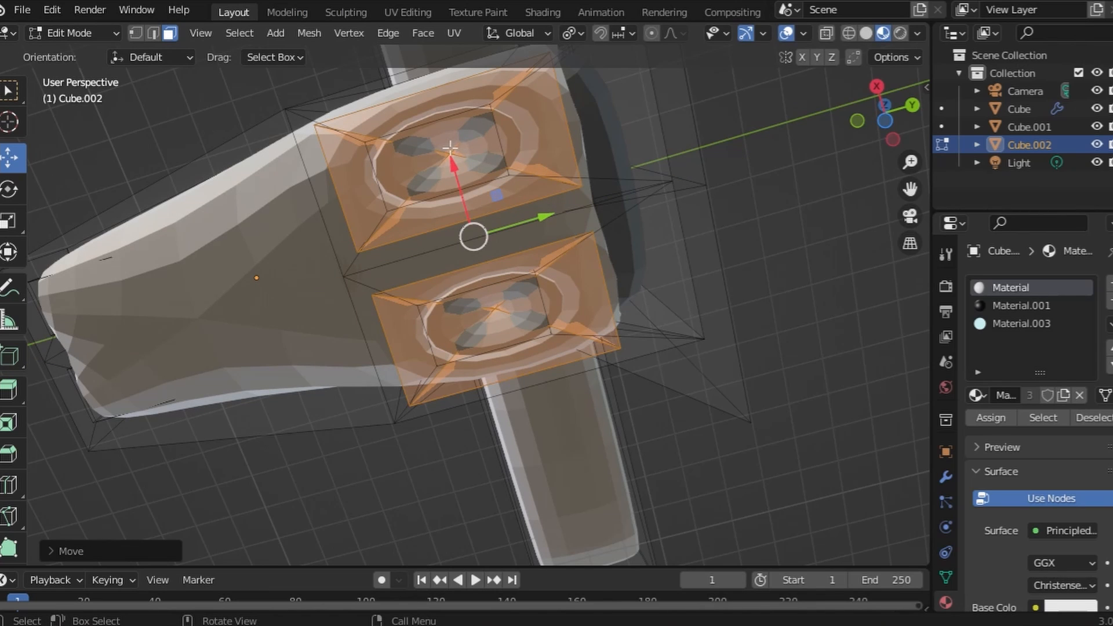
{"action": "key", "text": "ctrl+KP_Subtract"}
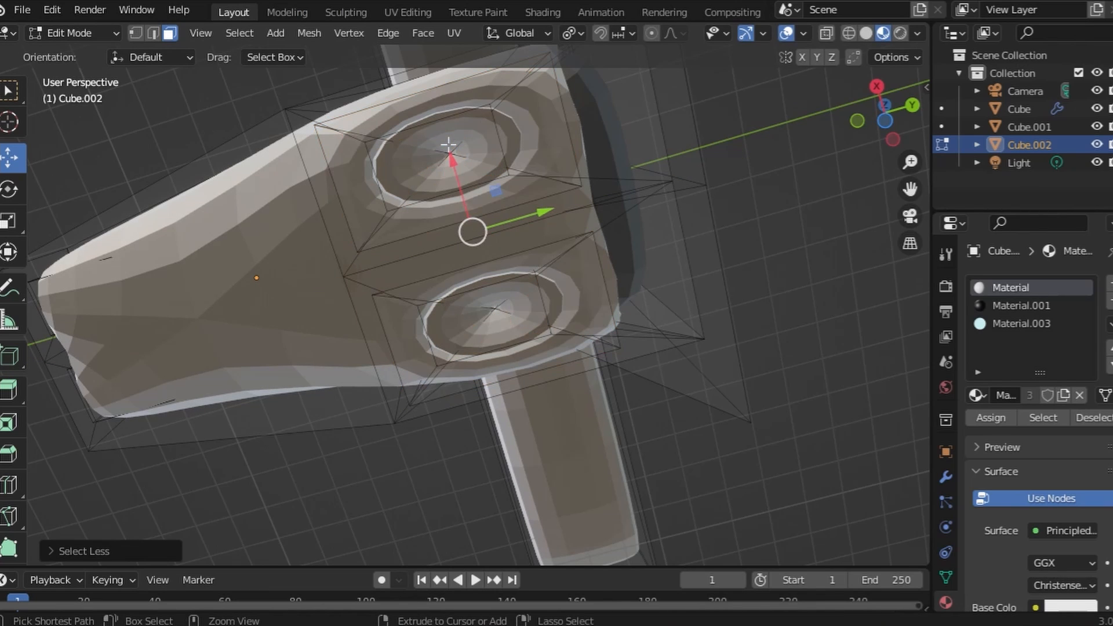
{"action": "key", "text": "e"}
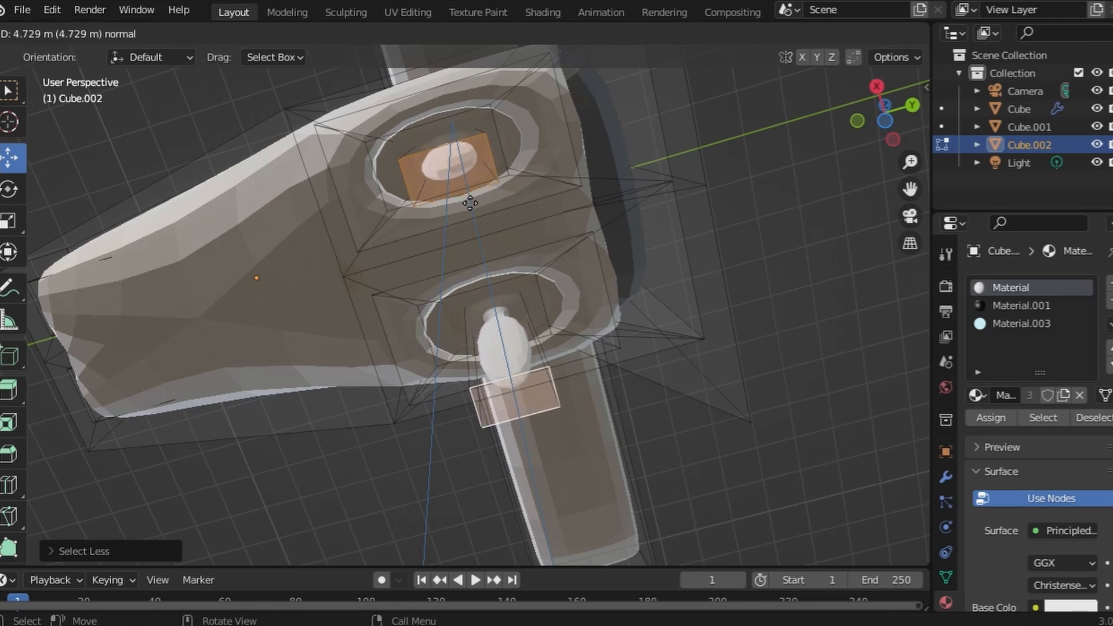
{"action": "left_click", "coordinate": [479, 241]}
{"action": "middle_click_drag", "start_coordinate": [479, 248], "coordinate": [492, 283]}
{"action": "key", "text": "ctrl+z"}
{"action": "middle_click_drag", "start_coordinate": [492, 211], "coordinate": [444, 139]}
{"action": "key", "text": "s"}
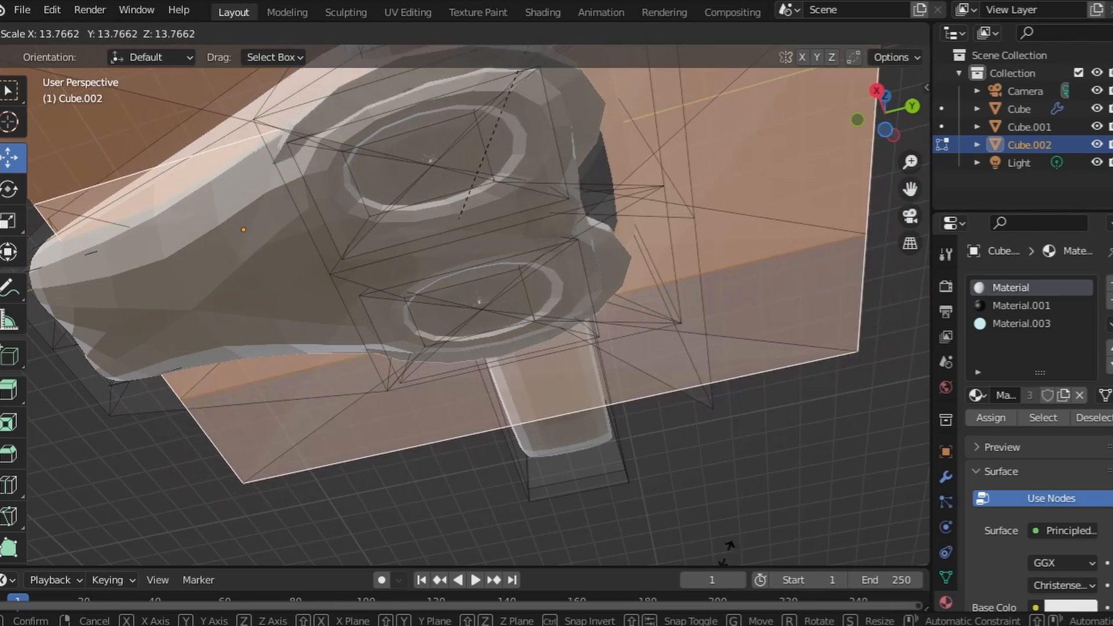
{"action": "left_click", "coordinate": [382, 362]}
{"action": "key", "text": "ctrl+z"}
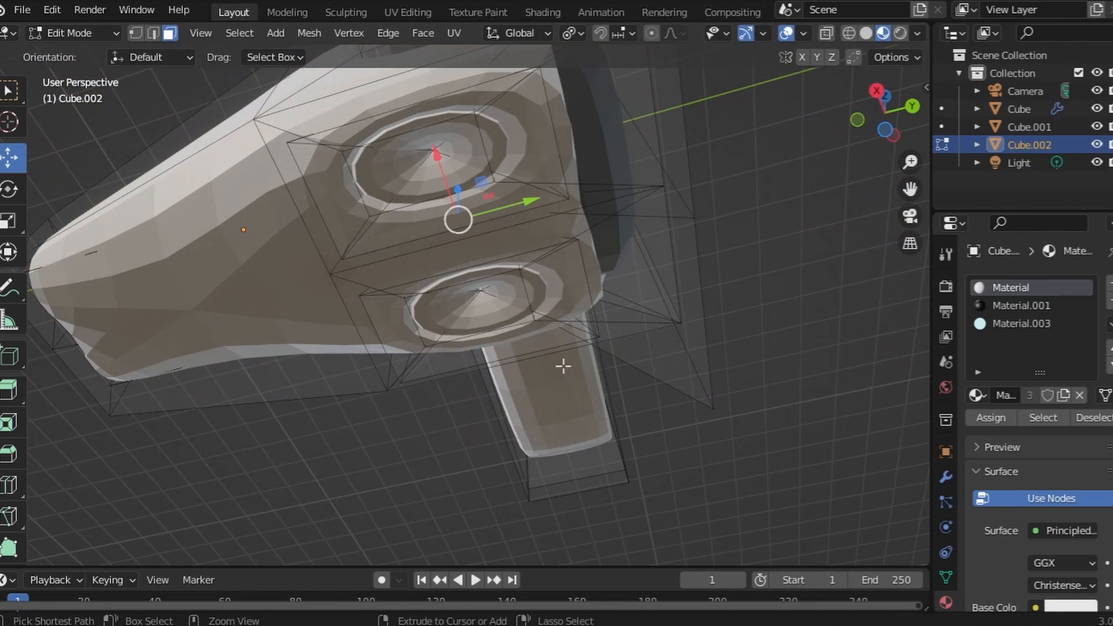
Extrude the small centre faces of both recesses downward below the body and scale up their end faces
{"action": "key", "text": "e"}
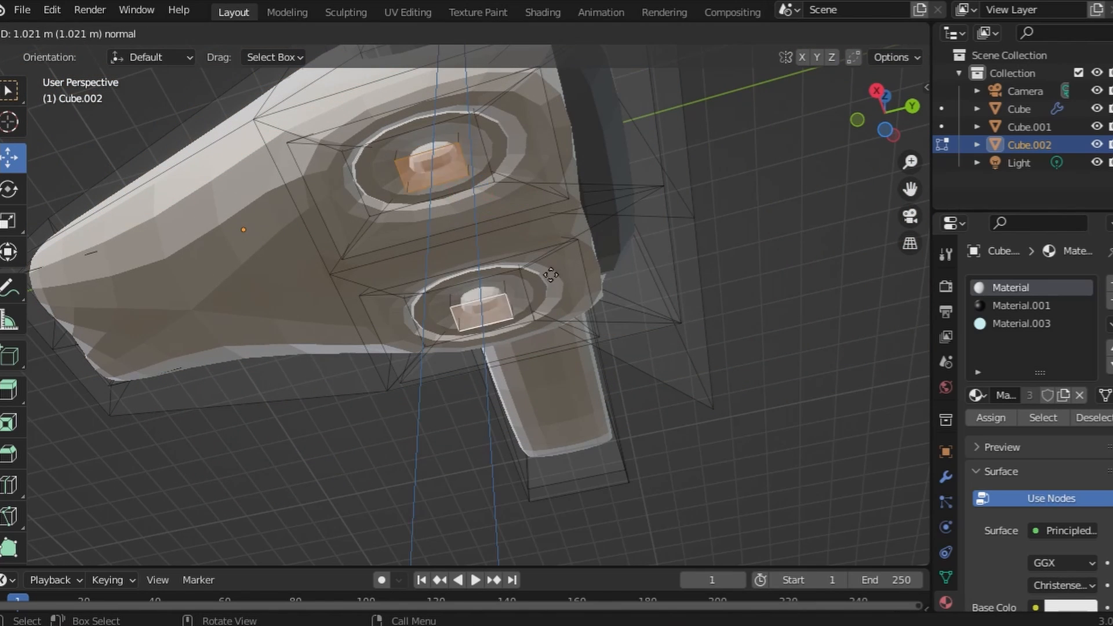
{"action": "left_click", "coordinate": [597, 371]}
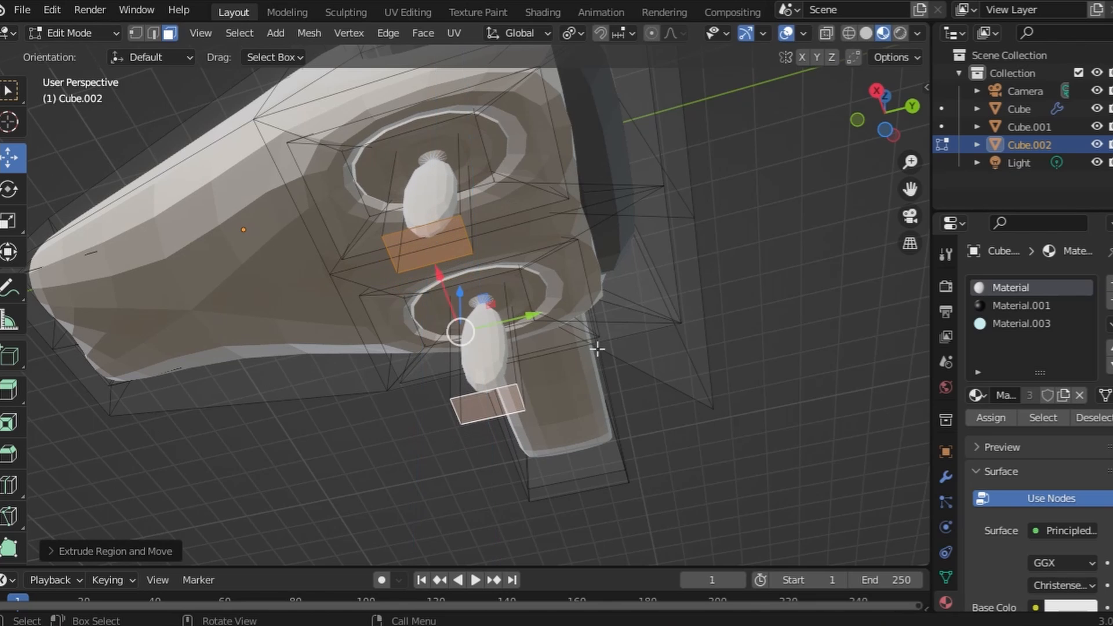
{"action": "key", "text": "s"}
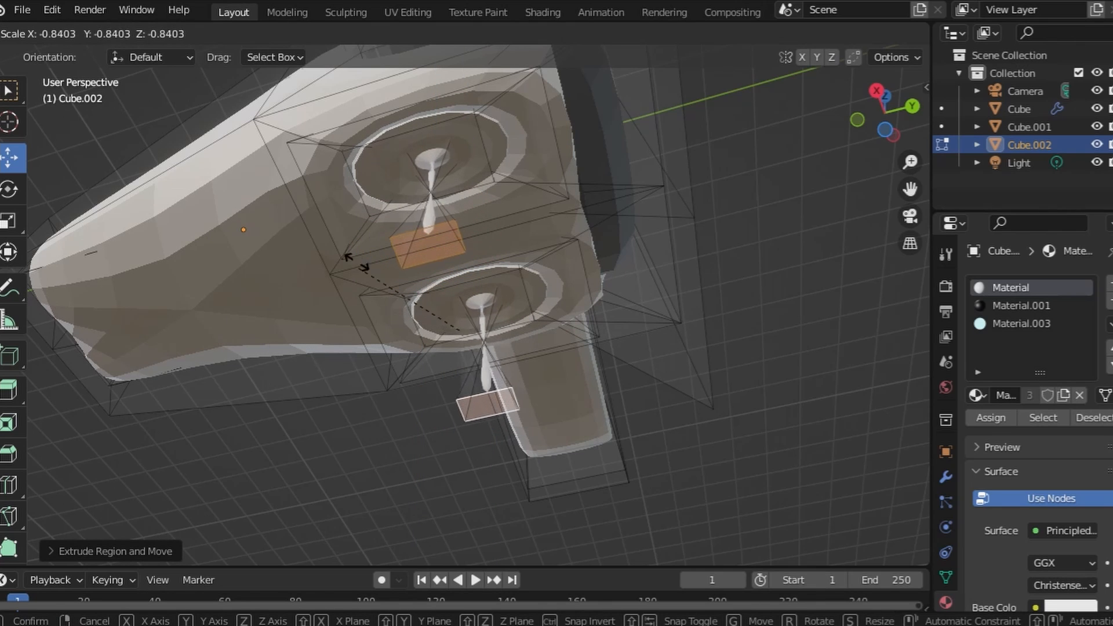
{"action": "left_click", "coordinate": [794, 239]}
Shift the two enlarged end faces in the positive Y direction and spread them outward from each other along X
{"action": "middle_click_drag", "start_coordinate": [710, 281], "coordinate": [505, 365]}
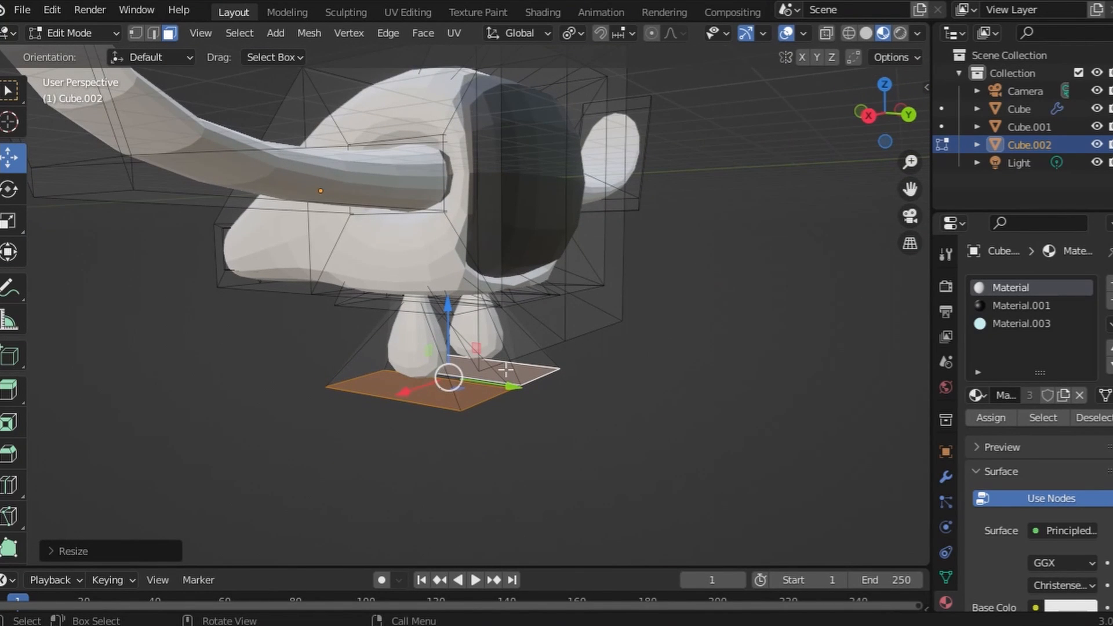
{"action": "left_click_drag", "start_coordinate": [492, 389], "coordinate": [536, 390]}
{"action": "middle_click_drag", "start_coordinate": [536, 390], "coordinate": [417, 326]}
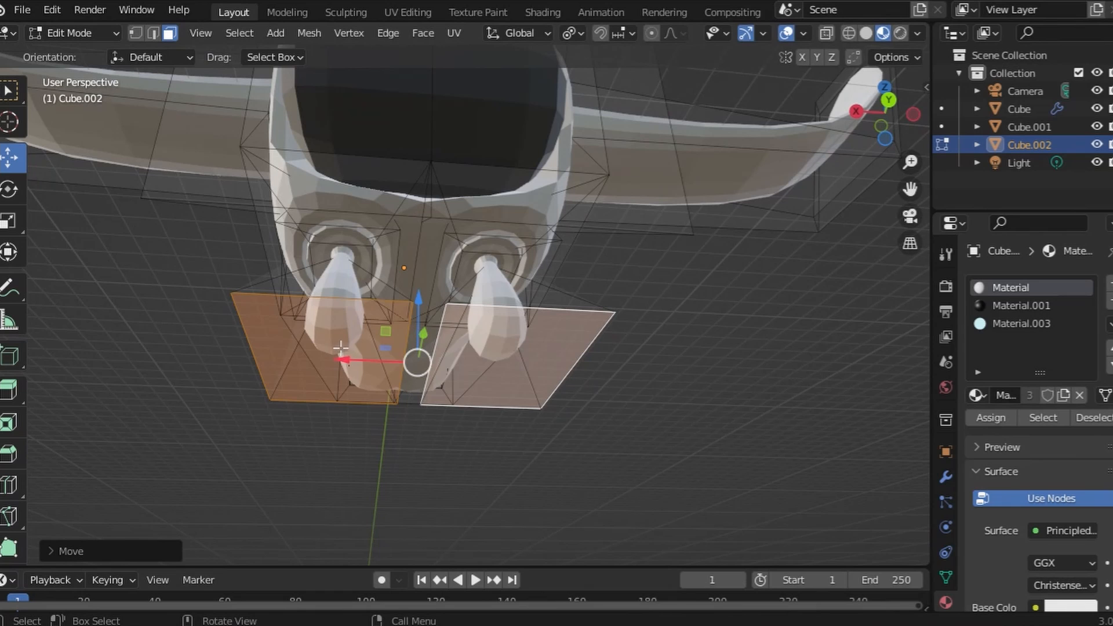
{"action": "left_click", "coordinate": [394, 366]}
{"action": "left_click_drag", "start_coordinate": [306, 369], "coordinate": [259, 359]}
{"action": "left_click", "coordinate": [457, 363]}
{"action": "left_click_drag", "start_coordinate": [441, 368], "coordinate": [486, 368]}
Select both end faces, extrude them back upward and scale them down to form hollow cone-shaped nozzles
{"action": "left_click", "coordinate": [308, 373]}
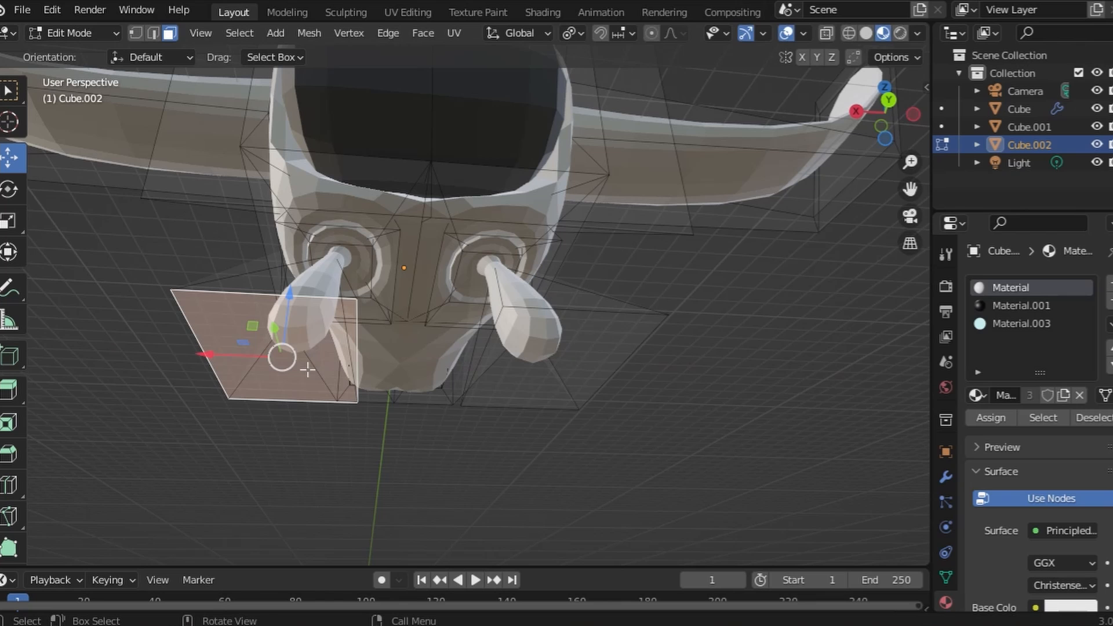
{"action": "left_click", "coordinate": [541, 346]}
{"action": "middle_click_drag", "start_coordinate": [541, 348], "coordinate": [390, 365]}
{"action": "left_click", "coordinate": [390, 361], "text": "shift"}
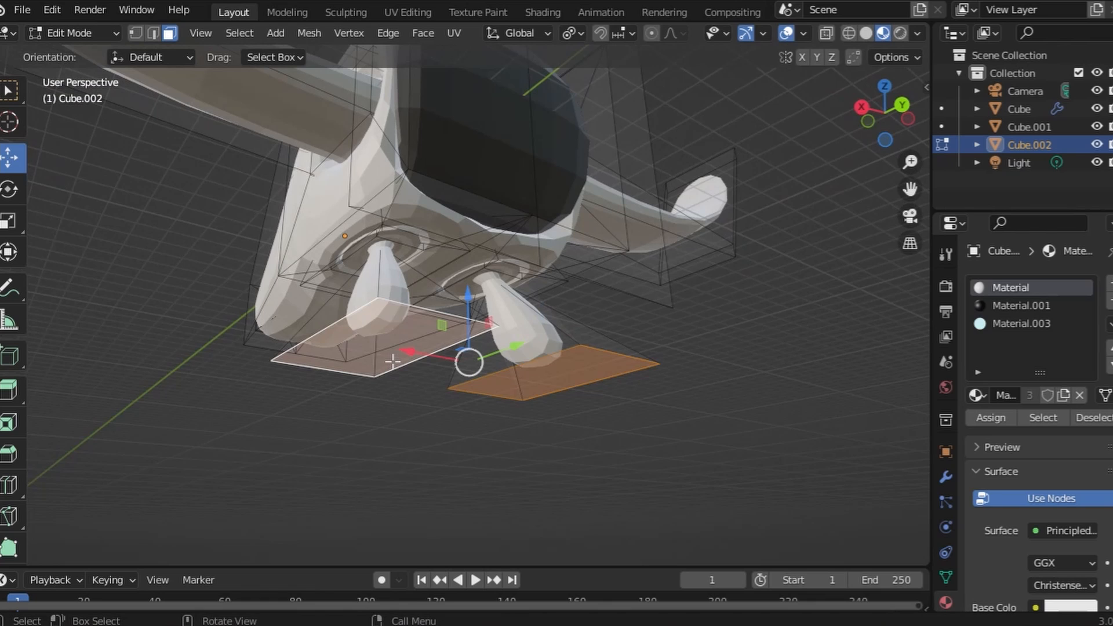
{"action": "key", "text": "e"}
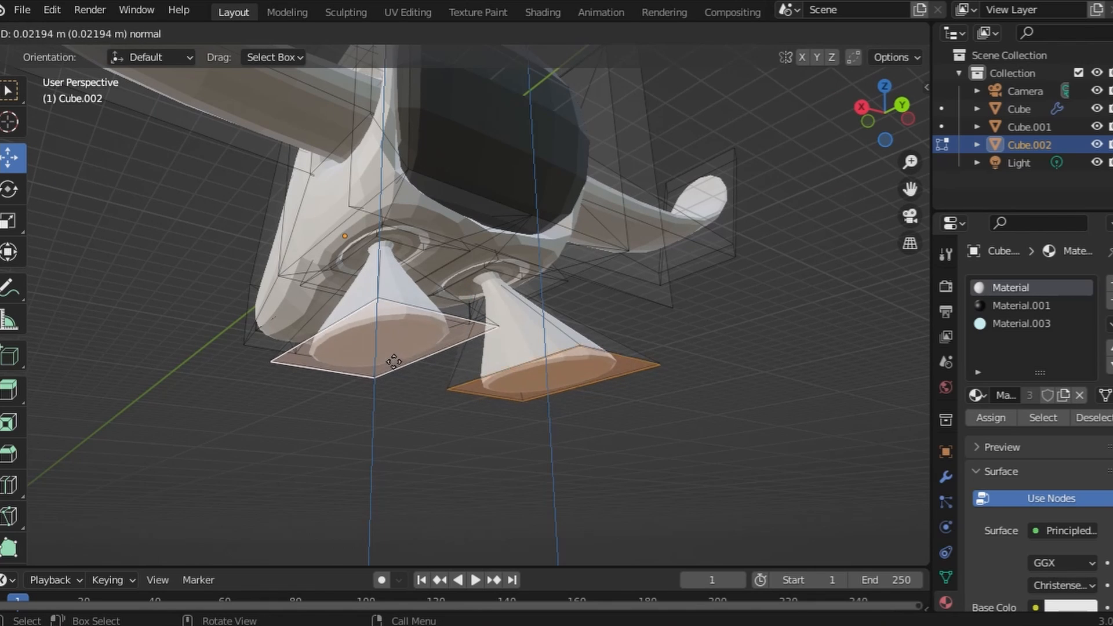
{"action": "left_click", "coordinate": [390, 330]}
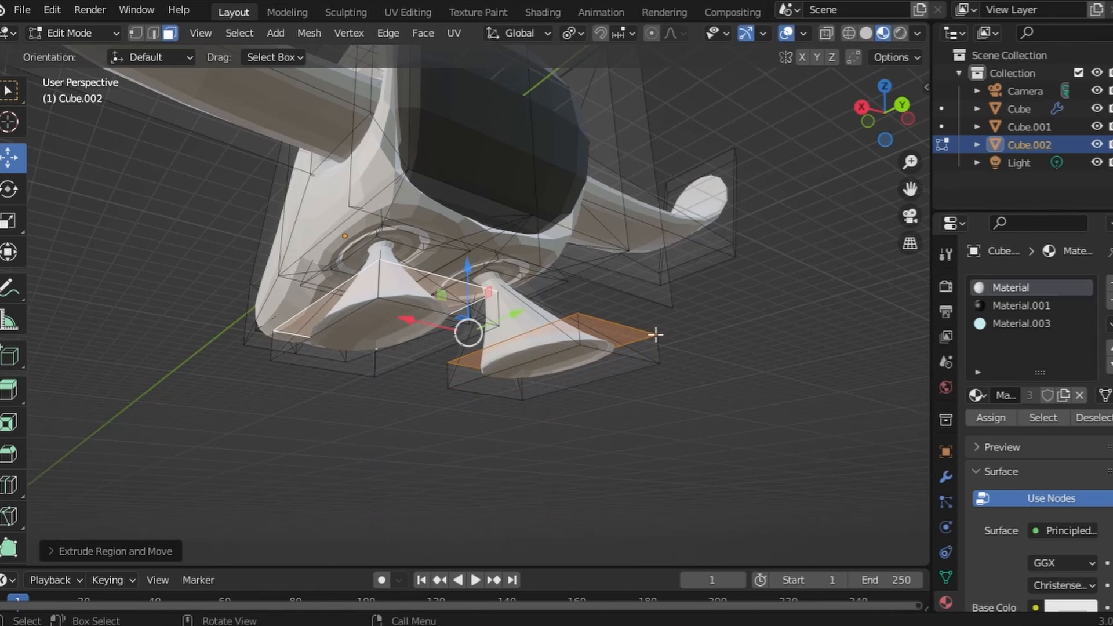
{"action": "key", "text": "s"}
{"action": "left_click", "coordinate": [535, 356]}
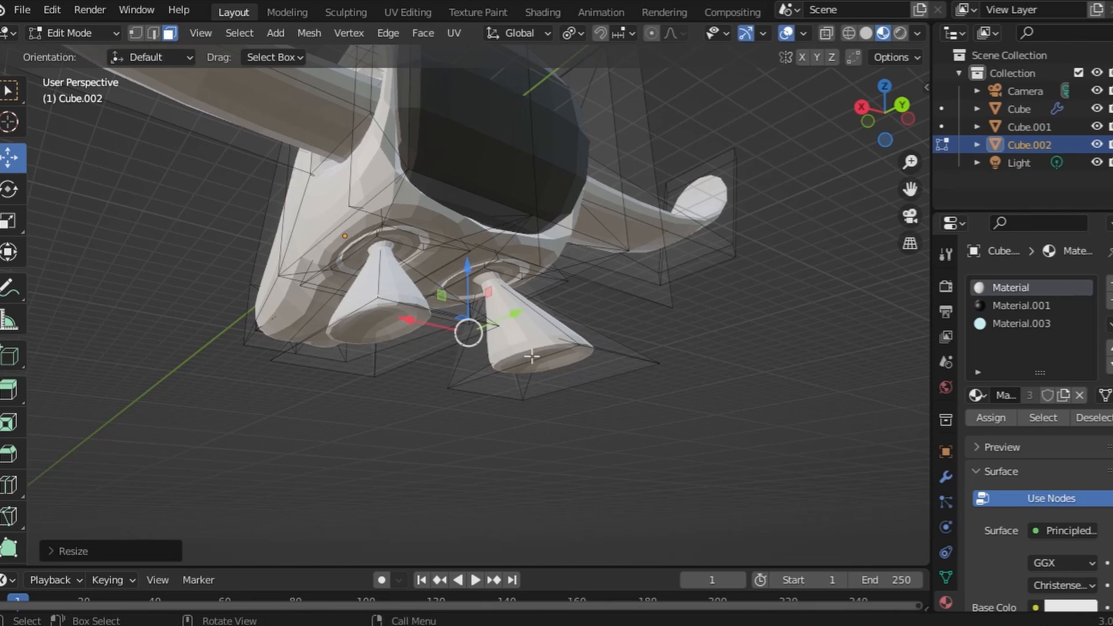
Select the two opposite front side faces of the winged body and inset them by about 1.5 m
{"action": "middle_click_drag", "start_coordinate": [535, 356], "coordinate": [336, 392]}
{"action": "left_click", "coordinate": [442, 305]}
{"action": "left_click", "coordinate": [343, 328]}
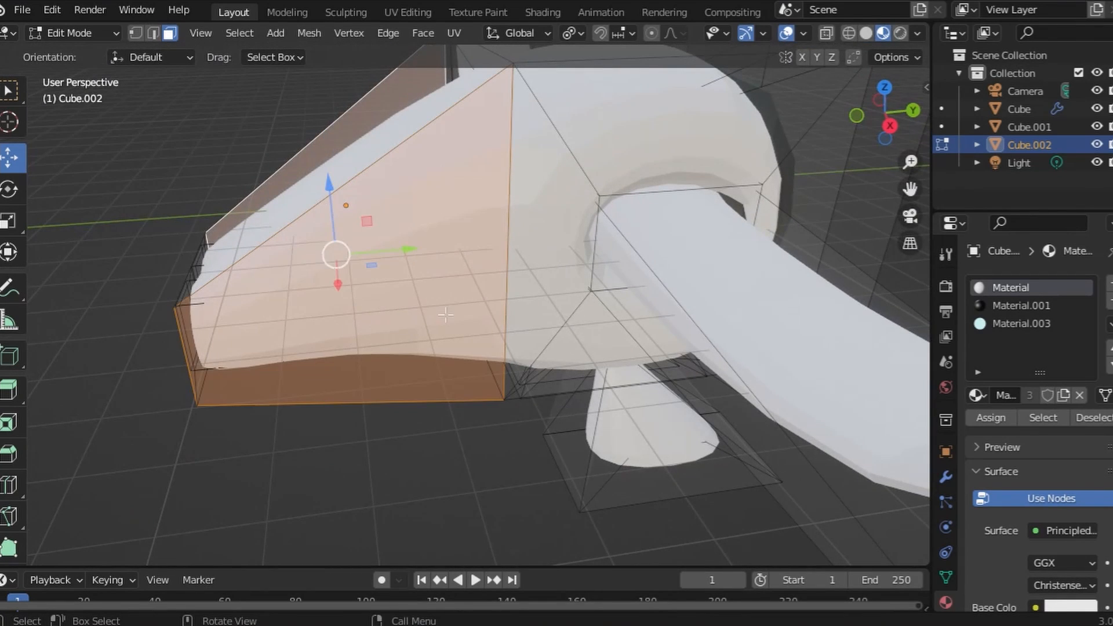
{"action": "key", "text": "i"}
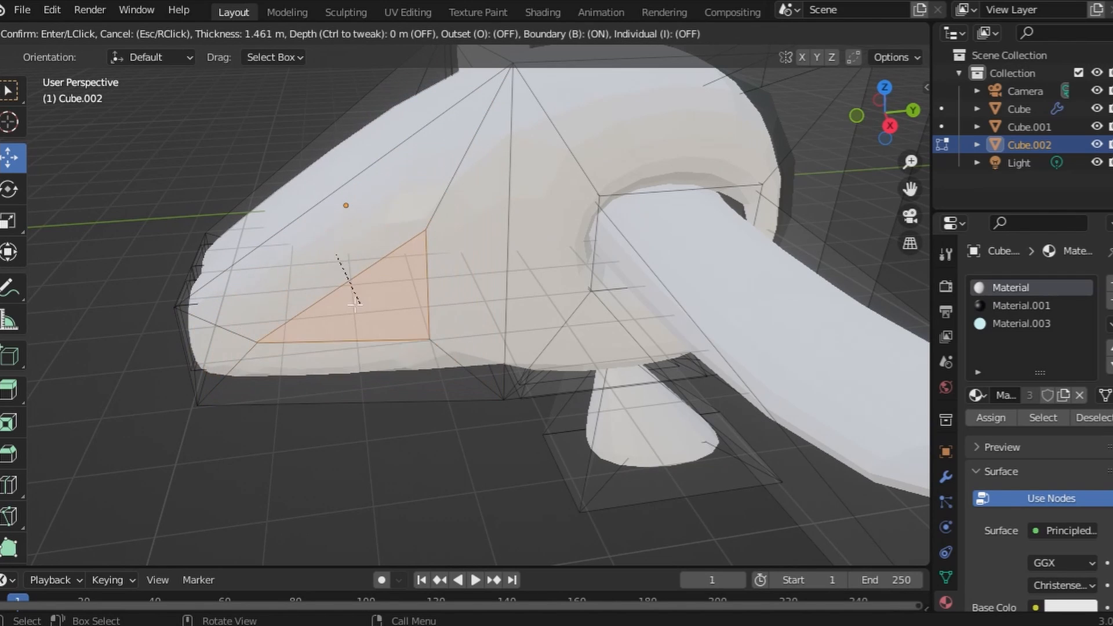
{"action": "left_click", "coordinate": [352, 306]}
Shift both inset side faces in the negative Y direction and scale them down to about 0.54
{"action": "left_click_drag", "start_coordinate": [403, 254], "coordinate": [332, 269]}
{"action": "middle_click_drag", "start_coordinate": [501, 336], "coordinate": [658, 323]}
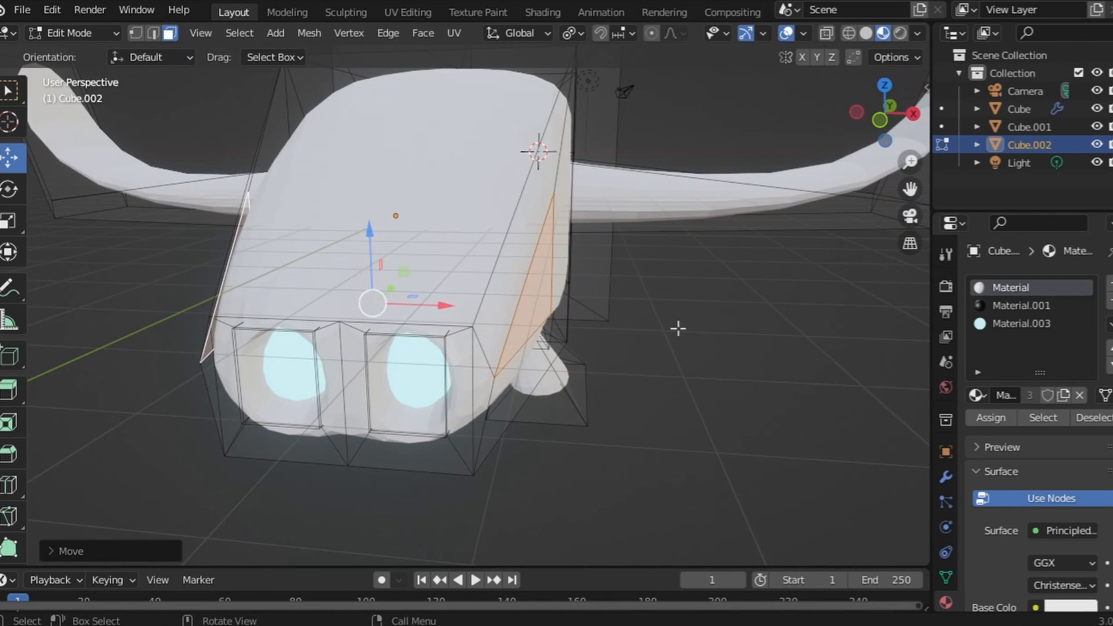
{"action": "key", "text": "s"}
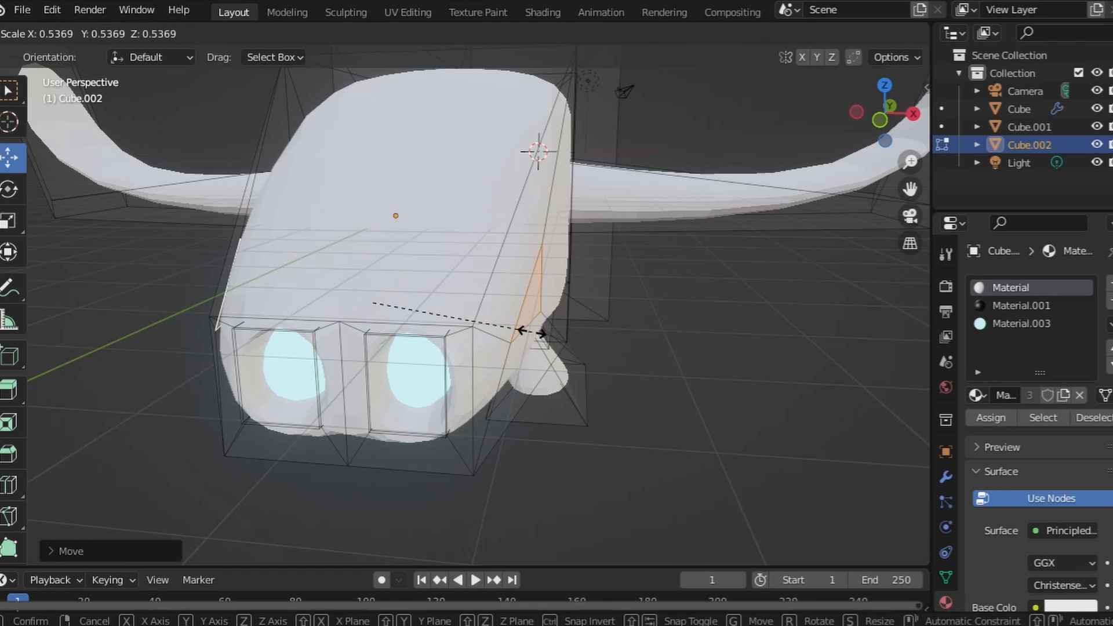
{"action": "left_click", "coordinate": [525, 331]}
Extrude both shrunken side faces inward to form a recess on each side of the body
{"action": "middle_click_drag", "start_coordinate": [524, 331], "coordinate": [498, 329]}
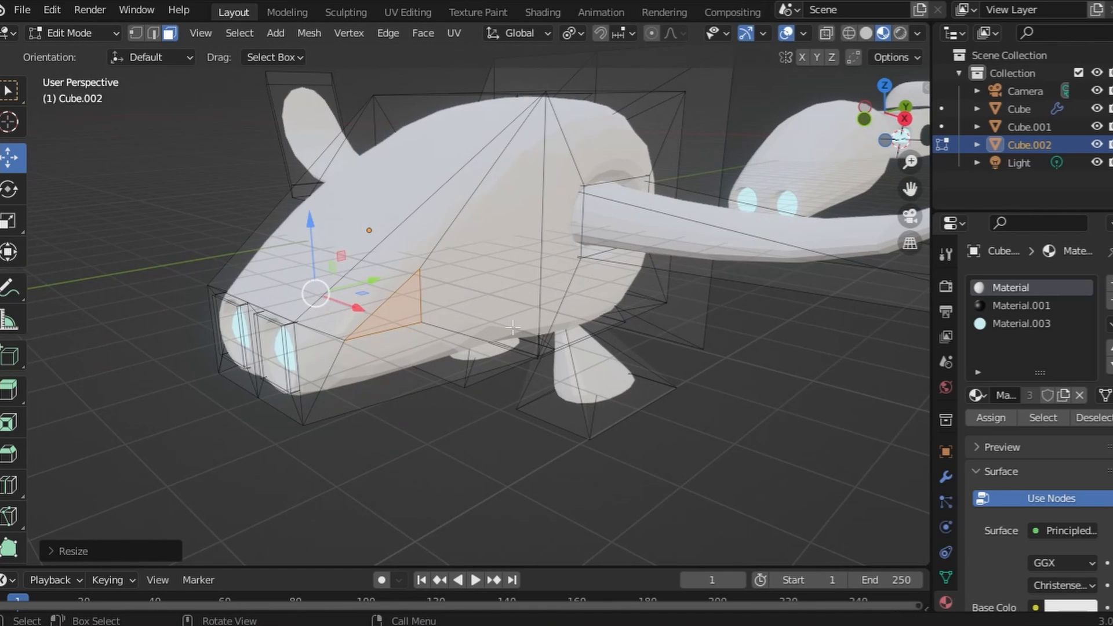
{"action": "key", "text": "e"}
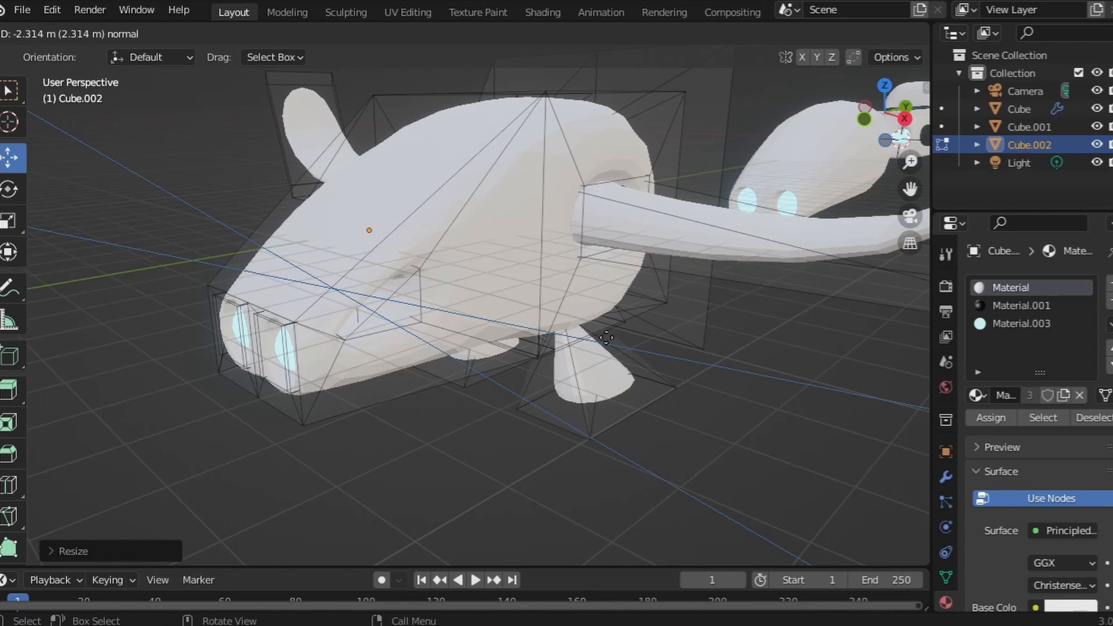
{"action": "left_click", "coordinate": [629, 341]}
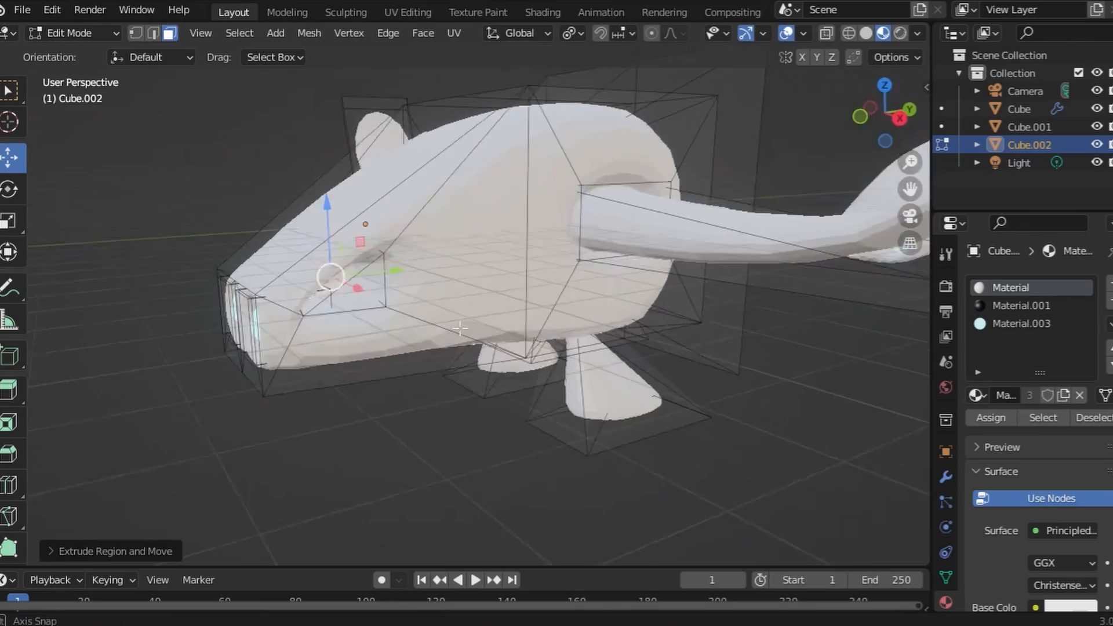
Assign the light-blue Material.003 to the floors and surrounding walls of both side recesses
{"action": "middle_click_drag", "start_coordinate": [628, 341], "coordinate": [738, 285]}
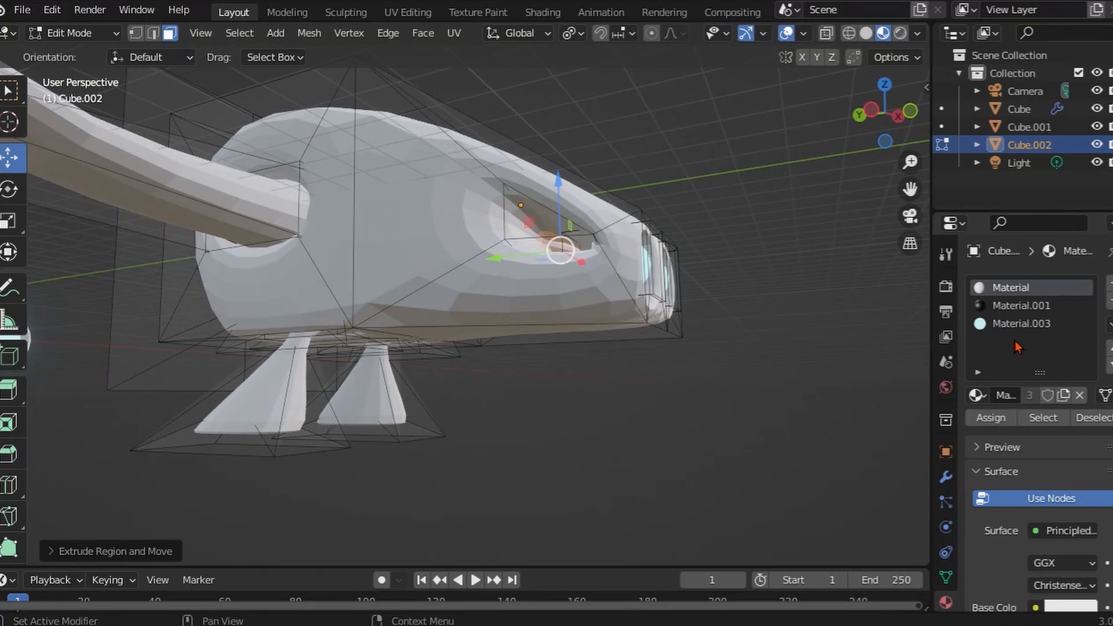
{"action": "left_click", "coordinate": [1020, 323]}
{"action": "left_click", "coordinate": [1005, 417]}
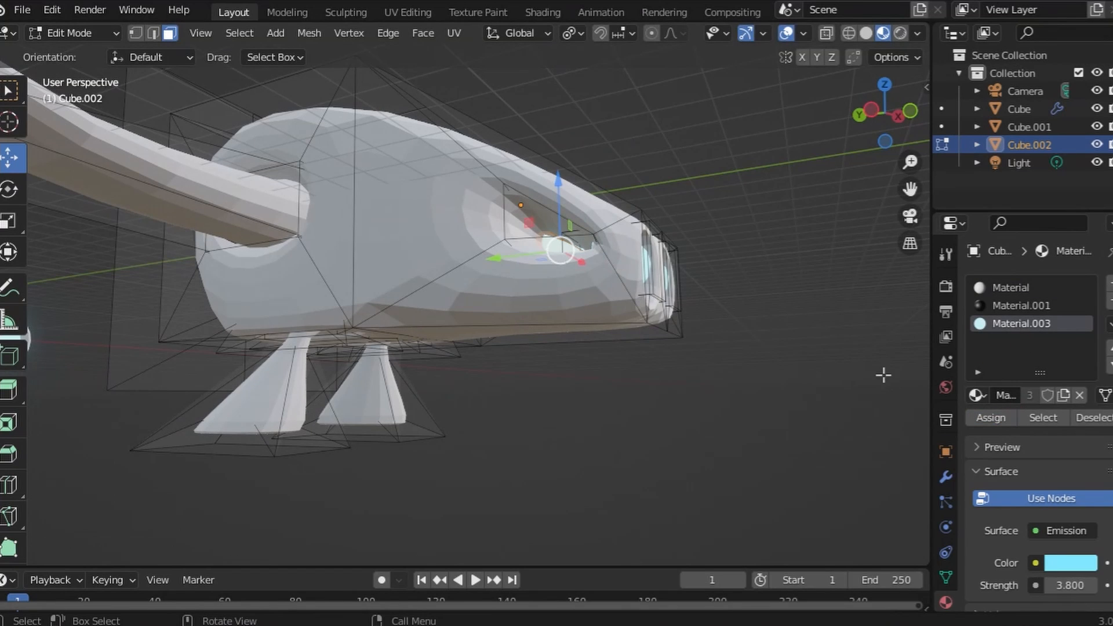
{"action": "key", "text": "ctrl+KP_Add"}
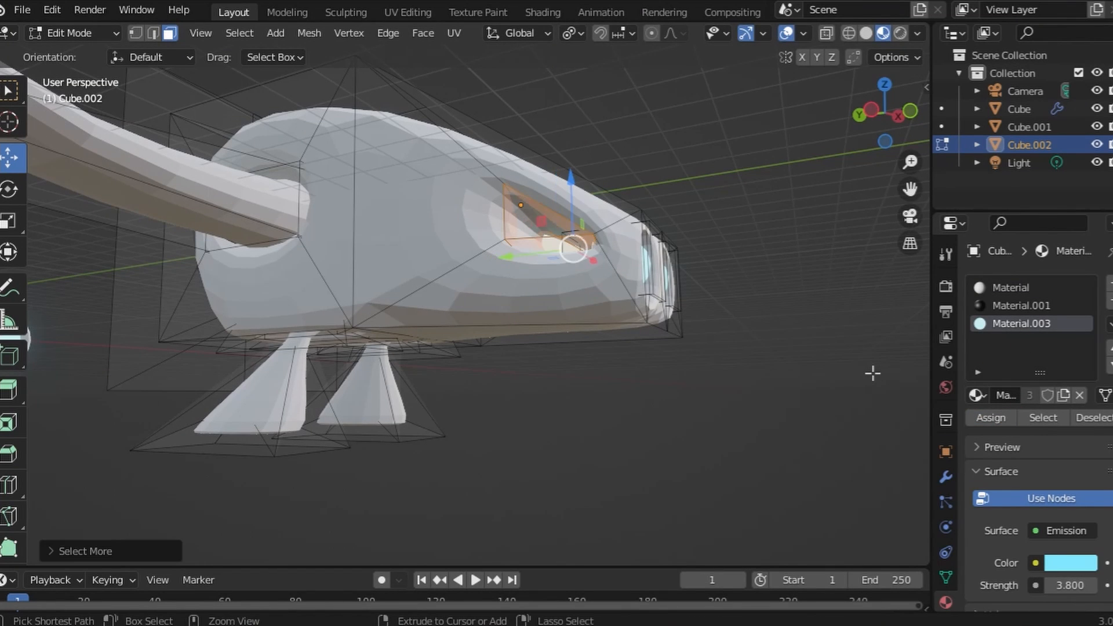
{"action": "left_click", "coordinate": [992, 417]}
Expand the selection to the side faces around the recesses, excluding the Material.003 faces, and assign Material.001 to them
{"action": "middle_click_drag", "start_coordinate": [811, 400], "coordinate": [555, 432]}
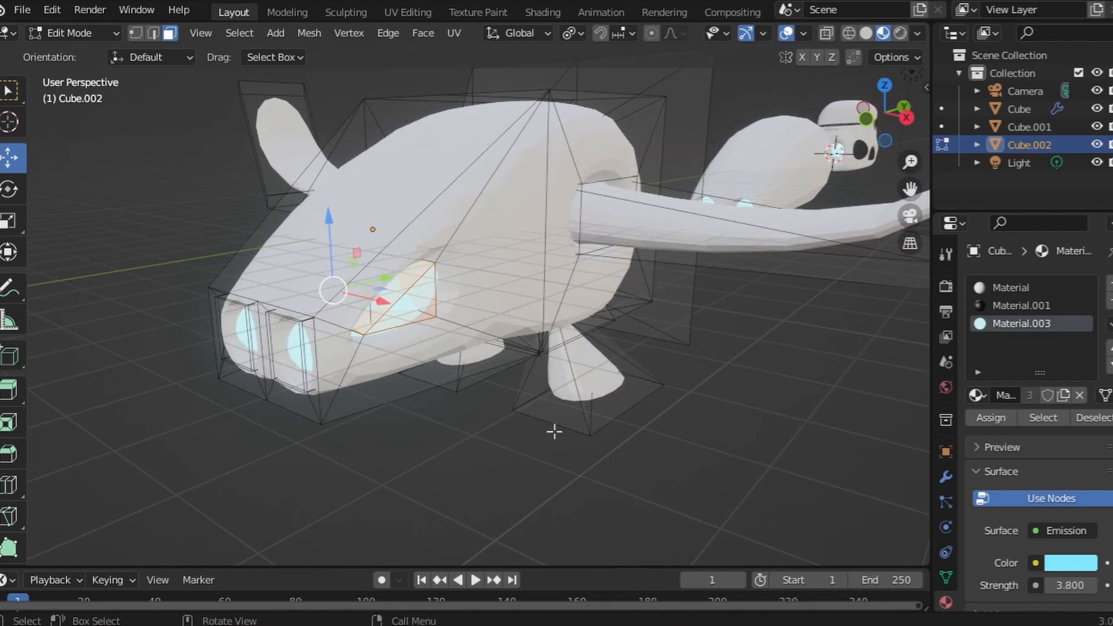
{"action": "key", "text": "ctrl+KP_Add"}
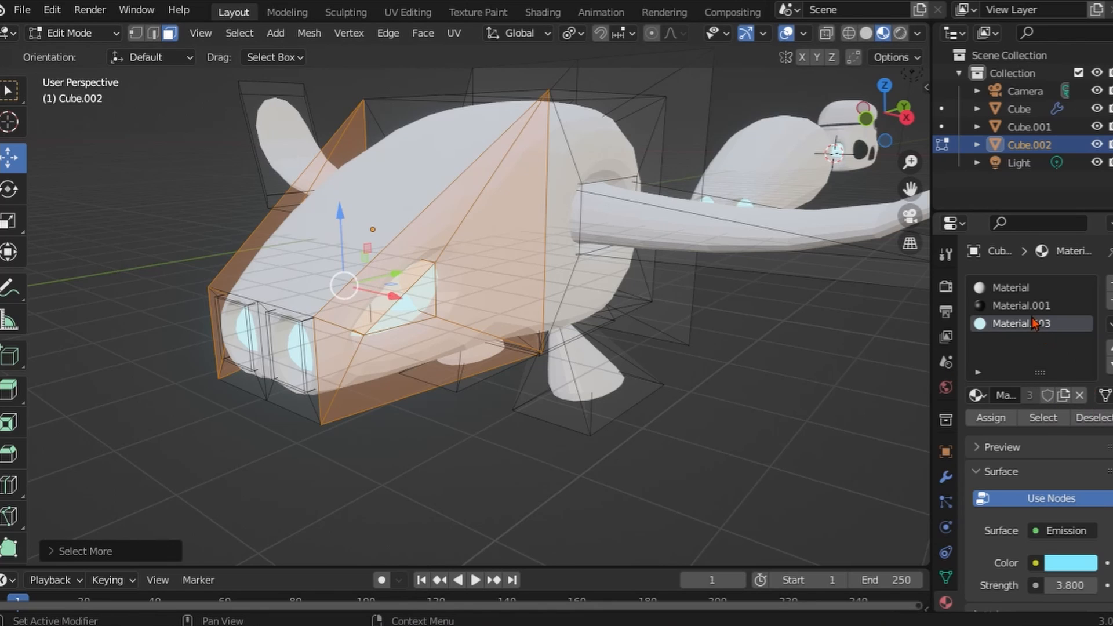
{"action": "left_click", "coordinate": [1108, 421]}
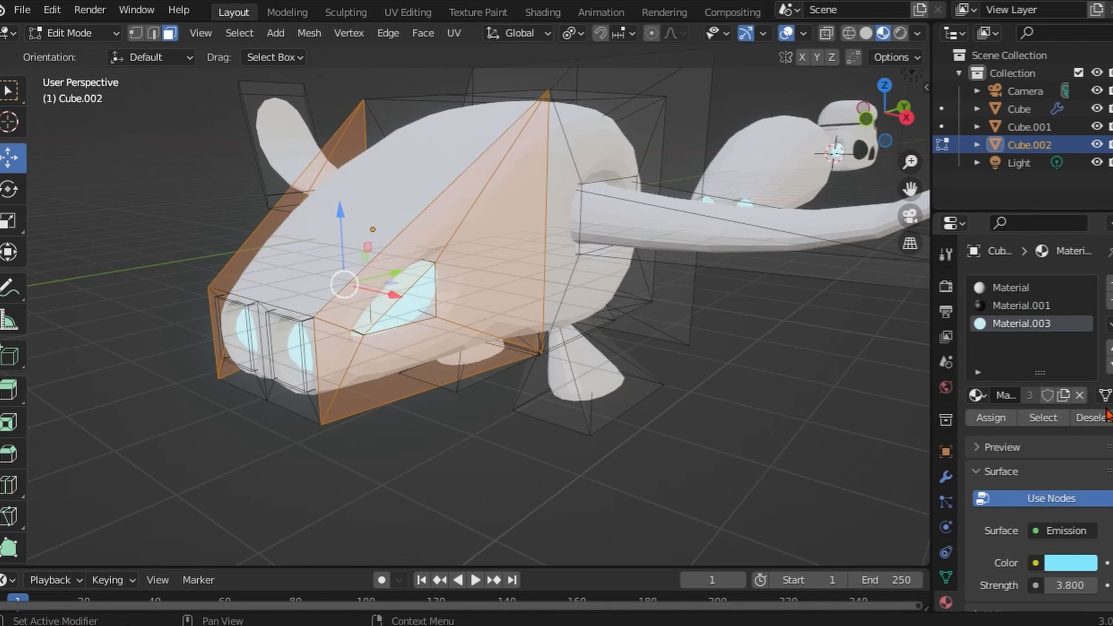
{"action": "left_click", "coordinate": [1037, 306]}
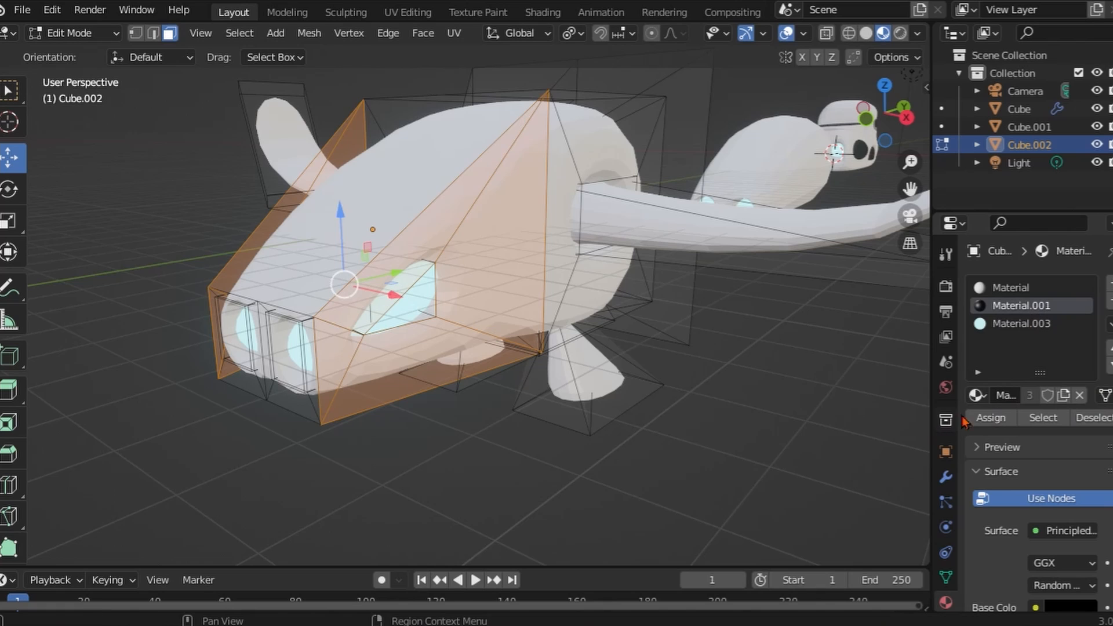
{"action": "left_click", "coordinate": [990, 419]}
Add the body's front underside face to the selection and assign the black Material.001 to it
{"action": "middle_click_drag", "start_coordinate": [735, 437], "coordinate": [689, 314]}
{"action": "left_click", "coordinate": [534, 249], "text": "shift"}
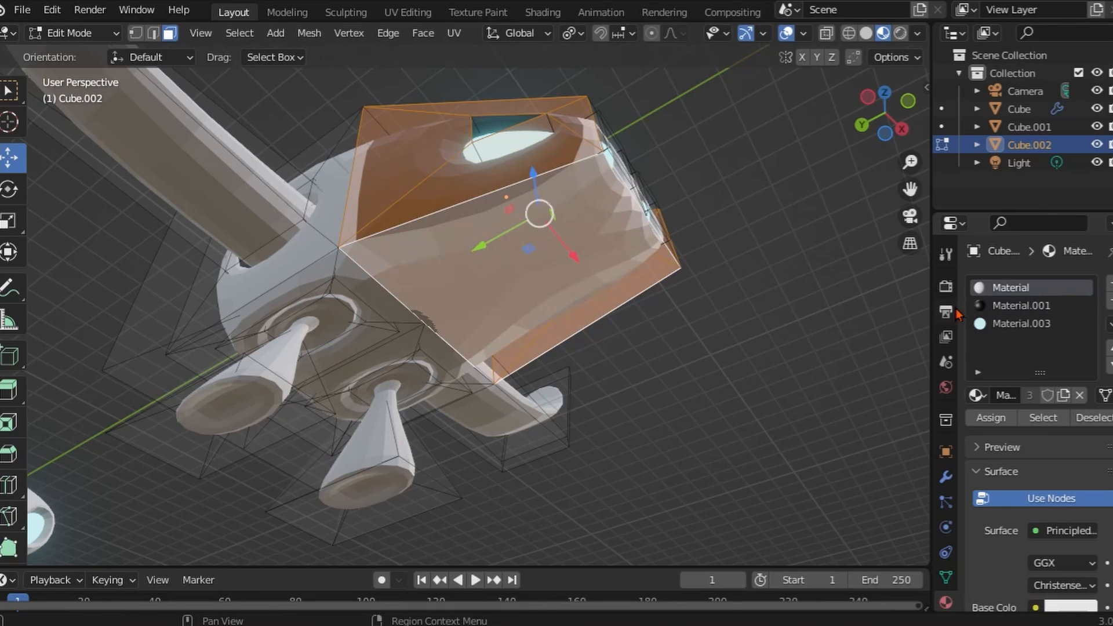
{"action": "left_click", "coordinate": [998, 306]}
{"action": "left_click", "coordinate": [999, 418]}
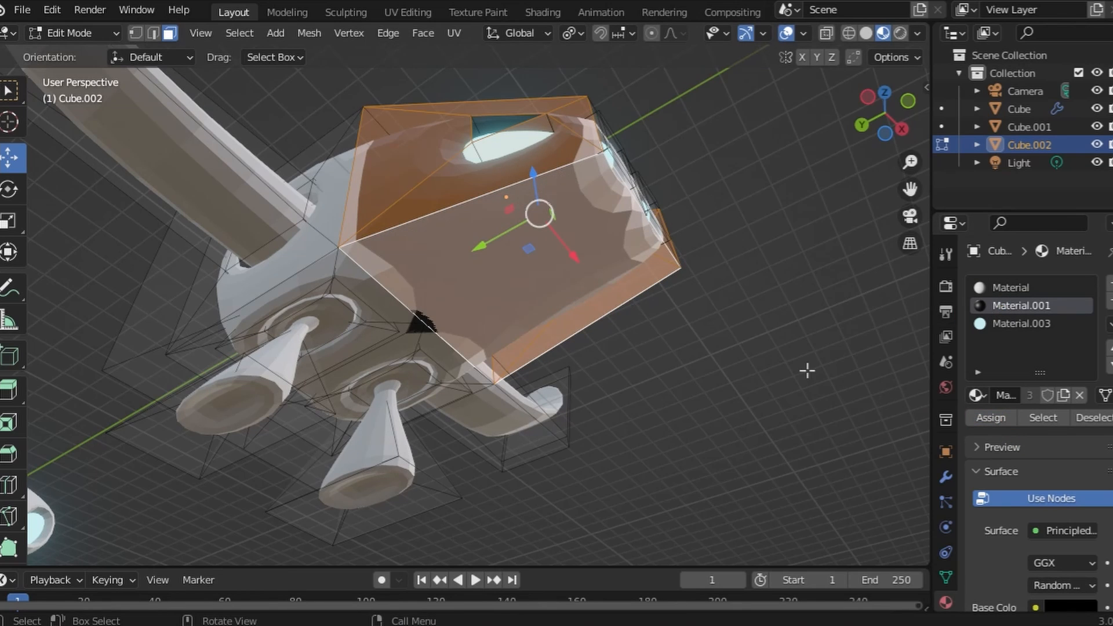
Expand the selection over the main body and exclude its Material.003 faces, undoing a trial assignment of Material.001
{"action": "middle_click_drag", "start_coordinate": [798, 356], "coordinate": [791, 481]}
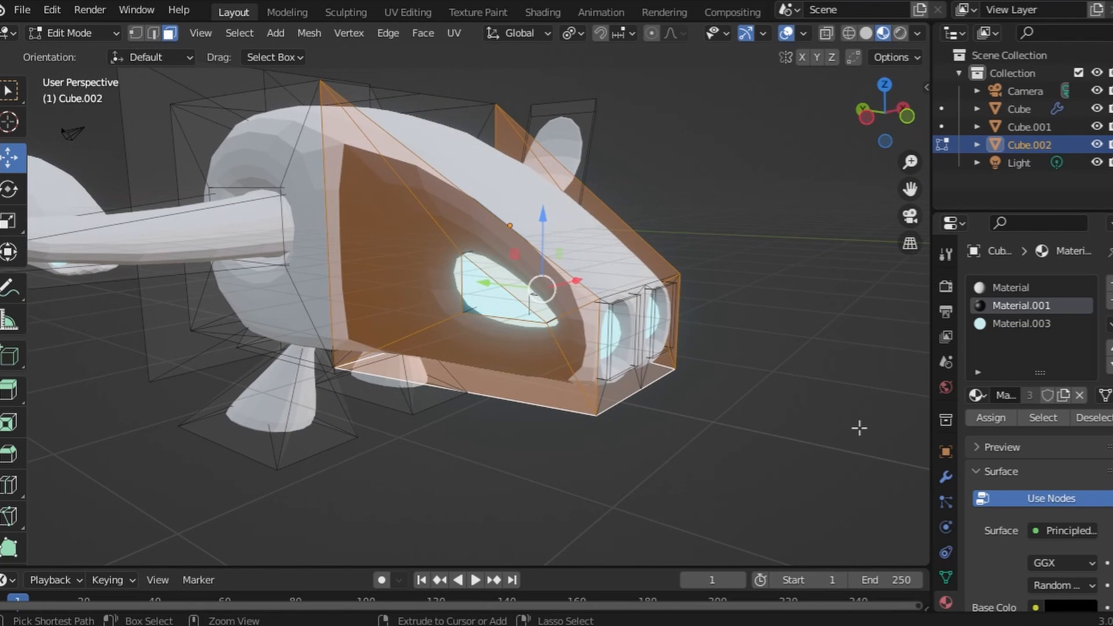
{"action": "key", "text": "ctrl+KP_Add"}
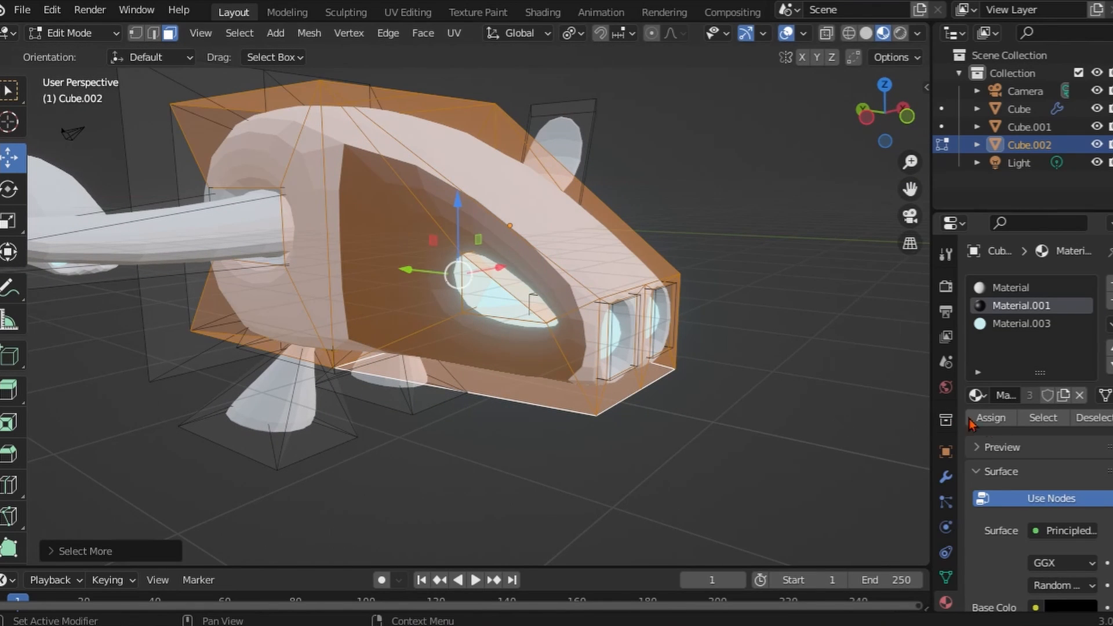
{"action": "left_click", "coordinate": [993, 422]}
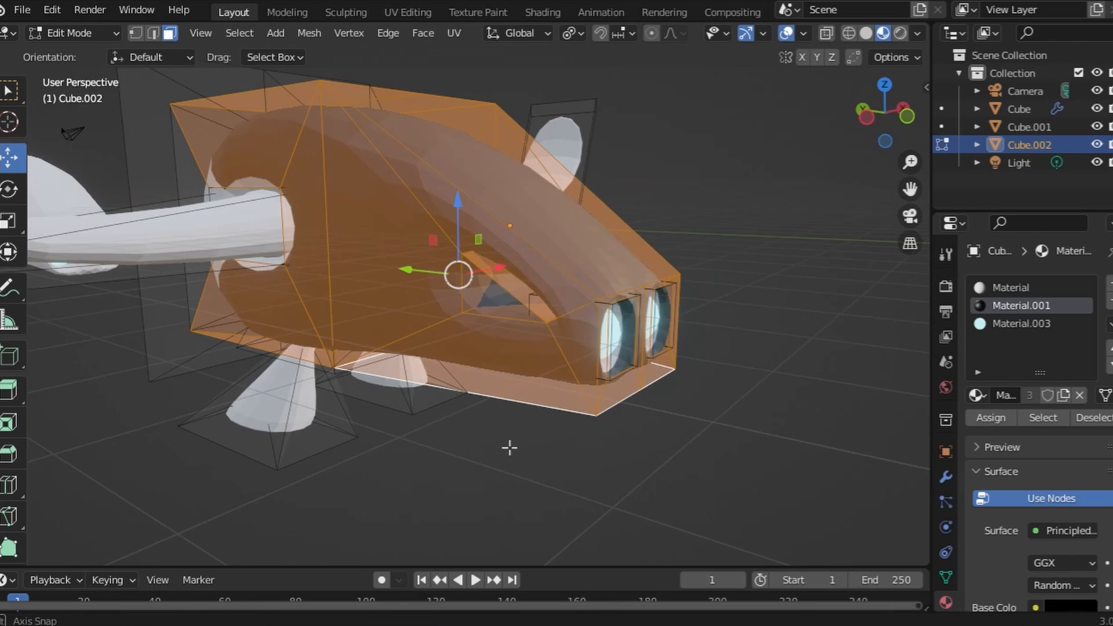
{"action": "middle_click_drag", "start_coordinate": [509, 446], "coordinate": [542, 410]}
{"action": "key", "text": "ctrl+z"}
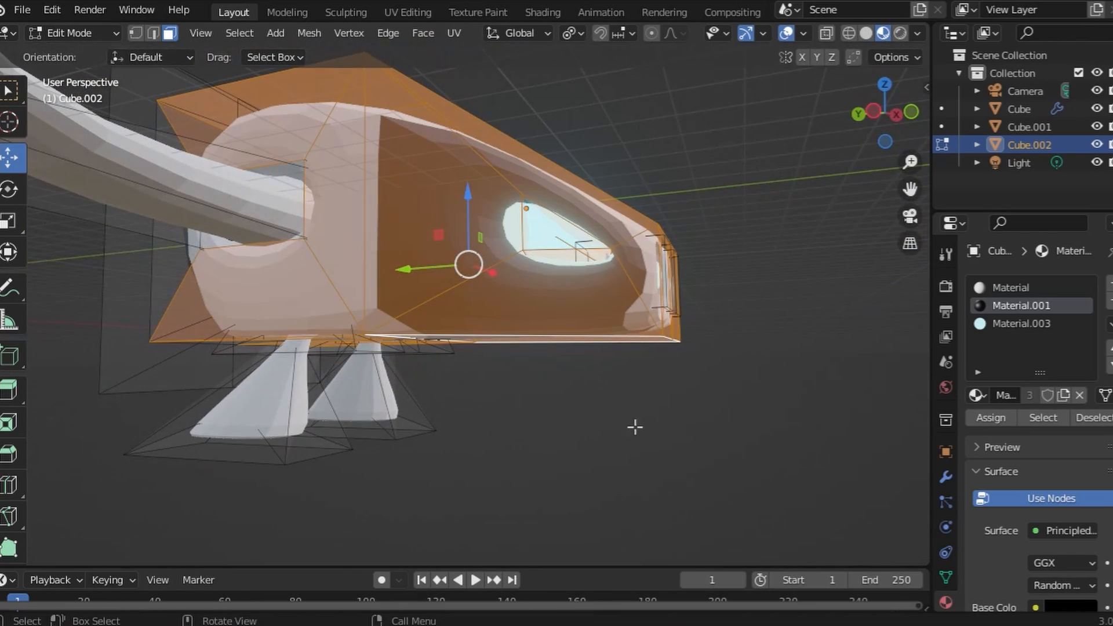
{"action": "left_click", "coordinate": [1021, 325]}
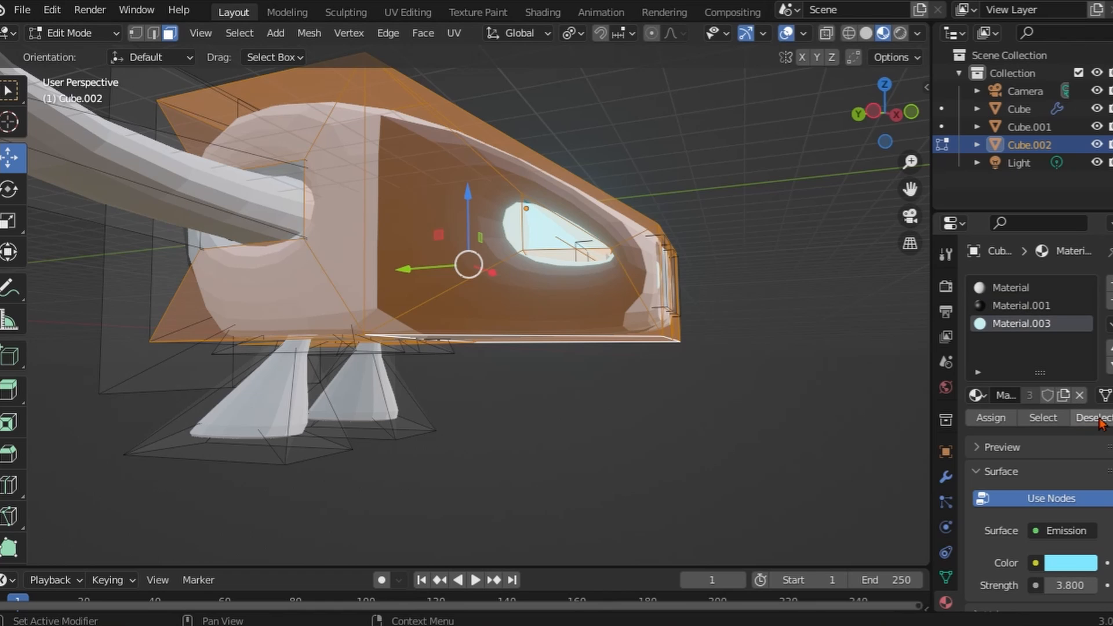
Try the black Material.001 on the selected body faces, and undo the assignment to restore the selection
{"action": "left_click", "coordinate": [1030, 310]}
{"action": "left_click", "coordinate": [992, 417]}
{"action": "middle_click_drag", "start_coordinate": [678, 405], "coordinate": [514, 291]}
{"action": "key", "text": "alt+a"}
{"action": "key", "text": "ctrl+z"}
{"action": "key", "text": "ctrl+z"}
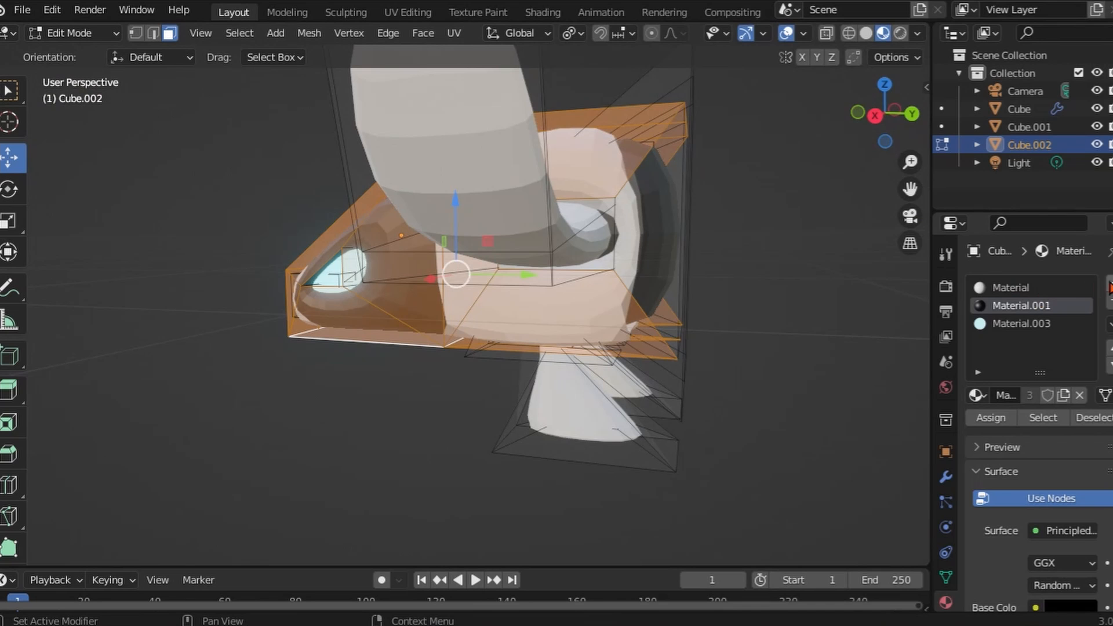
Add a material slot with a new material and assign it to the selected main body faces
{"action": "left_click", "coordinate": [1109, 287]}
{"action": "left_click", "coordinate": [1016, 398]}
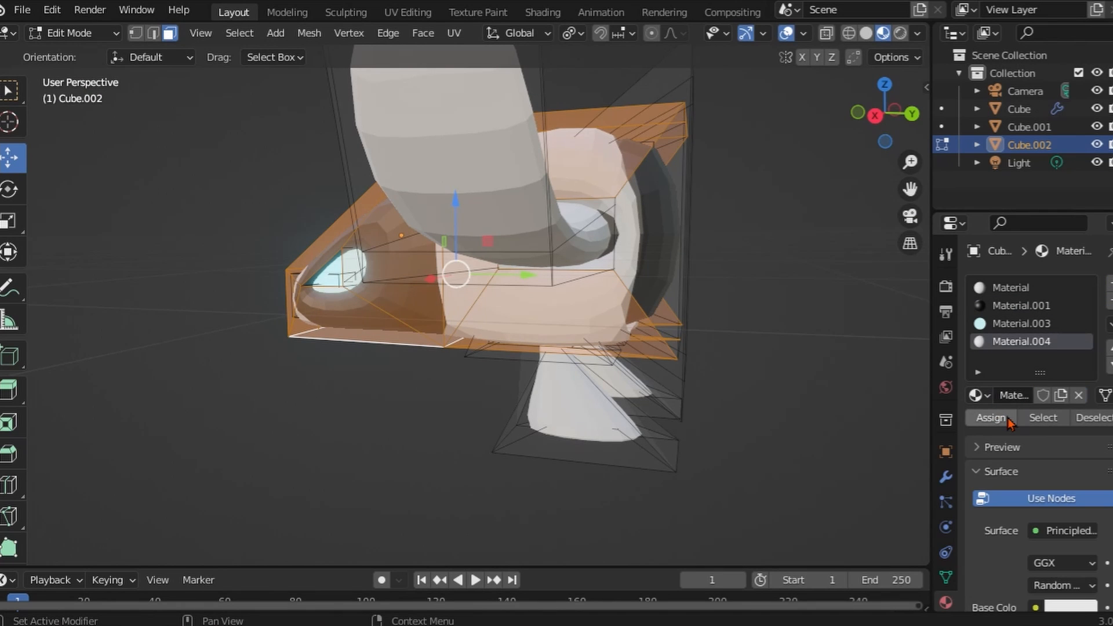
{"action": "left_click", "coordinate": [991, 418]}
Set the new material's base colour to a salmon red and return to Object Mode
{"action": "middle_click_drag", "start_coordinate": [569, 442], "coordinate": [899, 393]}
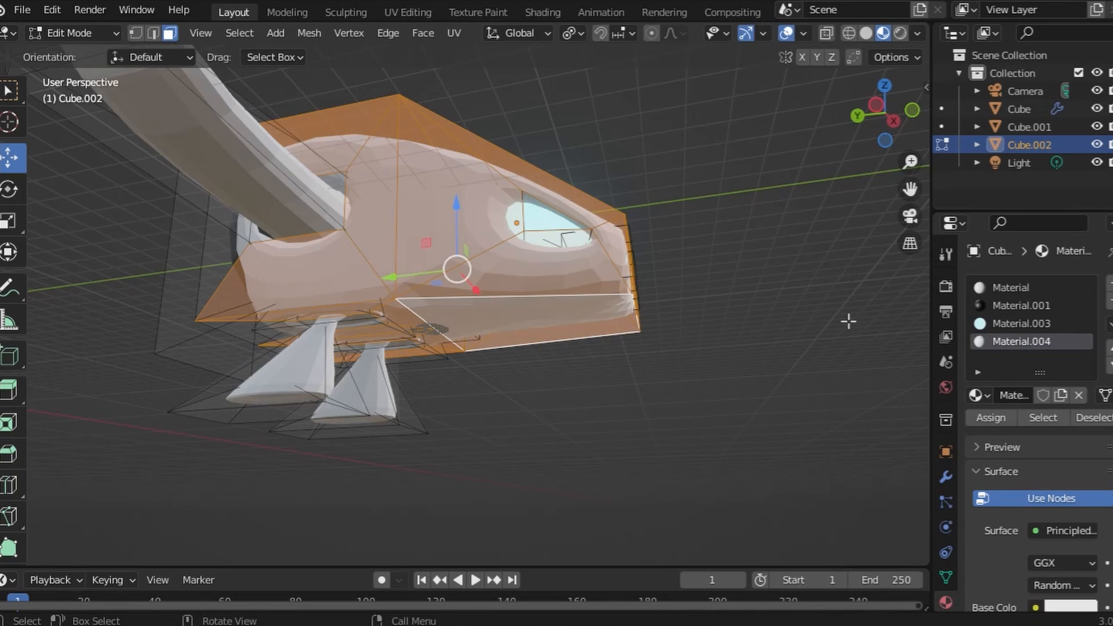
{"action": "left_click", "coordinate": [1069, 607]}
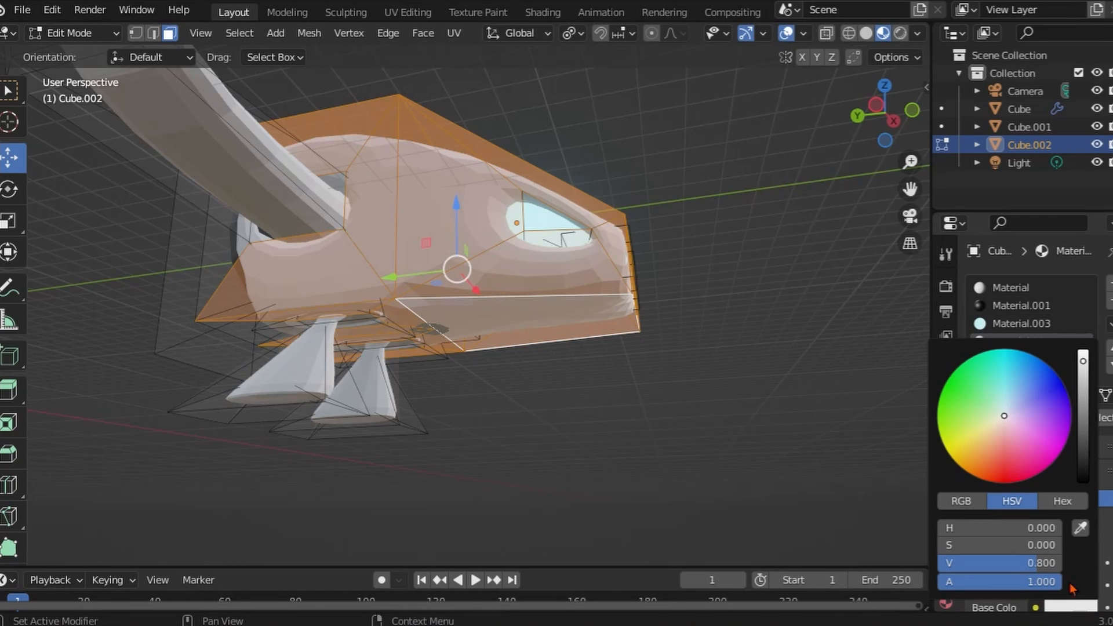
{"action": "left_click", "coordinate": [1016, 449]}
{"action": "left_click", "coordinate": [108, 33]}
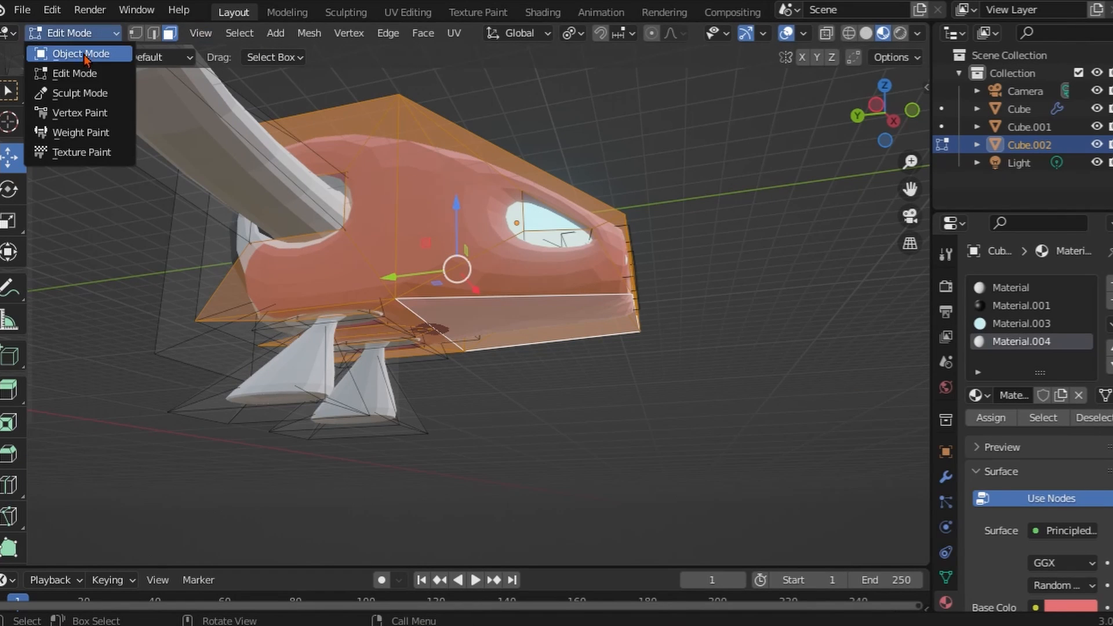
{"action": "left_click", "coordinate": [63, 52]}
Select the wingless tapered body, Cube.001, and enter Edit Mode on it
{"action": "middle_click_drag", "start_coordinate": [191, 151], "coordinate": [649, 228]}
{"action": "right_click", "coordinate": [469, 208]}
{"action": "left_click", "coordinate": [469, 207]}
{"action": "scroll", "coordinate": [387, 207], "scroll_direction": "down", "scroll_amount": 5}
{"action": "left_click", "coordinate": [400, 257]}
{"action": "middle_click_drag", "start_coordinate": [399, 257], "coordinate": [562, 225]}
{"action": "scroll", "coordinate": [563, 225], "scroll_direction": "up", "scroll_amount": 2}
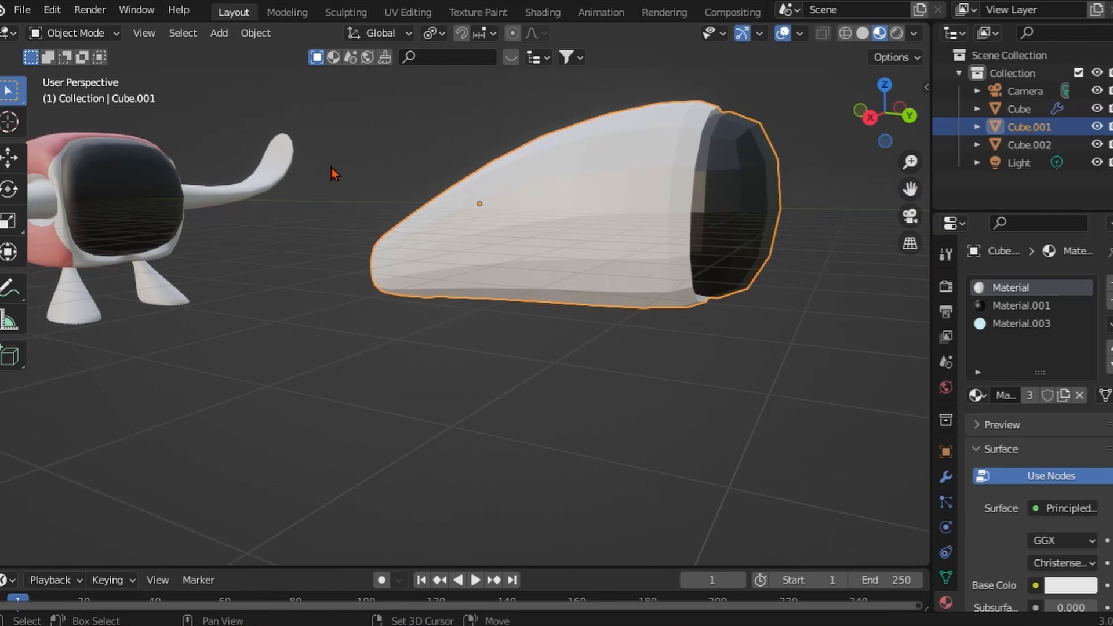
{"action": "left_click", "coordinate": [105, 34]}
{"action": "left_click", "coordinate": [88, 71]}
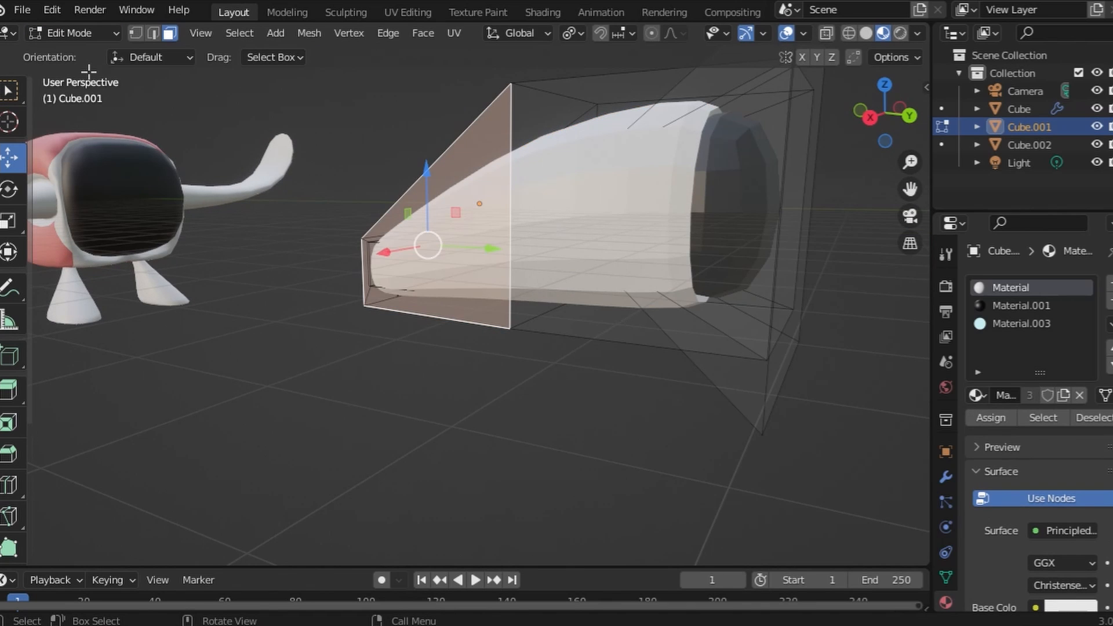
Select the two opposite rear side faces of Cube.001 and inset them
{"action": "middle_click_drag", "start_coordinate": [443, 122], "coordinate": [661, 290]}
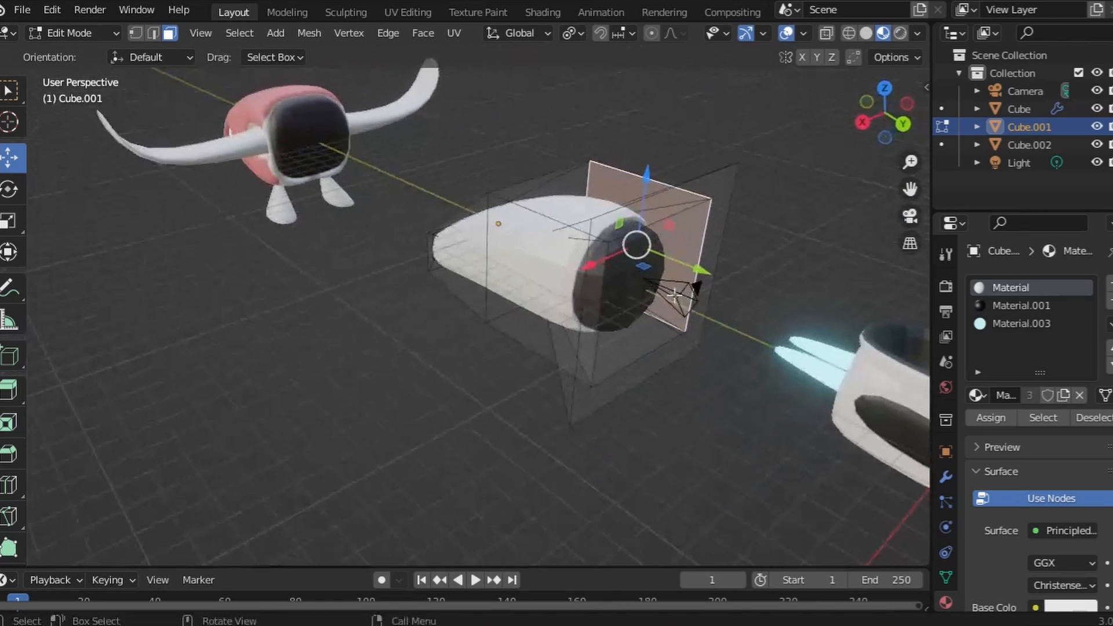
{"action": "left_click", "coordinate": [549, 287], "text": "shift"}
{"action": "middle_click_drag", "start_coordinate": [549, 286], "coordinate": [565, 319], "text": "shift"}
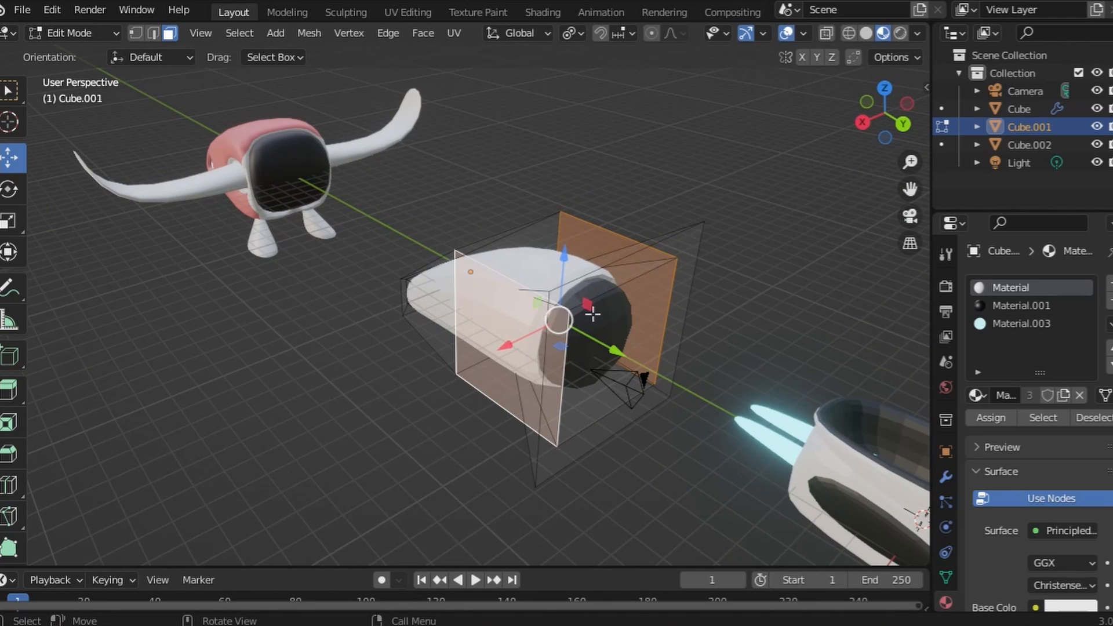
{"action": "key", "text": "s"}
{"action": "key", "text": "Escape"}
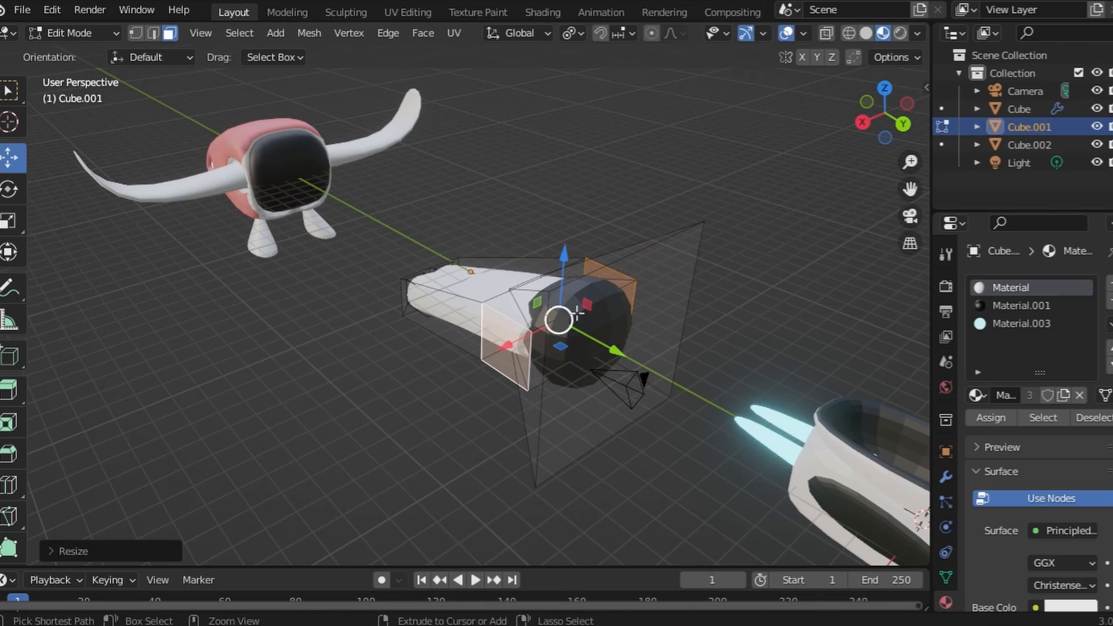
{"action": "key", "text": "i"}
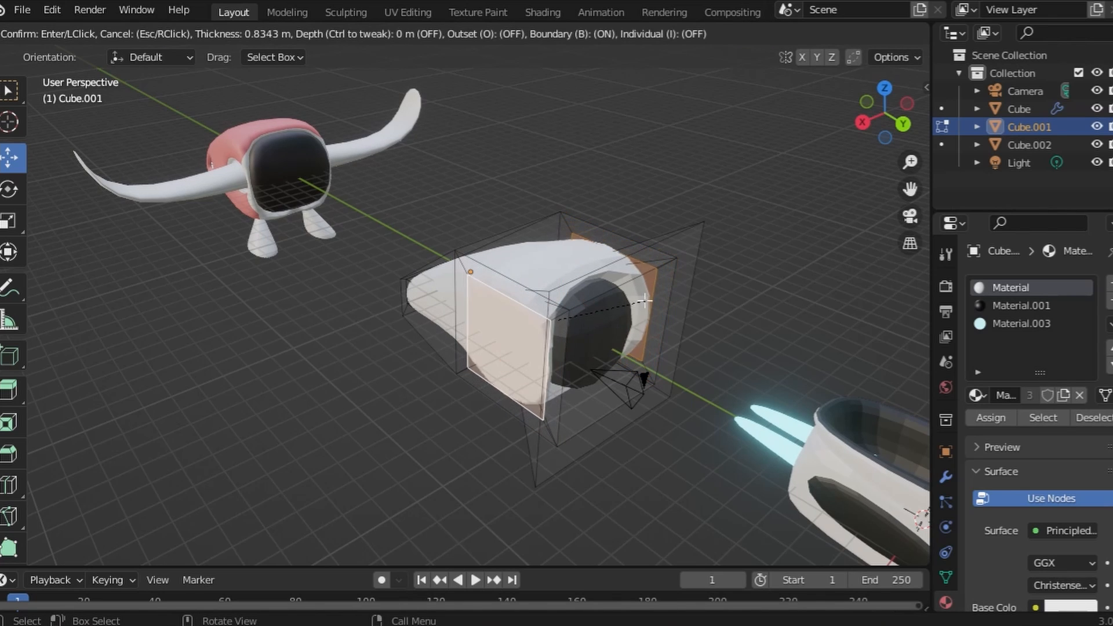
{"action": "left_click", "coordinate": [659, 304]}
Scale the inset side faces of Cube.001 to about 0.53 and extrude them about 8.16 m outward as wings
{"action": "key", "text": "s"}
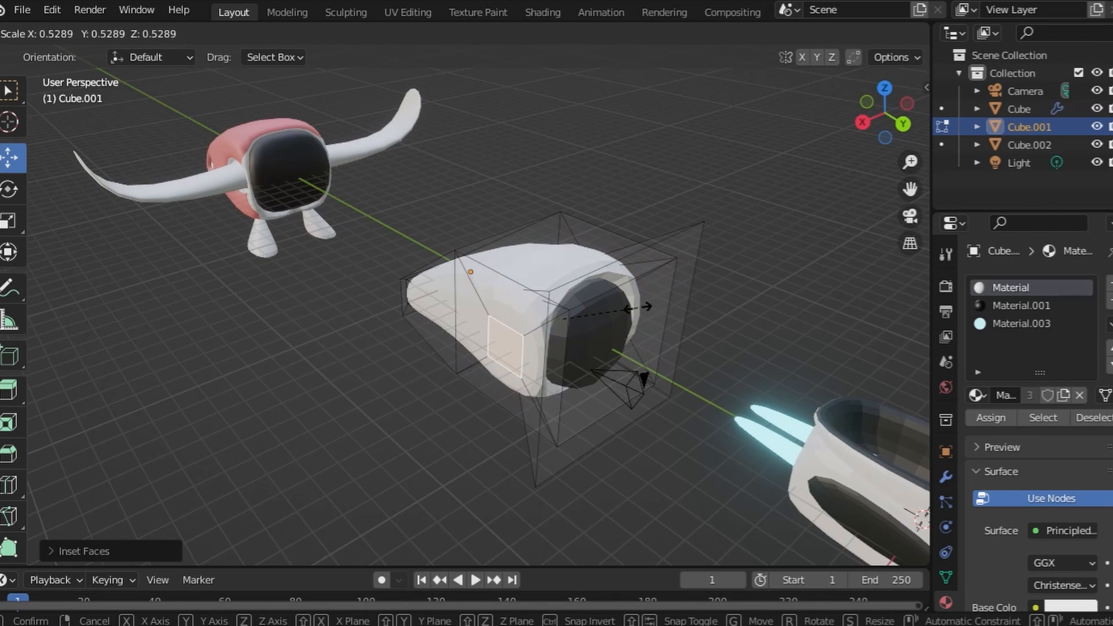
{"action": "left_click", "coordinate": [637, 307]}
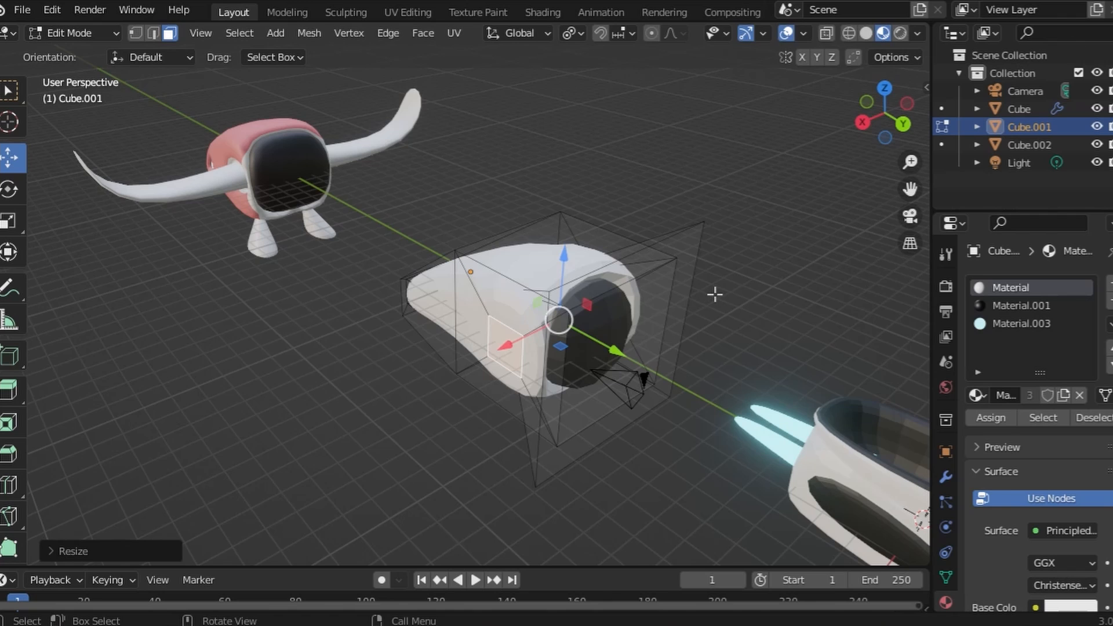
{"action": "key", "text": "e"}
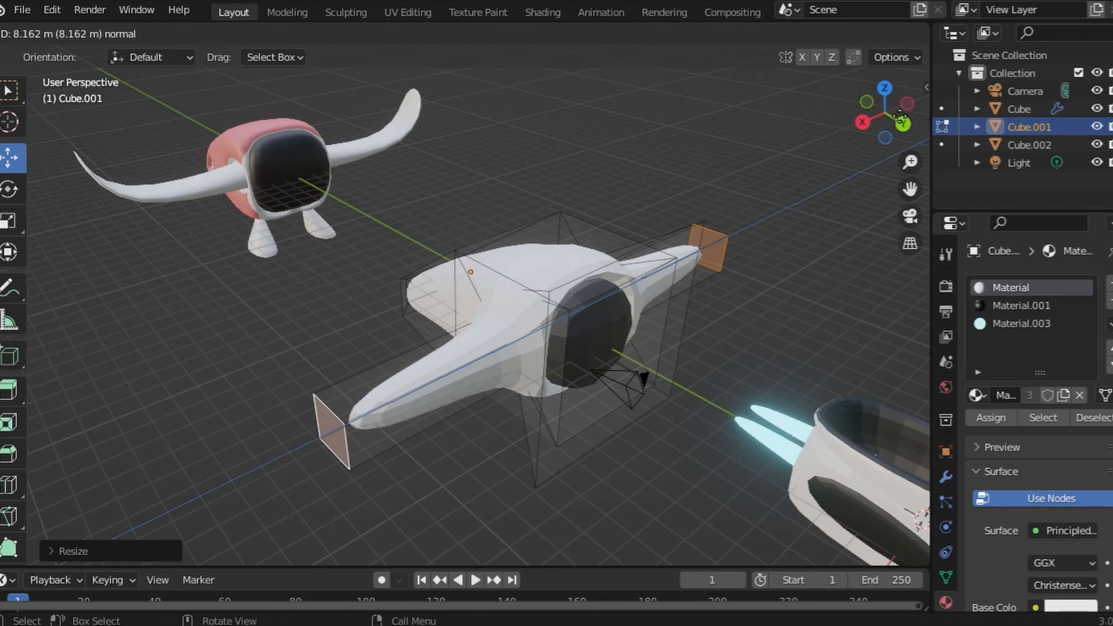
{"action": "left_click", "coordinate": [900, 117]}
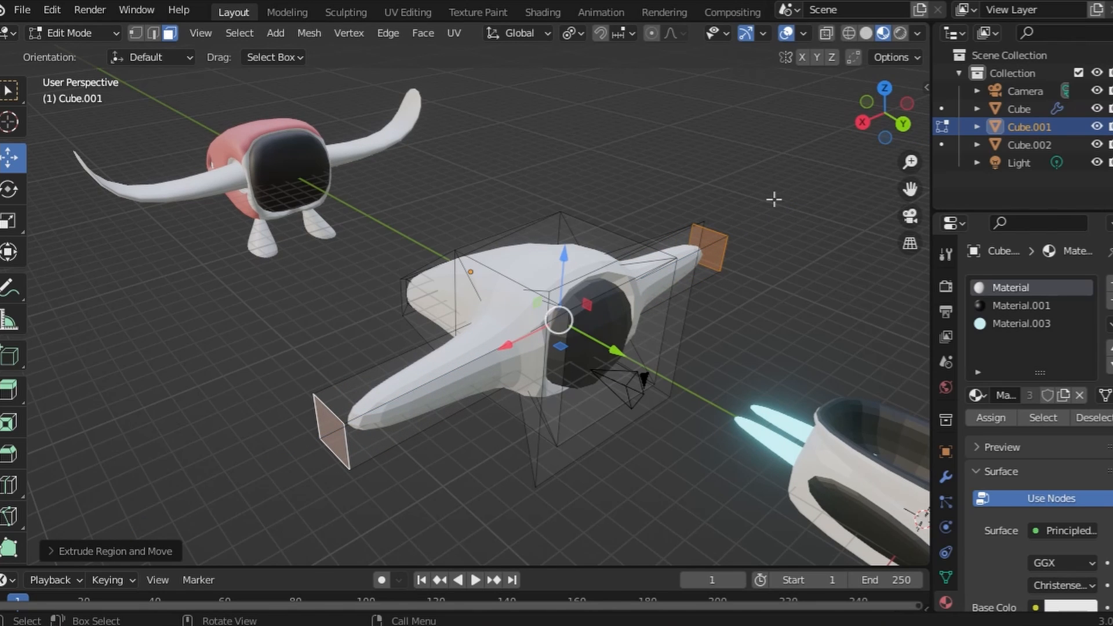
Widen both wing-tip faces along the Y axis, scale them along X, and extrude them further outward
{"action": "key", "text": "s"}
{"action": "key", "text": "y"}
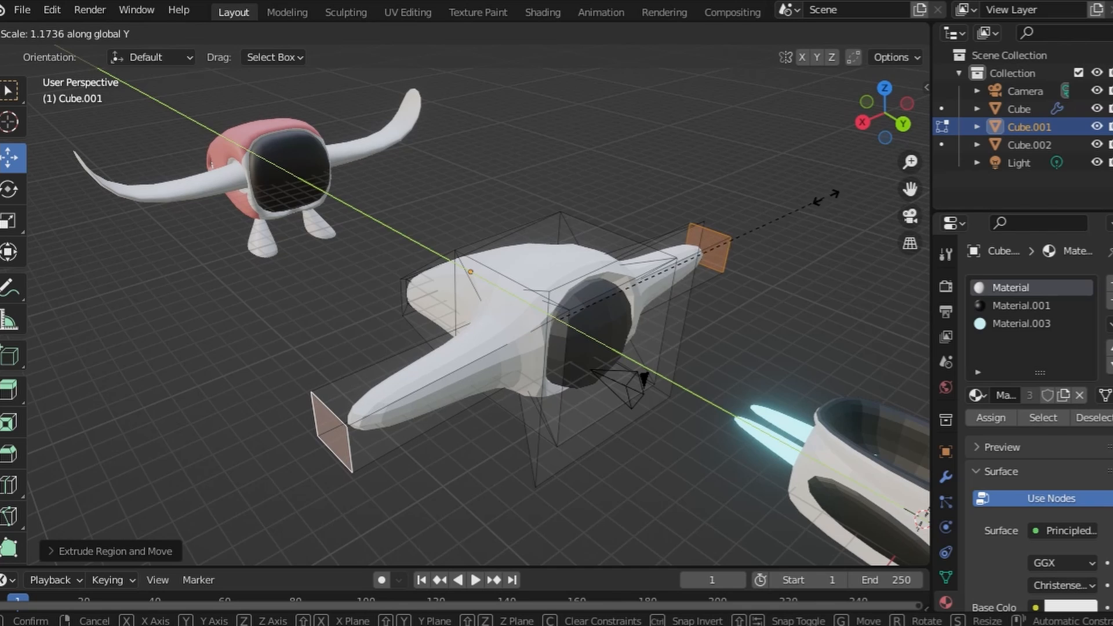
{"action": "left_click", "coordinate": [741, 284]}
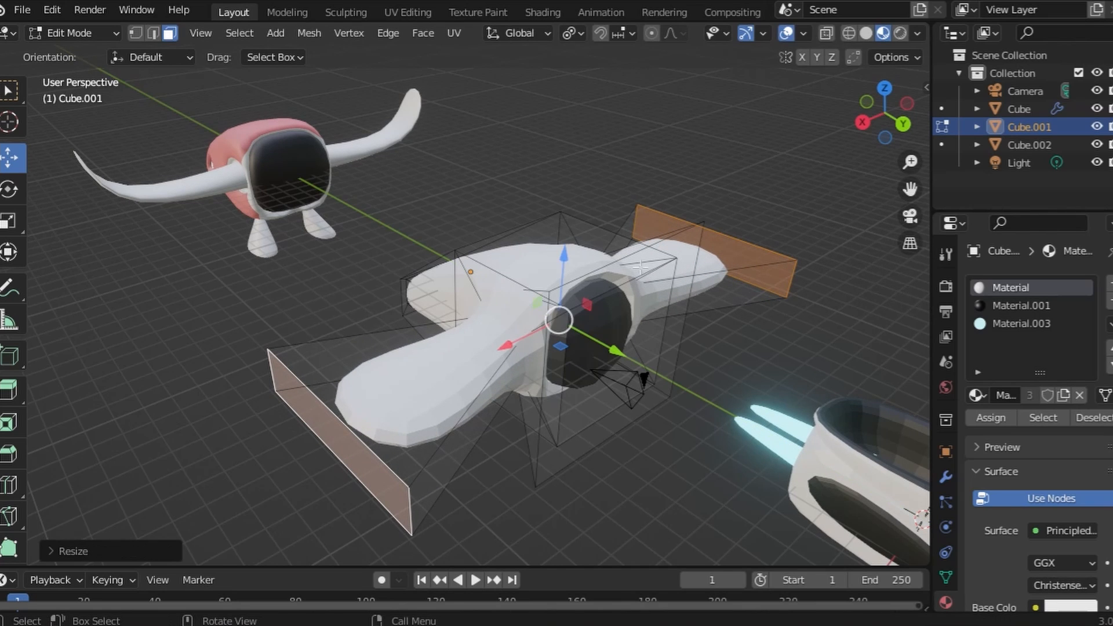
{"action": "key", "text": "s"}
{"action": "key", "text": "x"}
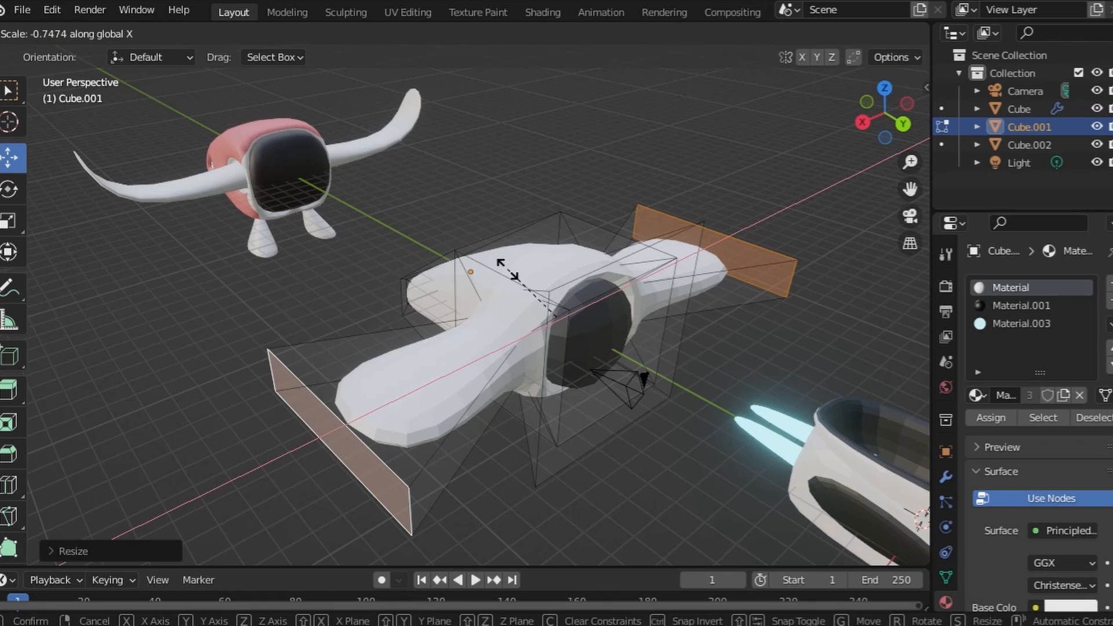
{"action": "left_click", "coordinate": [508, 268]}
{"action": "key", "text": "e"}
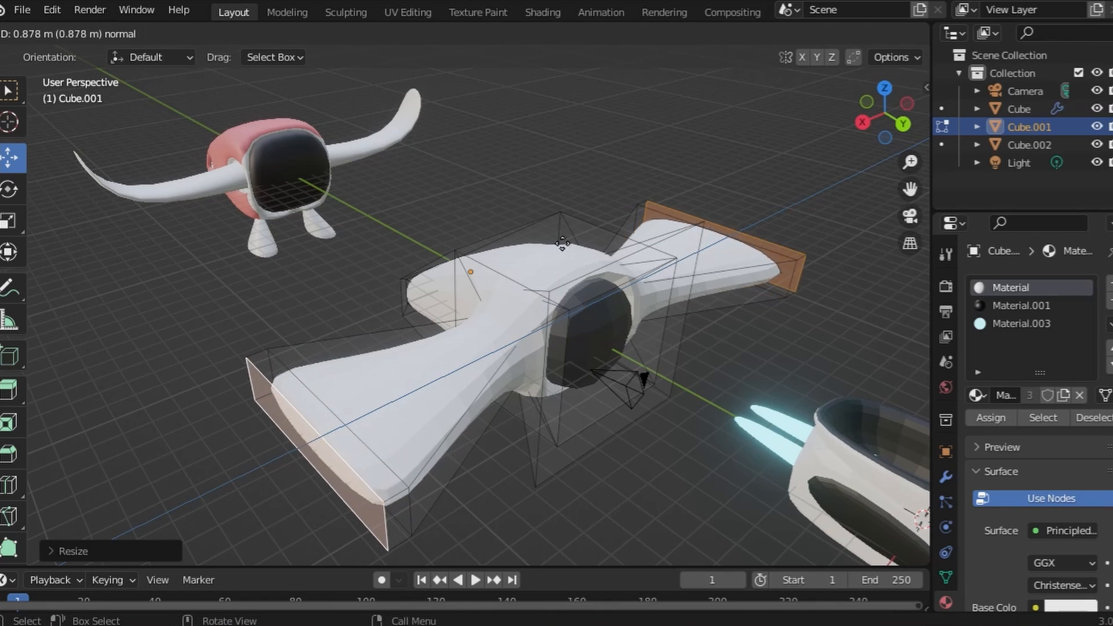
{"action": "left_click", "coordinate": [656, 175]}
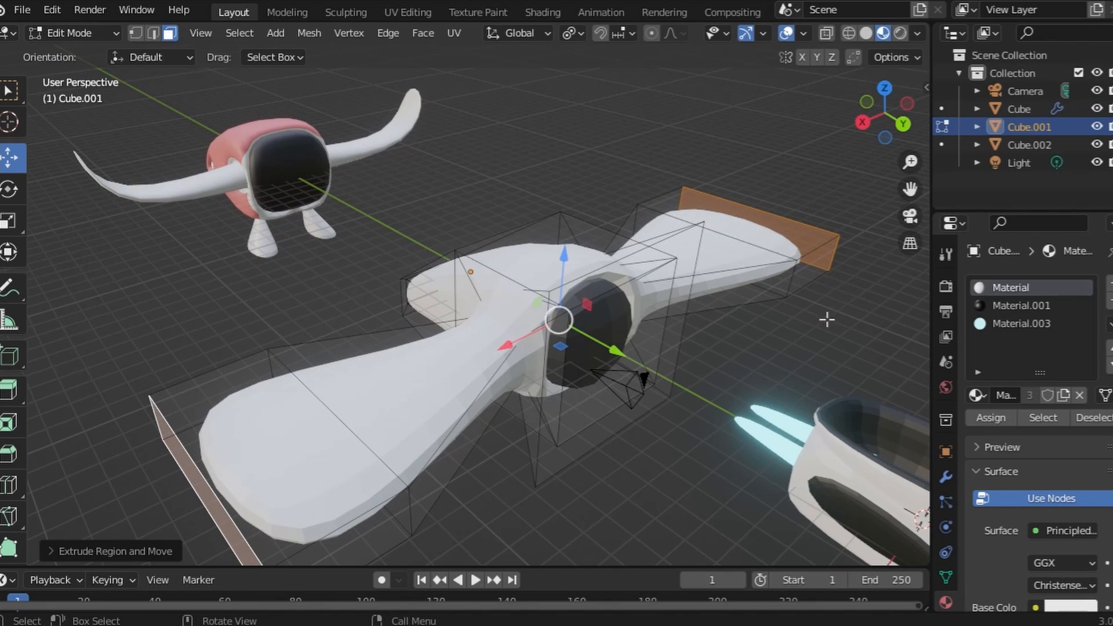
Switch to Solid shading, shrink the outer wing-tip faces and lower them slightly along Z
{"action": "key", "text": "z"}
{"action": "left_click", "coordinate": [790, 313]}
{"action": "key", "text": "z"}
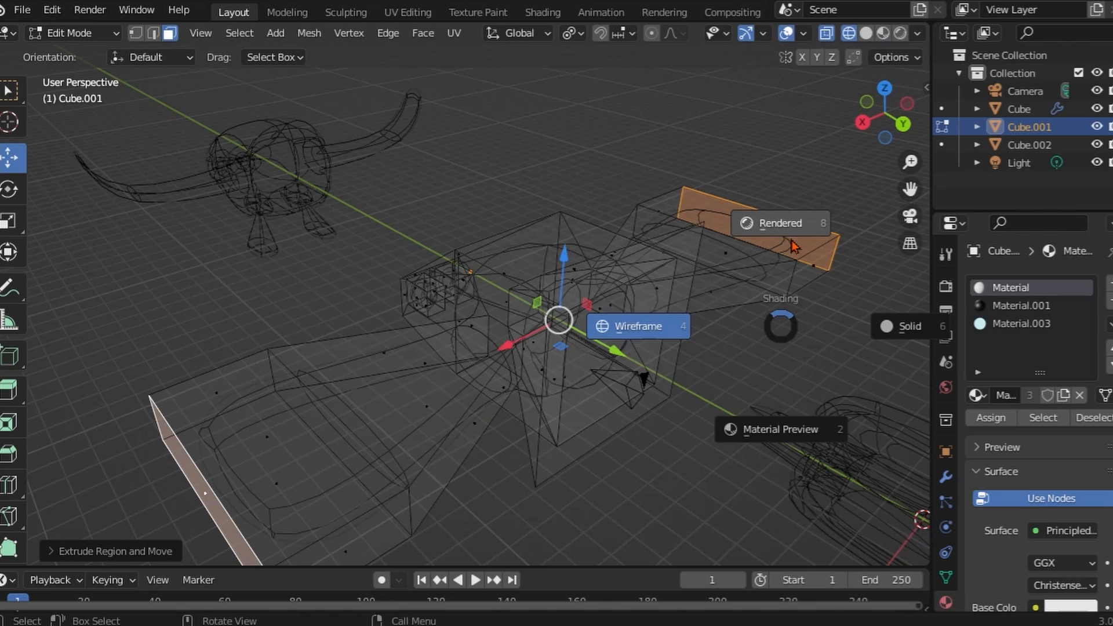
{"action": "left_click", "coordinate": [904, 327]}
{"action": "key", "text": "s"}
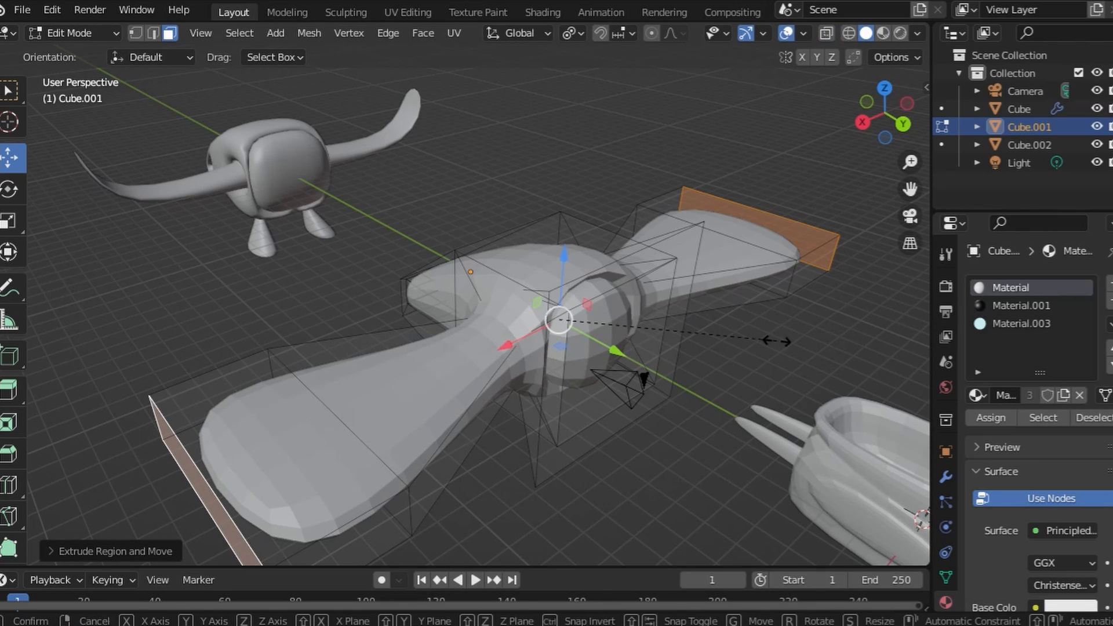
{"action": "left_click", "coordinate": [687, 307]}
{"action": "middle_click_drag", "start_coordinate": [687, 307], "coordinate": [541, 265]}
{"action": "left_click_drag", "start_coordinate": [517, 243], "coordinate": [520, 274]}
{"action": "middle_click_drag", "start_coordinate": [386, 331], "coordinate": [561, 281]}
{"action": "mouse_move", "coordinate": [527, 315]}
{"action": "middle_mouse_down"}
{"action": "mouse_move", "coordinate": [476, 290]}
{"action": "mouse_move", "coordinate": [471, 331]}
{"action": "mouse_move", "coordinate": [525, 325]}
{"action": "middle_mouse_up"}
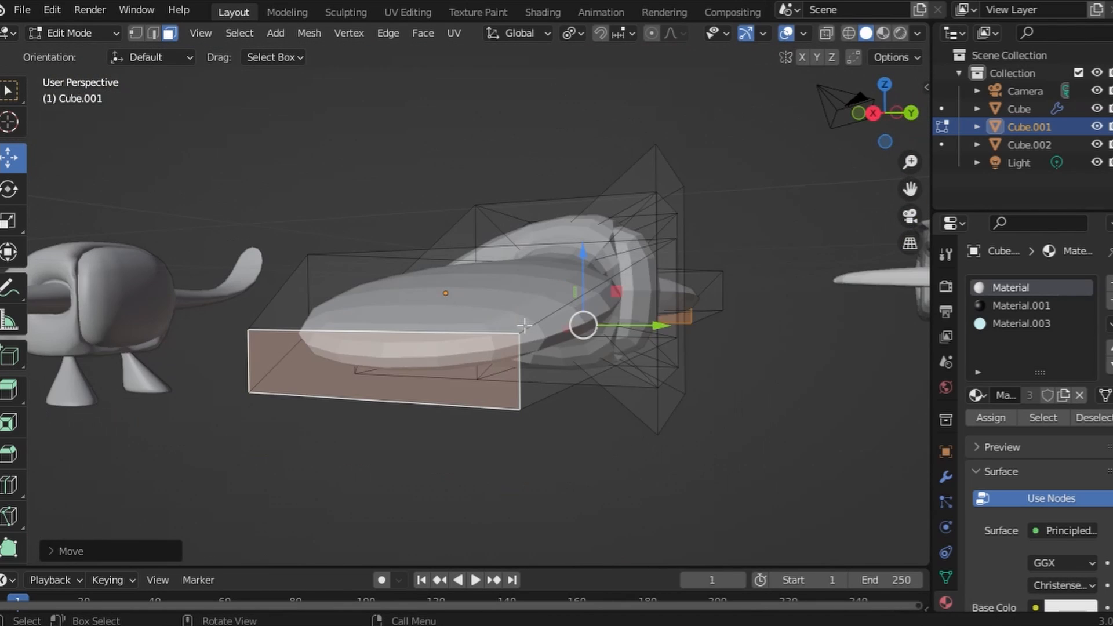
{"action": "middle_click_drag", "start_coordinate": [624, 330], "coordinate": [595, 345]}
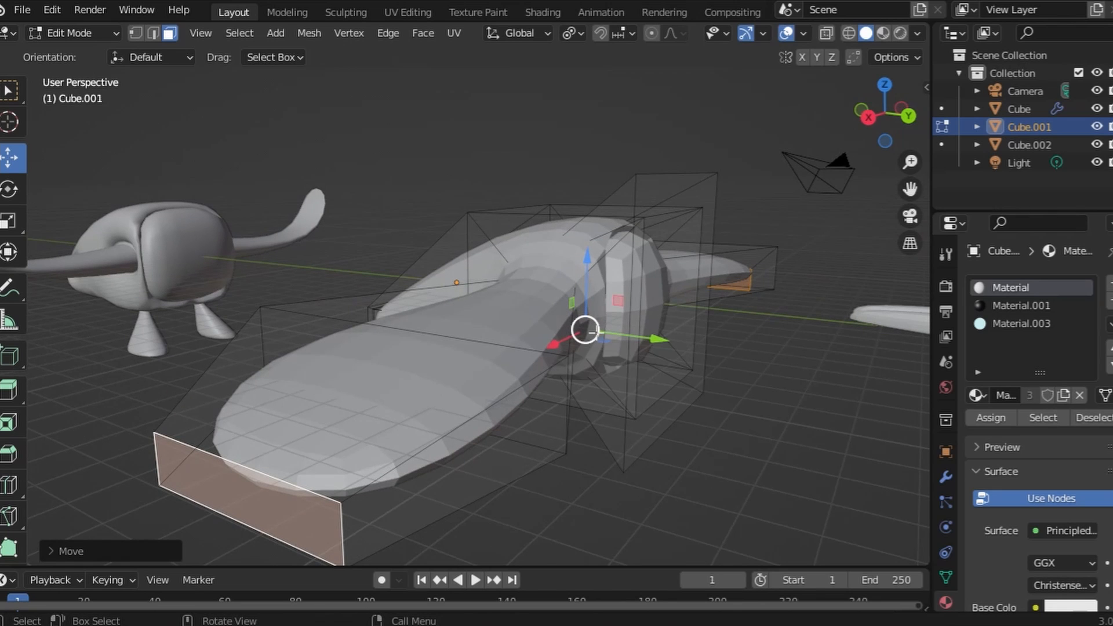
Extrude the wing-tip faces inward to recess them, and extrude them again slightly back outward
{"action": "key", "text": "g"}
{"action": "key", "text": "z"}
{"action": "key", "text": "z"}
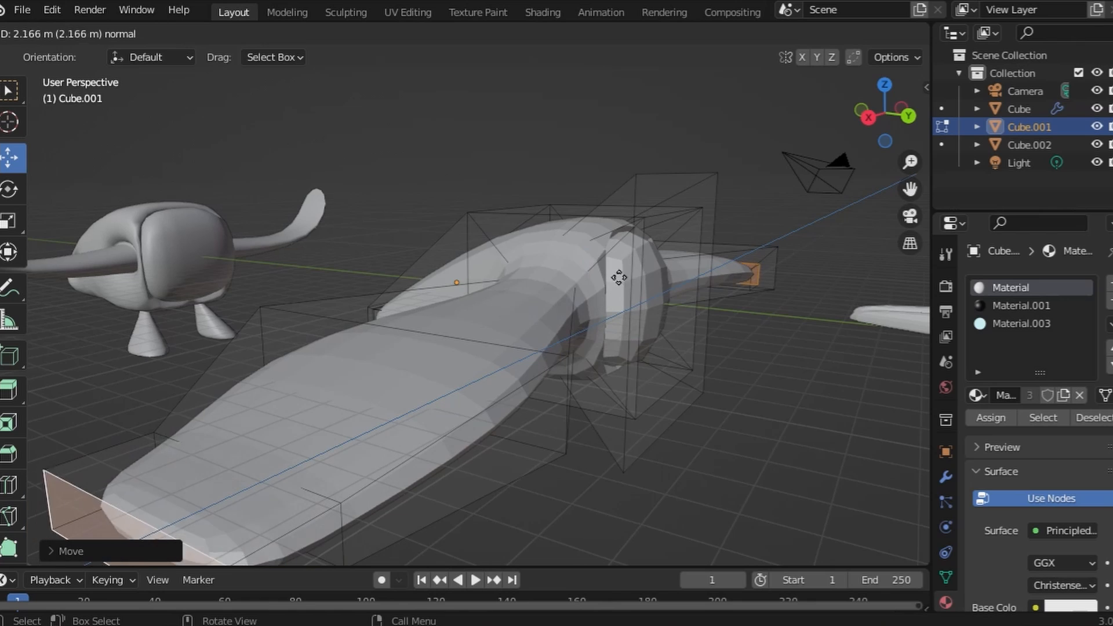
{"action": "left_click", "coordinate": [545, 355]}
{"action": "key", "text": "e"}
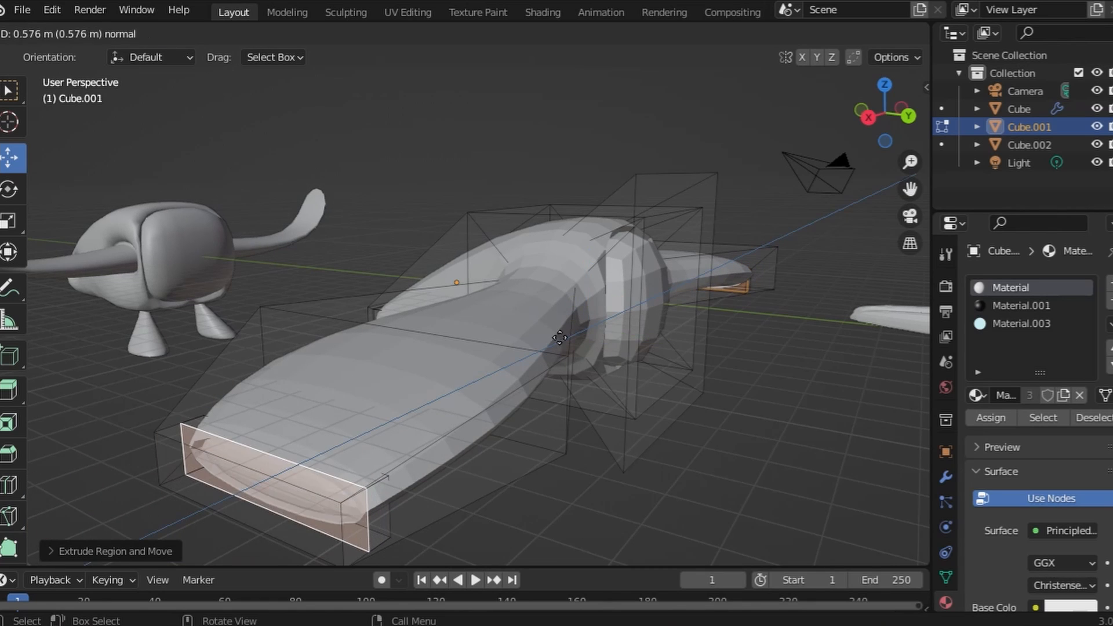
{"action": "left_click", "coordinate": [571, 317]}
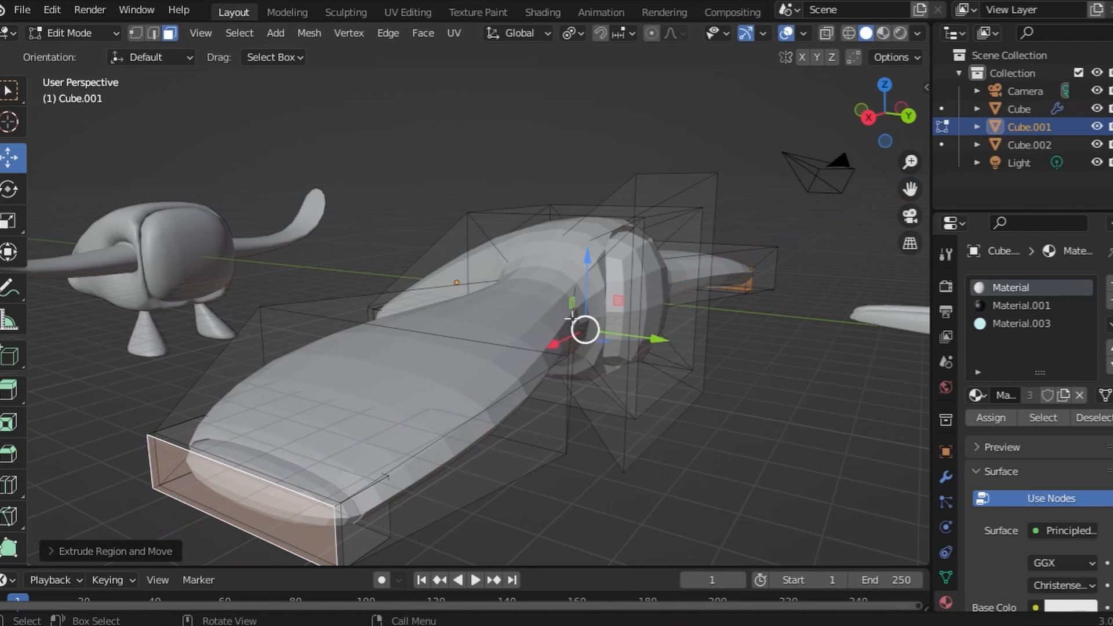
In Material Preview shading, assign the glowing Material.003 to the wing-tip faces and the faces surrounding them
{"action": "left_click", "coordinate": [1023, 323]}
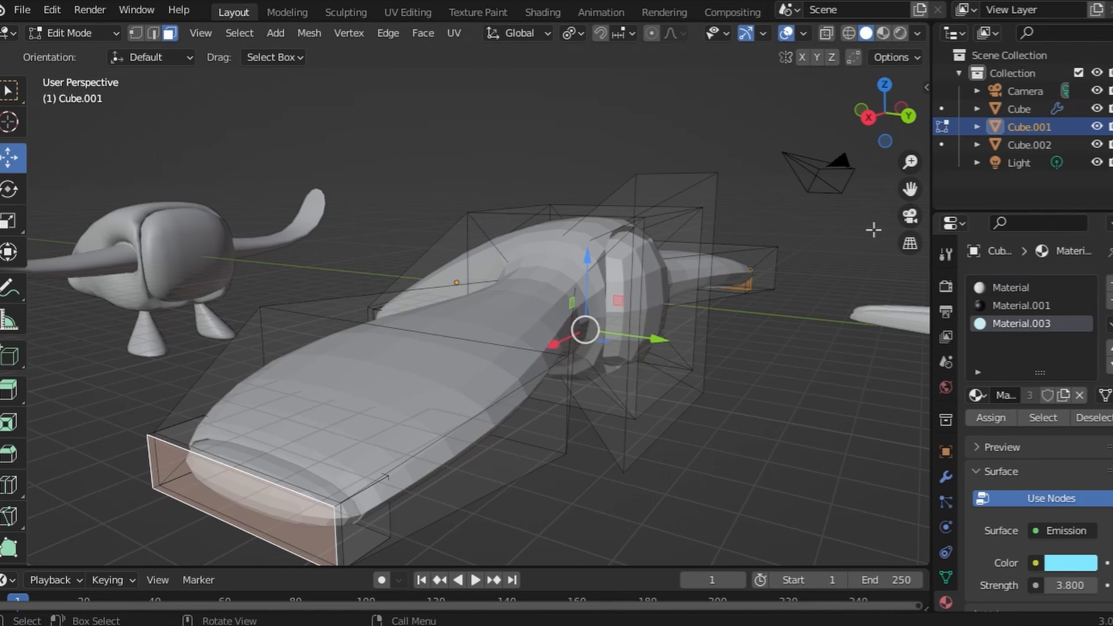
{"action": "left_click", "coordinate": [883, 34]}
{"action": "middle_click_drag", "start_coordinate": [826, 193], "coordinate": [785, 229]}
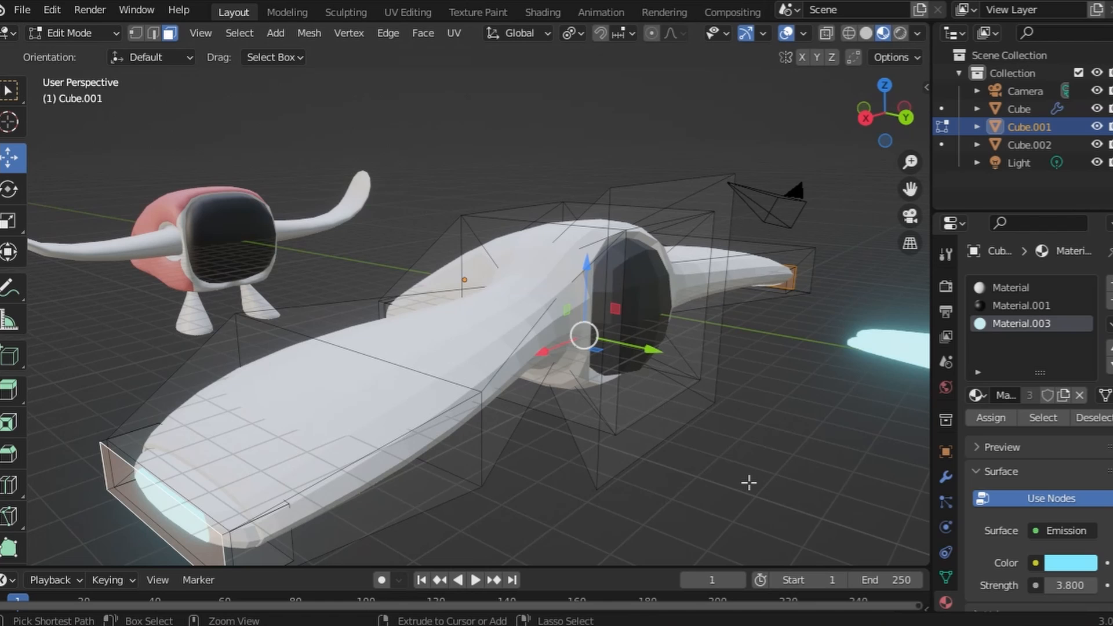
{"action": "key", "text": "ctrl+KP_Add"}
{"action": "left_click", "coordinate": [1004, 421]}
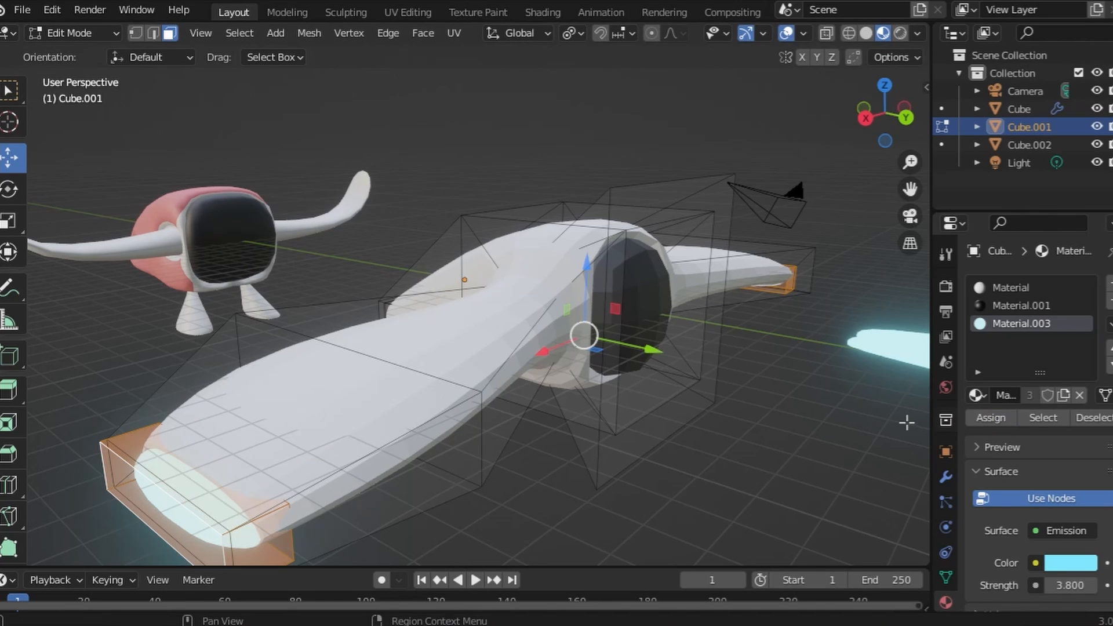
Knife-cut a narrow triangular wedge along the middle of the body's sloping upper rear face
{"action": "middle_click_drag", "start_coordinate": [782, 421], "coordinate": [852, 458]}
{"action": "middle_click_drag", "start_coordinate": [62, 390], "coordinate": [435, 342]}
{"action": "left_click", "coordinate": [346, 301]}
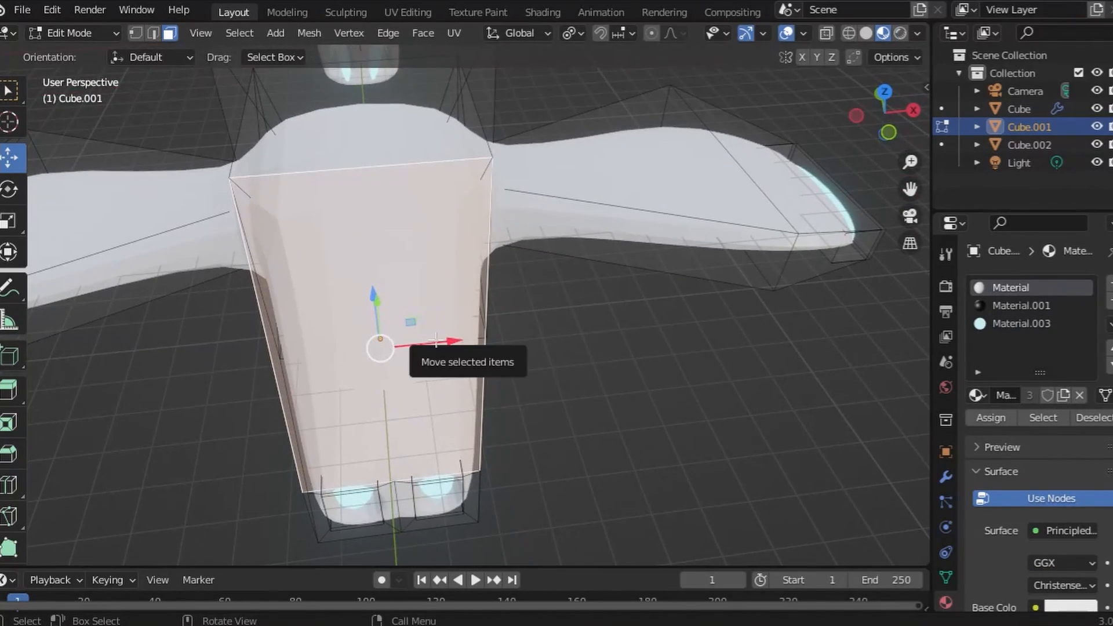
{"action": "key", "text": "k"}
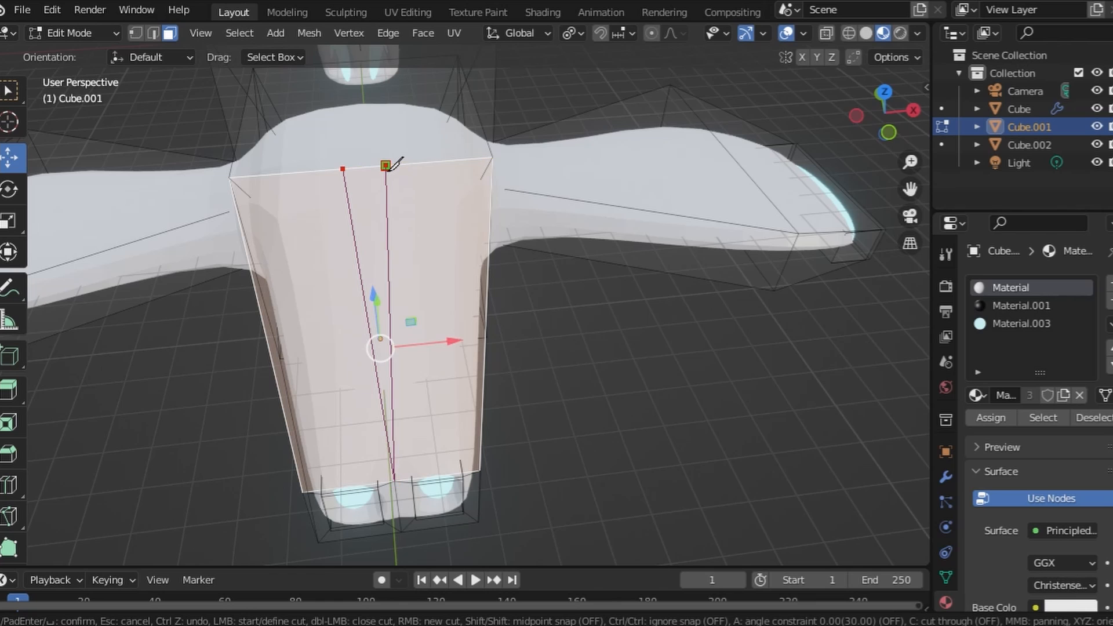
{"action": "key", "text": "Return"}
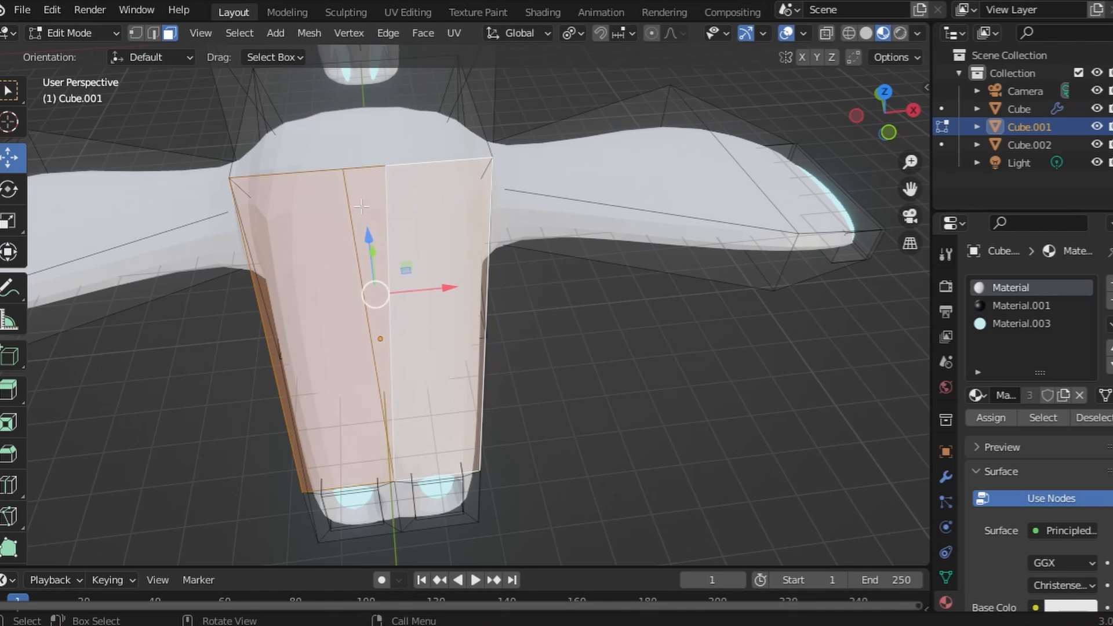
Extrude the wedge face upward into a tail fin, lower its end face and shift it about 3.8 m rearward along Y
{"action": "scroll", "coordinate": [361, 207], "scroll_direction": "down", "scroll_amount": 3}
{"action": "middle_click_drag", "start_coordinate": [361, 207], "coordinate": [550, 116]}
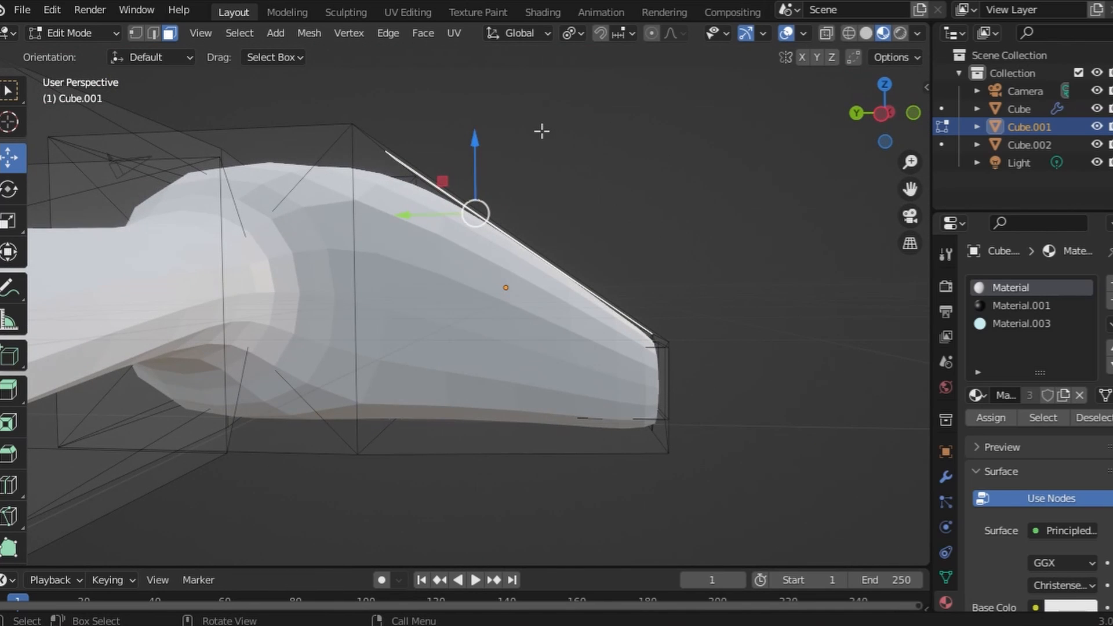
{"action": "key", "text": "e"}
{"action": "left_click", "coordinate": [717, 451]}
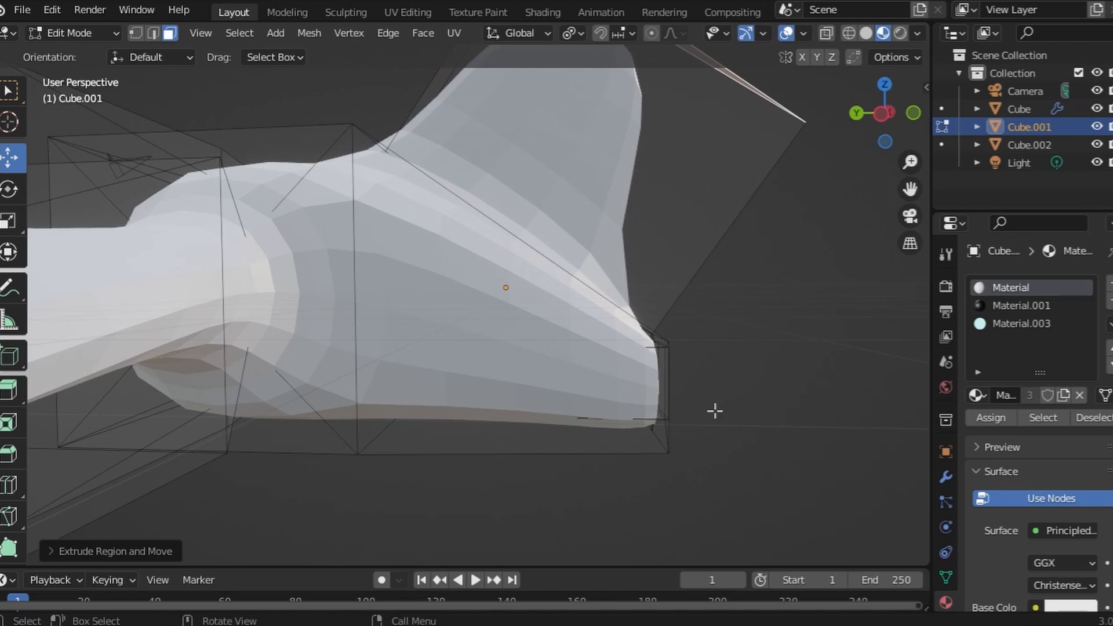
{"action": "scroll", "coordinate": [714, 411], "scroll_direction": "down", "scroll_amount": 2}
{"action": "left_click_drag", "start_coordinate": [570, 71], "coordinate": [612, 119]}
{"action": "left_click_drag", "start_coordinate": [509, 153], "coordinate": [618, 154]}
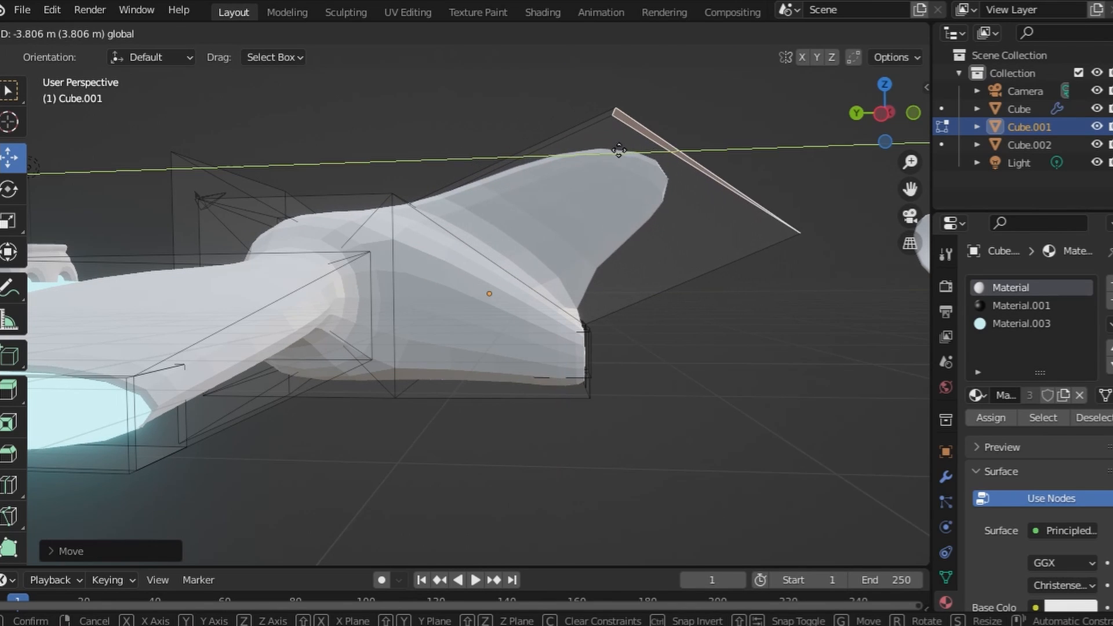
Try widening the tail fin's end face along the X axis, and undo the scaling
{"action": "middle_click_drag", "start_coordinate": [616, 156], "coordinate": [571, 195]}
{"action": "scroll", "coordinate": [248, 198], "scroll_direction": "up", "scroll_amount": 2}
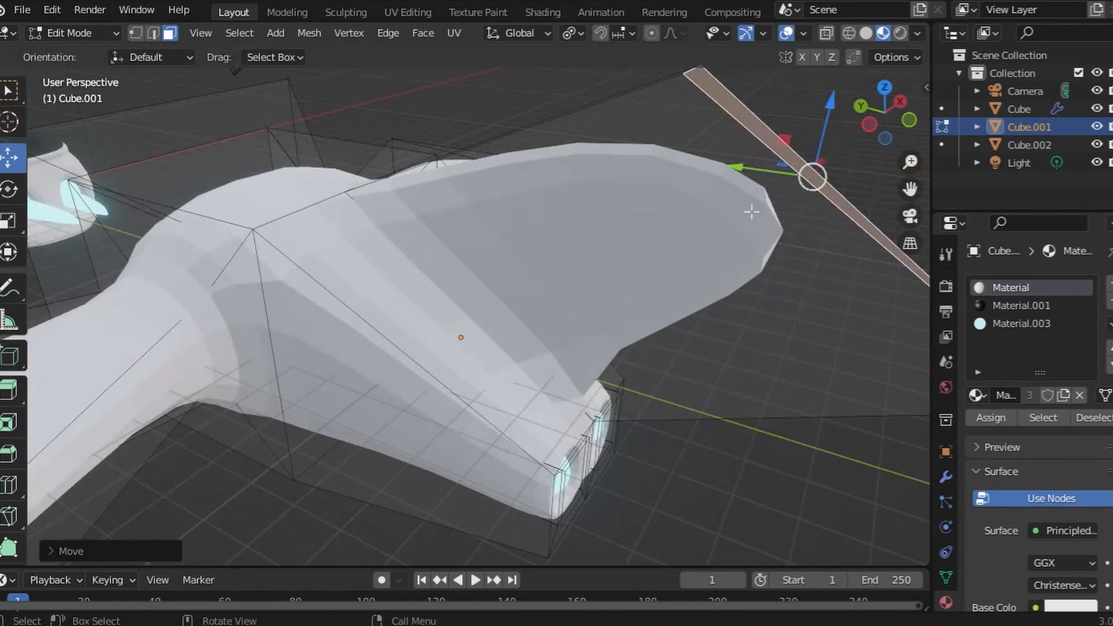
{"action": "key", "text": "s"}
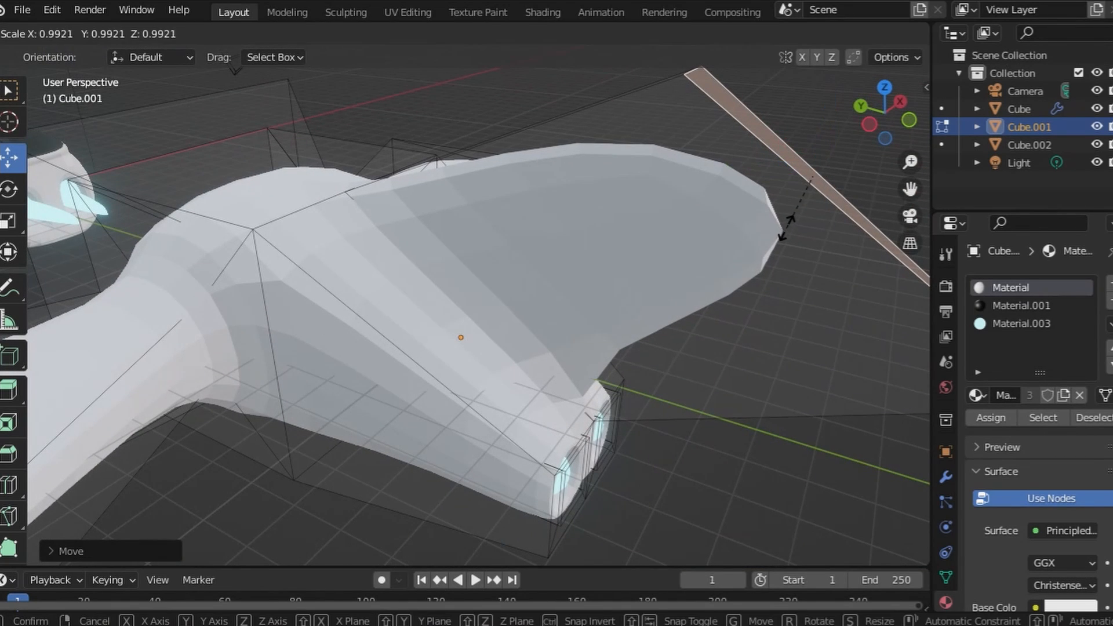
{"action": "key", "text": "x"}
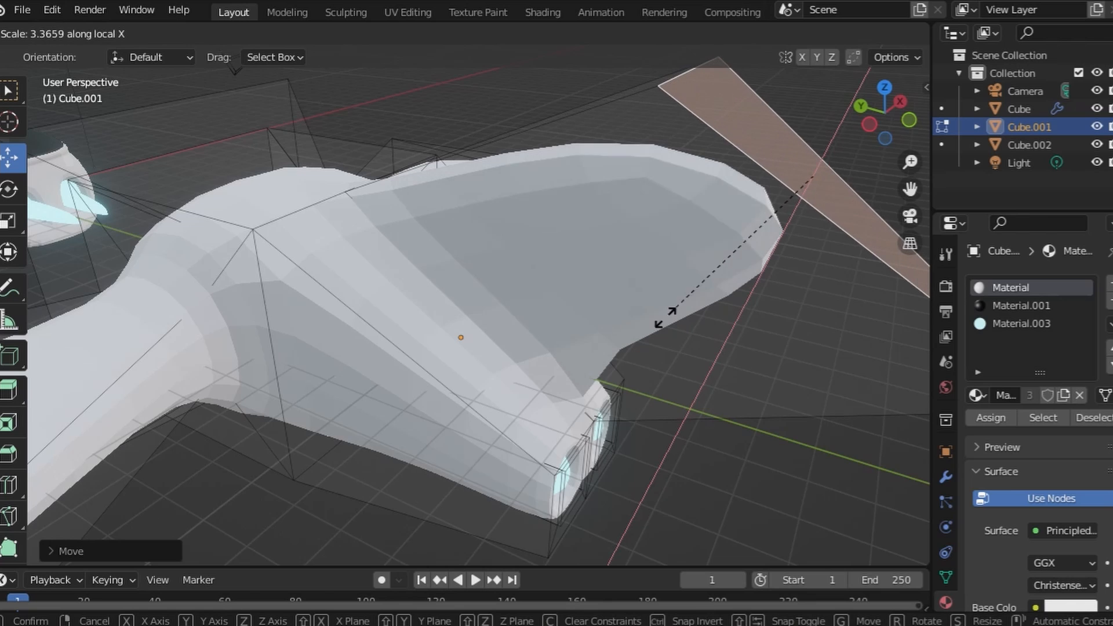
{"action": "left_click", "coordinate": [521, 429]}
{"action": "middle_click_drag", "start_coordinate": [521, 430], "coordinate": [541, 313]}
{"action": "key", "text": "ctrl+z"}
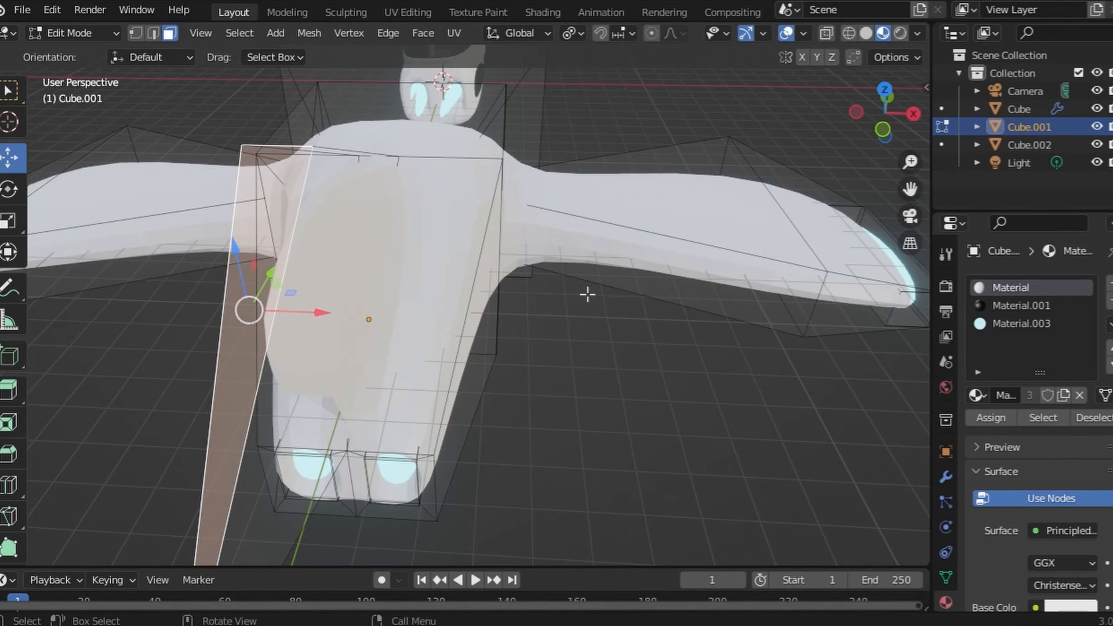
Try flattening the tail fin's end face by scaling it along the global Z axis
{"action": "key", "text": "s"}
{"action": "key", "text": "z"}
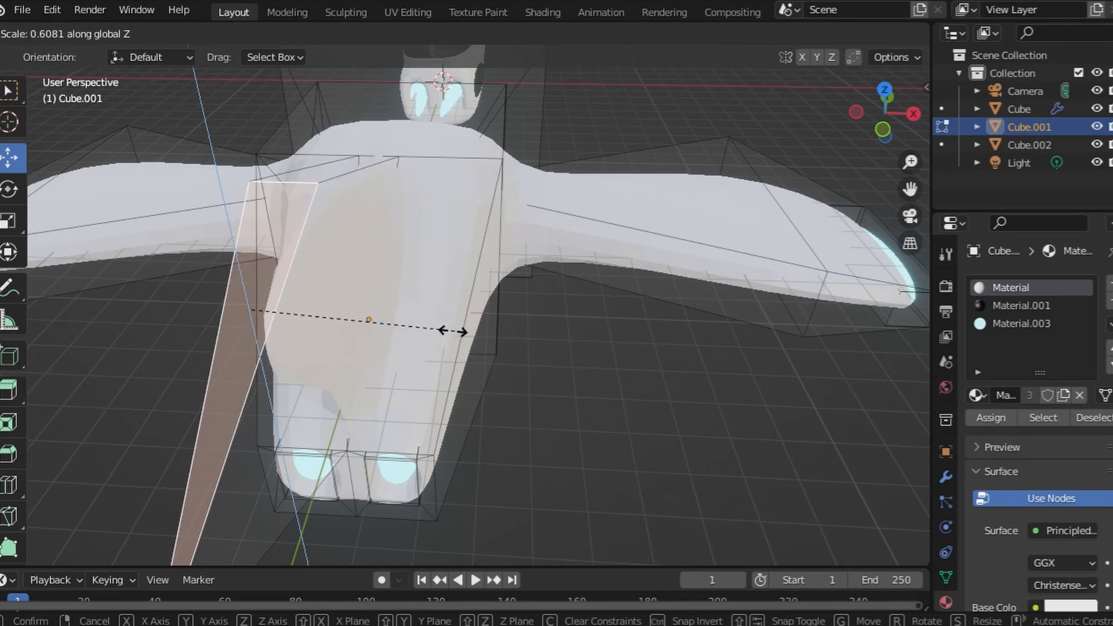
{"action": "left_click", "coordinate": [220, 321]}
{"action": "middle_click_drag", "start_coordinate": [220, 322], "coordinate": [250, 212]}
{"action": "scroll", "coordinate": [218, 226], "scroll_direction": "down", "scroll_amount": 2}
{"action": "scroll", "coordinate": [278, 255], "scroll_direction": "up", "scroll_amount": 2}
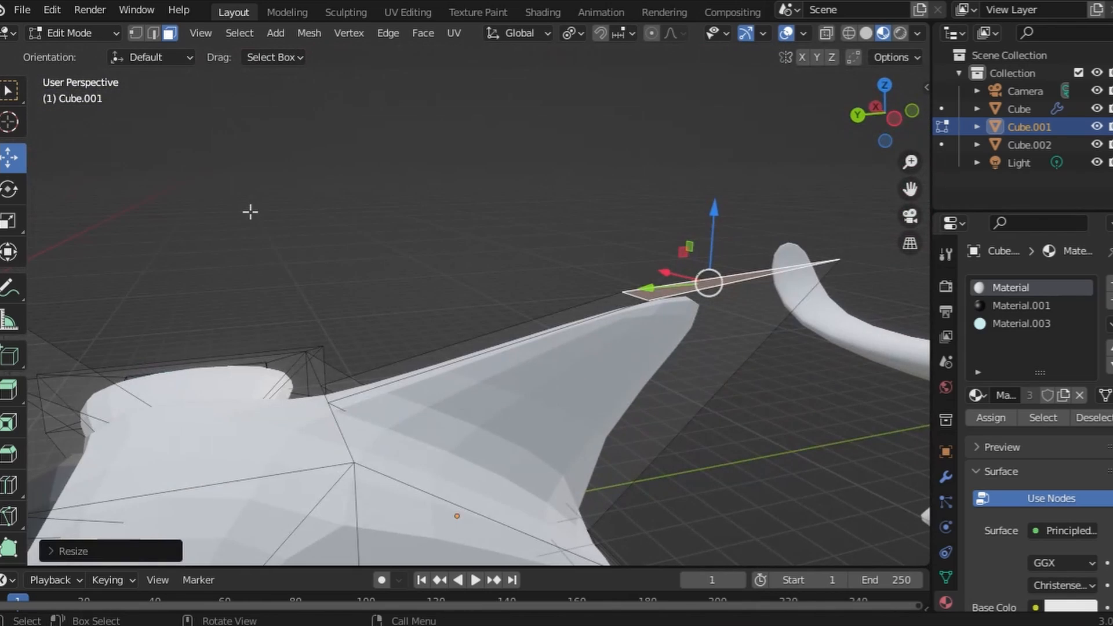
{"action": "scroll", "coordinate": [429, 355], "scroll_direction": "up", "scroll_amount": 2}
{"action": "middle_click_drag", "start_coordinate": [430, 356], "coordinate": [344, 279]}
{"action": "scroll", "coordinate": [345, 278], "scroll_direction": "down", "scroll_amount": 2}
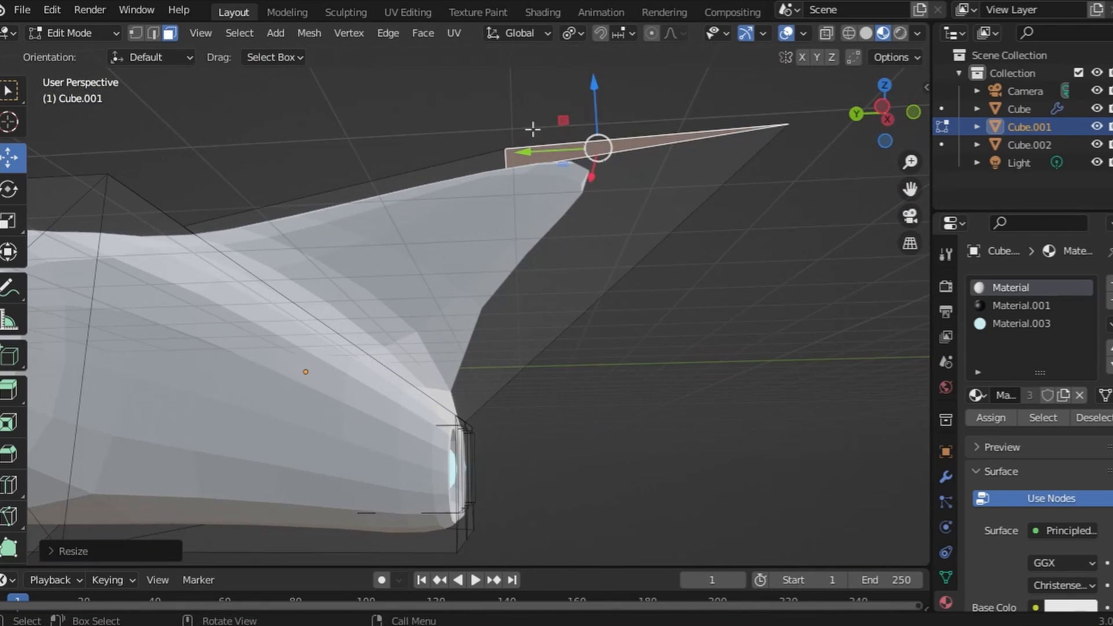
Move the tail fin's end face far down along Z, and undo both the move and the Z scaling
{"action": "left_click_drag", "start_coordinate": [596, 113], "coordinate": [531, 521]}
{"action": "key", "text": "ctrl+z"}
{"action": "middle_click_drag", "start_coordinate": [539, 414], "coordinate": [551, 471]}
{"action": "key", "text": "ctrl+z"}
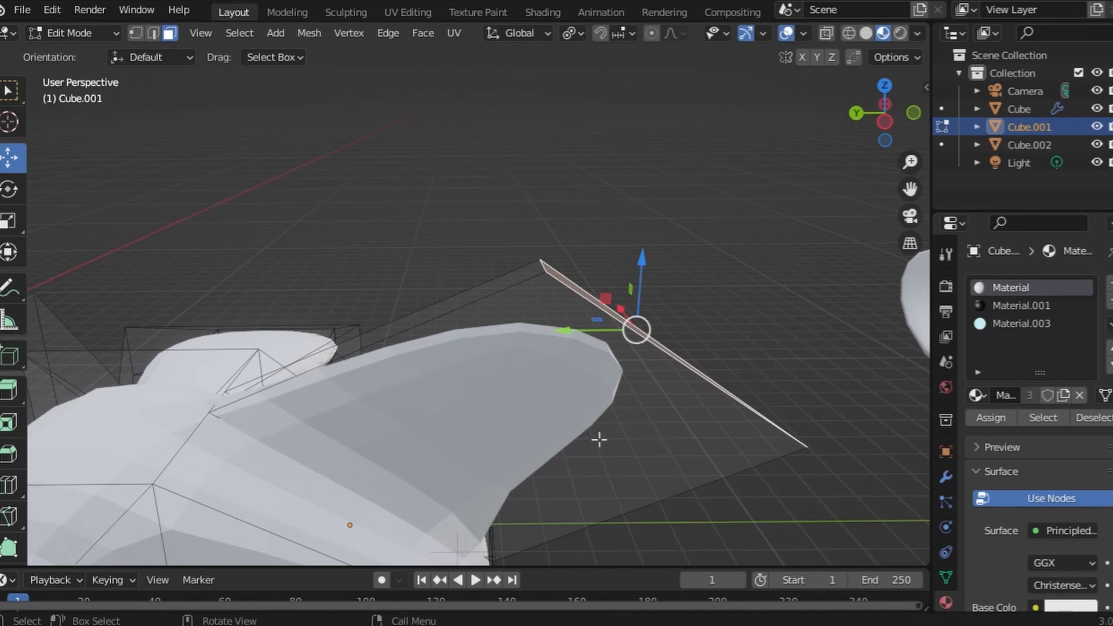
Scale the tail fin's end face to about 0.3 along the global Z axis
{"action": "key", "text": "s"}
{"action": "key", "text": "z"}
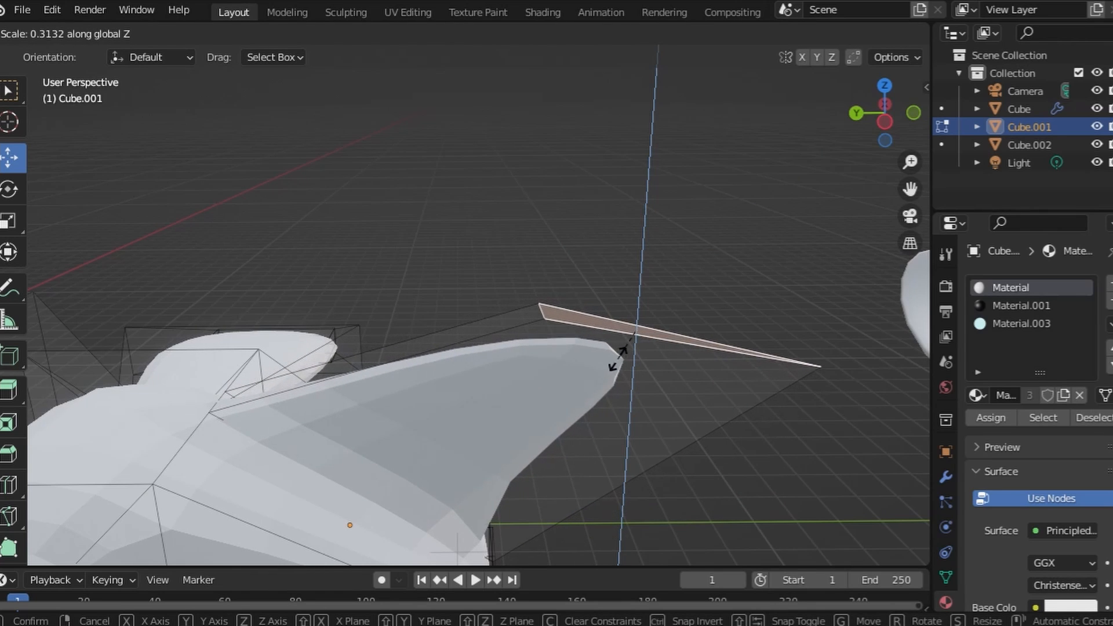
{"action": "left_click", "coordinate": [609, 371]}
{"action": "scroll", "coordinate": [585, 398], "scroll_direction": "down", "scroll_amount": 3}
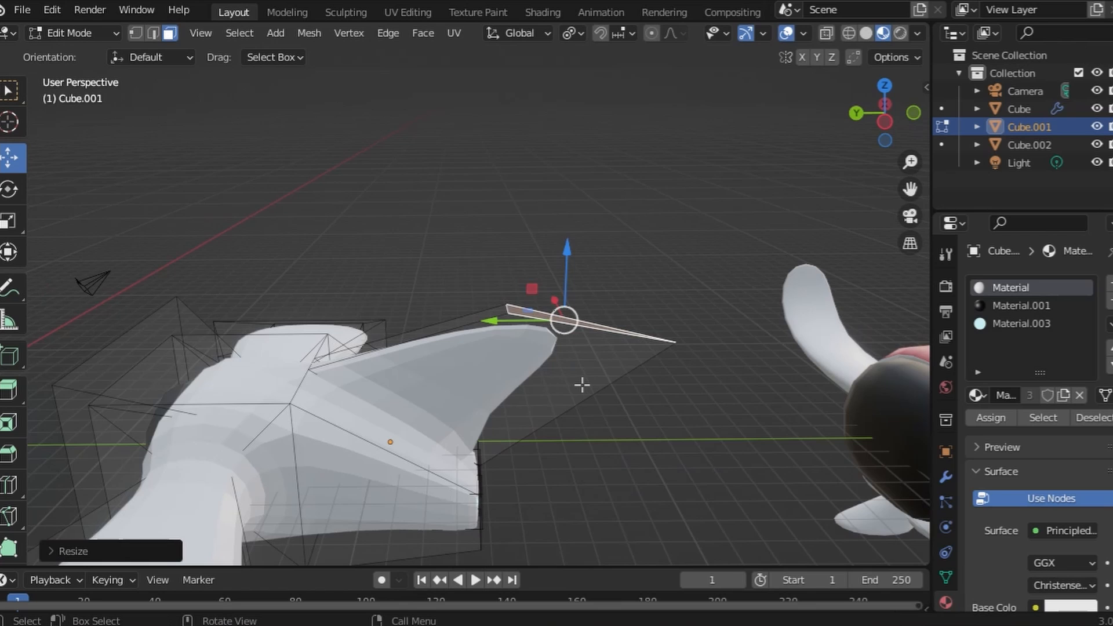
Try extruding the tail fin's end face upward, and undo the extrusion
{"action": "key", "text": "e"}
{"action": "left_click", "coordinate": [584, 310]}
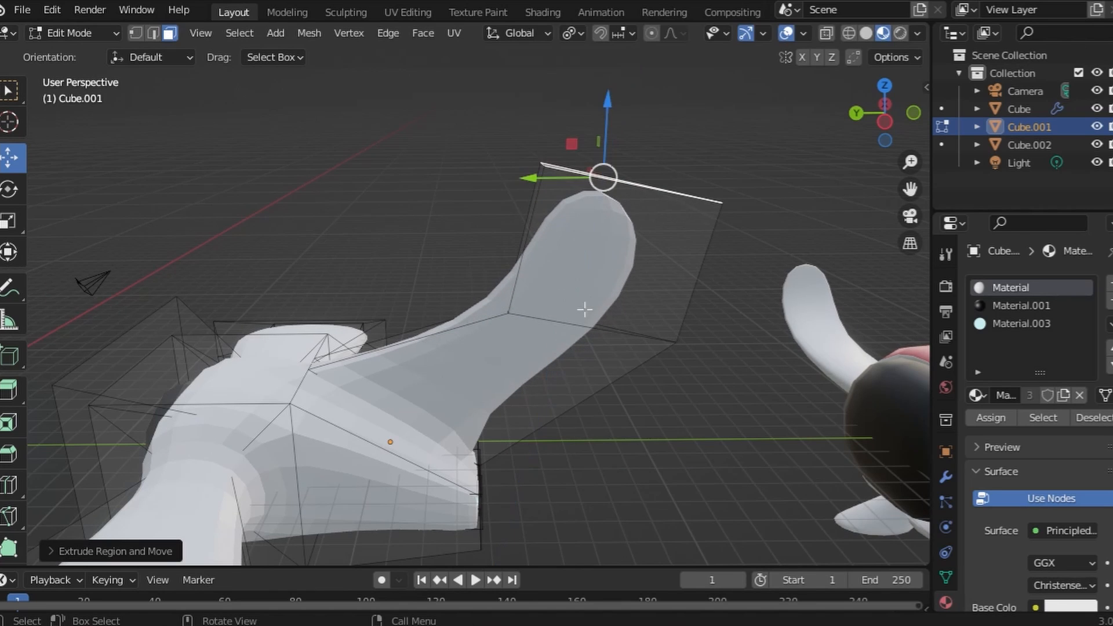
{"action": "middle_click_drag", "start_coordinate": [584, 310], "coordinate": [565, 339]}
{"action": "key", "text": "ctrl+z"}
{"action": "scroll", "coordinate": [519, 373], "scroll_direction": "up", "scroll_amount": 3}
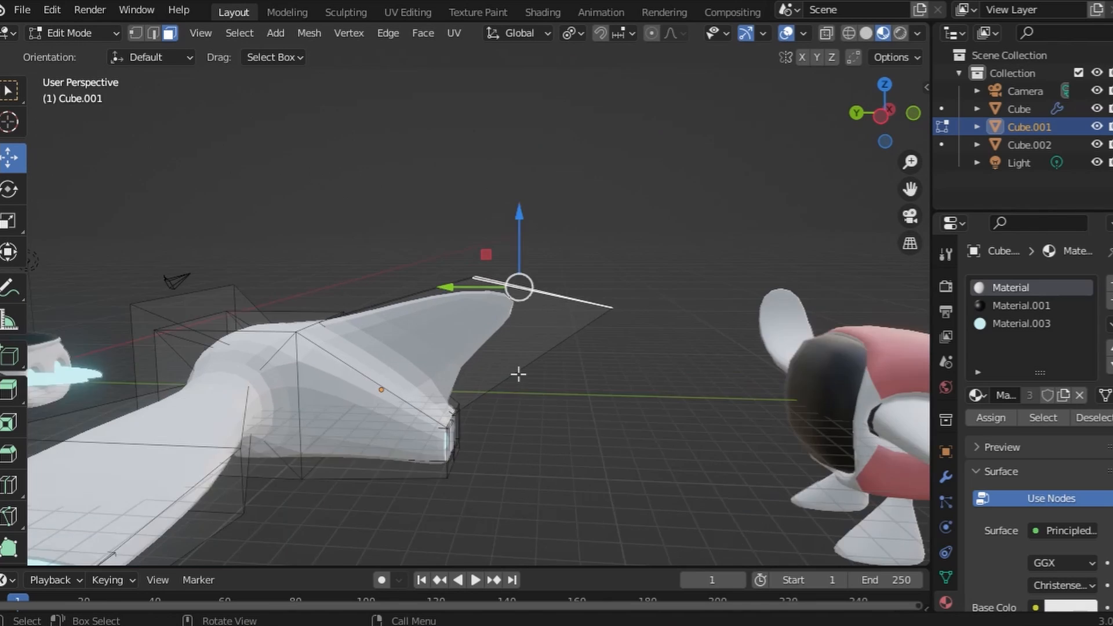
Knife-cut two lines from the tail-end edge to the front edge of the rear body's -X side face, outlining a triangle
{"action": "middle_click_drag", "start_coordinate": [590, 349], "coordinate": [398, 441]}
{"action": "left_click", "coordinate": [314, 484]}
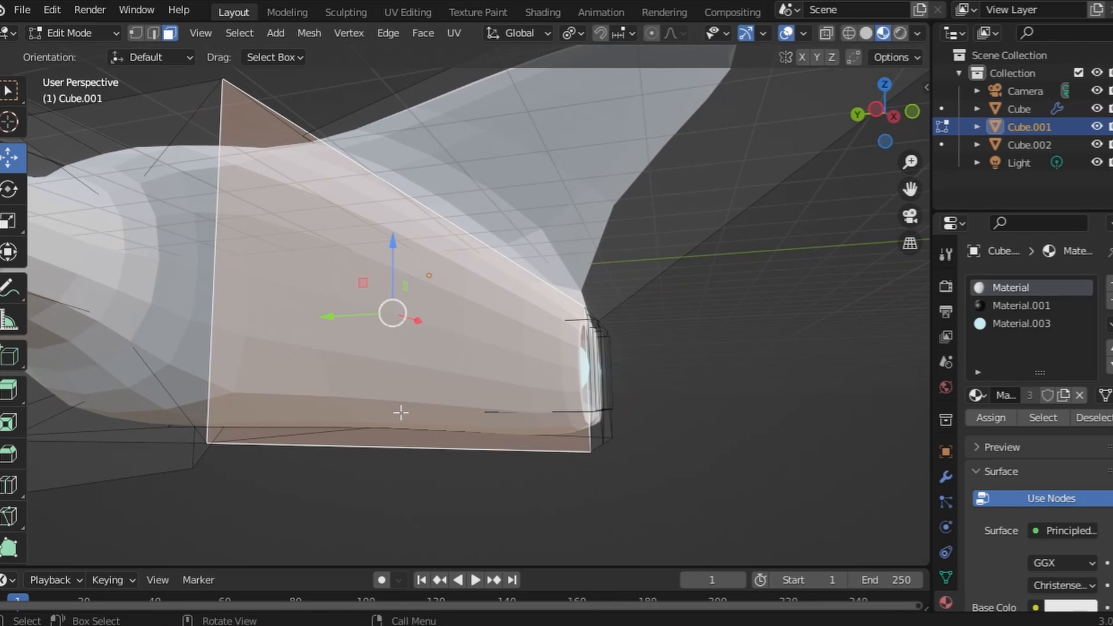
{"action": "key", "text": "k"}
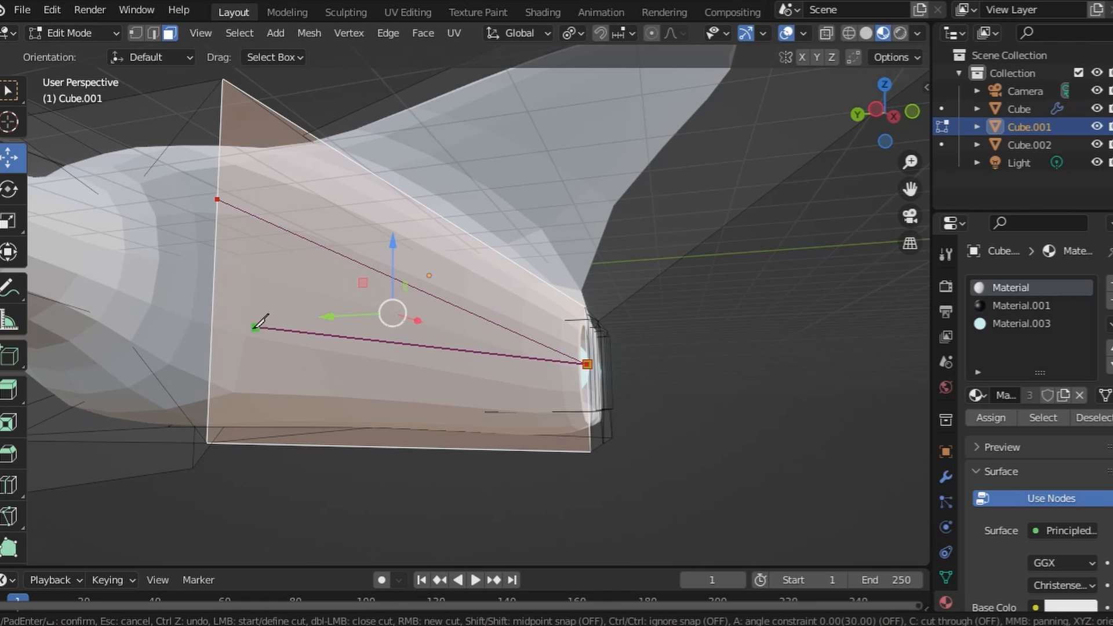
{"action": "key", "text": "Return"}
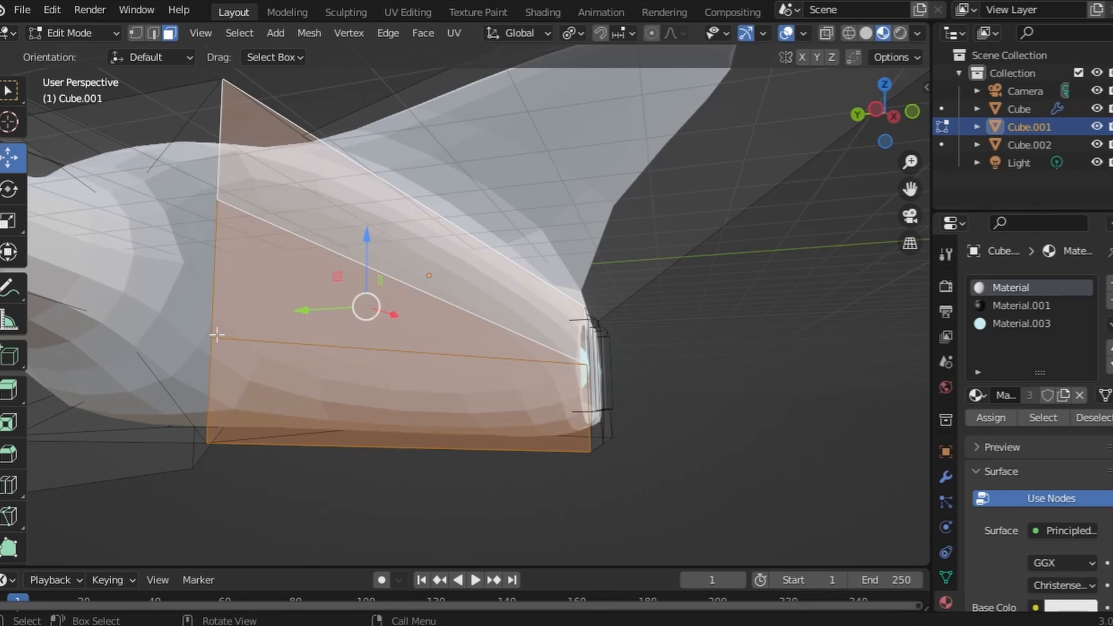
Extrude the triangular face on the -X side outward as a small tail wing and scale its end face to about 0.5
{"action": "left_click", "coordinate": [316, 292]}
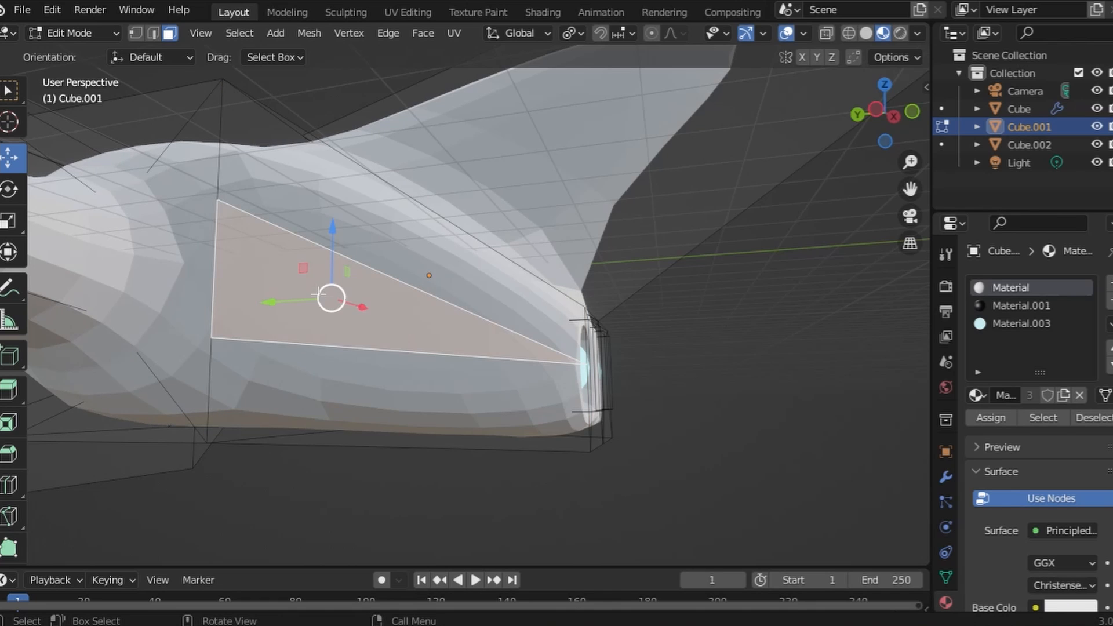
{"action": "key", "text": "e"}
{"action": "left_click", "coordinate": [158, 204]}
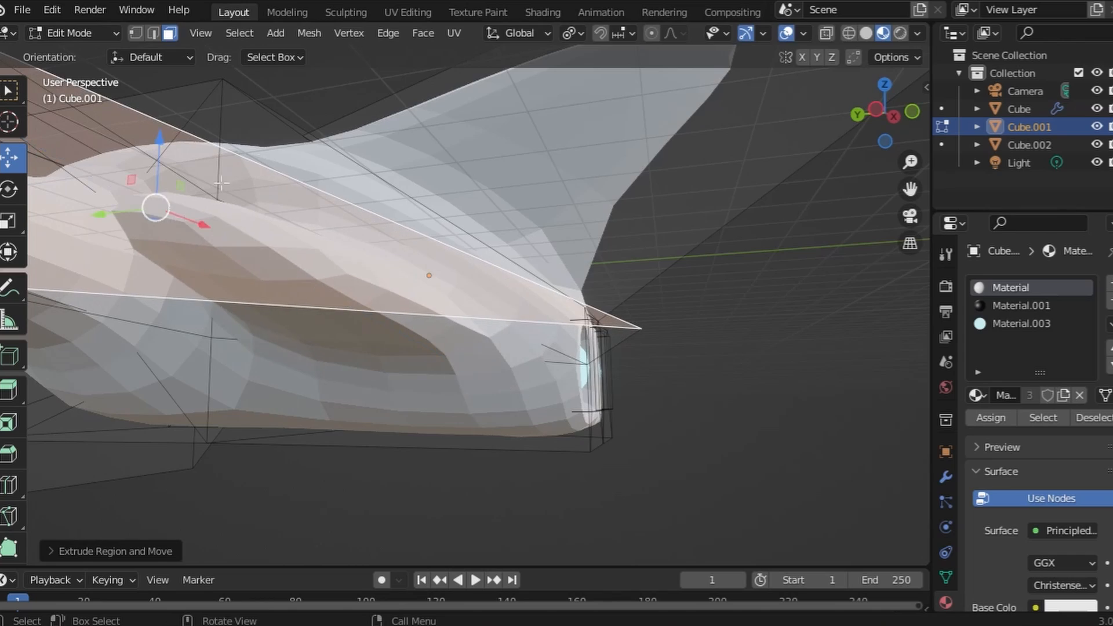
{"action": "scroll", "coordinate": [158, 204], "scroll_direction": "down", "scroll_amount": 4}
{"action": "middle_click_drag", "start_coordinate": [157, 204], "coordinate": [555, 340]}
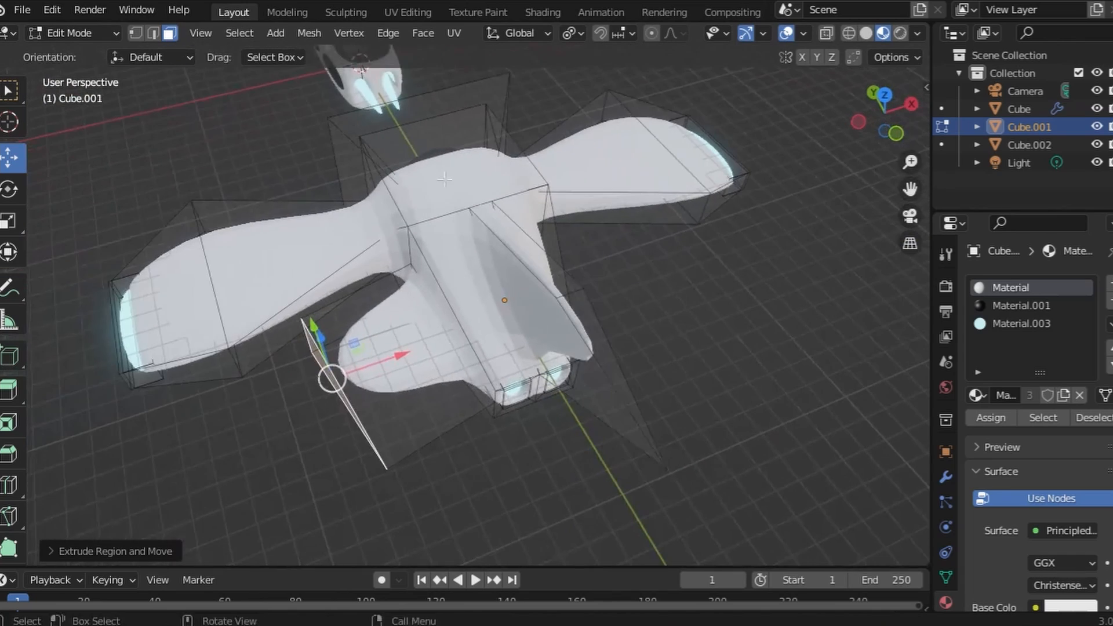
{"action": "key", "text": "s"}
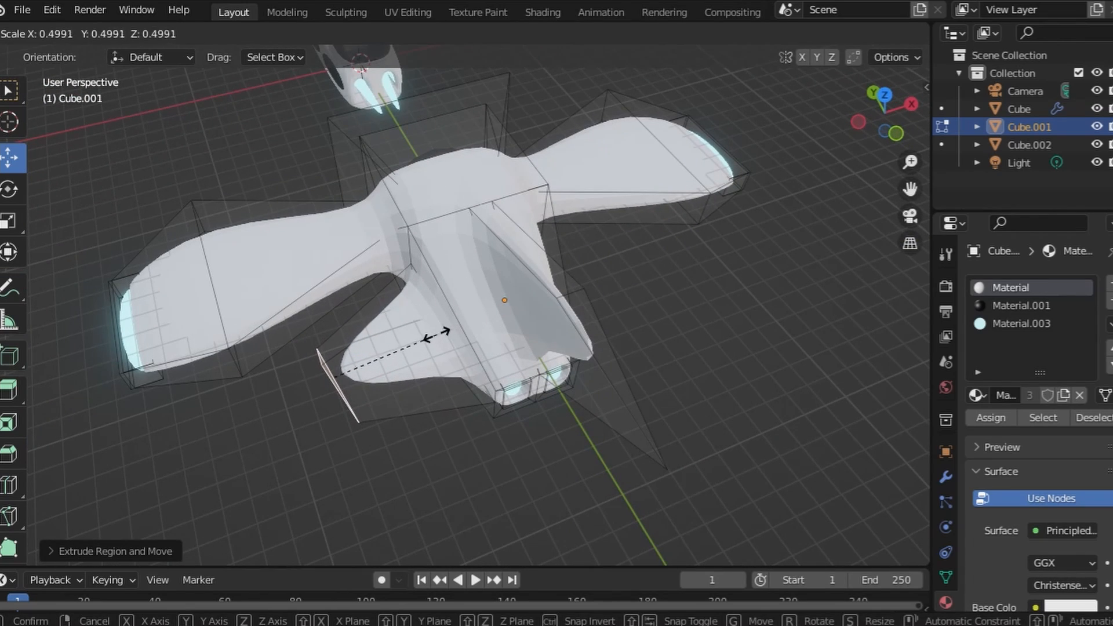
{"action": "left_click", "coordinate": [436, 334]}
Knife-cut a matching triangle into the rear body's +X side face, running from the tail-end edge to the front edge
{"action": "middle_click_drag", "start_coordinate": [493, 335], "coordinate": [325, 180]}
{"action": "scroll", "coordinate": [408, 172], "scroll_direction": "up", "scroll_amount": 3}
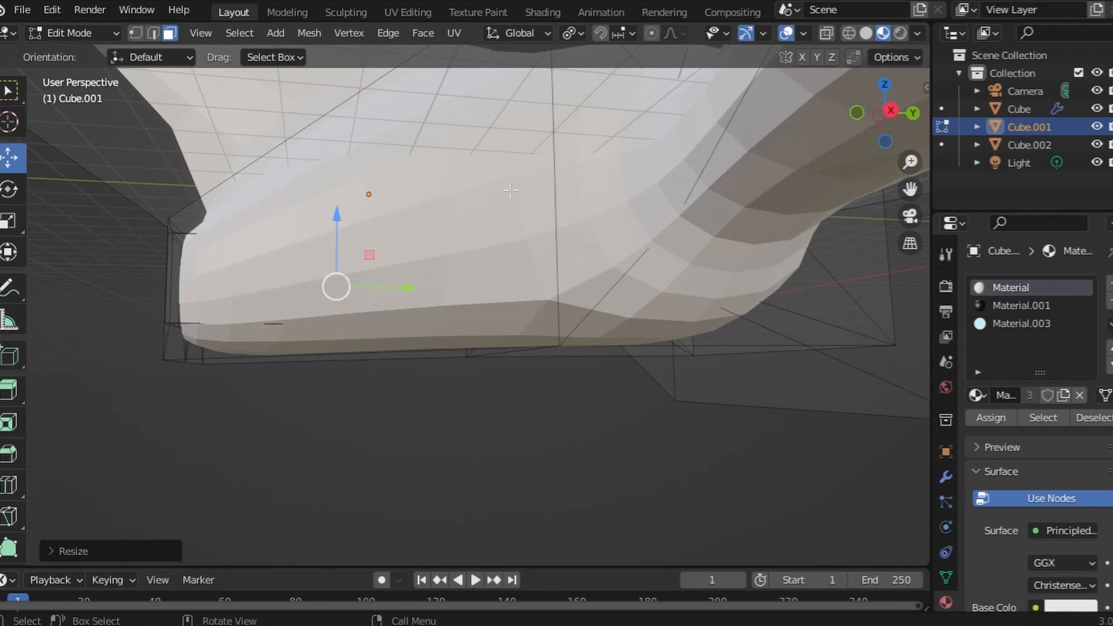
{"action": "key", "text": "k"}
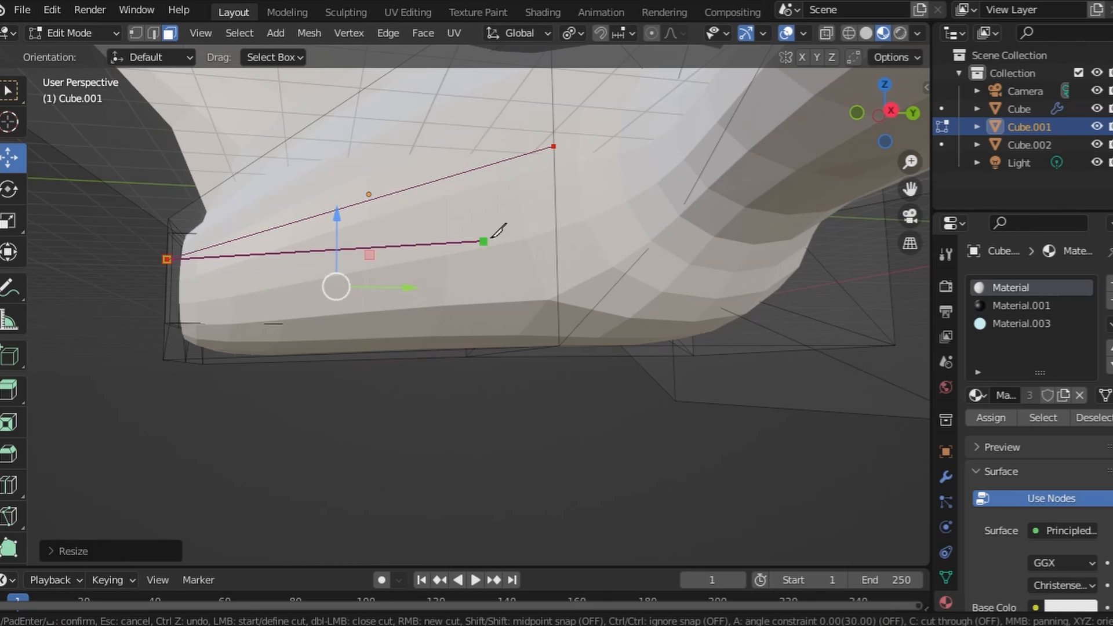
{"action": "left_click", "coordinate": [555, 238]}
{"action": "key", "text": "Return"}
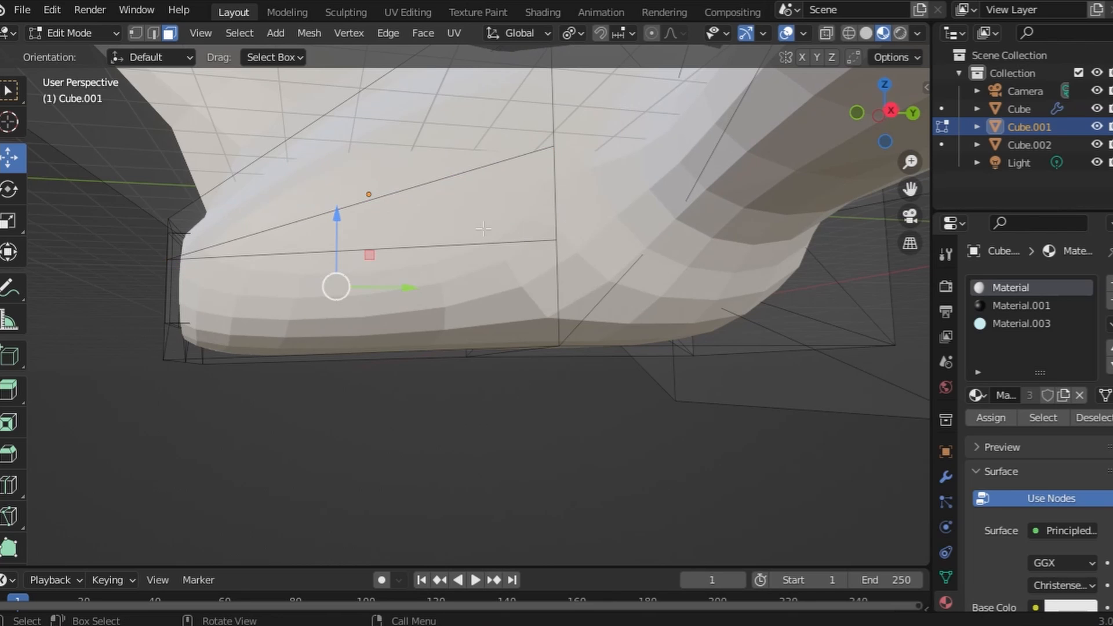
Extrude the +X side triangle outward as the second small tail wing, scale down its end face, and clear the selection
{"action": "key", "text": "e"}
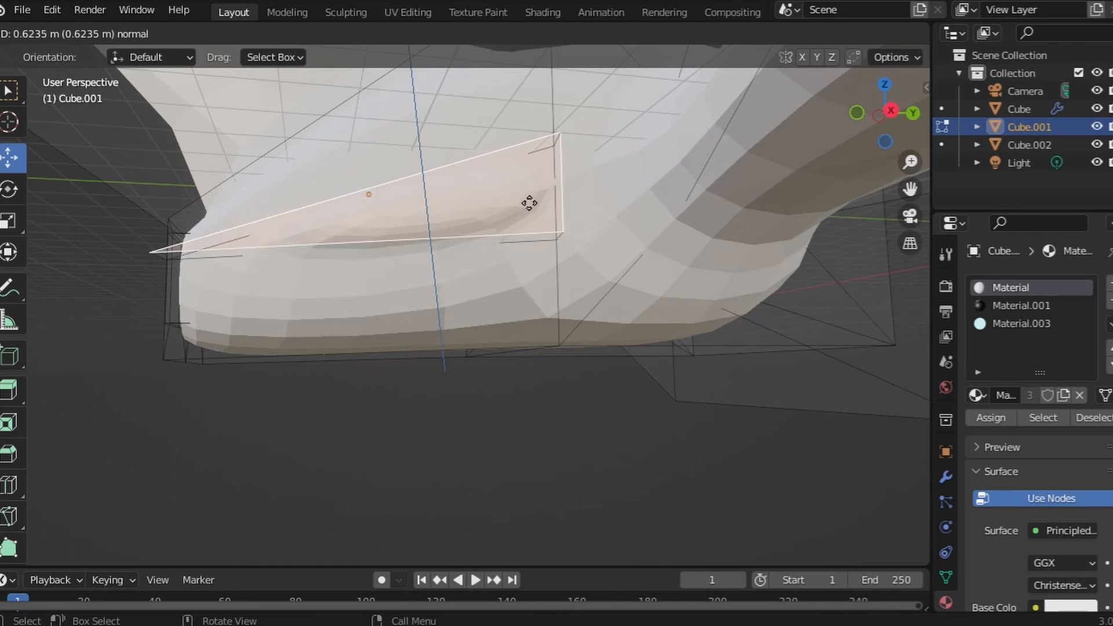
{"action": "left_click", "coordinate": [641, 94]}
{"action": "scroll", "coordinate": [536, 350], "scroll_direction": "down", "scroll_amount": 5}
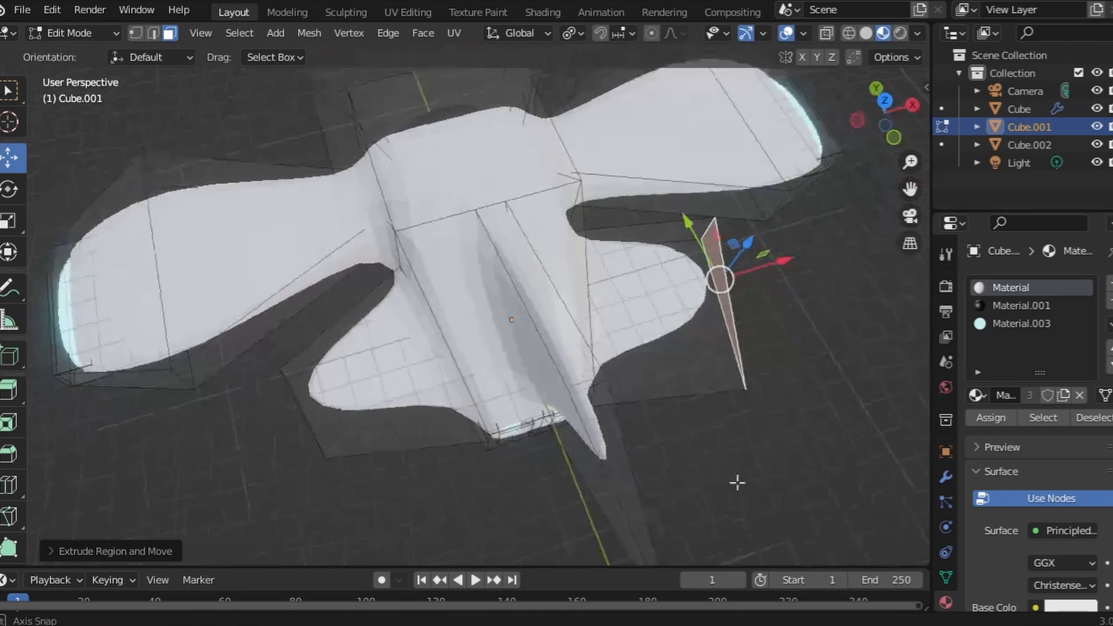
{"action": "middle_click_drag", "start_coordinate": [537, 350], "coordinate": [788, 280]}
{"action": "left_click", "coordinate": [886, 103]}
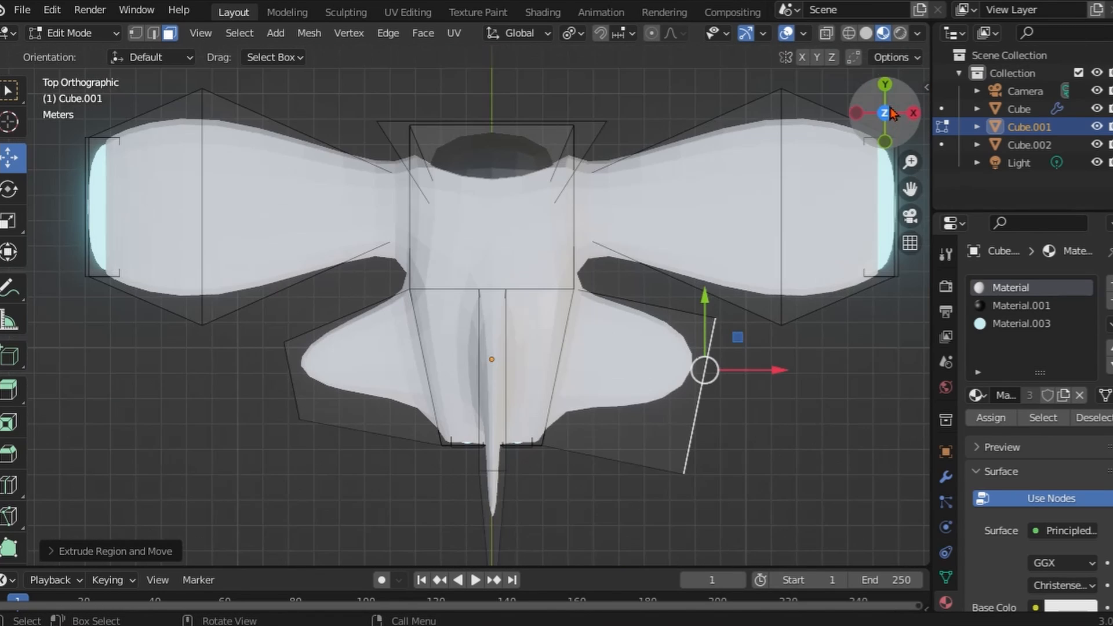
{"action": "key", "text": "s"}
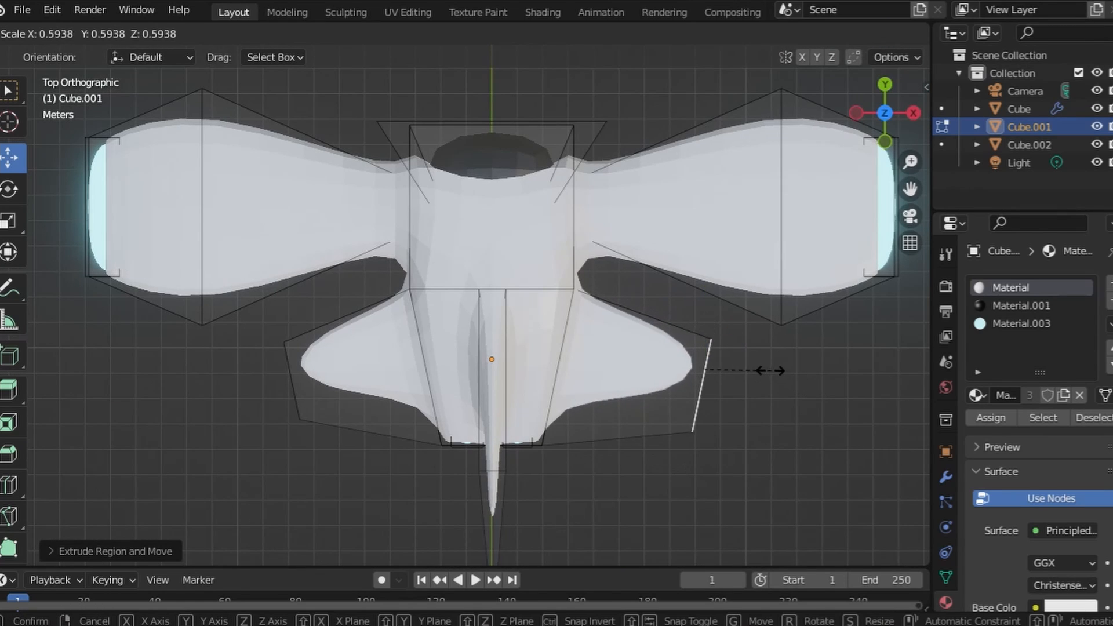
{"action": "left_click", "coordinate": [756, 367]}
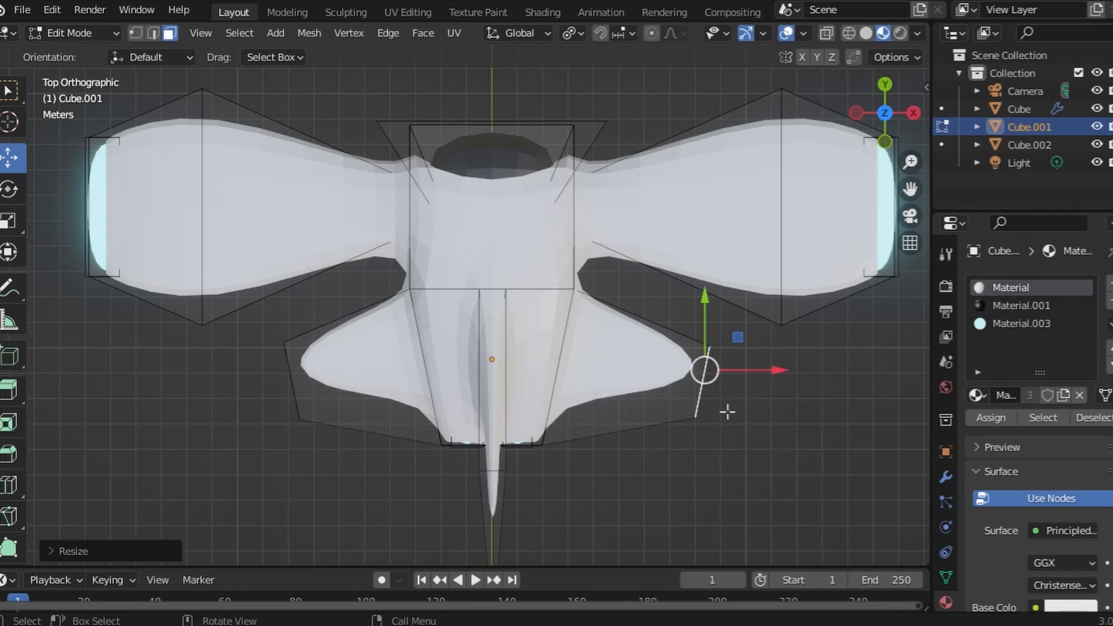
{"action": "left_click", "coordinate": [679, 462]}
Select the front and rear underside faces of the body and inset them together into a narrow central strip
{"action": "middle_click_drag", "start_coordinate": [678, 462], "coordinate": [824, 184]}
{"action": "scroll", "coordinate": [690, 303], "scroll_direction": "up", "scroll_amount": 5}
{"action": "scroll", "coordinate": [676, 312], "scroll_direction": "up", "scroll_amount": 3}
{"action": "scroll", "coordinate": [716, 319], "scroll_direction": "down", "scroll_amount": 2}
{"action": "scroll", "coordinate": [478, 312], "scroll_direction": "up", "scroll_amount": 2}
{"action": "middle_click_drag", "start_coordinate": [478, 311], "coordinate": [794, 346]}
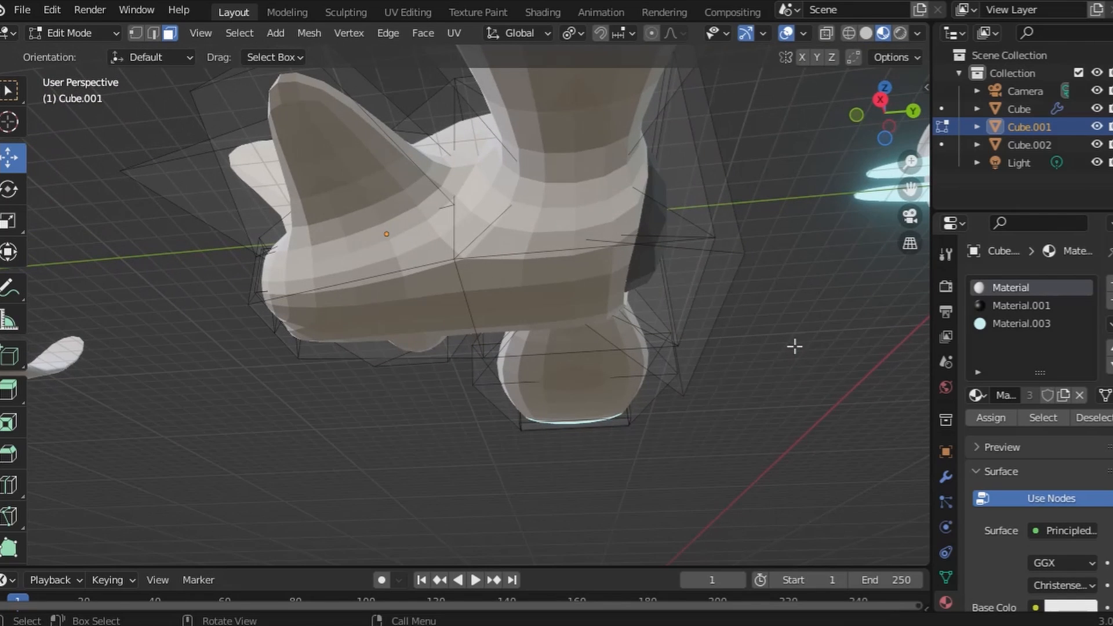
{"action": "scroll", "coordinate": [479, 324], "scroll_direction": "up", "scroll_amount": 2}
{"action": "left_click", "coordinate": [458, 321]}
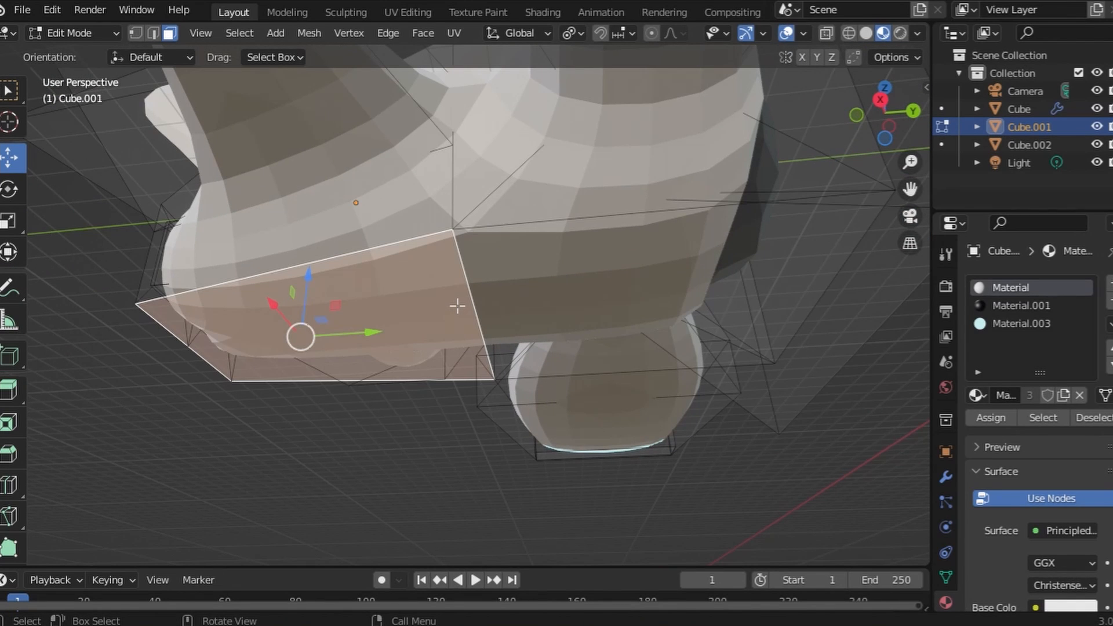
{"action": "middle_click_drag", "start_coordinate": [457, 302], "coordinate": [288, 186]}
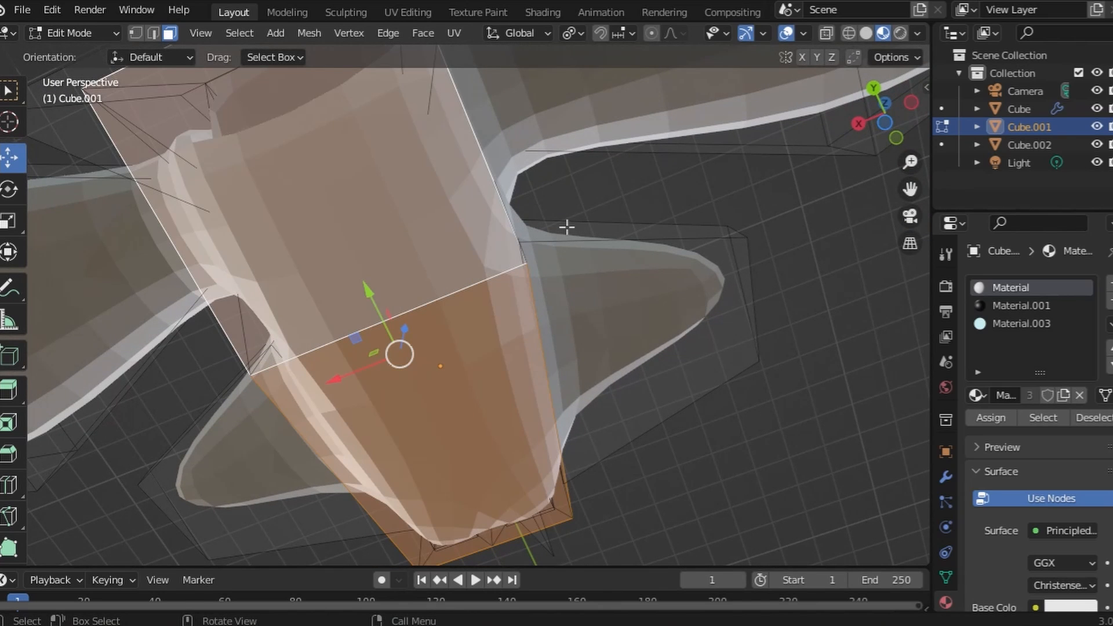
{"action": "key", "text": "i"}
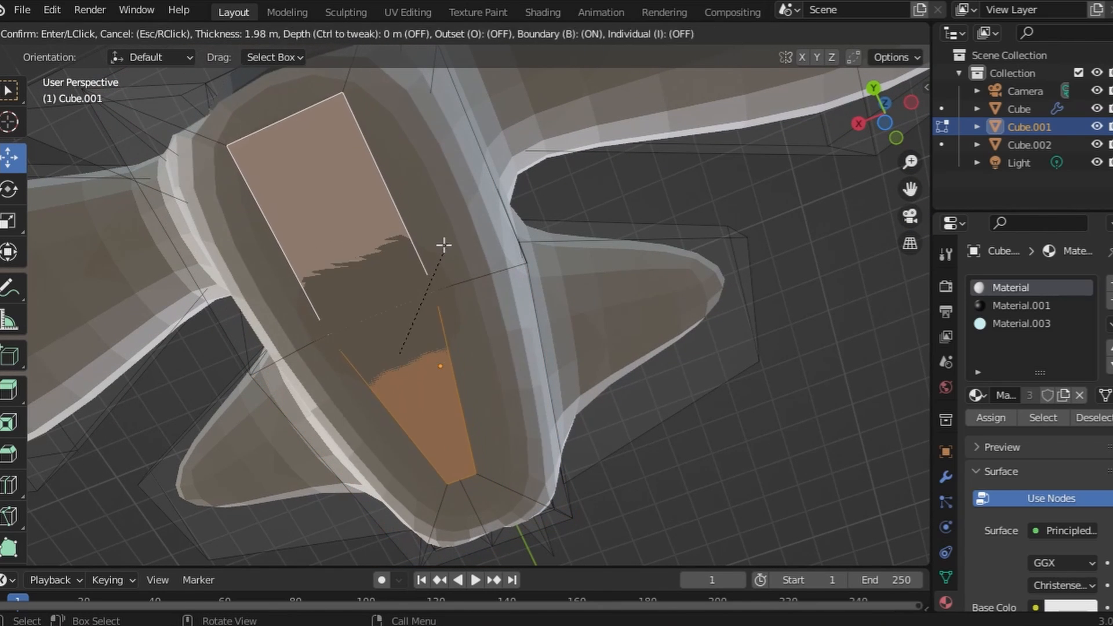
{"action": "left_click", "coordinate": [423, 263]}
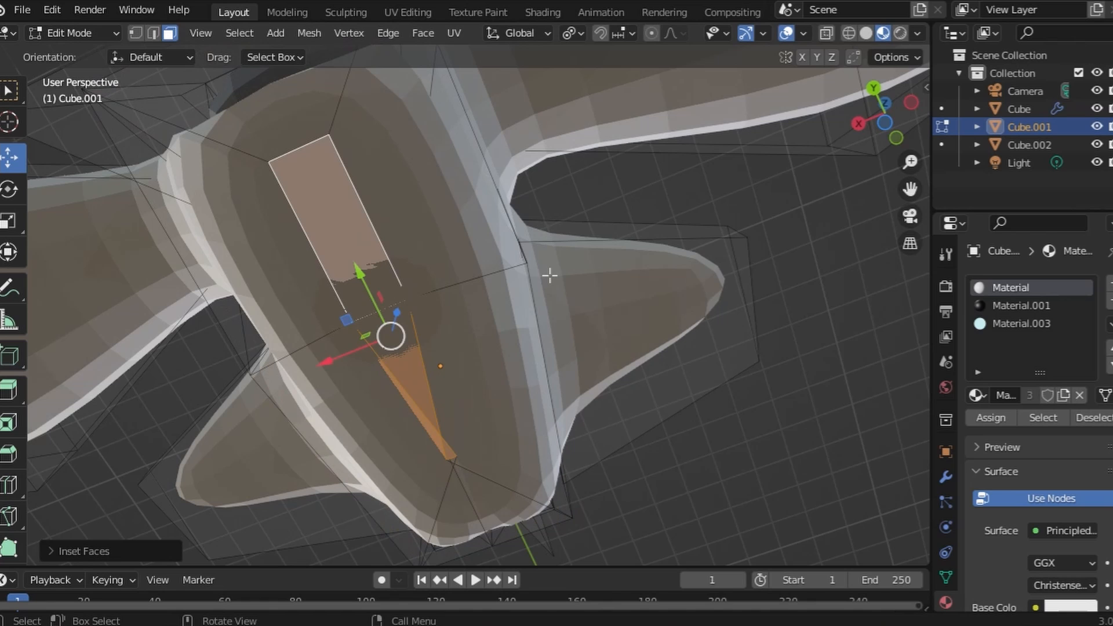
Extrude the inset underside strip into the body, and extrude it again back outward inside the recess
{"action": "key", "text": "e"}
{"action": "left_click", "coordinate": [540, 244]}
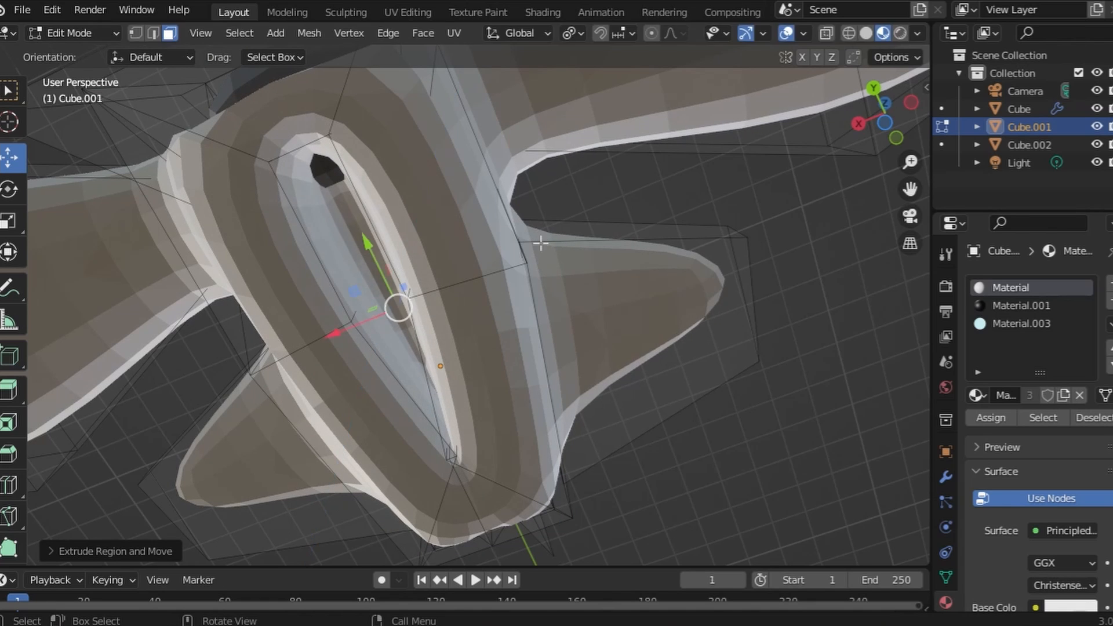
{"action": "key", "text": "e"}
{"action": "left_click", "coordinate": [532, 279]}
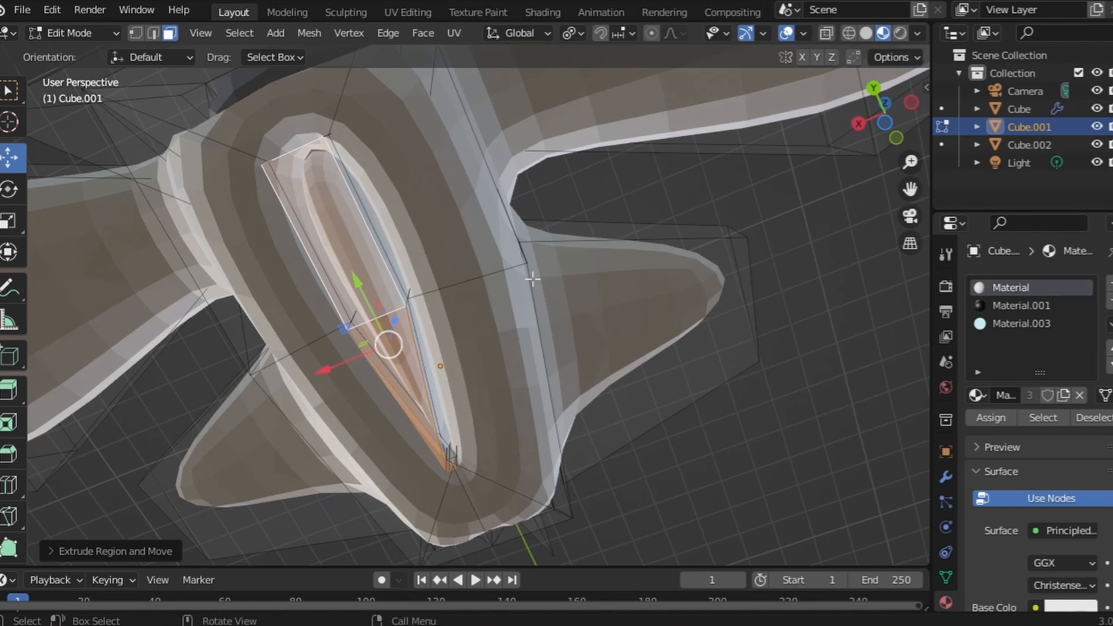
Assign the glowing Material.003 to the strip's faces, expand the selection to the adjoining faces, and assign Material.003 to those too
{"action": "left_click", "coordinate": [1061, 326]}
{"action": "left_click", "coordinate": [991, 418]}
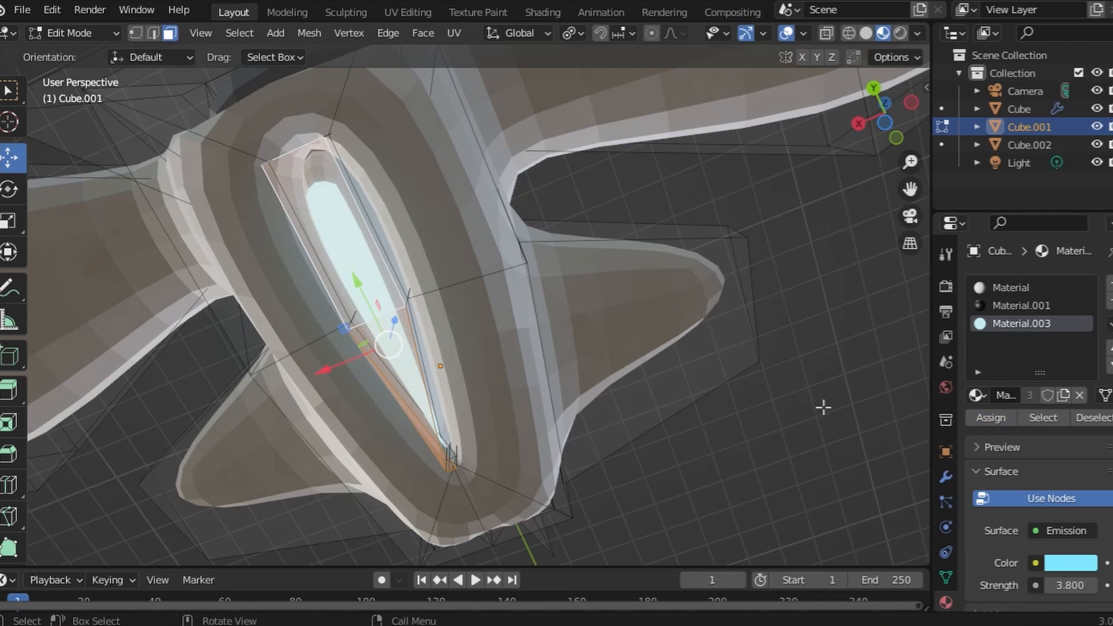
{"action": "key", "text": "ctrl+KP_Add"}
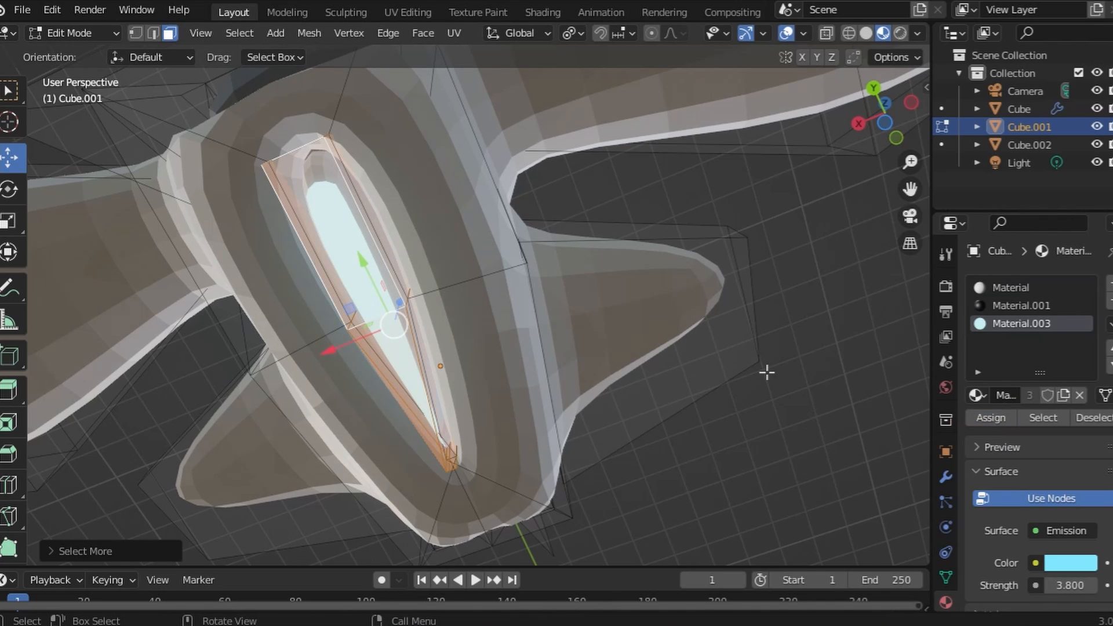
{"action": "left_click", "coordinate": [1001, 425]}
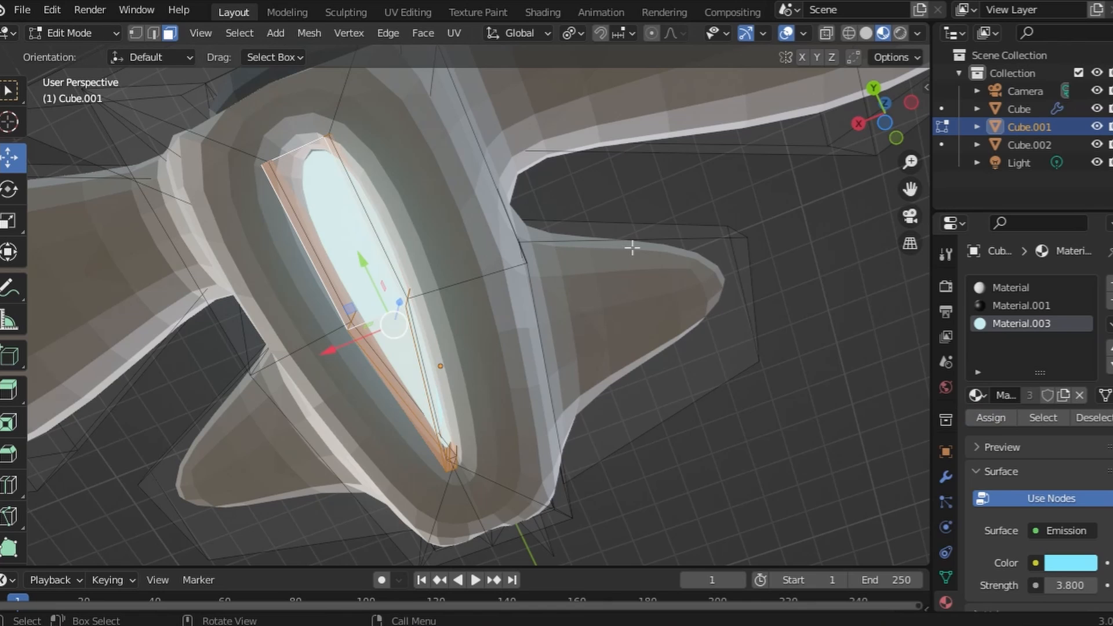
Scale the selected glowing underside strip to about 1.03 along the global Y axis
{"action": "key", "text": "s"}
{"action": "key", "text": "y"}
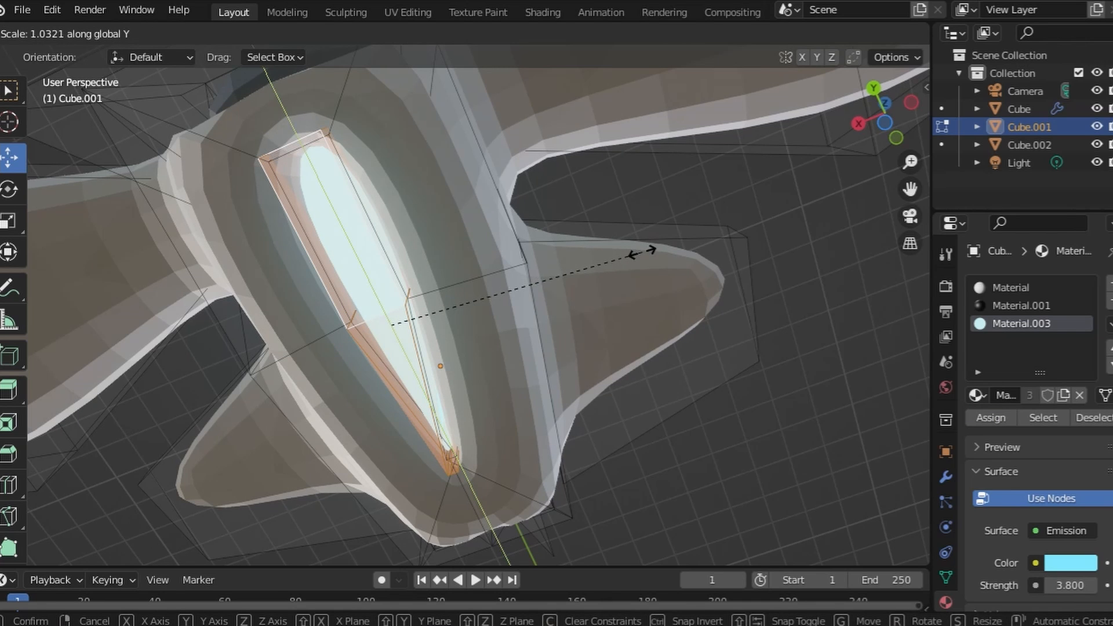
{"action": "left_click", "coordinate": [644, 254]}
Try moving the black cockpit face at the body's nose forward along Y, and undo the move
{"action": "middle_click_drag", "start_coordinate": [643, 258], "coordinate": [671, 325]}
{"action": "left_click", "coordinate": [577, 224]}
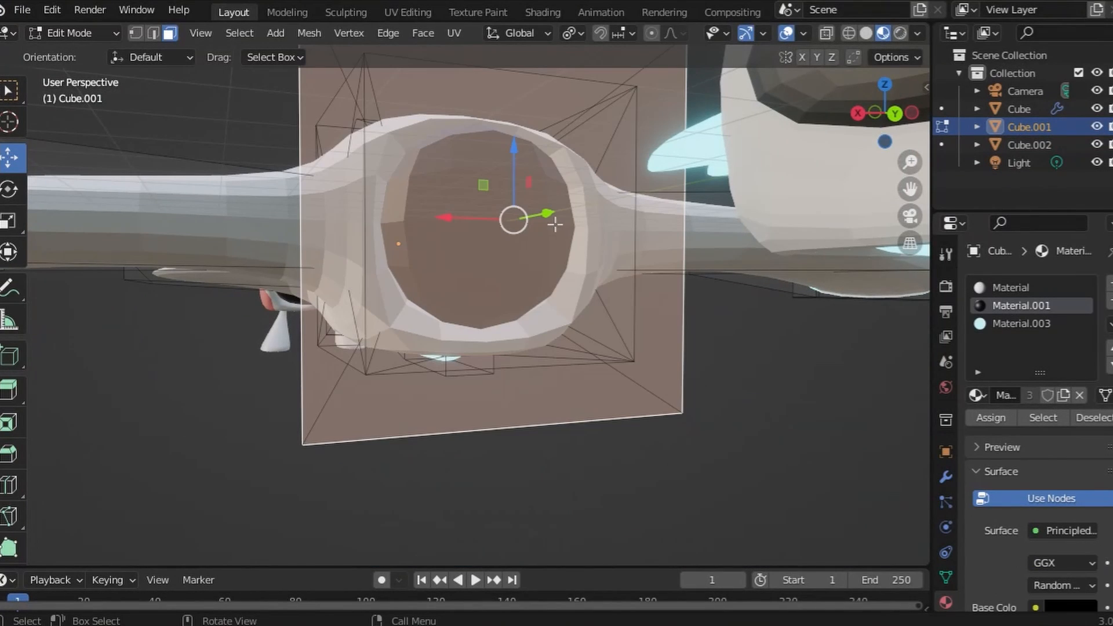
{"action": "middle_click_drag", "start_coordinate": [555, 224], "coordinate": [606, 268]}
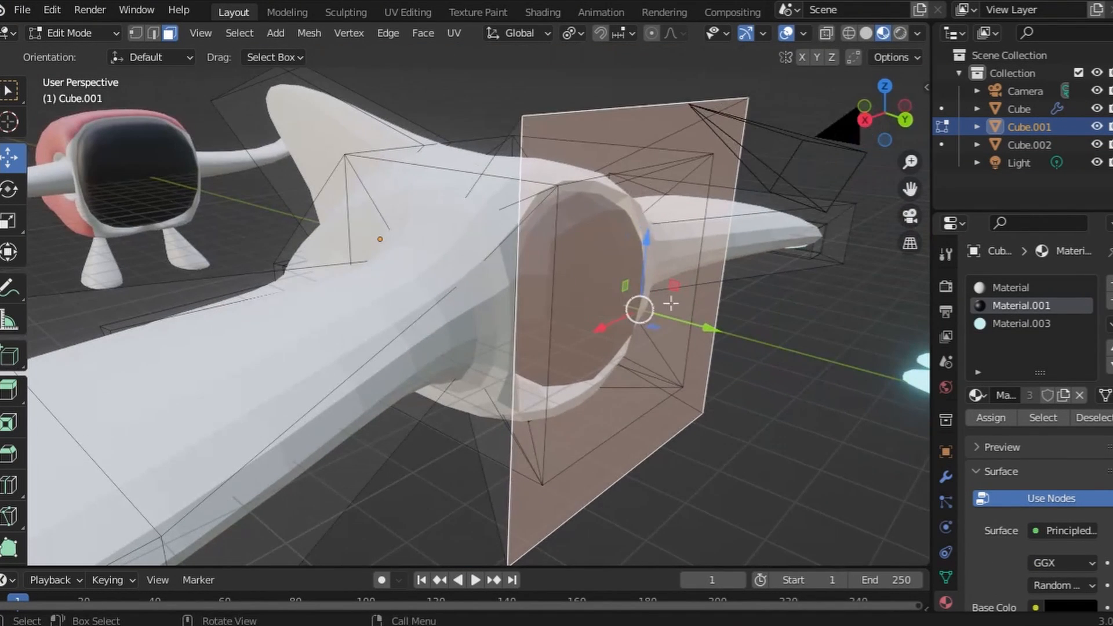
{"action": "left_click_drag", "start_coordinate": [707, 325], "coordinate": [924, 345]}
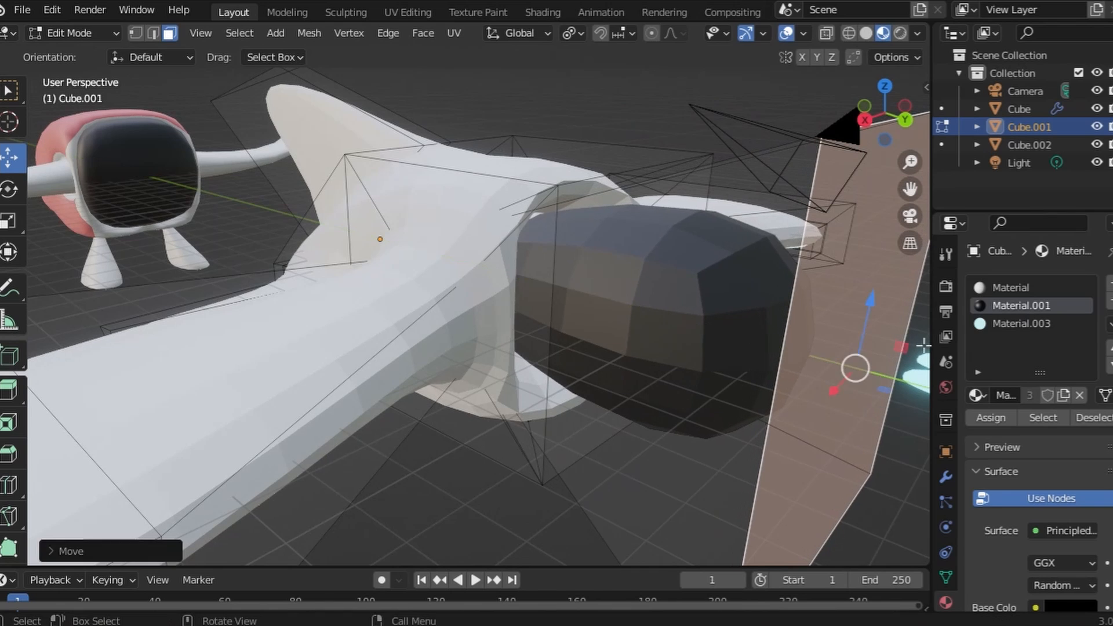
{"action": "key", "text": "ctrl+z"}
Try scaling the black cockpit face to about 0.31, undo the scaling, and try insetting the face
{"action": "scroll", "coordinate": [749, 284], "scroll_direction": "up", "scroll_amount": 2}
{"action": "key", "text": "s"}
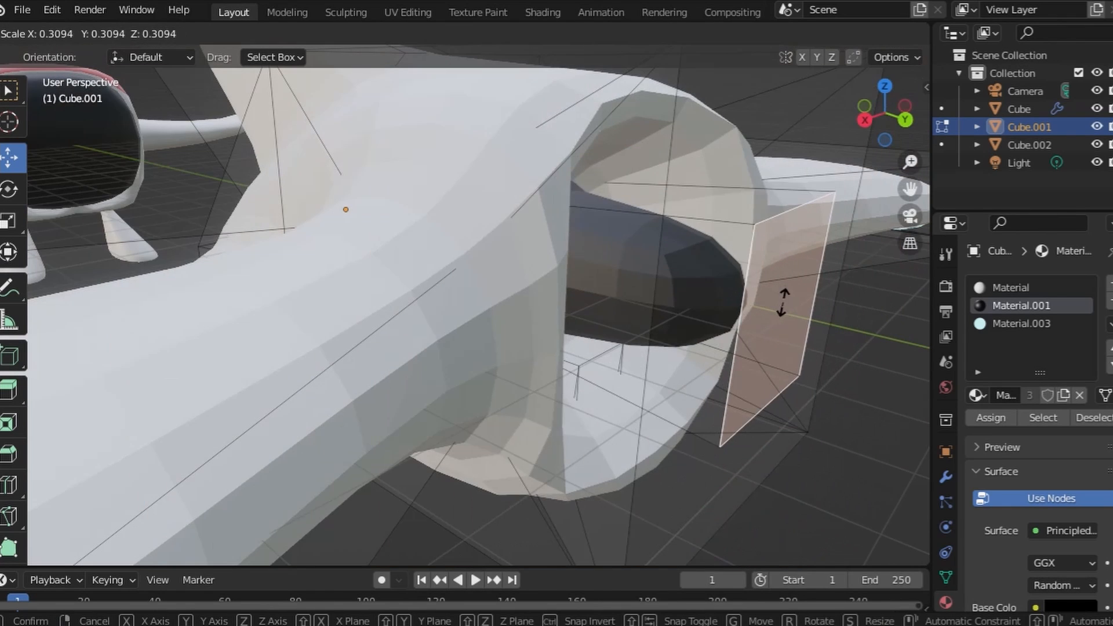
{"action": "left_click", "coordinate": [777, 290]}
{"action": "middle_click_drag", "start_coordinate": [779, 295], "coordinate": [706, 255]}
{"action": "key", "text": "ctrl+z"}
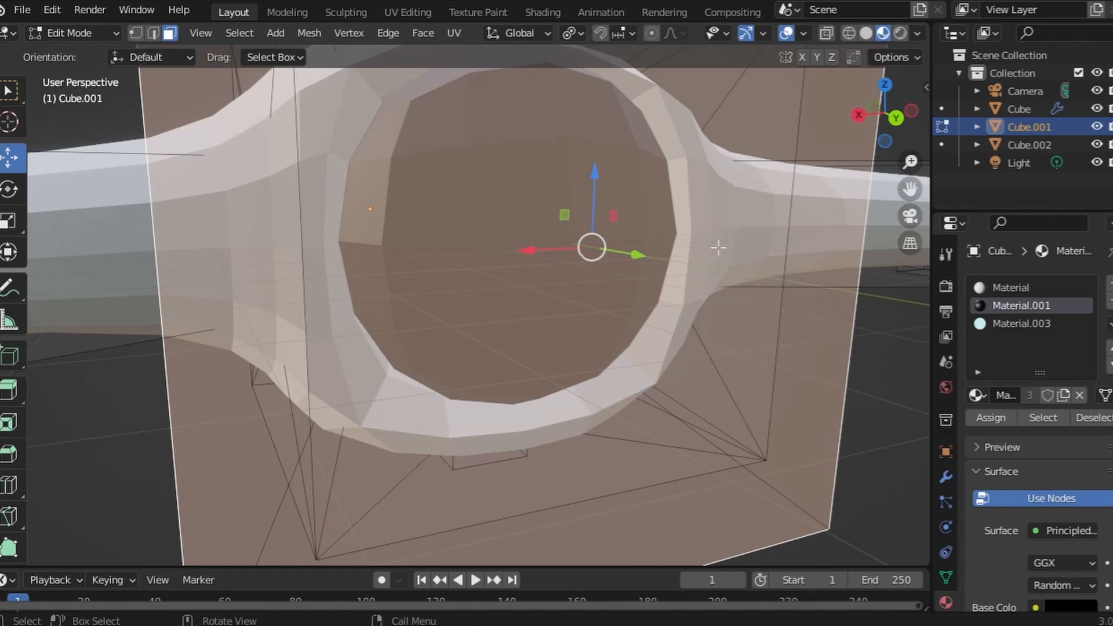
{"action": "key", "text": "i"}
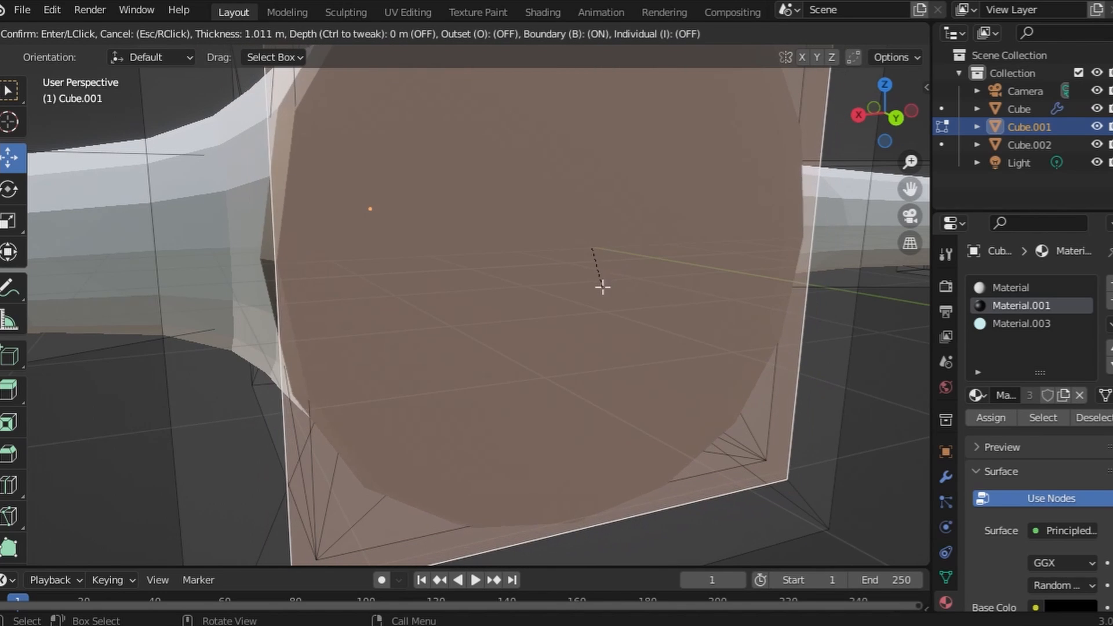
{"action": "left_click", "coordinate": [692, 165]}
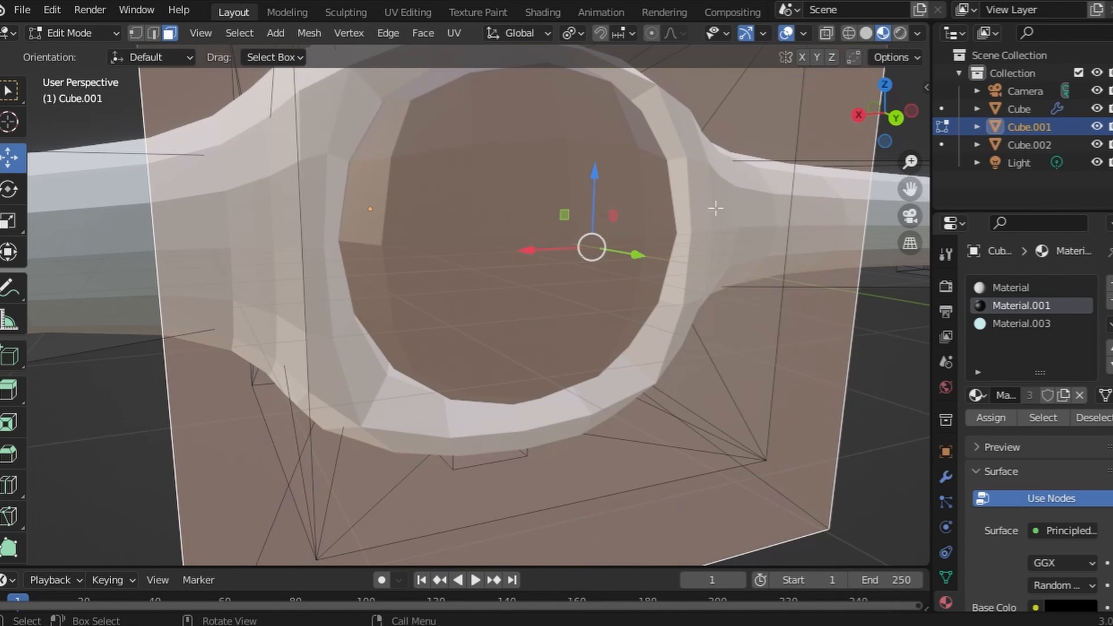
Try insetting the black nose face twice in a row, and undo both insets
{"action": "key", "text": "i"}
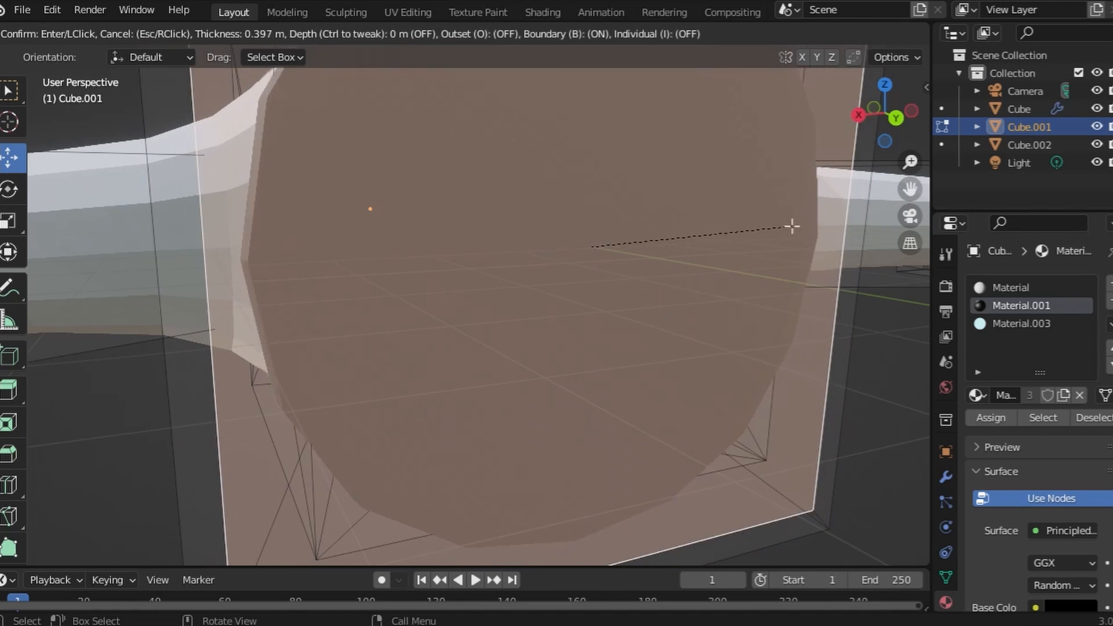
{"action": "left_click", "coordinate": [573, 274]}
{"action": "scroll", "coordinate": [572, 275], "scroll_direction": "down", "scroll_amount": 5}
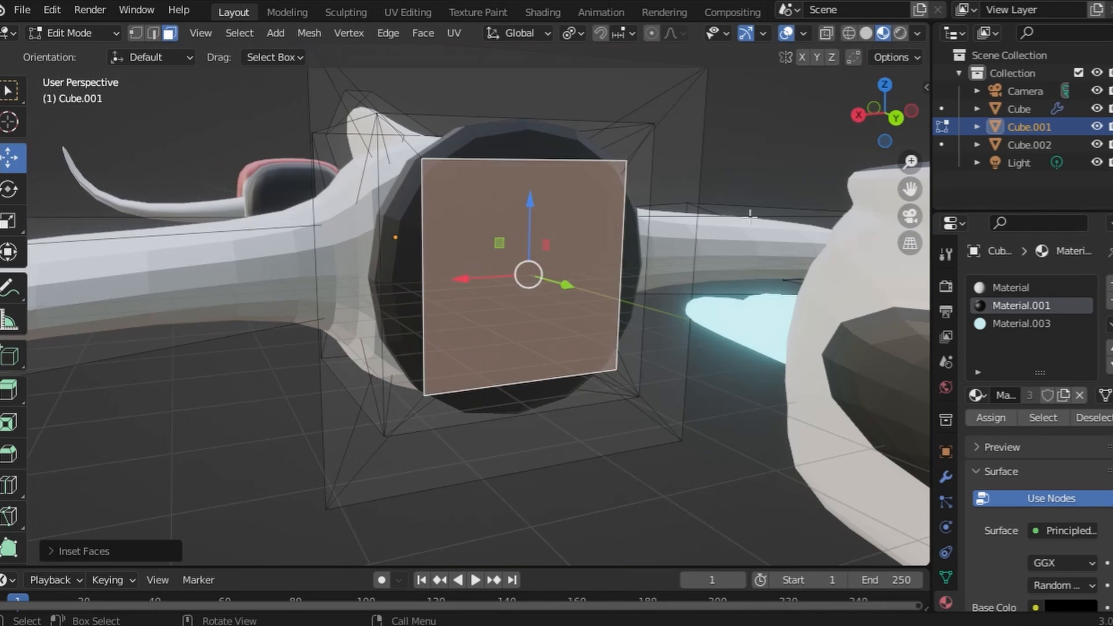
{"action": "key", "text": "i"}
{"action": "left_click", "coordinate": [671, 237]}
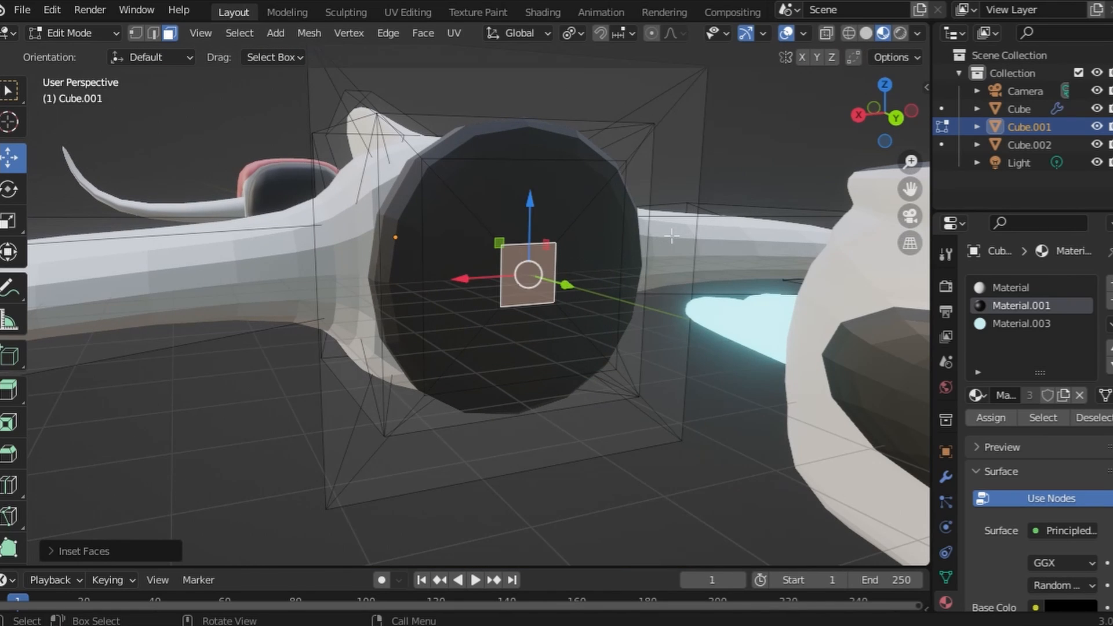
{"action": "key", "text": "ctrl+z"}
{"action": "key", "text": "ctrl+z"}
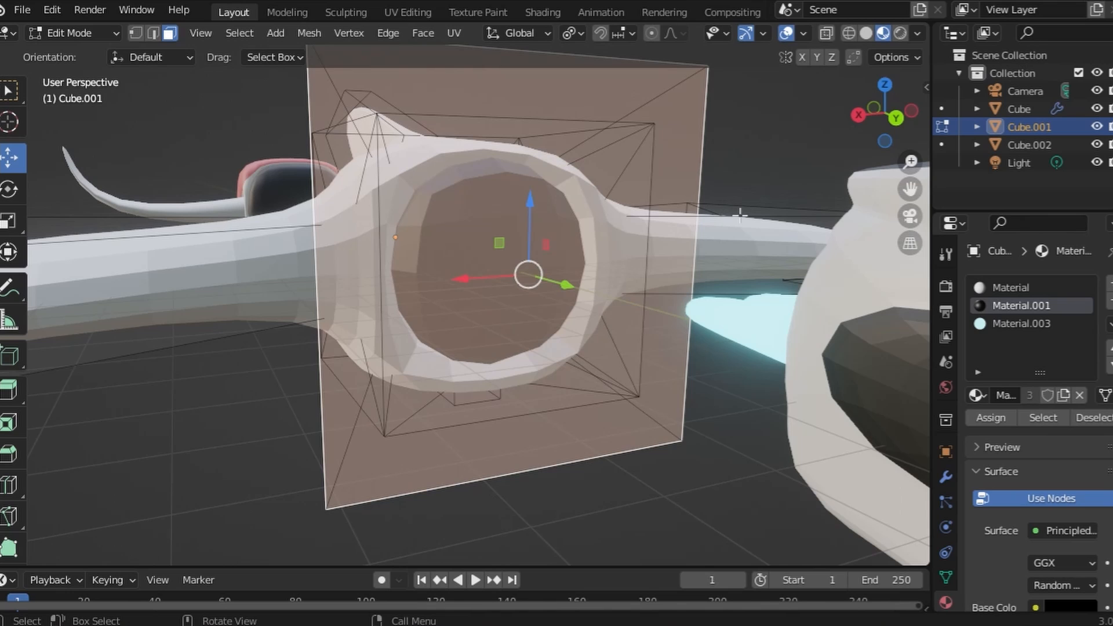
Inset the black nose face almost to its centre, with a thickness of about 4.3 m
{"action": "key", "text": "i"}
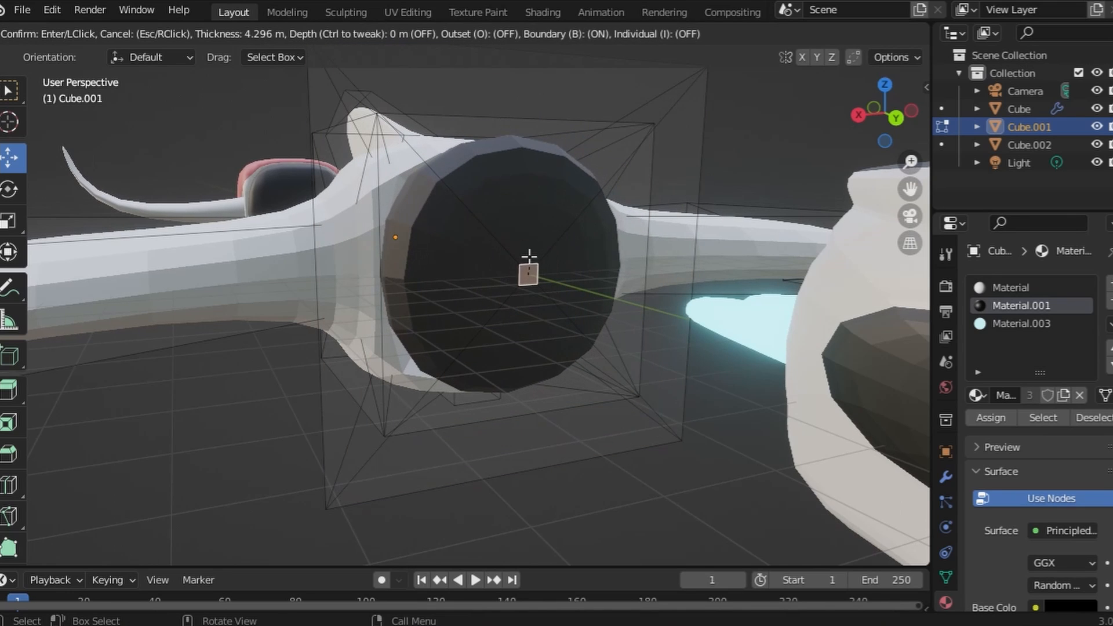
{"action": "left_click", "coordinate": [528, 256]}
Try extruding the small centre face of the nose deep into the body to hollow it out
{"action": "key", "text": "e"}
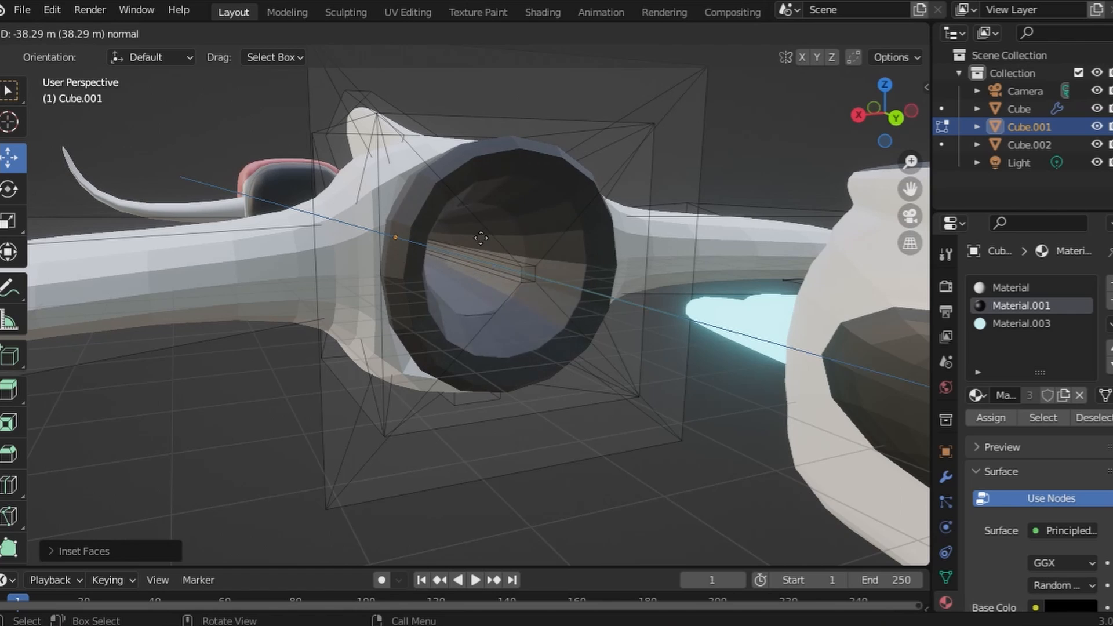
{"action": "left_click", "coordinate": [446, 230]}
{"action": "middle_click_drag", "start_coordinate": [455, 229], "coordinate": [619, 286]}
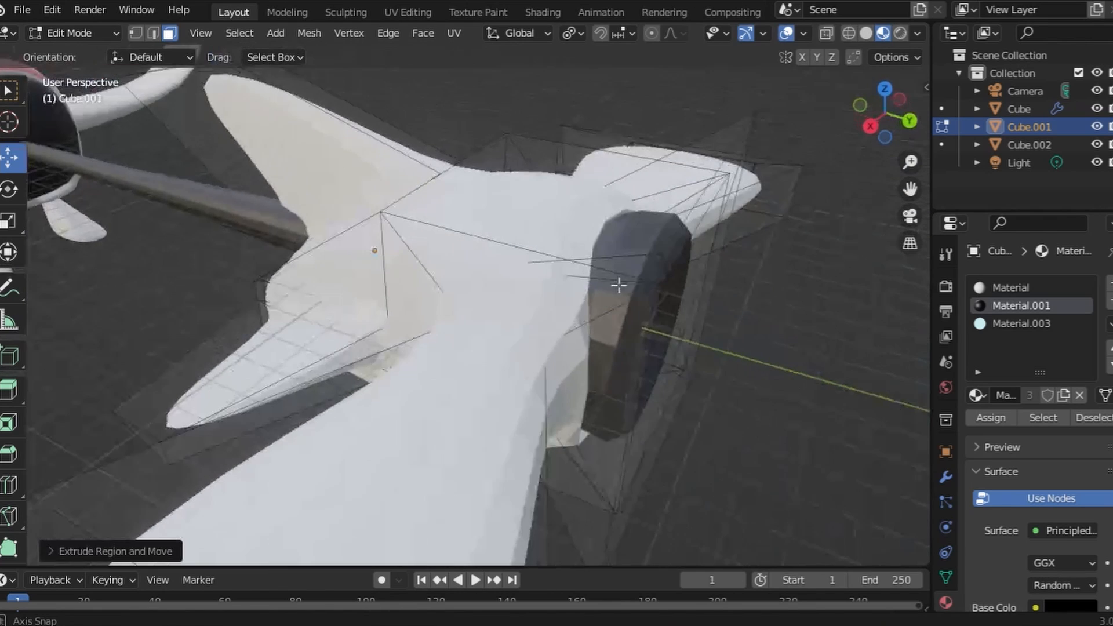
{"action": "middle_click_drag", "start_coordinate": [704, 300], "coordinate": [564, 251]}
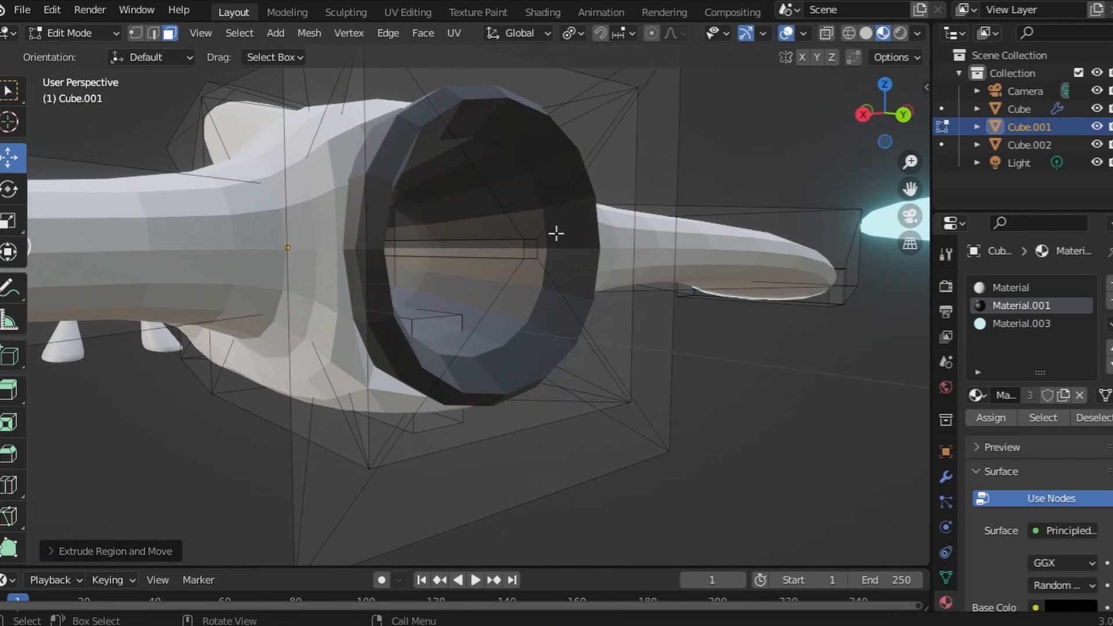
Try extruding the recessed face back out through the nose and enlarging it into a core, and undo these extrusions
{"action": "key", "text": "e"}
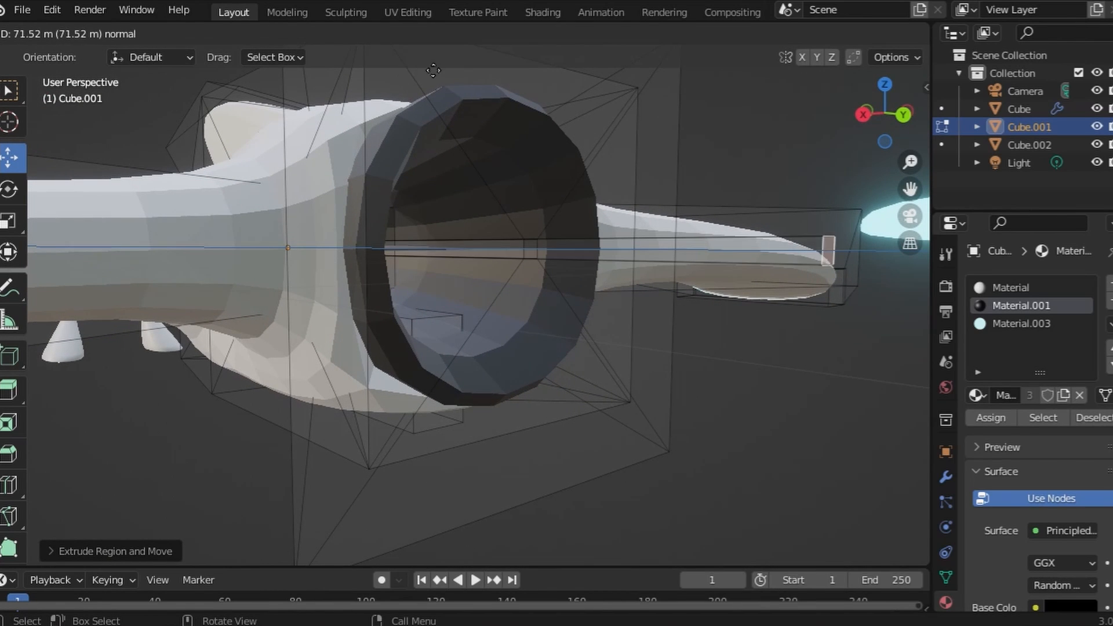
{"action": "left_click", "coordinate": [890, 66]}
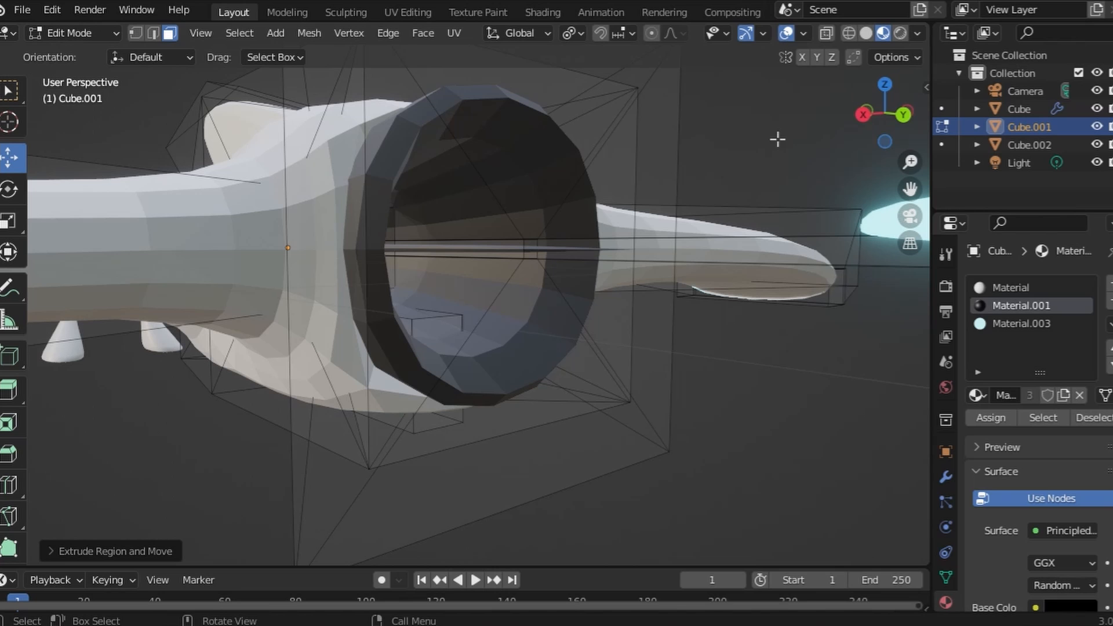
{"action": "key", "text": "s"}
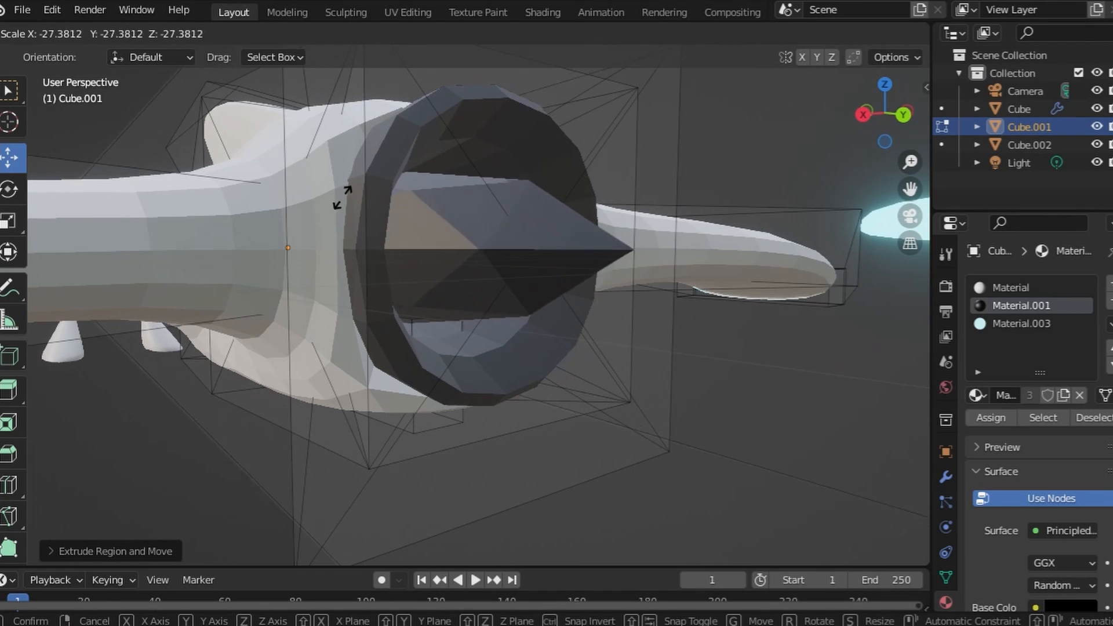
{"action": "left_click", "coordinate": [287, 119]}
{"action": "middle_click_drag", "start_coordinate": [287, 119], "coordinate": [279, 481]}
{"action": "key", "text": "ctrl+z"}
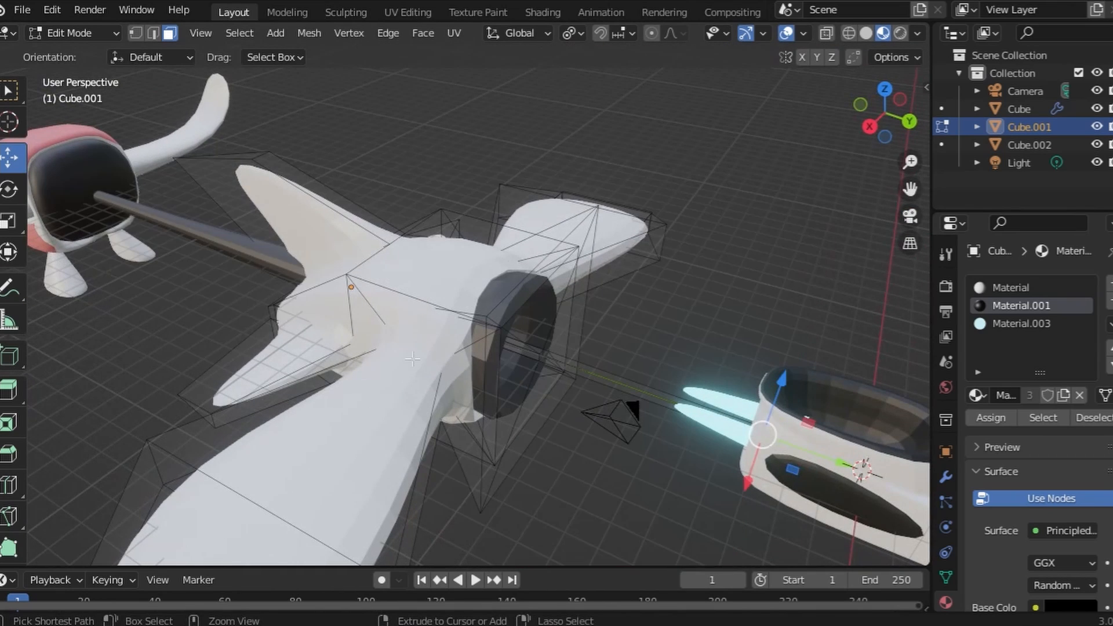
{"action": "key", "text": "ctrl+z"}
Extrude the small centre face into the nose twice, the second time by about 0.72 m, to form a hollow
{"action": "scroll", "coordinate": [596, 325], "scroll_direction": "up", "scroll_amount": 3}
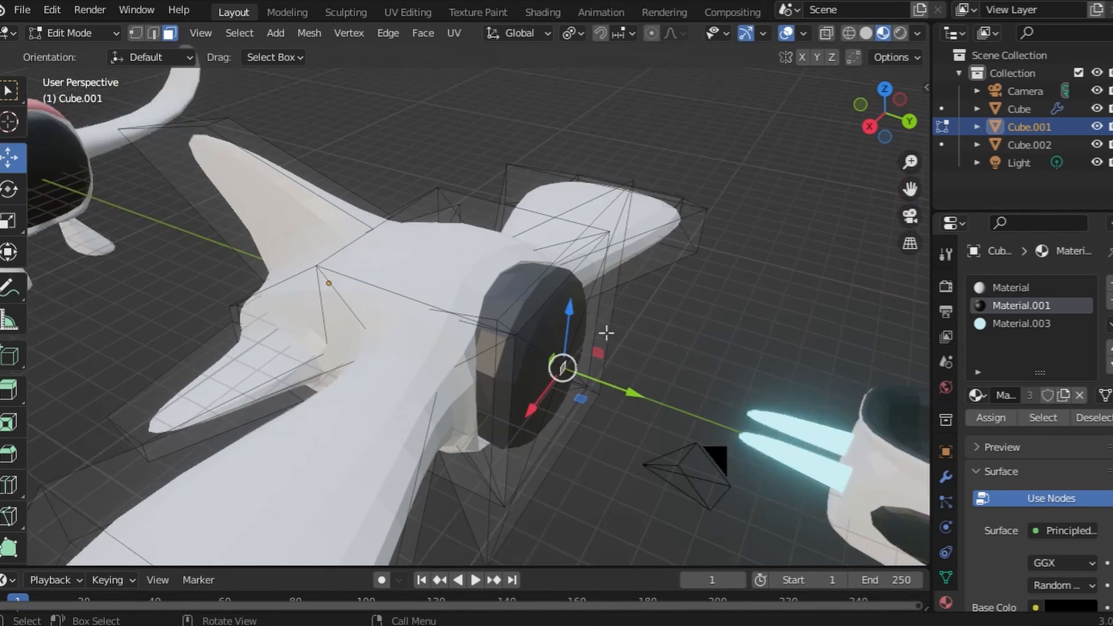
{"action": "key", "text": "e"}
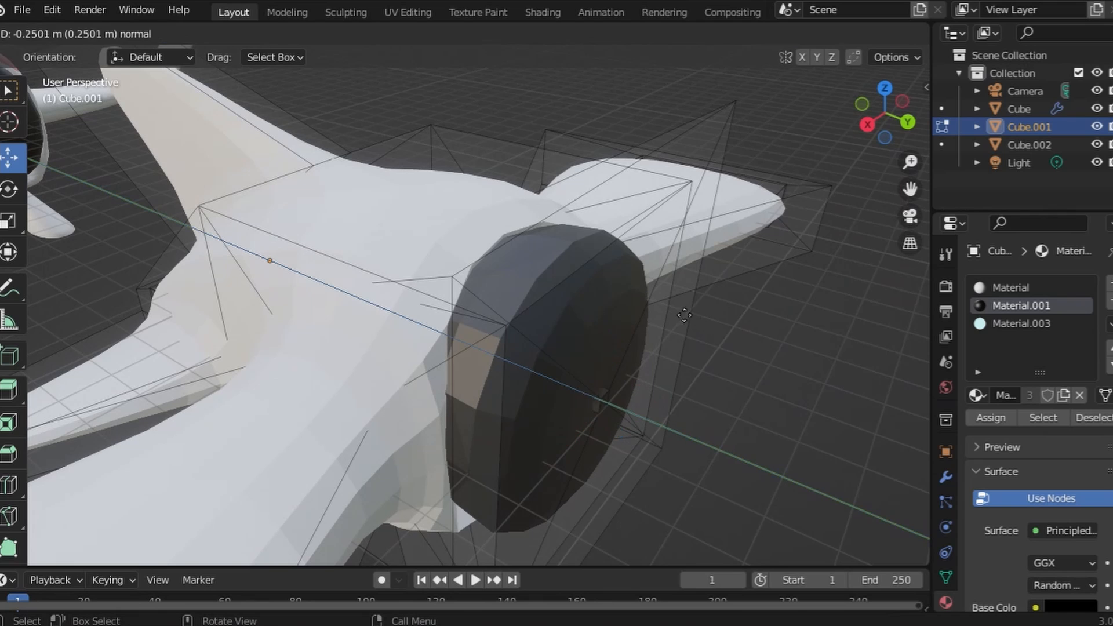
{"action": "left_click", "coordinate": [453, 287]}
{"action": "middle_click_drag", "start_coordinate": [683, 308], "coordinate": [625, 275]}
{"action": "key", "text": "e"}
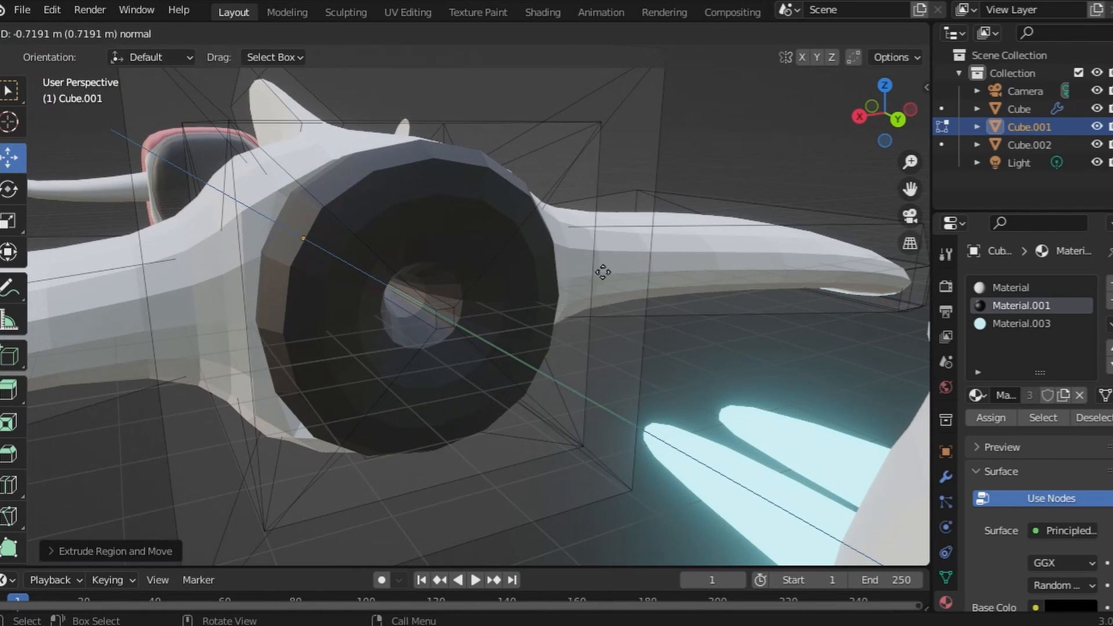
{"action": "left_click", "coordinate": [603, 272]}
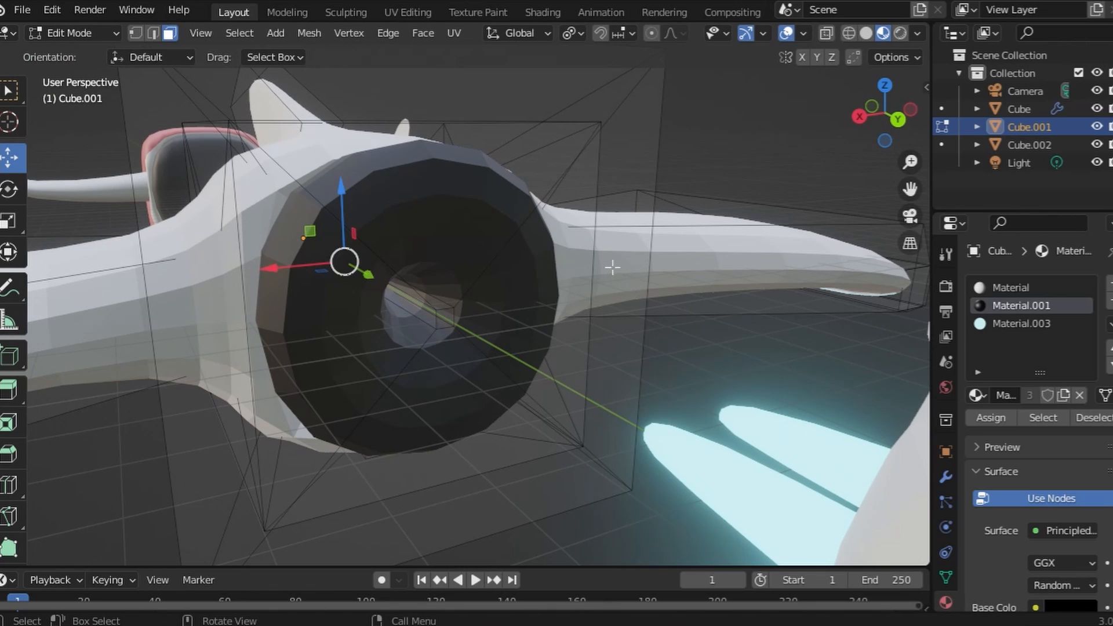
Scale up the recessed face inside the nose and extrude it outward past the black ring as a core
{"action": "key", "text": "s"}
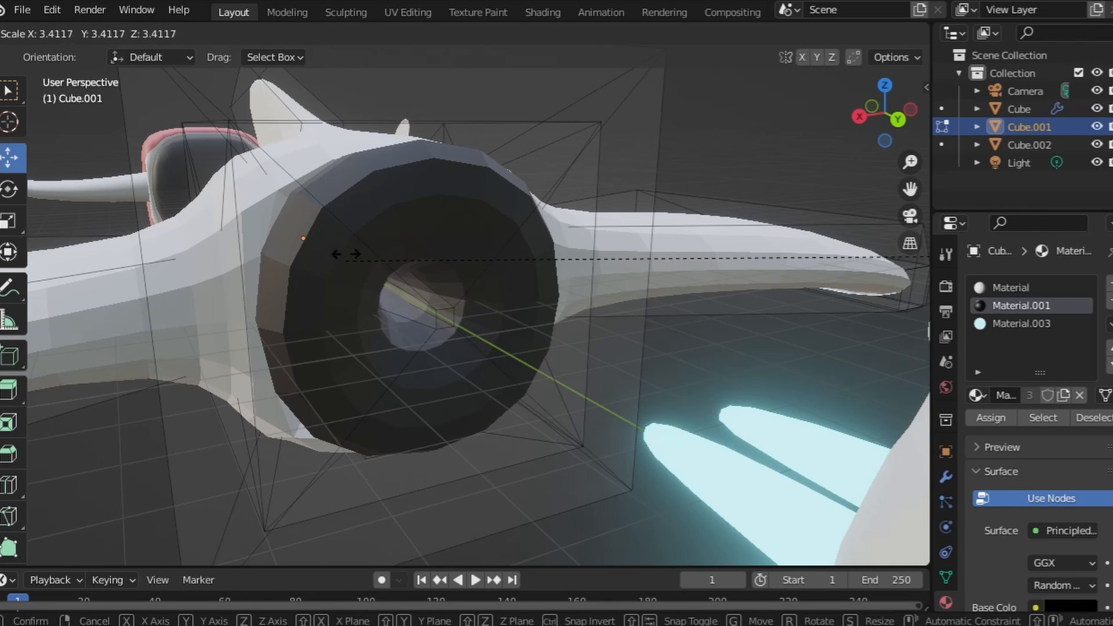
{"action": "left_click", "coordinate": [761, 218]}
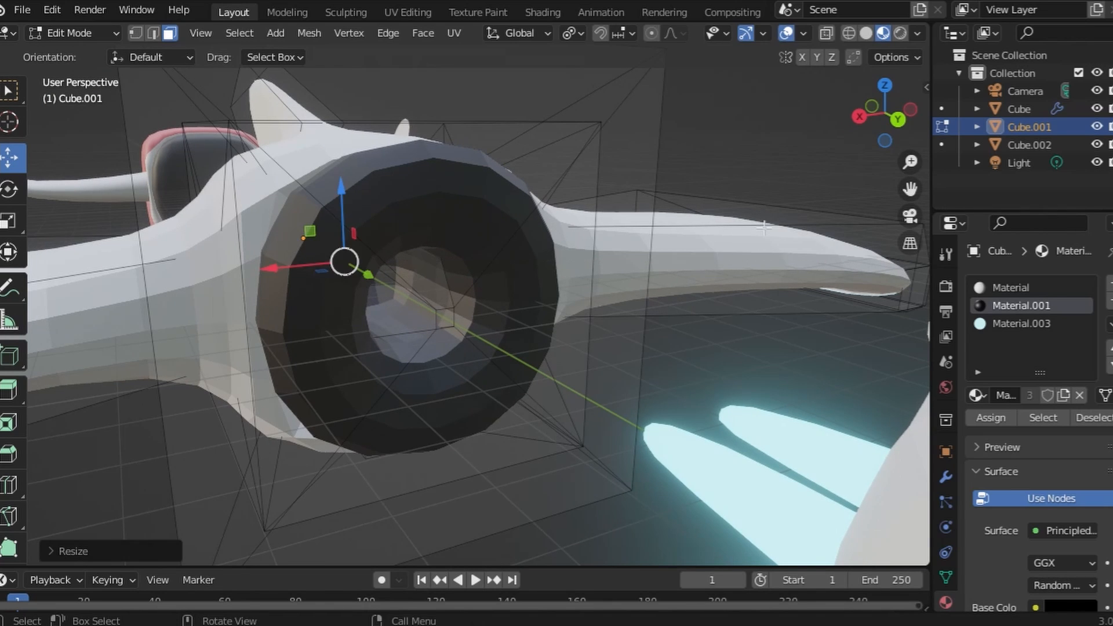
{"action": "middle_click_drag", "start_coordinate": [835, 216], "coordinate": [803, 203]}
{"action": "key", "text": "e"}
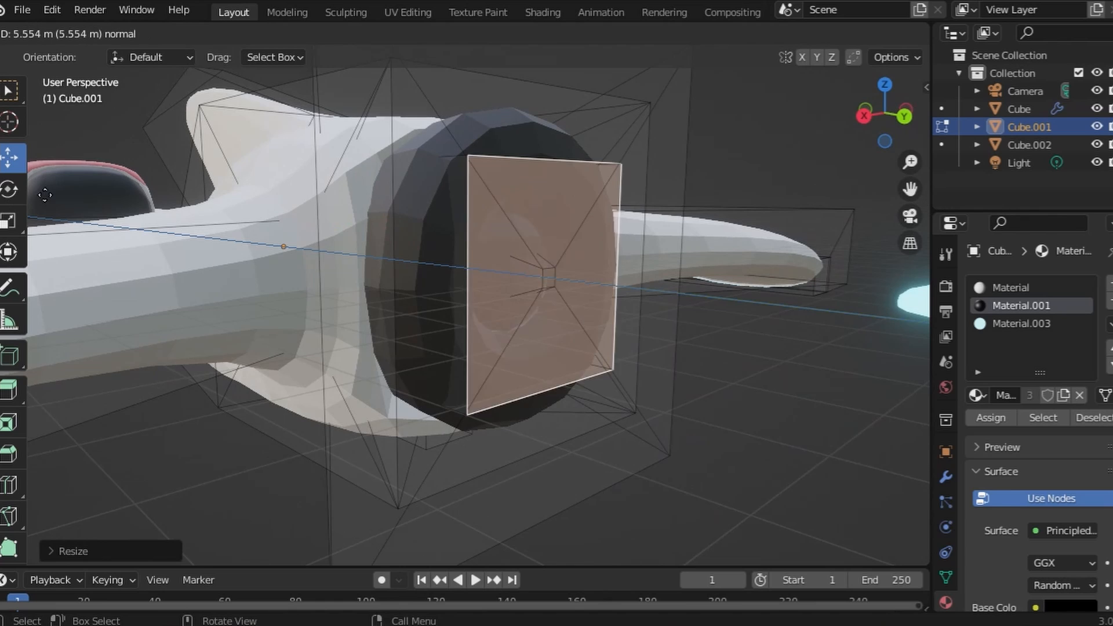
{"action": "left_click", "coordinate": [103, 185]}
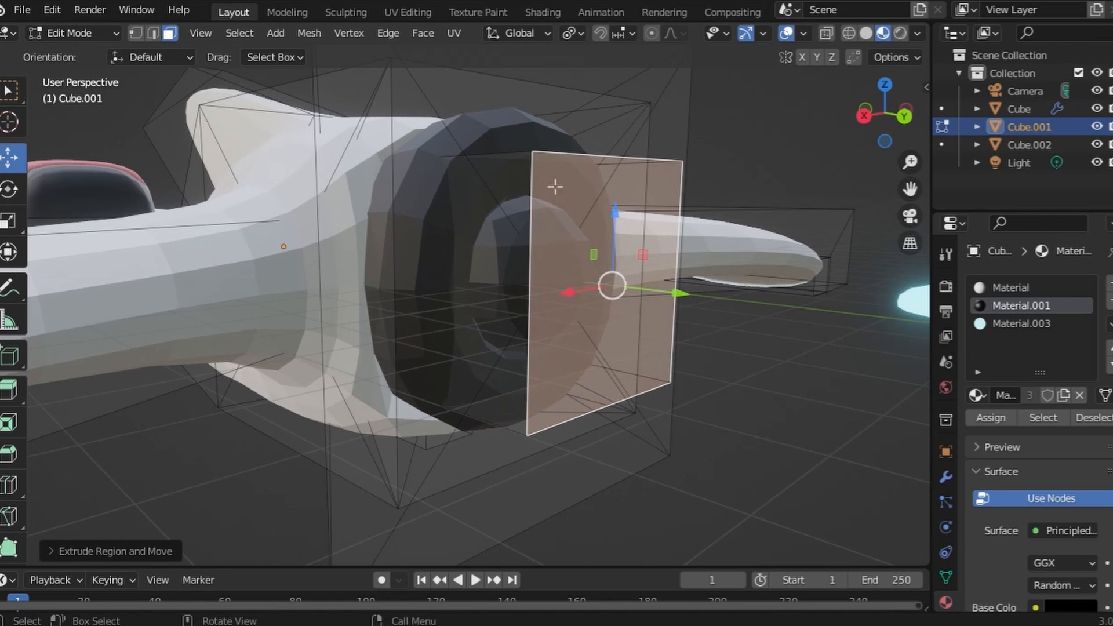
Move the core's end face back toward the body along Y by about 0.35 m
{"action": "middle_click_drag", "start_coordinate": [555, 186], "coordinate": [620, 203]}
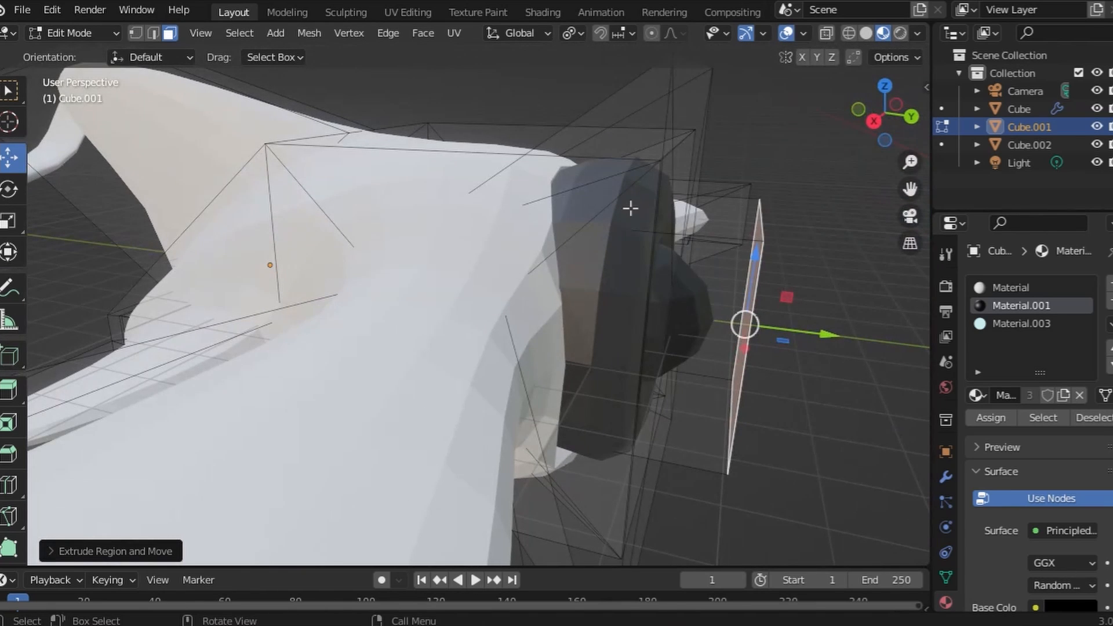
{"action": "key", "text": "g"}
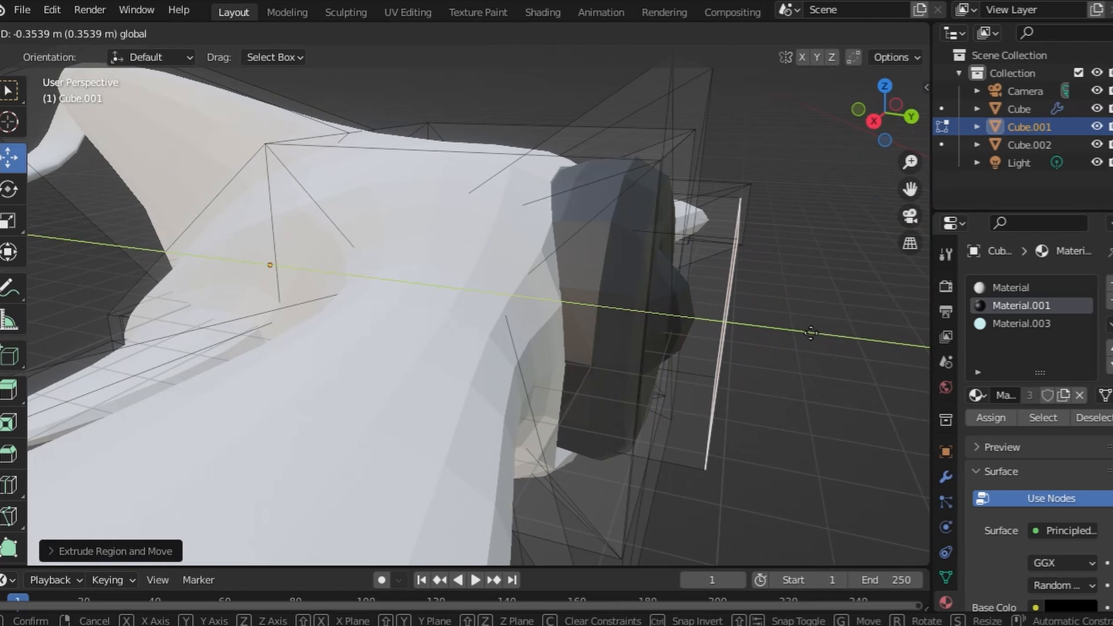
{"action": "left_click", "coordinate": [809, 335]}
Add an empty material slot and assign it to the core's end face and the adjoining faces
{"action": "middle_click_drag", "start_coordinate": [809, 335], "coordinate": [751, 313]}
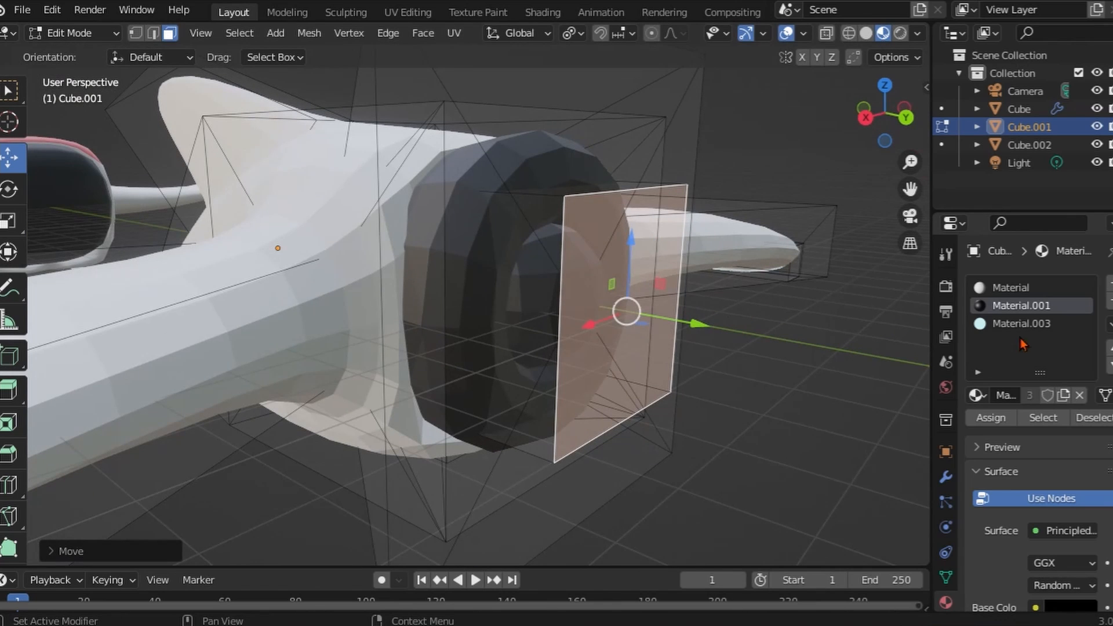
{"action": "left_click", "coordinate": [1107, 286]}
{"action": "left_click", "coordinate": [1013, 417]}
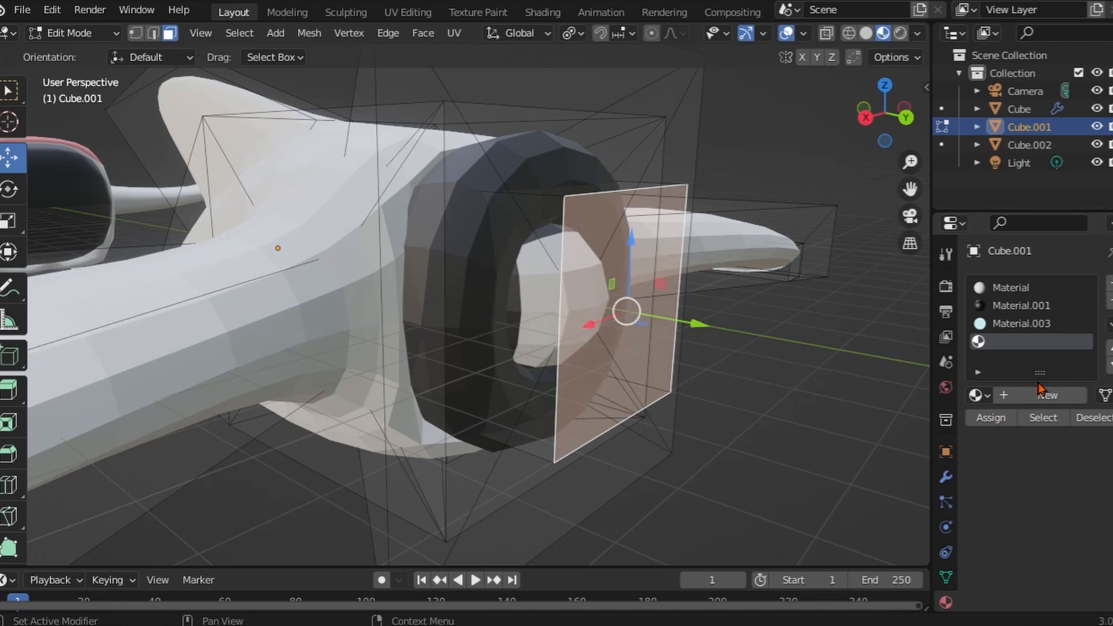
{"action": "key", "text": "ctrl+KP_Add"}
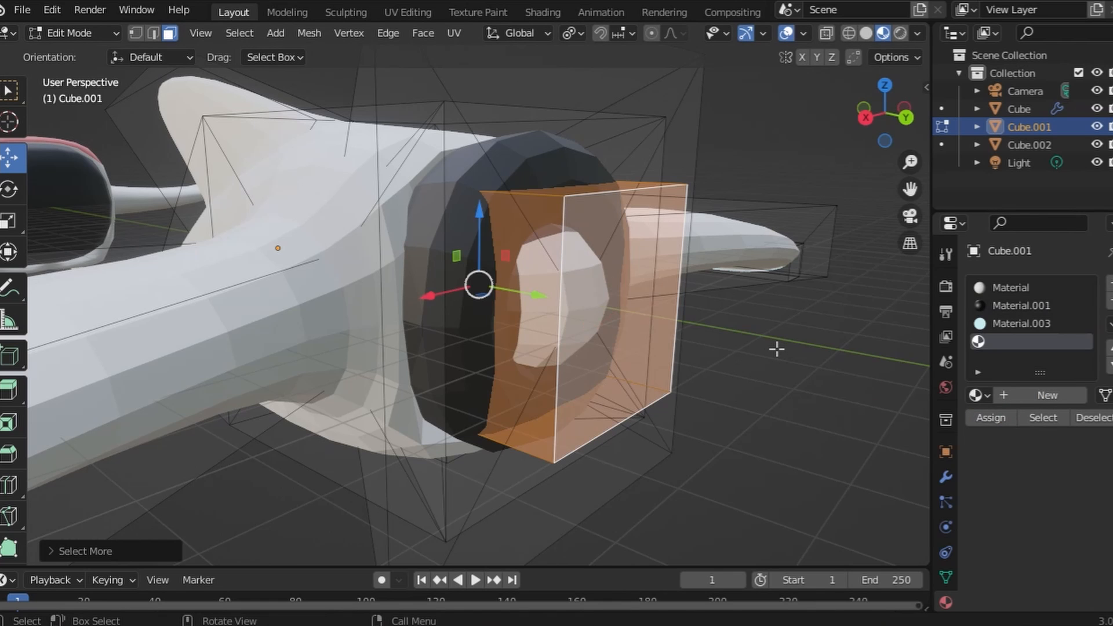
{"action": "left_click", "coordinate": [1000, 421]}
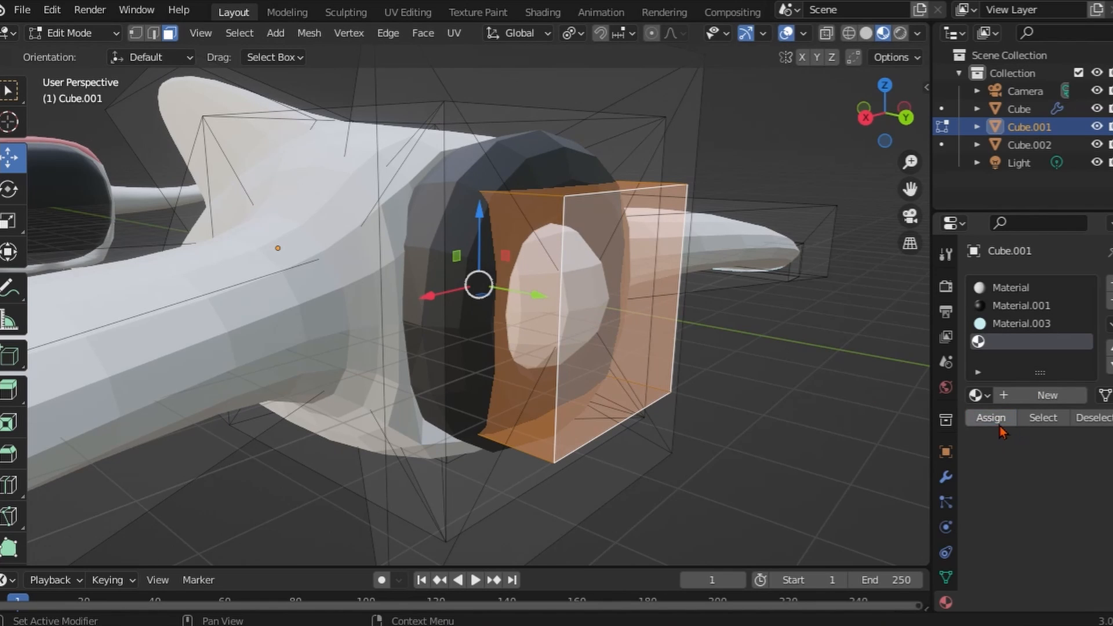
{"action": "middle_click_drag", "start_coordinate": [846, 464], "coordinate": [866, 421]}
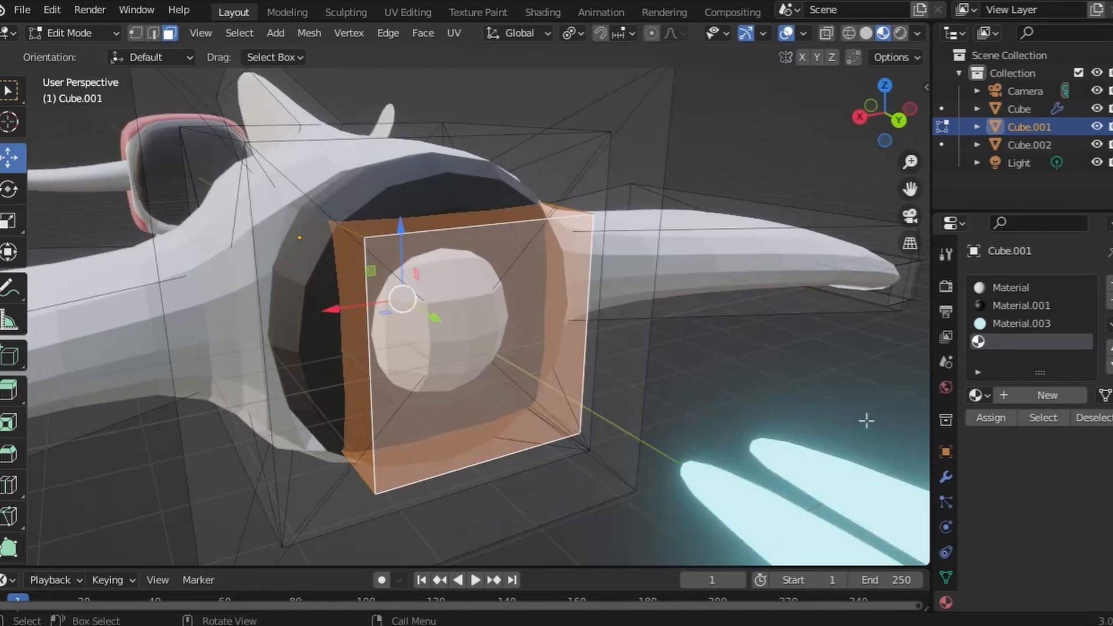
Create a new material in the empty slot, set its base color to red, and clear the face selection
{"action": "left_click", "coordinate": [1006, 396]}
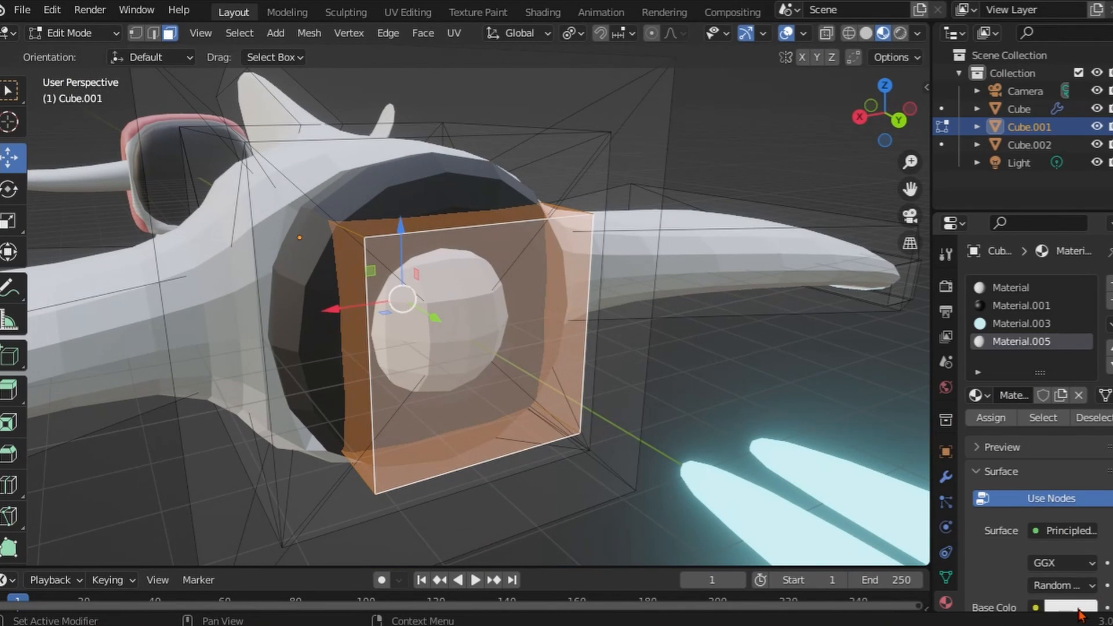
{"action": "left_click", "coordinate": [1079, 613]}
{"action": "left_click", "coordinate": [1007, 479]}
{"action": "left_click", "coordinate": [761, 434]}
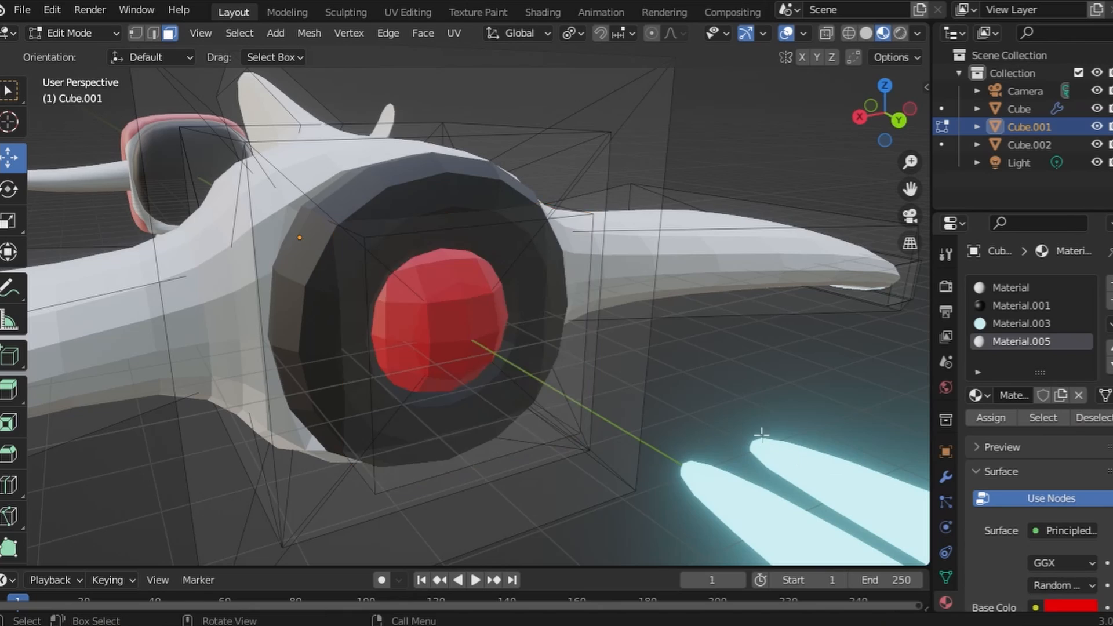
Select the inner front-edge face of both main wings and inset them by about 0.41 m
{"action": "middle_click_drag", "start_coordinate": [761, 434], "coordinate": [556, 422]}
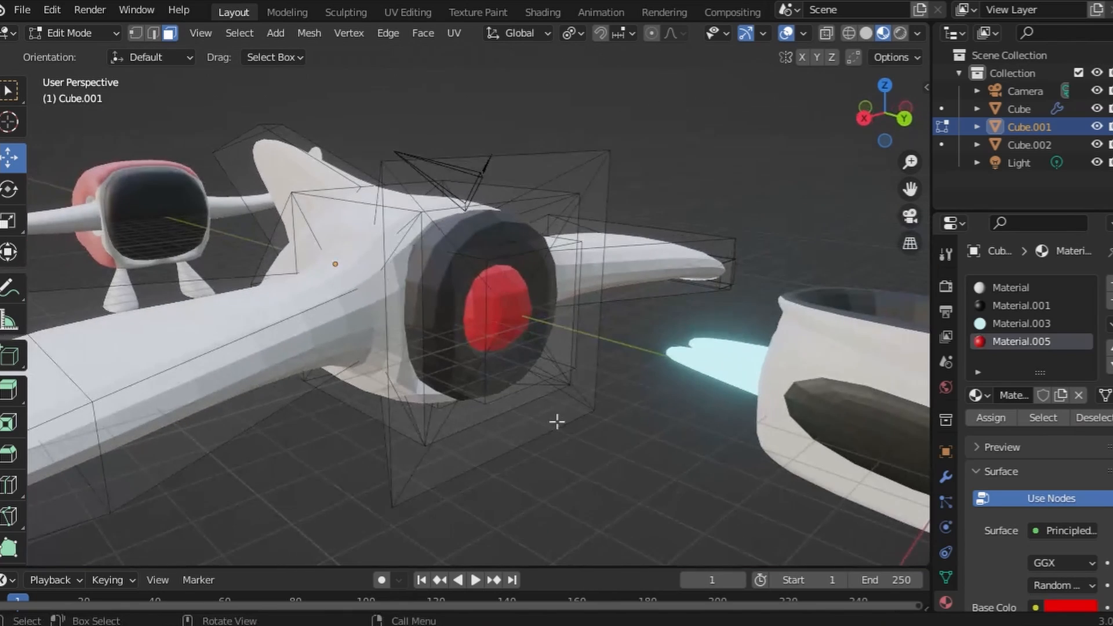
{"action": "left_click", "coordinate": [316, 353]}
{"action": "left_click", "coordinate": [632, 286], "text": "shift"}
{"action": "middle_click_drag", "start_coordinate": [632, 287], "coordinate": [546, 417]}
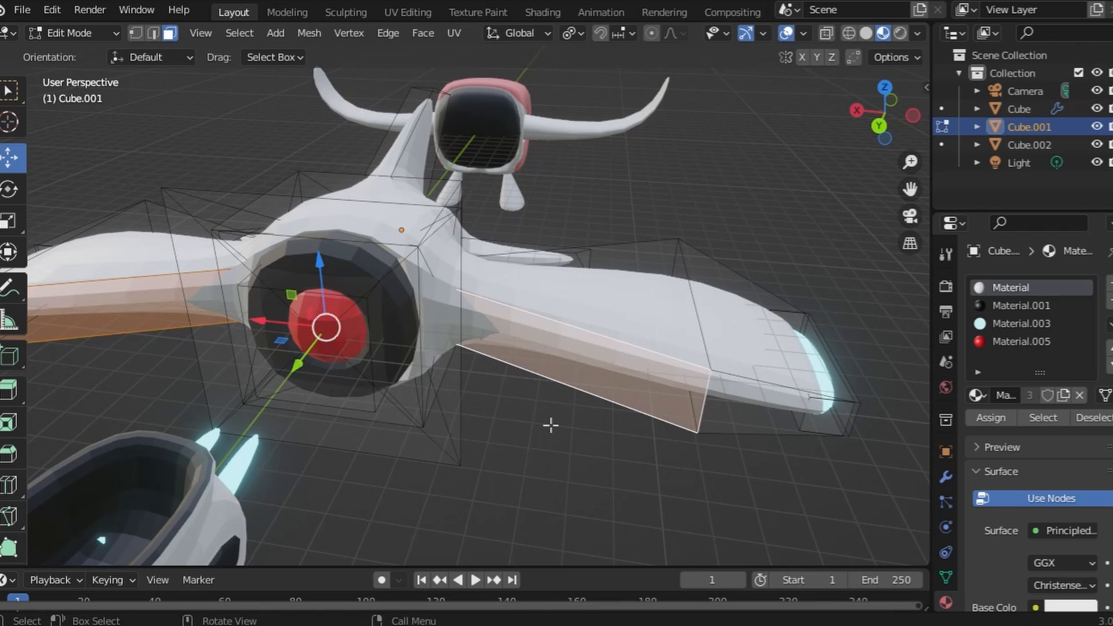
{"action": "key", "text": "i"}
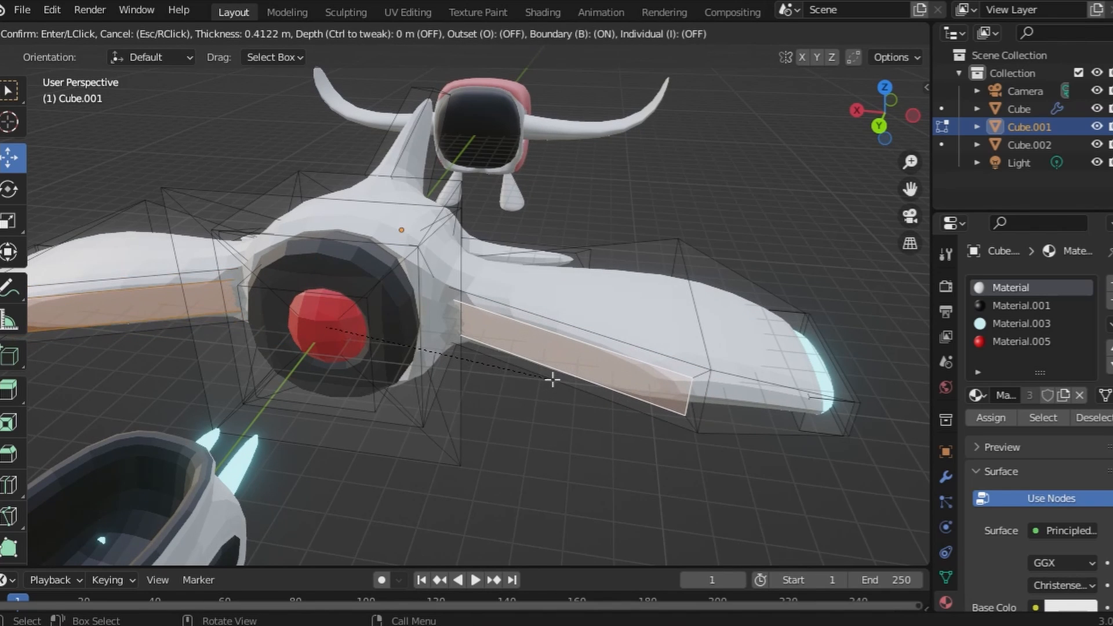
{"action": "left_click", "coordinate": [552, 380]}
Extrude the inset wing faces slightly outward and assign the glowing Material.003 to them
{"action": "key", "text": "e"}
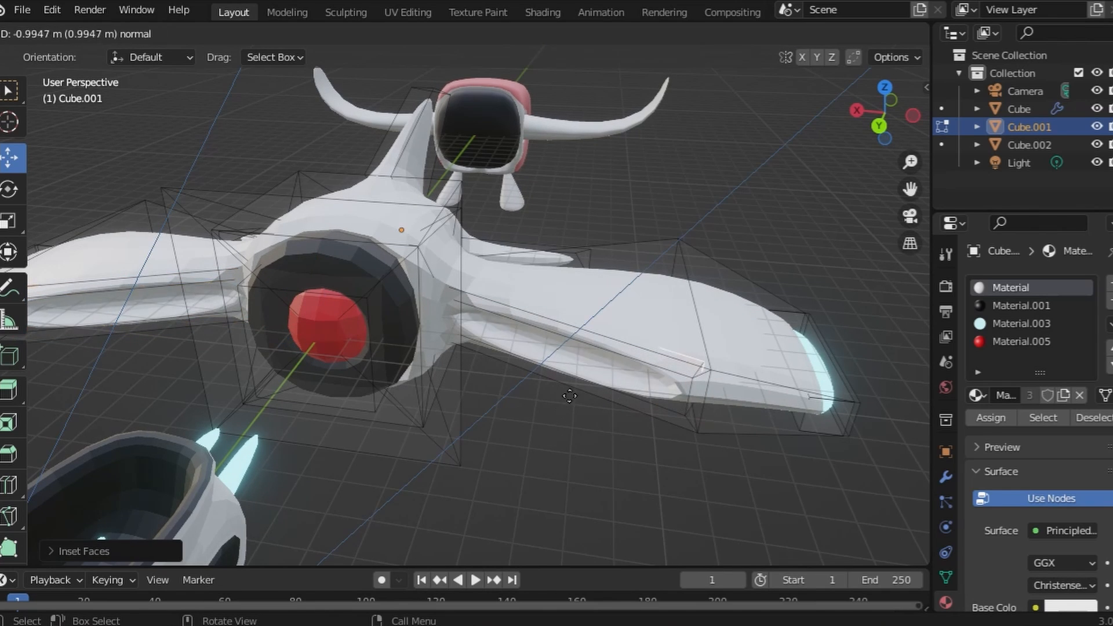
{"action": "left_click", "coordinate": [550, 423]}
{"action": "left_click", "coordinate": [1022, 325]}
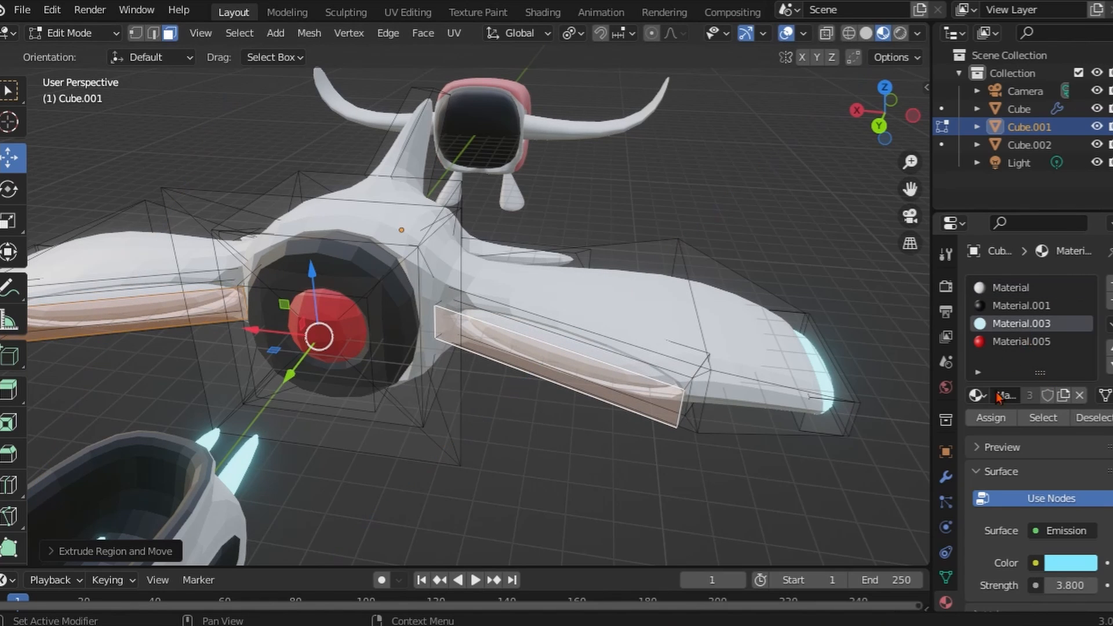
{"action": "left_click", "coordinate": [988, 420]}
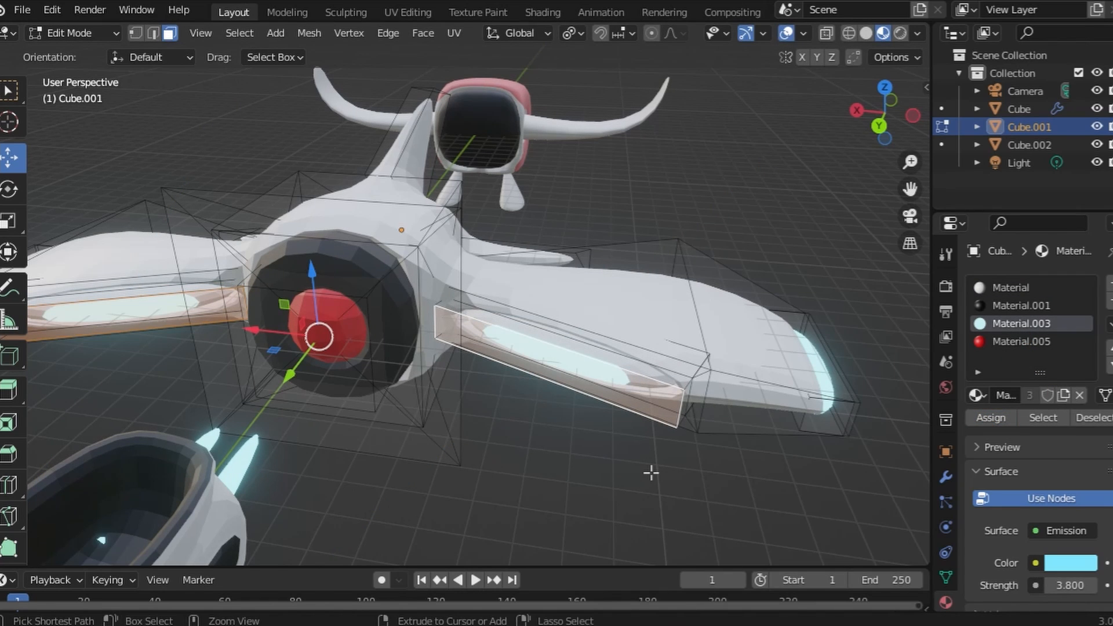
Grow the selection around the inner wing strips and assign the glowing Material.003 to the adjoining faces
{"action": "key", "text": "ctrl+KP_Add"}
{"action": "left_click", "coordinate": [990, 419]}
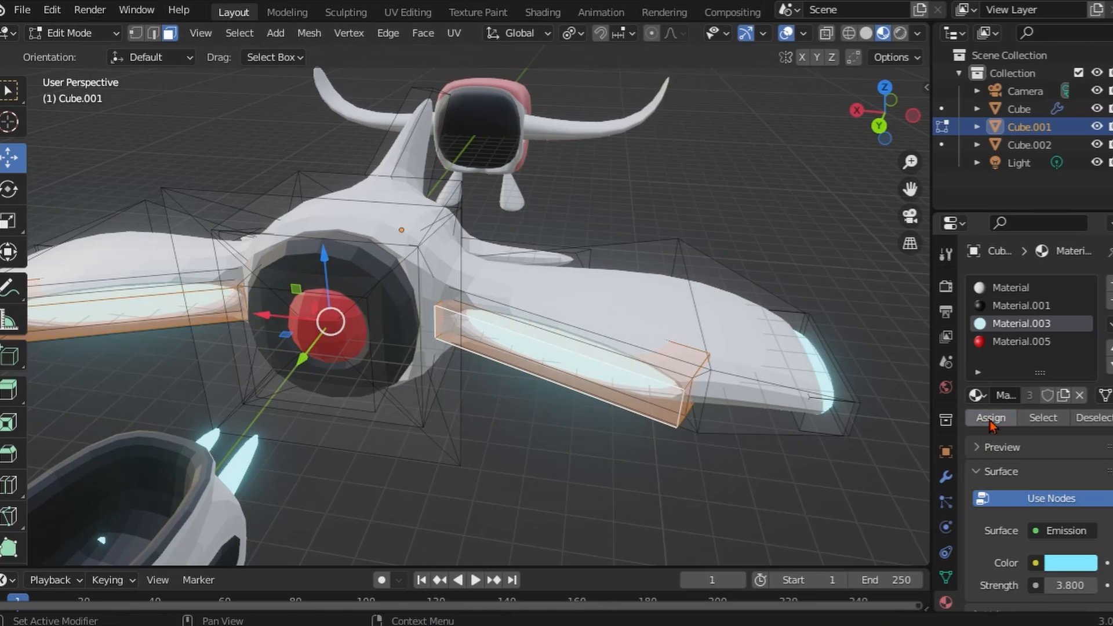
Select the top face of the fuselage above the round nose and extrude it upward
{"action": "middle_click_drag", "start_coordinate": [589, 537], "coordinate": [708, 486]}
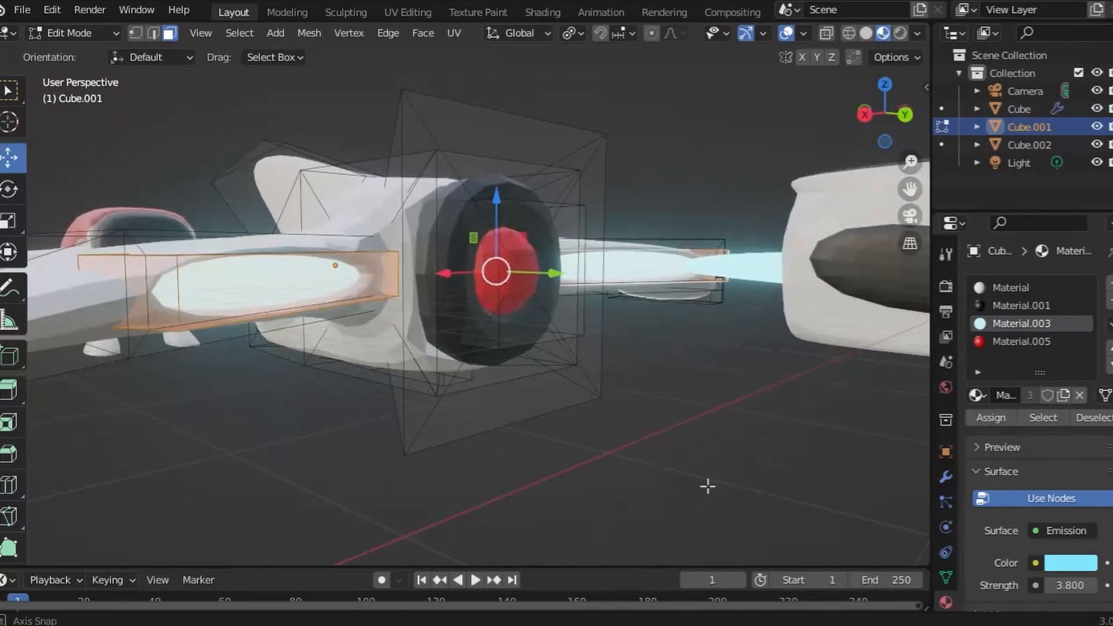
{"action": "middle_click_drag", "start_coordinate": [611, 411], "coordinate": [647, 288]}
{"action": "middle_click_drag", "start_coordinate": [606, 240], "coordinate": [488, 187]}
{"action": "left_click", "coordinate": [497, 265]}
{"action": "key", "text": "e"}
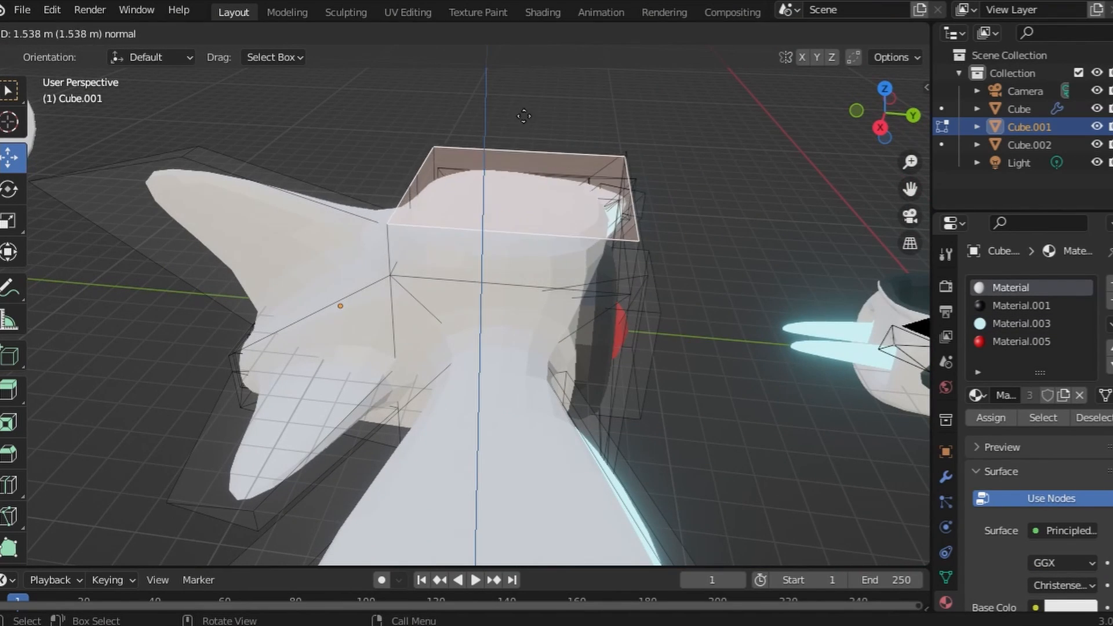
{"action": "left_click", "coordinate": [526, 68]}
Move the extruded top face forward along the Y axis by about 3.3 m and narrow it along X
{"action": "middle_click_drag", "start_coordinate": [728, 194], "coordinate": [676, 191]}
{"action": "scroll", "coordinate": [675, 191], "scroll_direction": "down", "scroll_amount": 4}
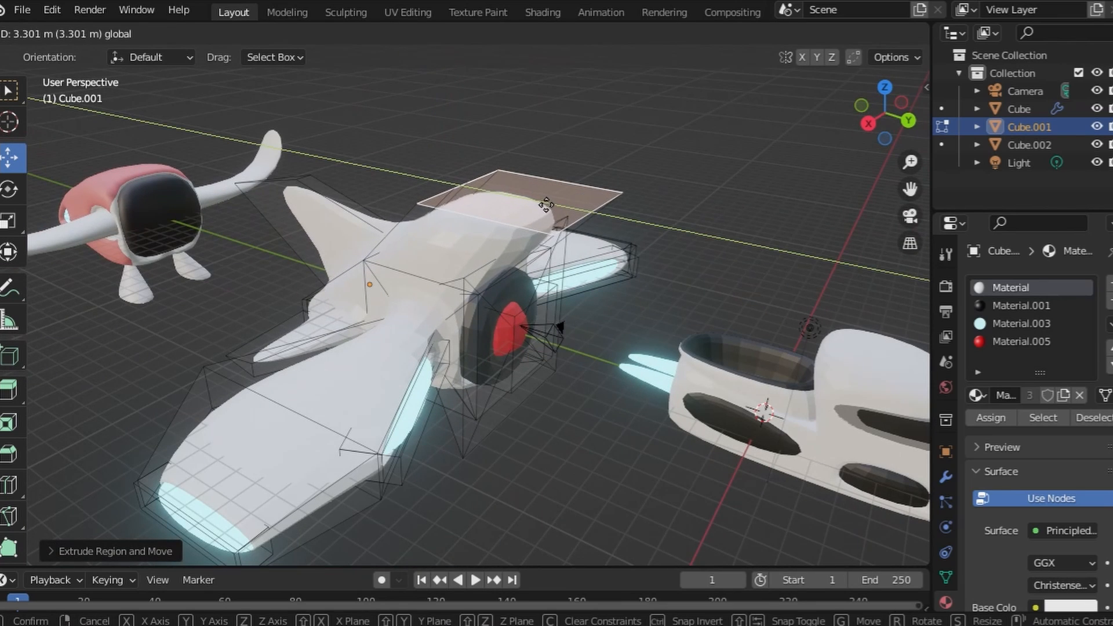
{"action": "left_click", "coordinate": [626, 224]}
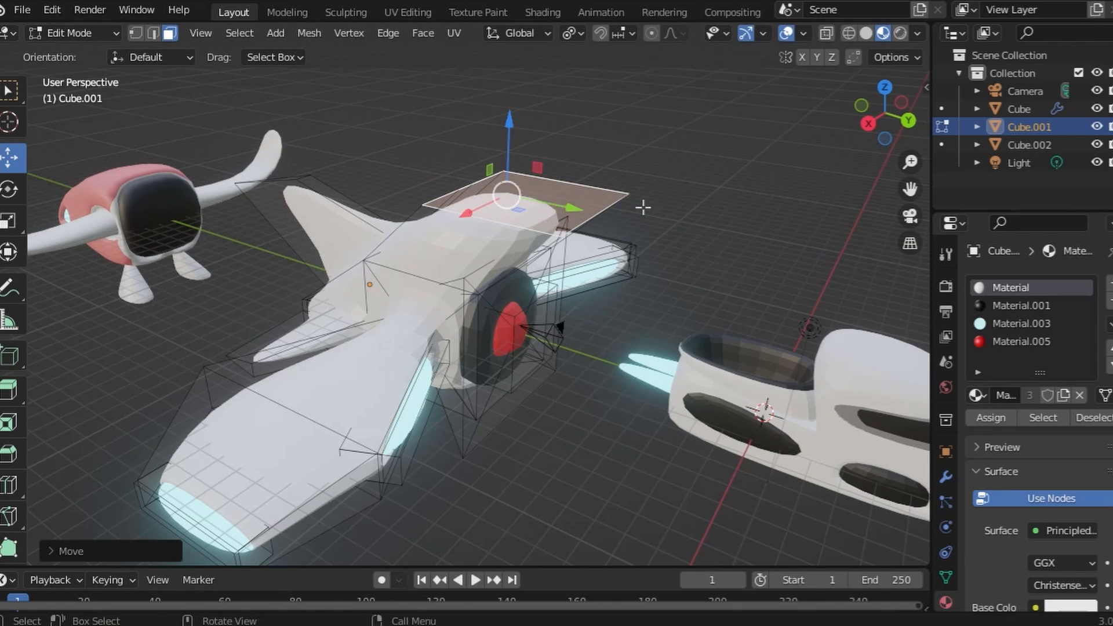
{"action": "key", "text": "s"}
{"action": "key", "text": "x"}
{"action": "left_click", "coordinate": [547, 217]}
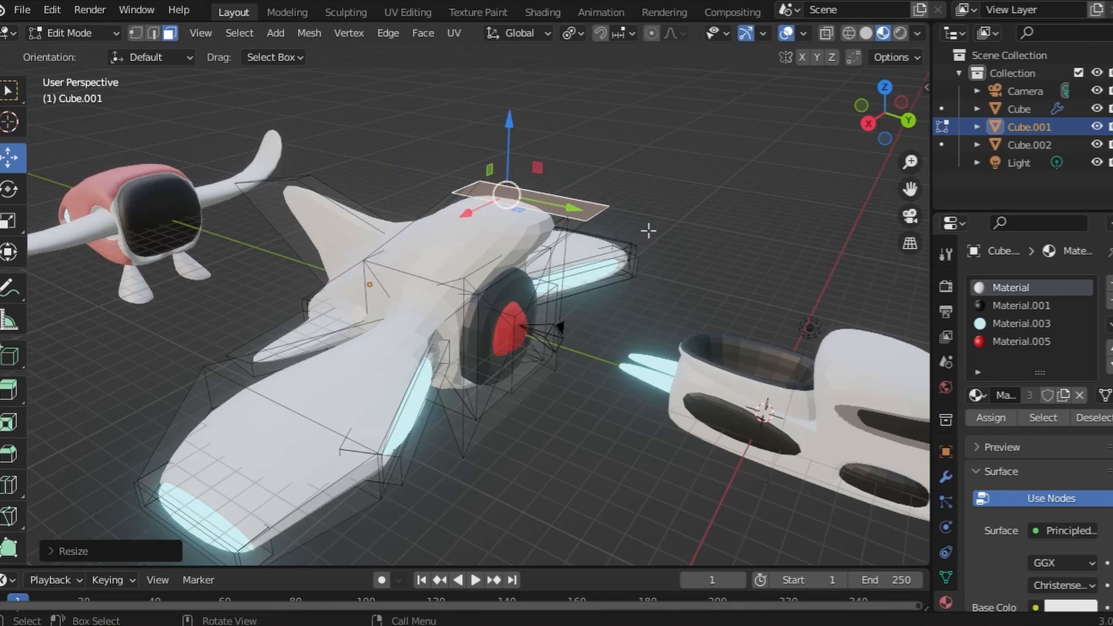
Extrude the front face of the raised hood forward and down over the nose, and scale its end almost to a point
{"action": "middle_click_drag", "start_coordinate": [648, 228], "coordinate": [603, 196]}
{"action": "left_click", "coordinate": [587, 216]}
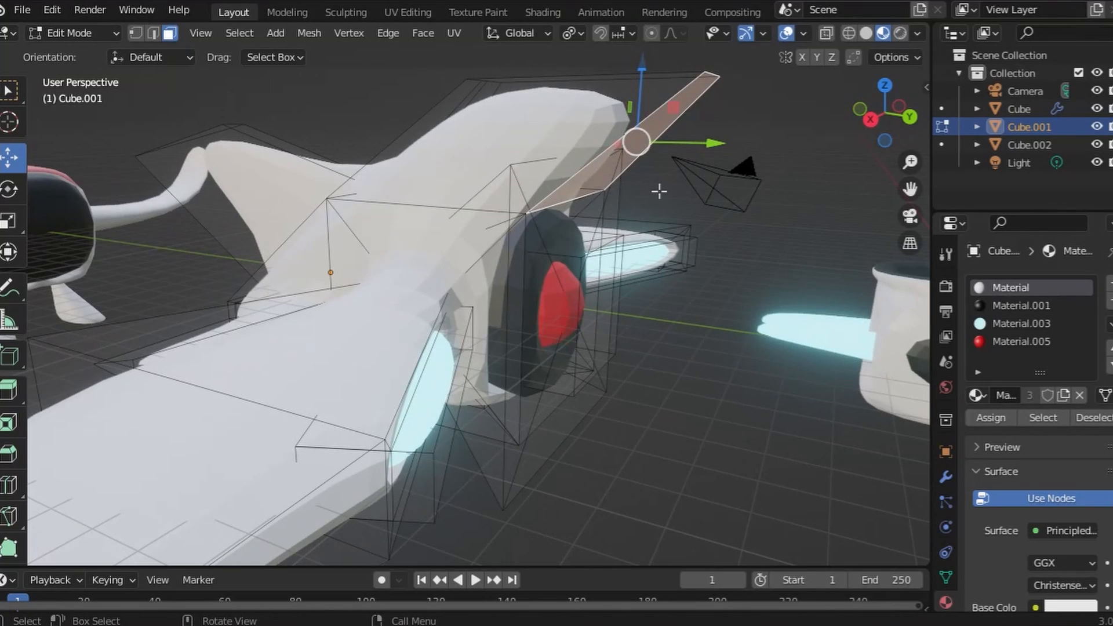
{"action": "key", "text": "e"}
{"action": "left_click", "coordinate": [832, 279]}
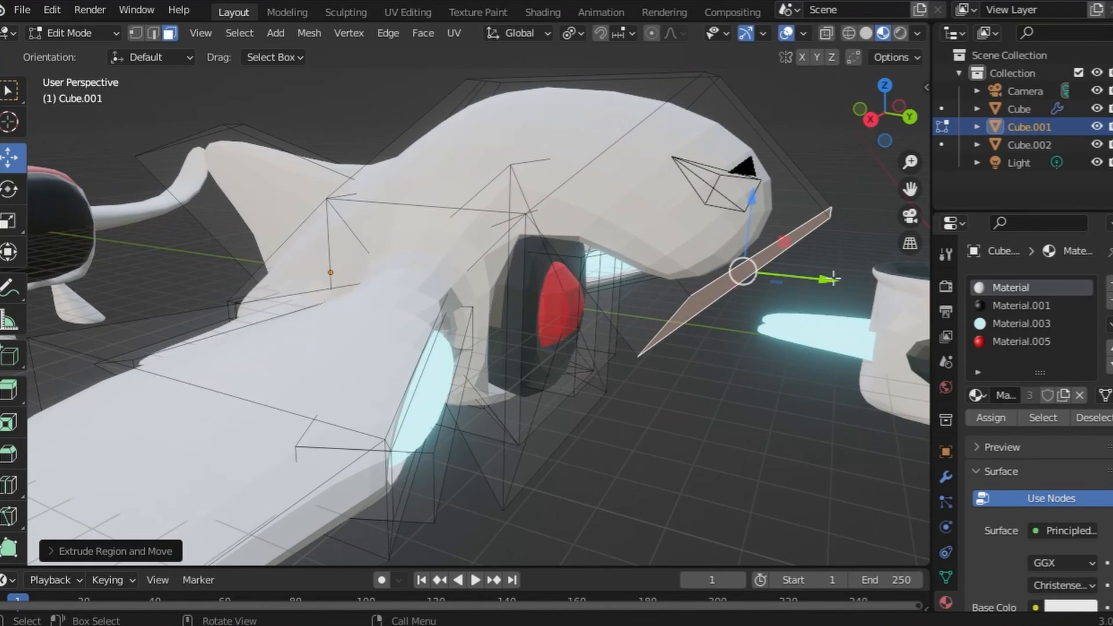
{"action": "key", "text": "s"}
{"action": "left_click", "coordinate": [740, 273]}
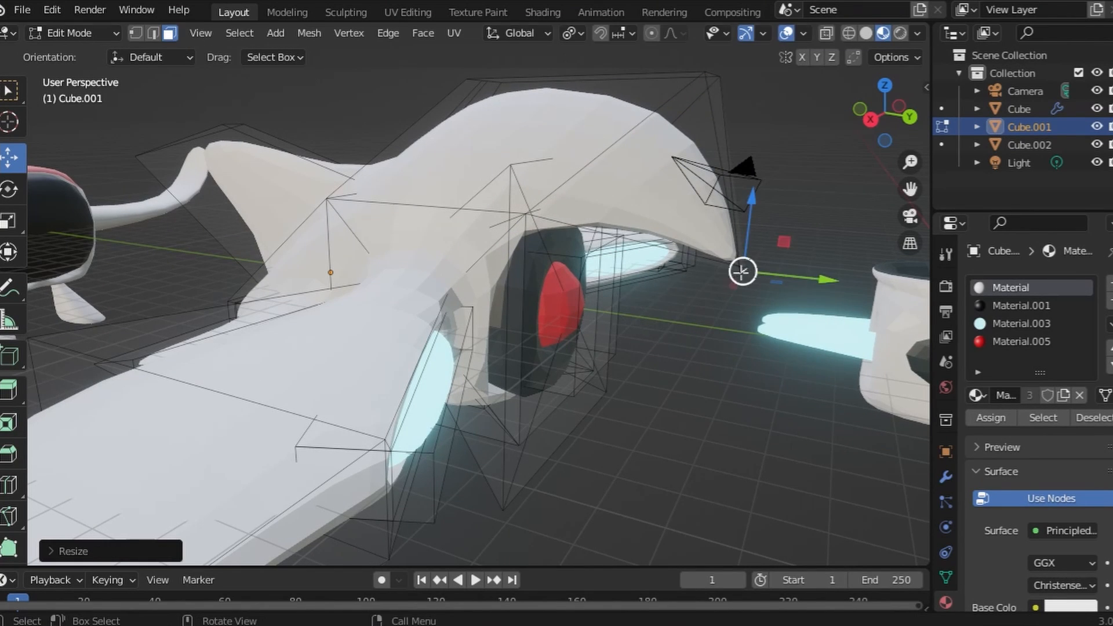
Try insetting the two triangular side faces of the pointed hood
{"action": "middle_click_drag", "start_coordinate": [743, 269], "coordinate": [575, 256]}
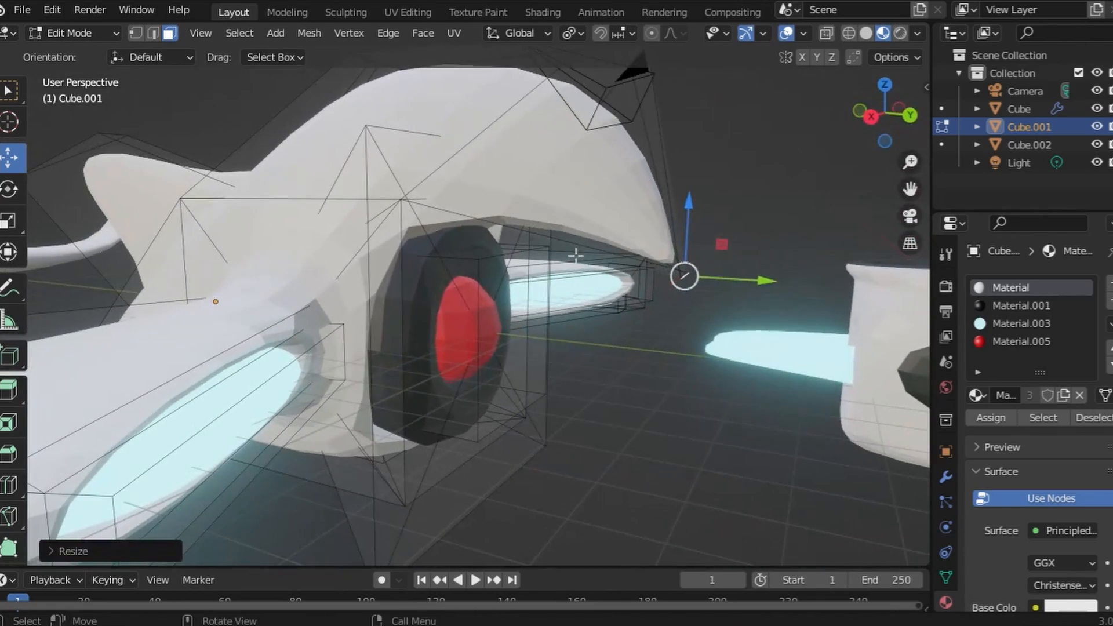
{"action": "left_click", "coordinate": [548, 165]}
{"action": "middle_click_drag", "start_coordinate": [548, 165], "coordinate": [249, 192]}
{"action": "left_click", "coordinate": [249, 187], "text": "shift"}
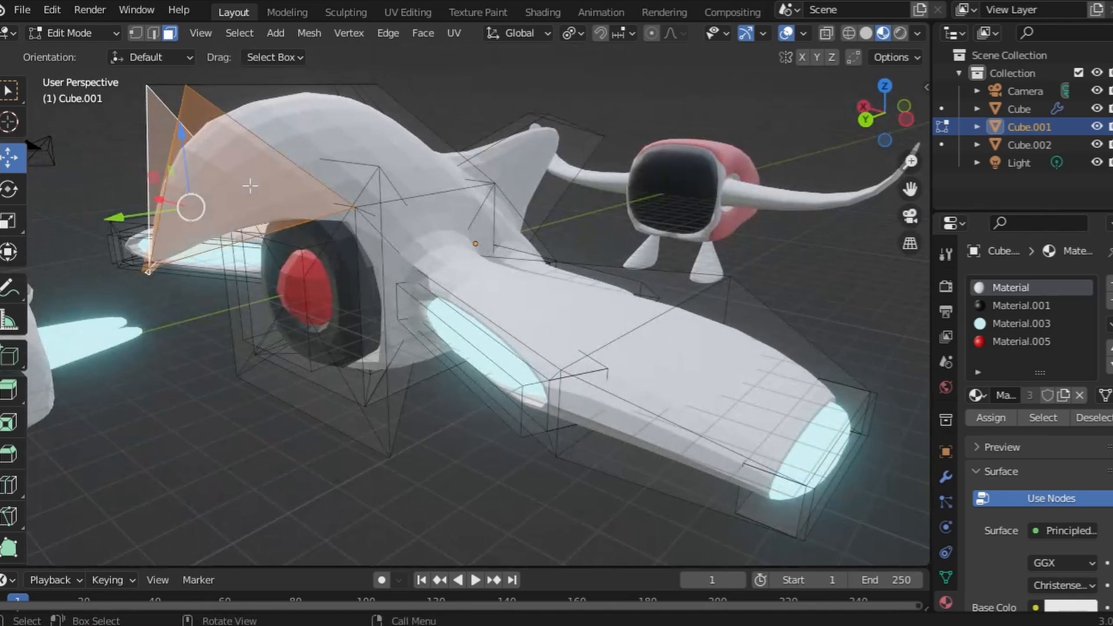
{"action": "key", "text": "i"}
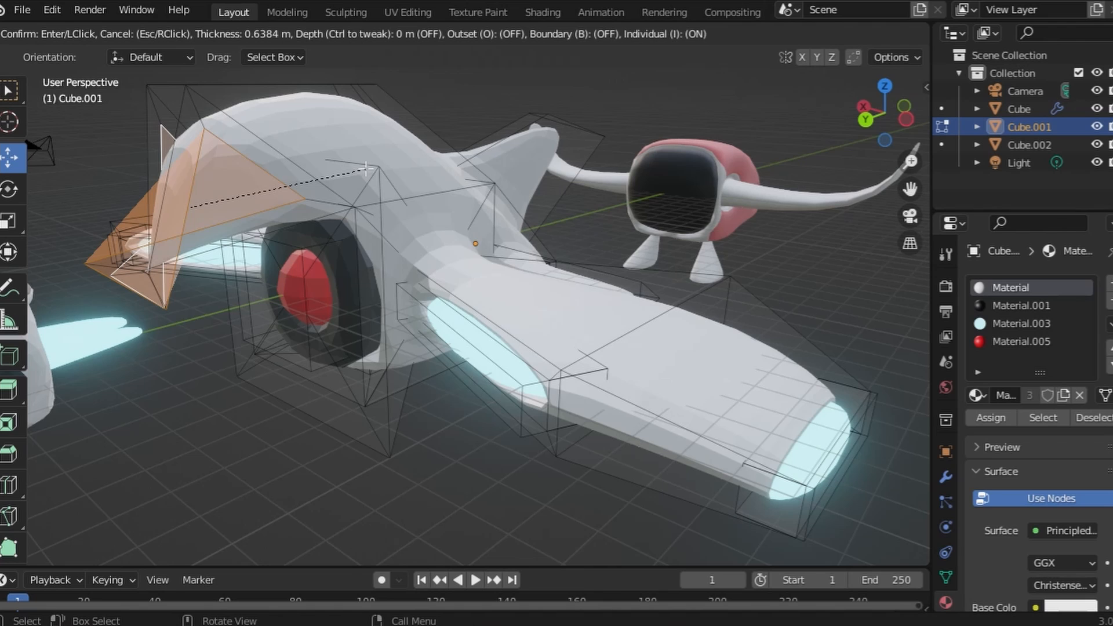
{"action": "key", "text": "b"}
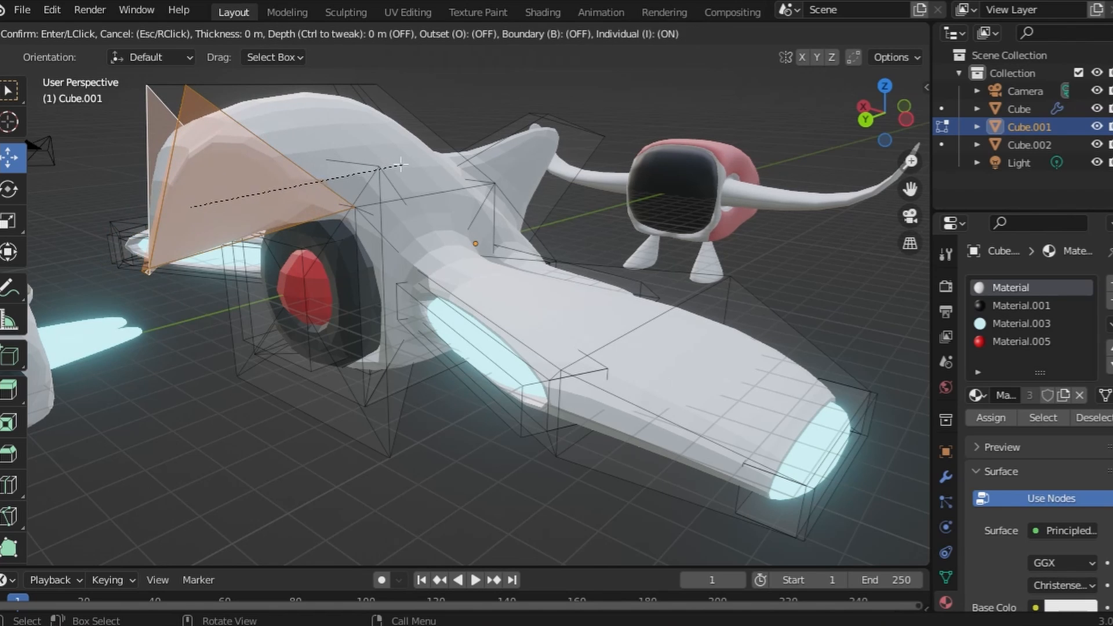
{"action": "left_click", "coordinate": [368, 167]}
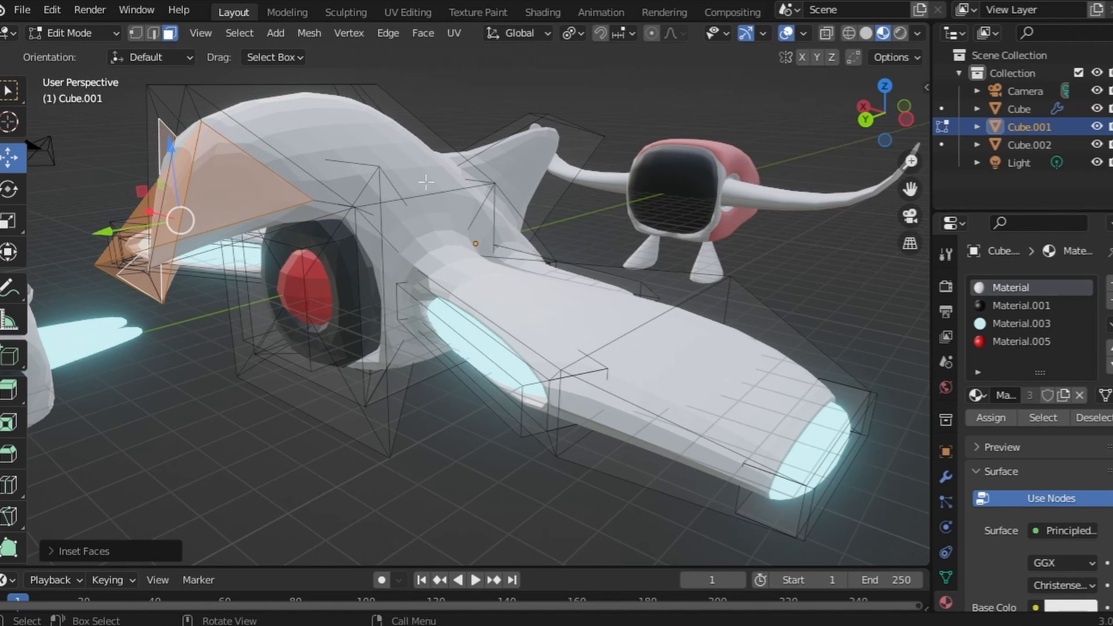
Try extruding the inset hood side faces outward and extruding them again back inward as recesses
{"action": "key", "text": "e"}
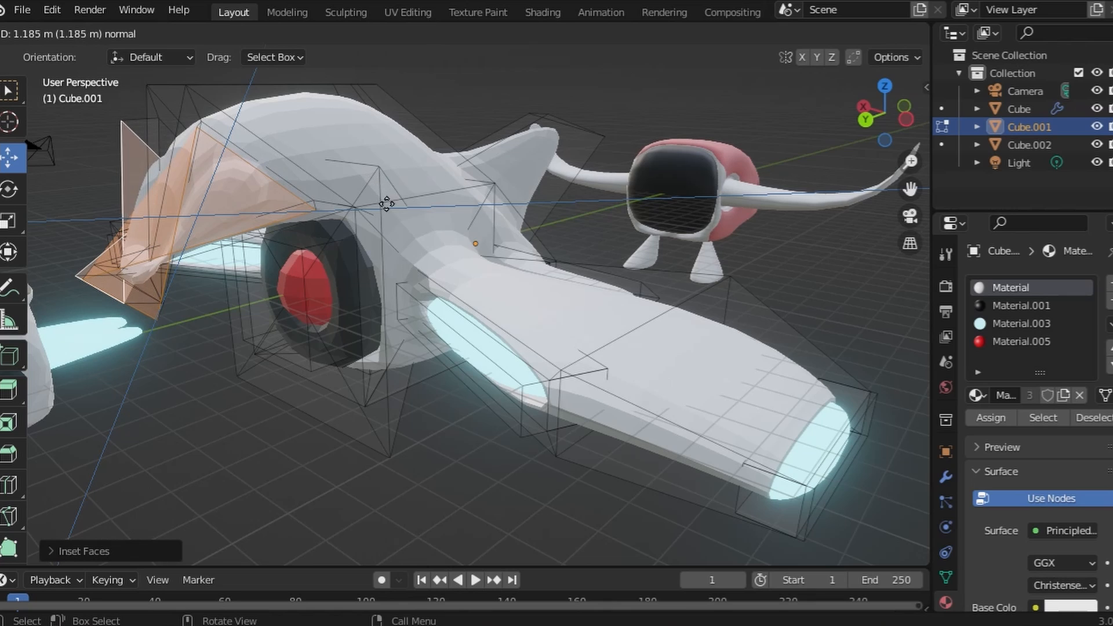
{"action": "left_click", "coordinate": [457, 182]}
{"action": "key", "text": "e"}
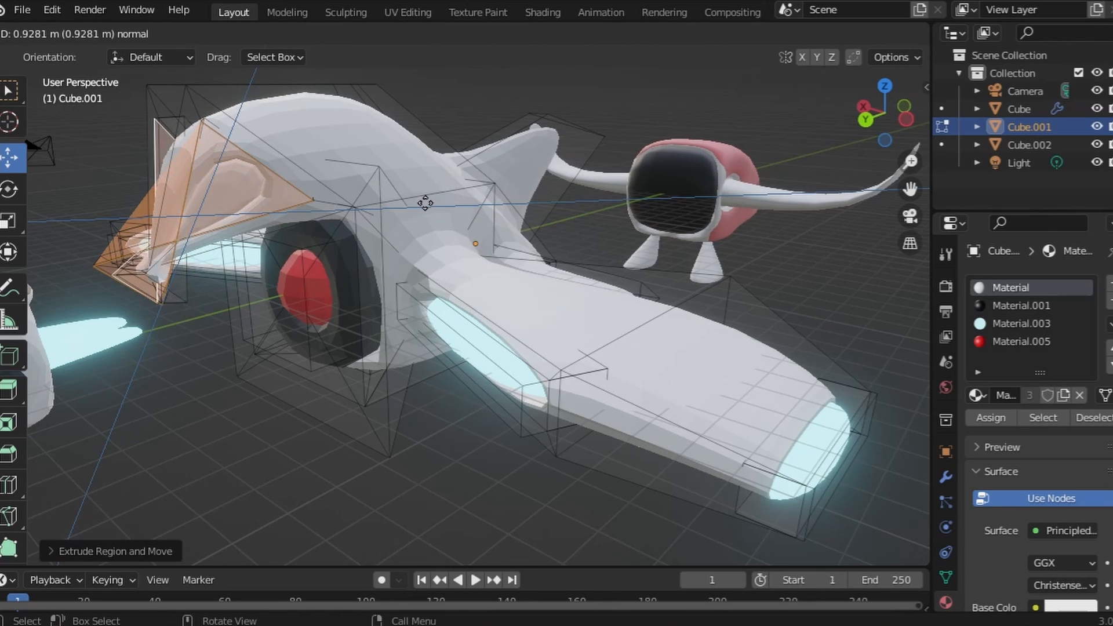
{"action": "left_click", "coordinate": [417, 207]}
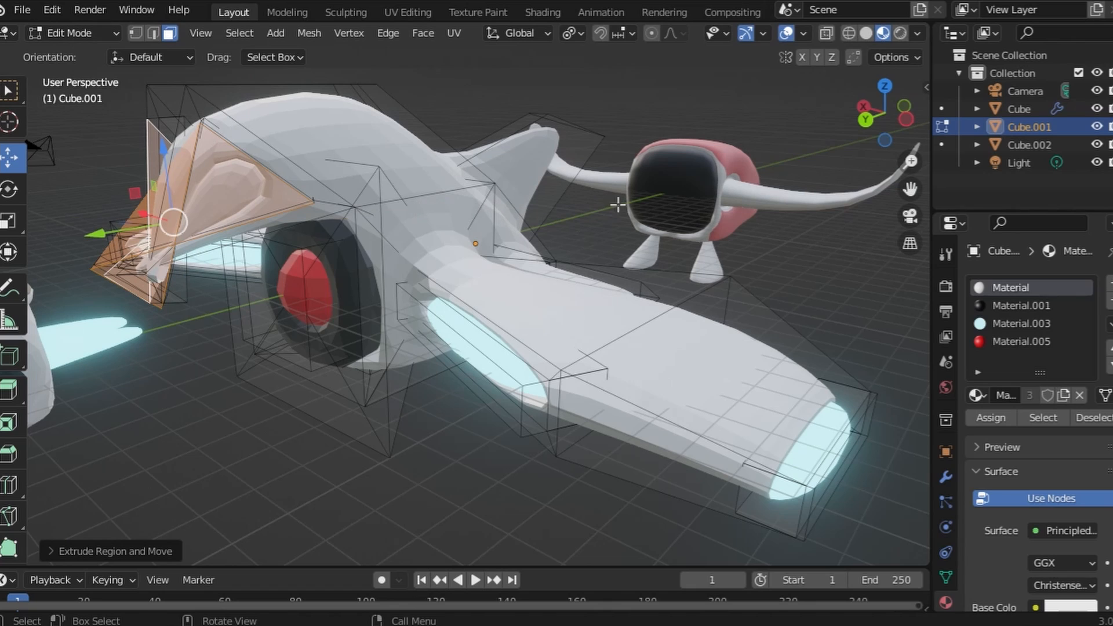
Try coloring the recessed hood sides and their adjoining faces with the red Material.005, and clear the selection
{"action": "left_click", "coordinate": [1038, 326]}
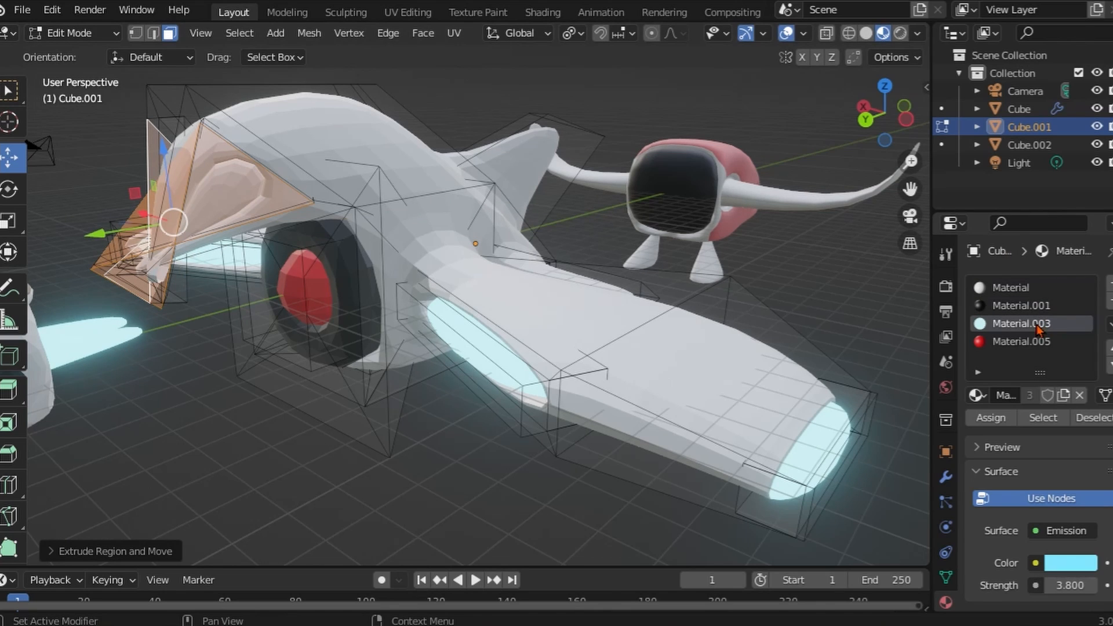
{"action": "left_click", "coordinate": [1003, 418]}
{"action": "left_click", "coordinate": [1012, 343]}
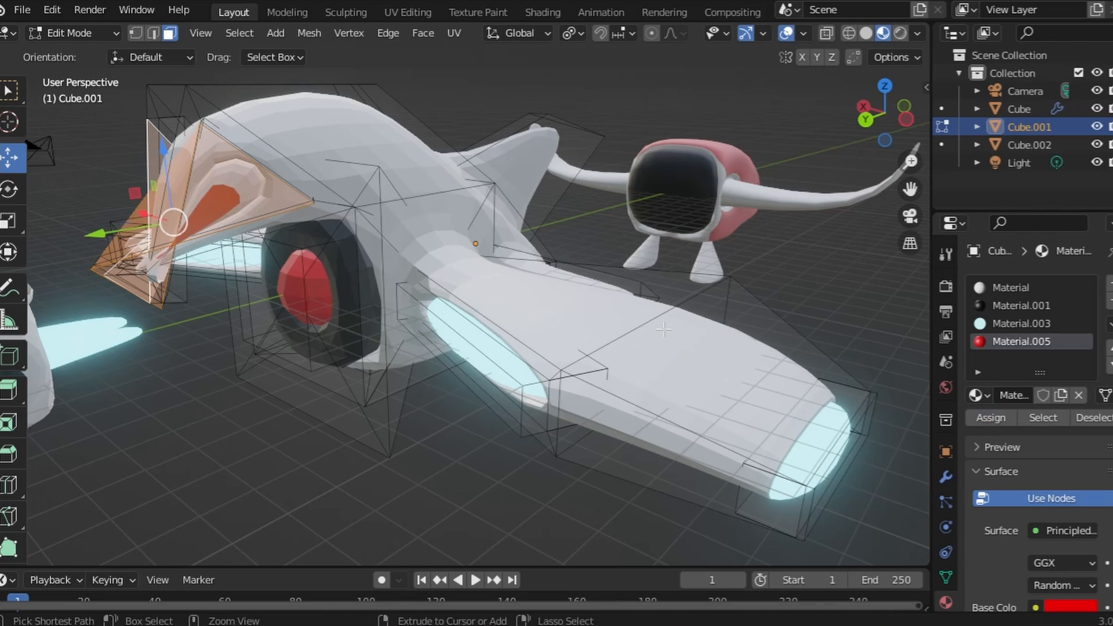
{"action": "key", "text": "ctrl+KP_Add"}
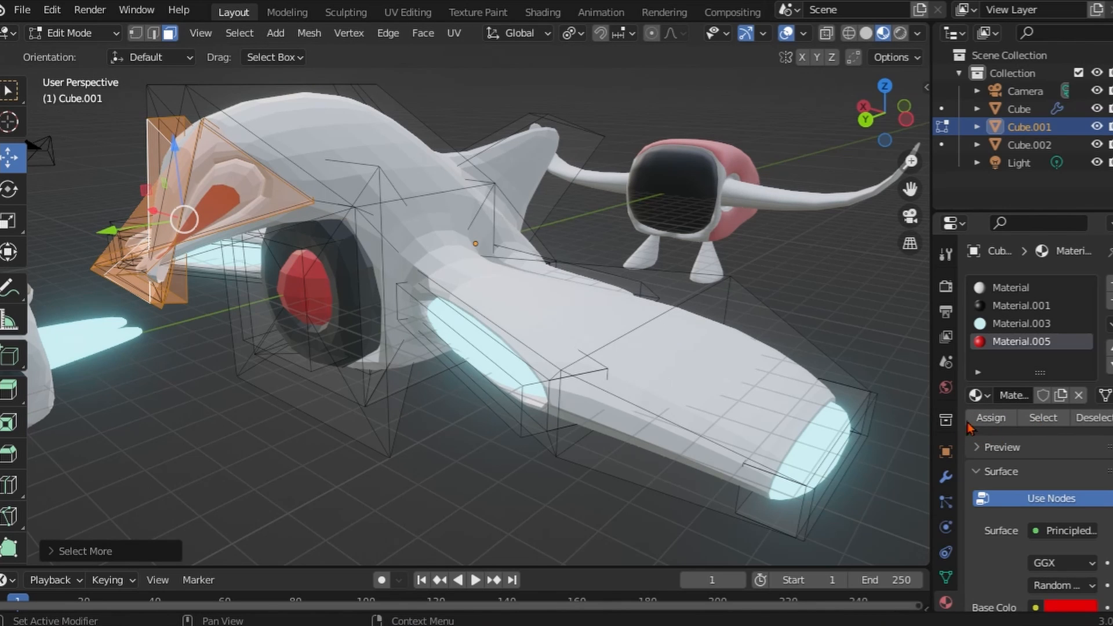
{"action": "left_click", "coordinate": [984, 418]}
{"action": "key", "text": "alt+a"}
{"action": "middle_click_drag", "start_coordinate": [165, 320], "coordinate": [434, 325]}
{"action": "scroll", "coordinate": [455, 323], "scroll_direction": "up", "scroll_amount": 3}
{"action": "scroll", "coordinate": [472, 326], "scroll_direction": "down", "scroll_amount": 1}
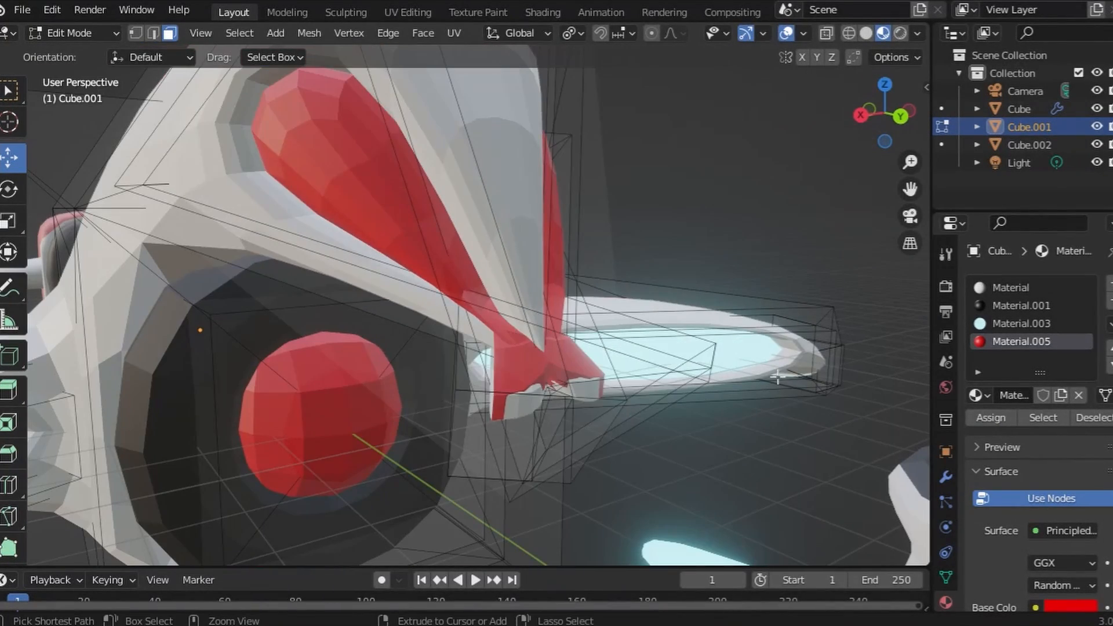
Undo the red material assignments, the extrusions and the inset on the hood's side faces
{"action": "key", "text": "ctrl+z"}
{"action": "key", "text": "ctrl+z"}
{"action": "key", "text": "ctrl+z"}
{"action": "key", "text": "ctrl+z"}
{"action": "key", "text": "ctrl+z"}
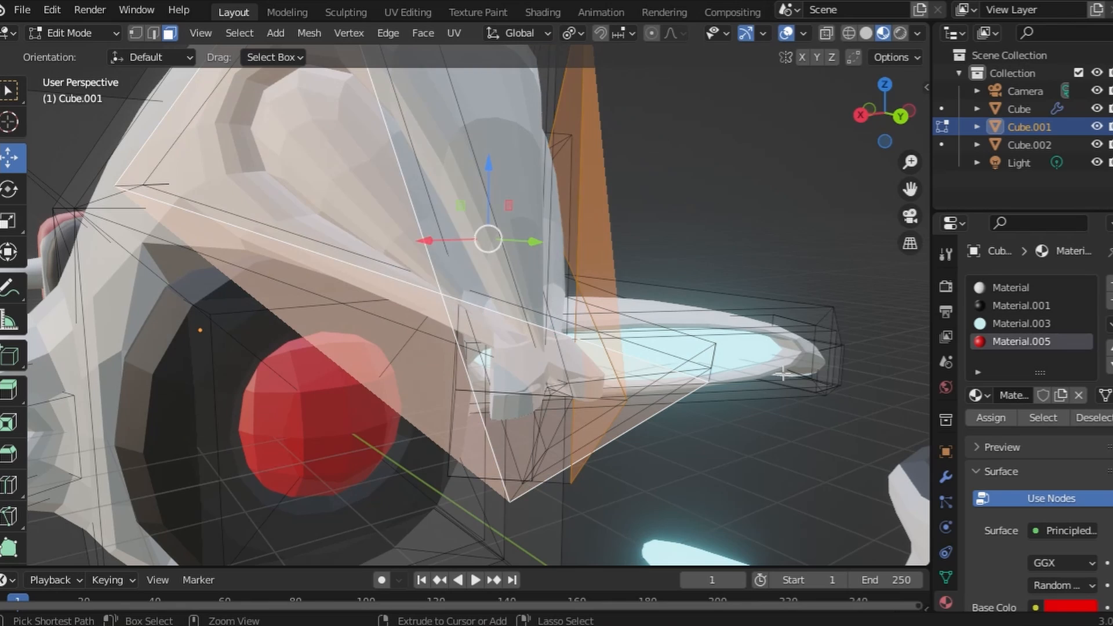
{"action": "key", "text": "ctrl+z"}
{"action": "key", "text": "ctrl+z"}
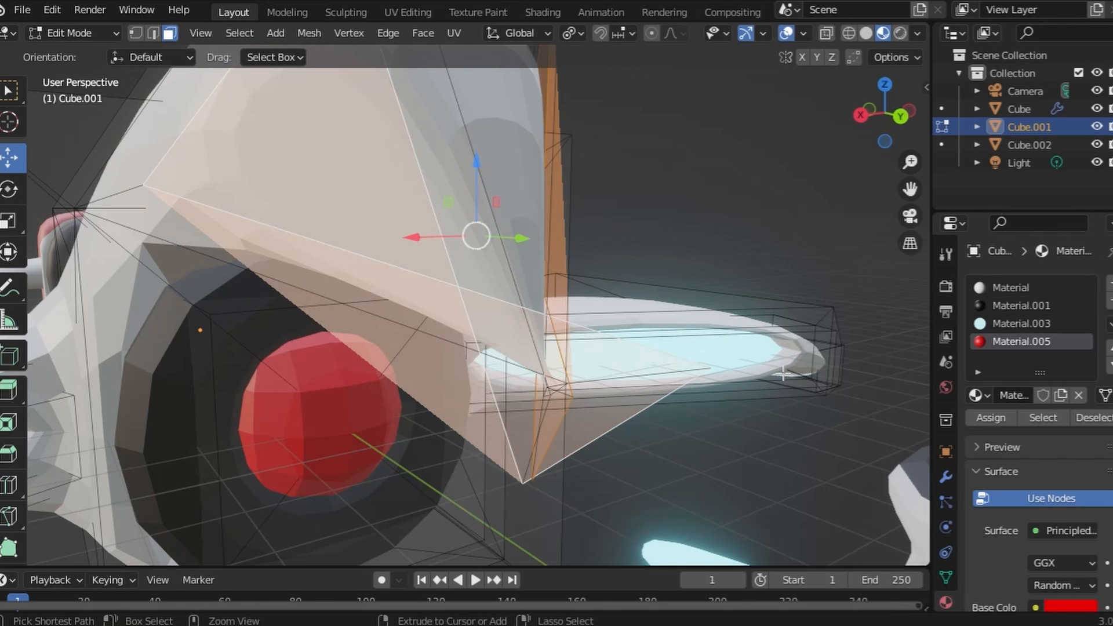
{"action": "key", "text": "ctrl+z"}
{"action": "scroll", "coordinate": [743, 360], "scroll_direction": "down", "scroll_amount": 2}
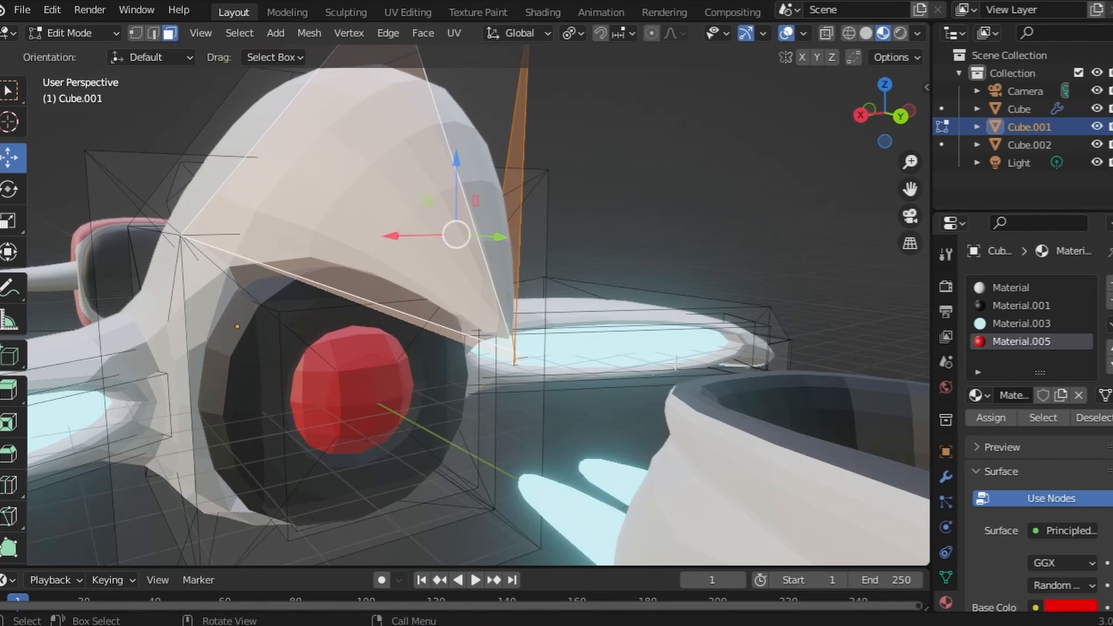
Move each side face of the hood slightly outward along the X axis to widen the pointed tip
{"action": "middle_click_drag", "start_coordinate": [553, 359], "coordinate": [397, 372]}
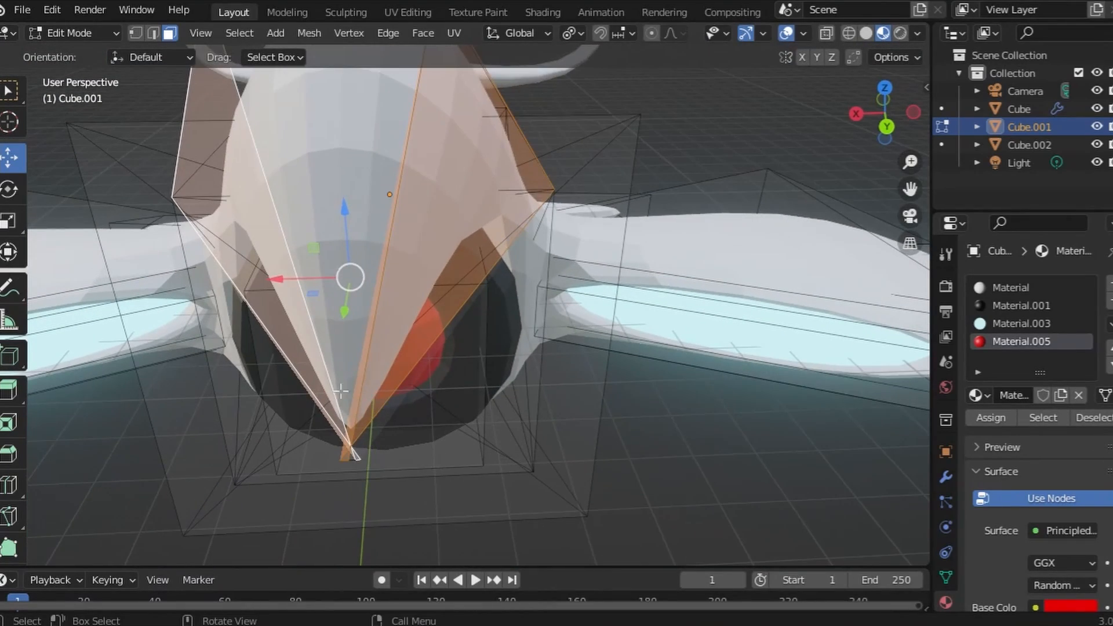
{"action": "left_click", "coordinate": [312, 381]}
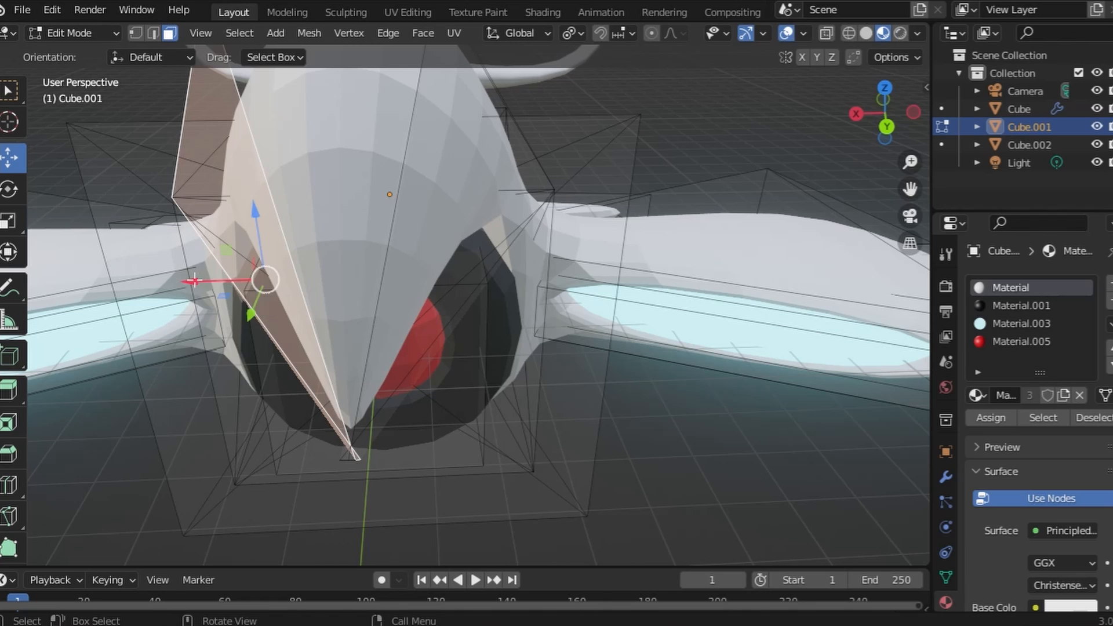
{"action": "left_click_drag", "start_coordinate": [194, 282], "coordinate": [181, 283]}
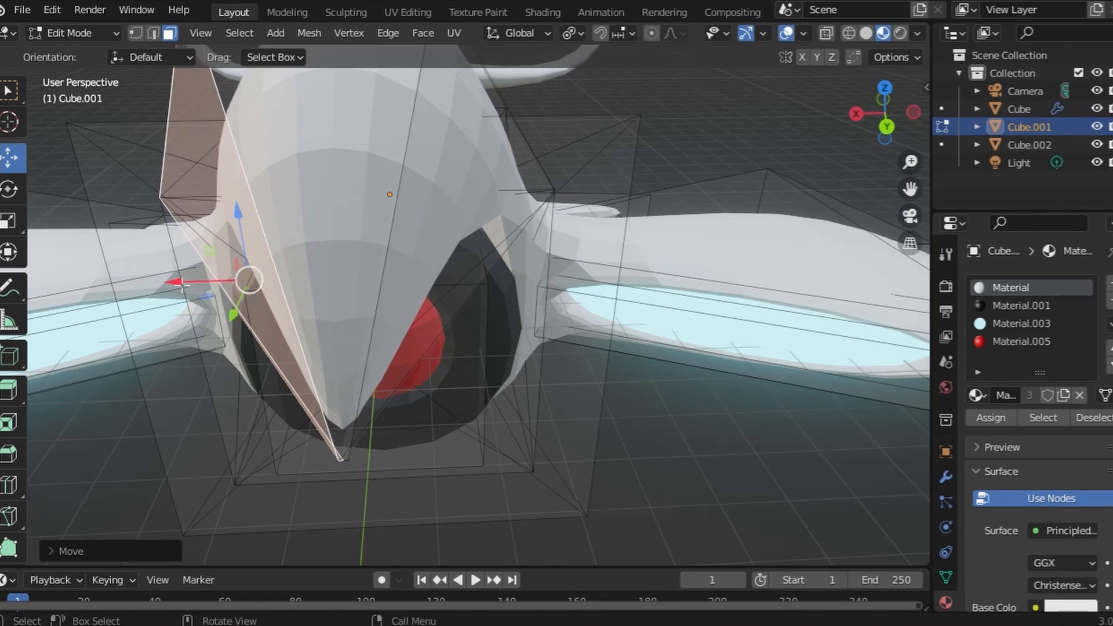
{"action": "left_click", "coordinate": [397, 253]}
{"action": "left_click_drag", "start_coordinate": [352, 280], "coordinate": [378, 276]}
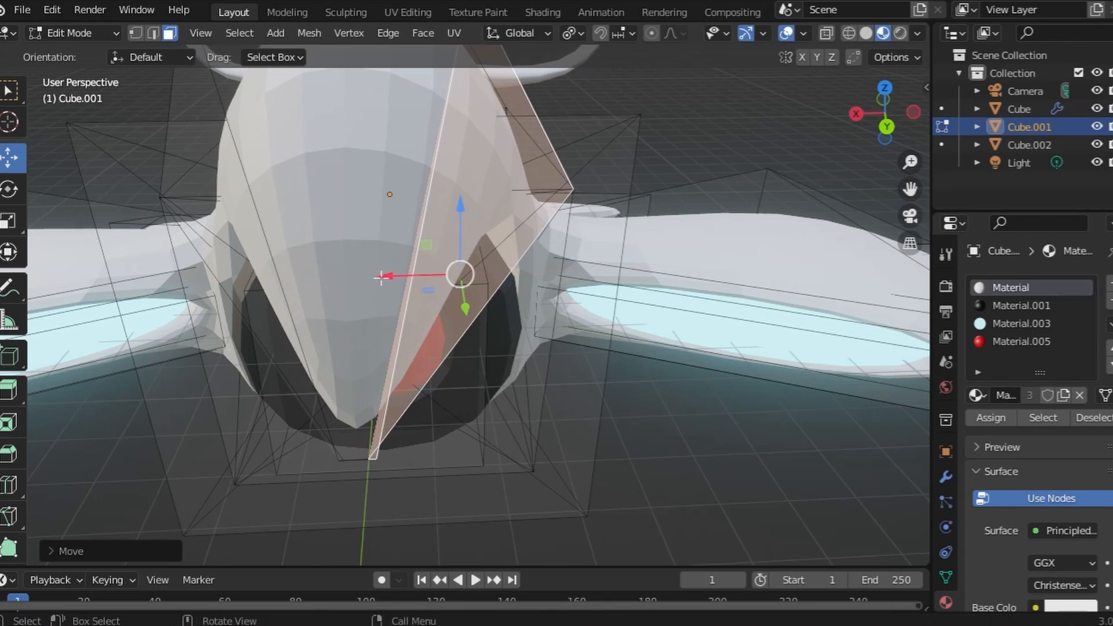
Select both side faces of the hood and inset them in place with no visible border
{"action": "middle_click_drag", "start_coordinate": [378, 276], "coordinate": [401, 239]}
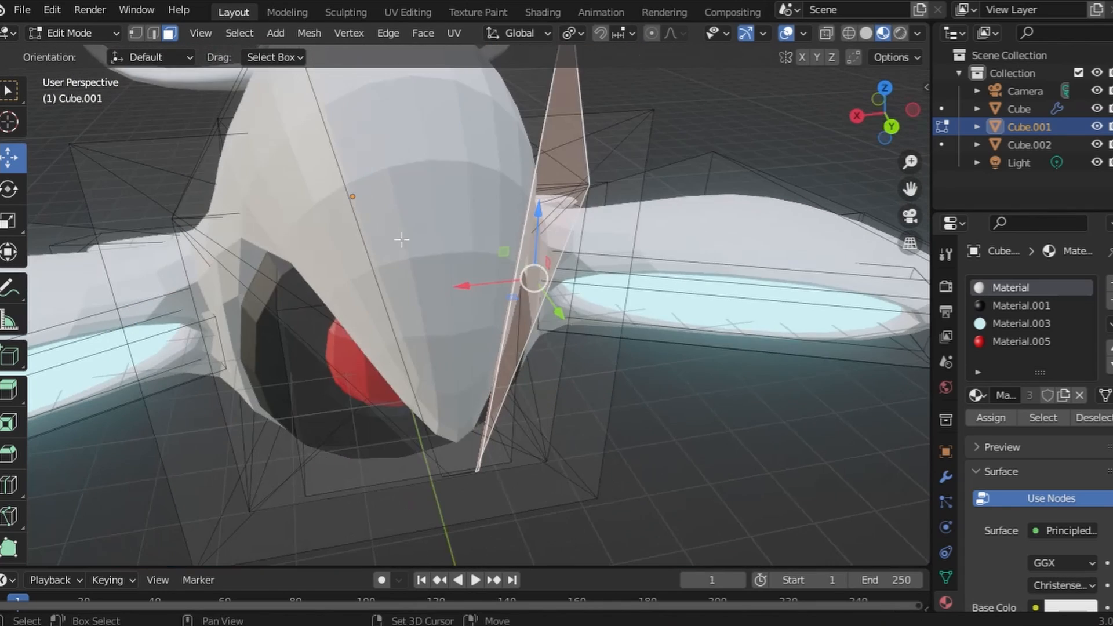
{"action": "left_click", "coordinate": [307, 242], "text": "shift"}
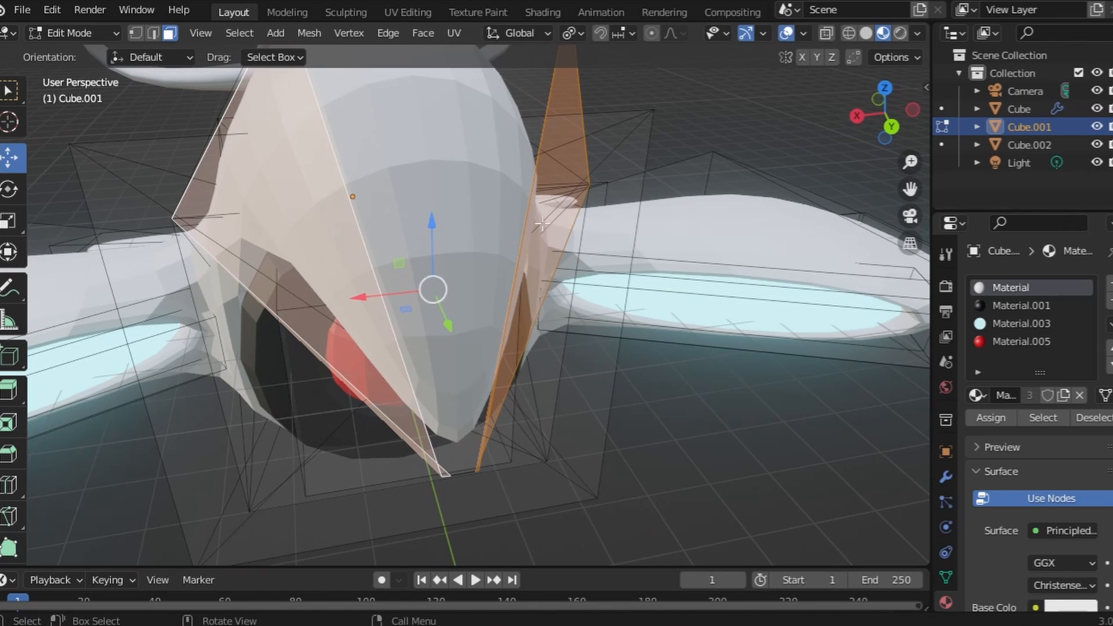
{"action": "key", "text": "i"}
{"action": "key", "text": "i"}
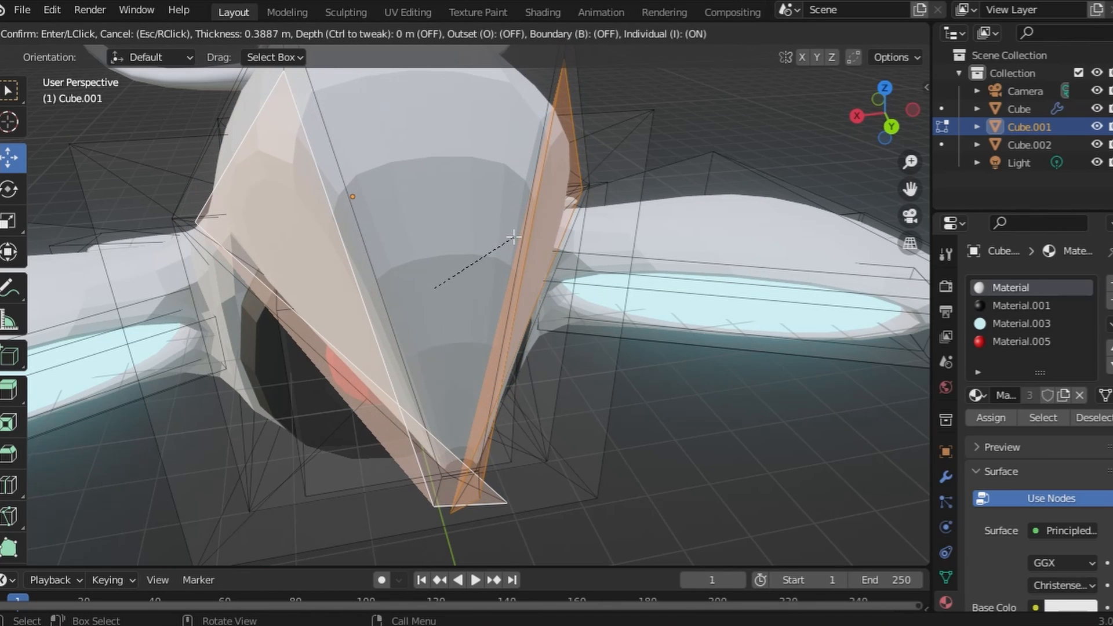
{"action": "key", "text": "i"}
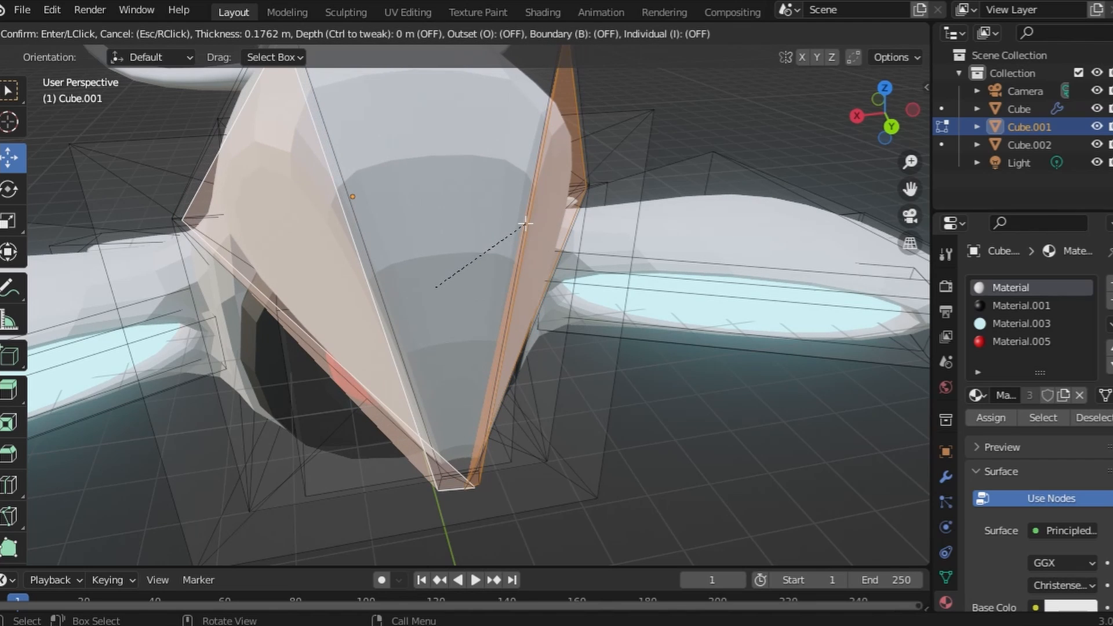
{"action": "left_click", "coordinate": [540, 207]}
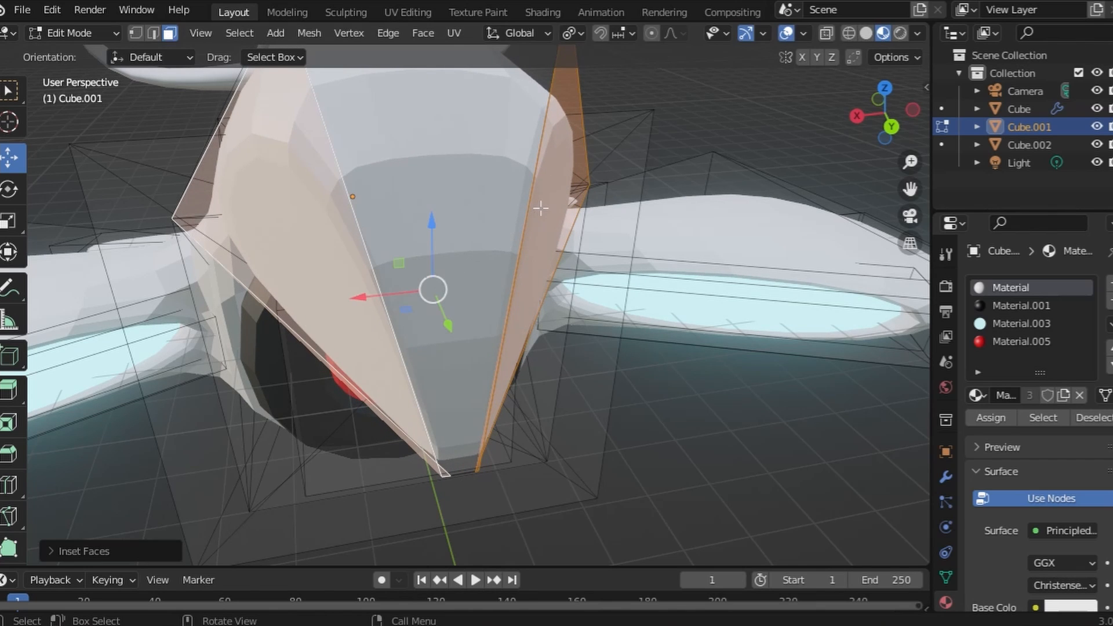
Scale down both inset side faces of the hood uniformly
{"action": "key", "text": "a"}
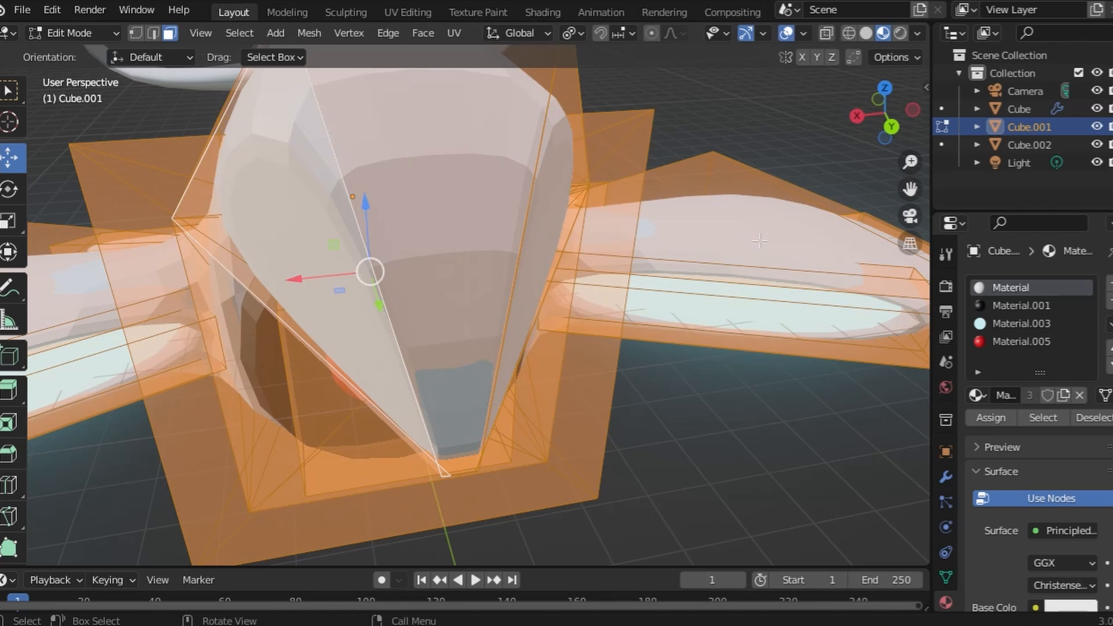
{"action": "key", "text": "ctrl+z"}
{"action": "key", "text": "s"}
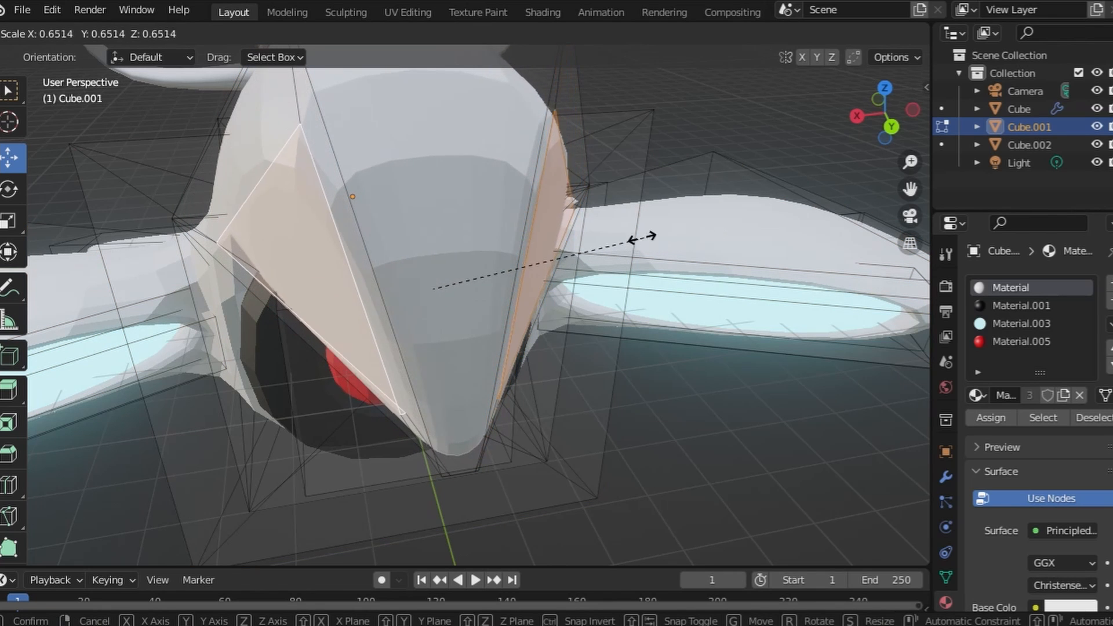
{"action": "left_click", "coordinate": [578, 248]}
Try moving the hood's side faces up and back, extruding them inward and shifting the extruded faces
{"action": "left_click_drag", "start_coordinate": [451, 325], "coordinate": [434, 216]}
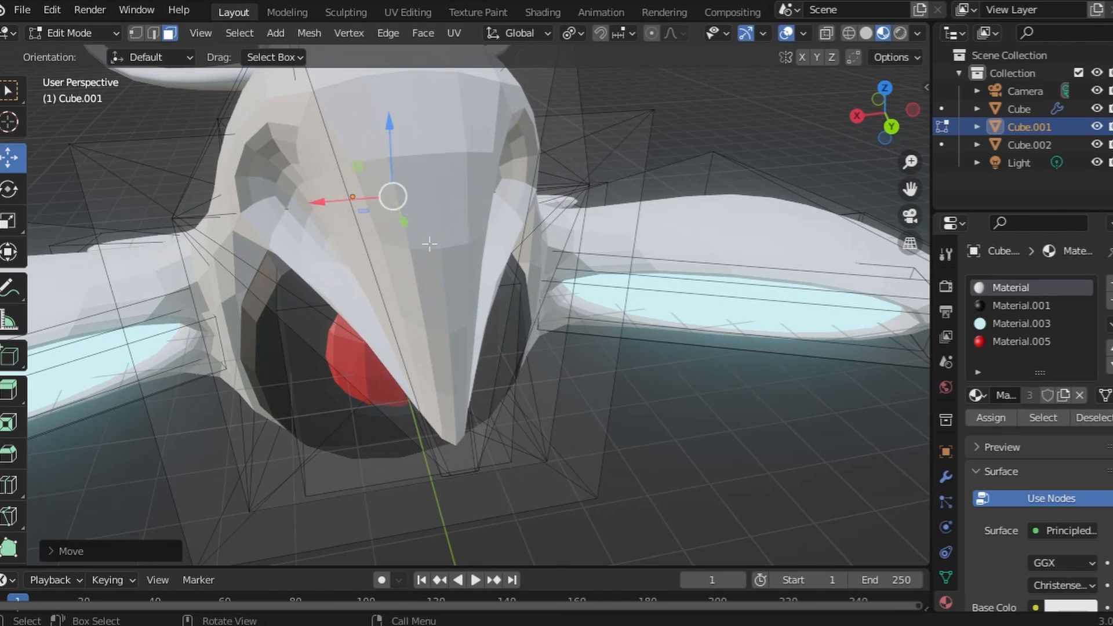
{"action": "middle_click_drag", "start_coordinate": [434, 217], "coordinate": [539, 241]}
{"action": "scroll", "coordinate": [539, 241], "scroll_direction": "up", "scroll_amount": 2}
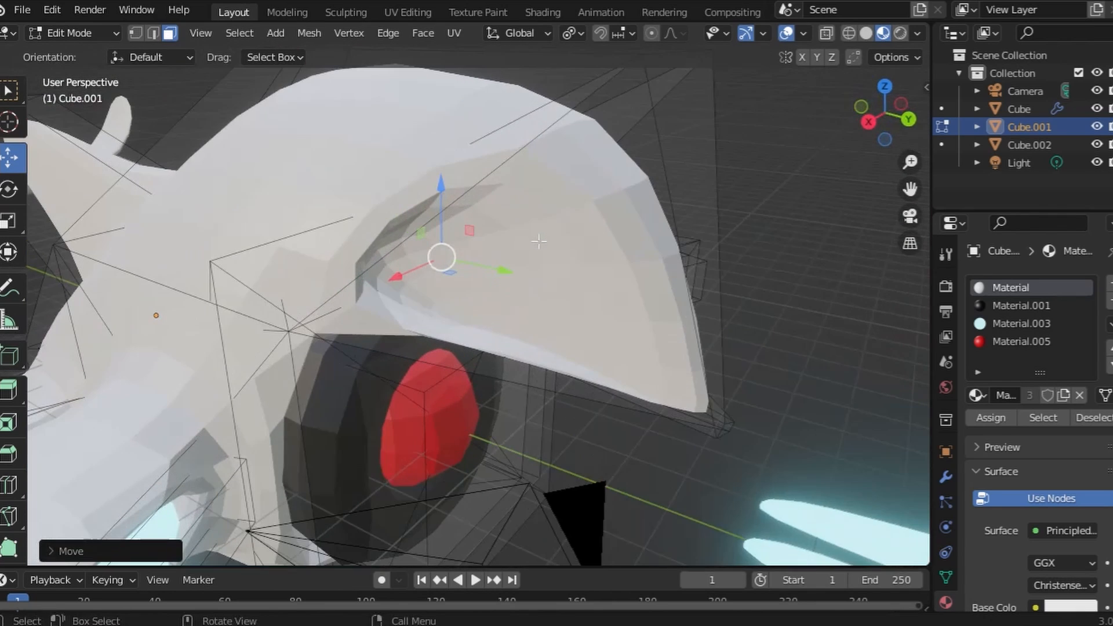
{"action": "key", "text": "e"}
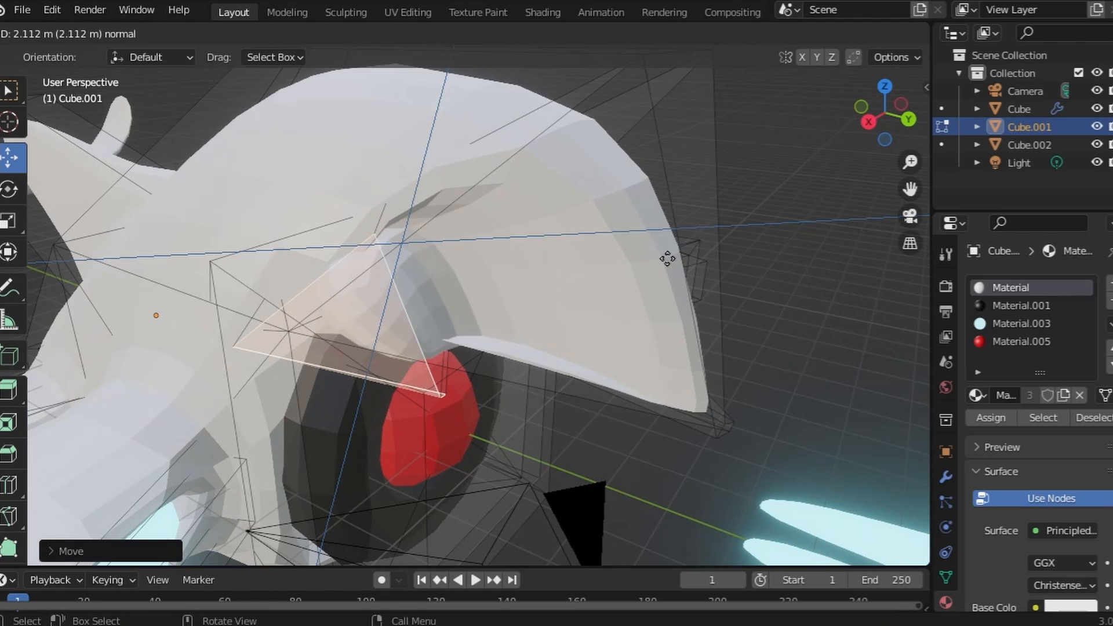
{"action": "left_click", "coordinate": [695, 267]}
{"action": "left_click_drag", "start_coordinate": [580, 287], "coordinate": [630, 303]}
{"action": "left_click_drag", "start_coordinate": [642, 345], "coordinate": [677, 306]}
Undo the extrusion and the moves of the hood's side faces, keeping their reduced size
{"action": "key", "text": "ctrl+z"}
{"action": "key", "text": "ctrl+z"}
{"action": "key", "text": "ctrl+z"}
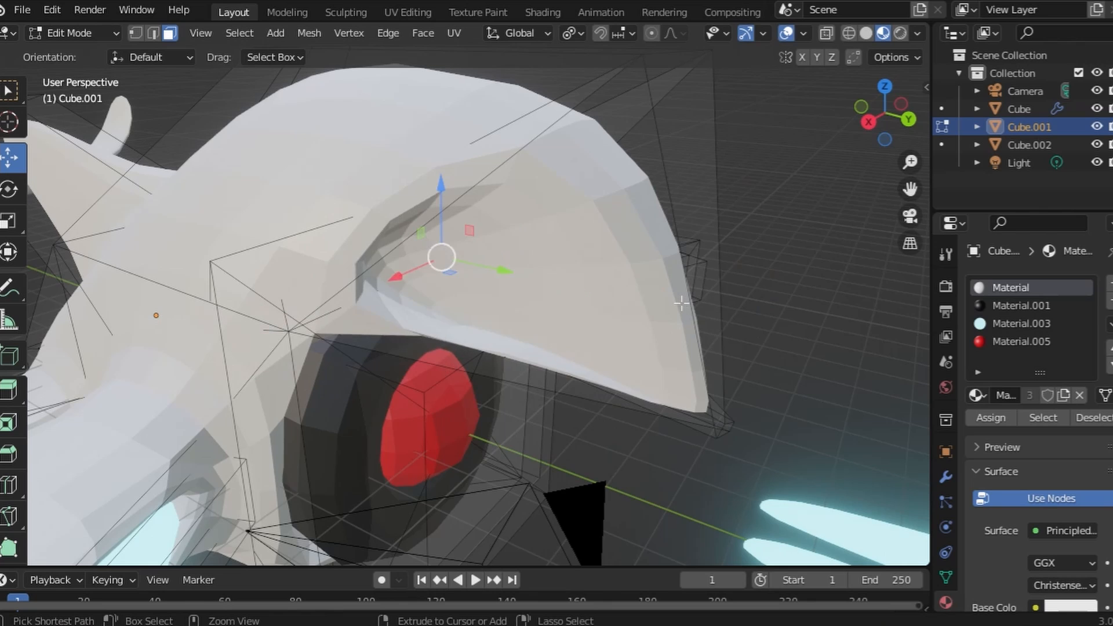
{"action": "key", "text": "ctrl+z"}
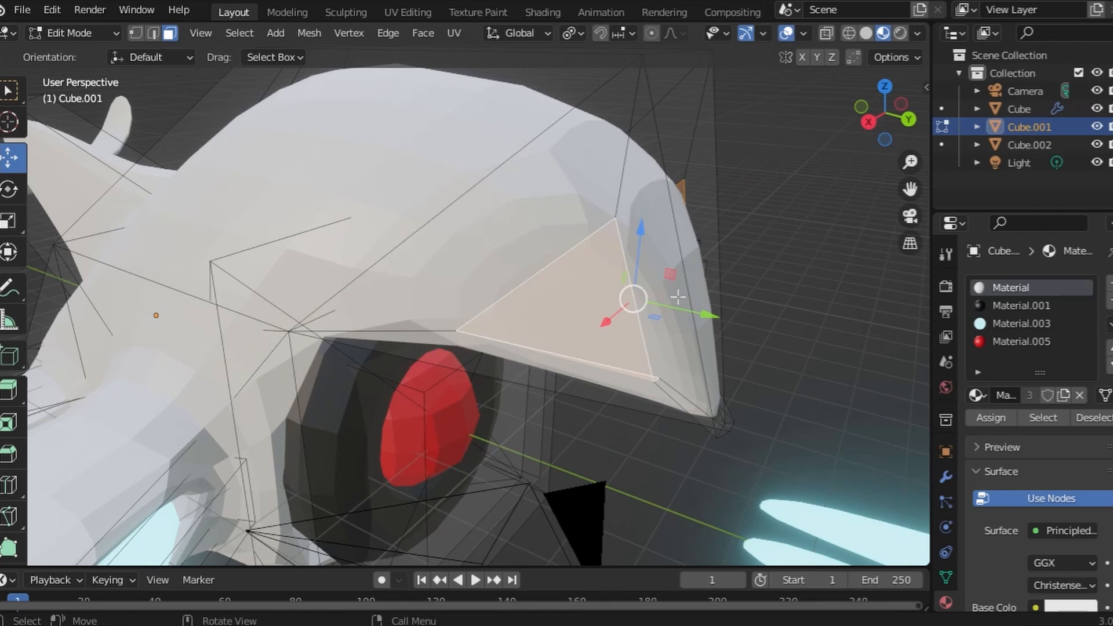
Move the hood's side faces back and up, and extrude them inward and back outward to form bulging eyes in recessed sockets
{"action": "left_click_drag", "start_coordinate": [704, 314], "coordinate": [663, 291]}
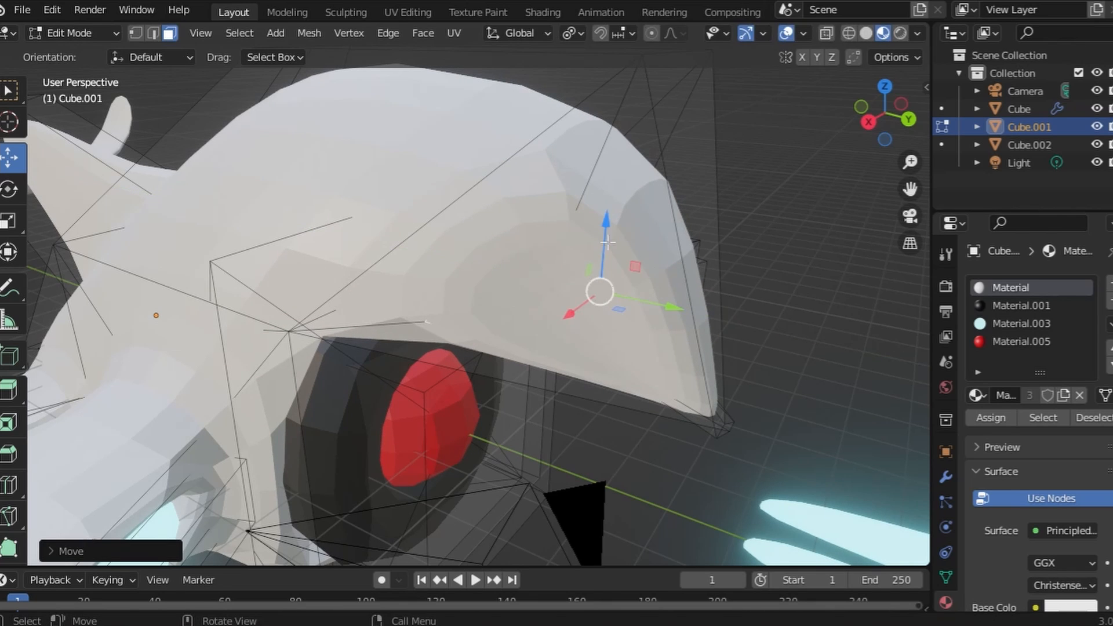
{"action": "left_click_drag", "start_coordinate": [606, 242], "coordinate": [597, 192]}
{"action": "key", "text": "e"}
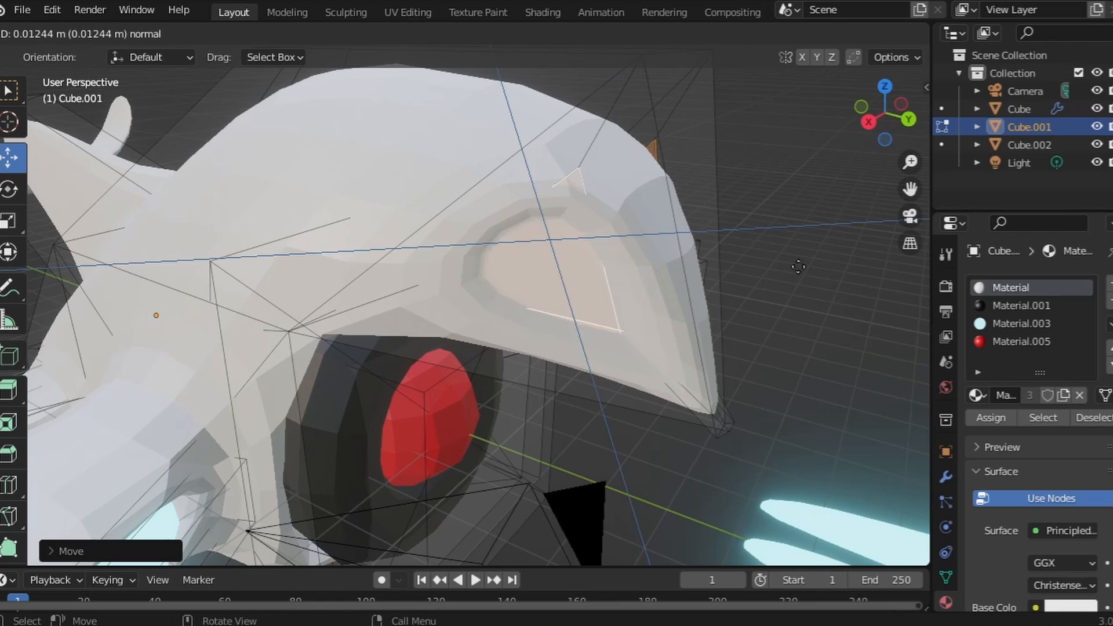
{"action": "left_click", "coordinate": [767, 273]}
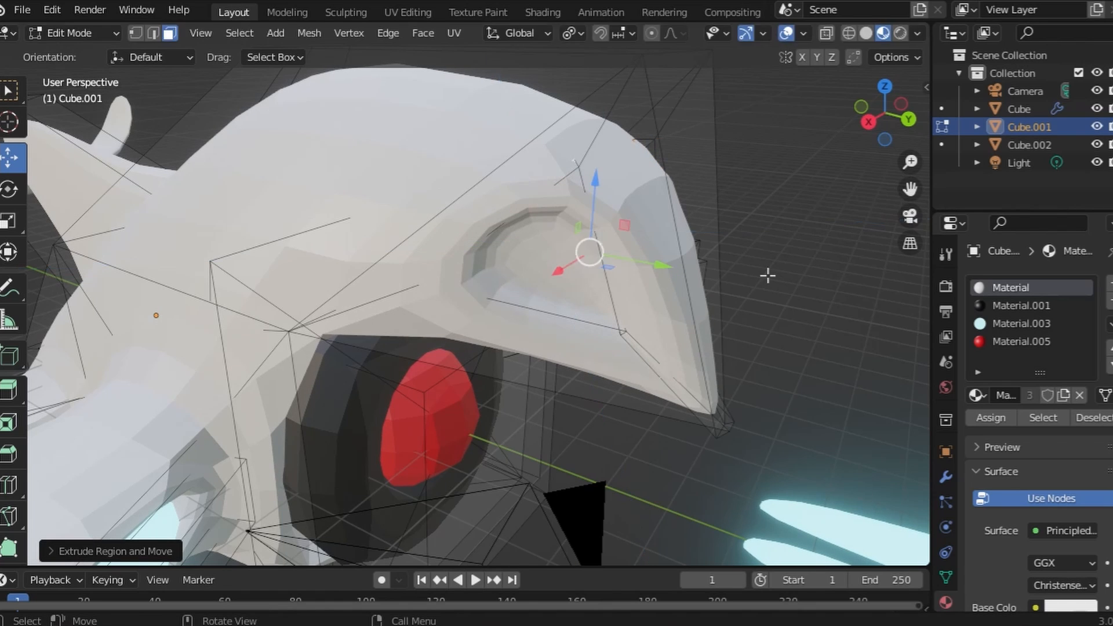
{"action": "key", "text": "e"}
{"action": "right_click", "coordinate": [891, 200]}
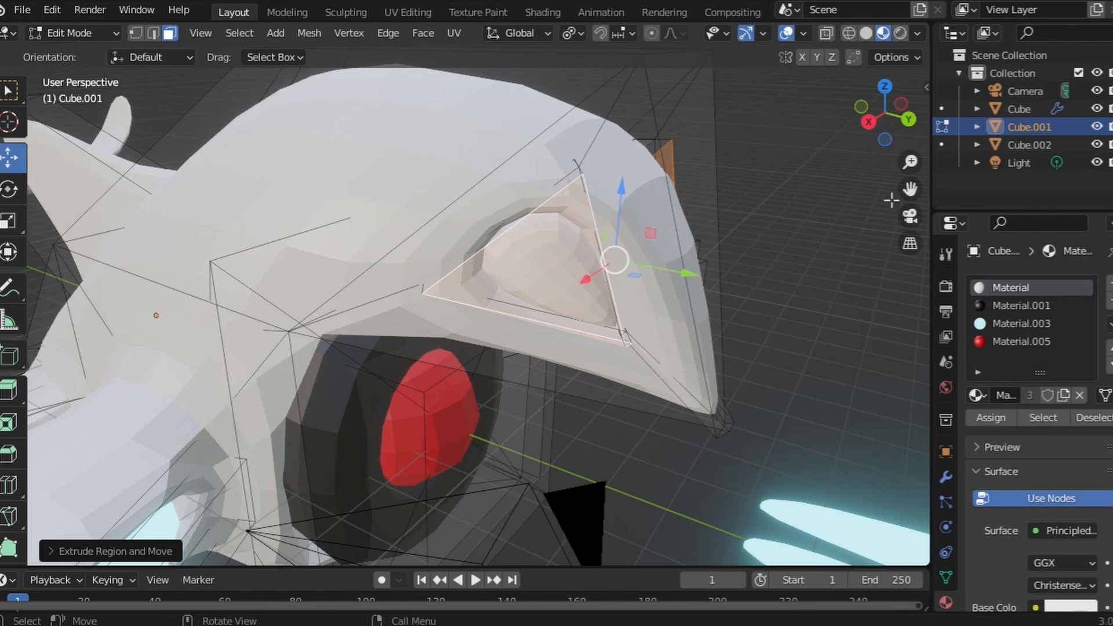
Expand the selection around both eyes of the hood and assign the red Material.005 to it
{"action": "middle_click_drag", "start_coordinate": [739, 366], "coordinate": [619, 354]}
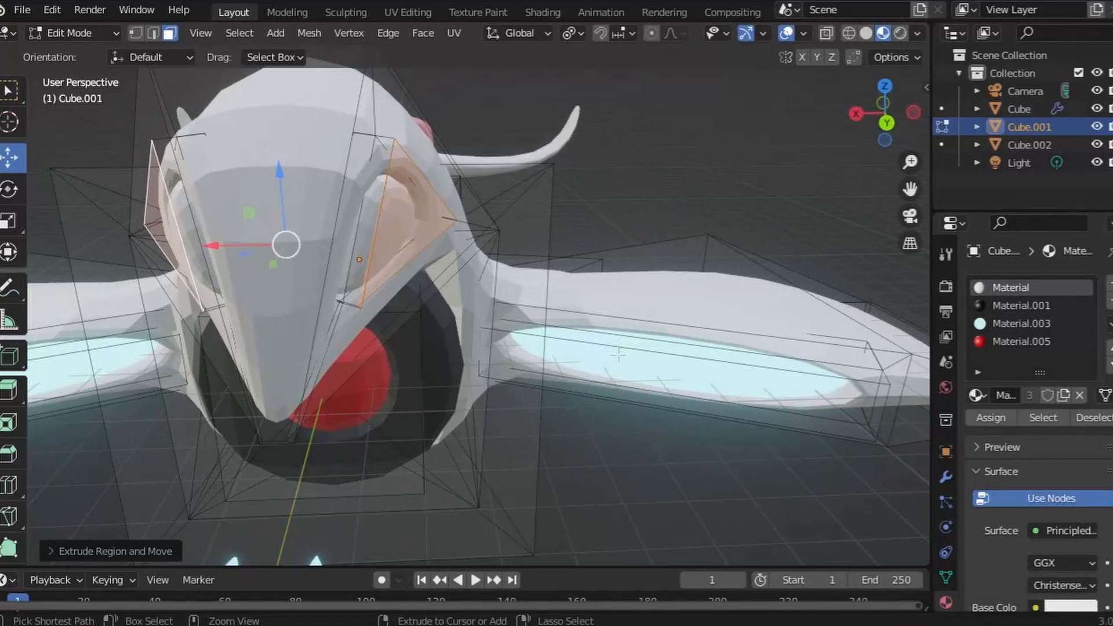
{"action": "key", "text": "ctrl+KP_Add"}
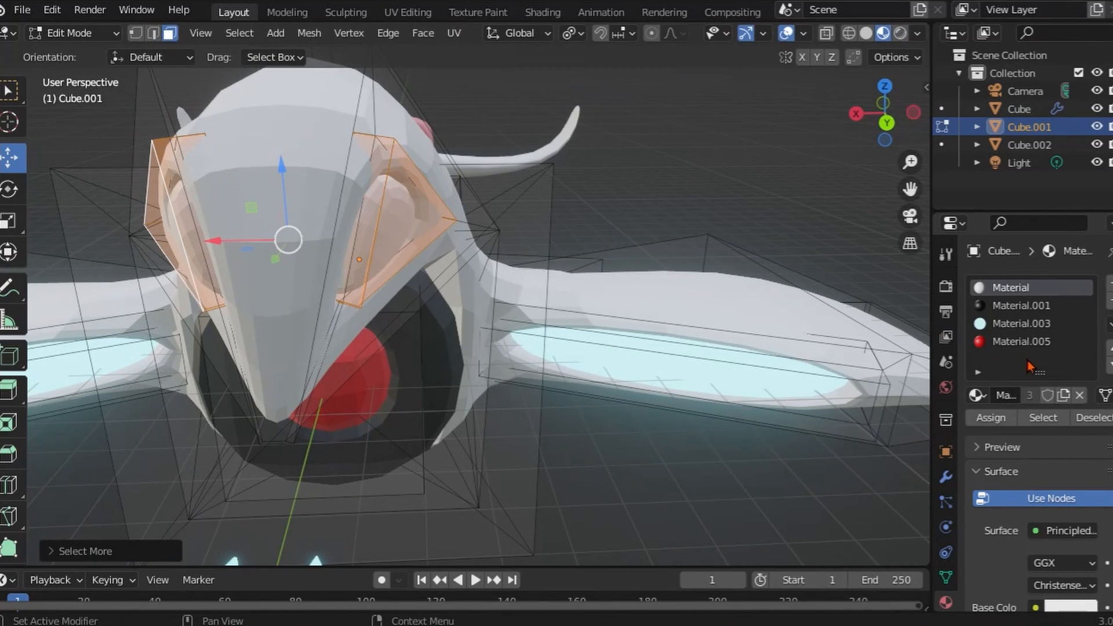
{"action": "left_click", "coordinate": [1020, 342]}
{"action": "left_click", "coordinate": [981, 417]}
{"action": "middle_click_drag", "start_coordinate": [624, 409], "coordinate": [350, 314]}
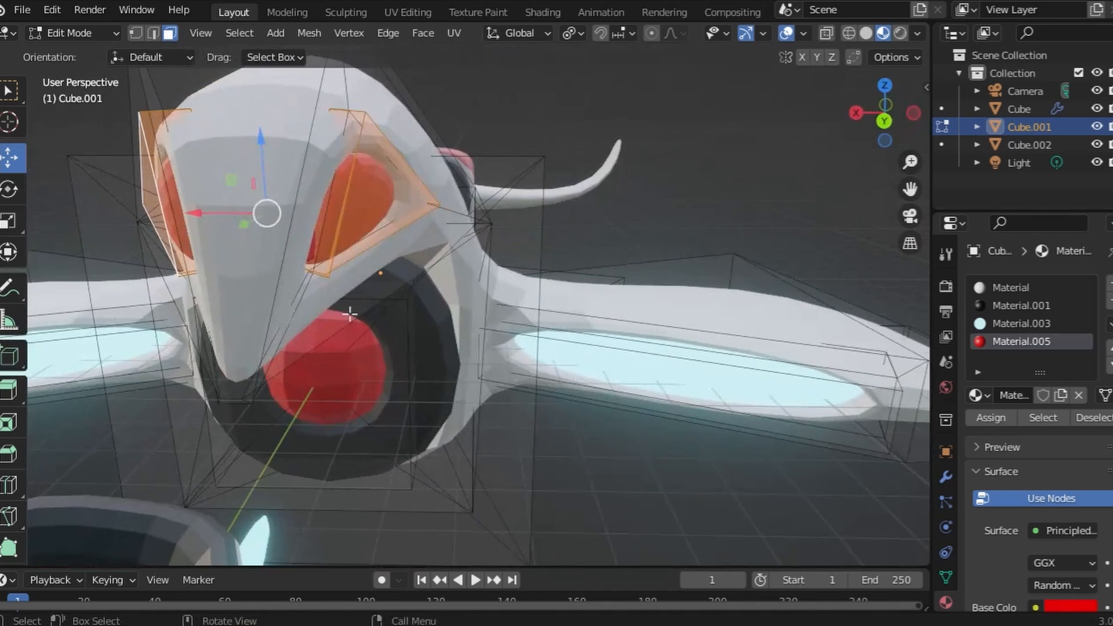
Move the hood's front face slightly along the Y axis and try extruding it inward
{"action": "left_click", "coordinate": [240, 262]}
{"action": "middle_click_drag", "start_coordinate": [264, 267], "coordinate": [673, 288]}
{"action": "left_click_drag", "start_coordinate": [805, 293], "coordinate": [814, 292]}
{"action": "middle_click_drag", "start_coordinate": [801, 292], "coordinate": [799, 292]}
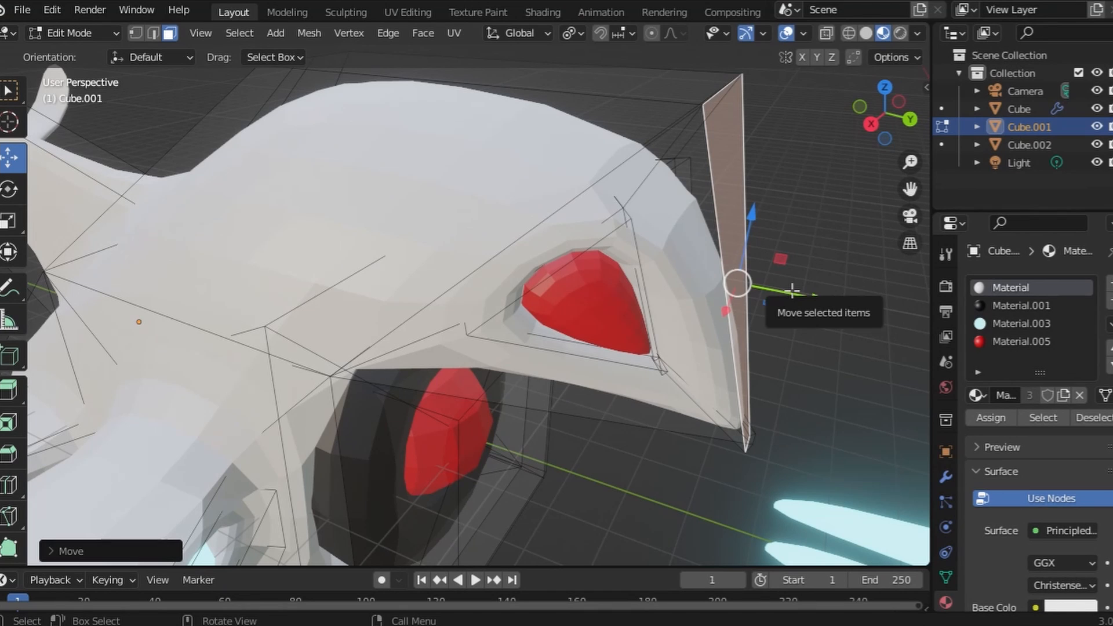
{"action": "key", "text": "e"}
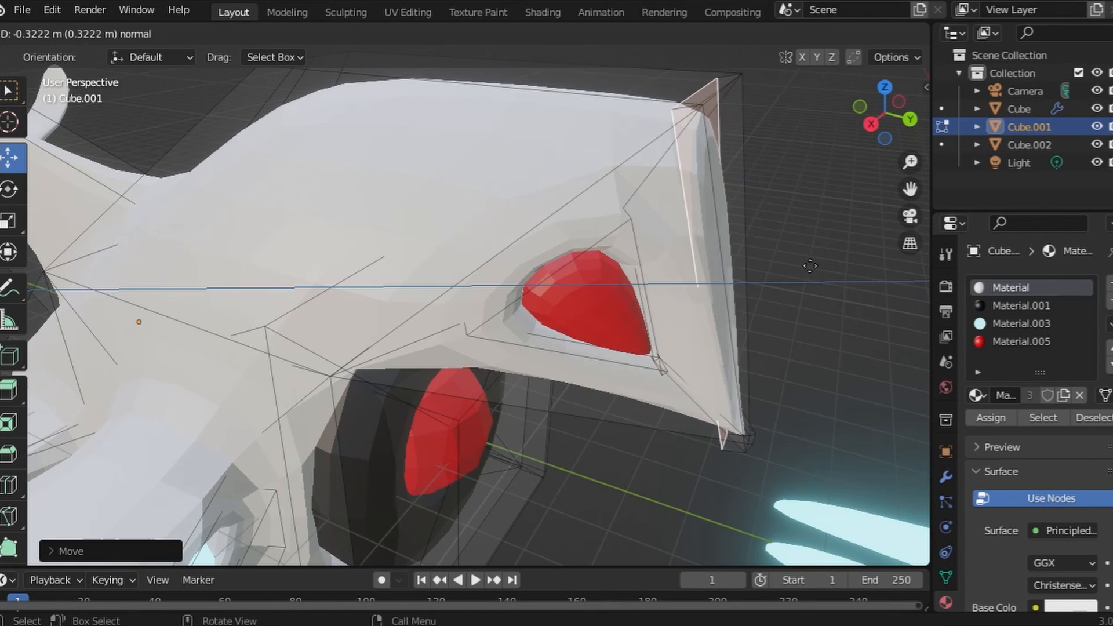
{"action": "left_click", "coordinate": [774, 266]}
Select both glowing faces inside the rear thrusters and move them backward to form long exhaust flames
{"action": "middle_click_drag", "start_coordinate": [778, 266], "coordinate": [365, 395]}
{"action": "scroll", "coordinate": [162, 415], "scroll_direction": "down", "scroll_amount": 1}
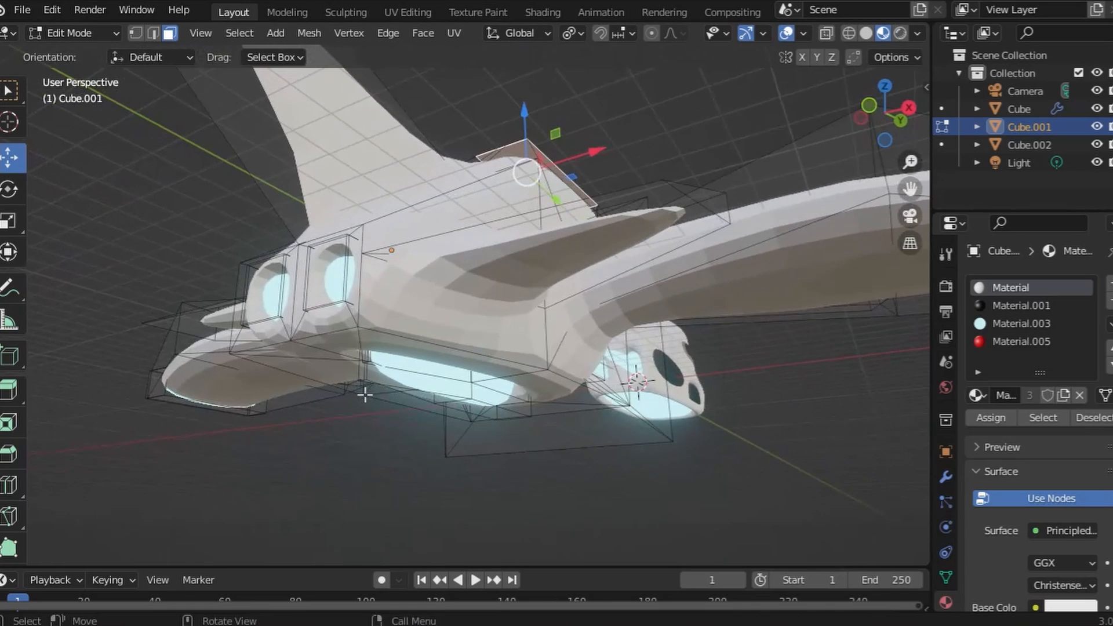
{"action": "left_click", "coordinate": [325, 279]}
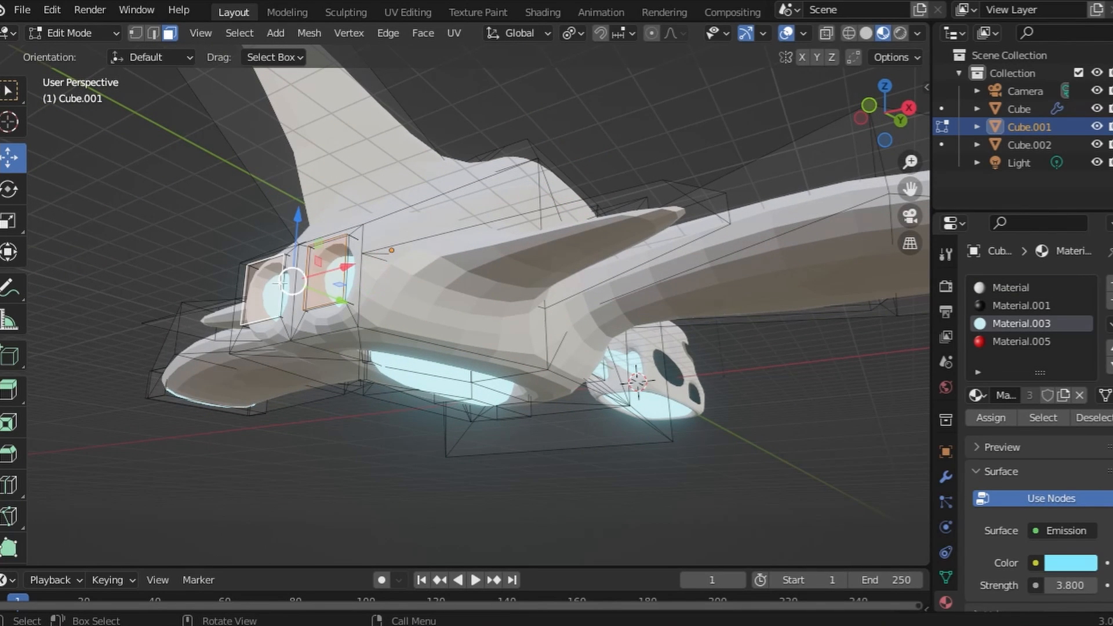
{"action": "left_click_drag", "start_coordinate": [331, 301], "coordinate": [104, 183]}
{"action": "middle_click_drag", "start_coordinate": [330, 240], "coordinate": [234, 307]}
{"action": "middle_click_drag", "start_coordinate": [235, 313], "coordinate": [357, 287], "text": "shift"}
{"action": "mouse_move", "coordinate": [277, 292]}
{"action": "left_mouse_down"}
{"action": "mouse_move", "coordinate": [274, 273]}
{"action": "mouse_move", "coordinate": [271, 283]}
{"action": "left_mouse_up"}
{"action": "middle_click_drag", "start_coordinate": [271, 283], "coordinate": [374, 284]}
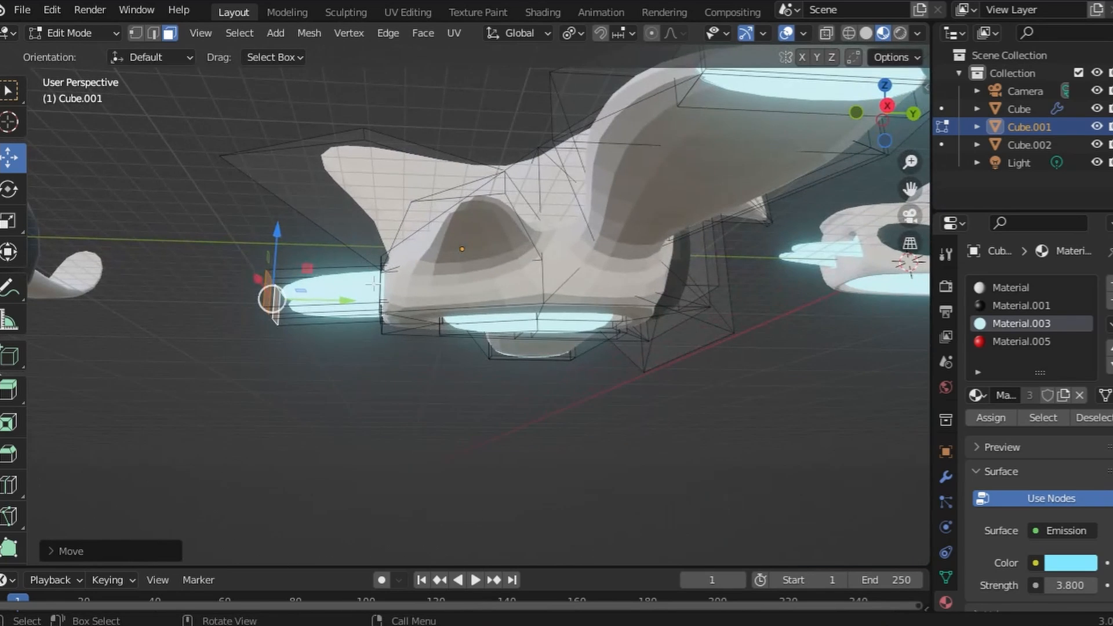
Expand the selection to both complete thrusters, lower them along the Z axis and rotate them so the flames tilt downward
{"action": "scroll", "coordinate": [430, 363], "scroll_direction": "up", "scroll_amount": 4}
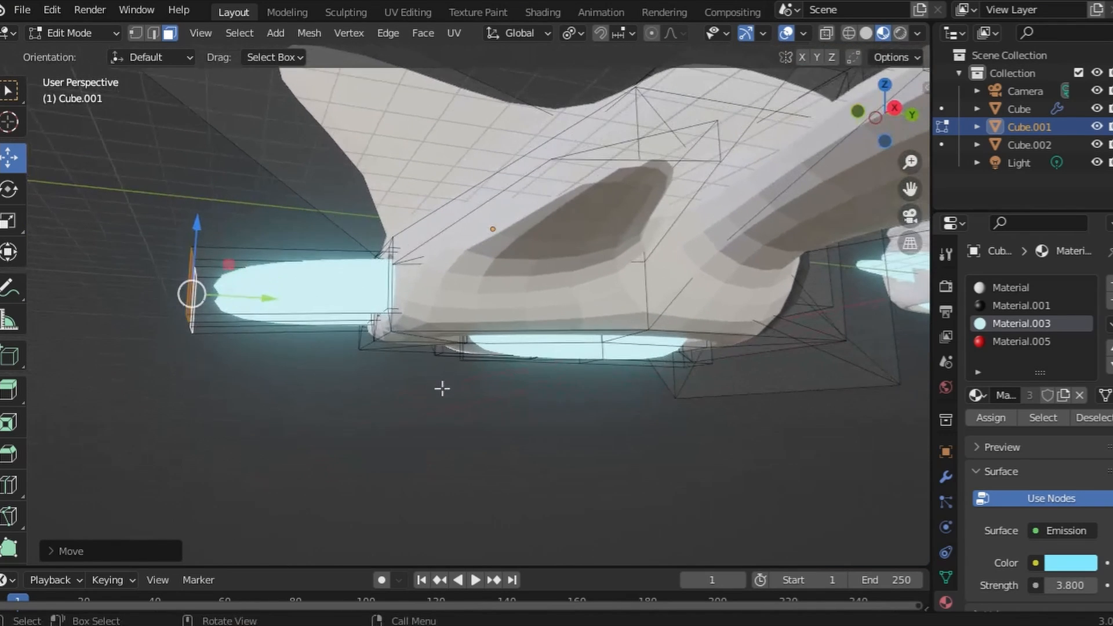
{"action": "key", "text": "ctrl+KP_Add"}
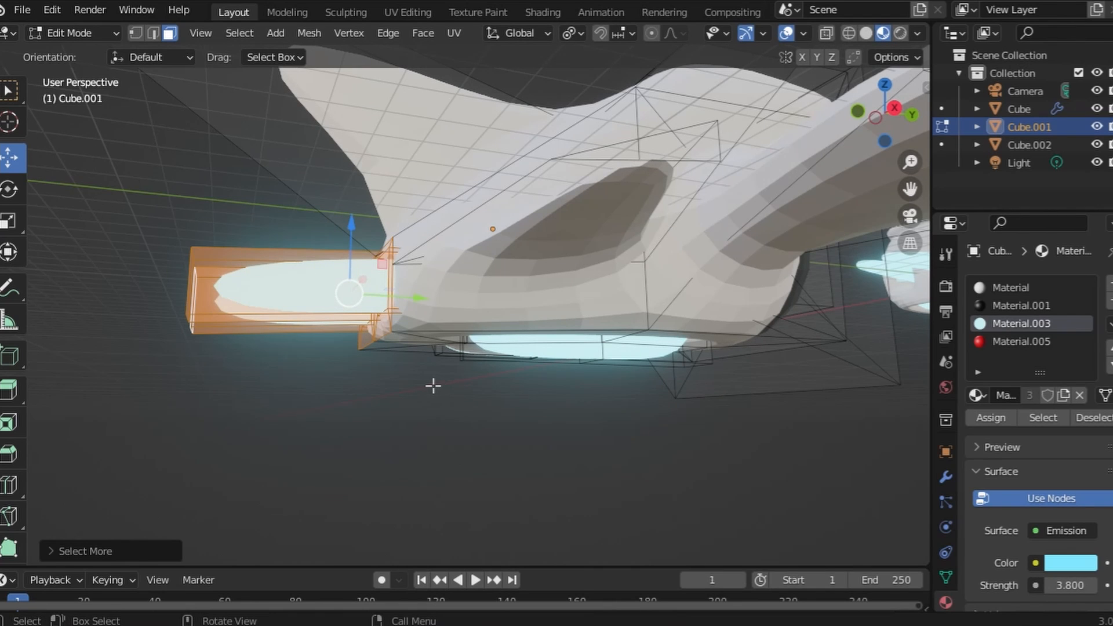
{"action": "left_click_drag", "start_coordinate": [356, 219], "coordinate": [354, 250]}
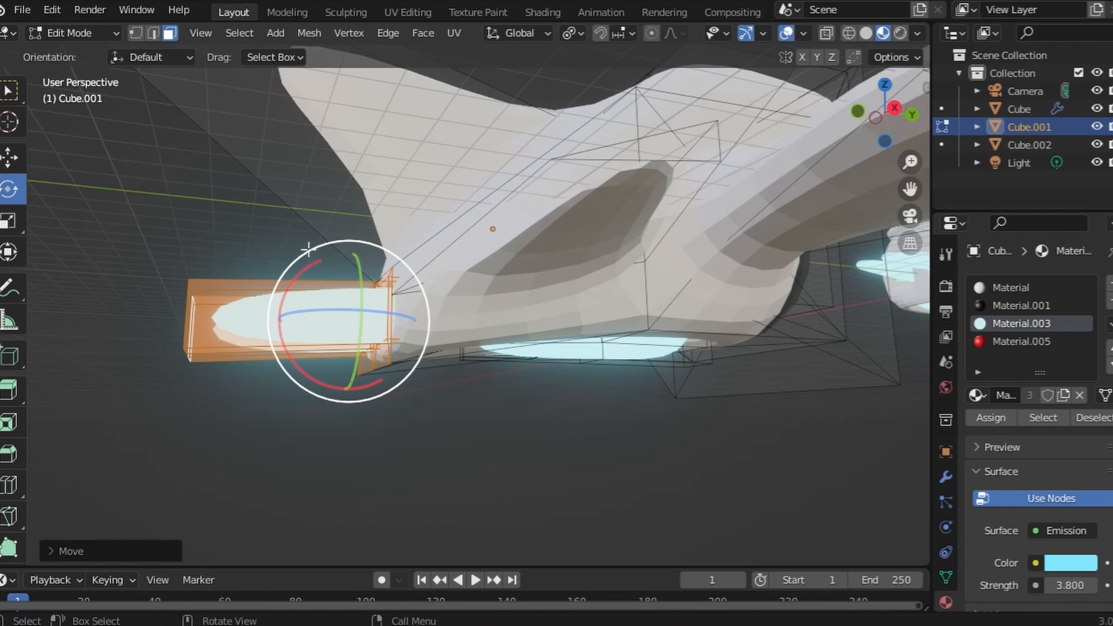
{"action": "left_click_drag", "start_coordinate": [307, 249], "coordinate": [297, 255]}
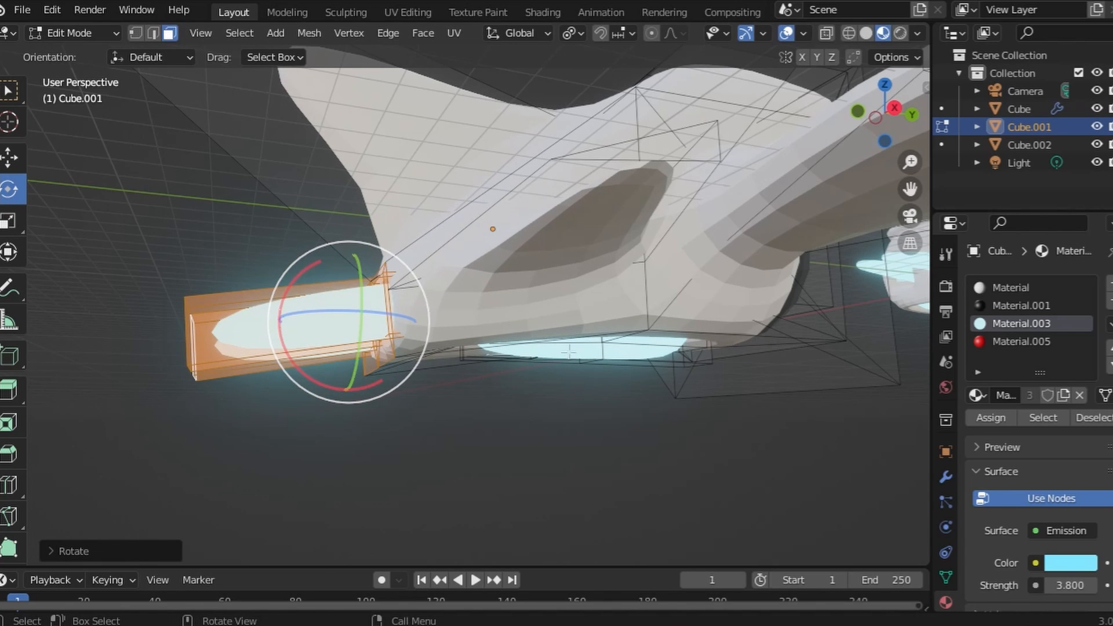
{"action": "middle_click_drag", "start_coordinate": [569, 352], "coordinate": [474, 409]}
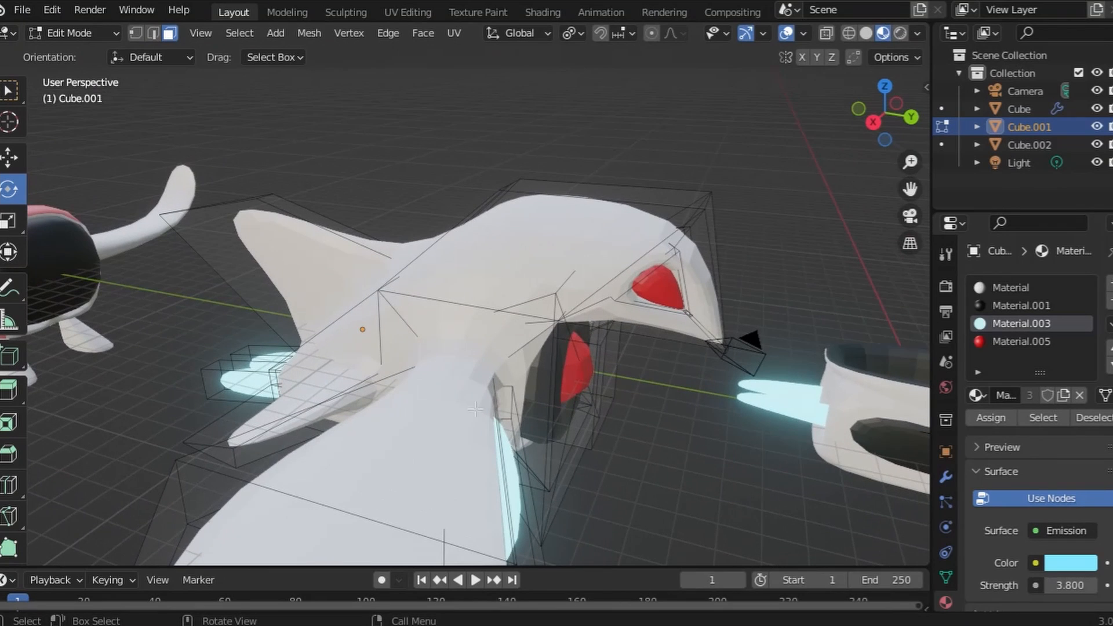
Return to Object Mode and apply Shade Smooth to the winged ship with the red eyes
{"action": "left_click", "coordinate": [70, 33]}
{"action": "left_click", "coordinate": [76, 49]}
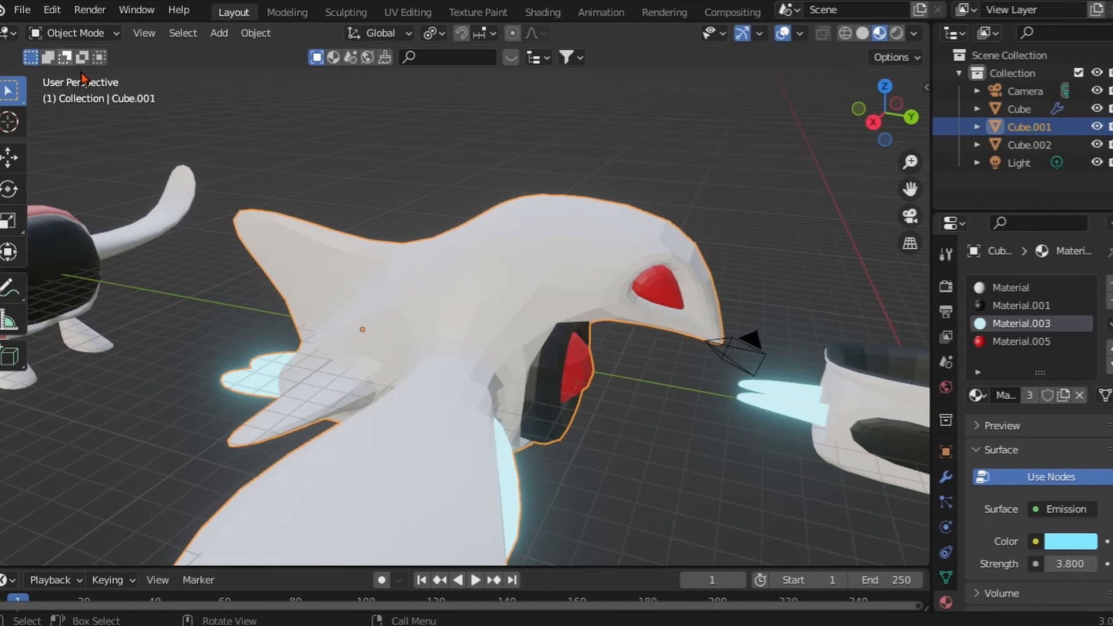
{"action": "right_click", "coordinate": [458, 278]}
{"action": "left_click", "coordinate": [458, 279]}
Select the white truck-shaped ship with black windows and apply Shade Smooth to it
{"action": "middle_click_drag", "start_coordinate": [420, 313], "coordinate": [655, 287]}
{"action": "middle_click_drag", "start_coordinate": [869, 290], "coordinate": [724, 319]}
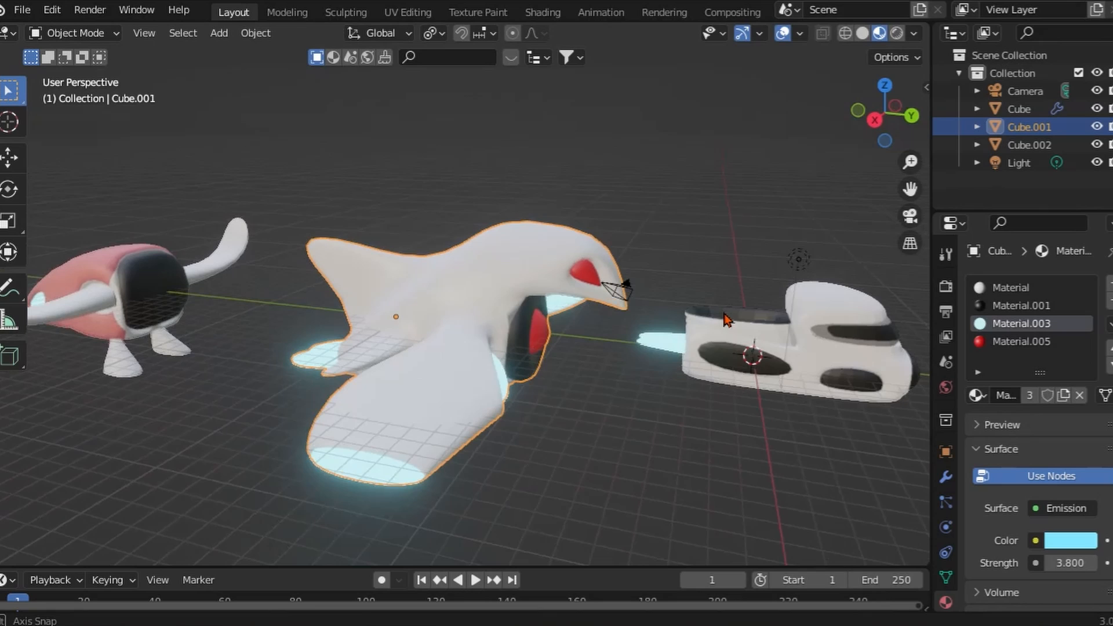
{"action": "left_click", "coordinate": [816, 358]}
{"action": "right_click", "coordinate": [905, 385]}
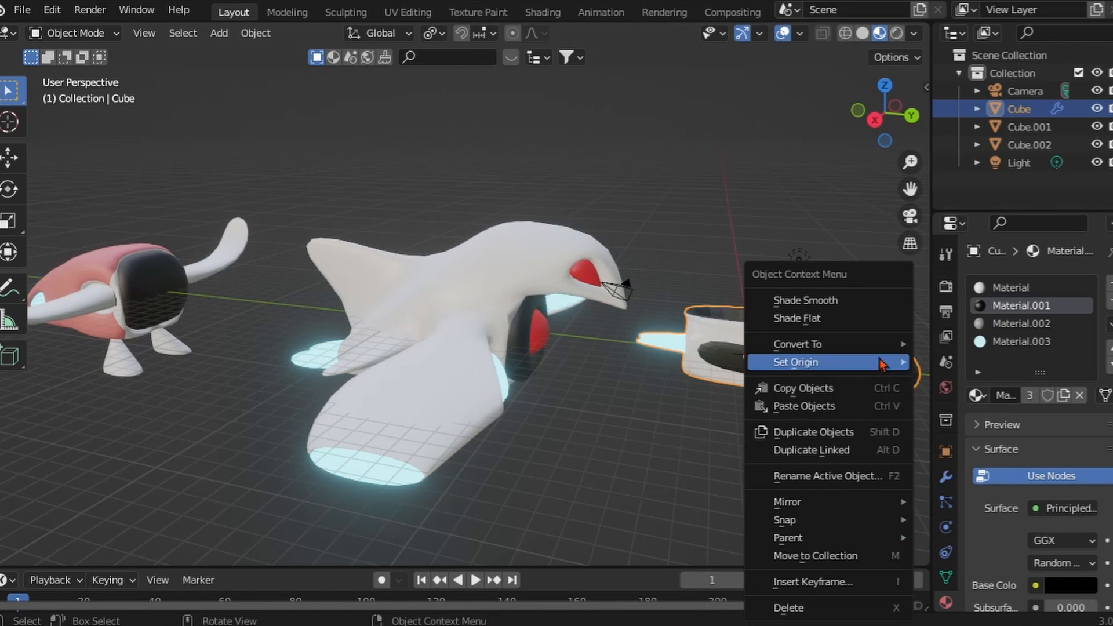
{"action": "left_click", "coordinate": [868, 302]}
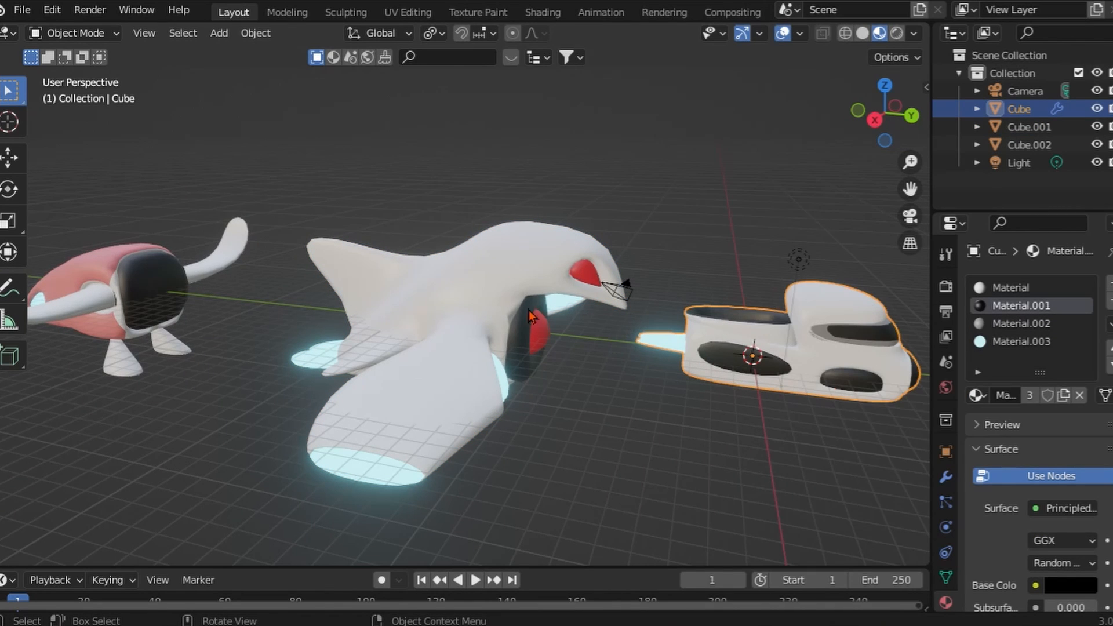
Rotate the truck-shaped ship and the winged ship about the Z axis so their noses face the viewer
{"action": "left_click", "coordinate": [6, 196]}
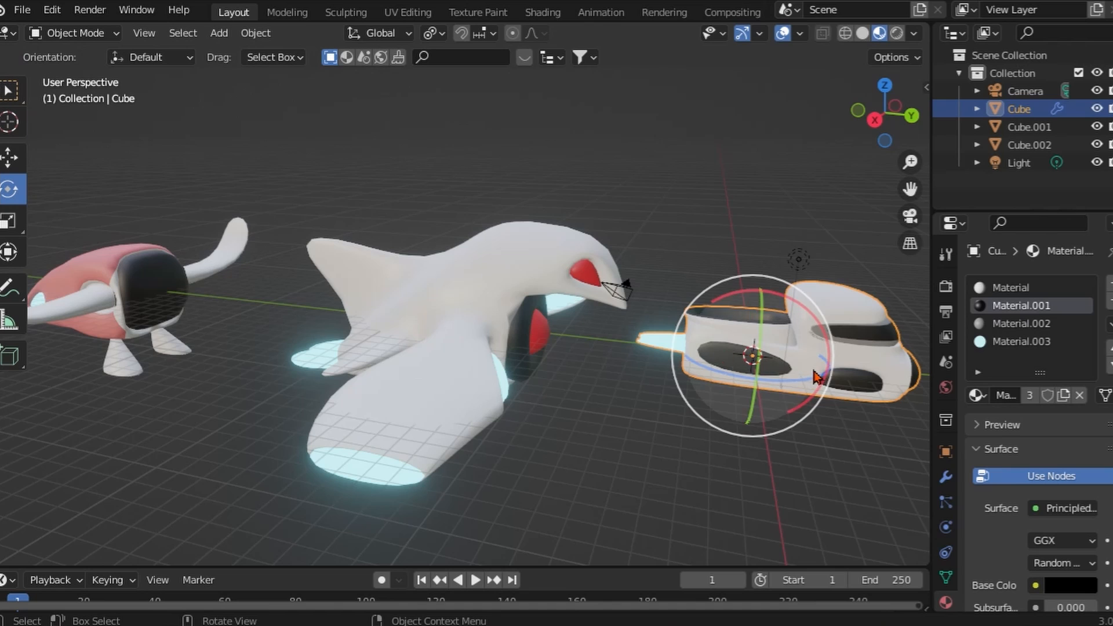
{"action": "left_click_drag", "start_coordinate": [803, 371], "coordinate": [729, 334]}
{"action": "left_click", "coordinate": [425, 310]}
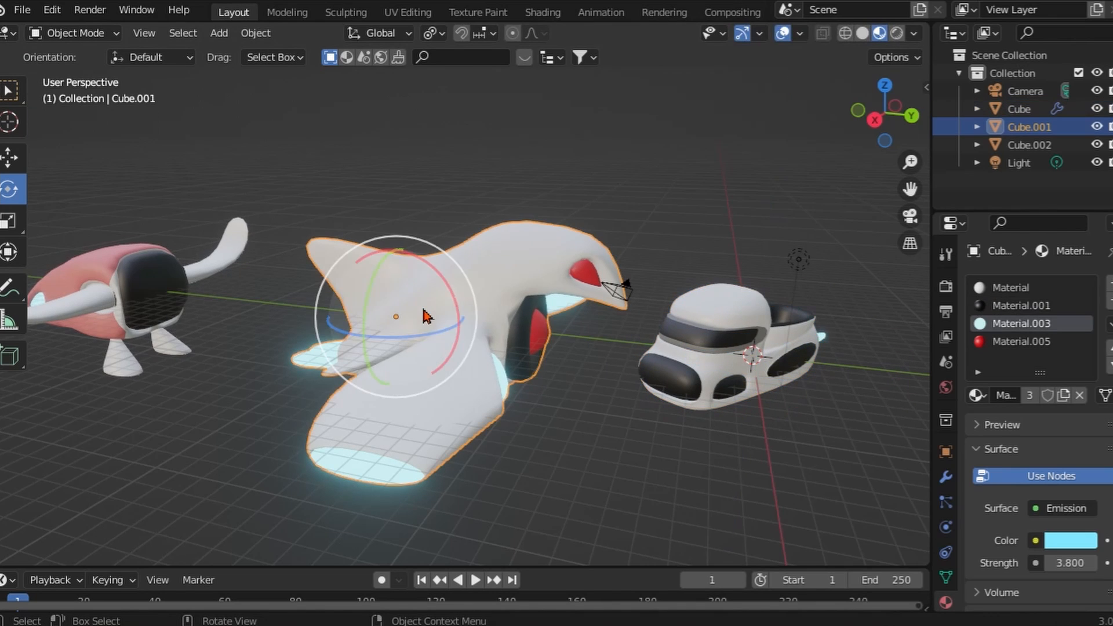
{"action": "left_click_drag", "start_coordinate": [419, 340], "coordinate": [565, 237]}
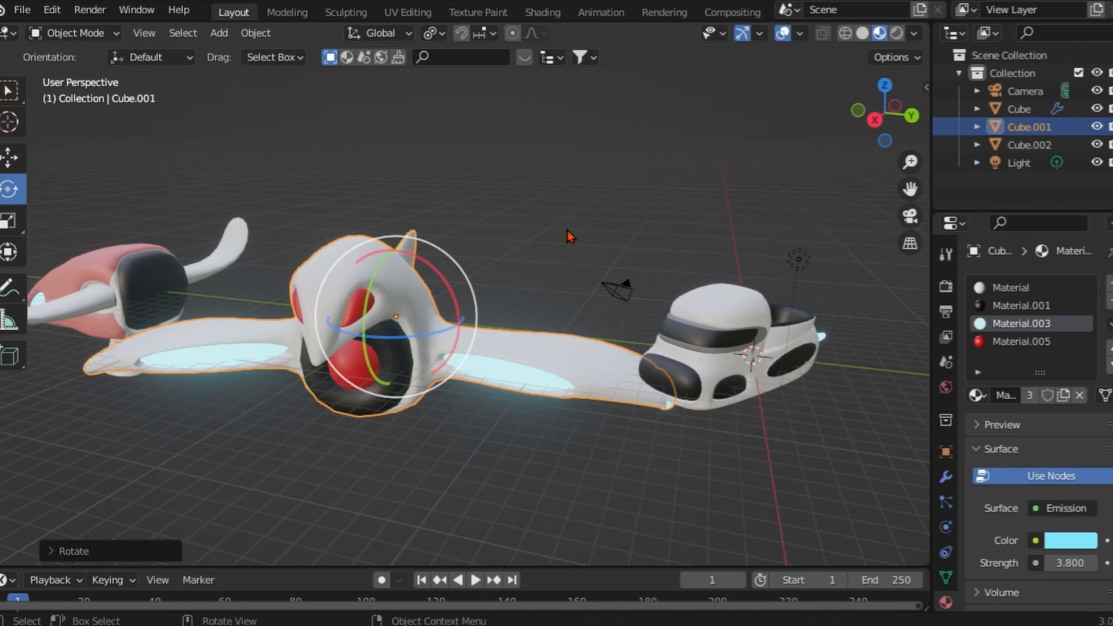
Scale the winged ship down well below its original size and move it higher above the ground
{"action": "key", "text": "s"}
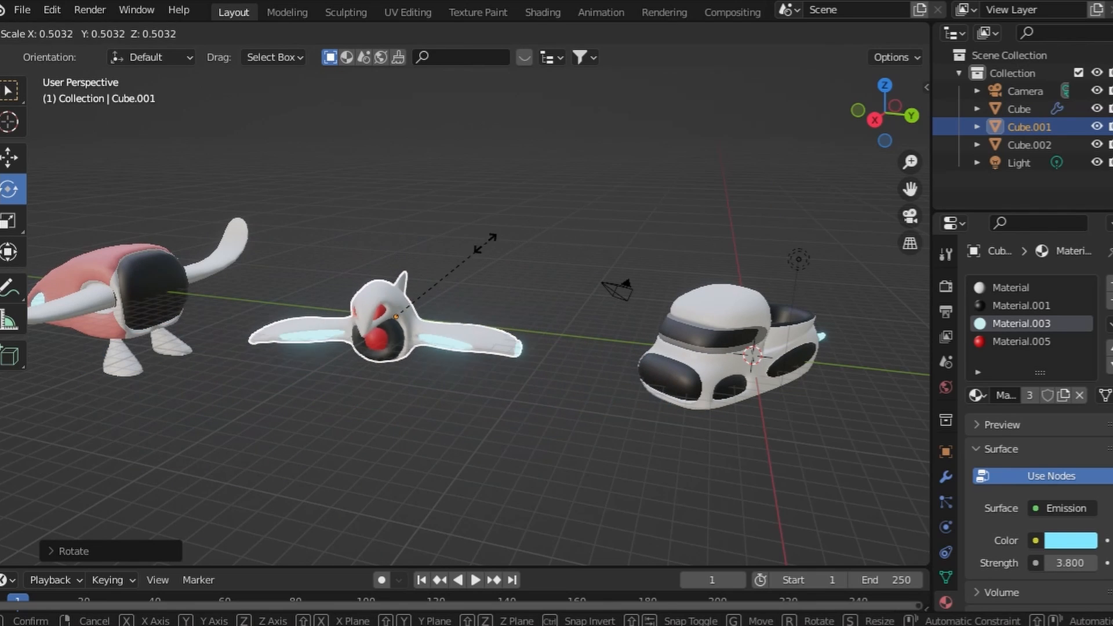
{"action": "left_click", "coordinate": [462, 266]}
{"action": "left_click", "coordinate": [22, 158]}
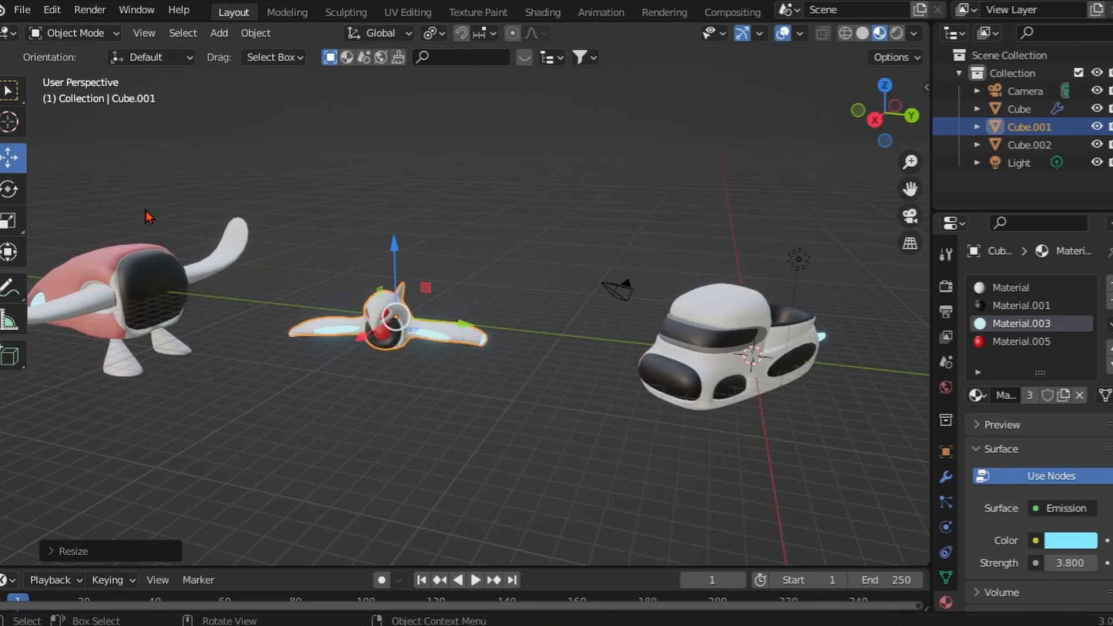
{"action": "left_click_drag", "start_coordinate": [397, 317], "coordinate": [481, 198]}
Select the pink ship and move it above the ground, closer to the red-eyed winged ship
{"action": "middle_click_drag", "start_coordinate": [480, 198], "coordinate": [375, 301]}
{"action": "left_click", "coordinate": [227, 328]}
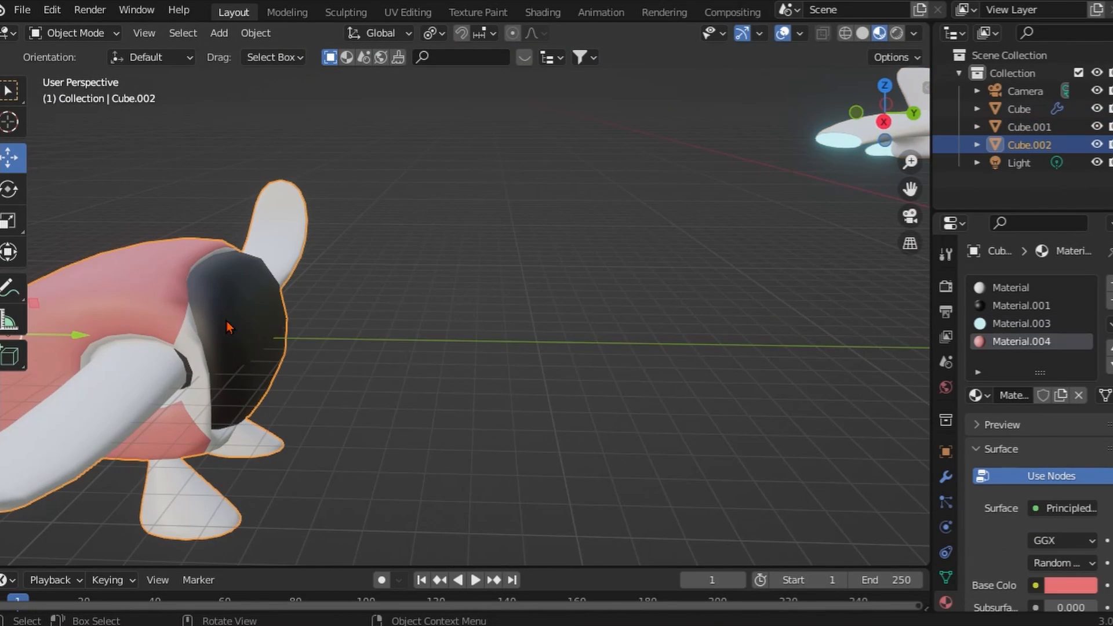
{"action": "middle_click_drag", "start_coordinate": [219, 333], "coordinate": [183, 329]}
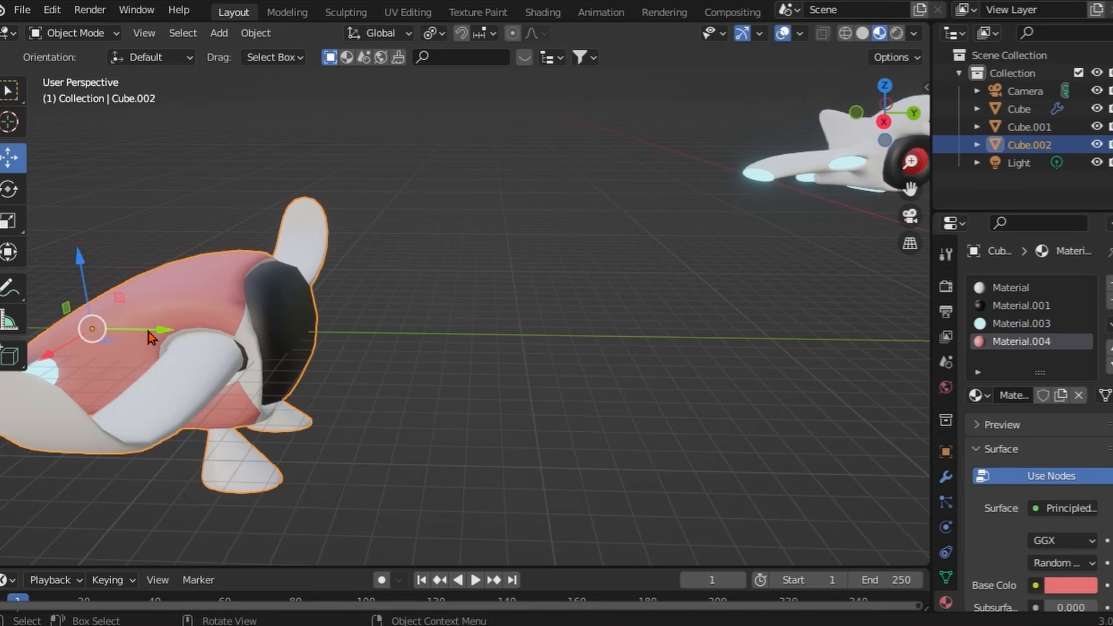
{"action": "left_click_drag", "start_coordinate": [92, 329], "coordinate": [519, 167]}
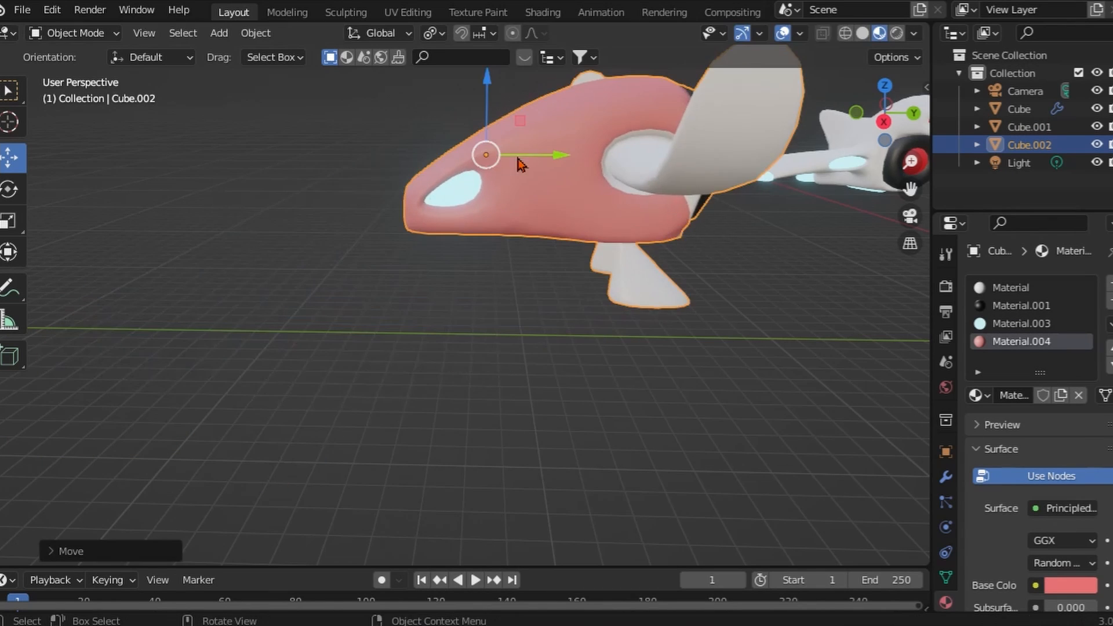
{"action": "middle_click_drag", "start_coordinate": [519, 167], "coordinate": [524, 179]}
Rotate the pink ship about the Z axis so its black front window faces the viewer
{"action": "left_click", "coordinate": [11, 195]}
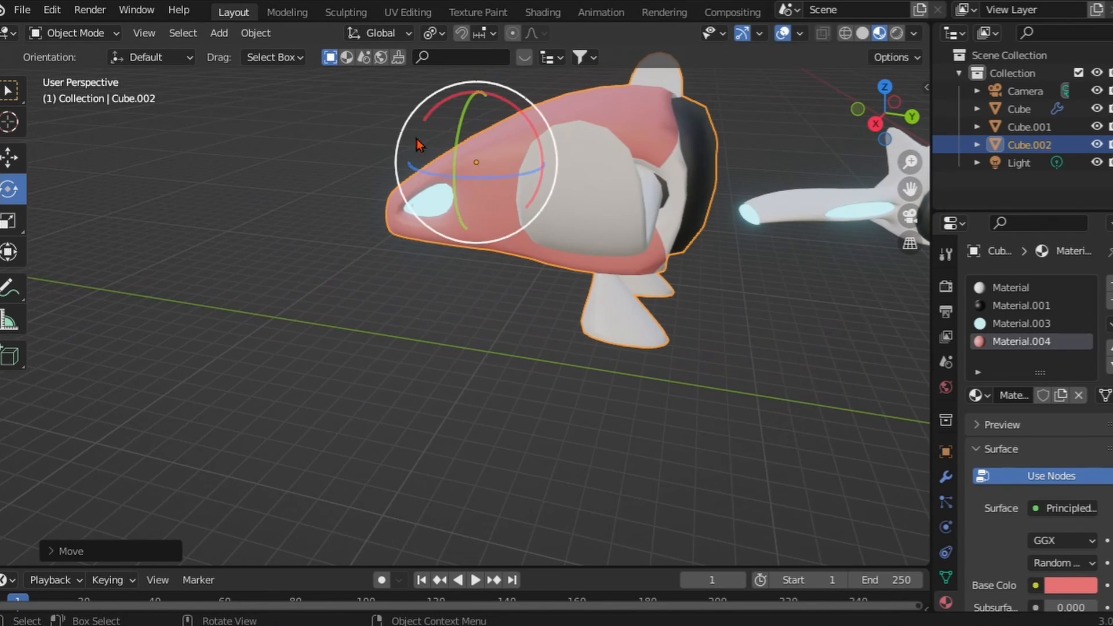
{"action": "left_click_drag", "start_coordinate": [419, 143], "coordinate": [555, 162]}
{"action": "left_click_drag", "start_coordinate": [473, 142], "coordinate": [456, 168]}
Enter Edit Mode on the pink ship and select both halves of its black front window
{"action": "left_click", "coordinate": [74, 33]}
{"action": "left_click", "coordinate": [69, 68]}
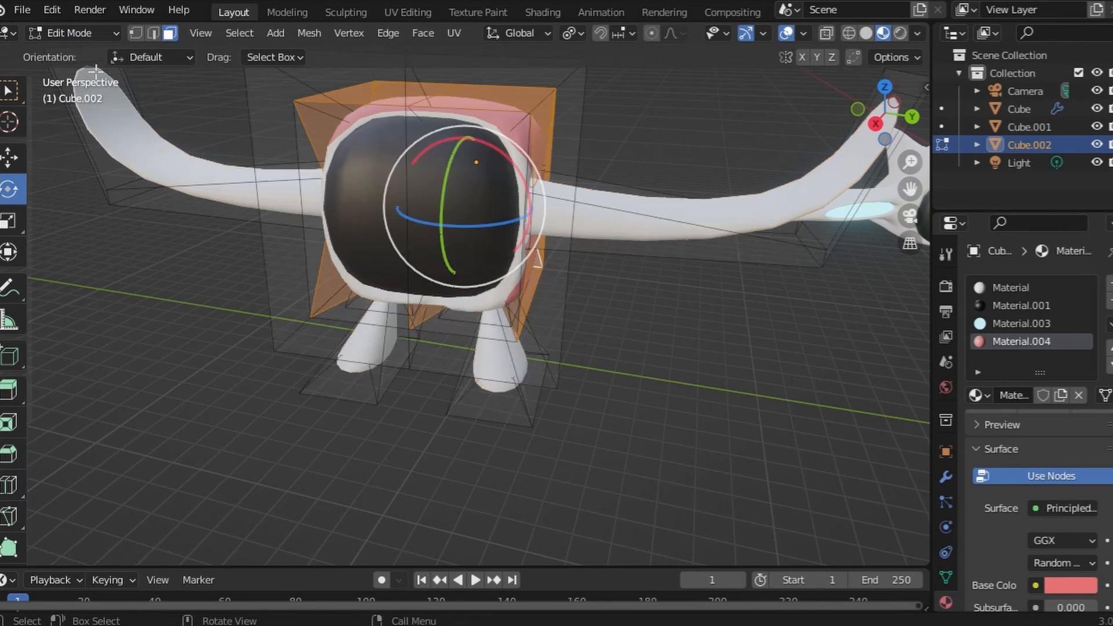
{"action": "left_click", "coordinate": [400, 206]}
{"action": "left_click", "coordinate": [462, 206], "text": "shift"}
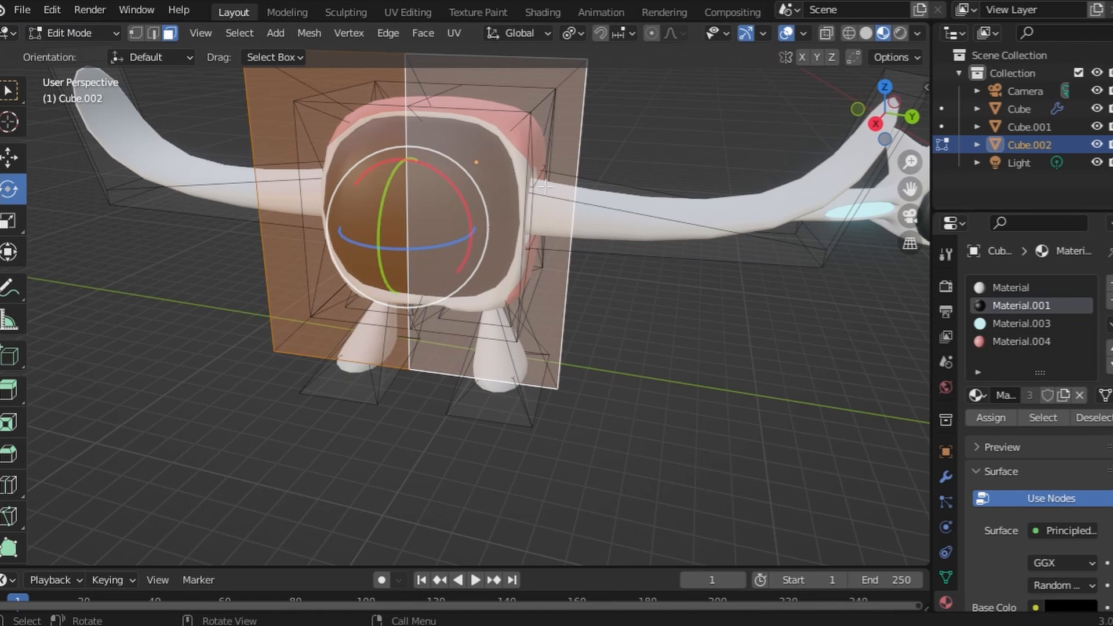
Try to inset the two front window faces individually and scale the inset faces down, and undo both operations
{"action": "key", "text": "i"}
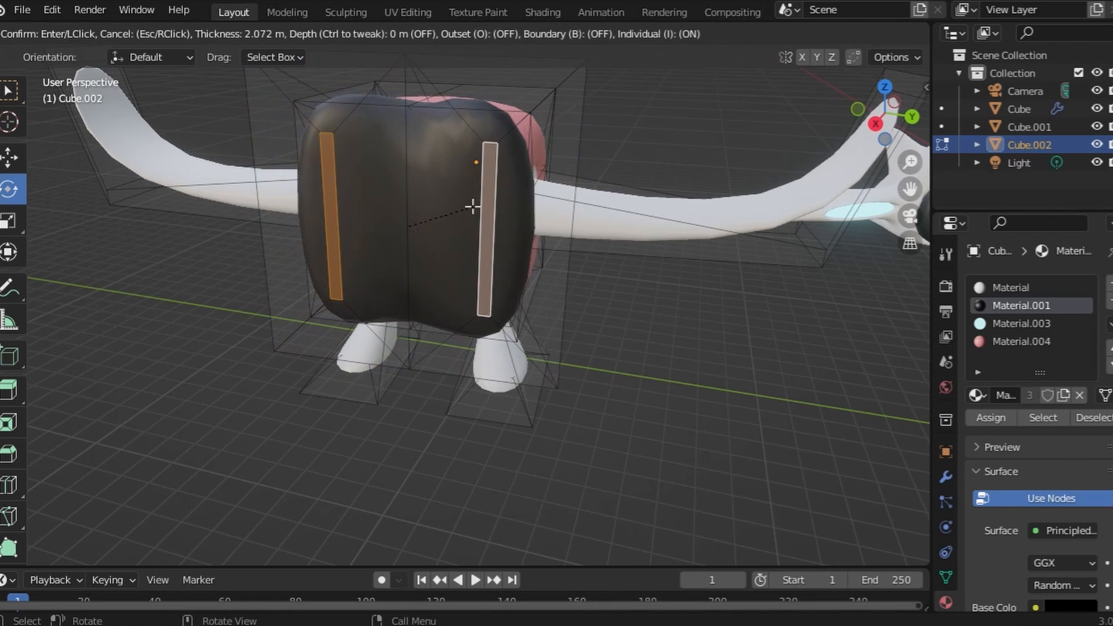
{"action": "left_click", "coordinate": [572, 205]}
{"action": "key", "text": "s"}
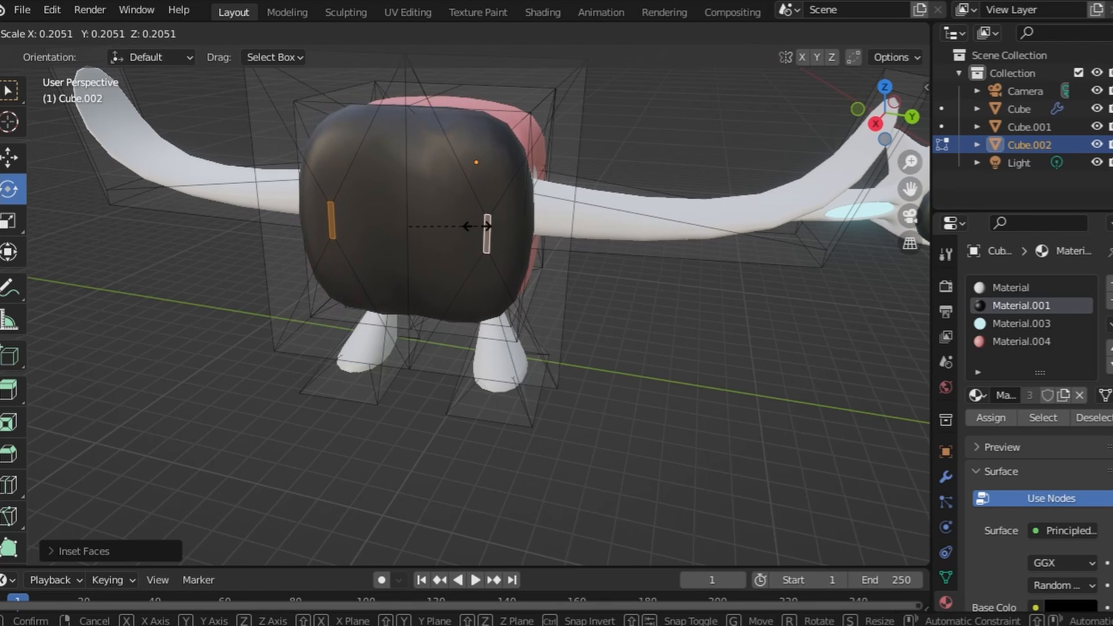
{"action": "left_click", "coordinate": [471, 222]}
{"action": "key", "text": "ctrl+z"}
{"action": "key", "text": "ctrl+z"}
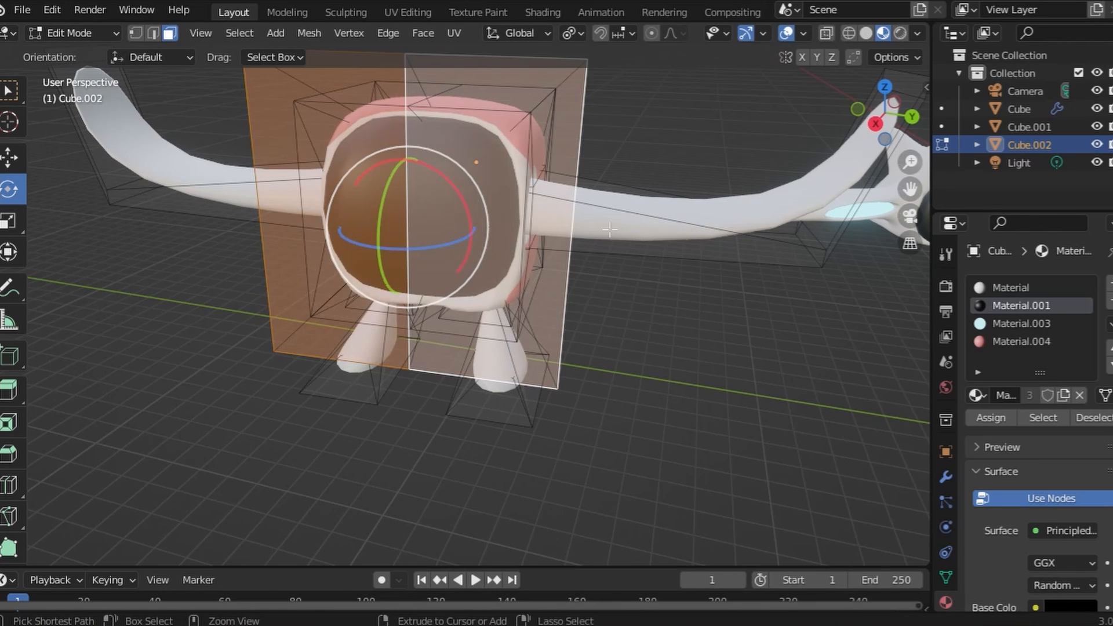
Reselect the two black front window faces and try to scale them down uniformly
{"action": "scroll", "coordinate": [612, 226], "scroll_direction": "up", "scroll_amount": 3}
{"action": "middle_click_drag", "start_coordinate": [614, 223], "coordinate": [548, 242]}
{"action": "scroll", "coordinate": [574, 244], "scroll_direction": "down", "scroll_amount": 4}
{"action": "scroll", "coordinate": [548, 243], "scroll_direction": "down", "scroll_amount": 2}
{"action": "left_click", "coordinate": [412, 216]}
{"action": "scroll", "coordinate": [474, 243], "scroll_direction": "up", "scroll_amount": 5}
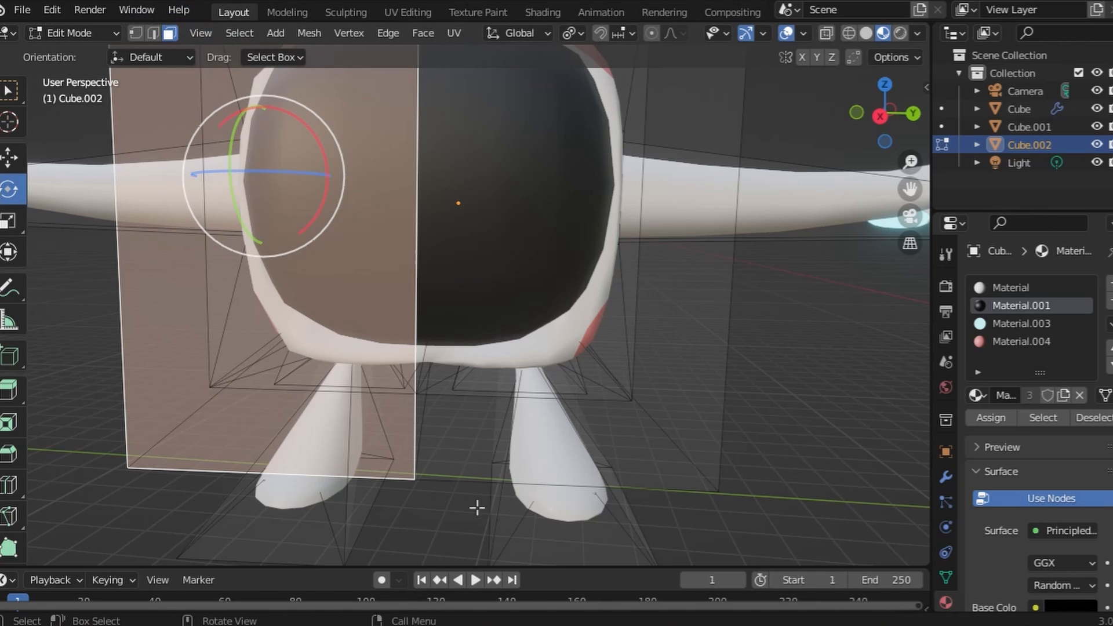
{"action": "mouse_move", "coordinate": [506, 625]}
{"action": "left_click", "coordinate": [585, 217]}
{"action": "scroll", "coordinate": [454, 175], "scroll_direction": "down", "scroll_amount": 2}
{"action": "left_click", "coordinate": [400, 175], "text": "shift"}
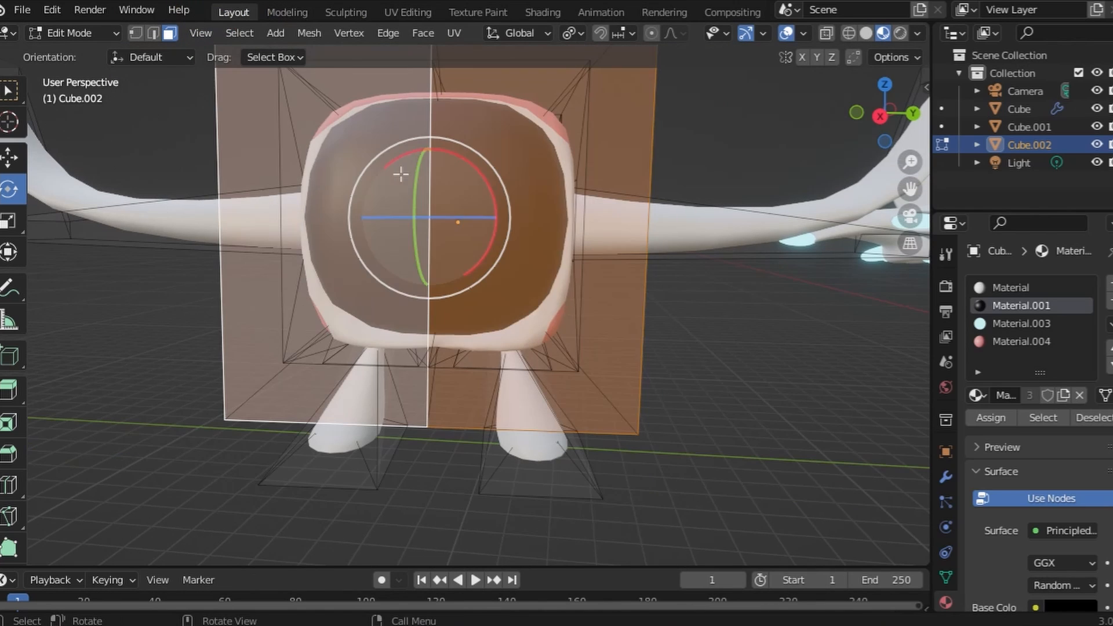
{"action": "key", "text": "s"}
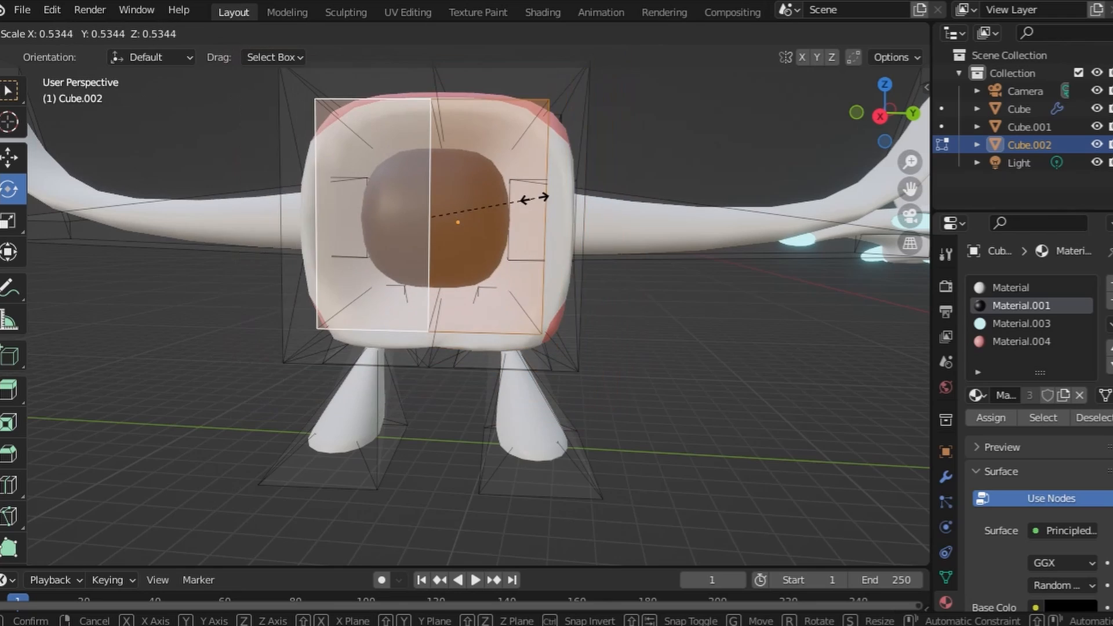
{"action": "left_click", "coordinate": [522, 193]}
Try to enlarge the two front window faces slightly in all directions
{"action": "middle_click_drag", "start_coordinate": [521, 193], "coordinate": [640, 231]}
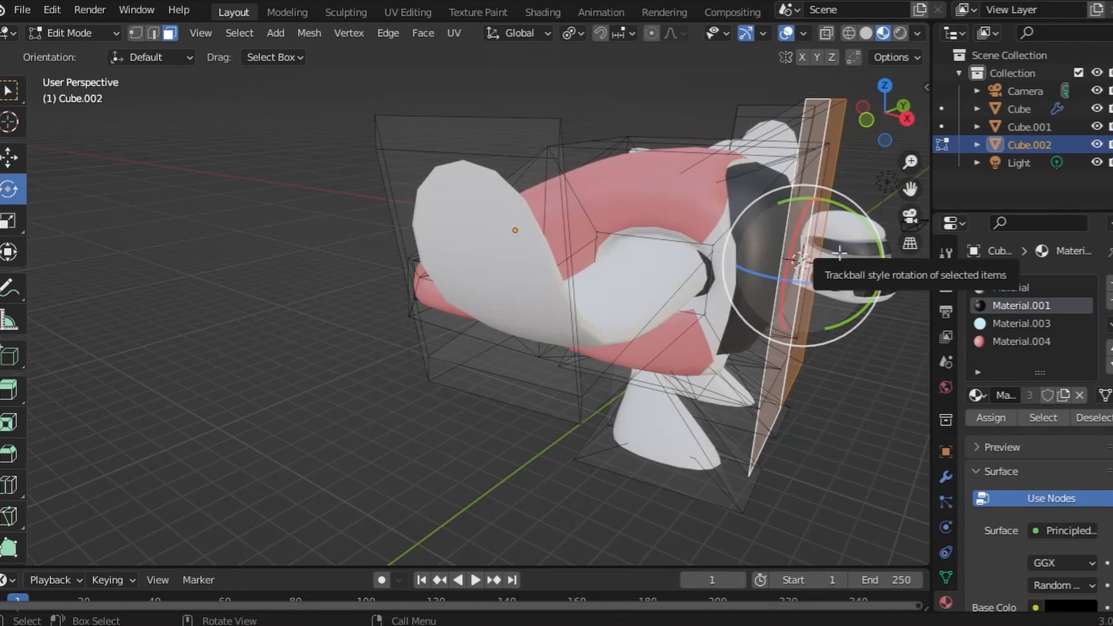
{"action": "key", "text": "s"}
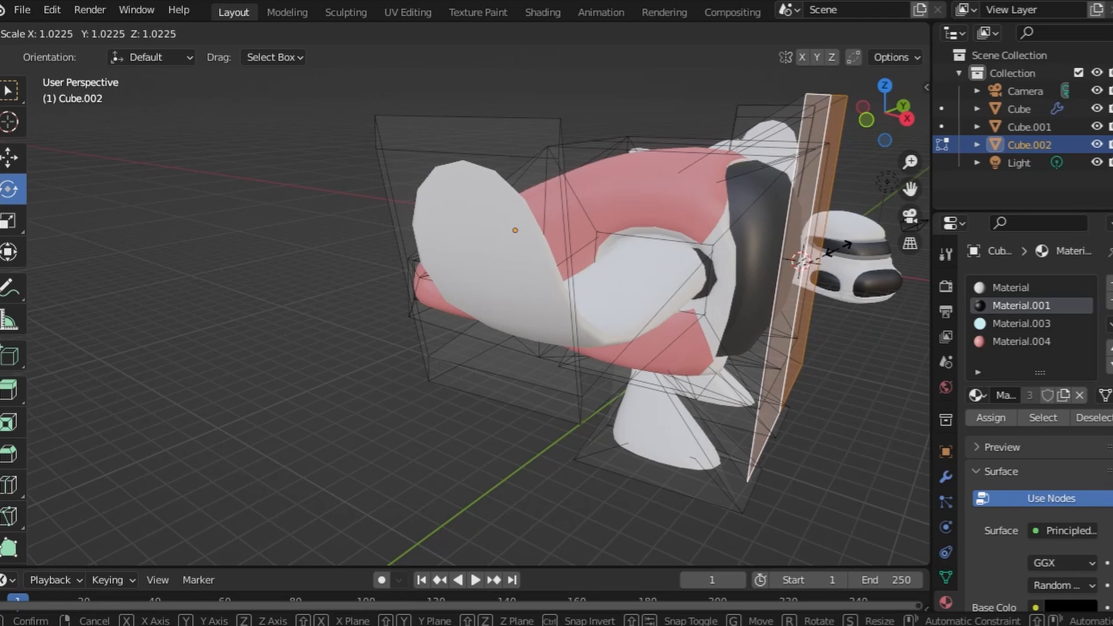
{"action": "left_click", "coordinate": [836, 248]}
{"action": "middle_click_drag", "start_coordinate": [835, 248], "coordinate": [669, 231]}
Scale the two front window faces slightly along the global Y axis and along the global Z axis
{"action": "key", "text": "s"}
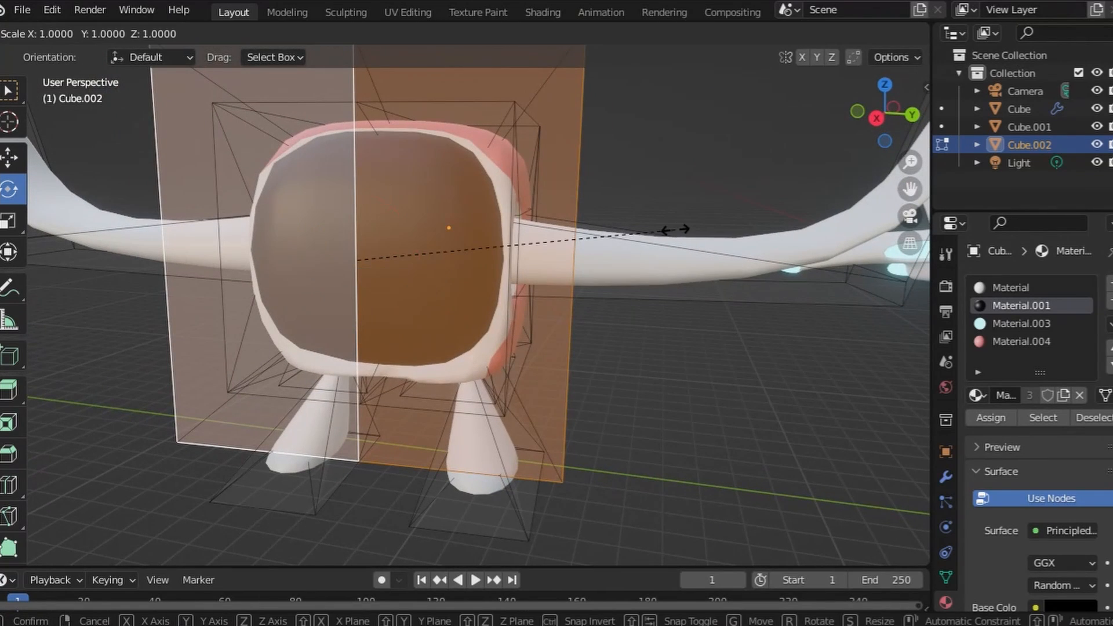
{"action": "key", "text": "y"}
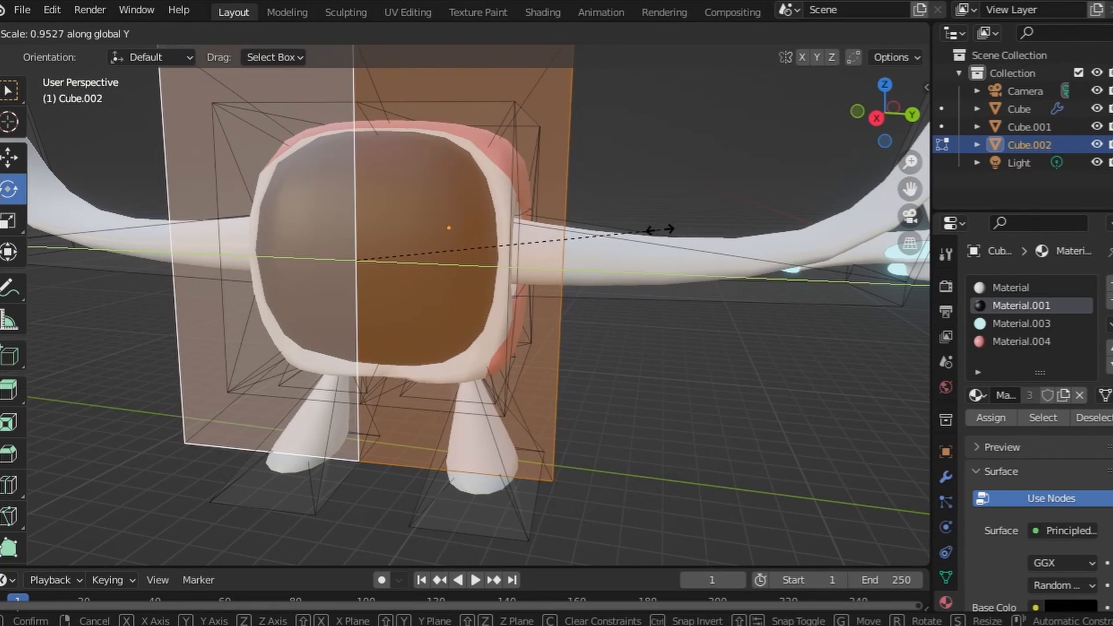
{"action": "left_click", "coordinate": [681, 232]}
{"action": "mouse_move", "coordinate": [680, 232]}
{"action": "middle_mouse_down"}
{"action": "mouse_move", "coordinate": [824, 246]}
{"action": "mouse_move", "coordinate": [683, 236]}
{"action": "middle_mouse_up"}
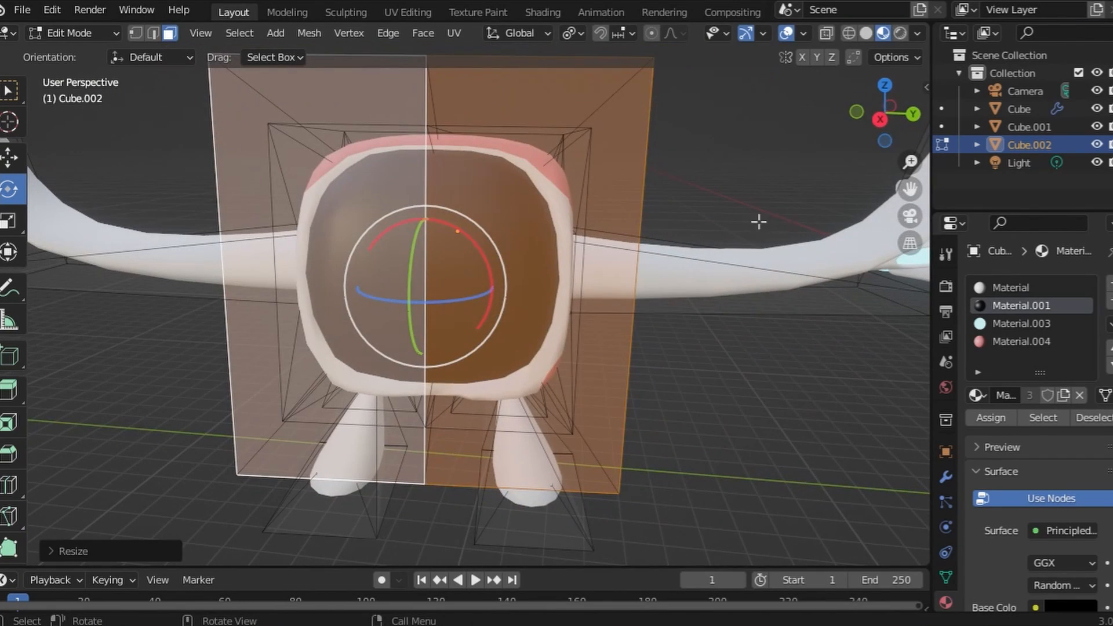
{"action": "key", "text": "s"}
{"action": "key", "text": "z"}
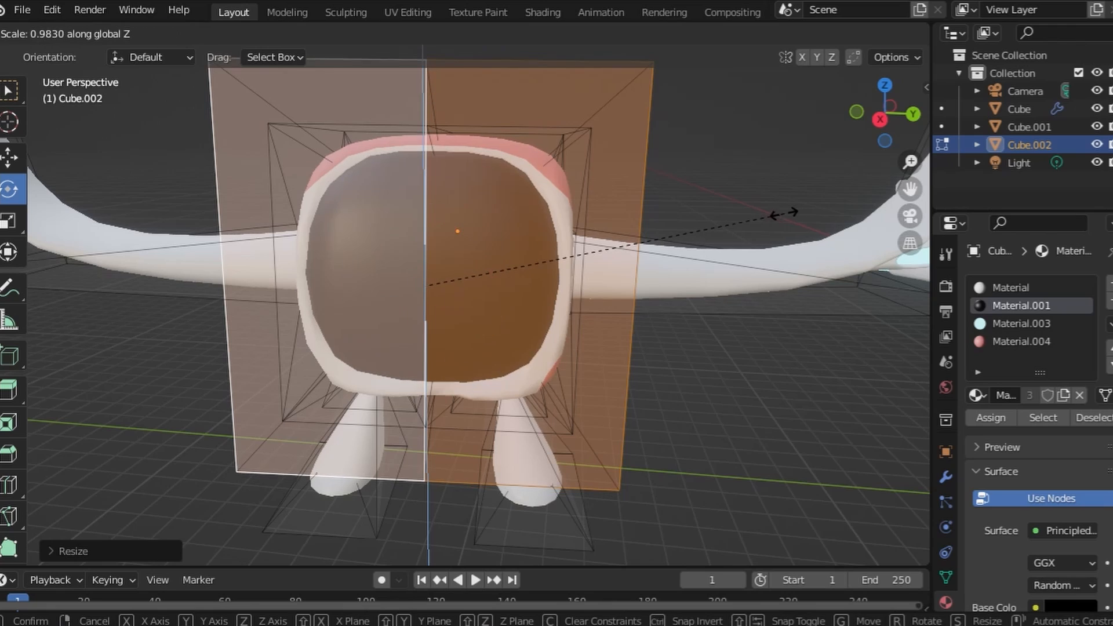
{"action": "left_click", "coordinate": [768, 220]}
{"action": "middle_click_drag", "start_coordinate": [769, 220], "coordinate": [794, 232]}
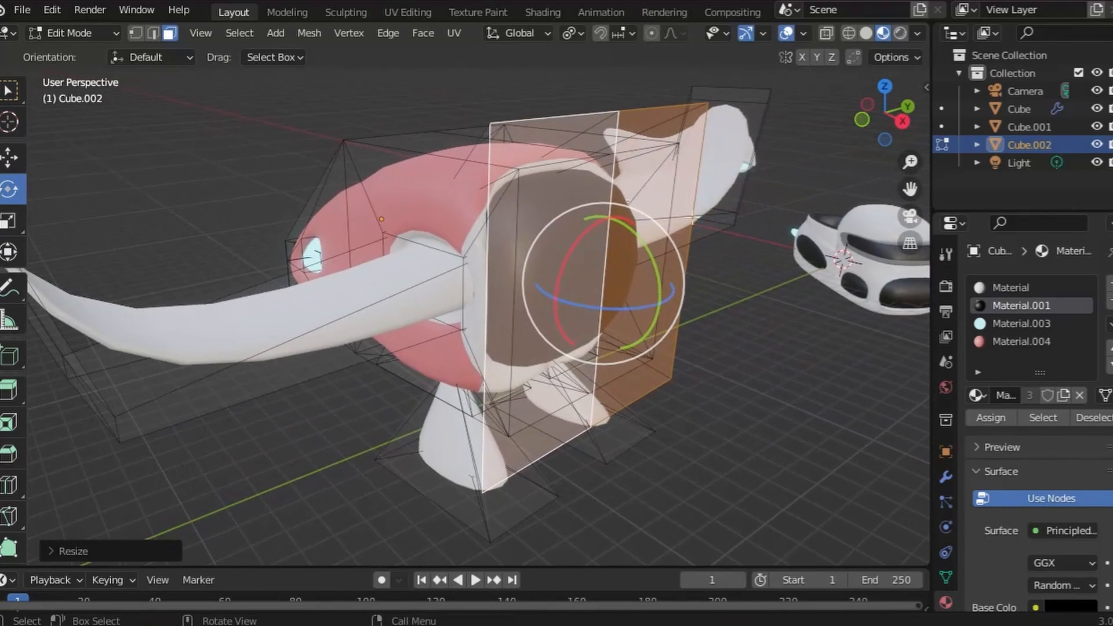
Return to Object Mode and switch to the Shading workspace, framing the pink ship from the front
{"action": "left_click", "coordinate": [92, 33]}
{"action": "left_click", "coordinate": [66, 51]}
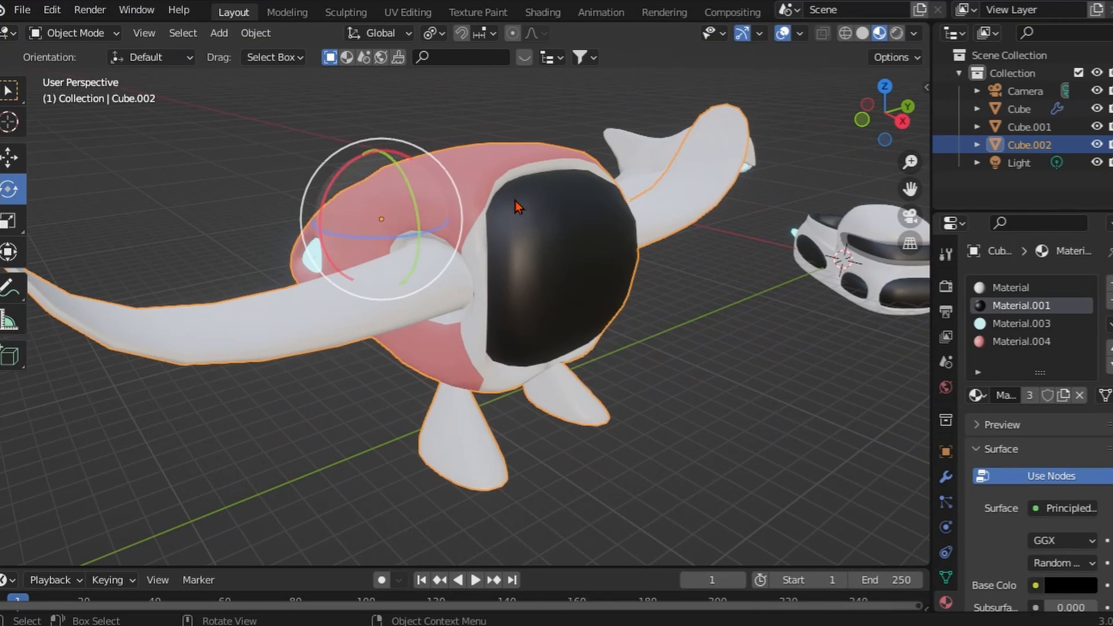
{"action": "mouse_move", "coordinate": [509, 243]}
{"action": "middle_mouse_down"}
{"action": "mouse_move", "coordinate": [555, 244]}
{"action": "mouse_move", "coordinate": [530, 234]}
{"action": "middle_mouse_up"}
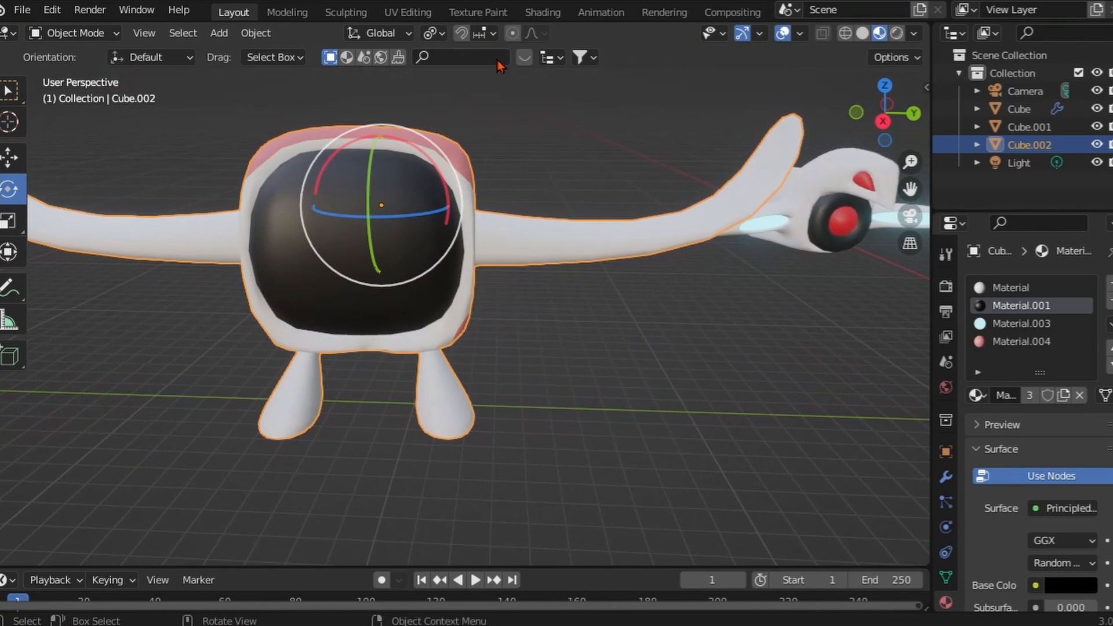
{"action": "left_click", "coordinate": [543, 13]}
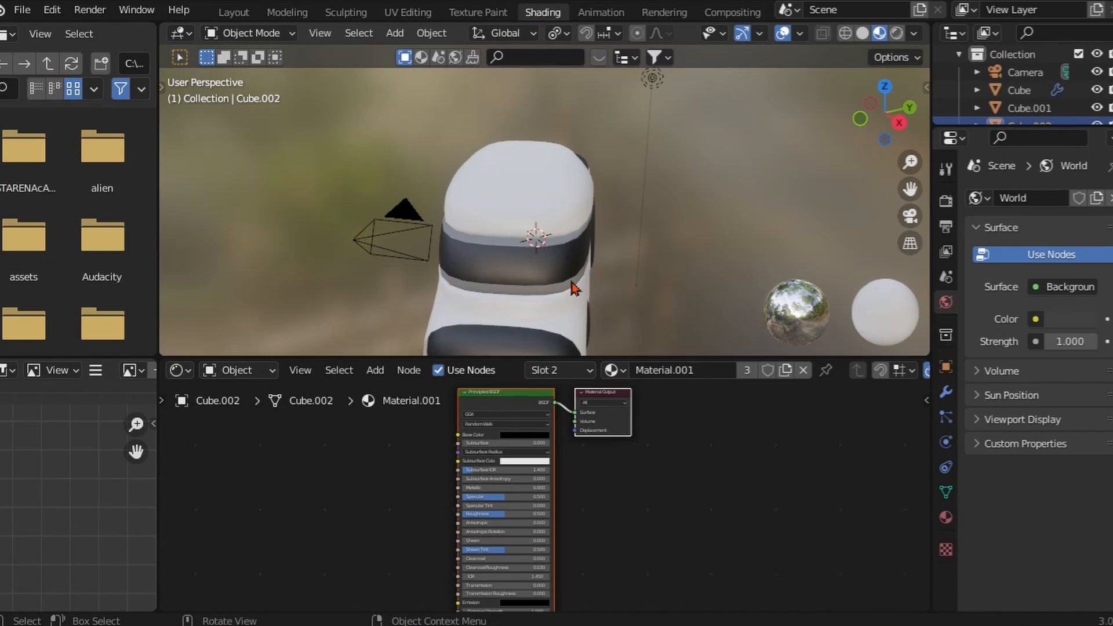
{"action": "middle_click_drag", "start_coordinate": [572, 288], "coordinate": [583, 360]}
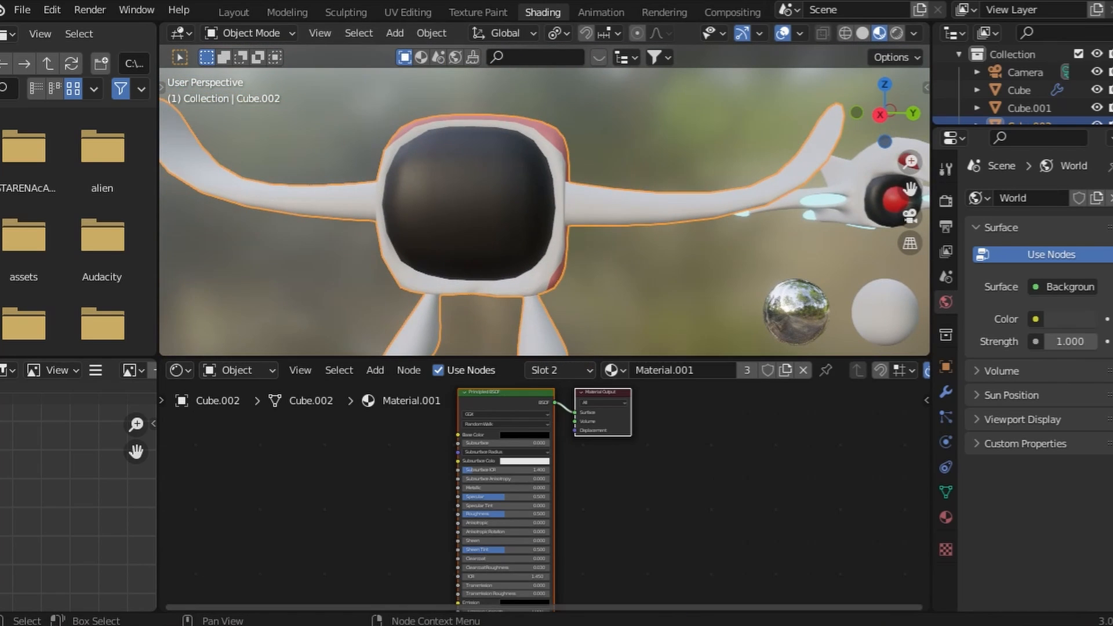
{"action": "left_click", "coordinate": [507, 625]}
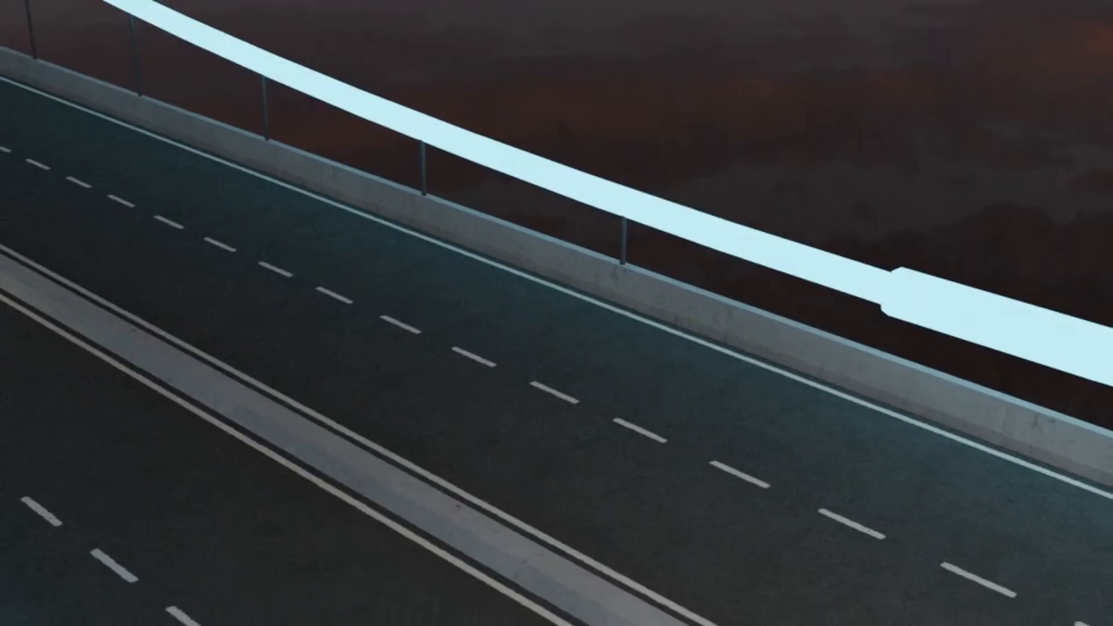